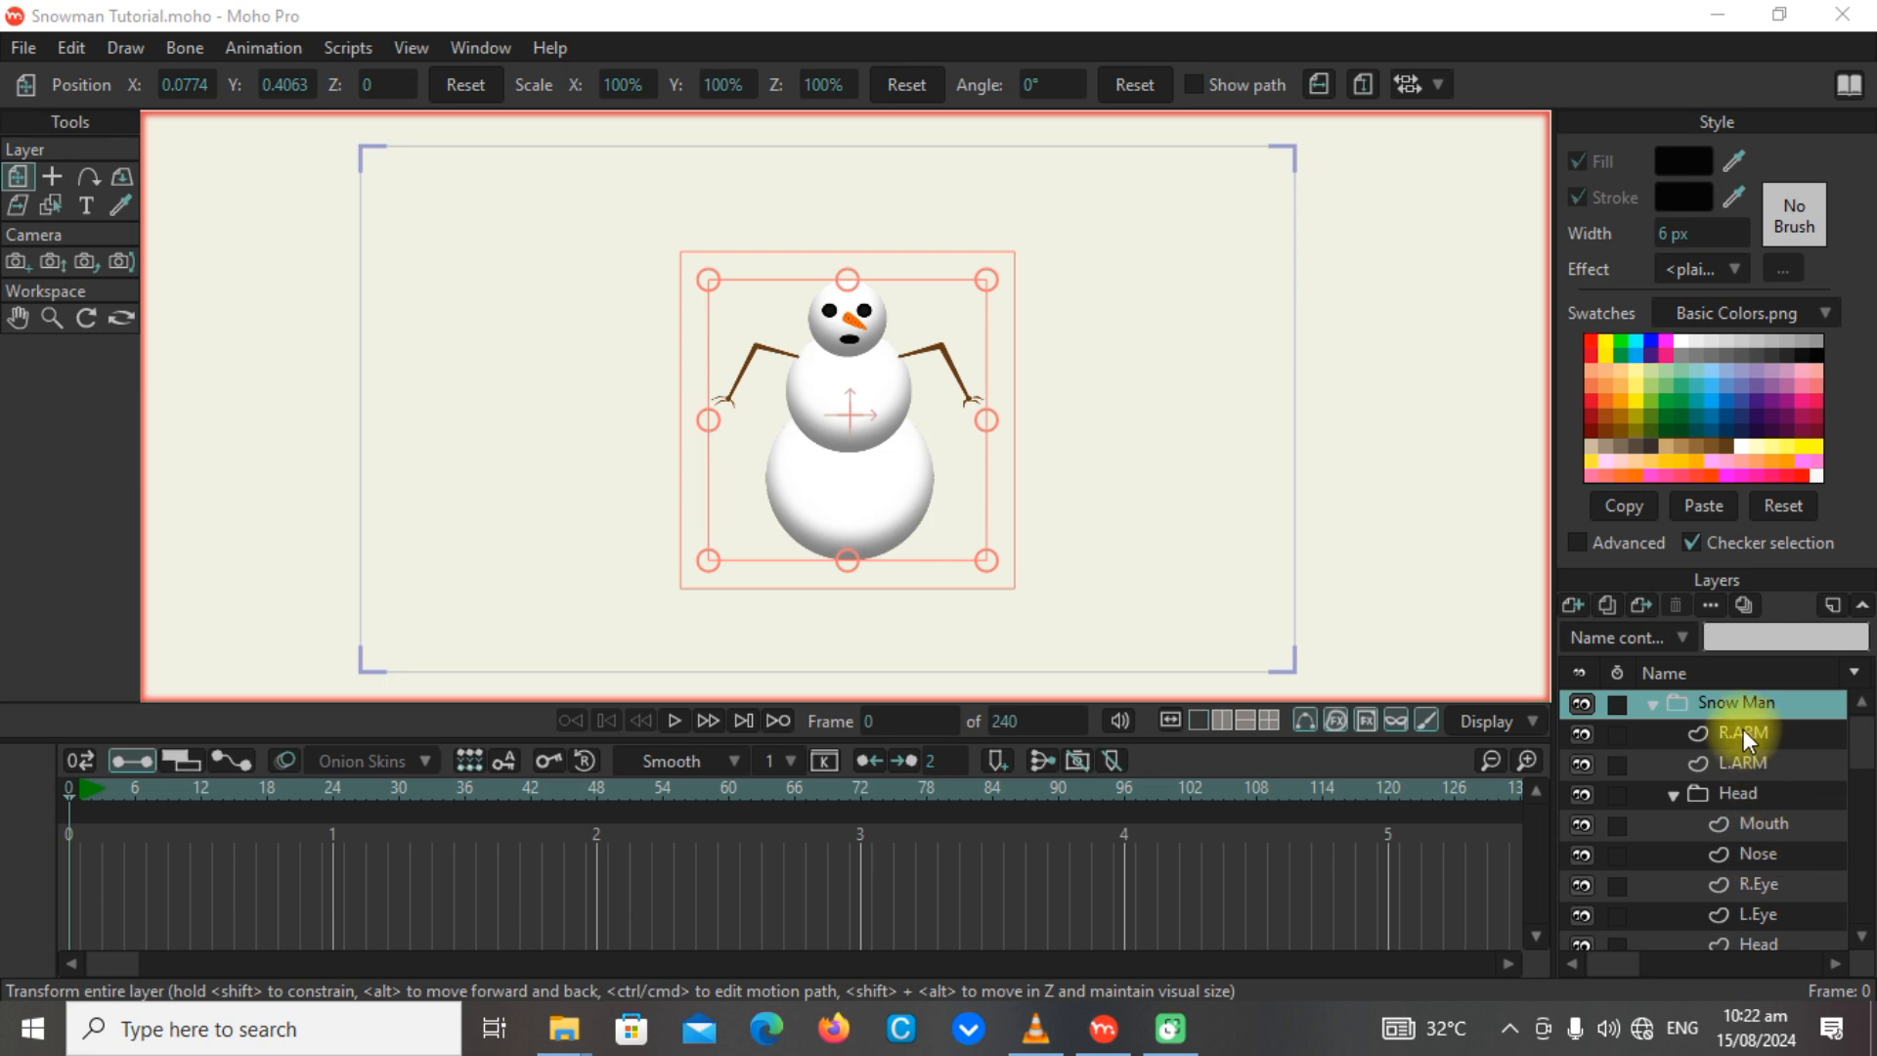
Hide and show the R.ARM, L.ARM, Head and Mouth layers to check which part of the snowman each one holds.
left_click(1582, 734)
left_click(1583, 734)
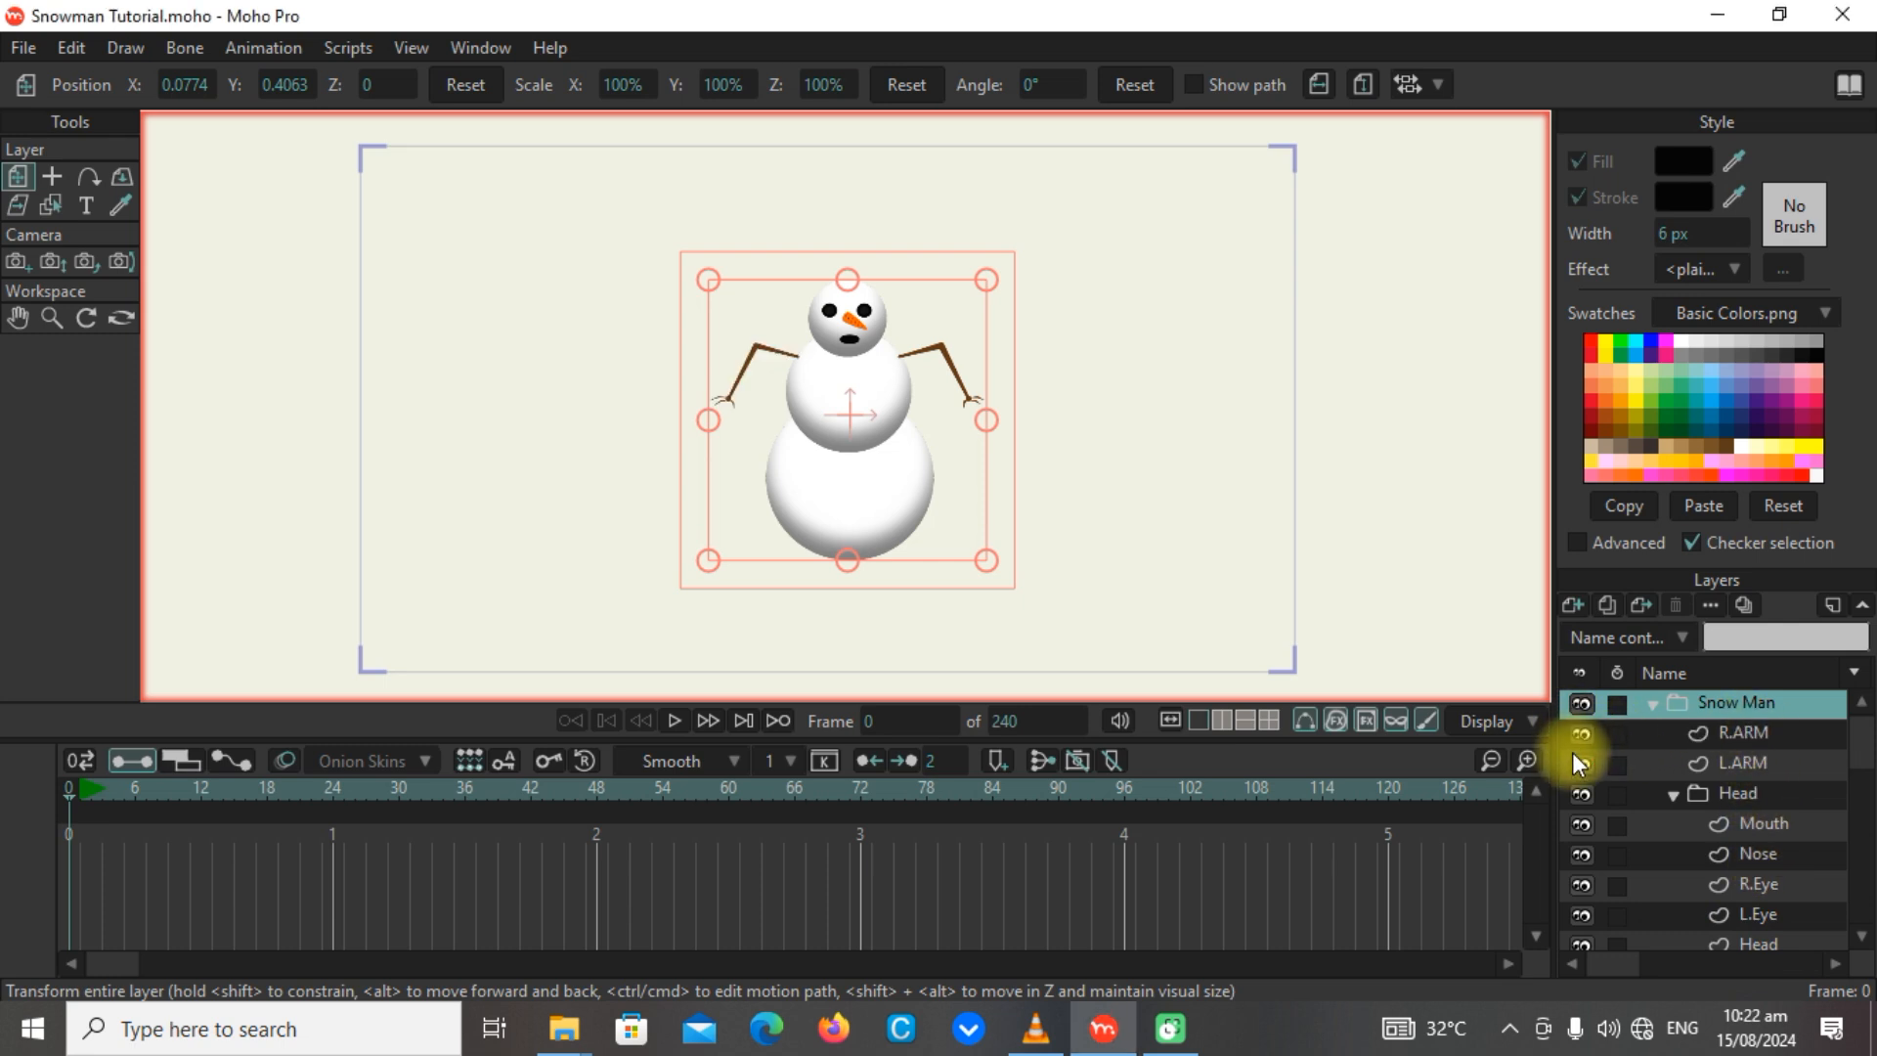
left_click(1583, 764)
left_click(1583, 764)
left_click(1582, 801)
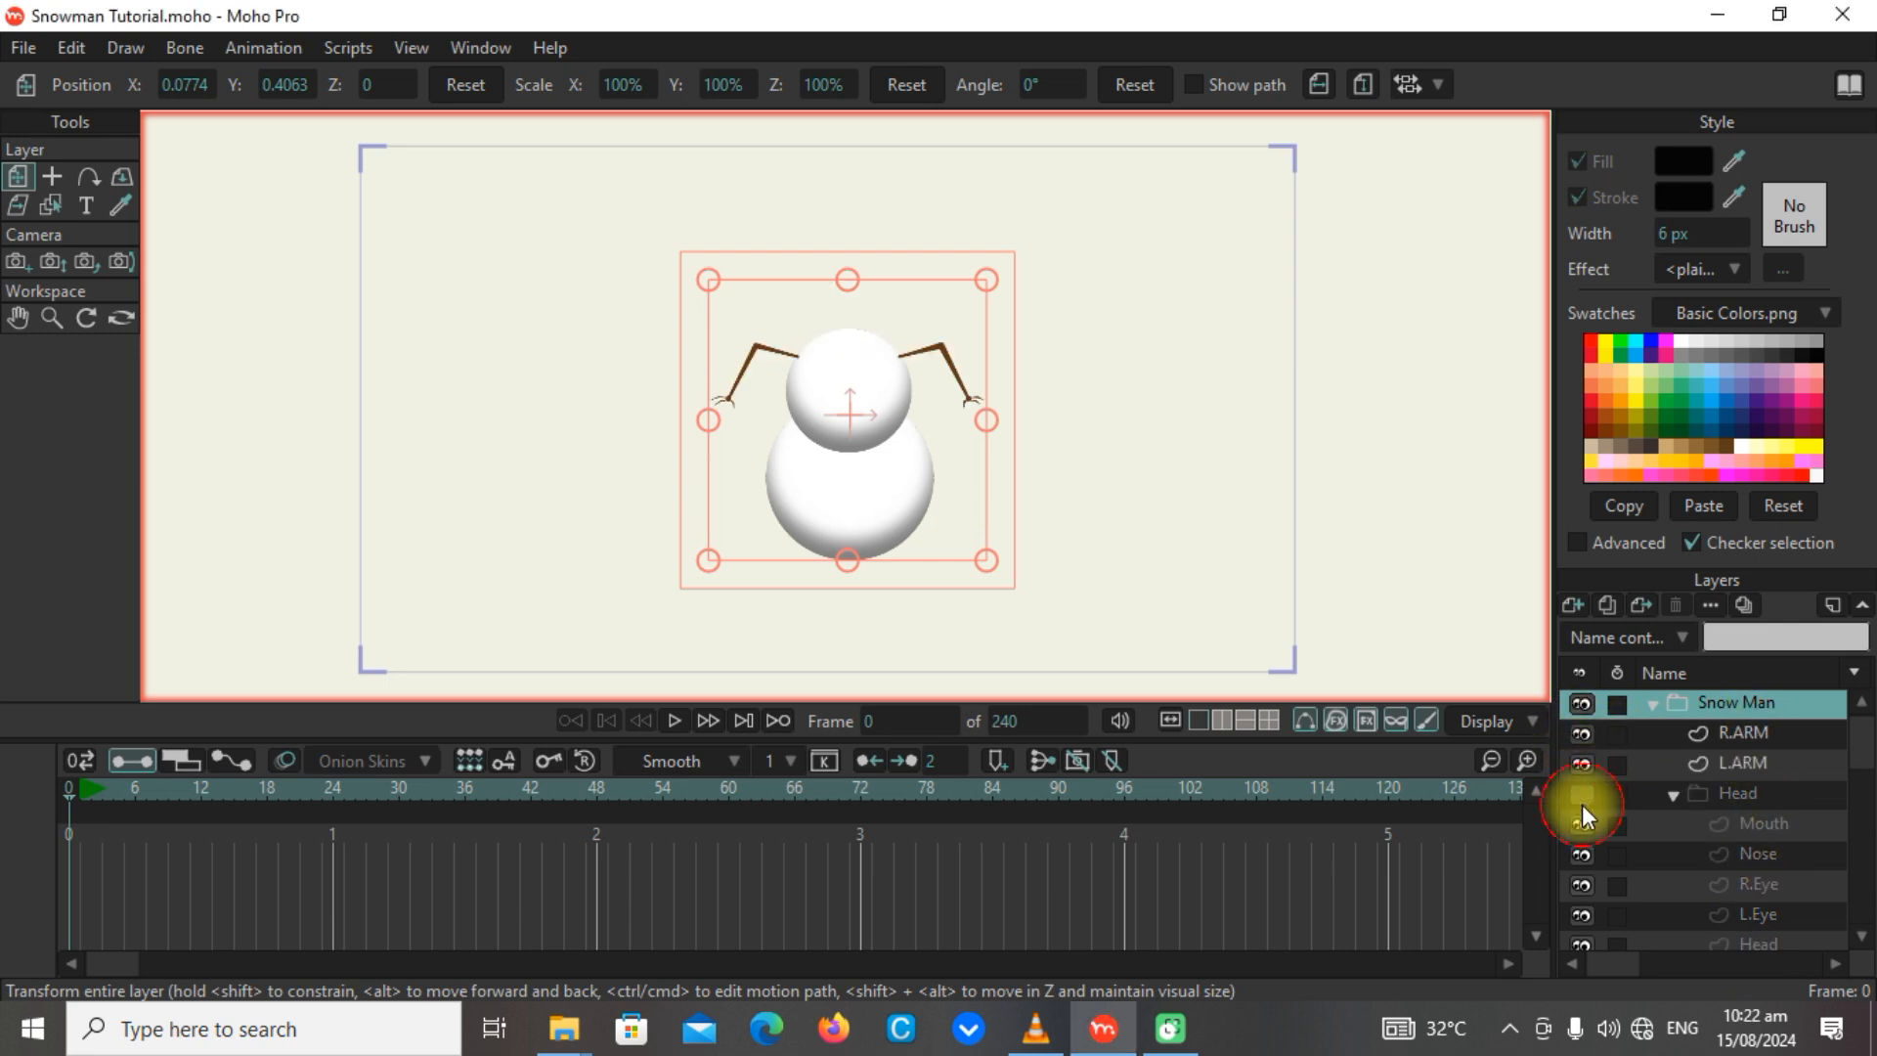
left_click(1582, 802)
left_click(1582, 819)
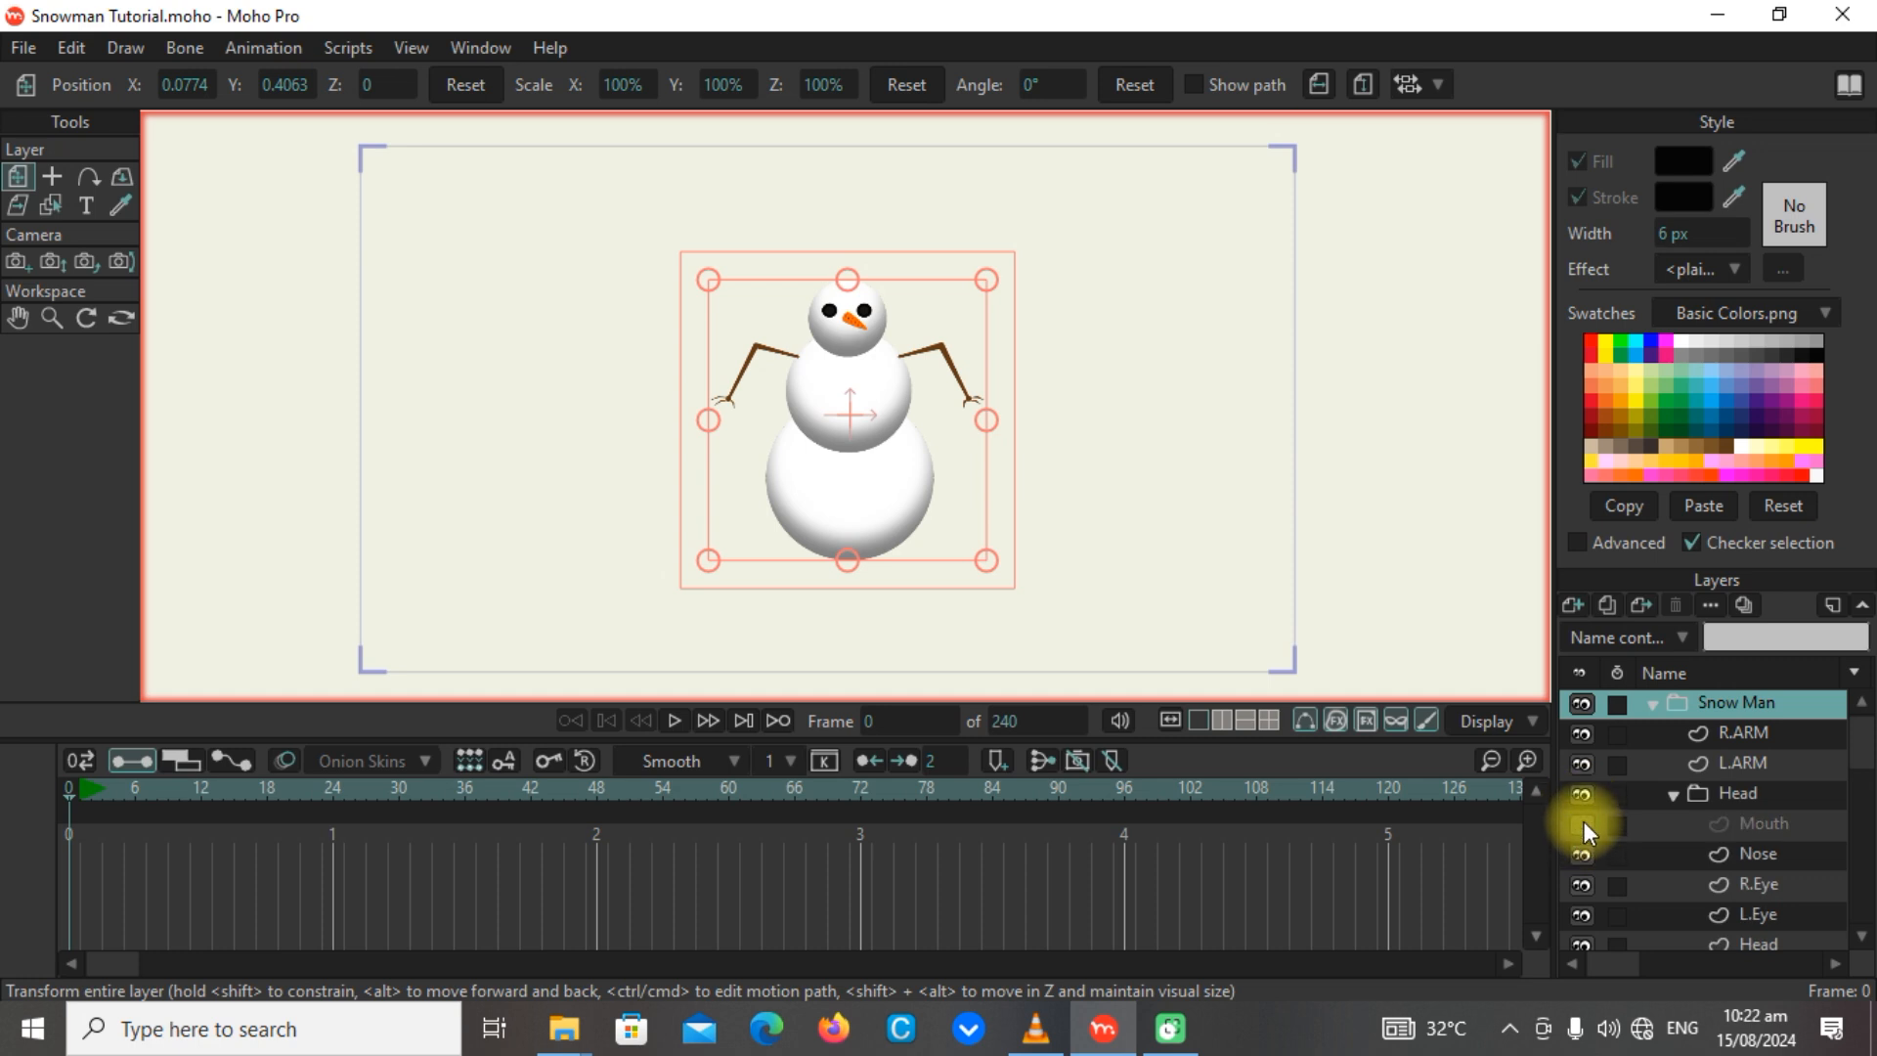
left_click(1584, 821)
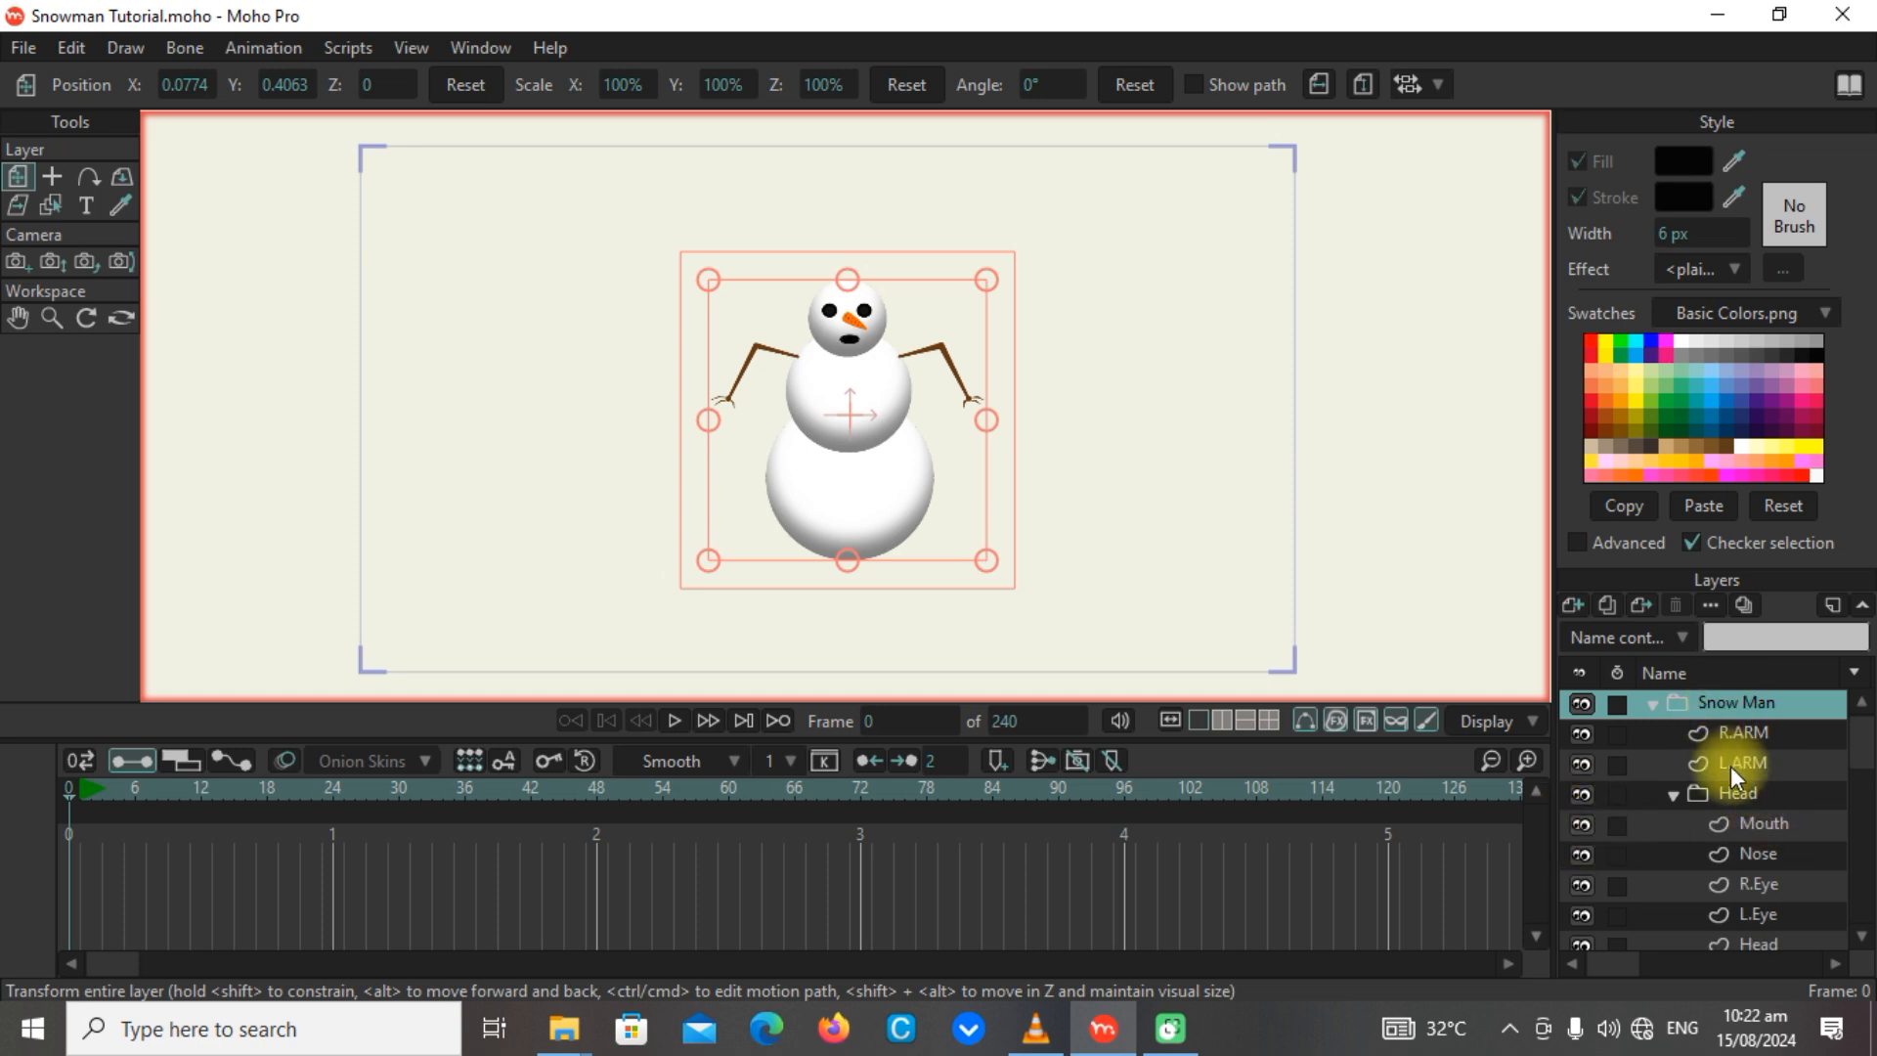
Collapse the Head group, switch its visibility off and on to check its contents, and expand it again.
scroll(1742, 803, "down", 1)
scroll(1743, 804, "up", 1)
left_click(1673, 795)
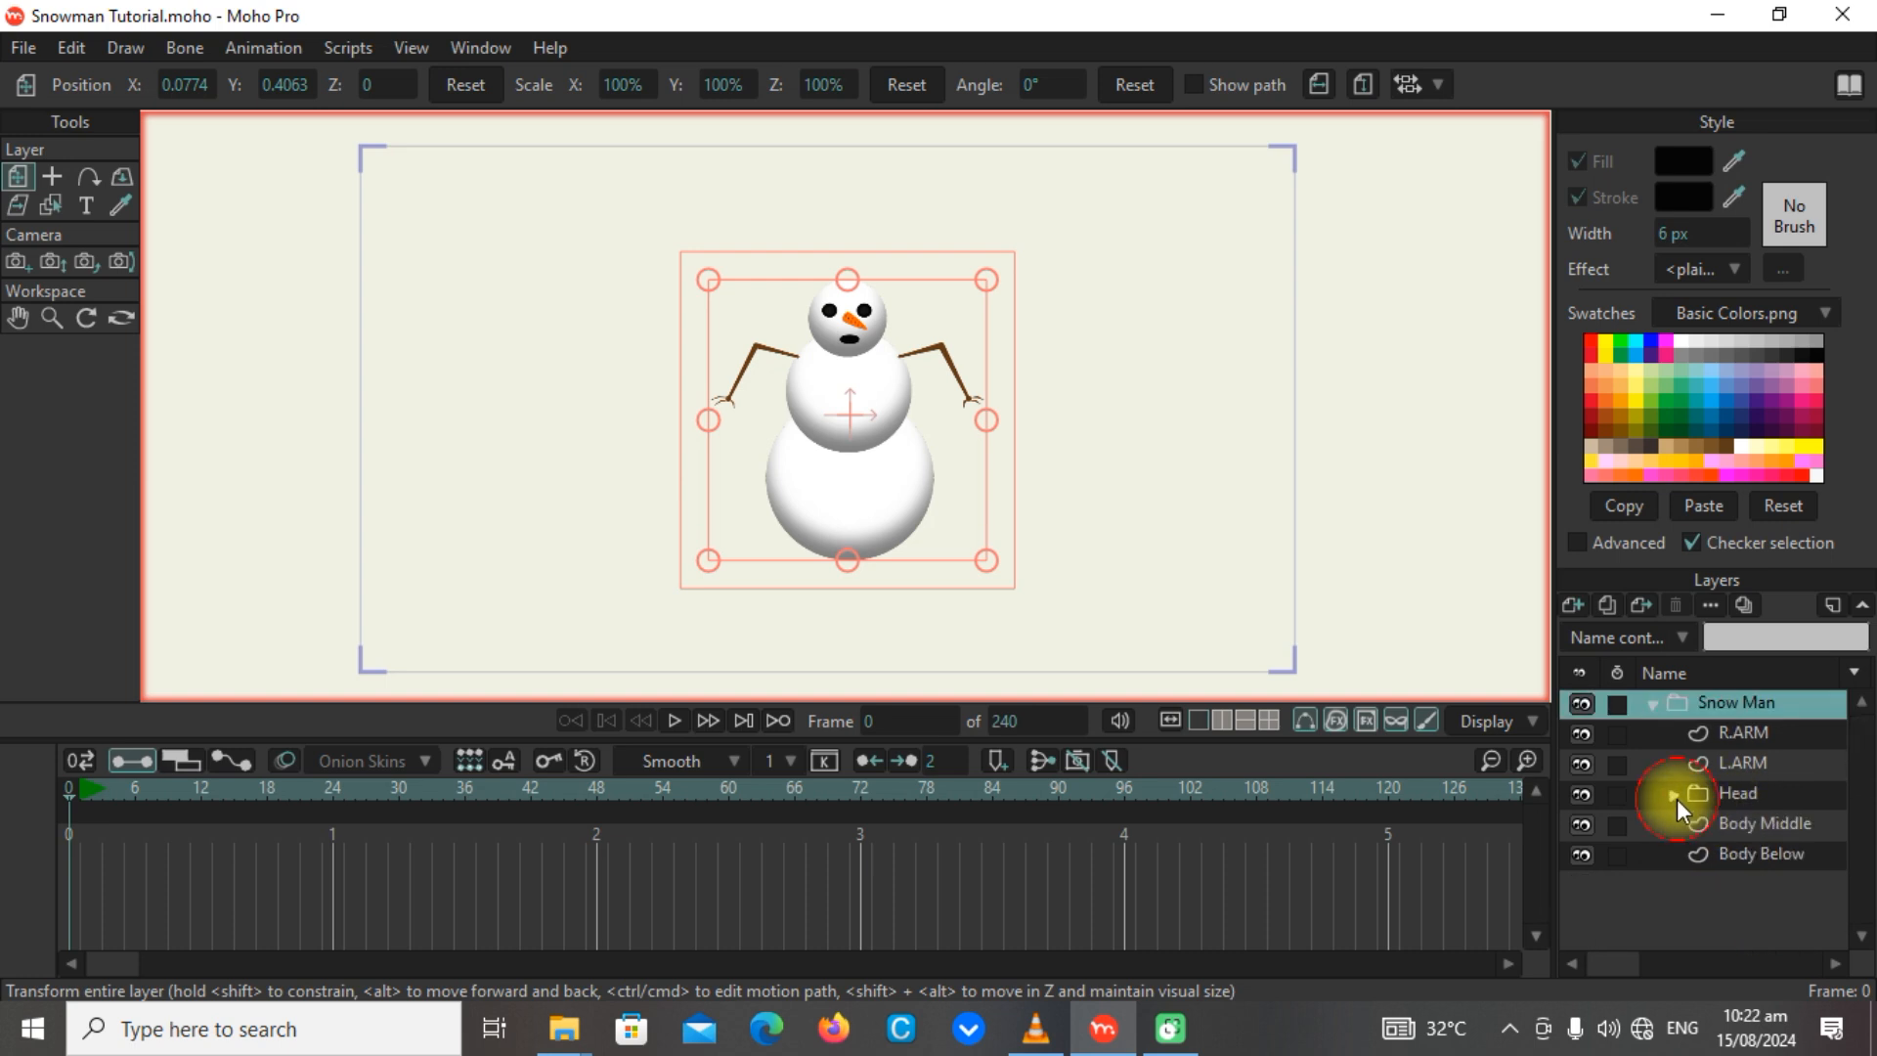
left_click(1588, 800)
left_click(1588, 800)
left_click(1588, 800)
left_click(1588, 799)
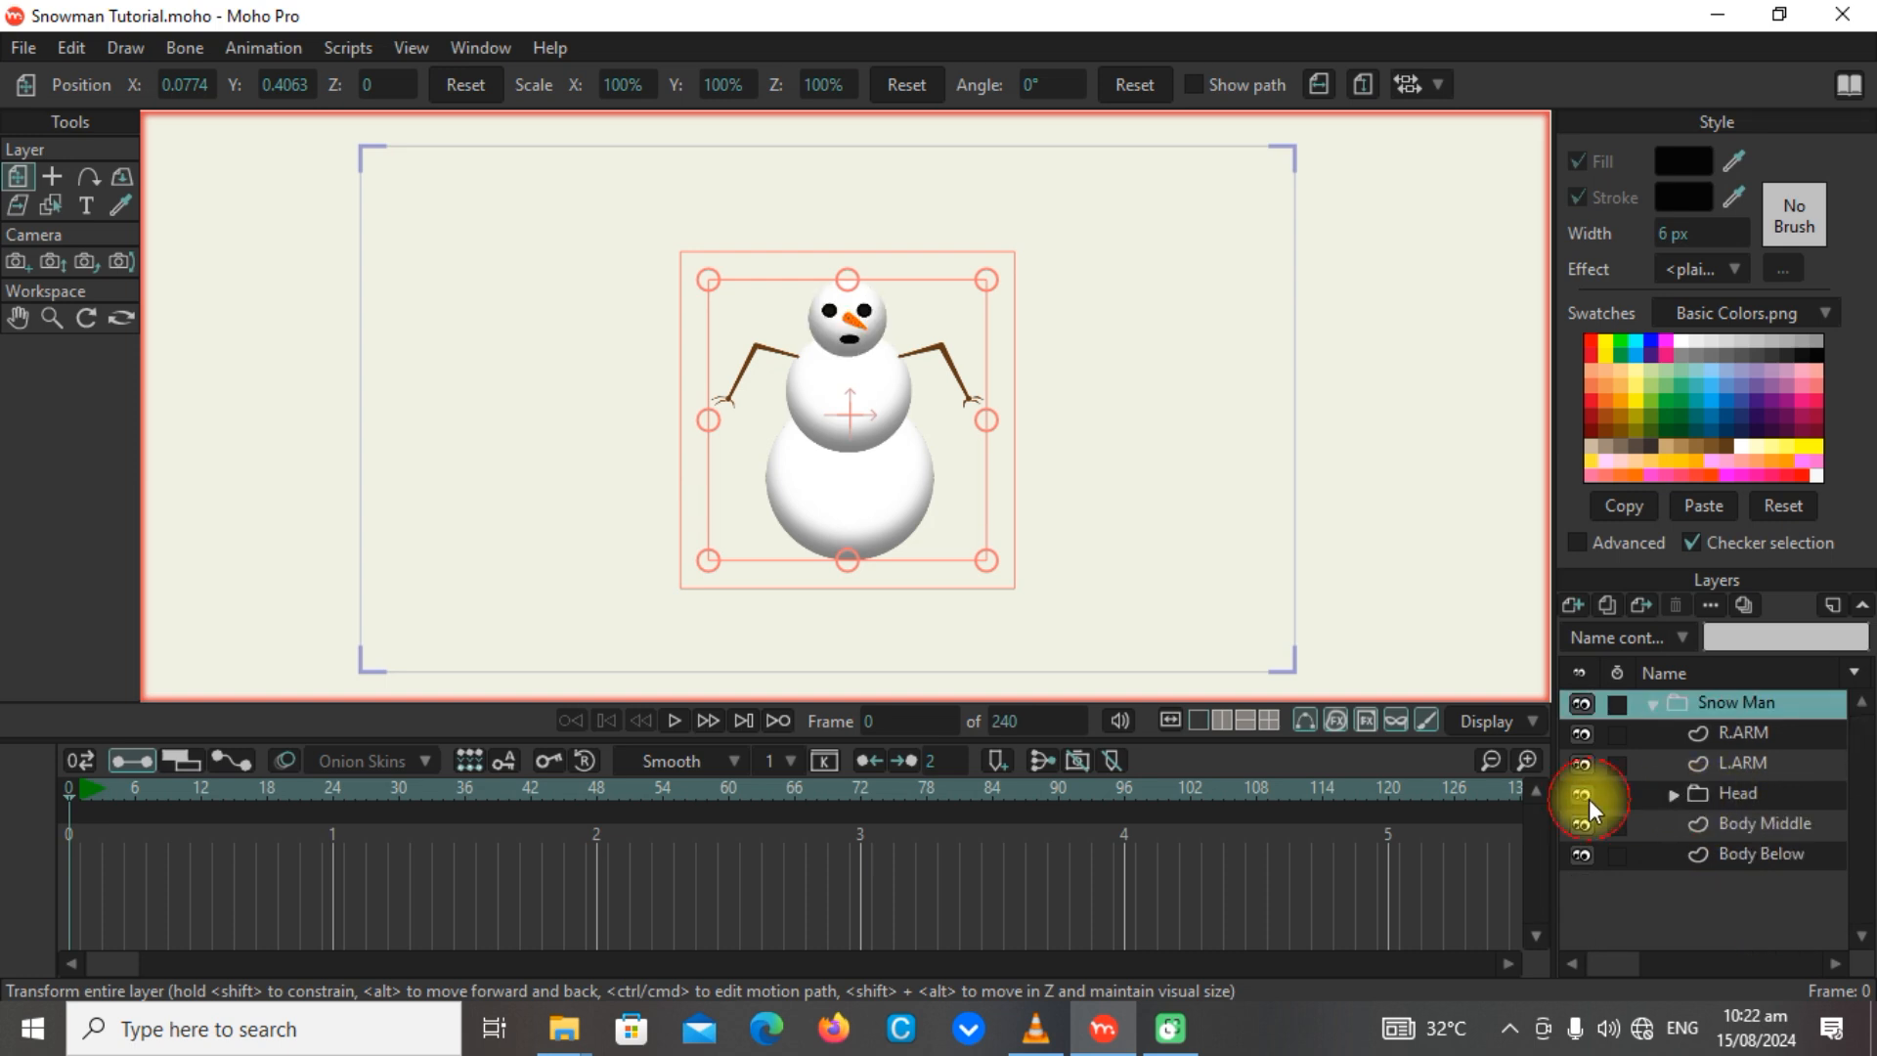
left_click(1766, 801)
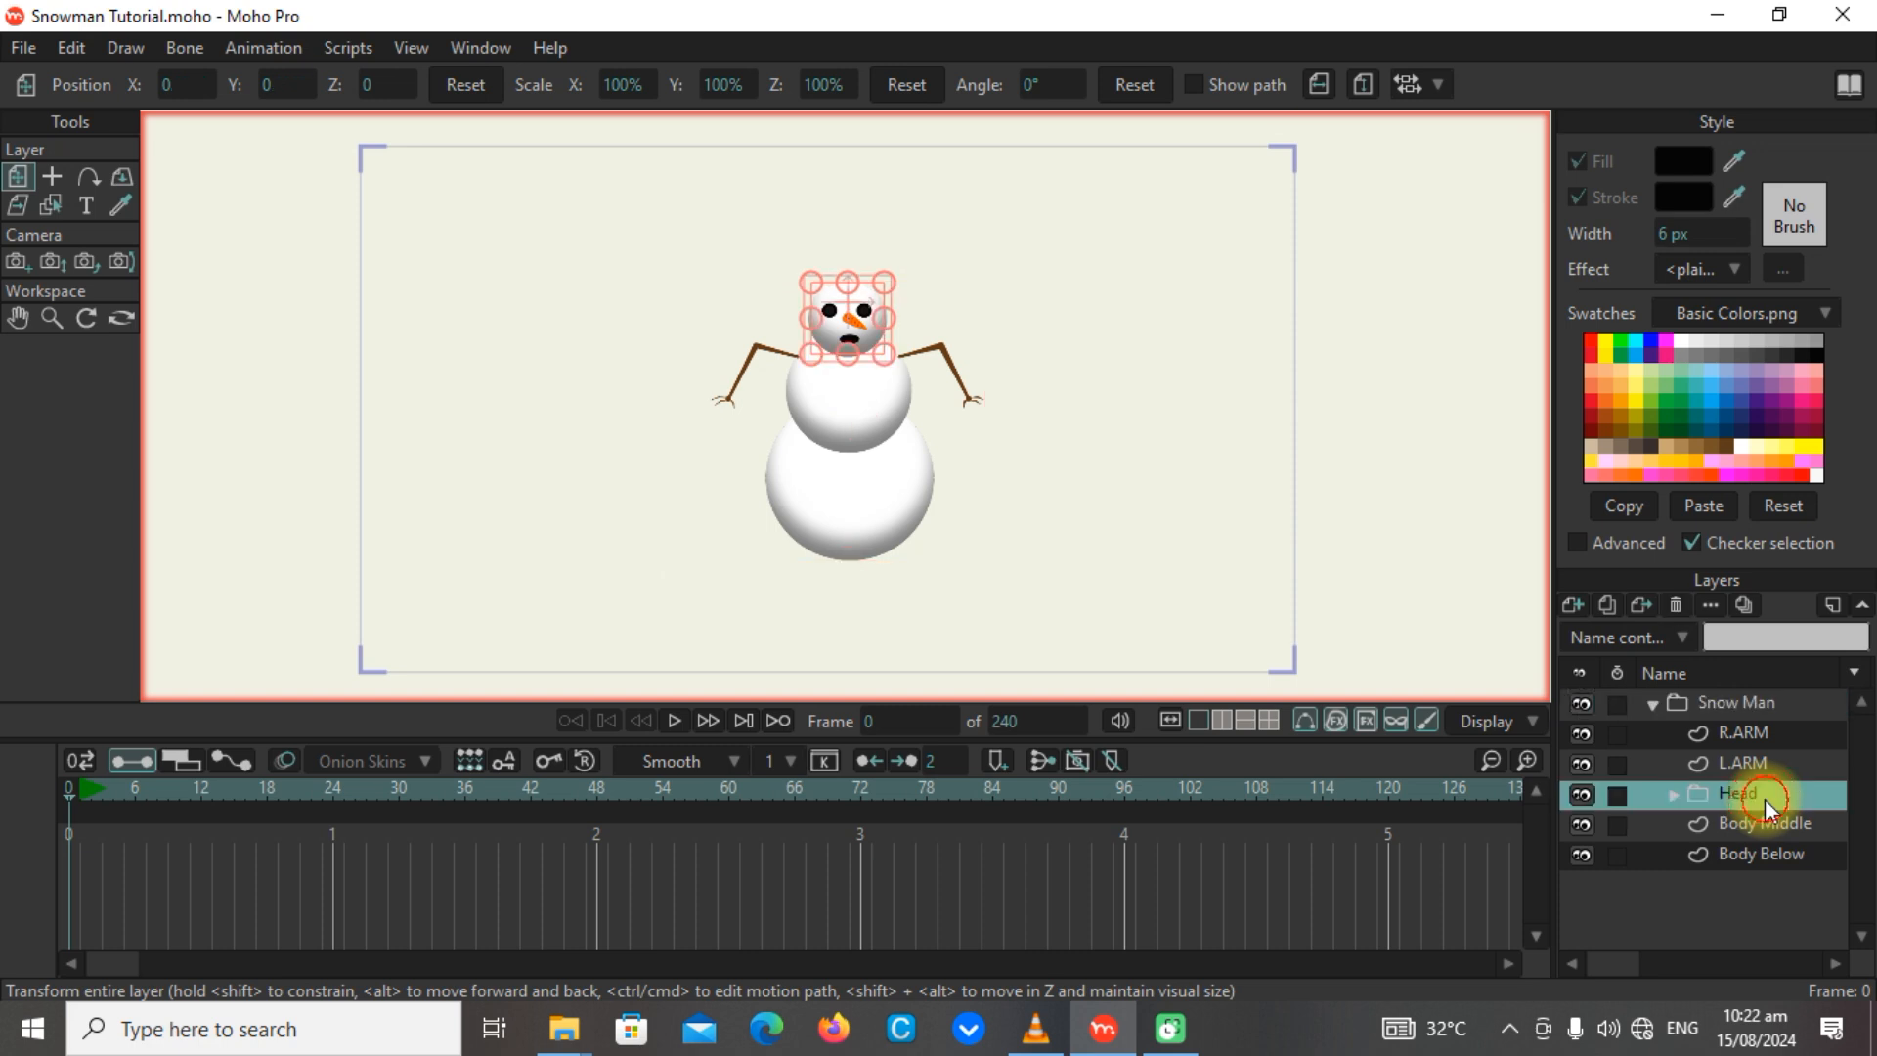
left_click(1674, 794)
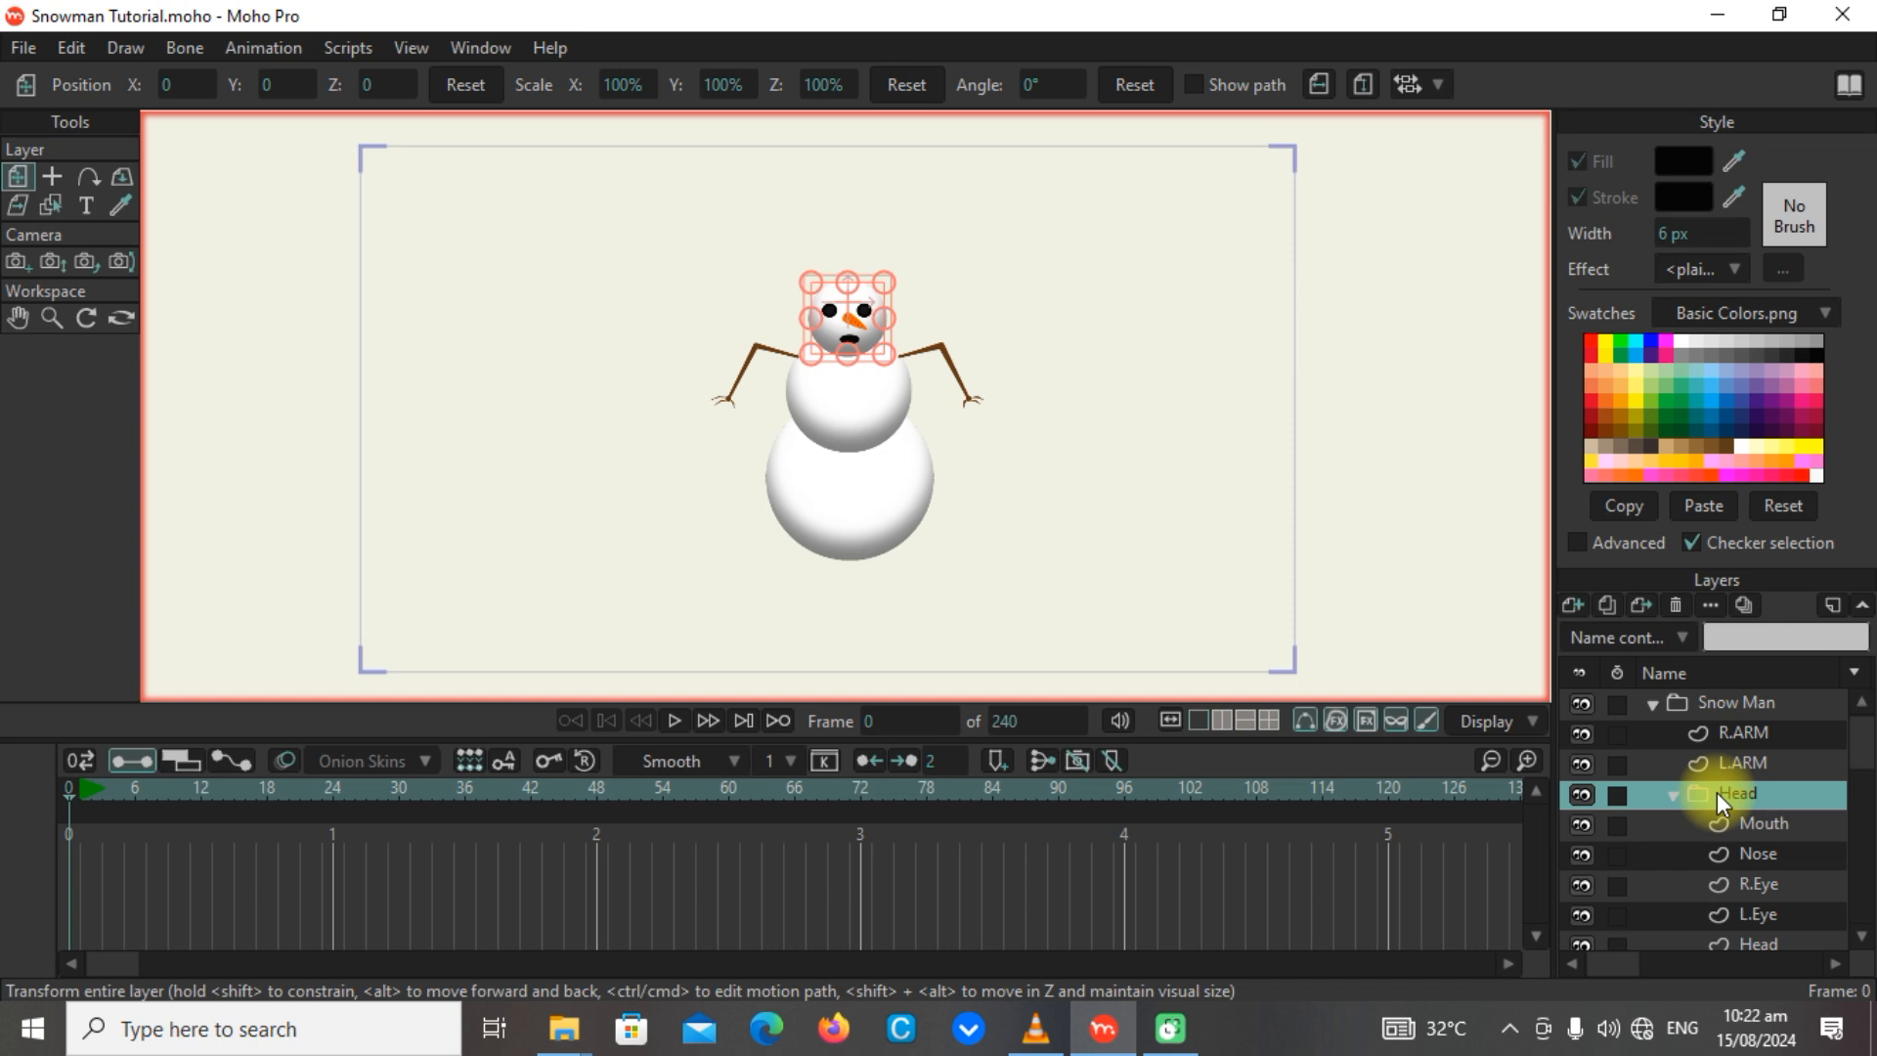
left_click(1582, 607)
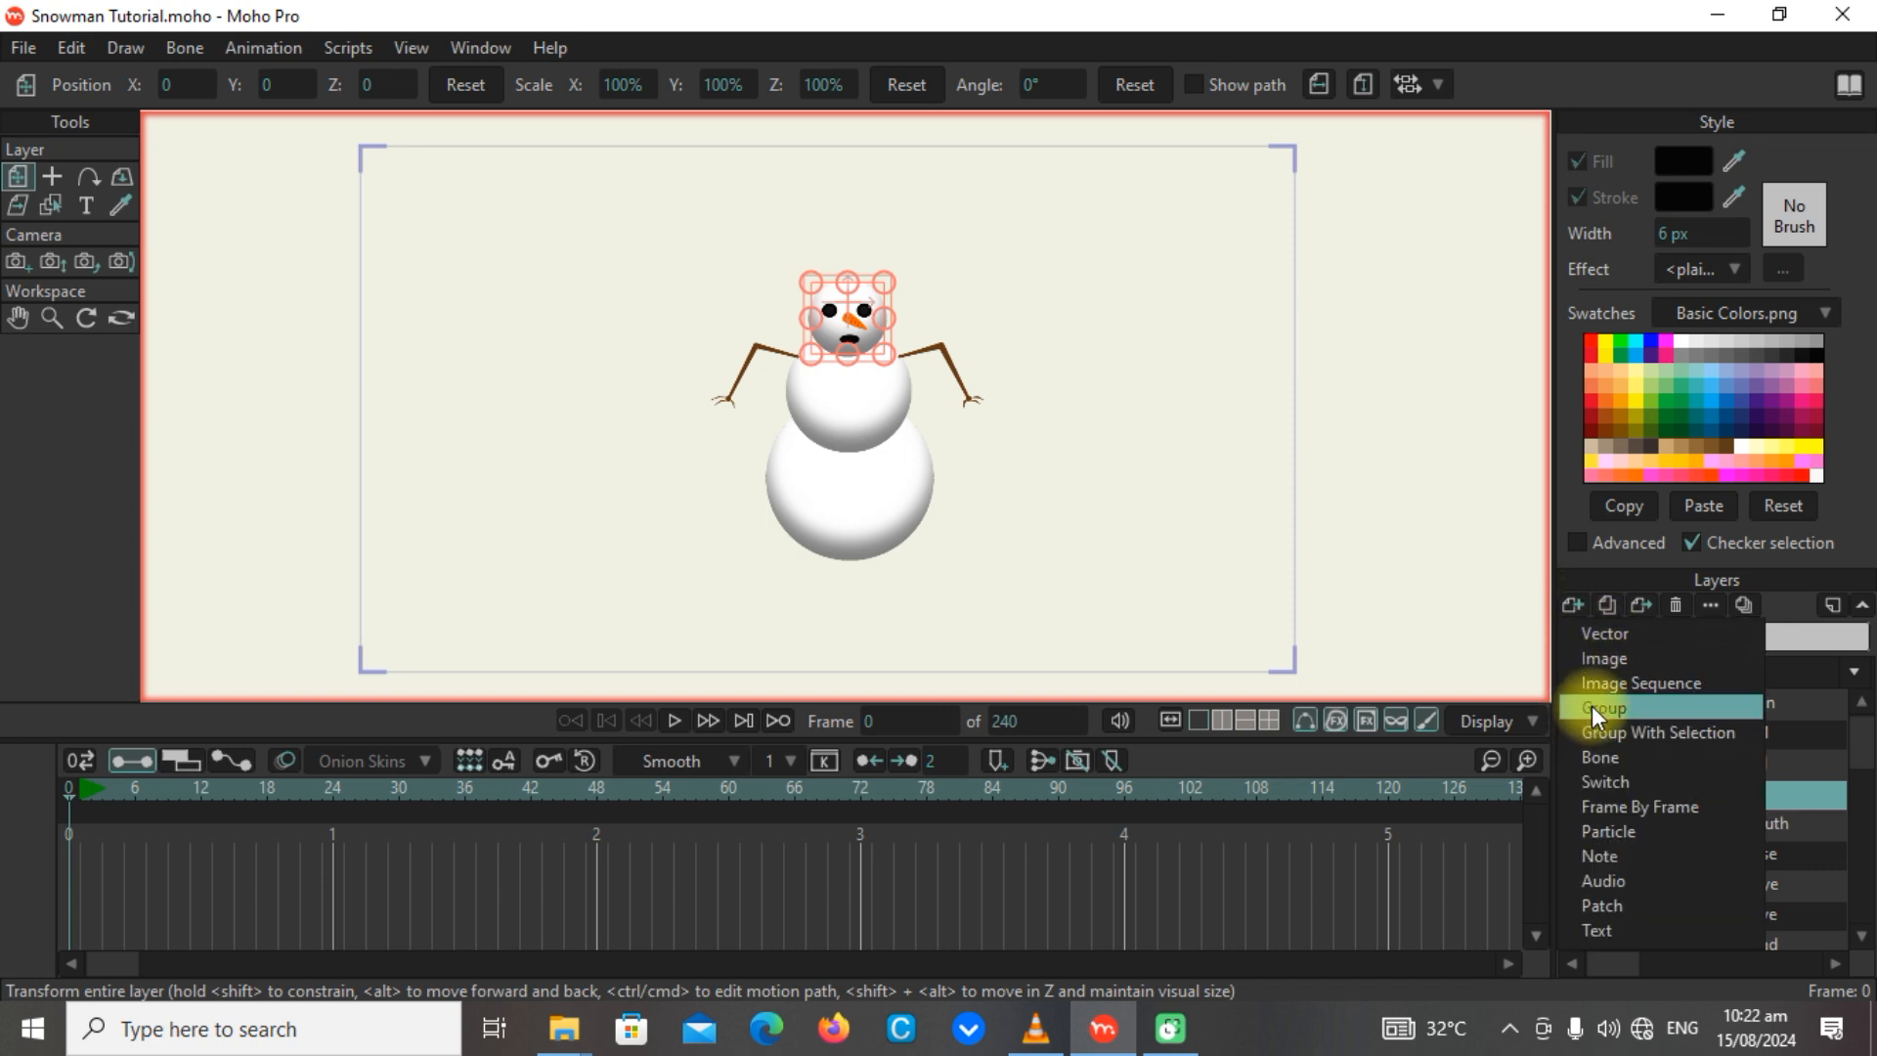
left_click(1858, 749)
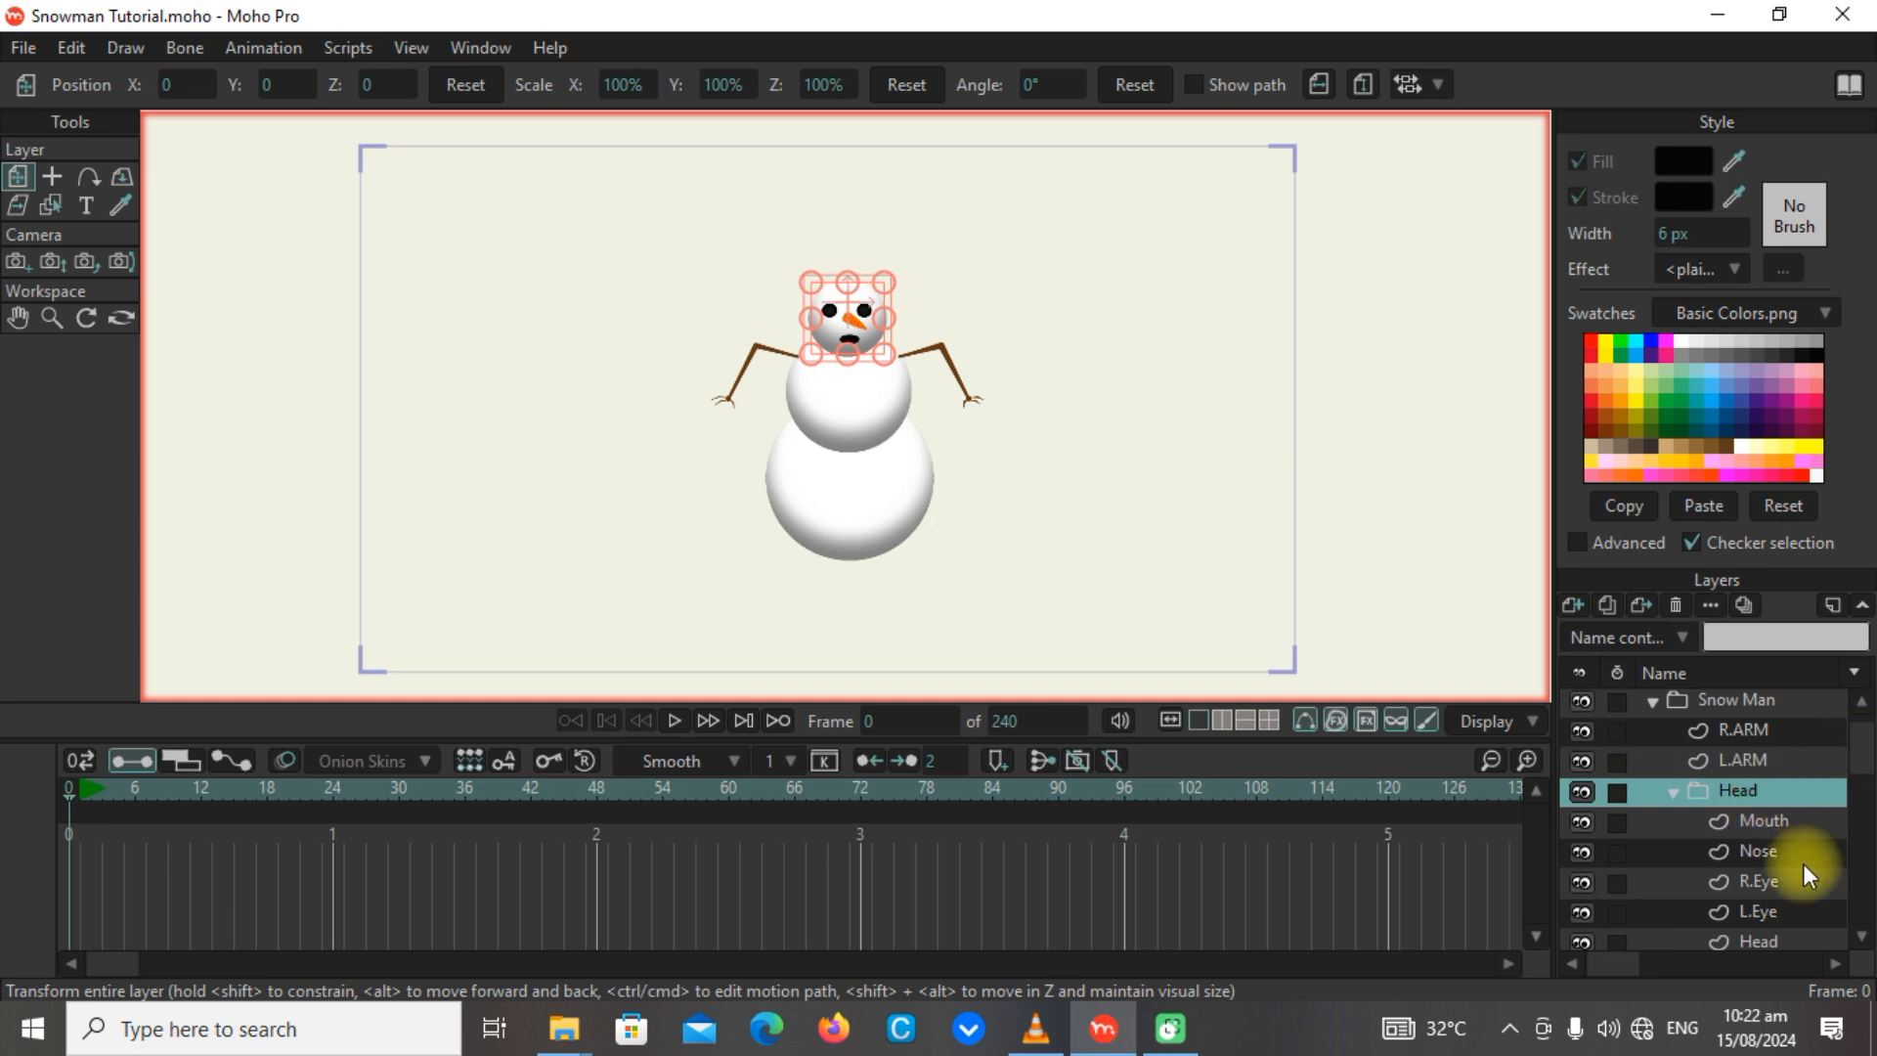
left_click(1576, 602)
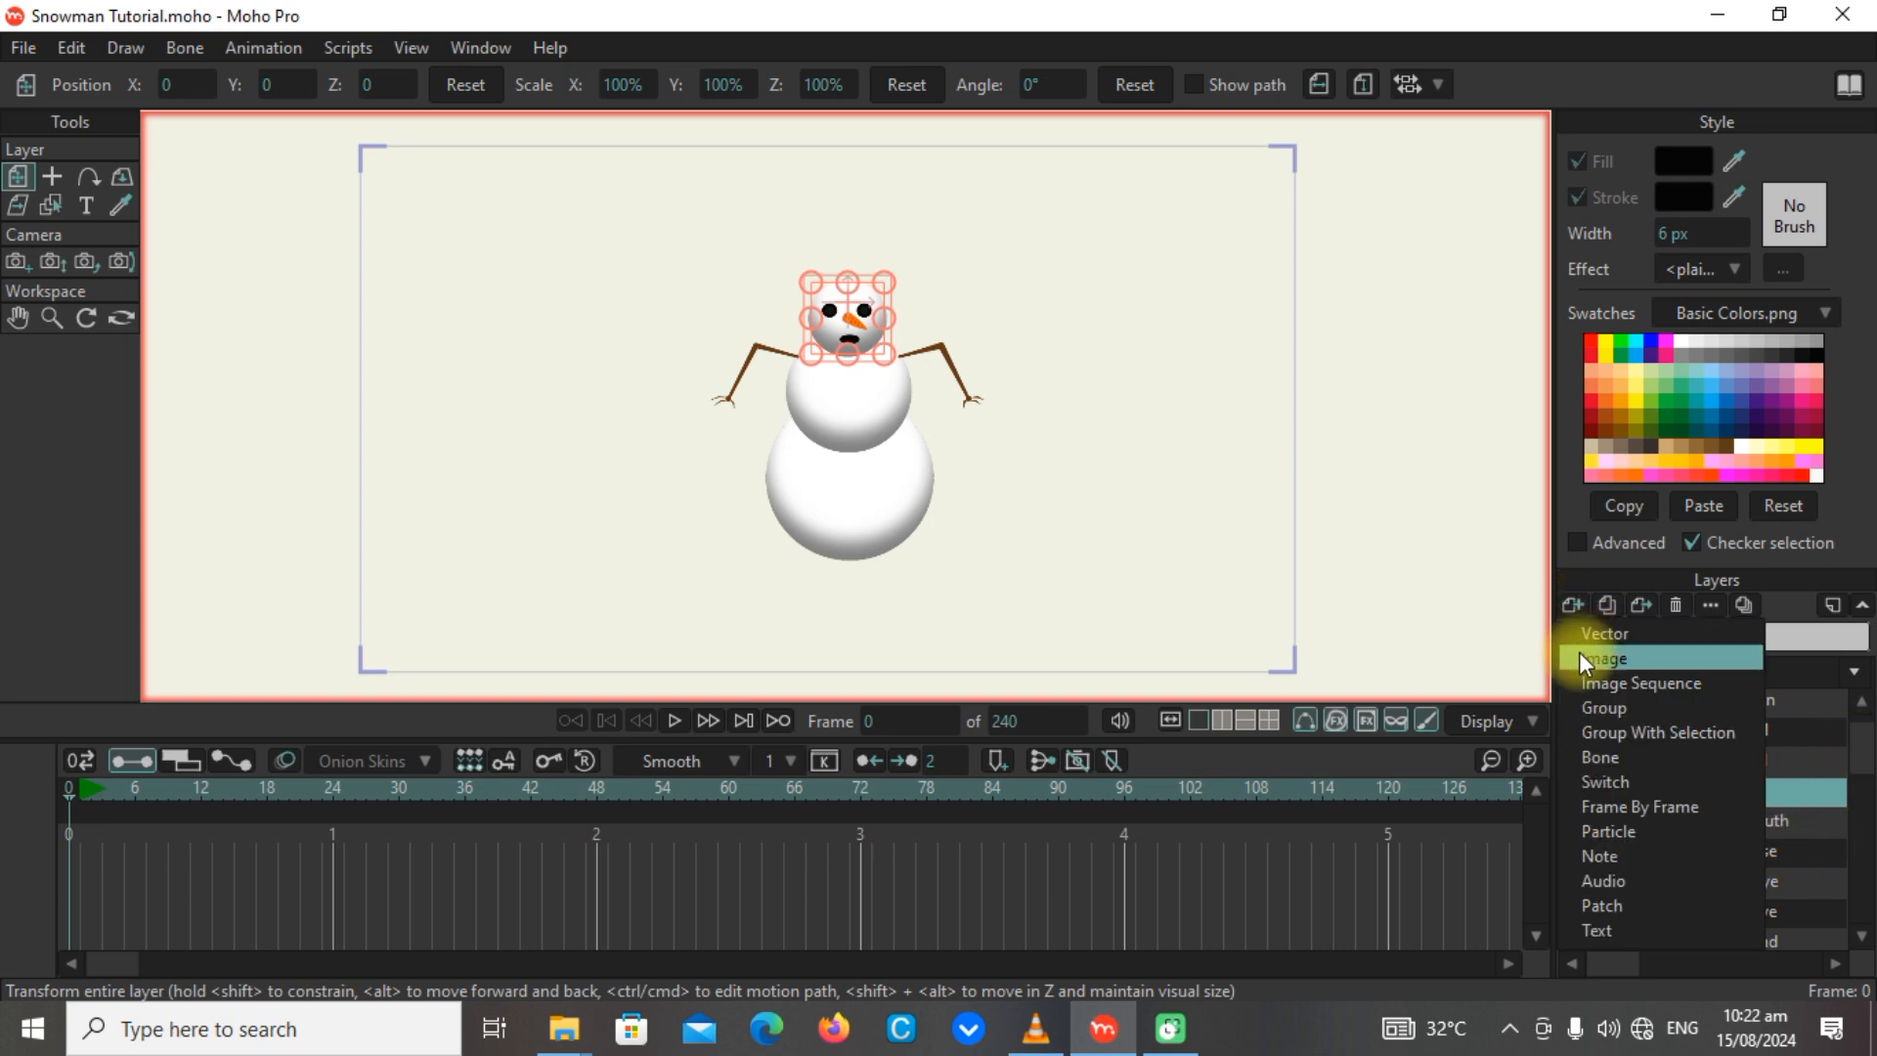
left_click(1774, 817)
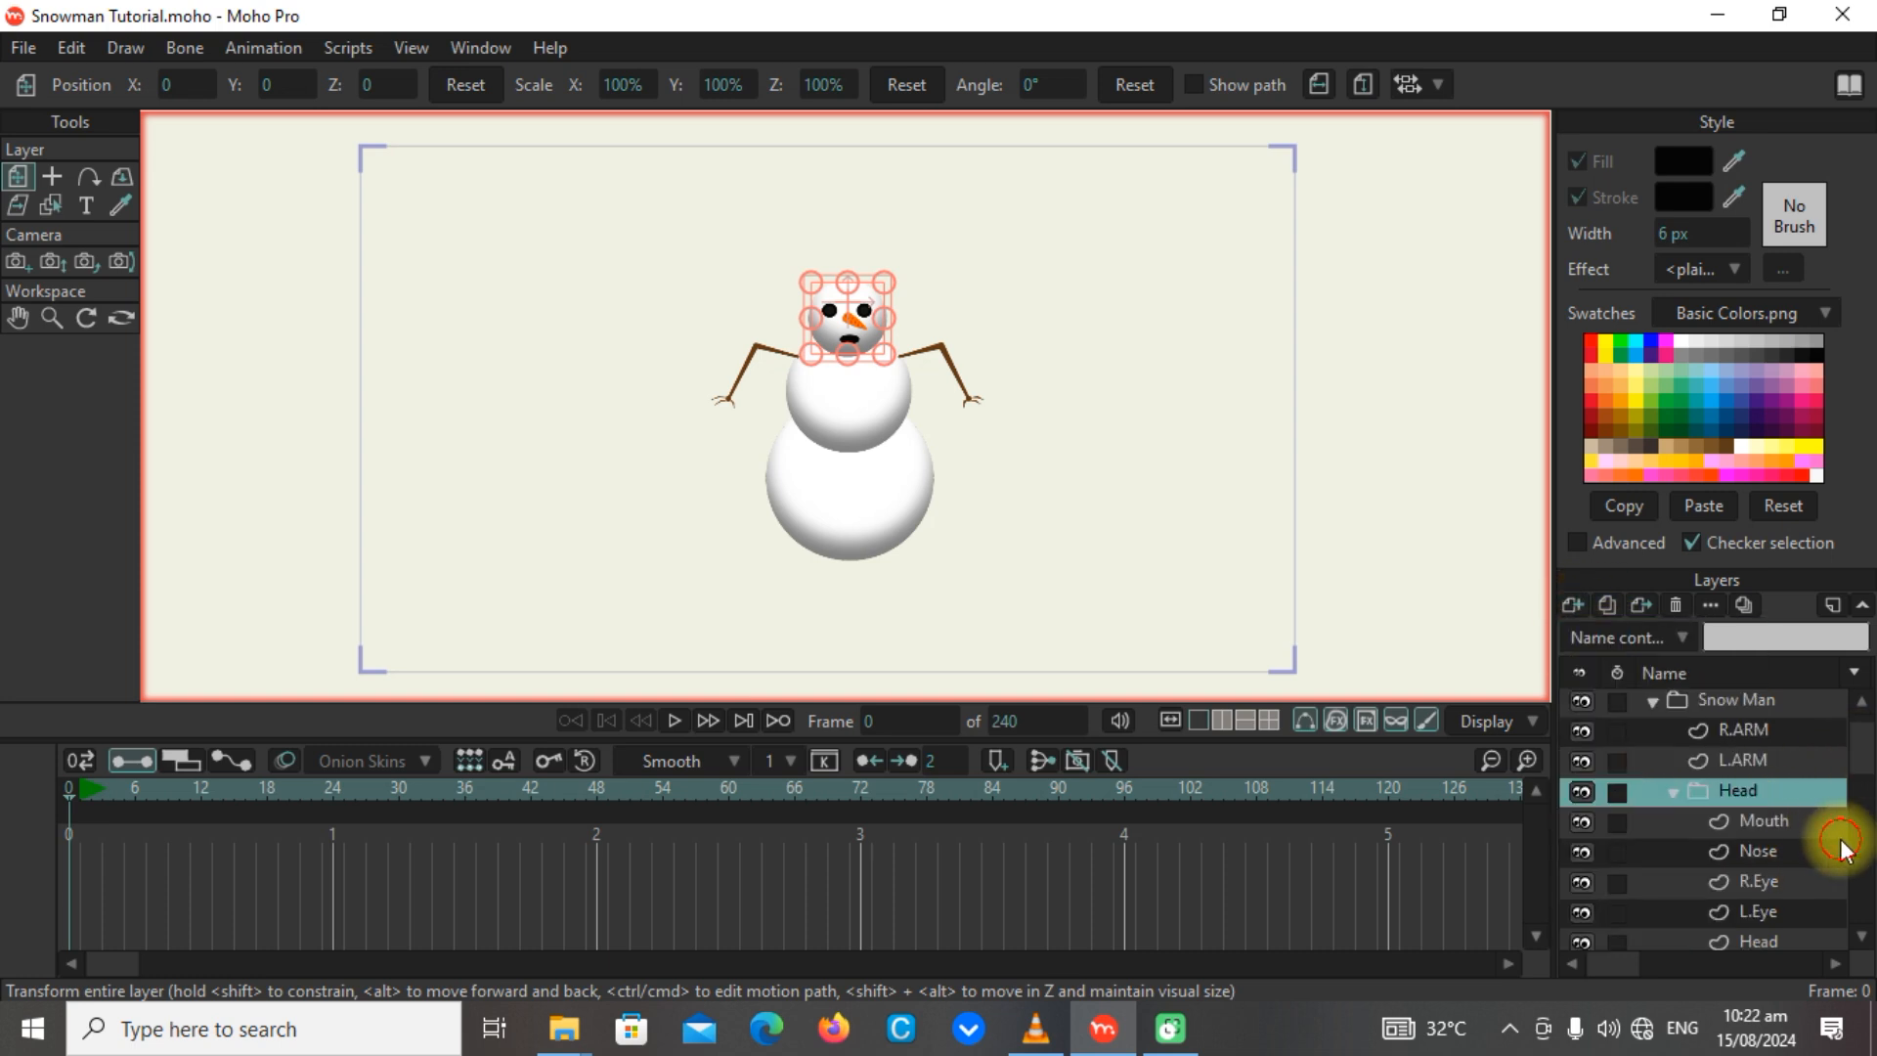
Inspect the Mouth layer and the Head group that contains it by selecting each in turn.
left_click(1728, 850)
left_click(1738, 822)
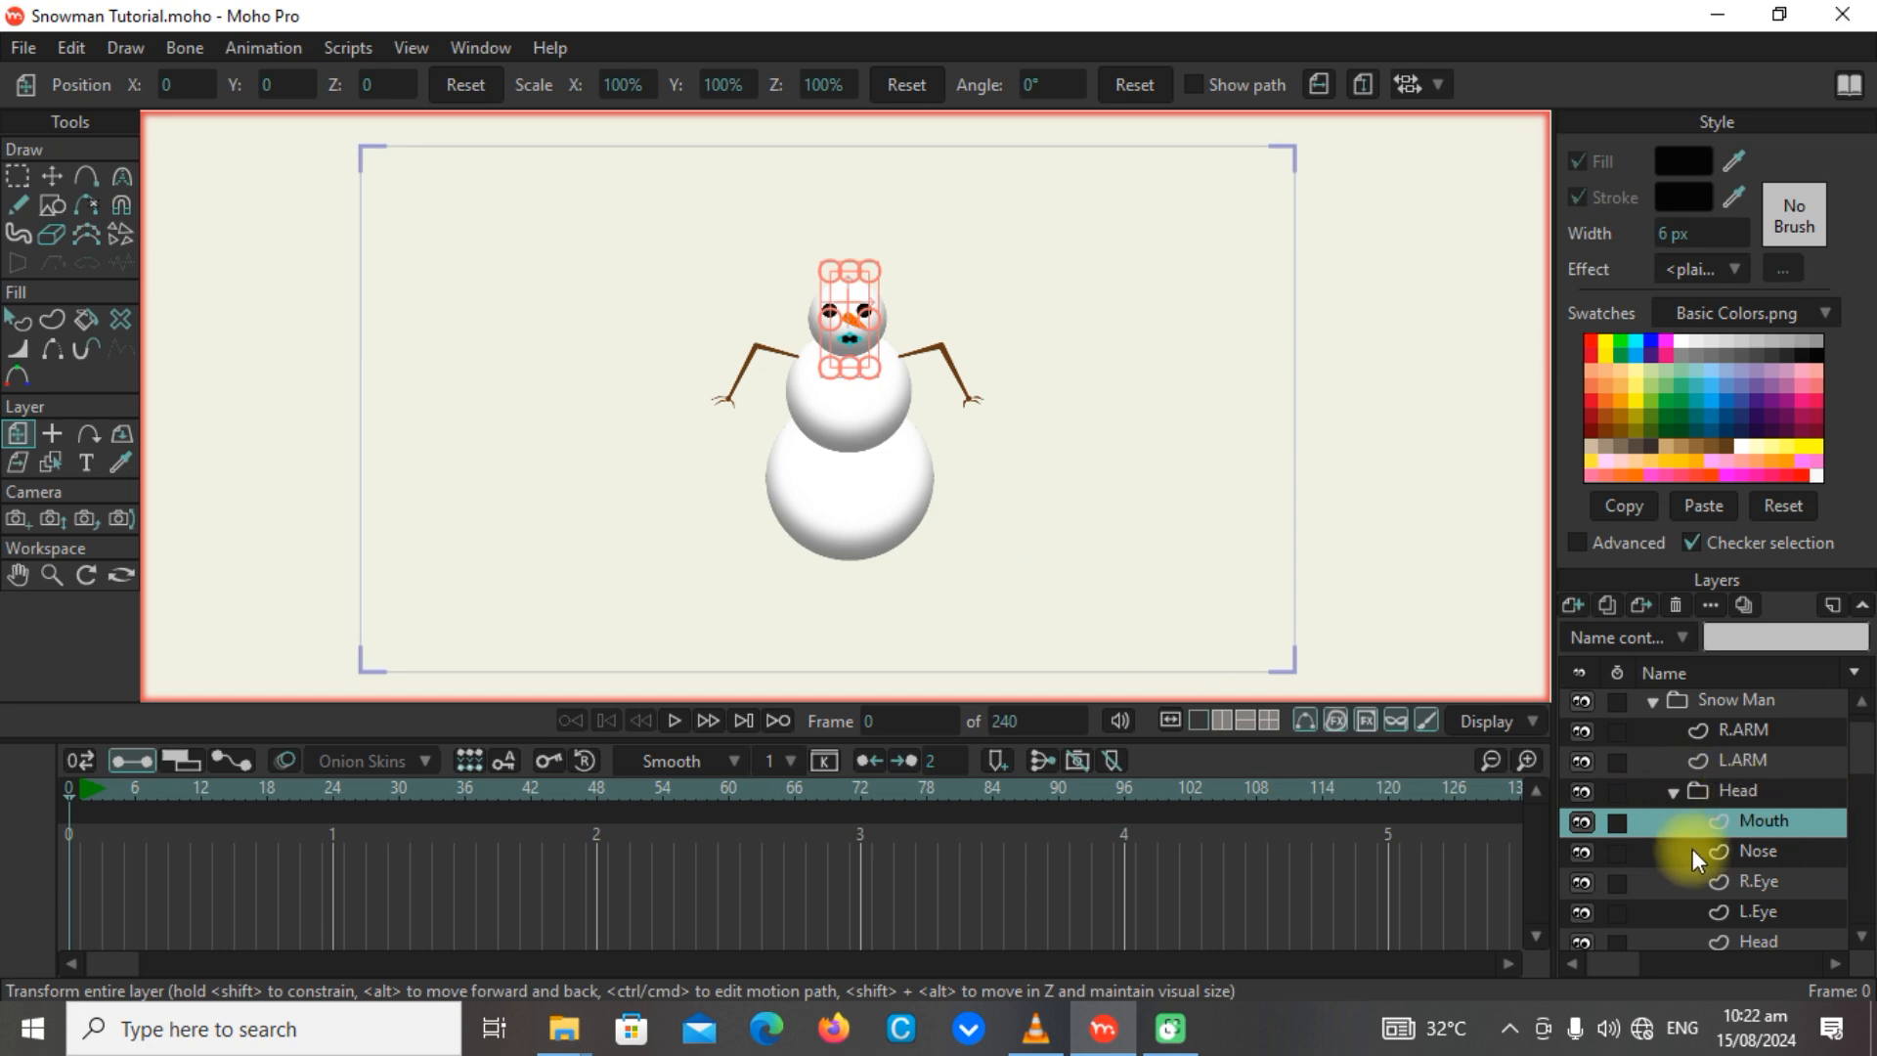
left_click(1746, 792)
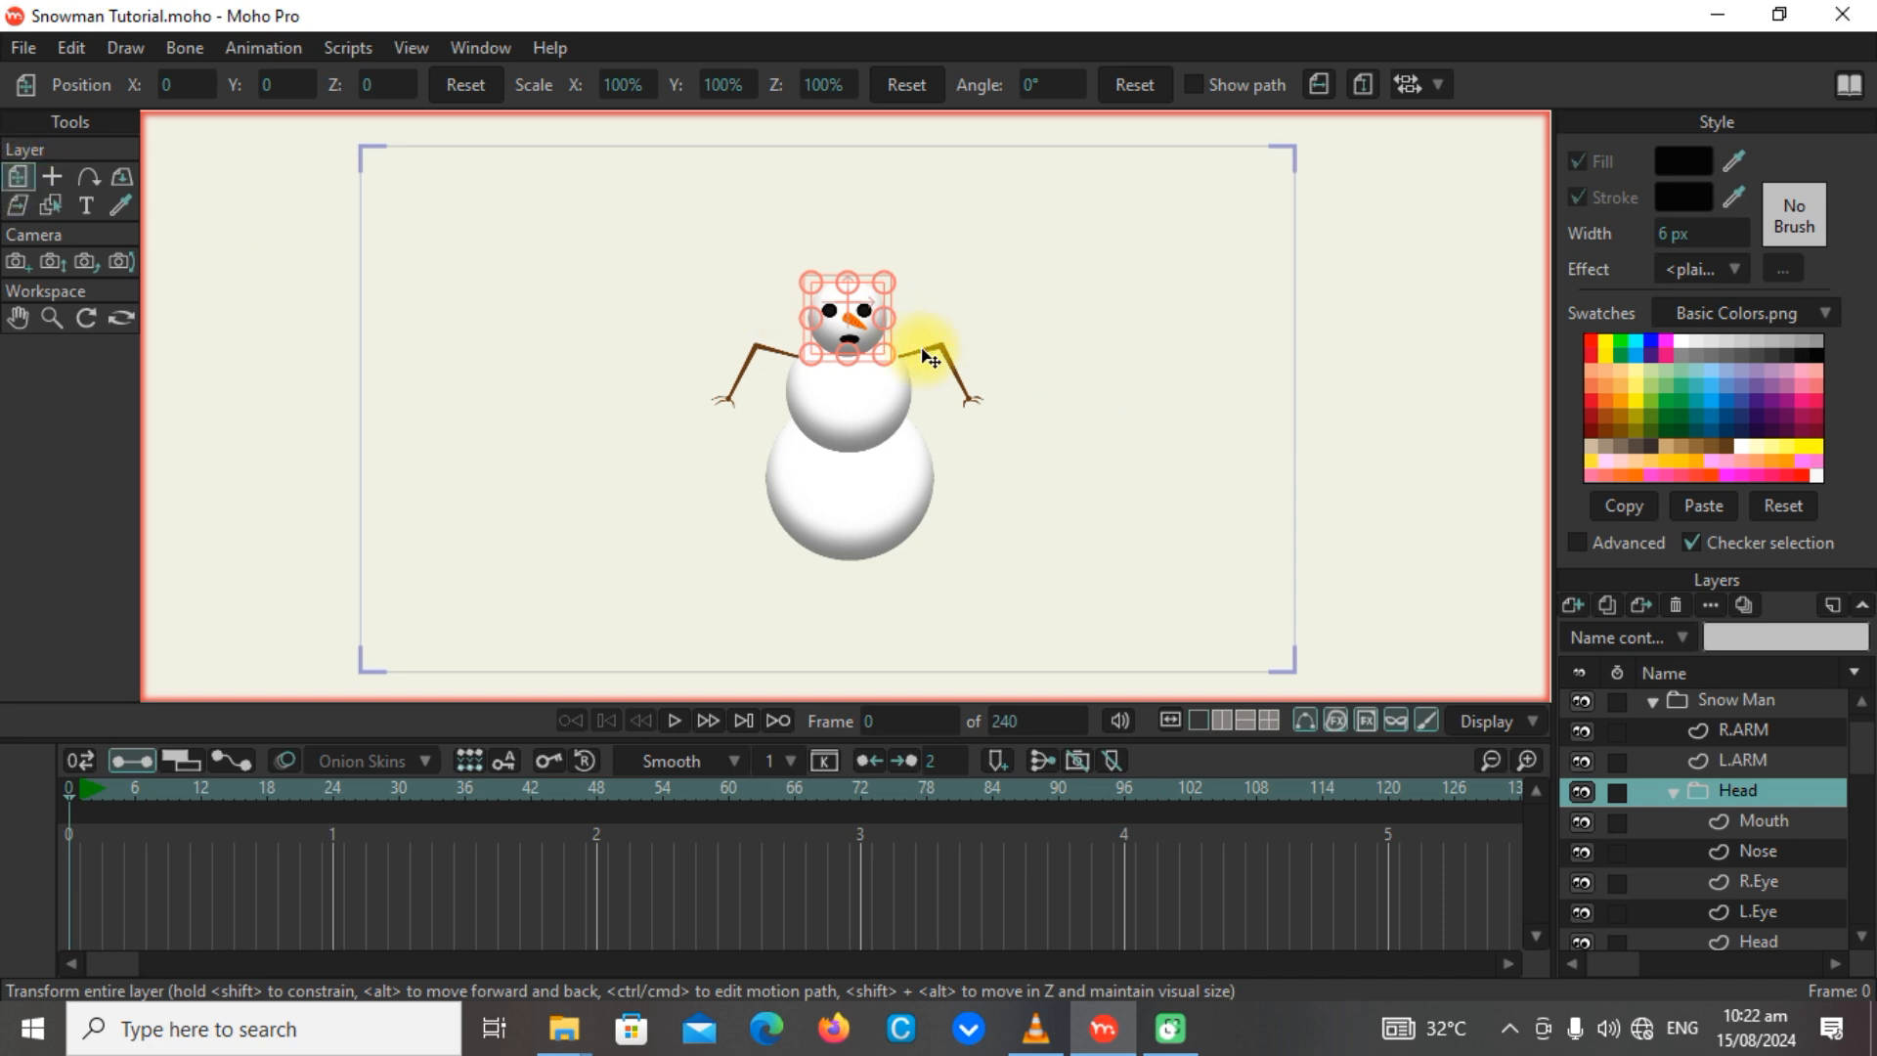
Try moving the R.ARM layer away from the snowman's body and undo the move.
left_click(1745, 733)
left_click_drag(894, 391, 636, 323)
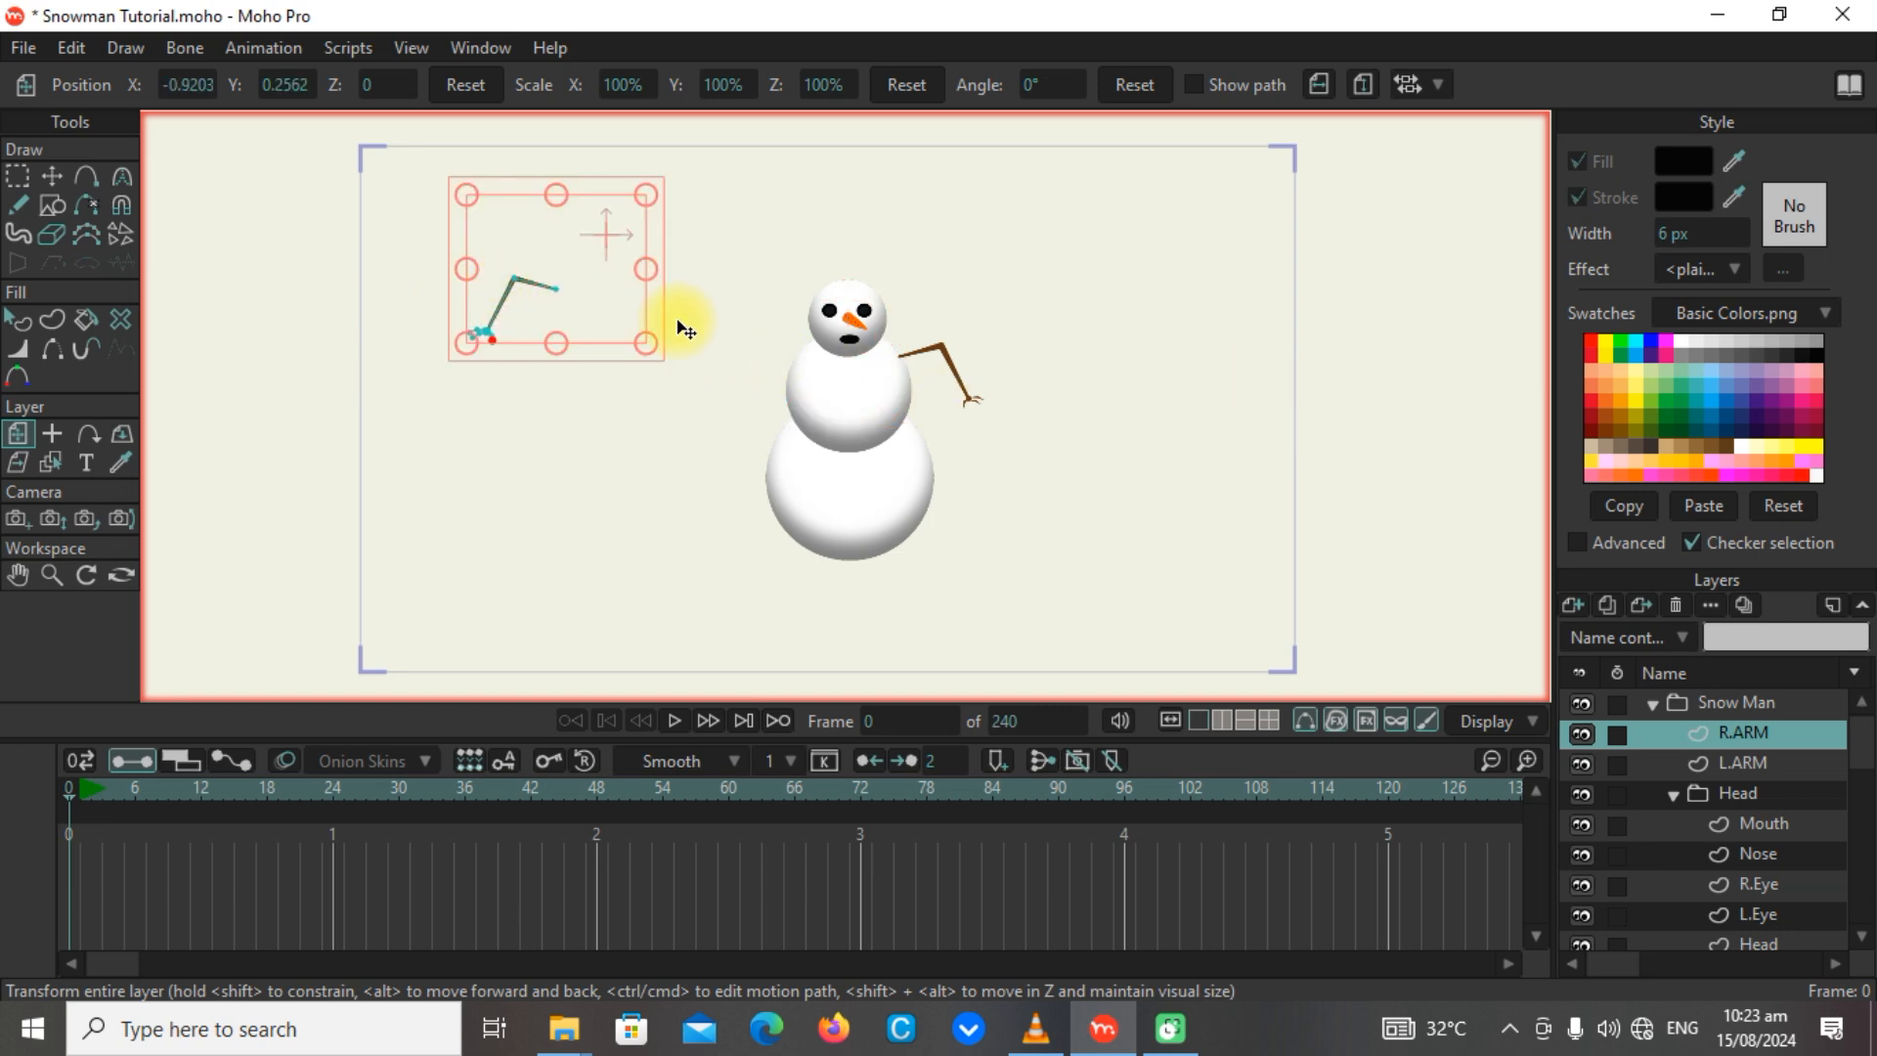
key("ctrl+z")
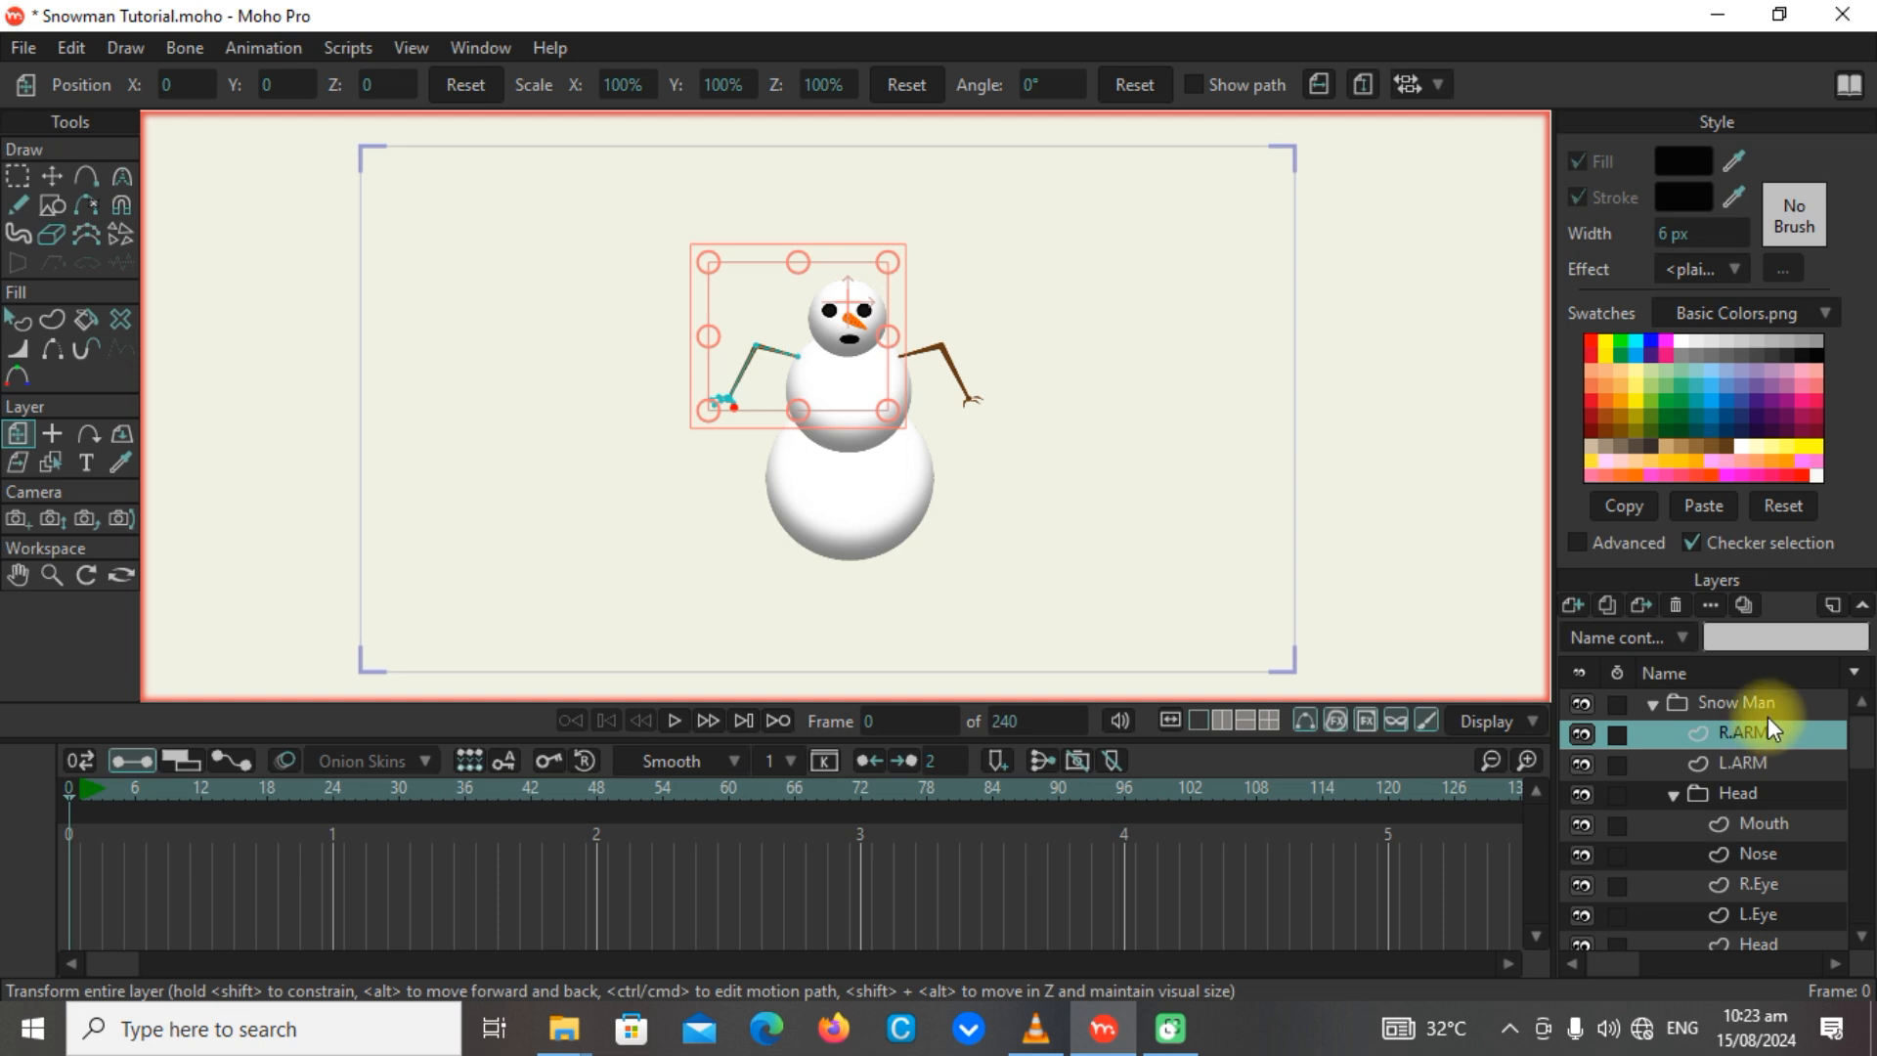
Select the Snow Man group, collapse and expand it, and toggle its visibility to check that it holds the whole character.
left_click(1734, 700)
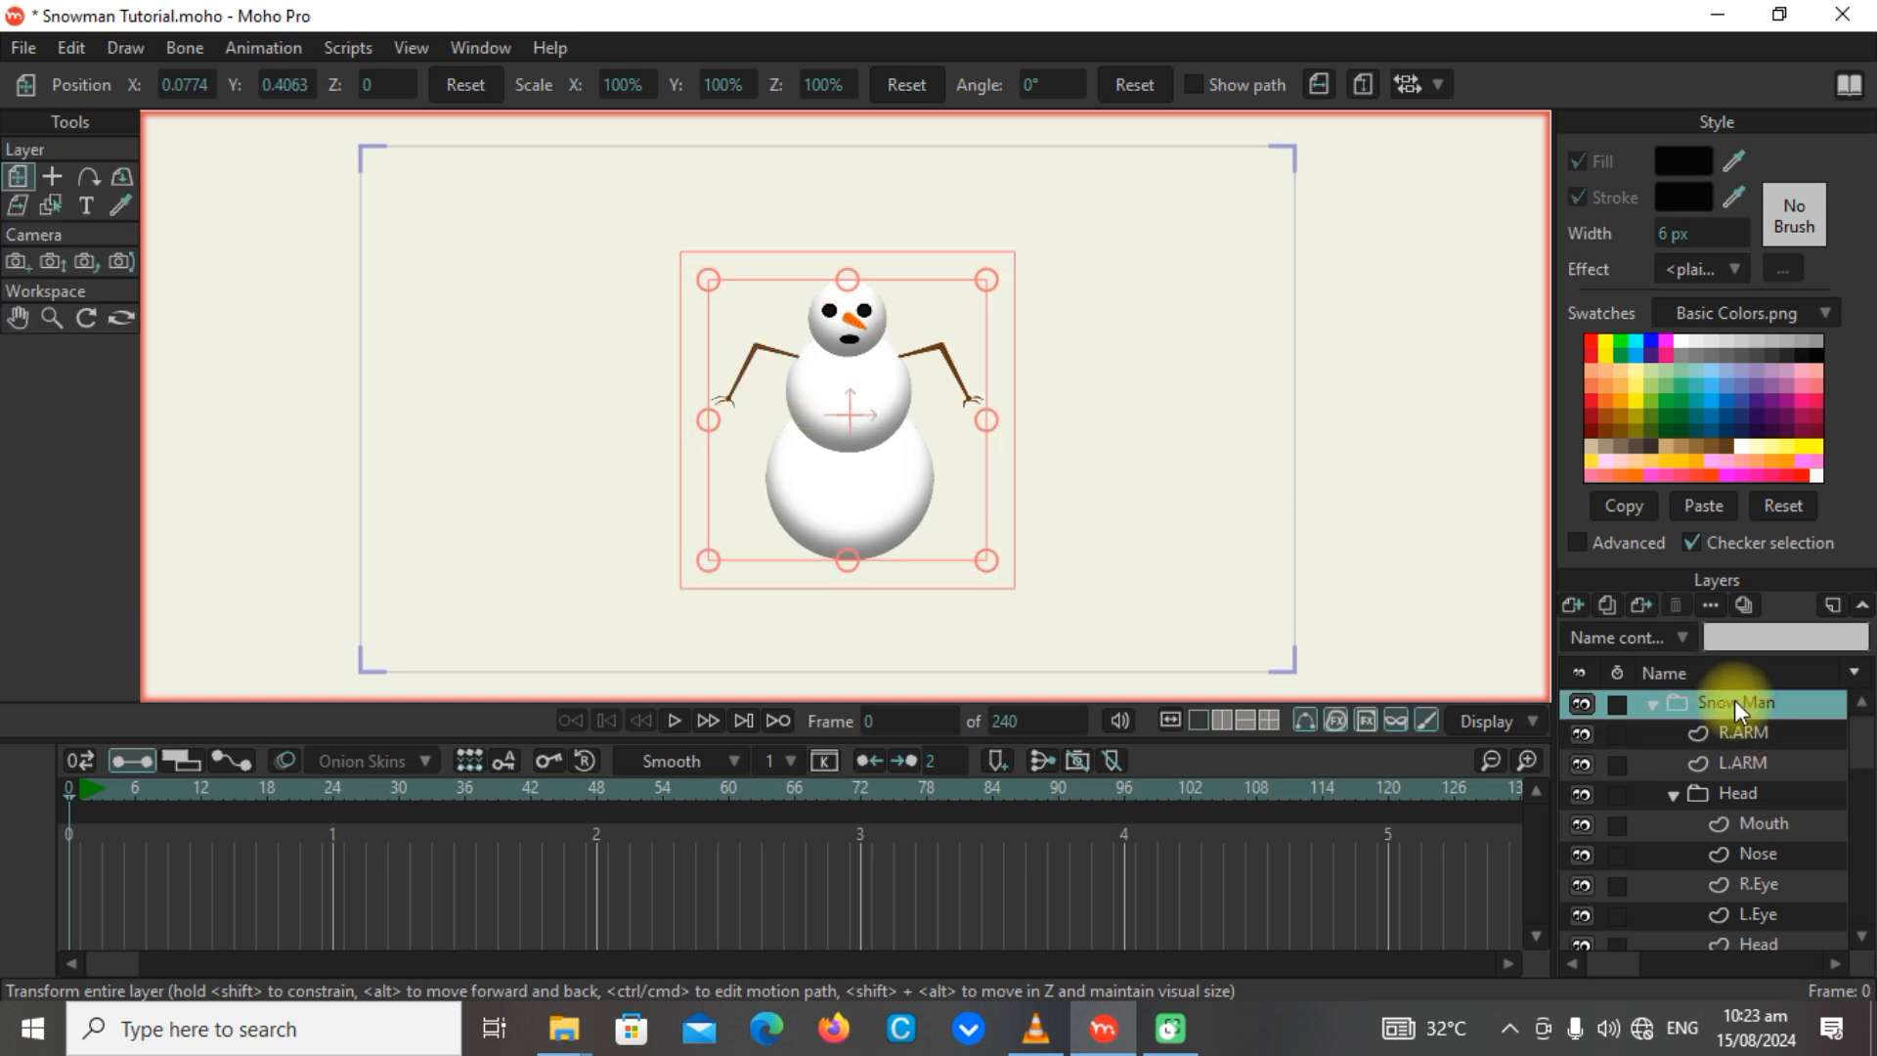
left_click(1652, 706)
left_click(1652, 706)
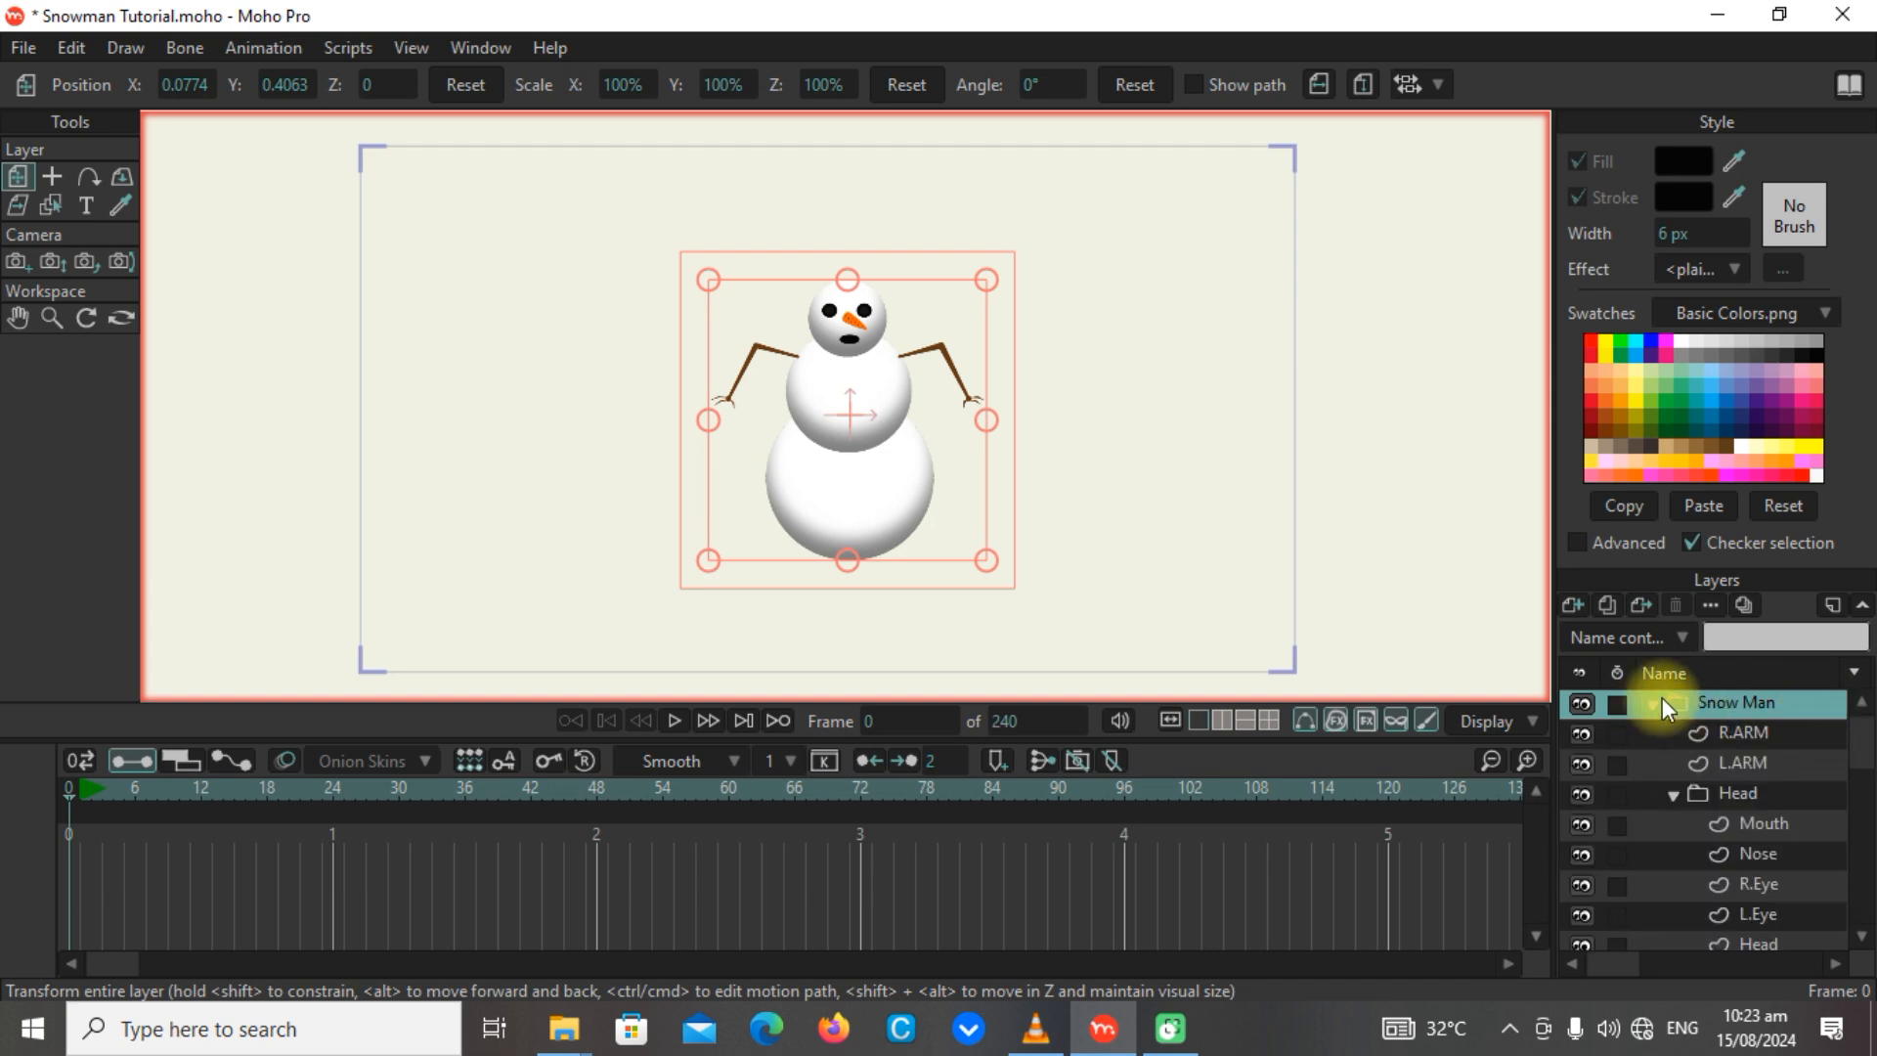
left_click(1581, 704)
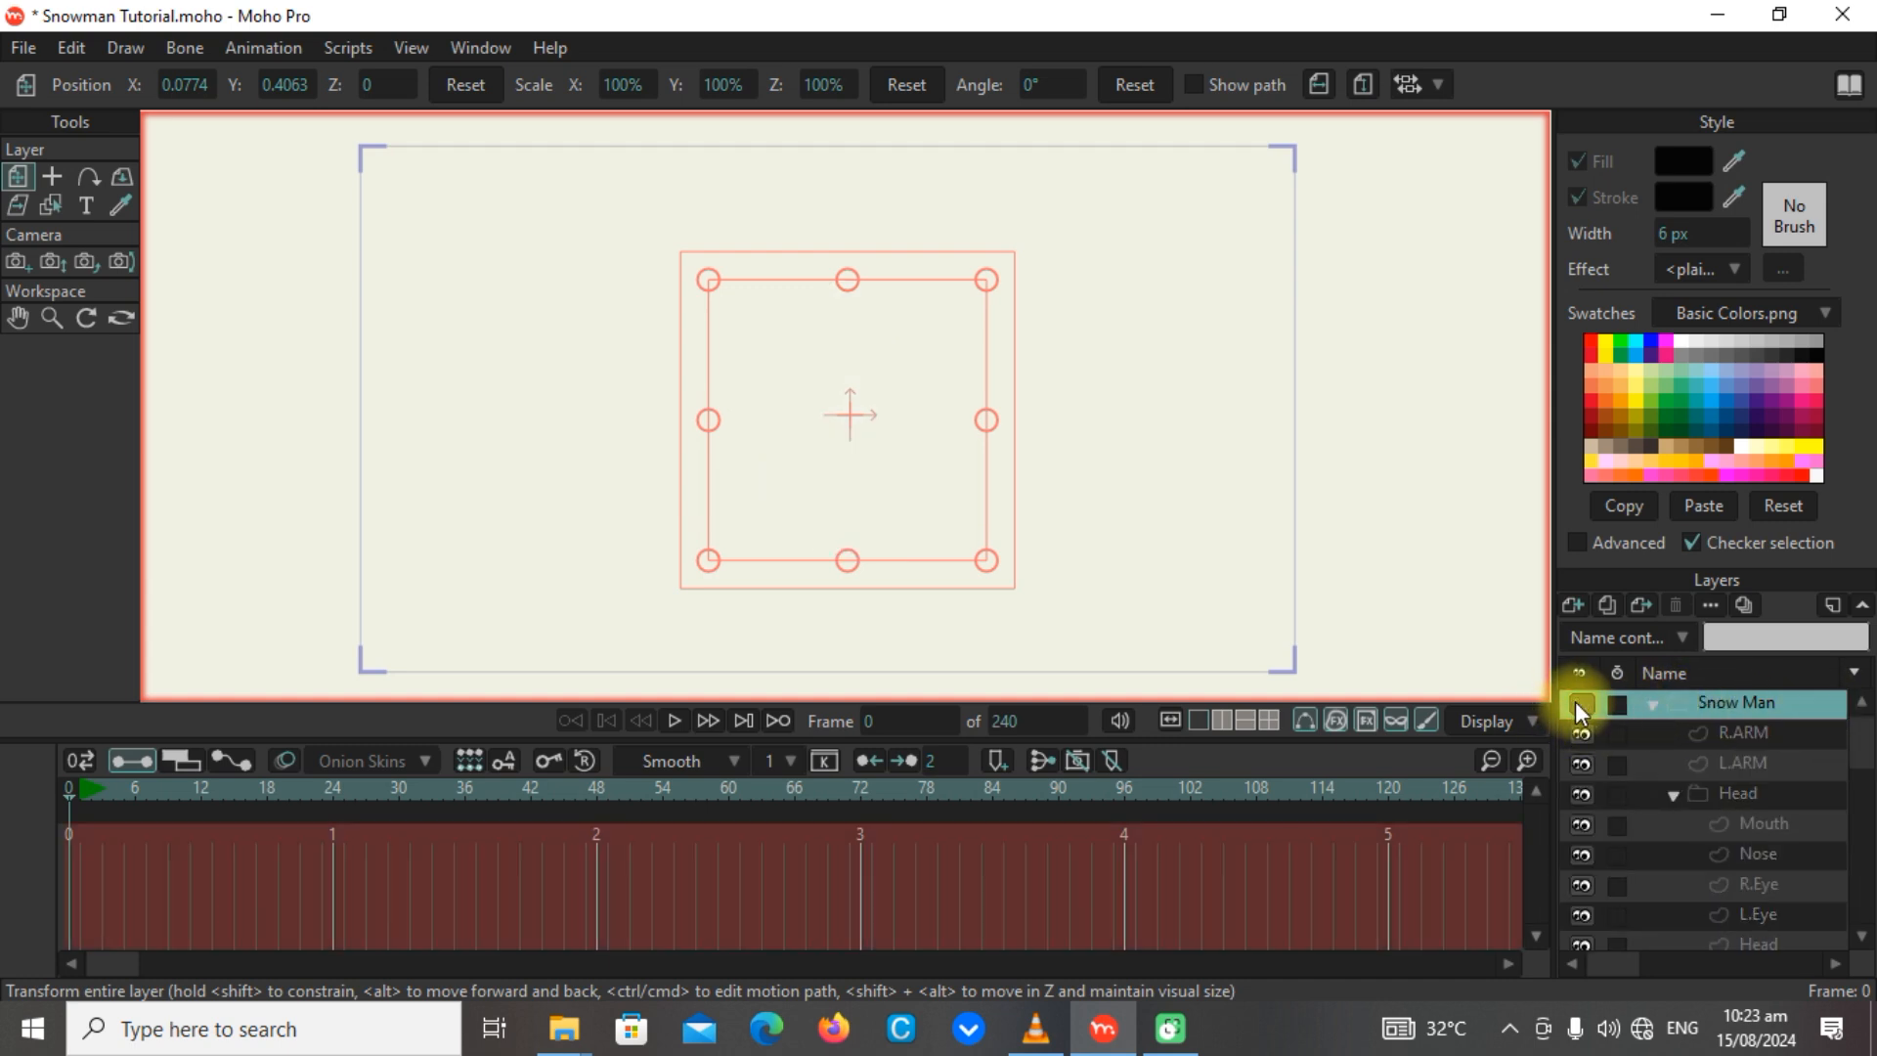
left_click(1580, 704)
left_click(1580, 704)
left_click(1581, 703)
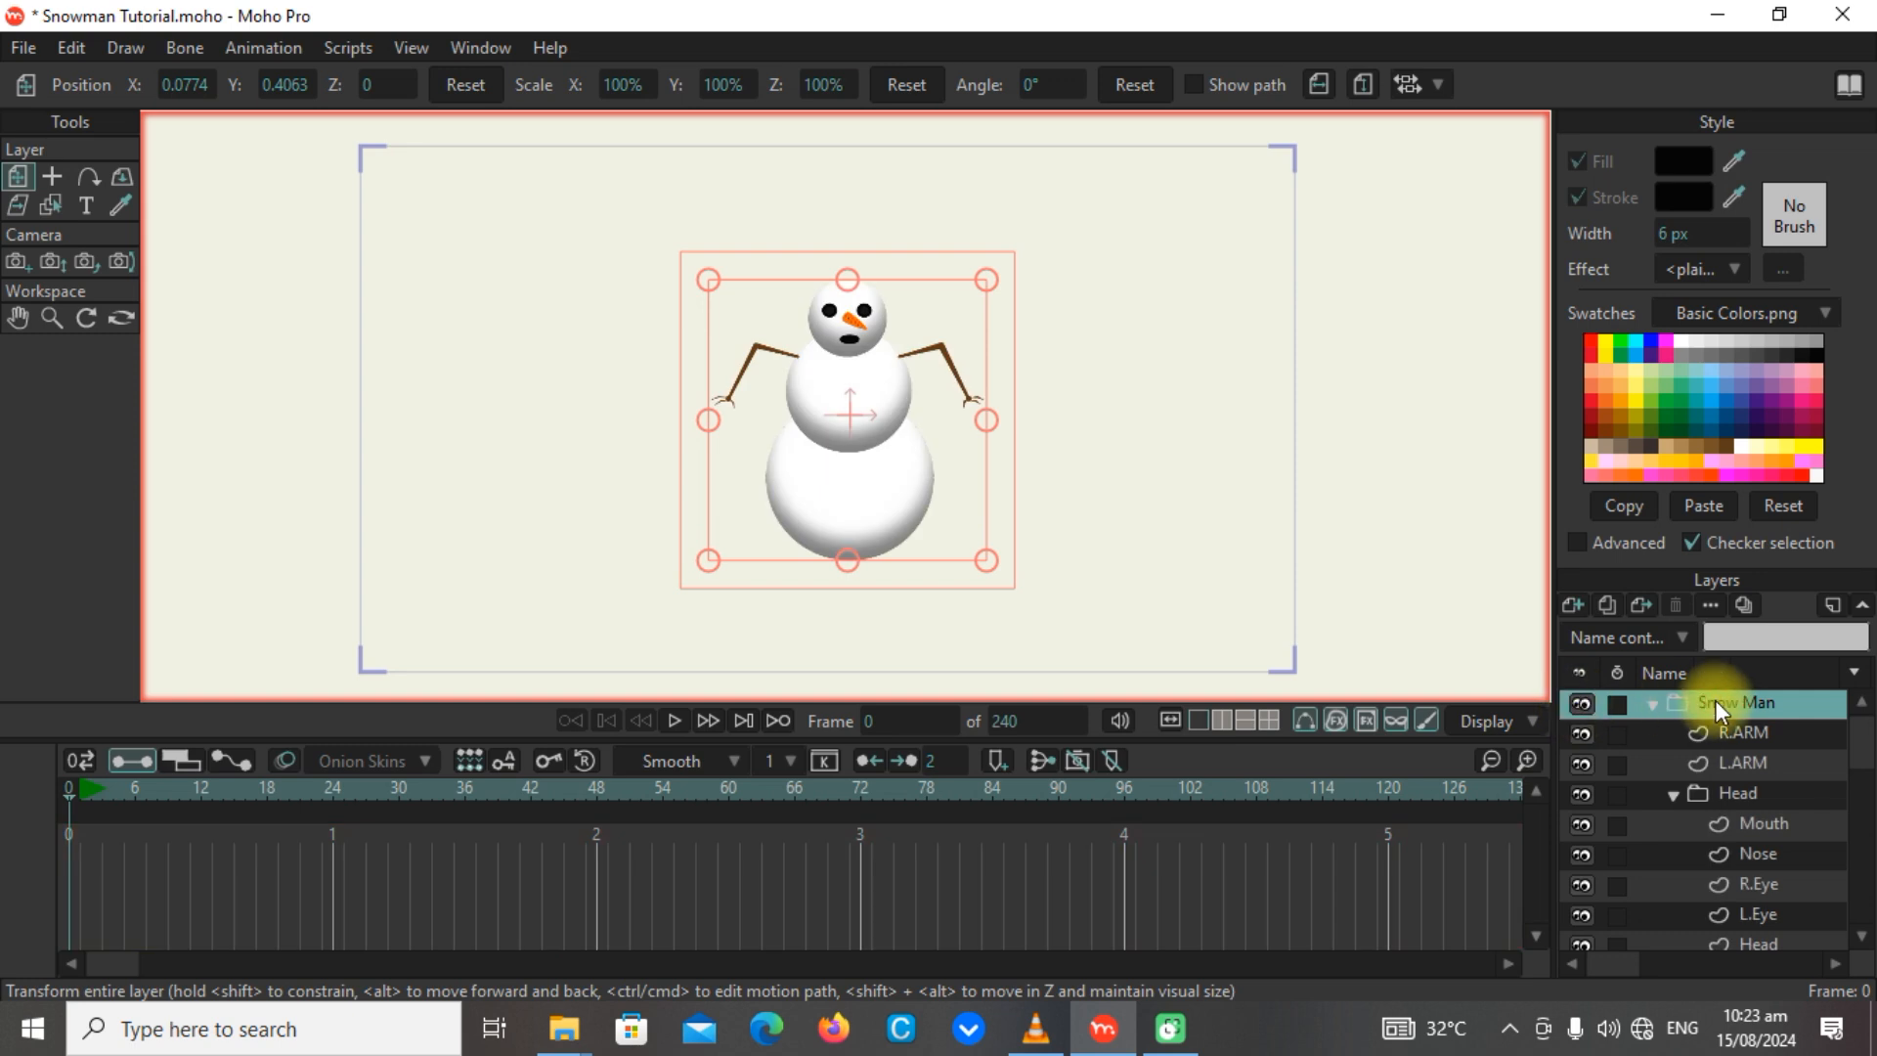
Move the whole Snow Man group lower in the frame, to about X 0.08 and Y 0.16.
left_click_drag(959, 473, 997, 440)
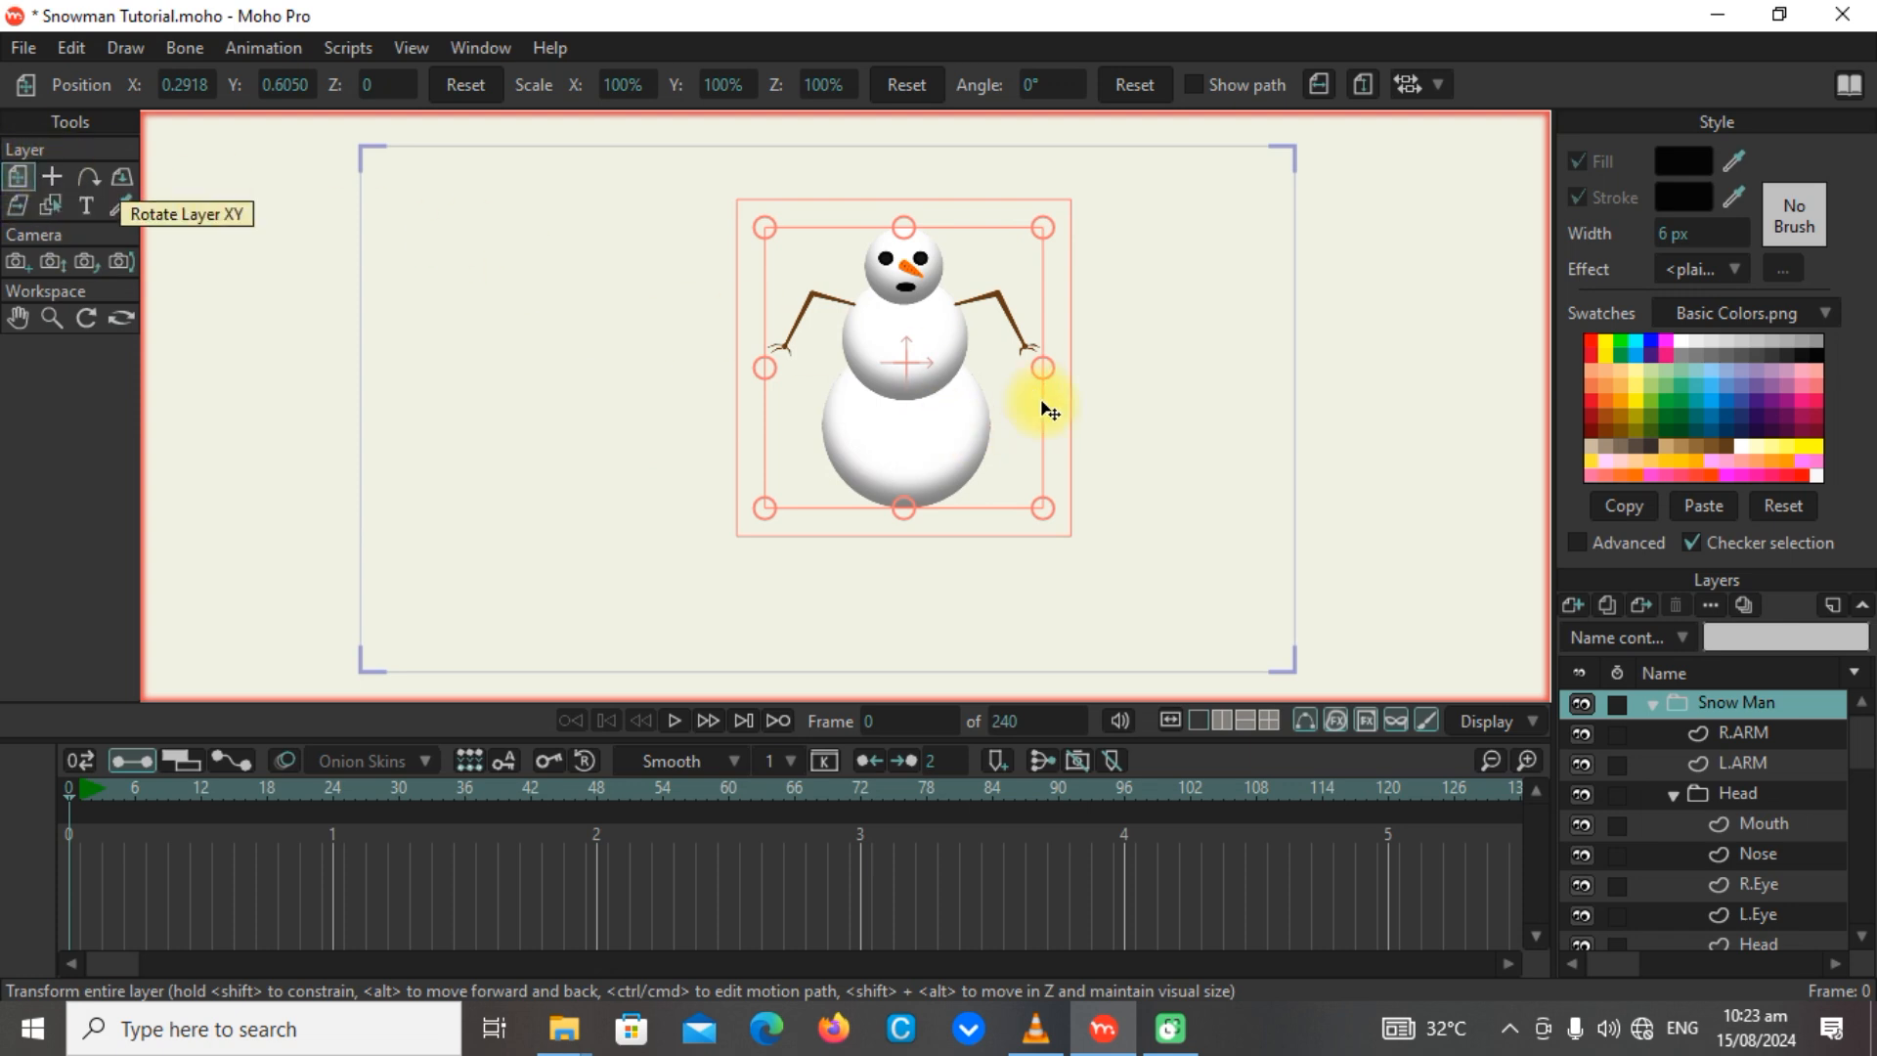
left_click_drag(871, 453, 819, 554)
scroll(873, 501, "up", 3)
scroll(883, 481, "down", 2)
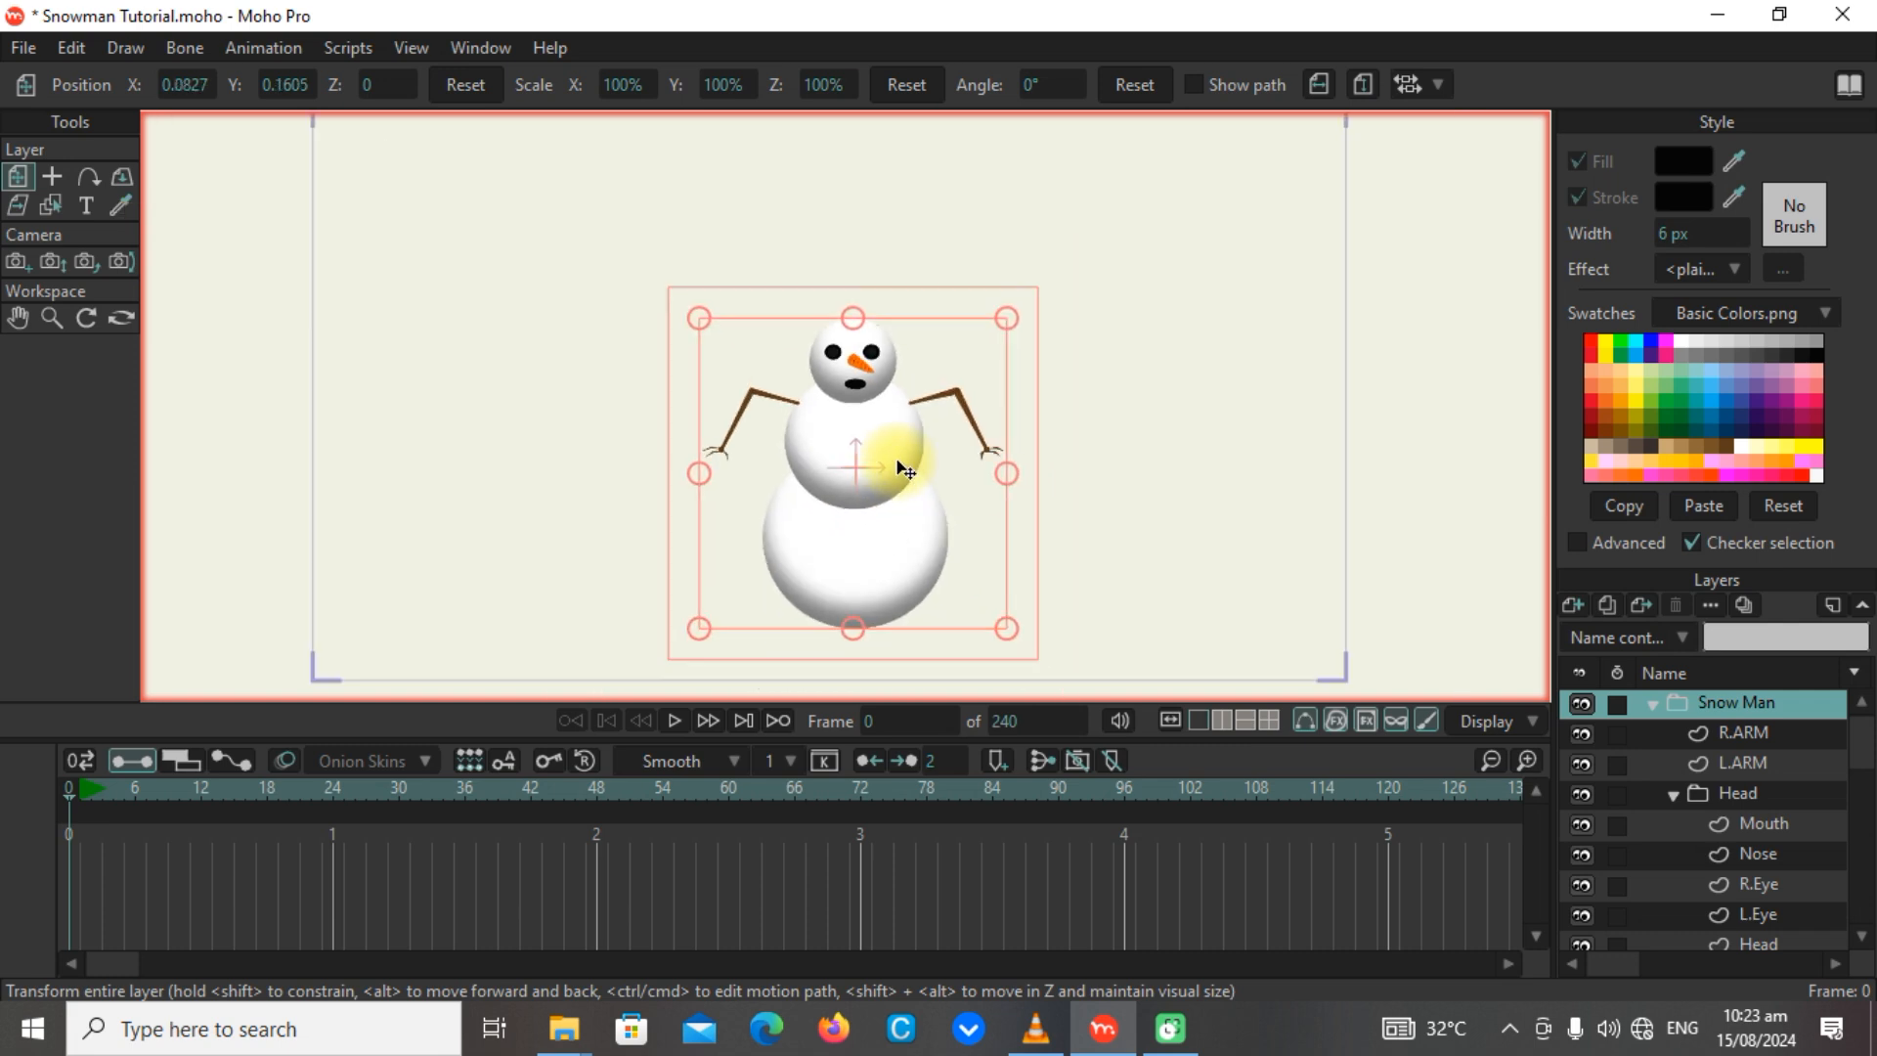
Add a Bone layer above the Snow Man group and name it Snowman Bones.
left_click(1574, 607)
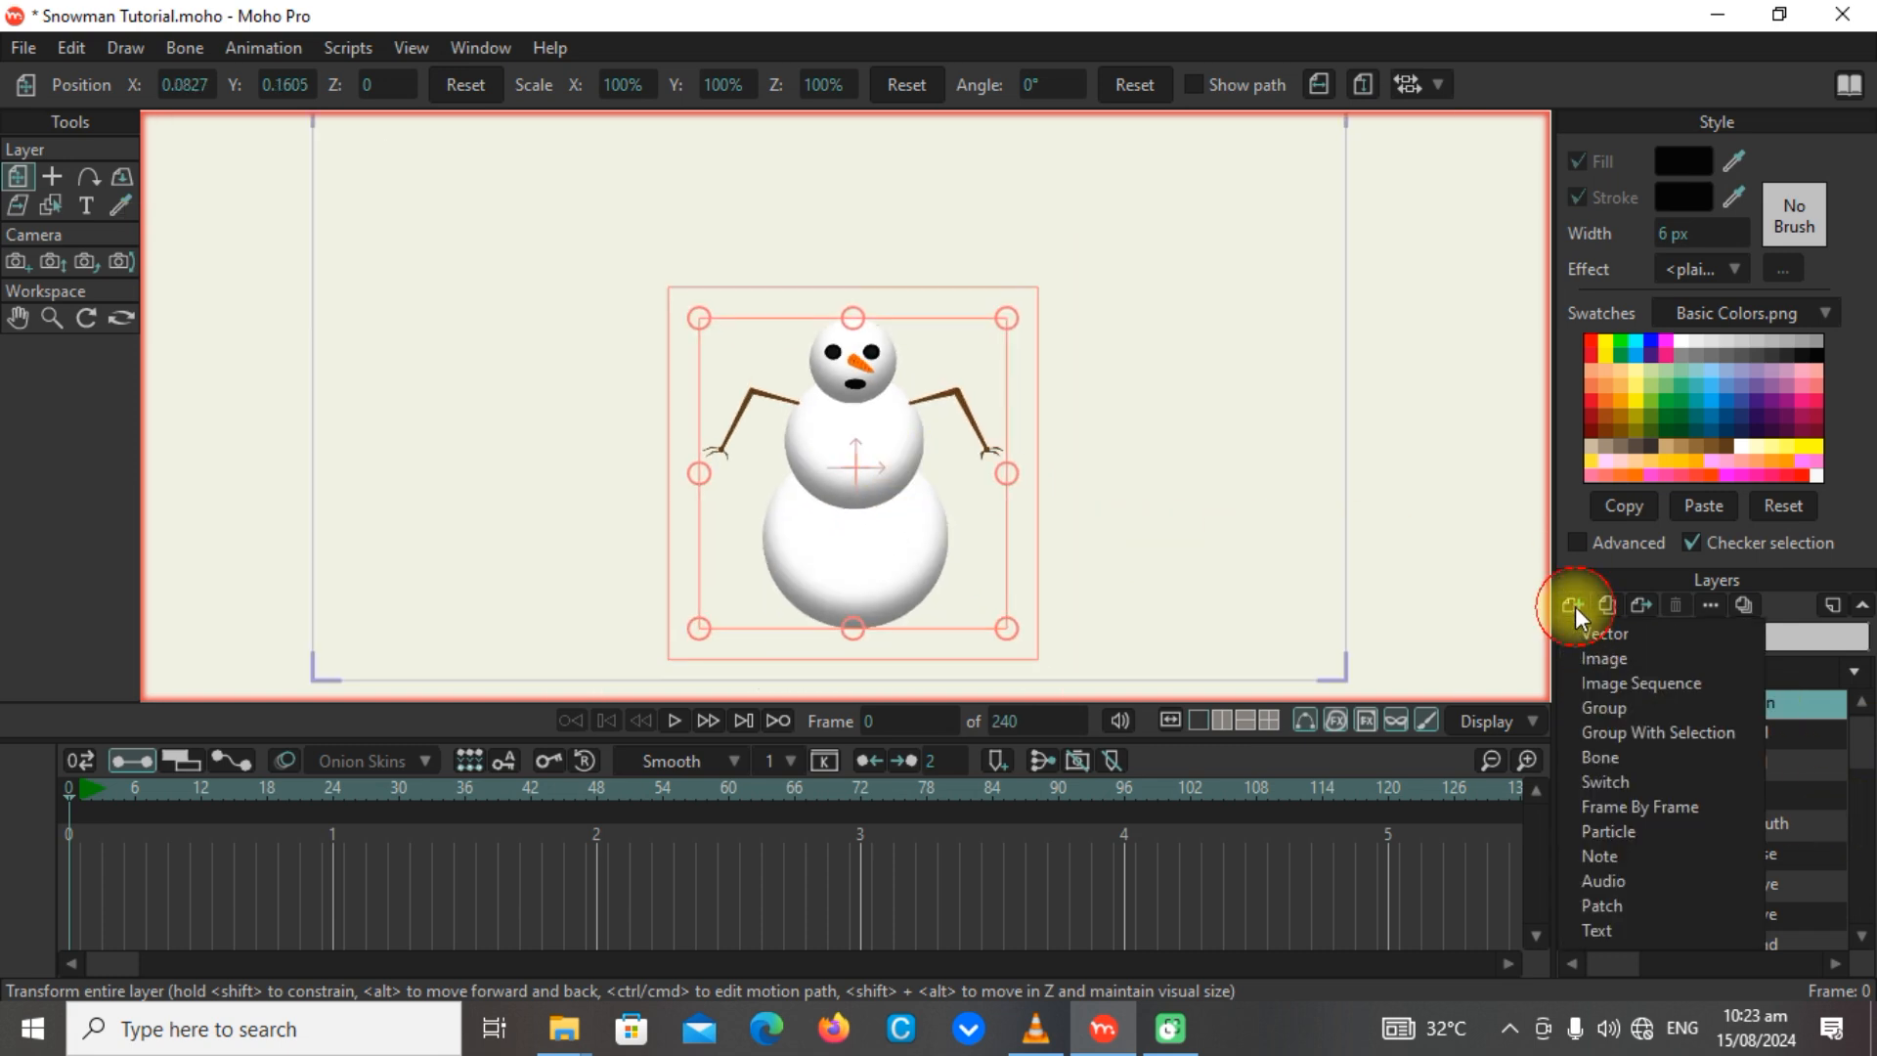
left_click(1605, 756)
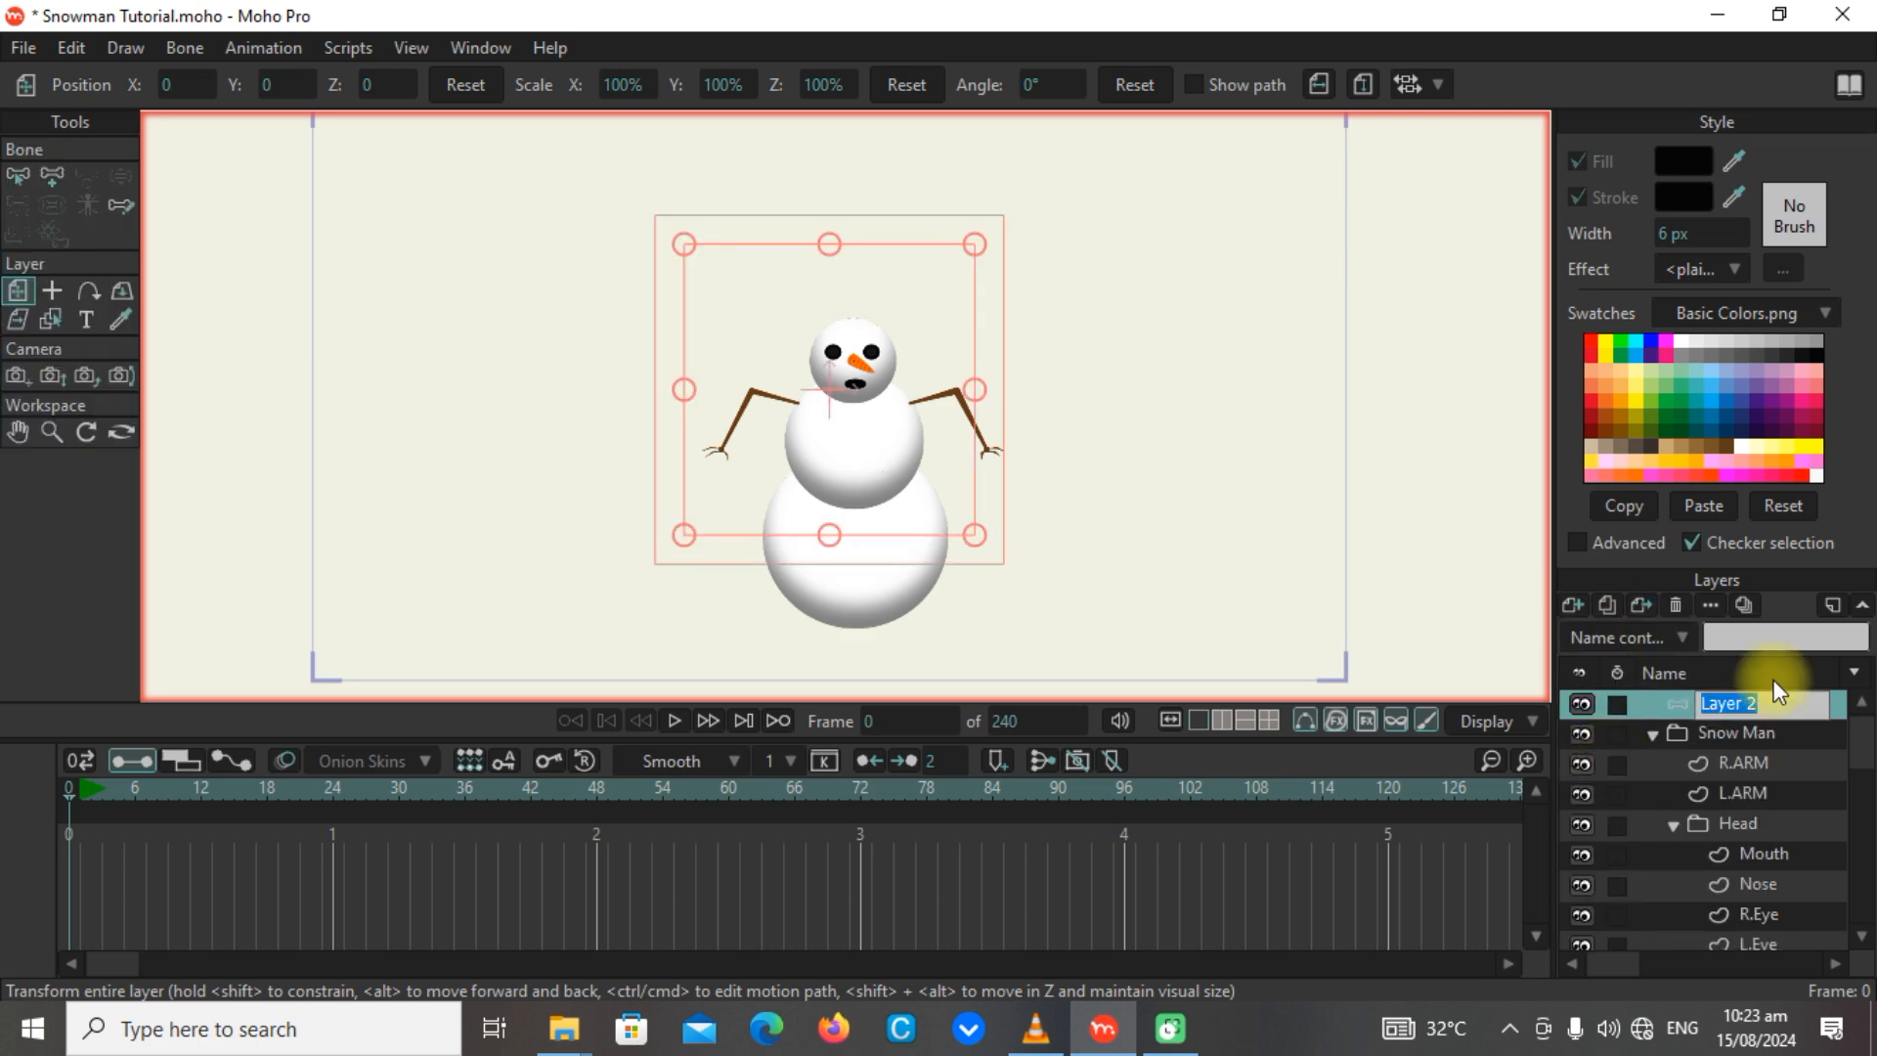
key("Caps_Lock")
type("Snow")
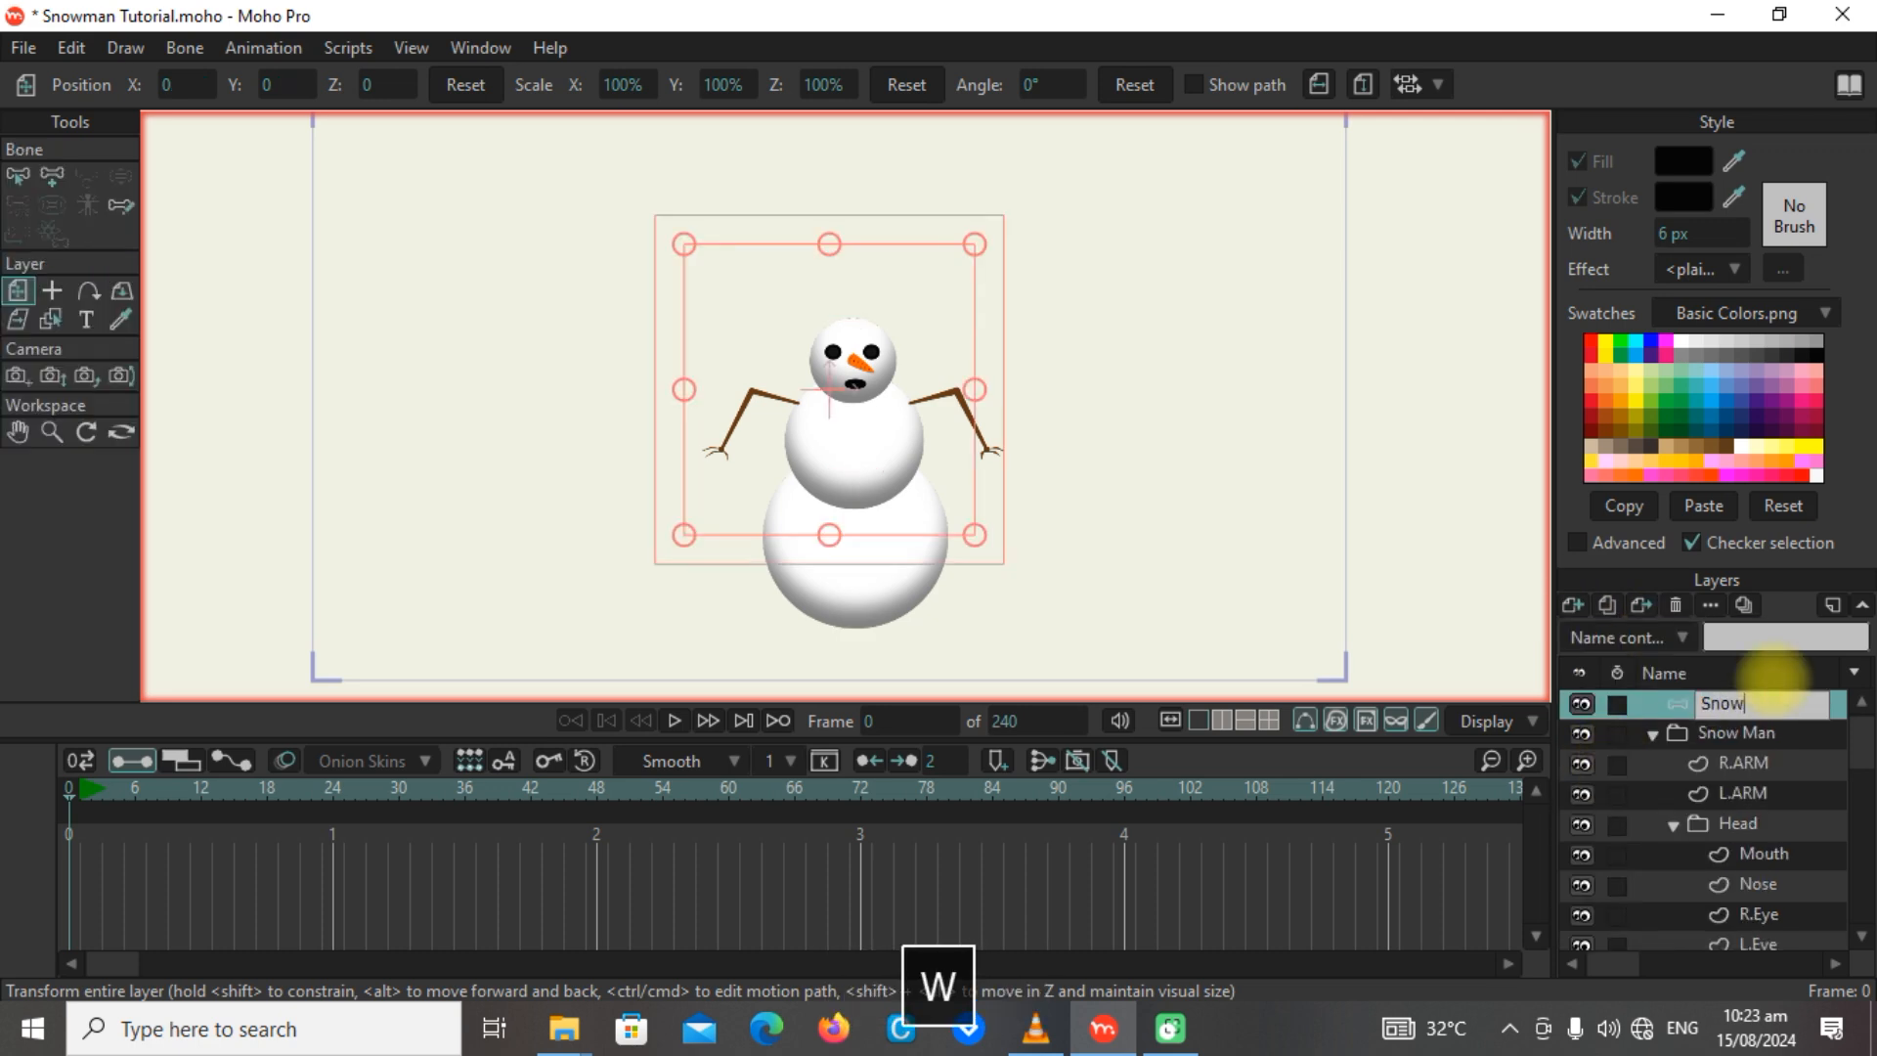
type("man Bones")
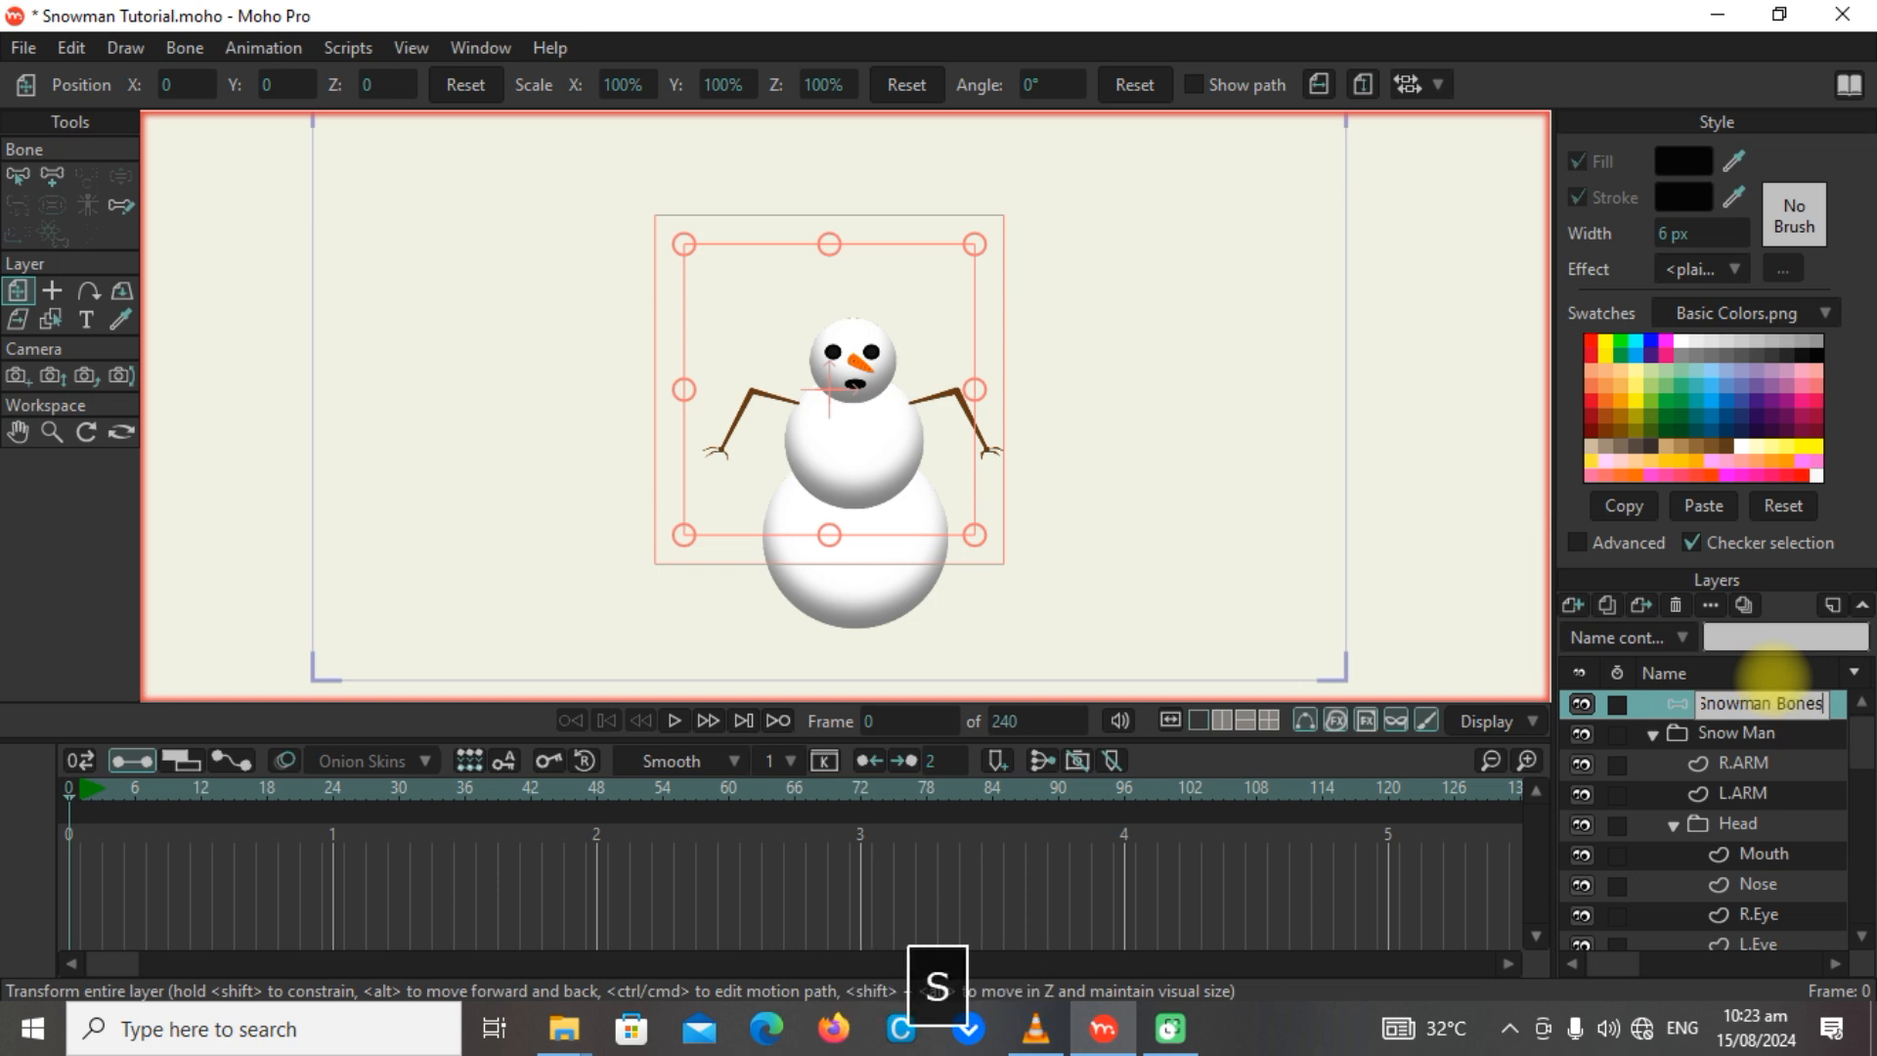
key("Return")
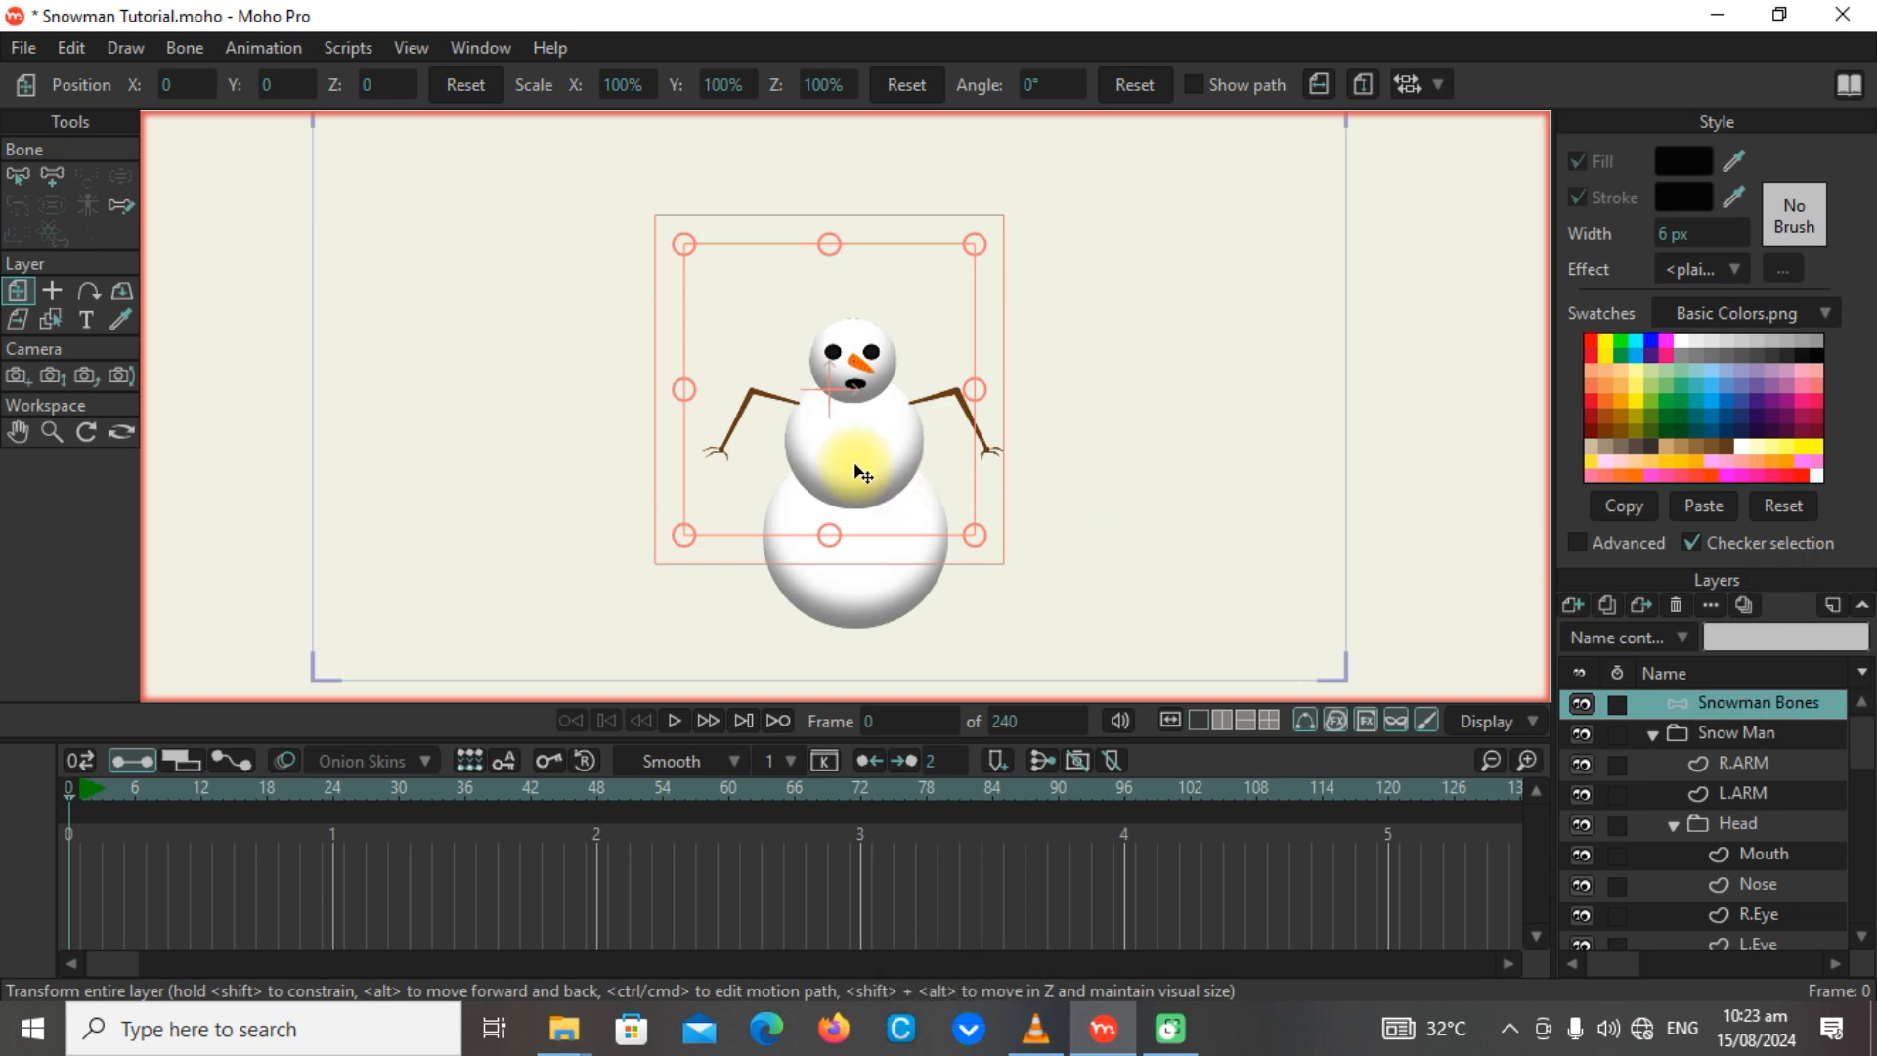
Add a horizontal root bone starting at the bottom centre of the snowman and extending sideways just beyond the lower body.
left_click(53, 178)
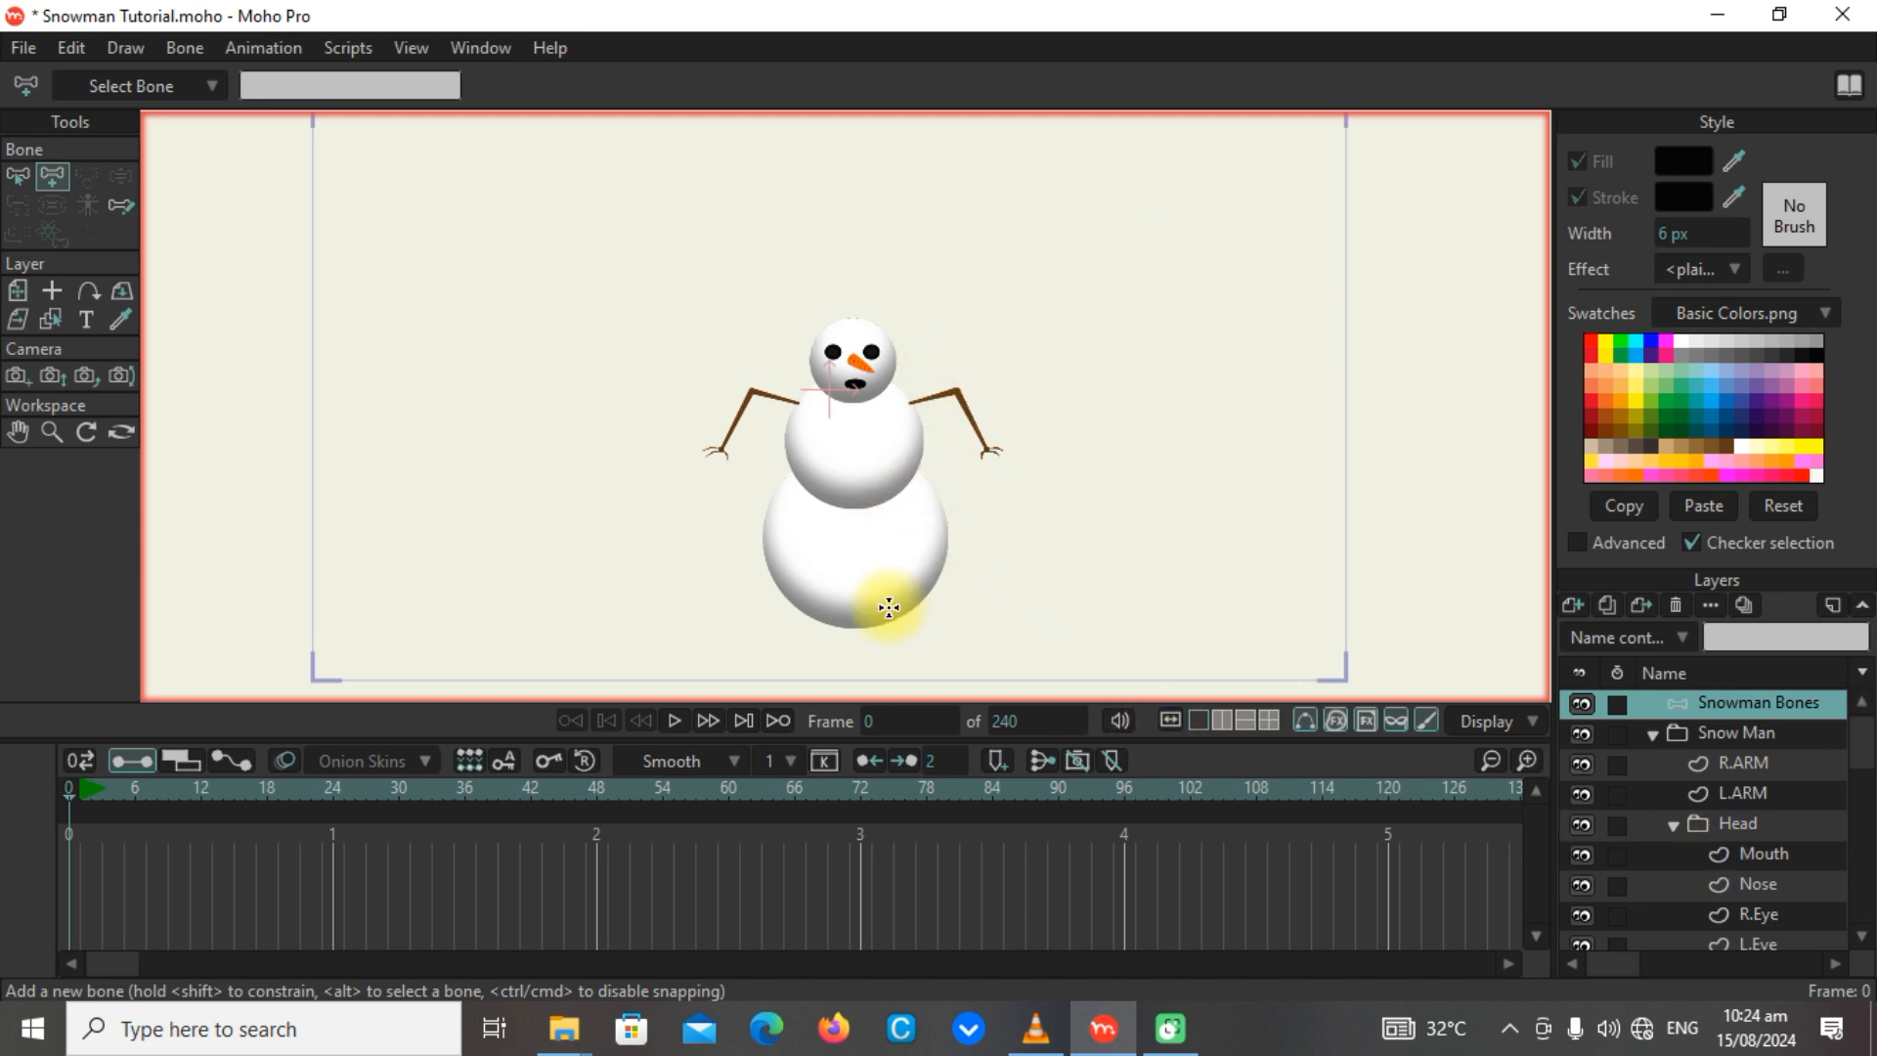
left_click_drag(932, 605, 922, 553)
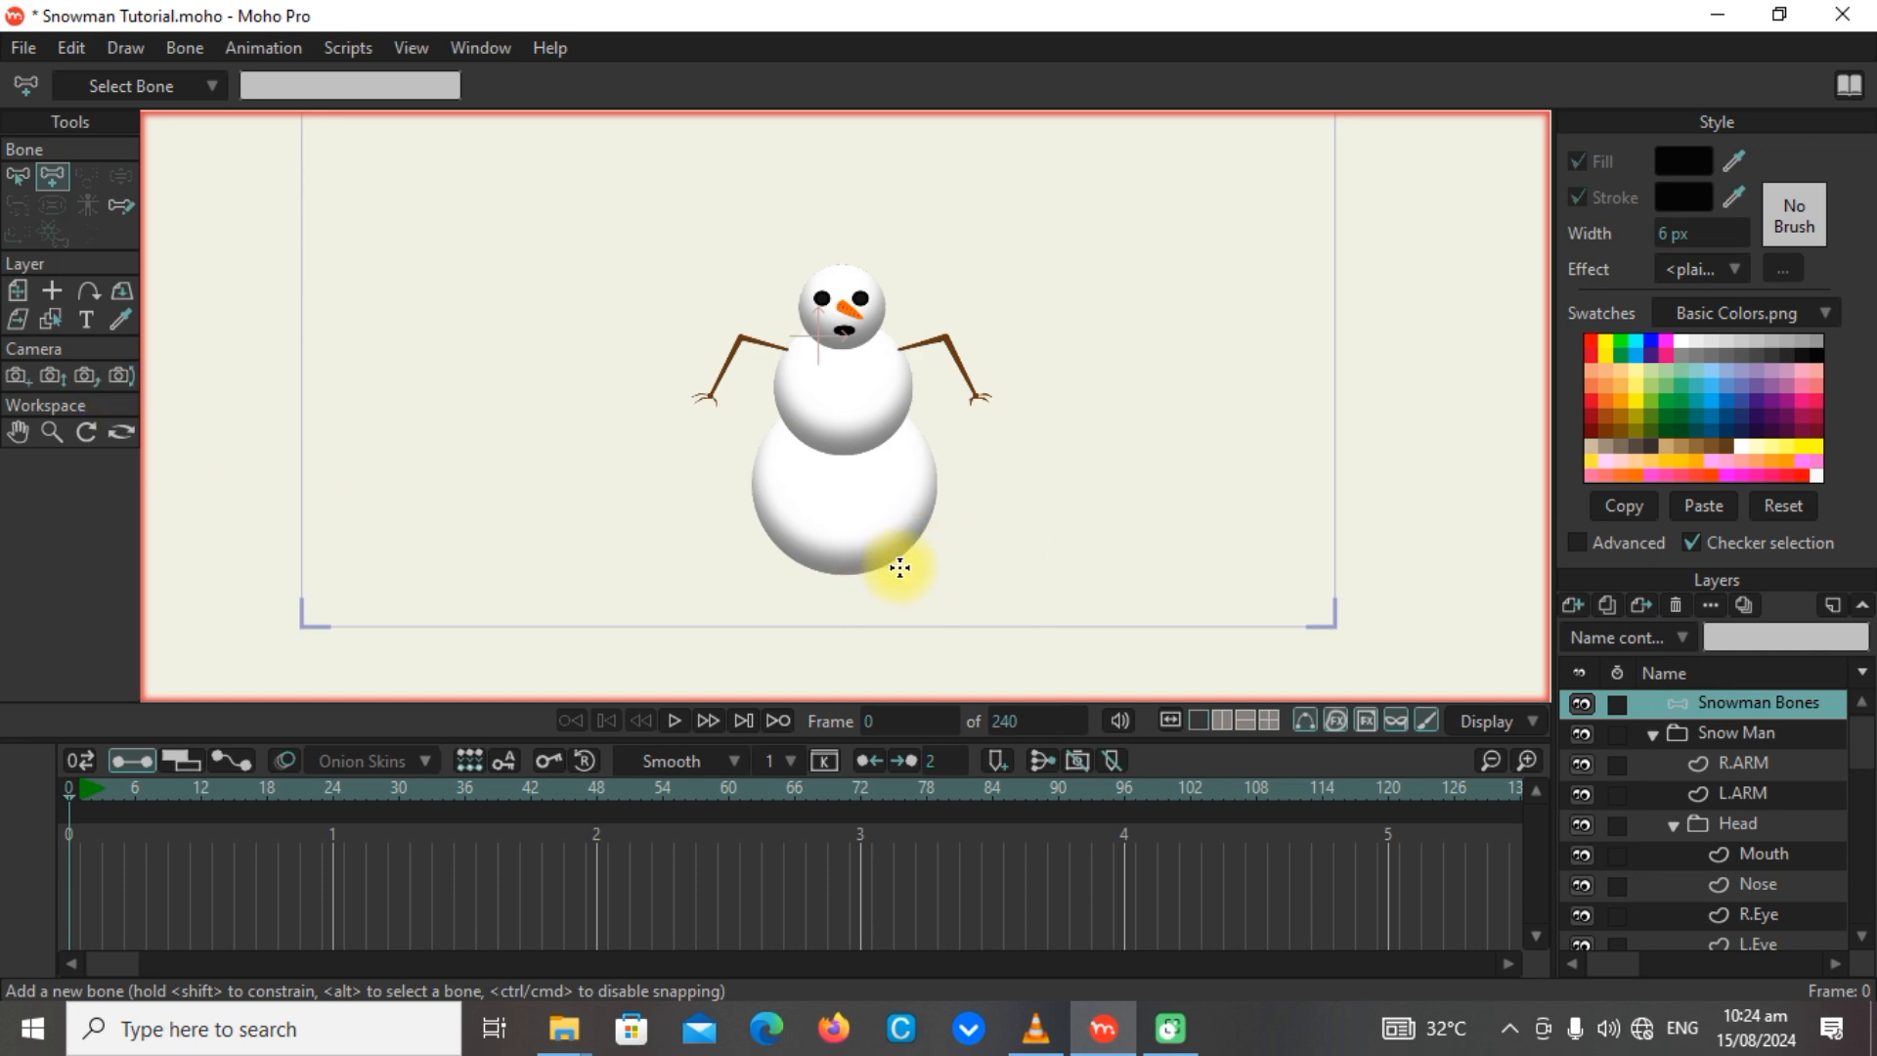
left_click_drag(954, 560, 909, 557)
key("ctrl+z")
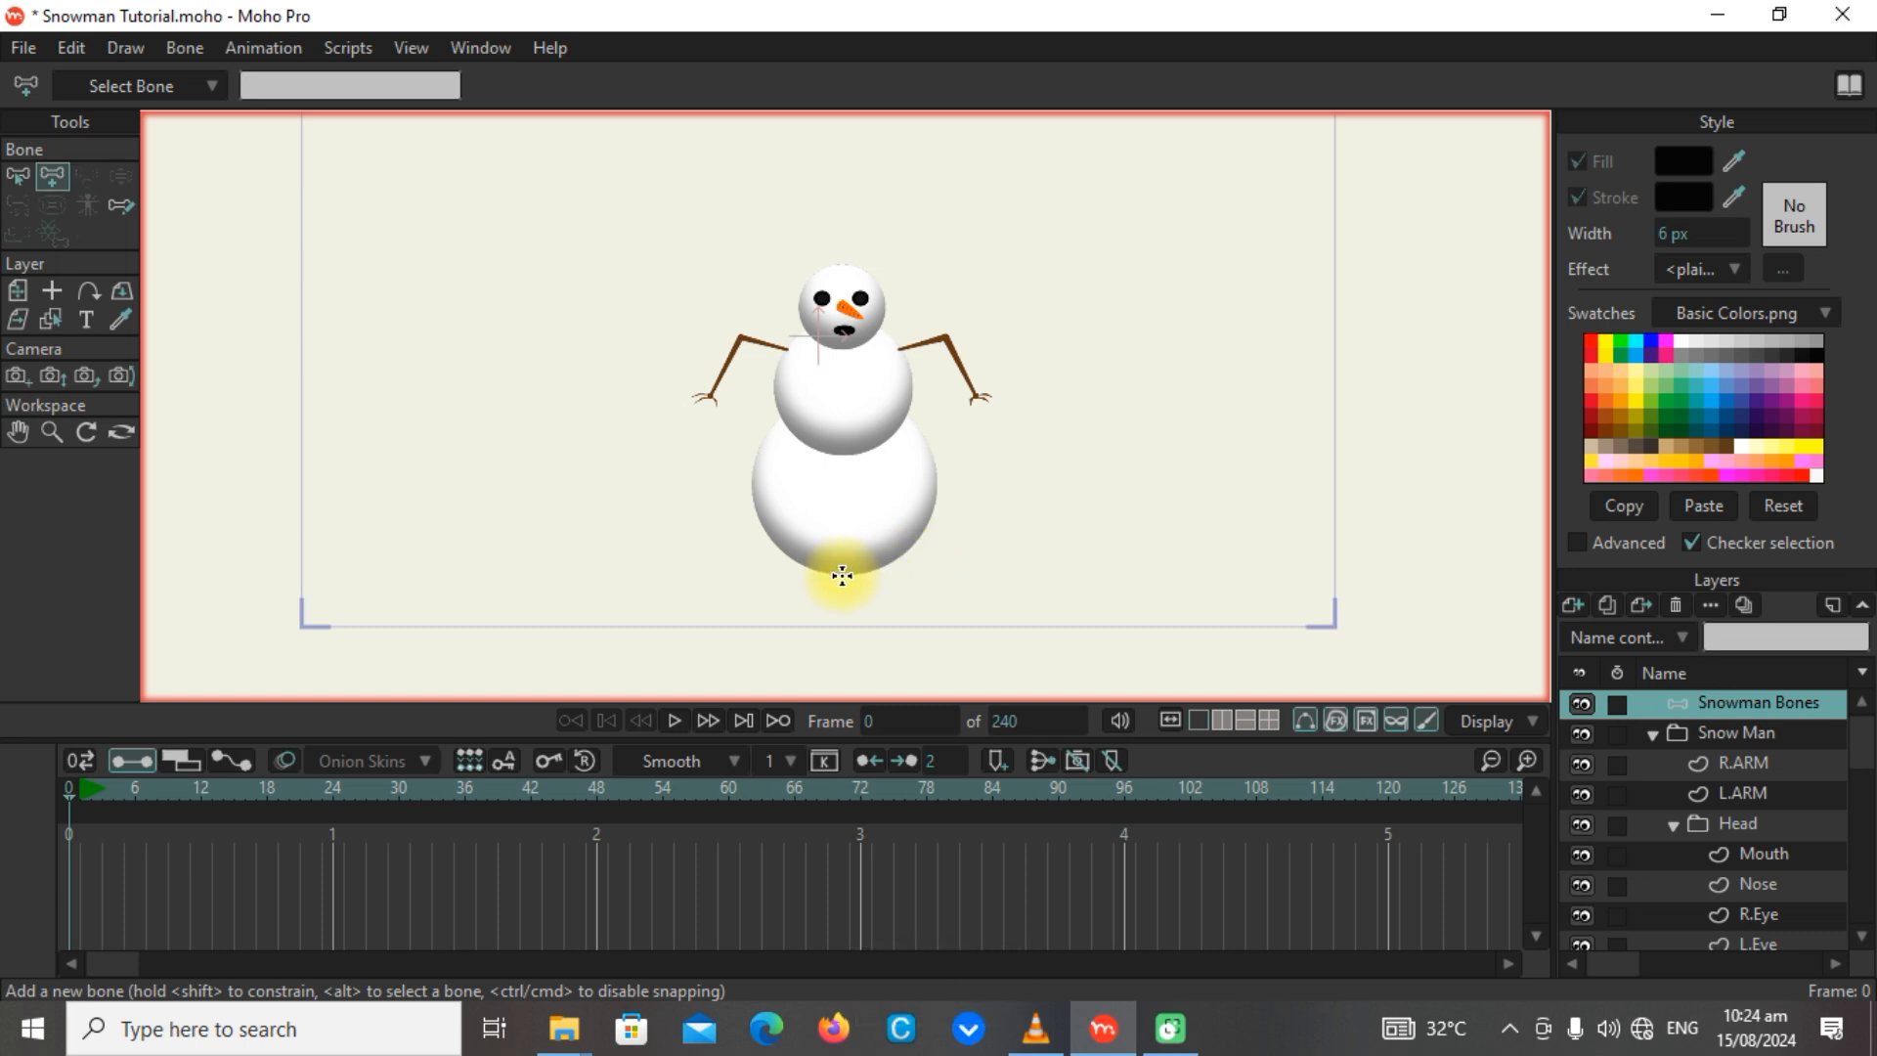
left_click_drag(842, 575, 977, 573)
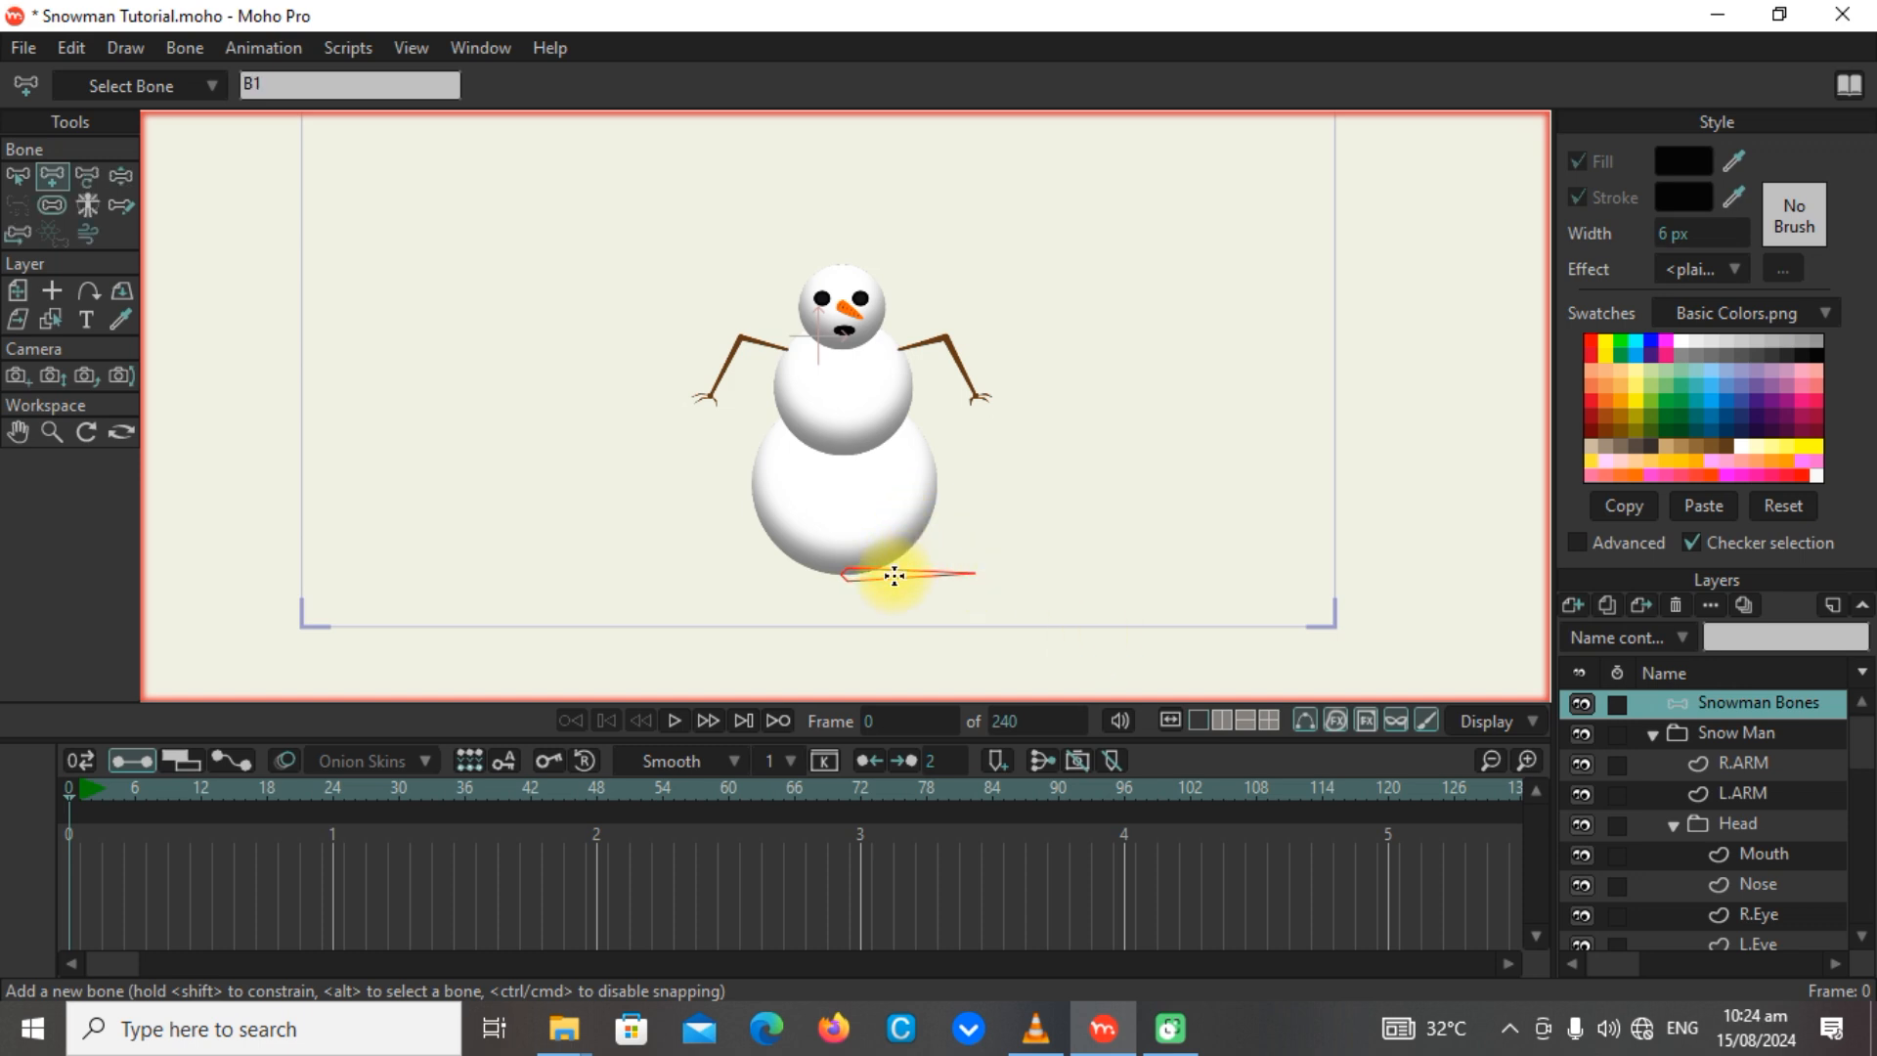
Add a vertical chain of three bones from the snowman's base through the lower body, middle body and head.
scroll(851, 562, "up", 3)
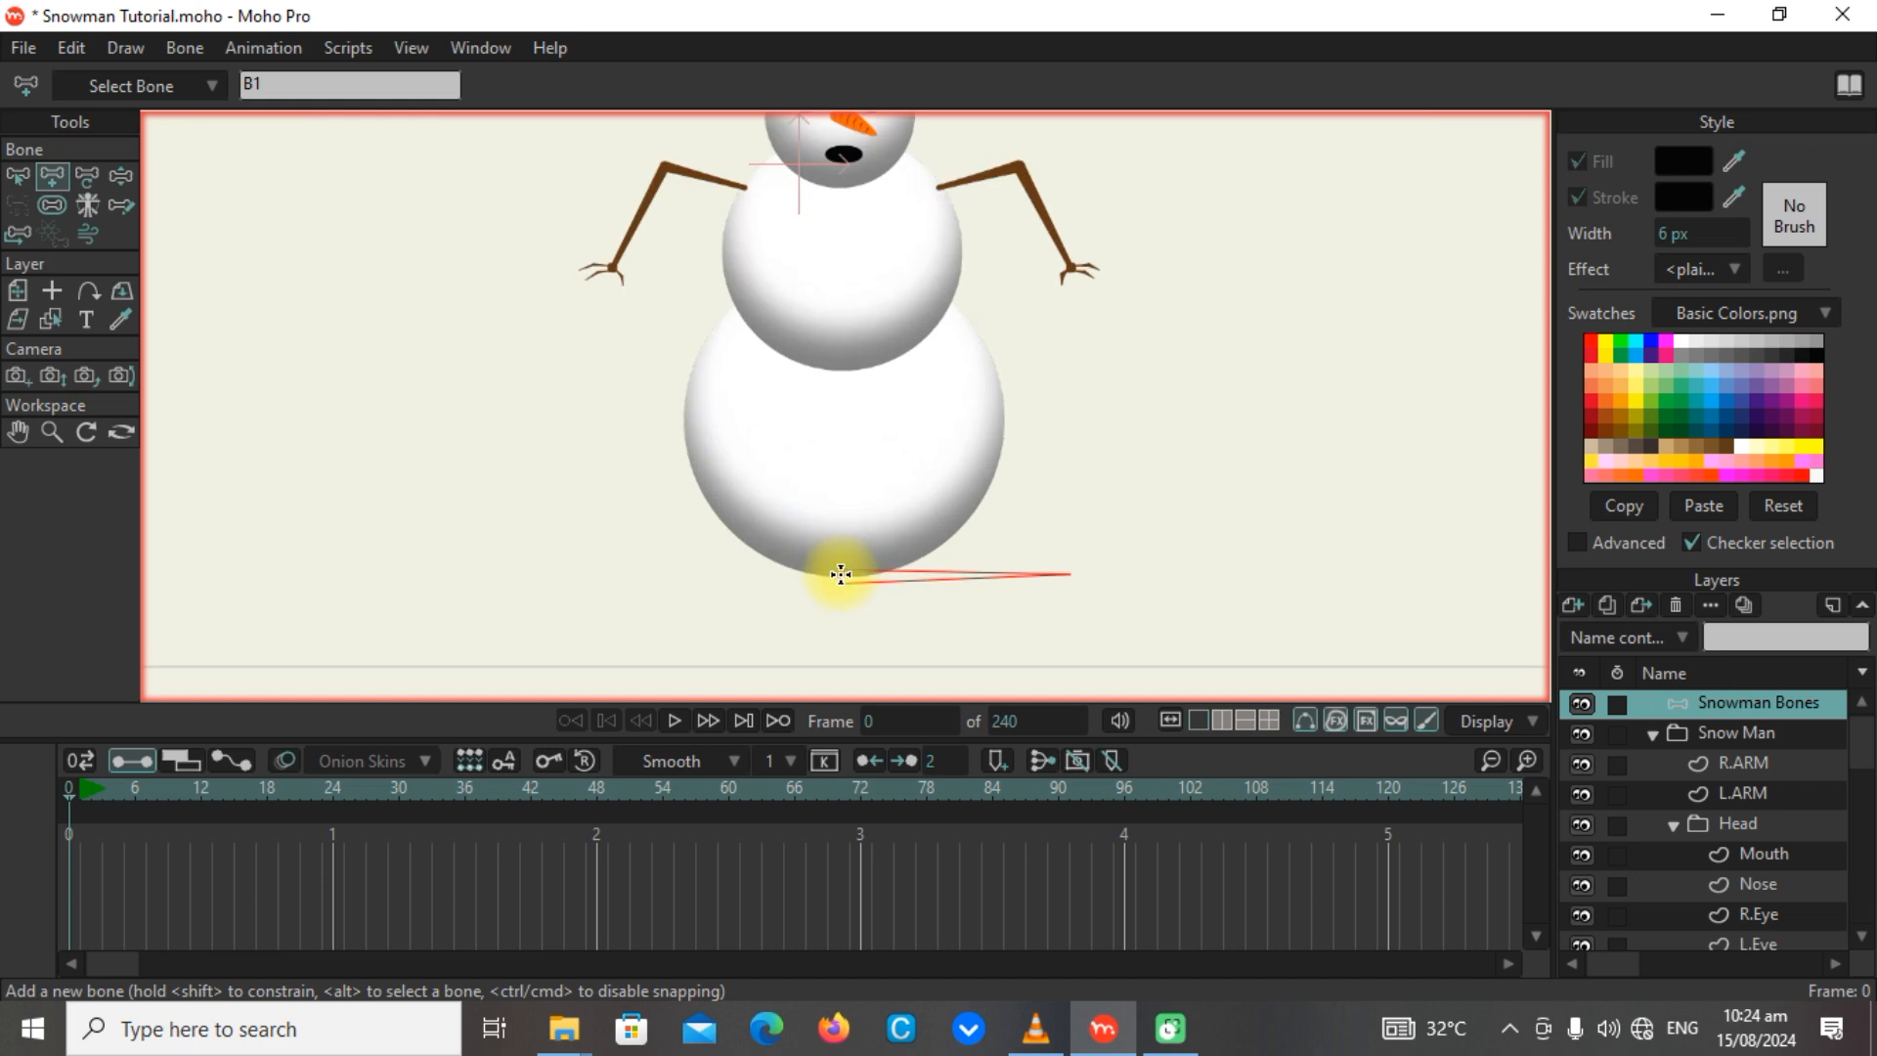
left_click_drag(841, 575, 848, 235)
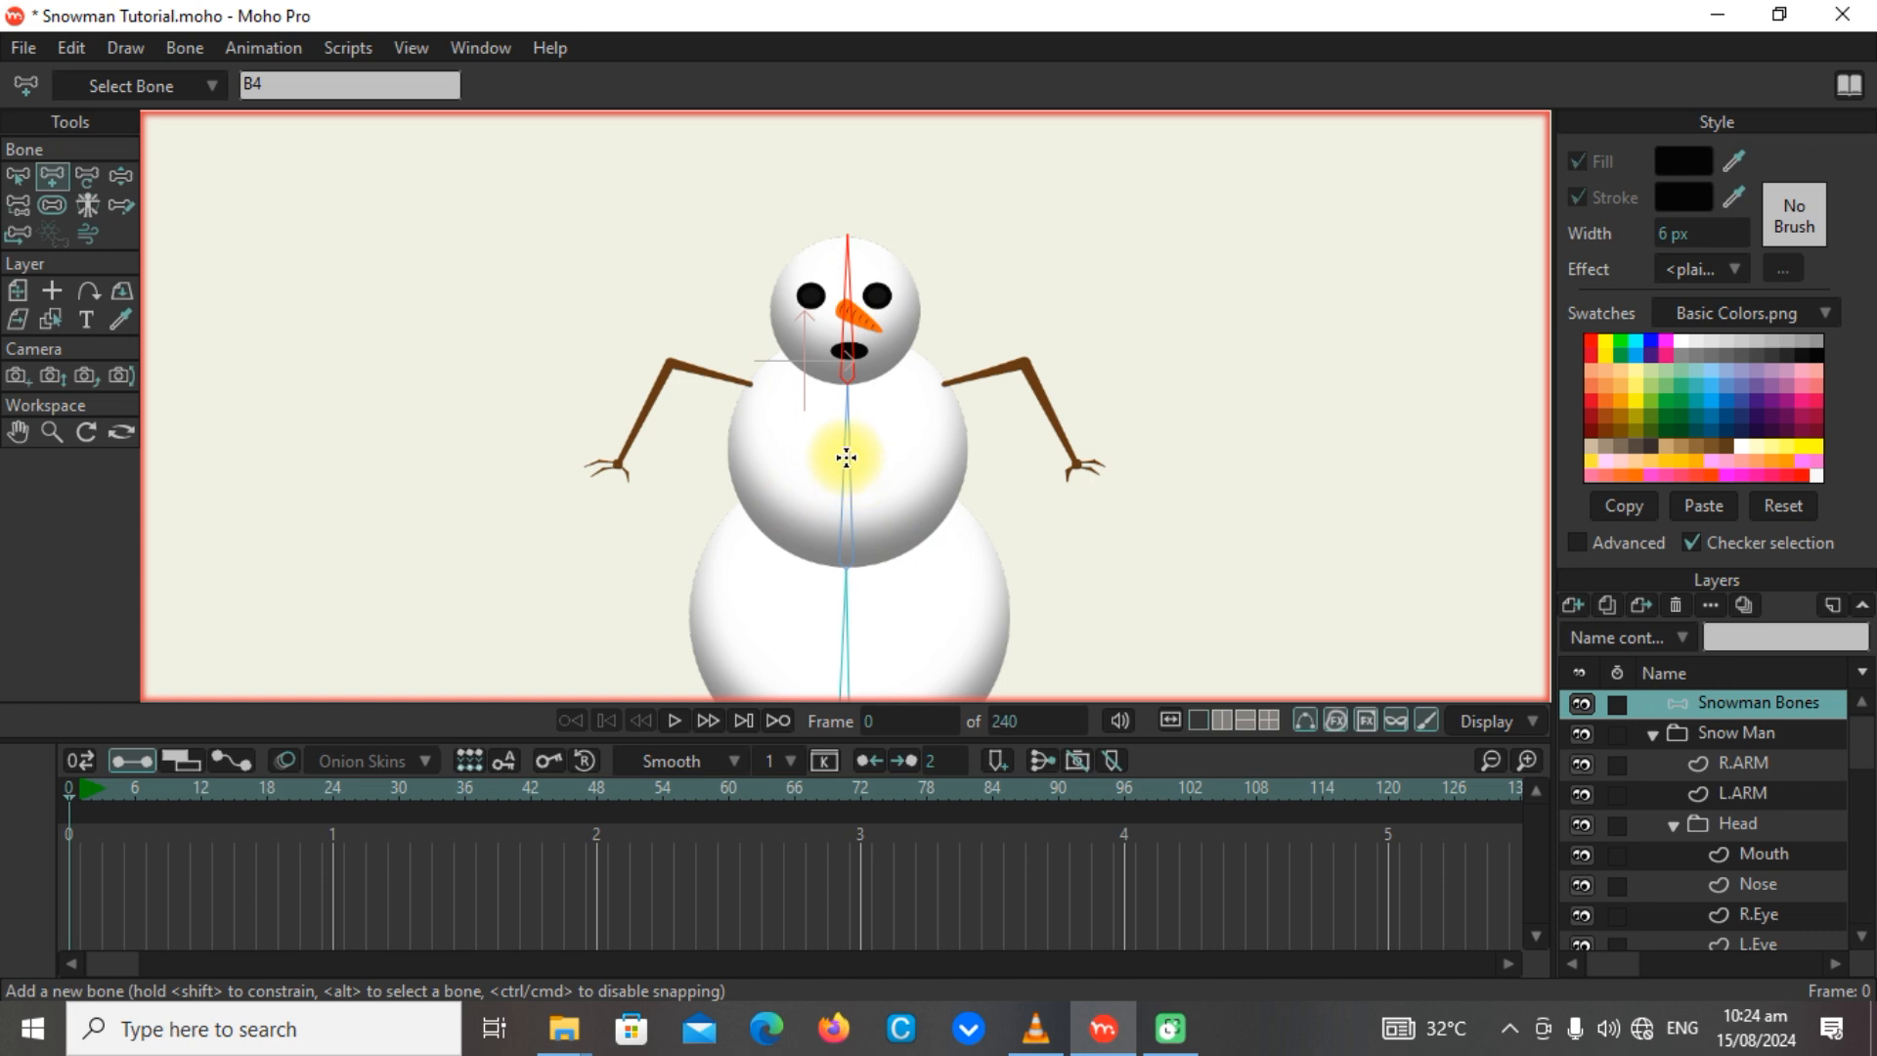
Add a shoulder bone from the neck to the inner end of L.ARM, parented to the middle body bone, and undo the trial upper-arm bone.
left_click(846, 456, "alt")
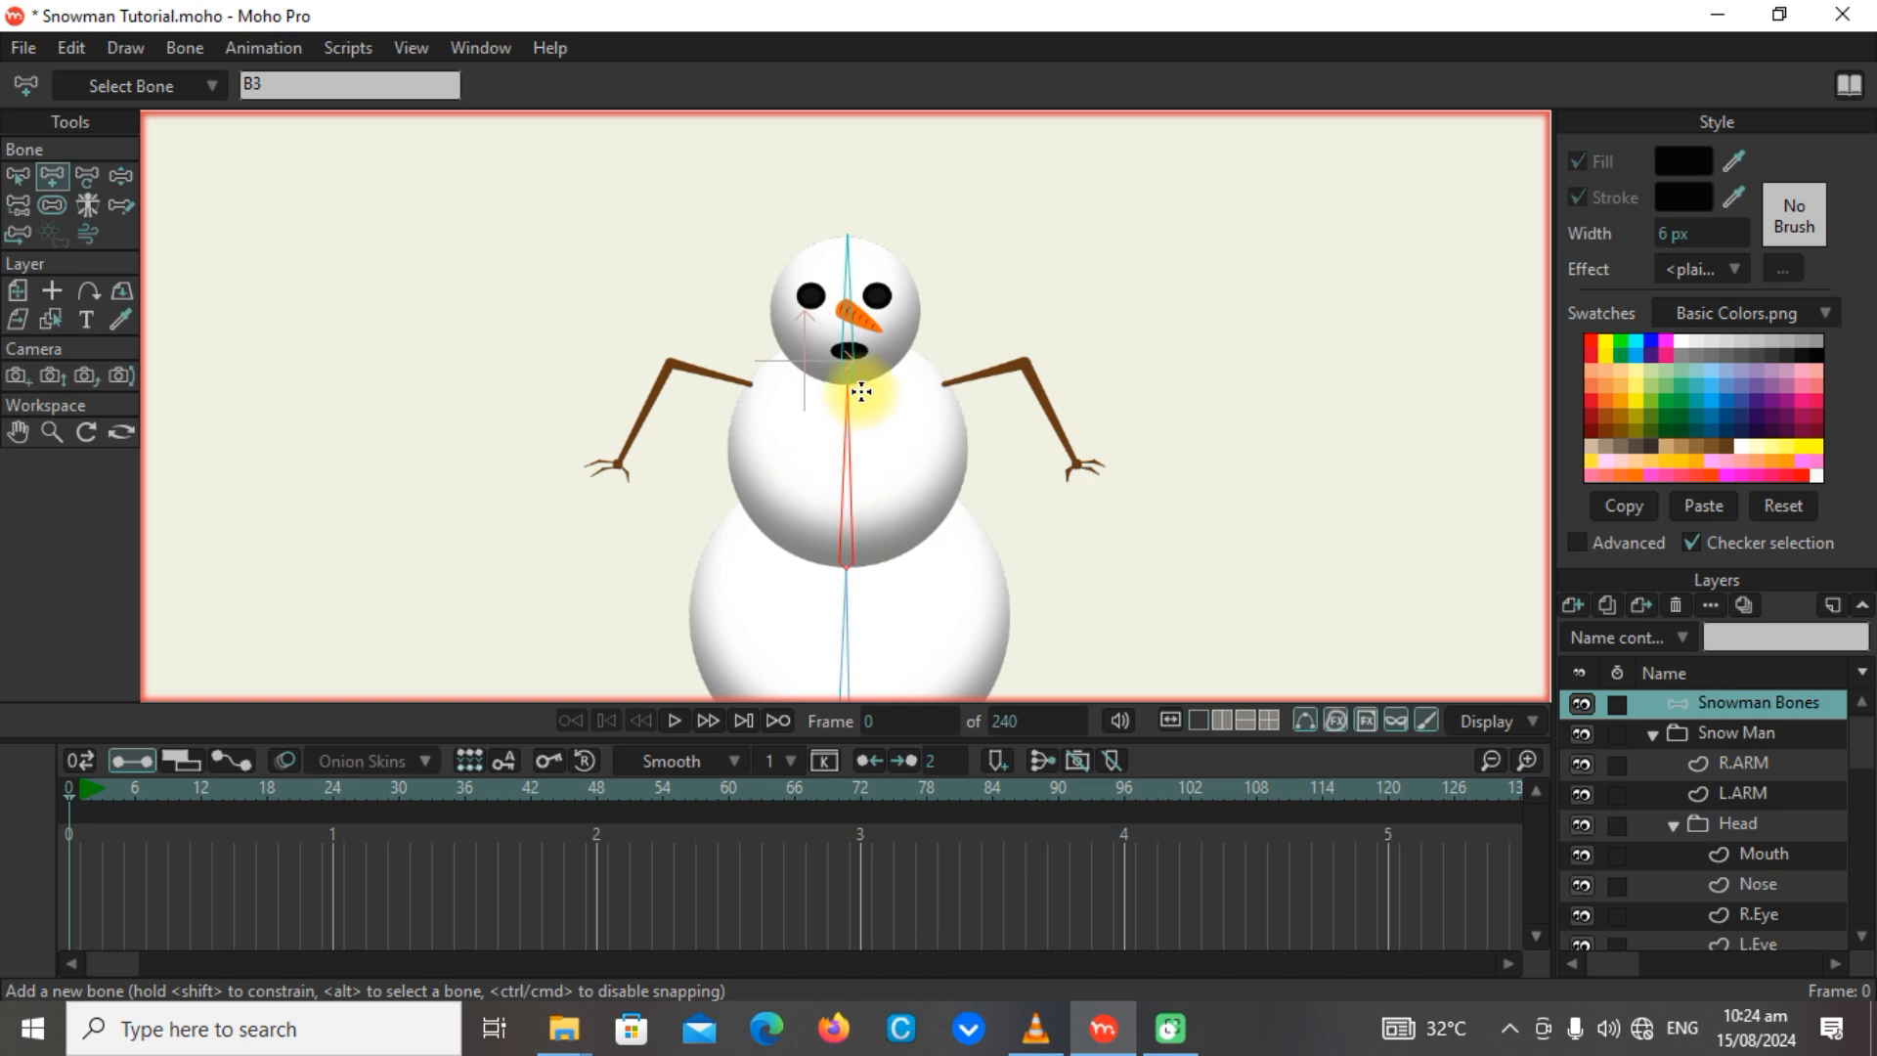
left_click_drag(848, 384, 1024, 364)
scroll(1025, 364, "up", 8)
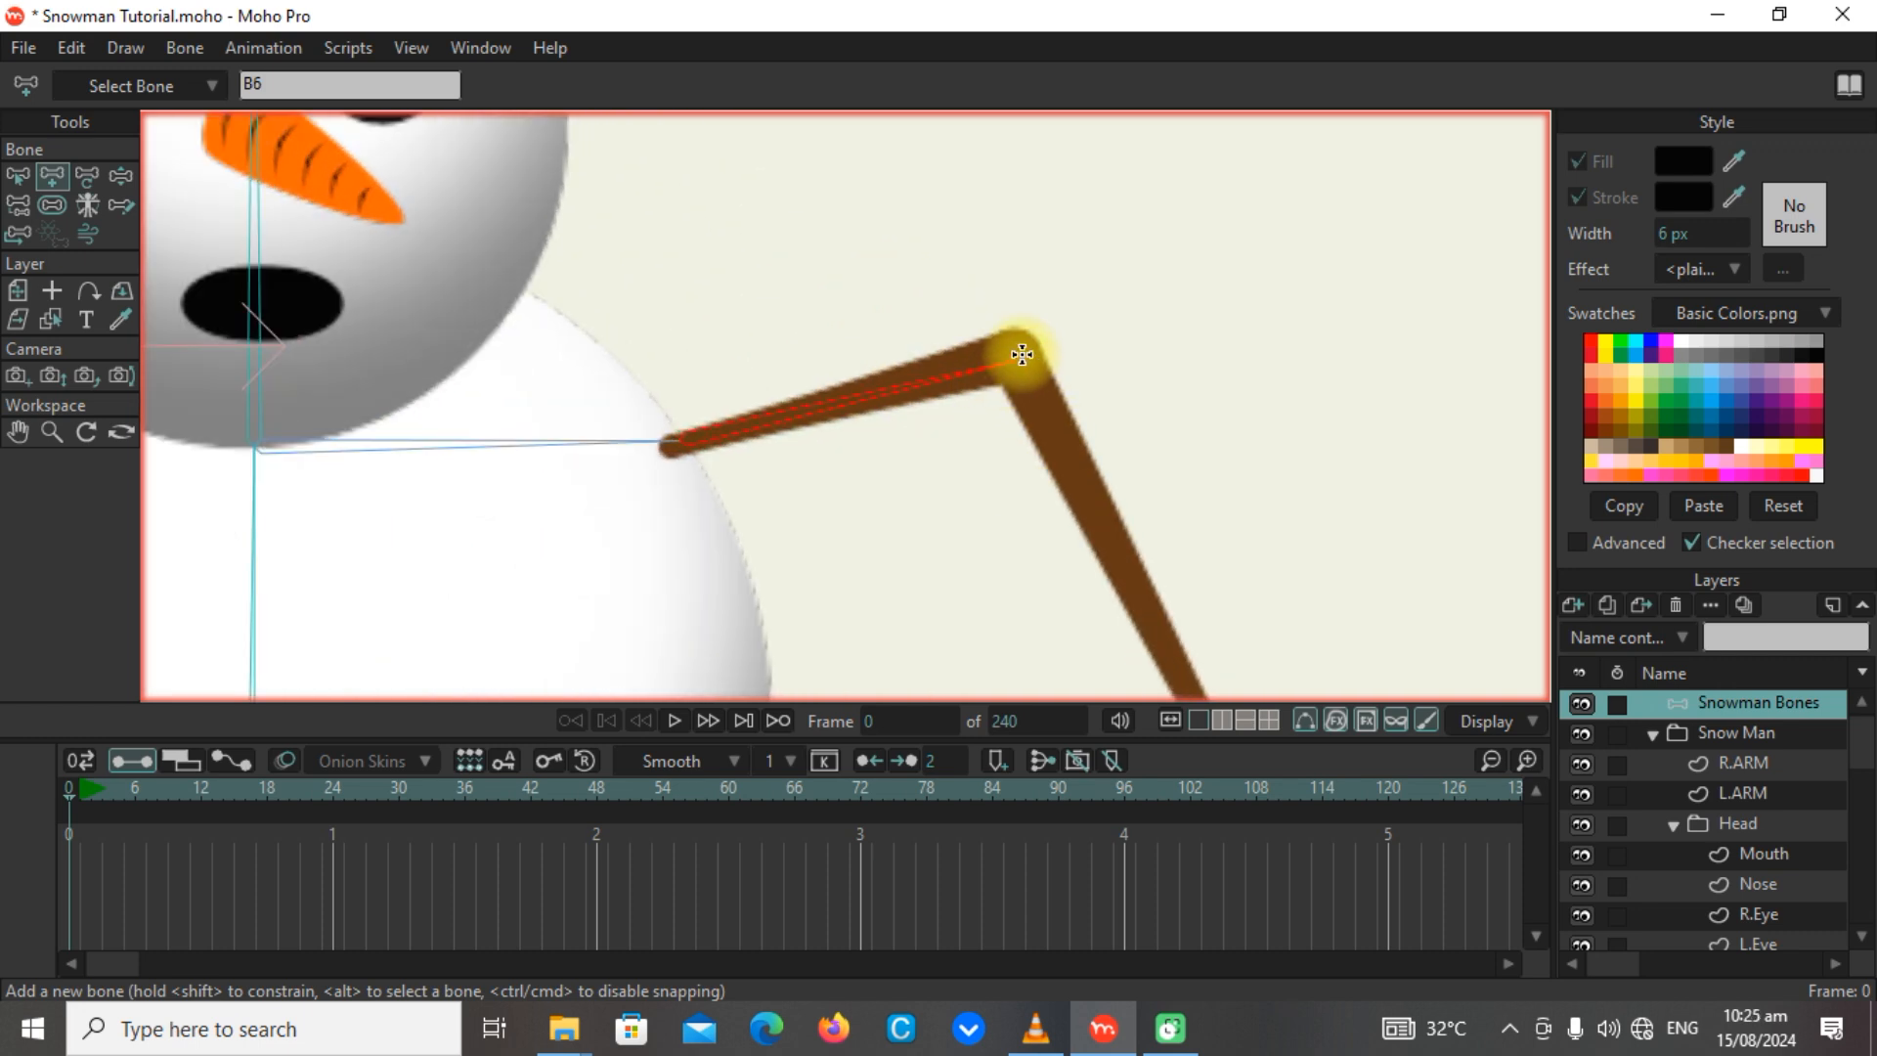
key("ctrl+z")
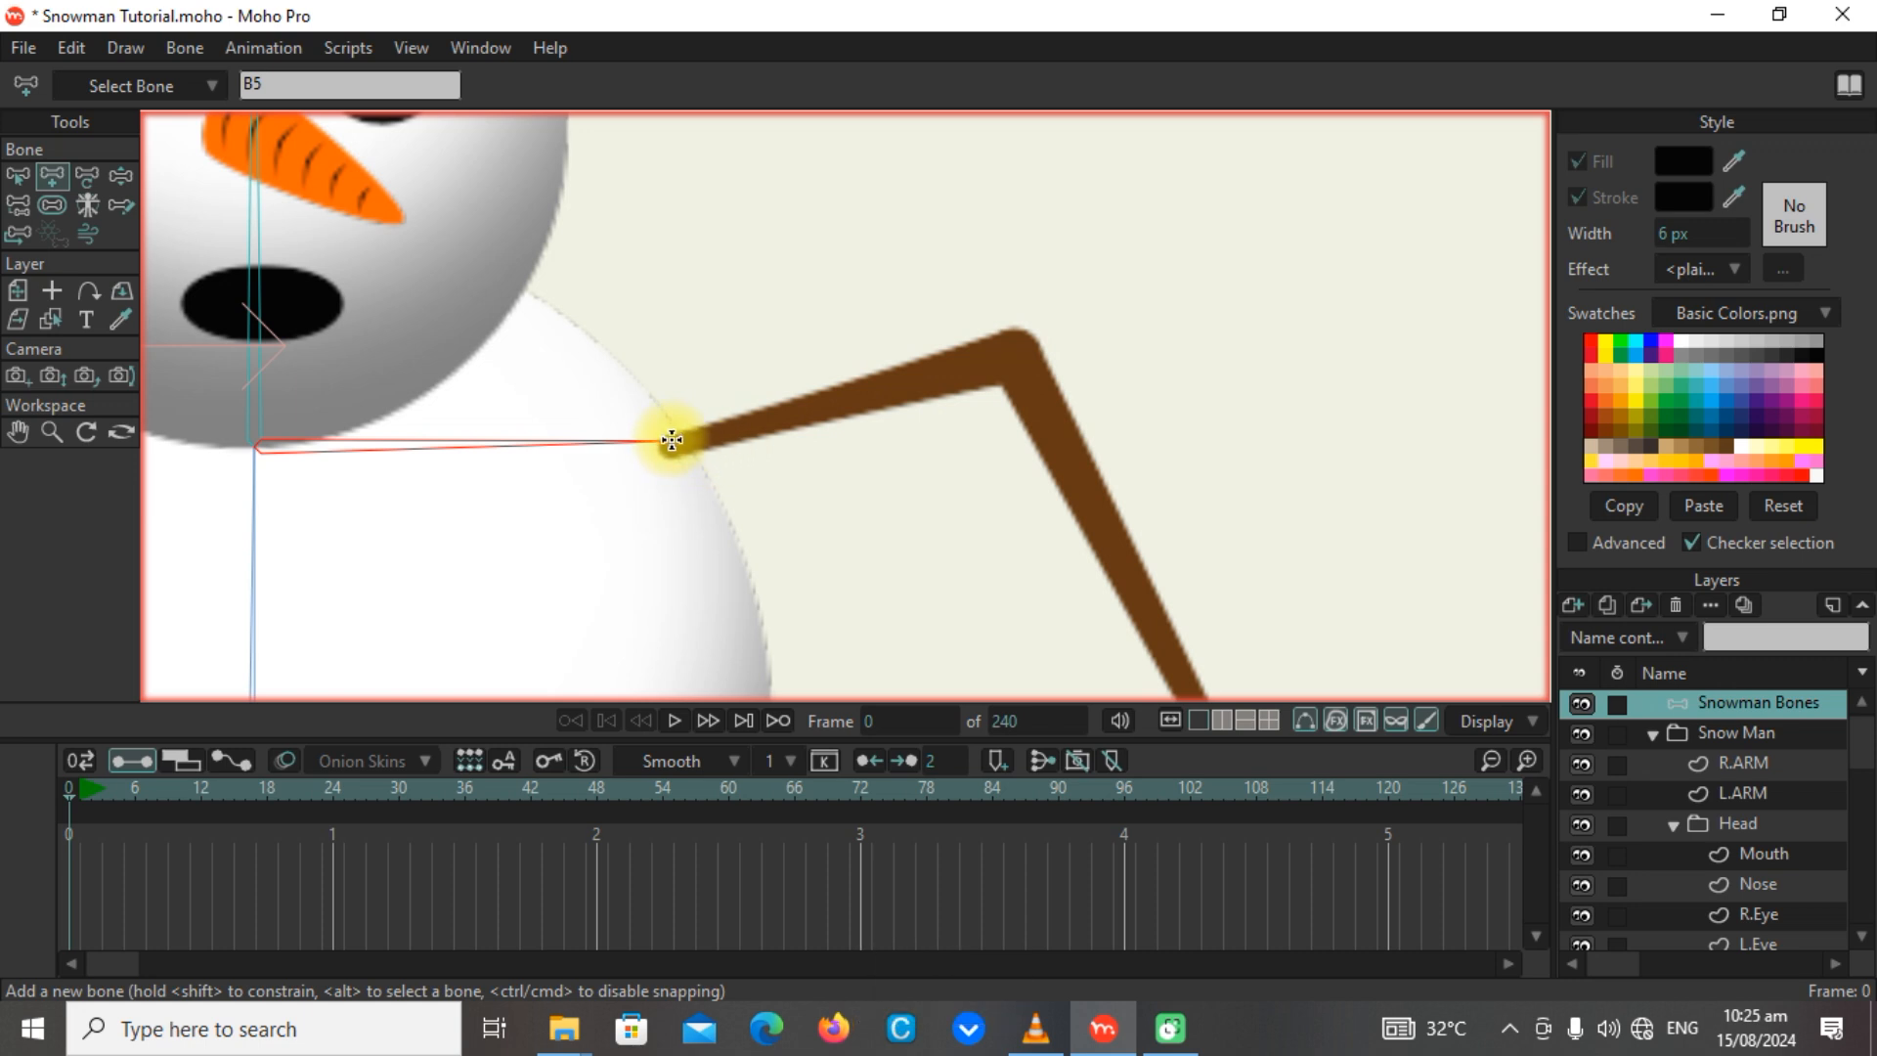
Add upper-arm and forearm bones along L.ARM following the shoulder bone, and undo the forearm bone.
left_click_drag(671, 440, 1187, 697)
scroll(1218, 455, "down", 2)
left_click_drag(1286, 586, 1184, 462)
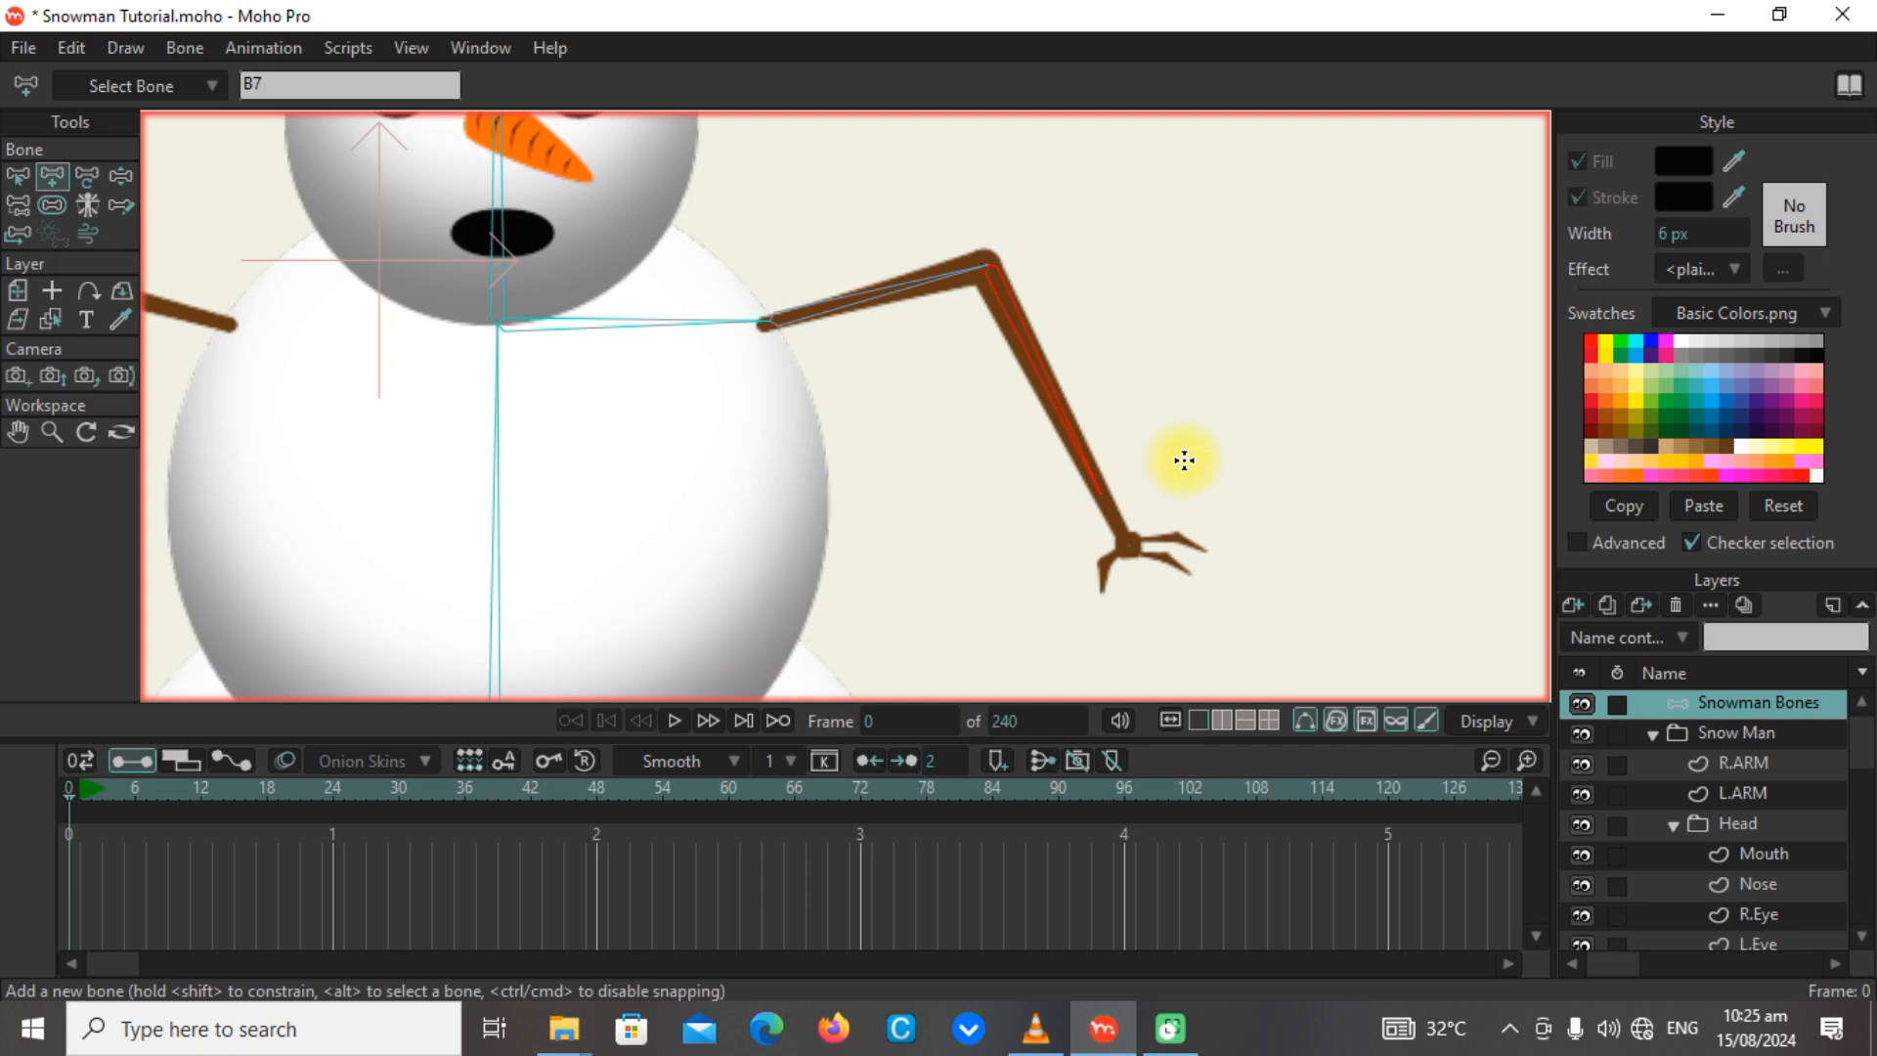
key("shift+a")
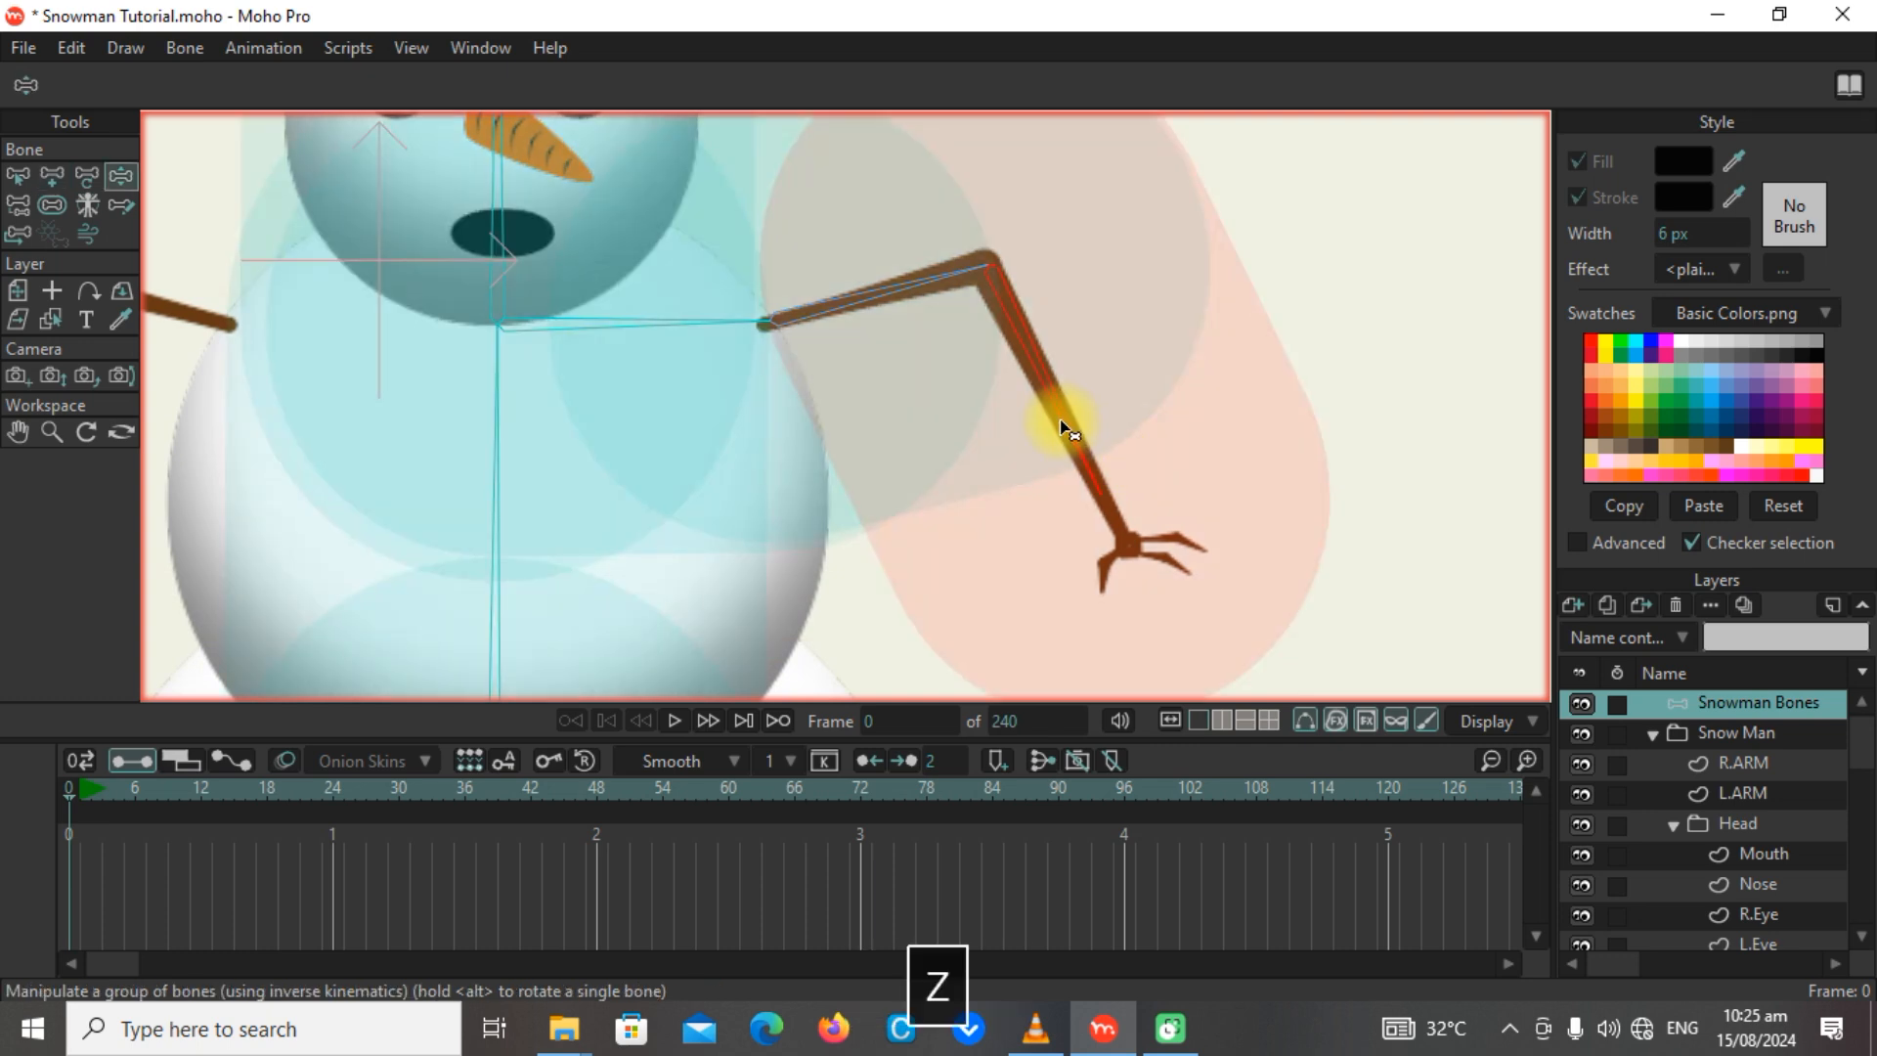
key("ctrl+z")
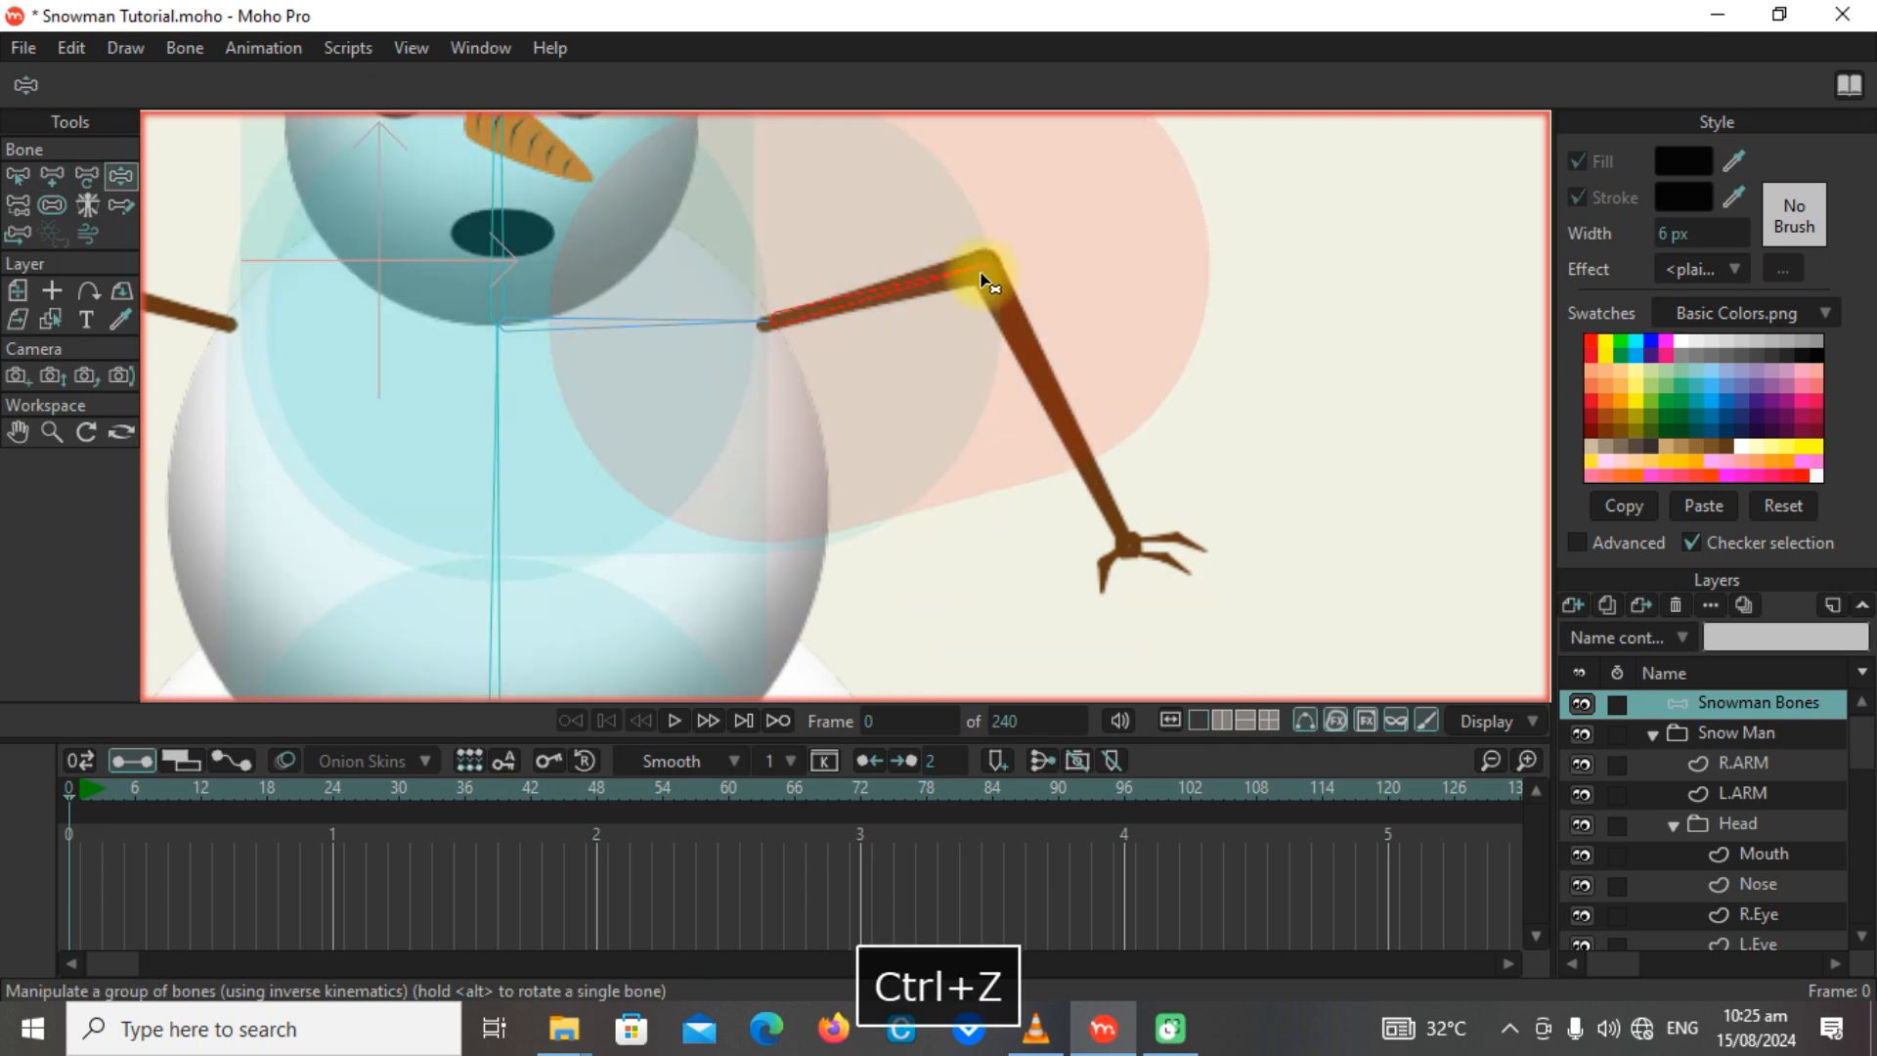
Add a forearm bone along L.ARM from the elbow to the wrist, continuing from the upper-arm bone.
left_click(55, 198)
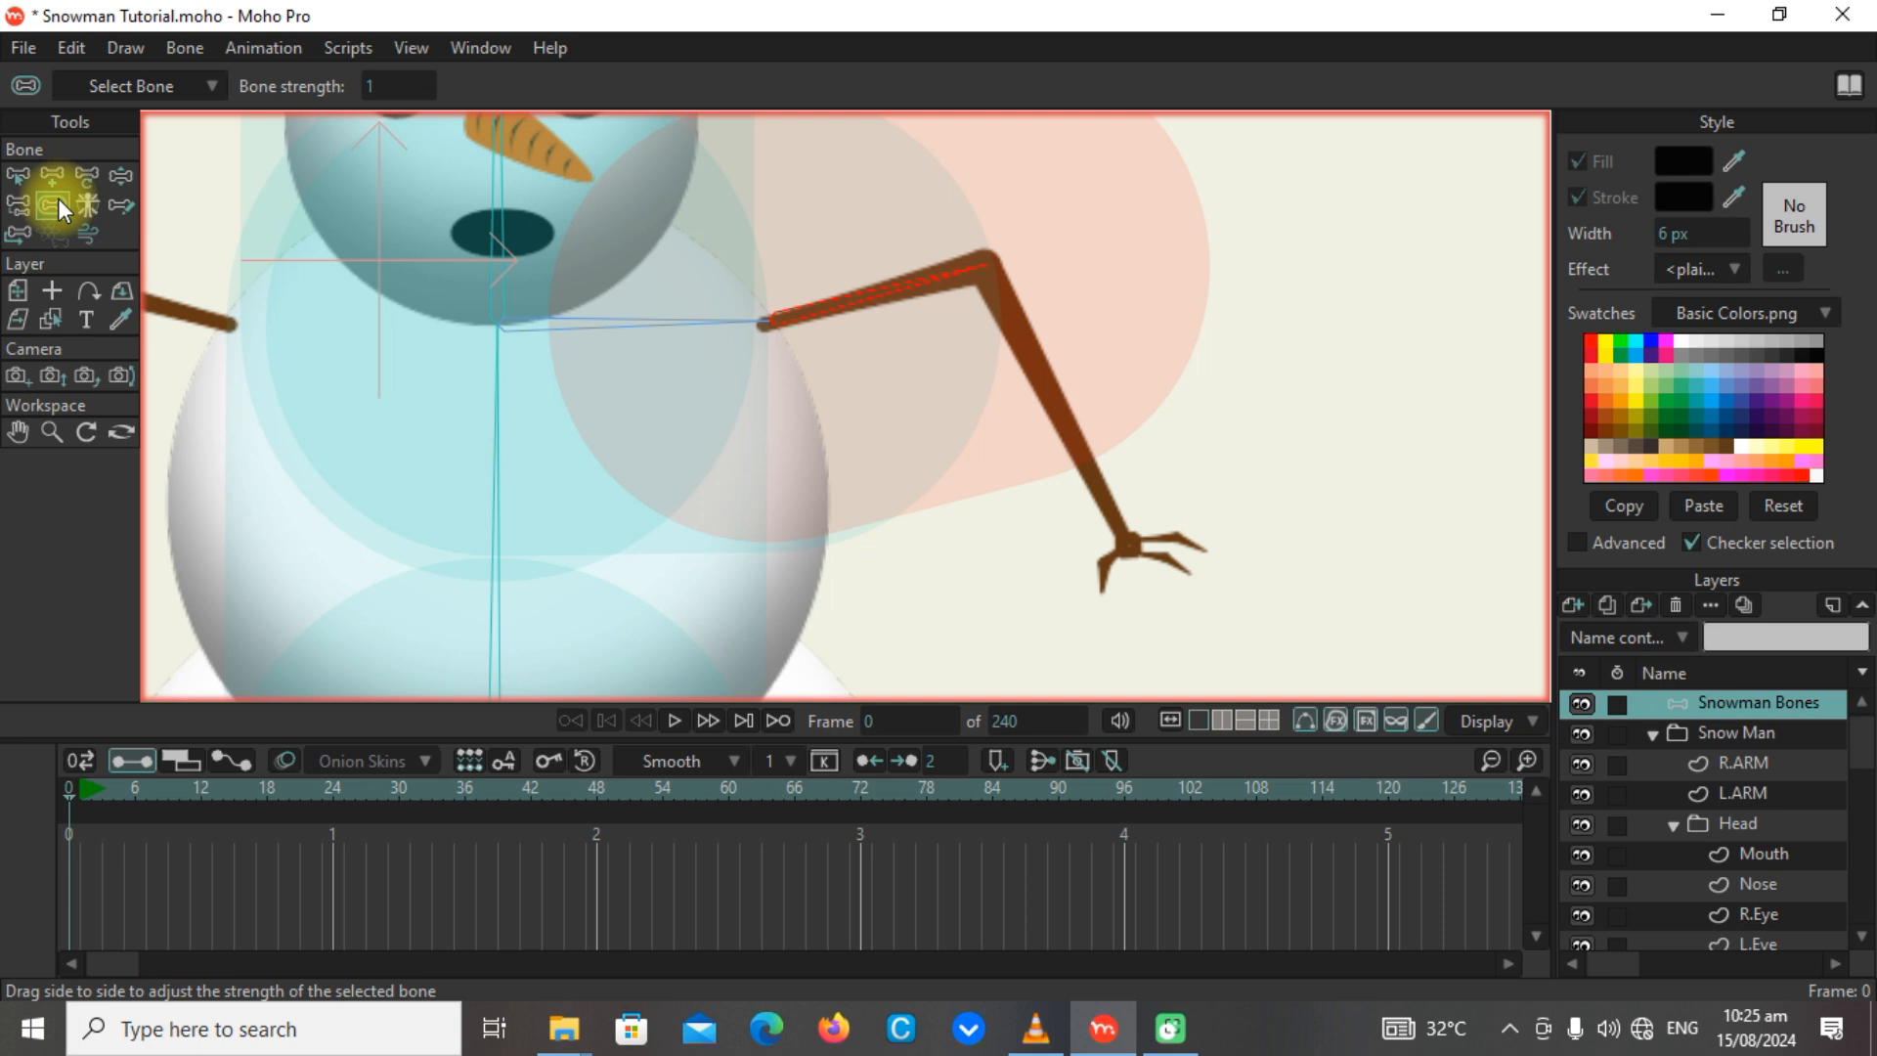
scroll(779, 253, "down", 5)
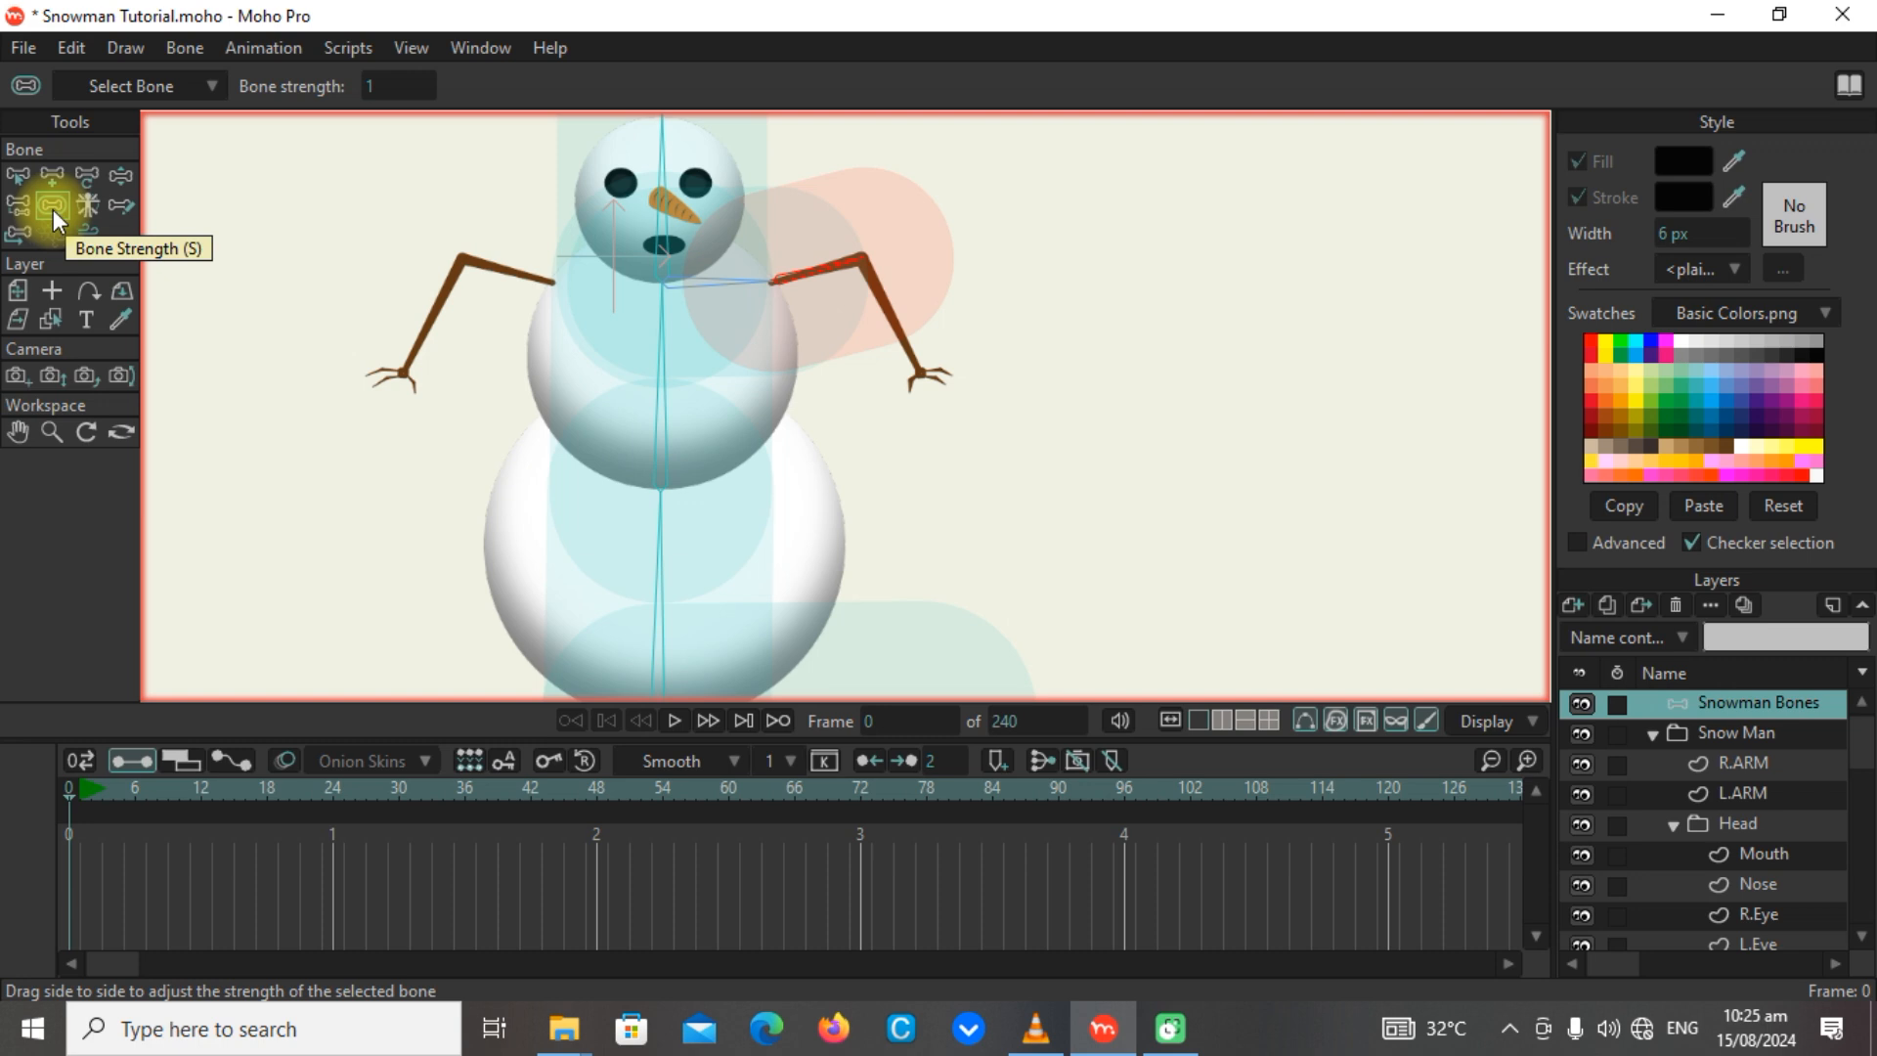
left_click(19, 176)
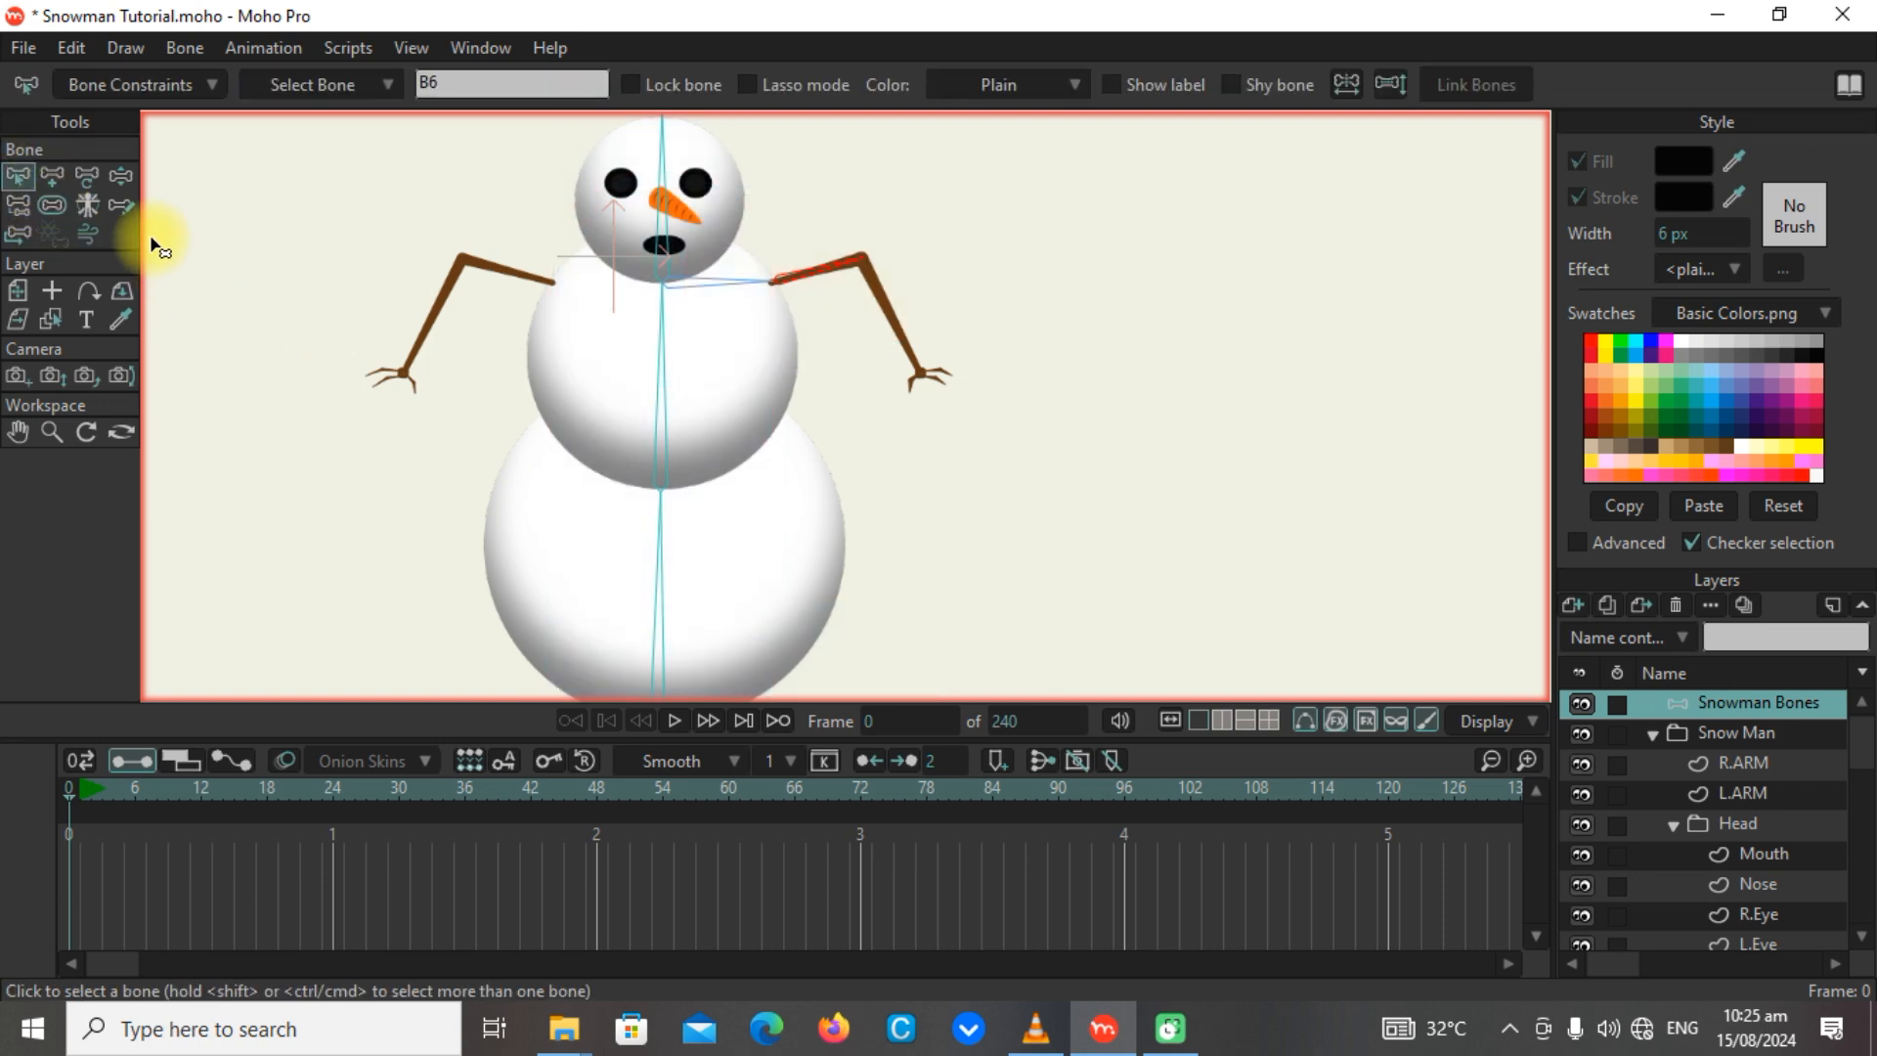
left_click(51, 178)
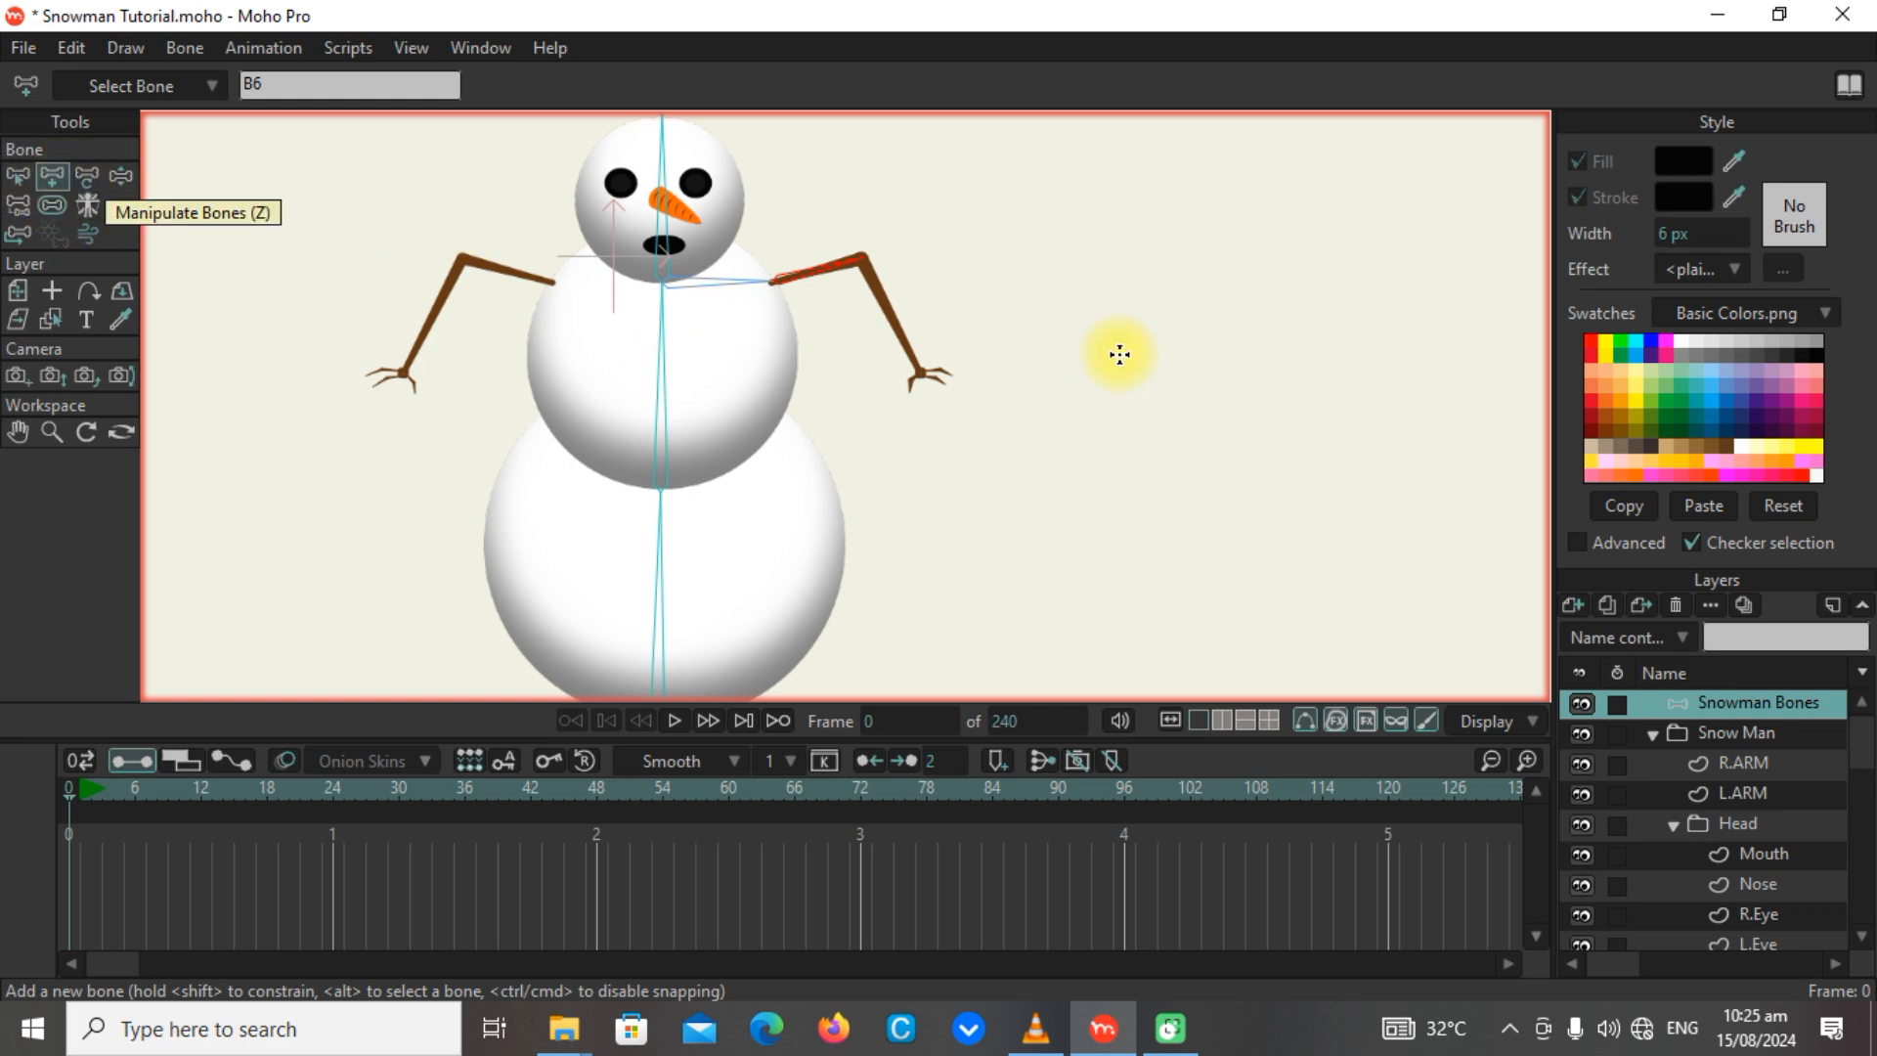
scroll(871, 281, "up", 5)
left_click_drag(953, 413, 884, 282)
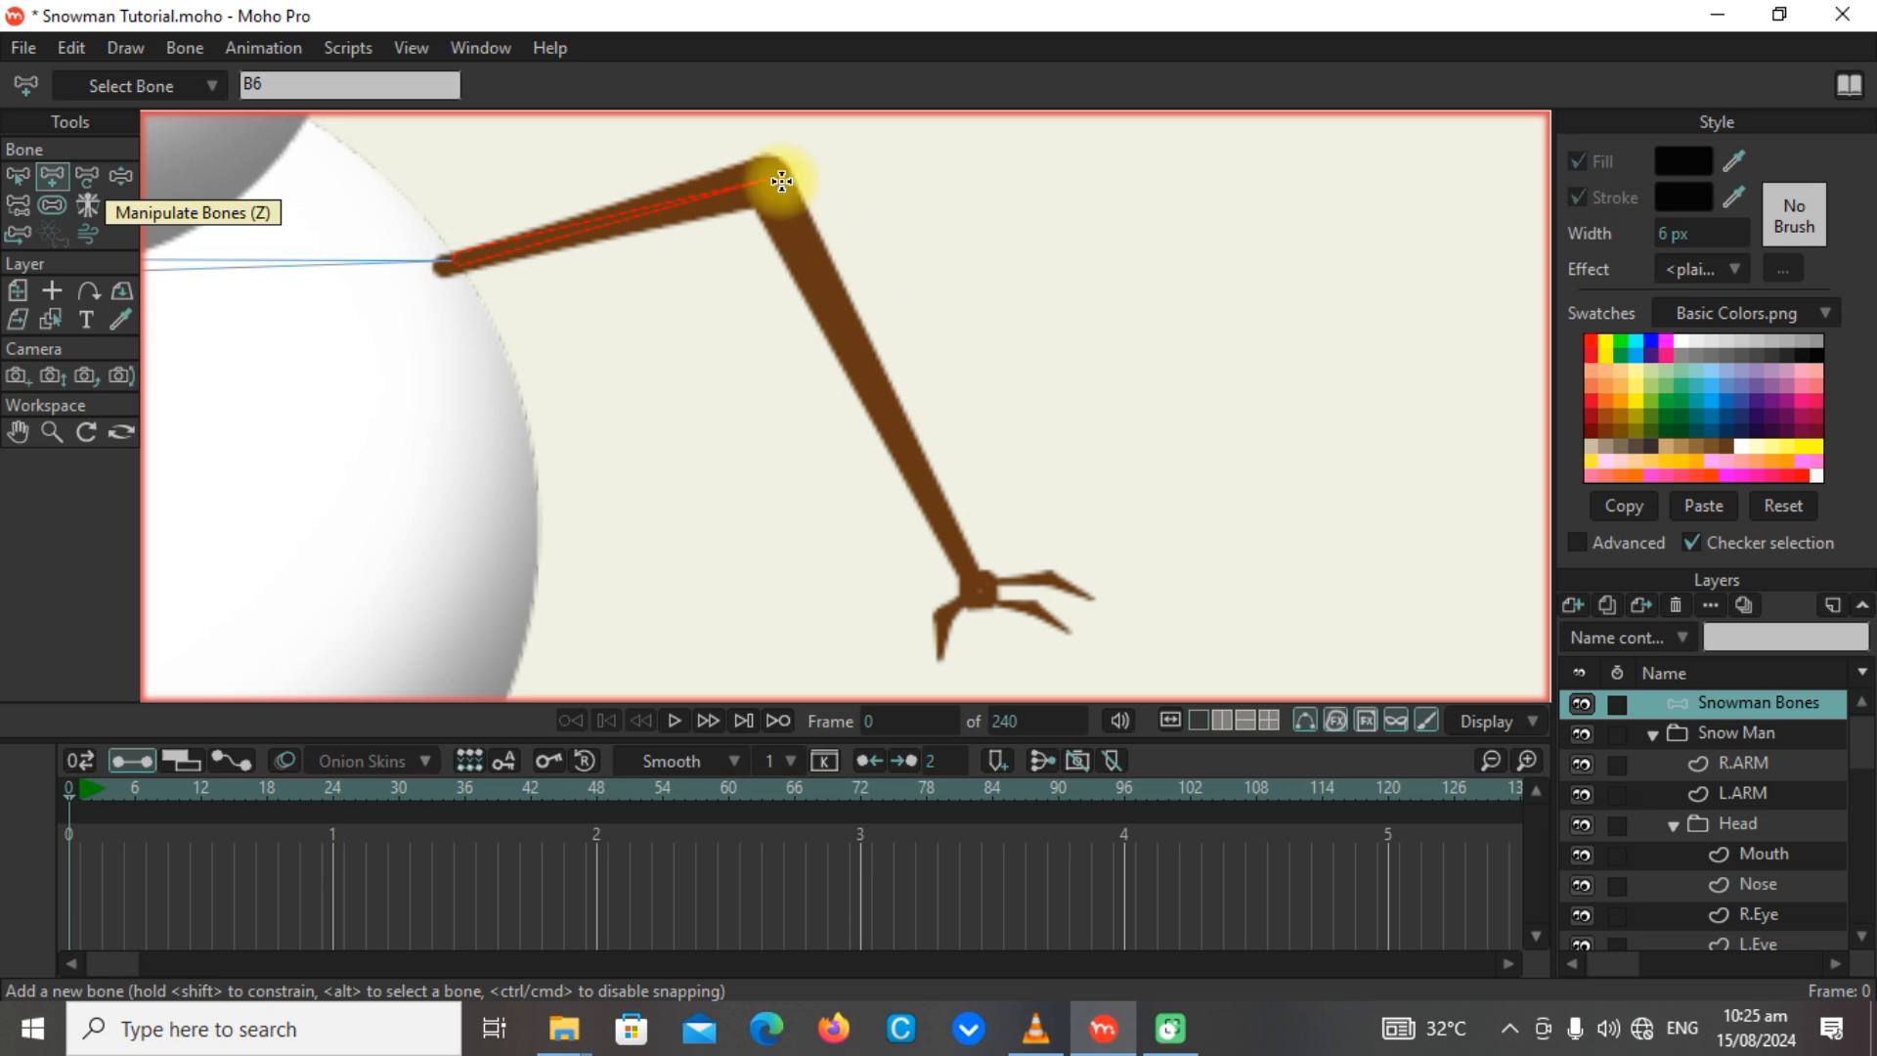
left_click_drag(773, 180, 1075, 335)
Add a two-bone chain from L.ARM's wrist through its inner finger, and select the forearm bone as parent again.
scroll(1059, 586, "up", 5)
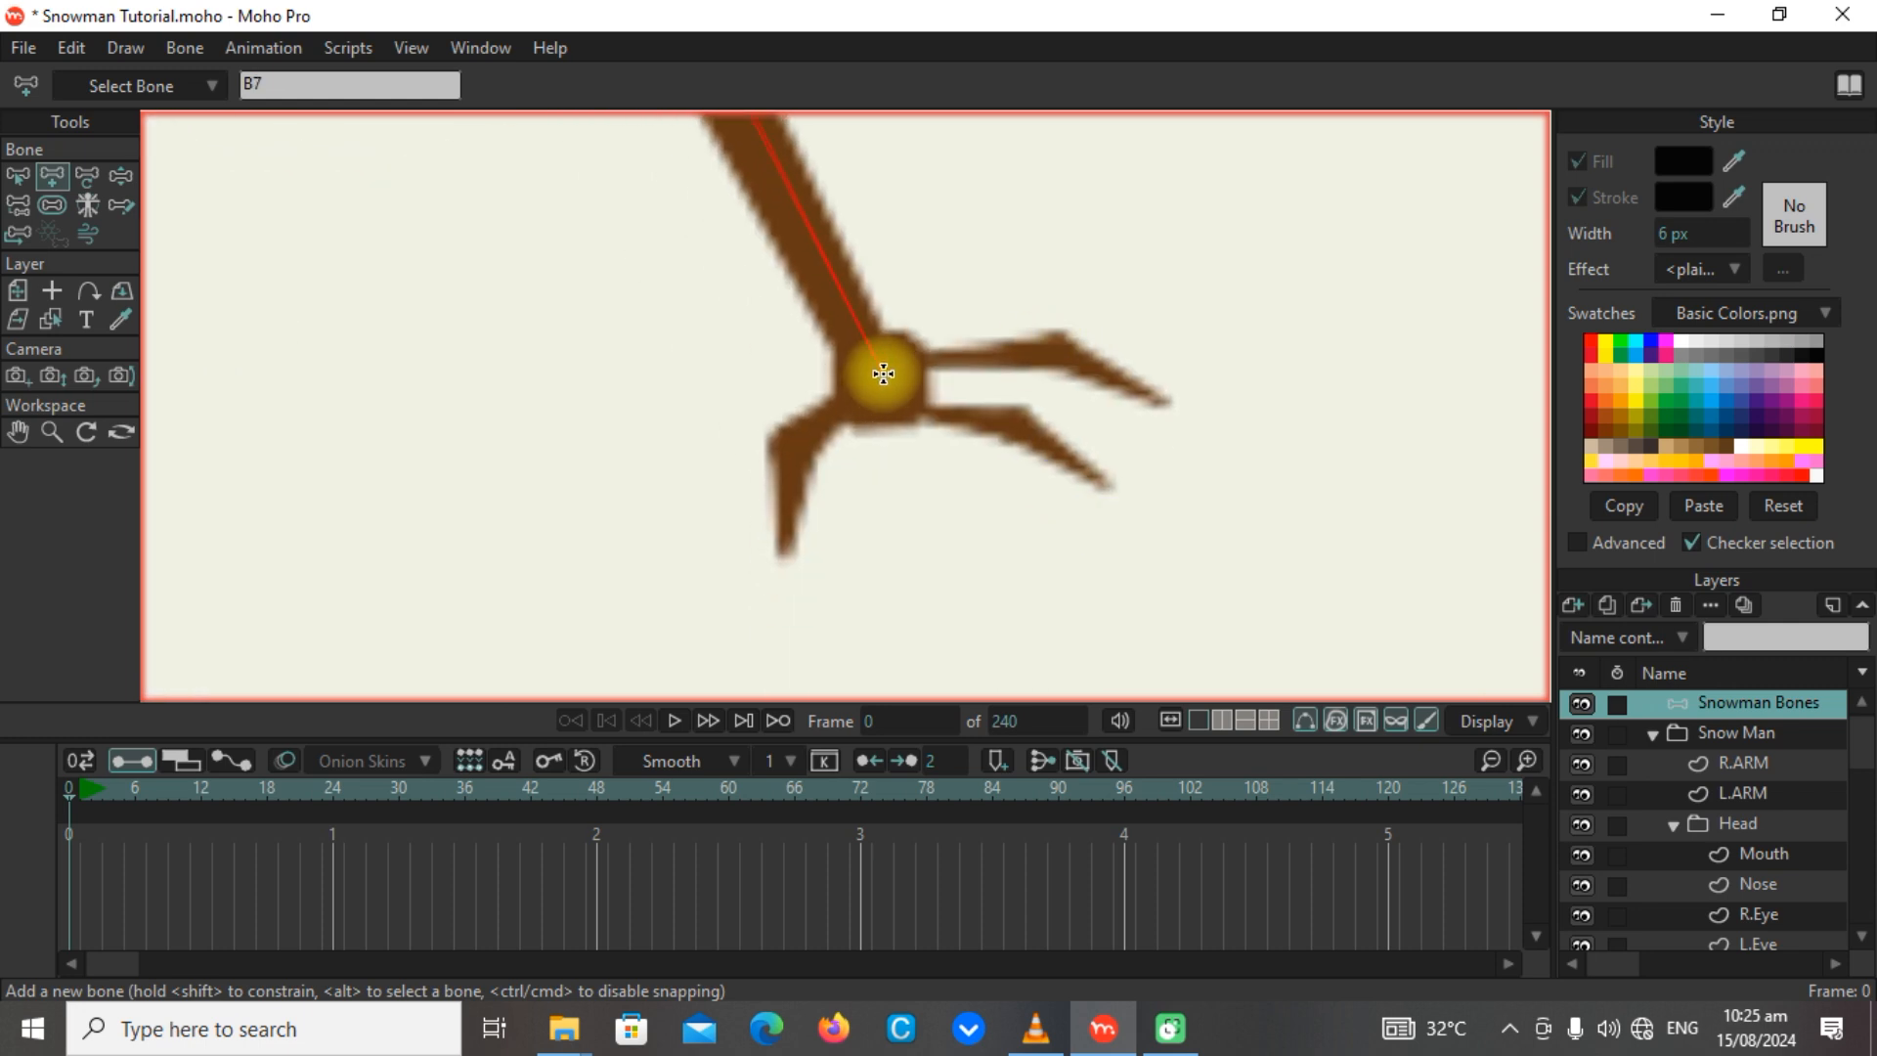
left_click_drag(882, 380, 781, 542)
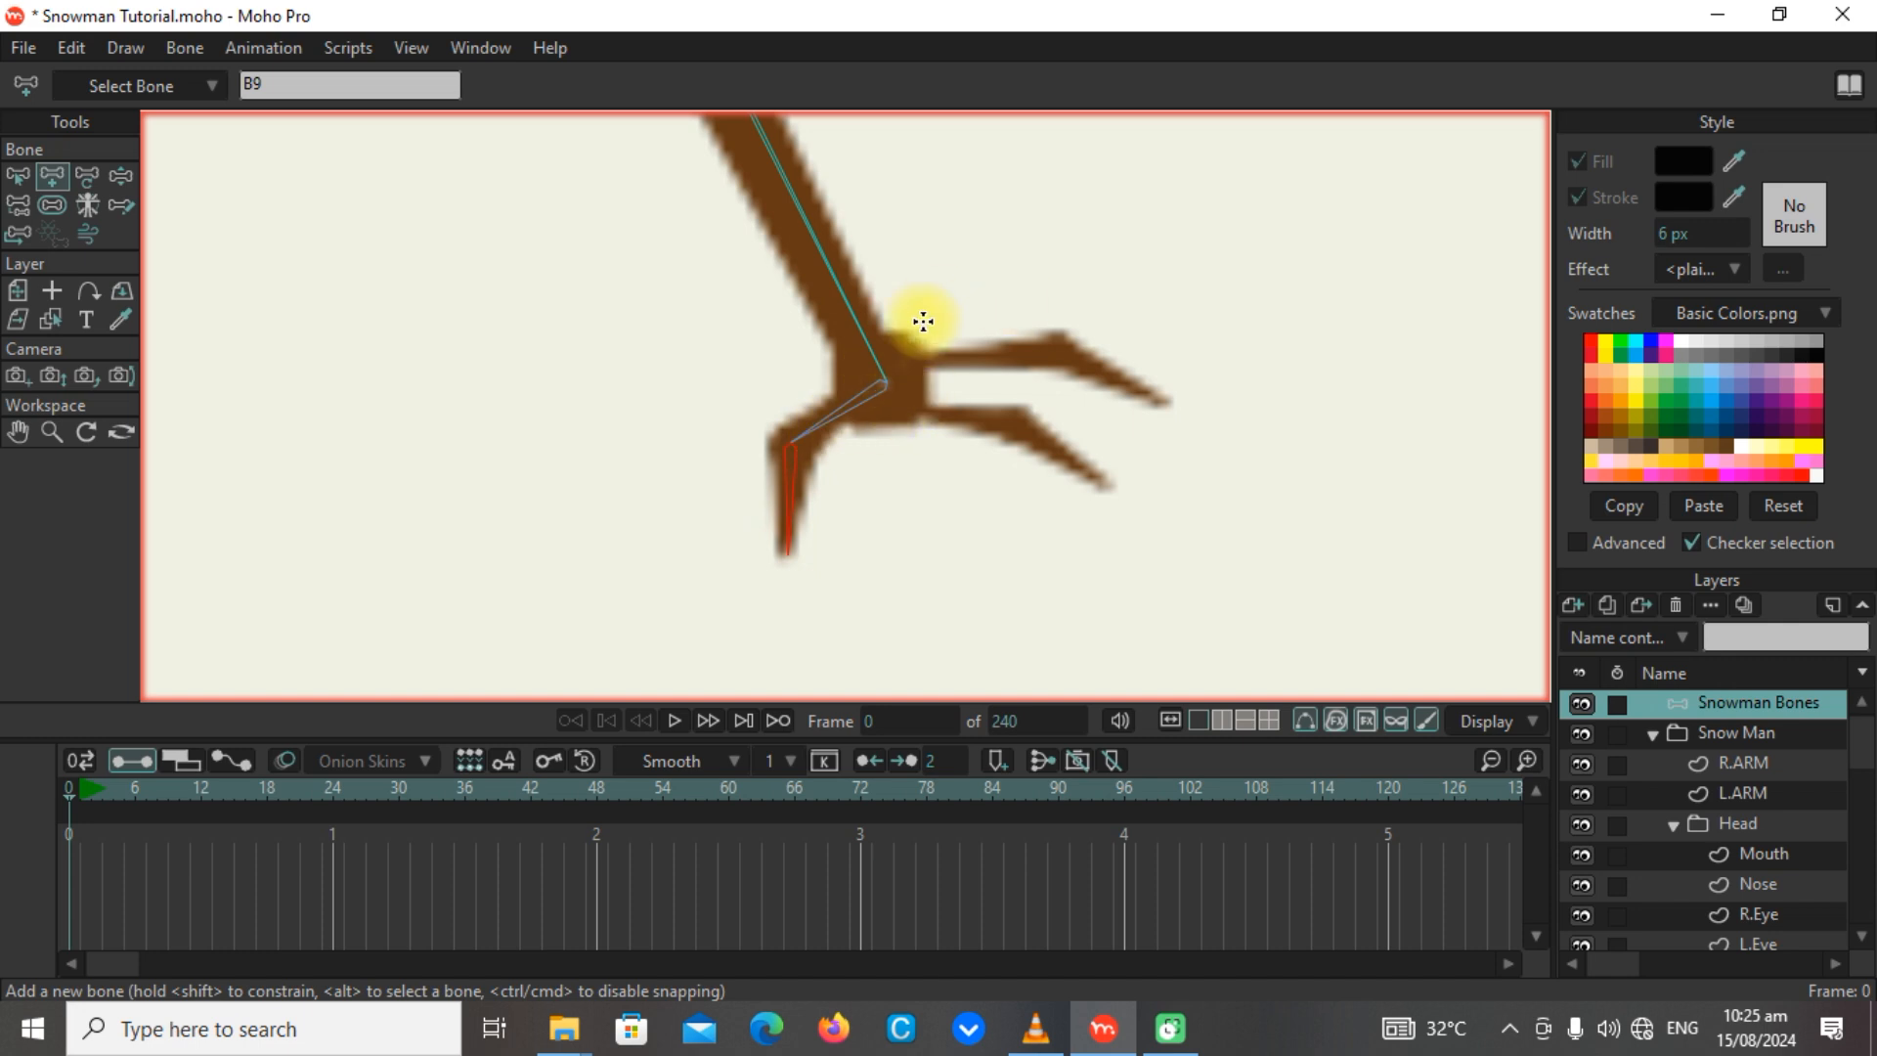
left_click(894, 366)
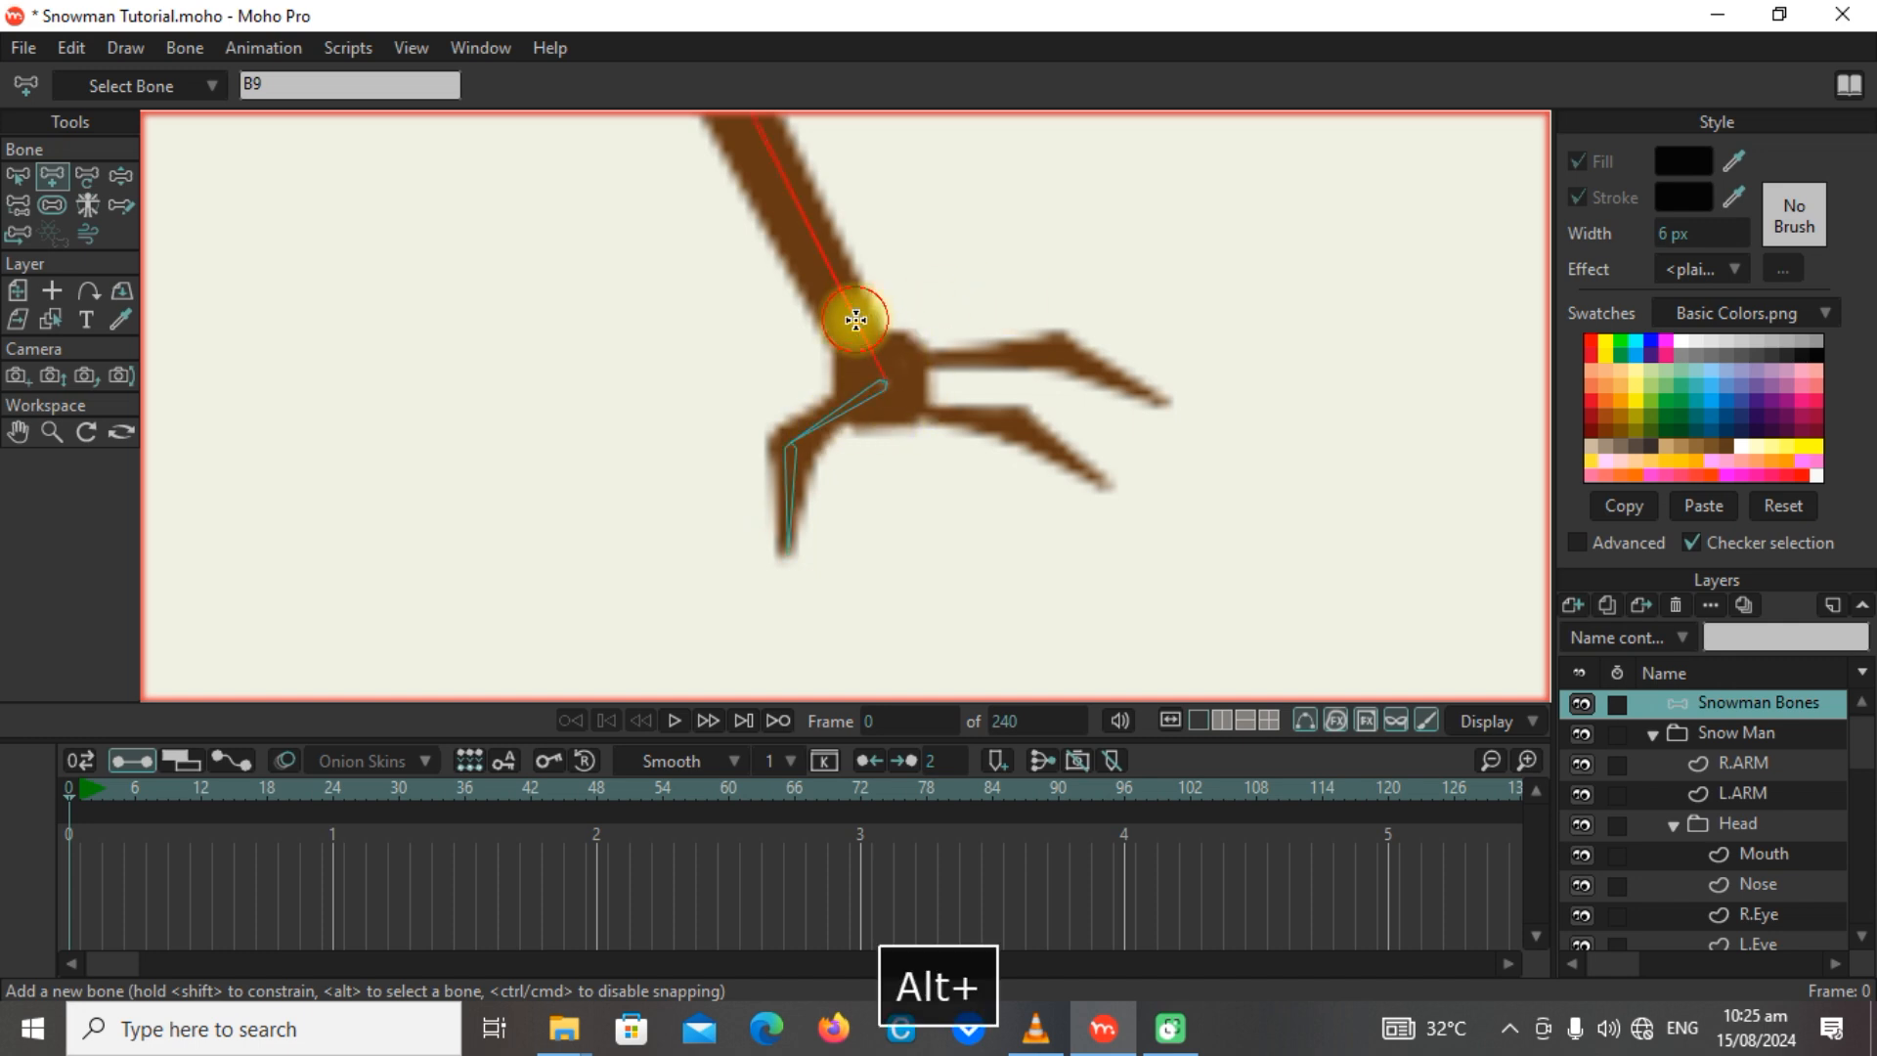
left_click(888, 416, "alt")
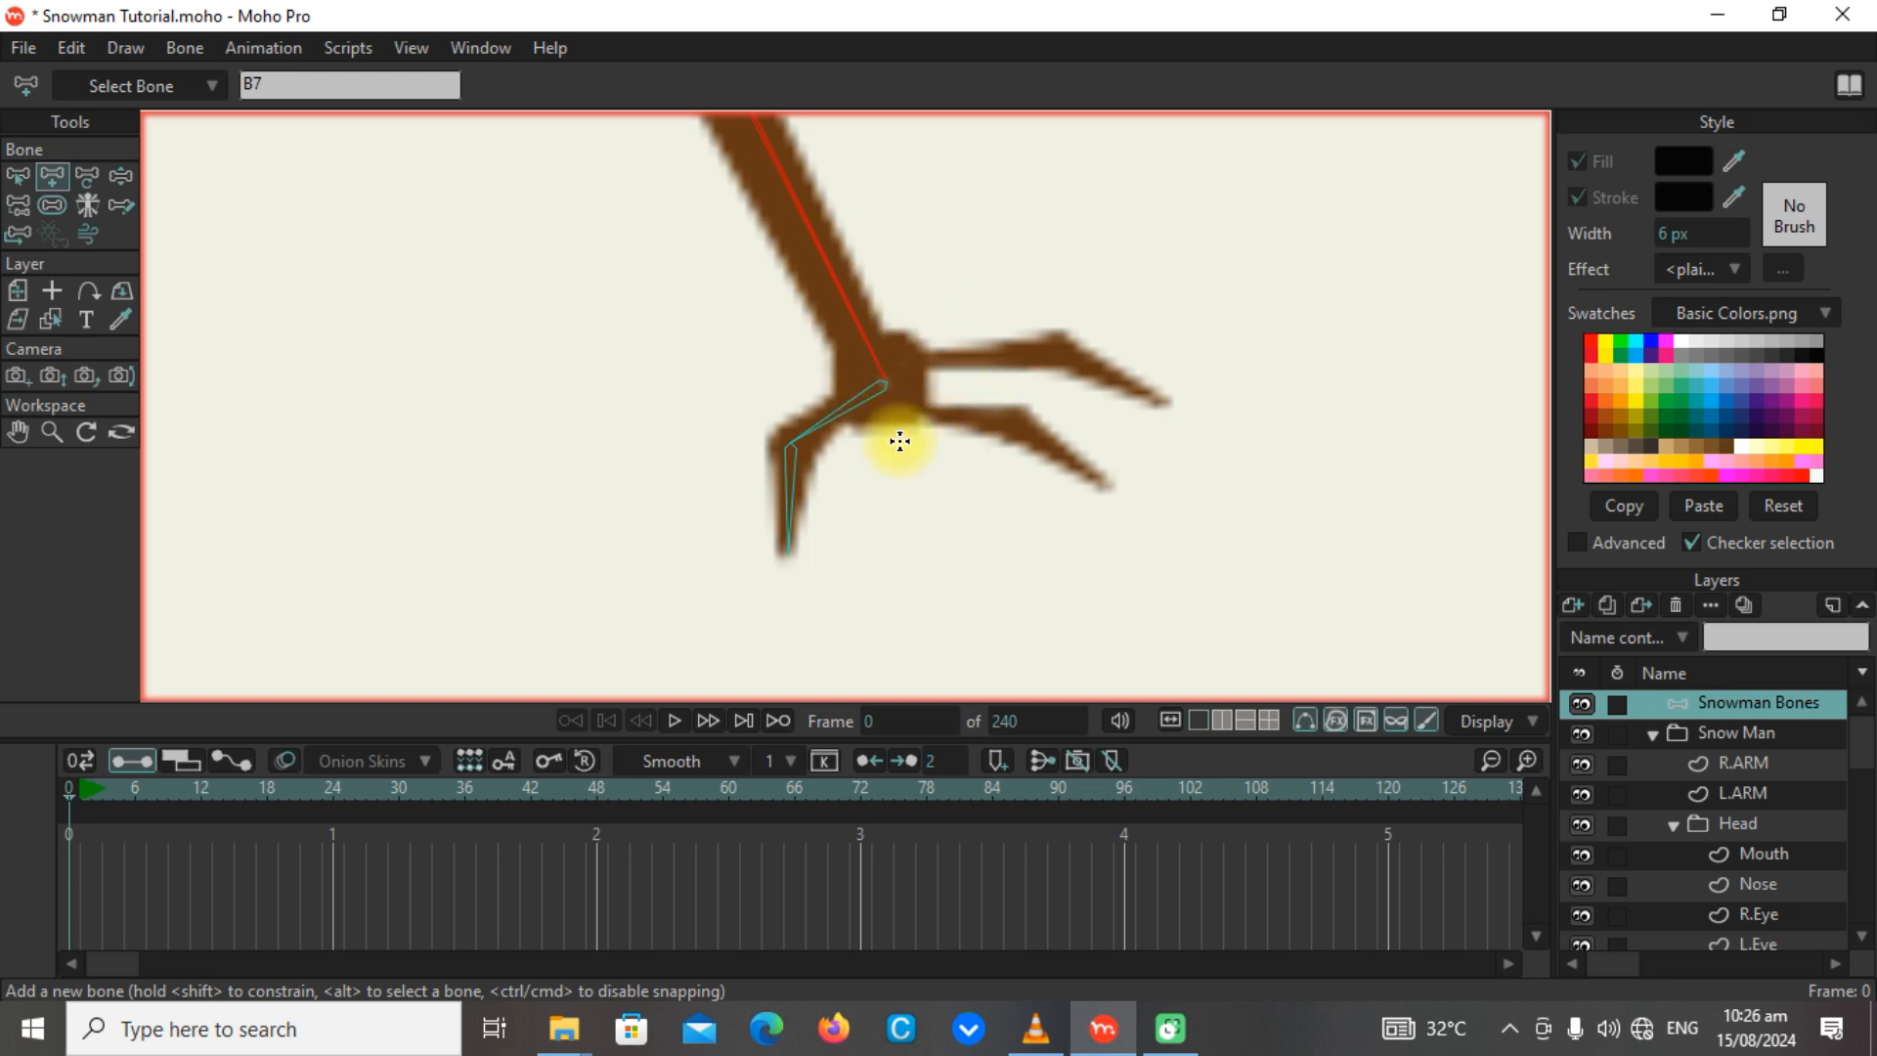
left_click_drag(884, 379, 943, 420)
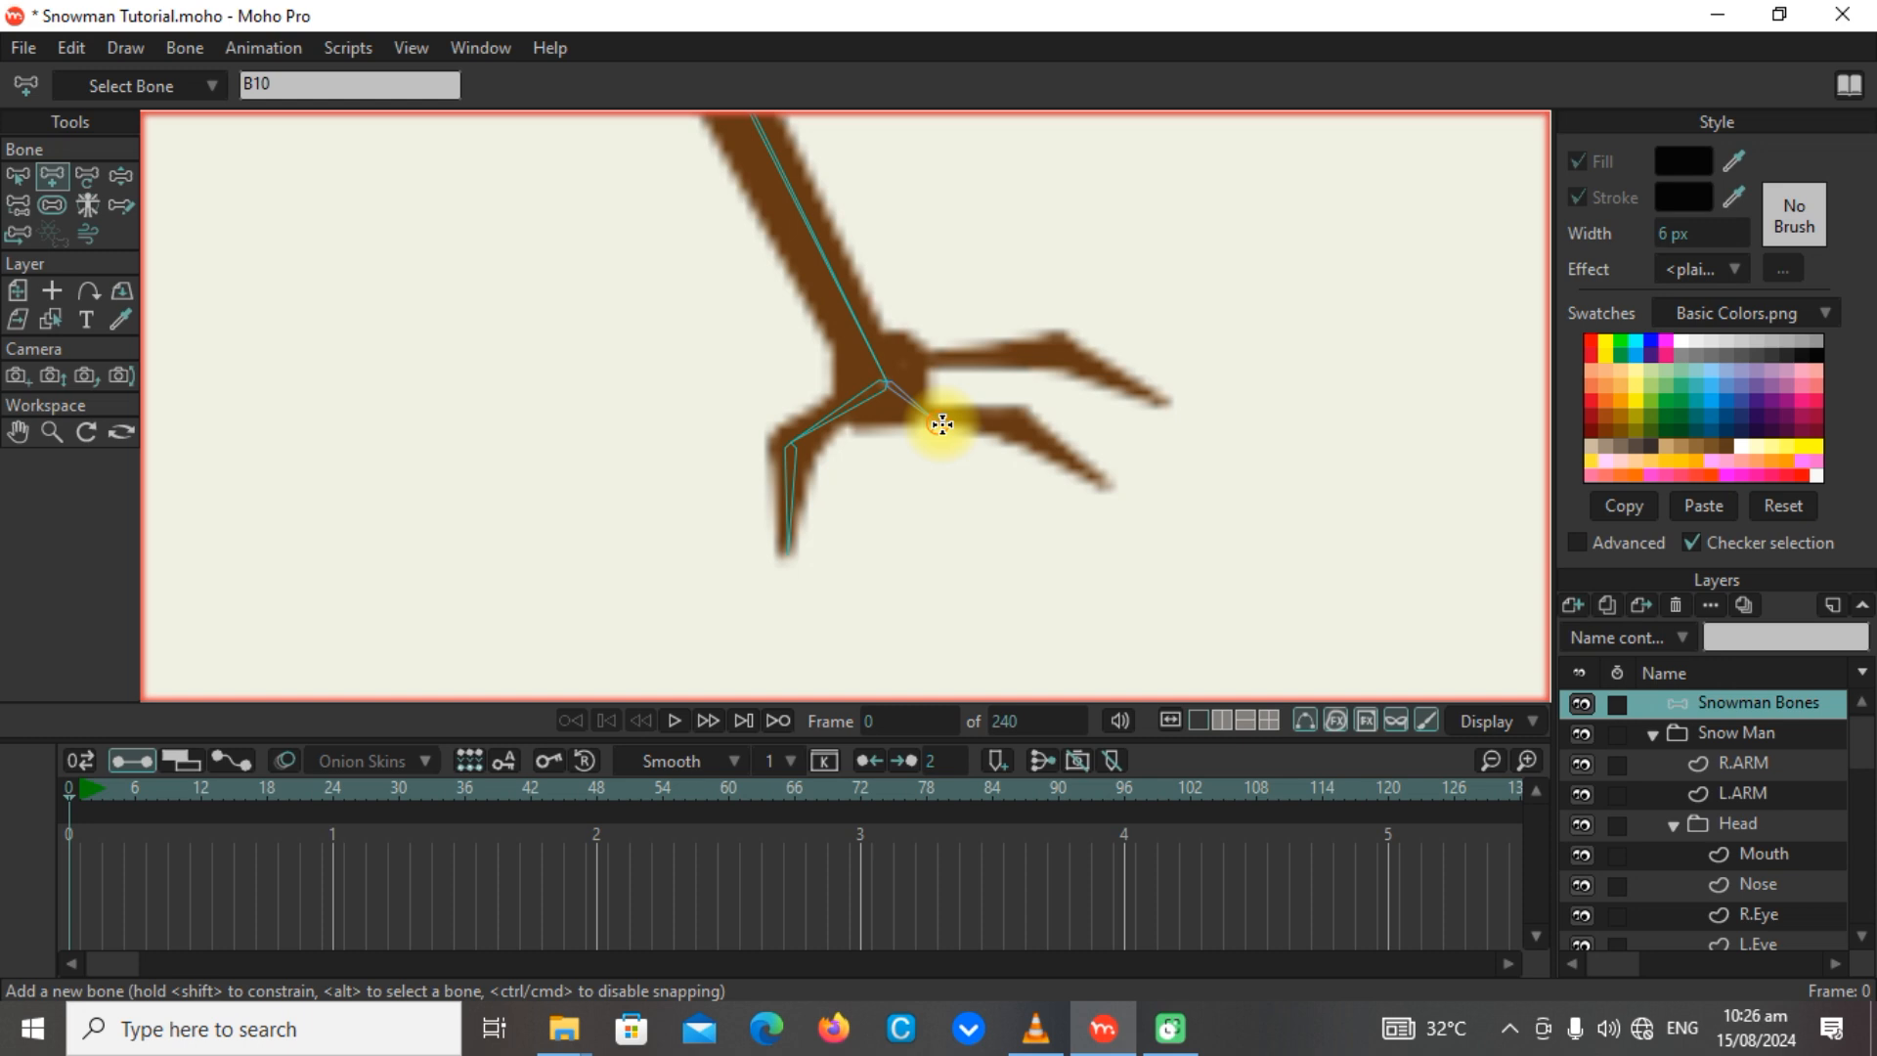
left_click_drag(942, 424, 1044, 434)
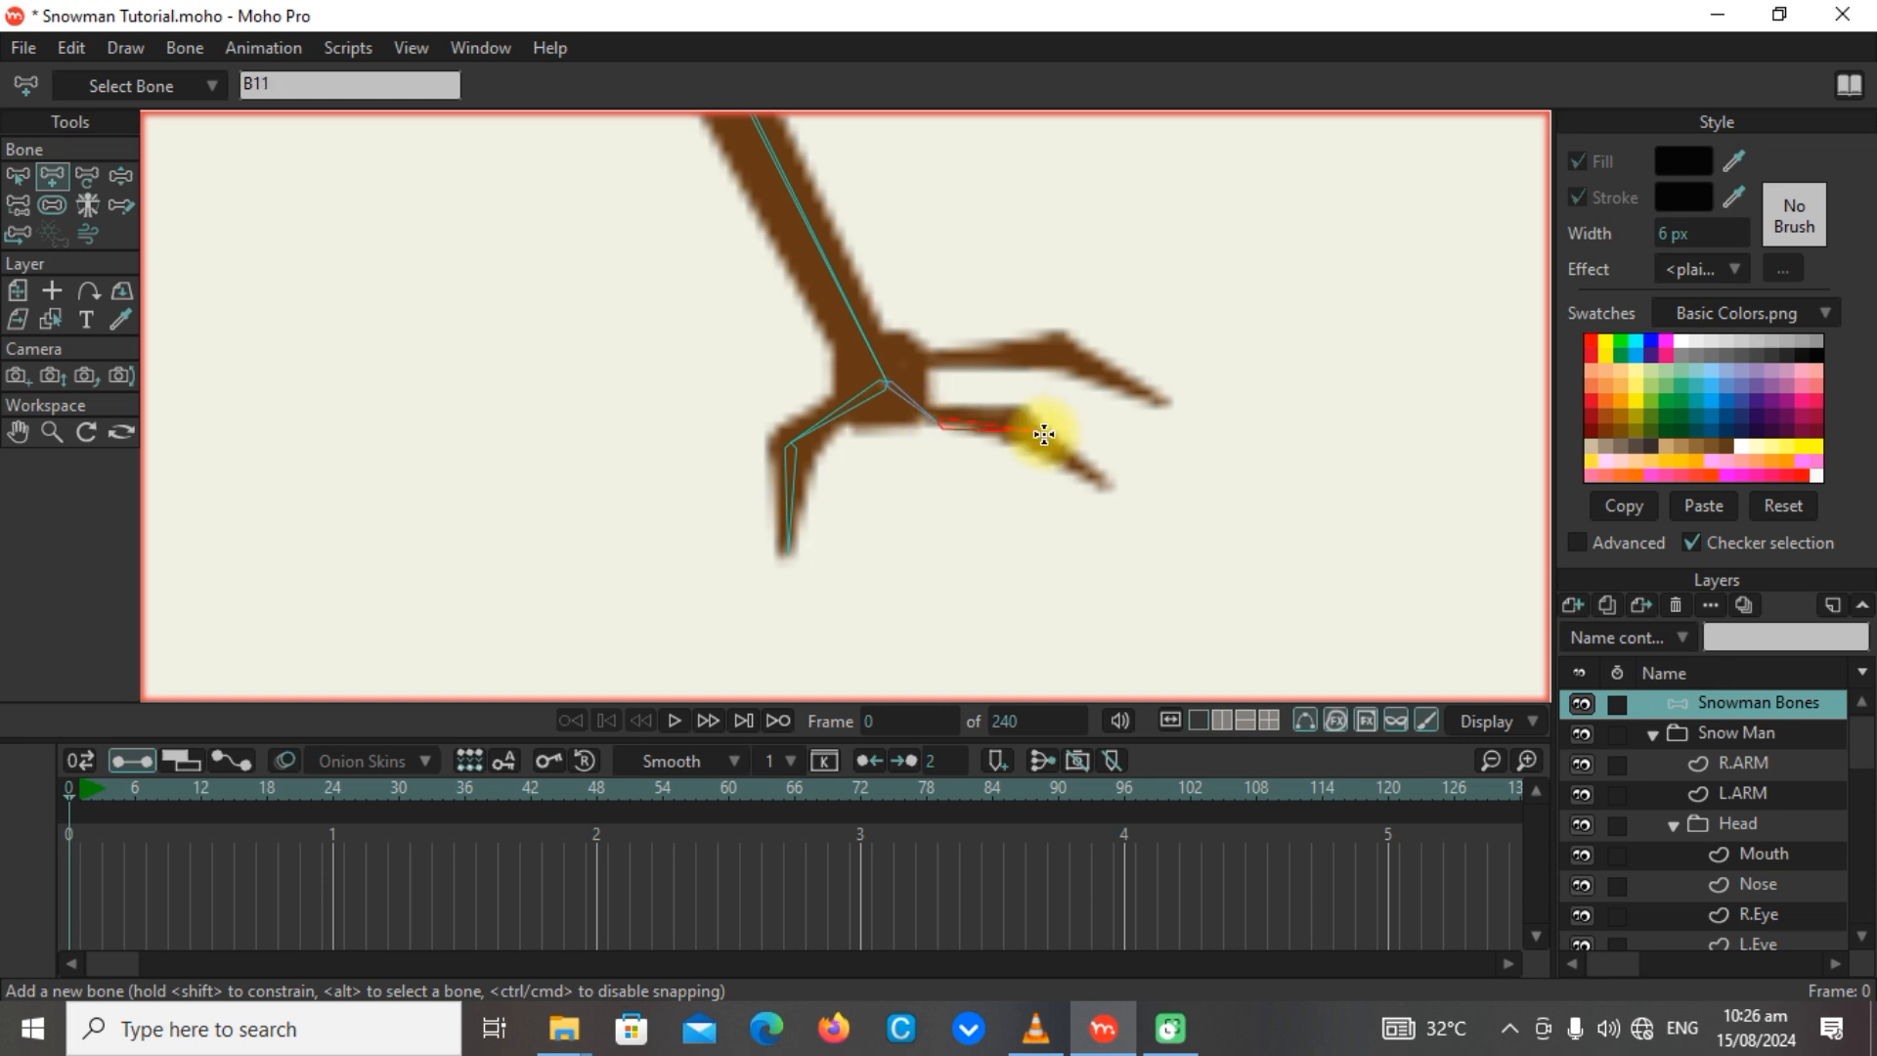
key("ctrl+z")
key("ctrl+z")
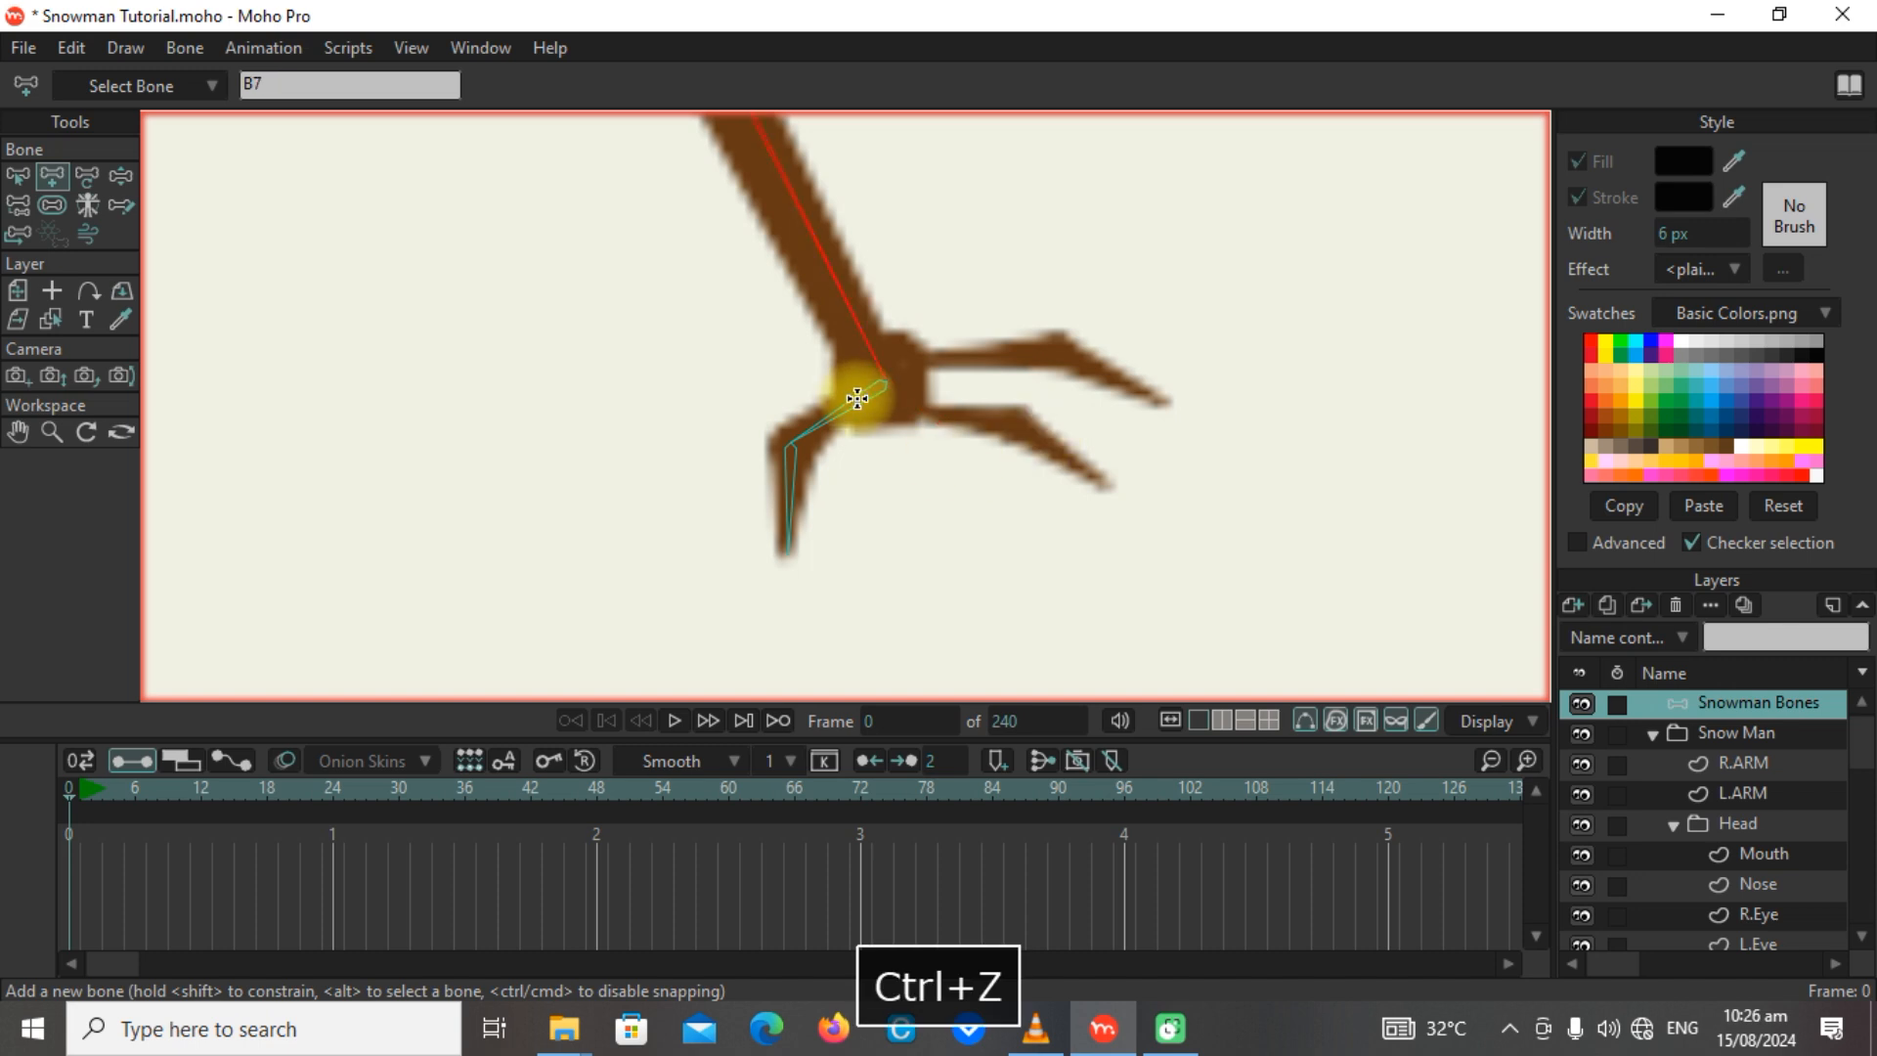
Add a two-bone chain to each of L.ARM's two outer fingers, both parented to the forearm bone.
left_click_drag(885, 383, 1106, 490)
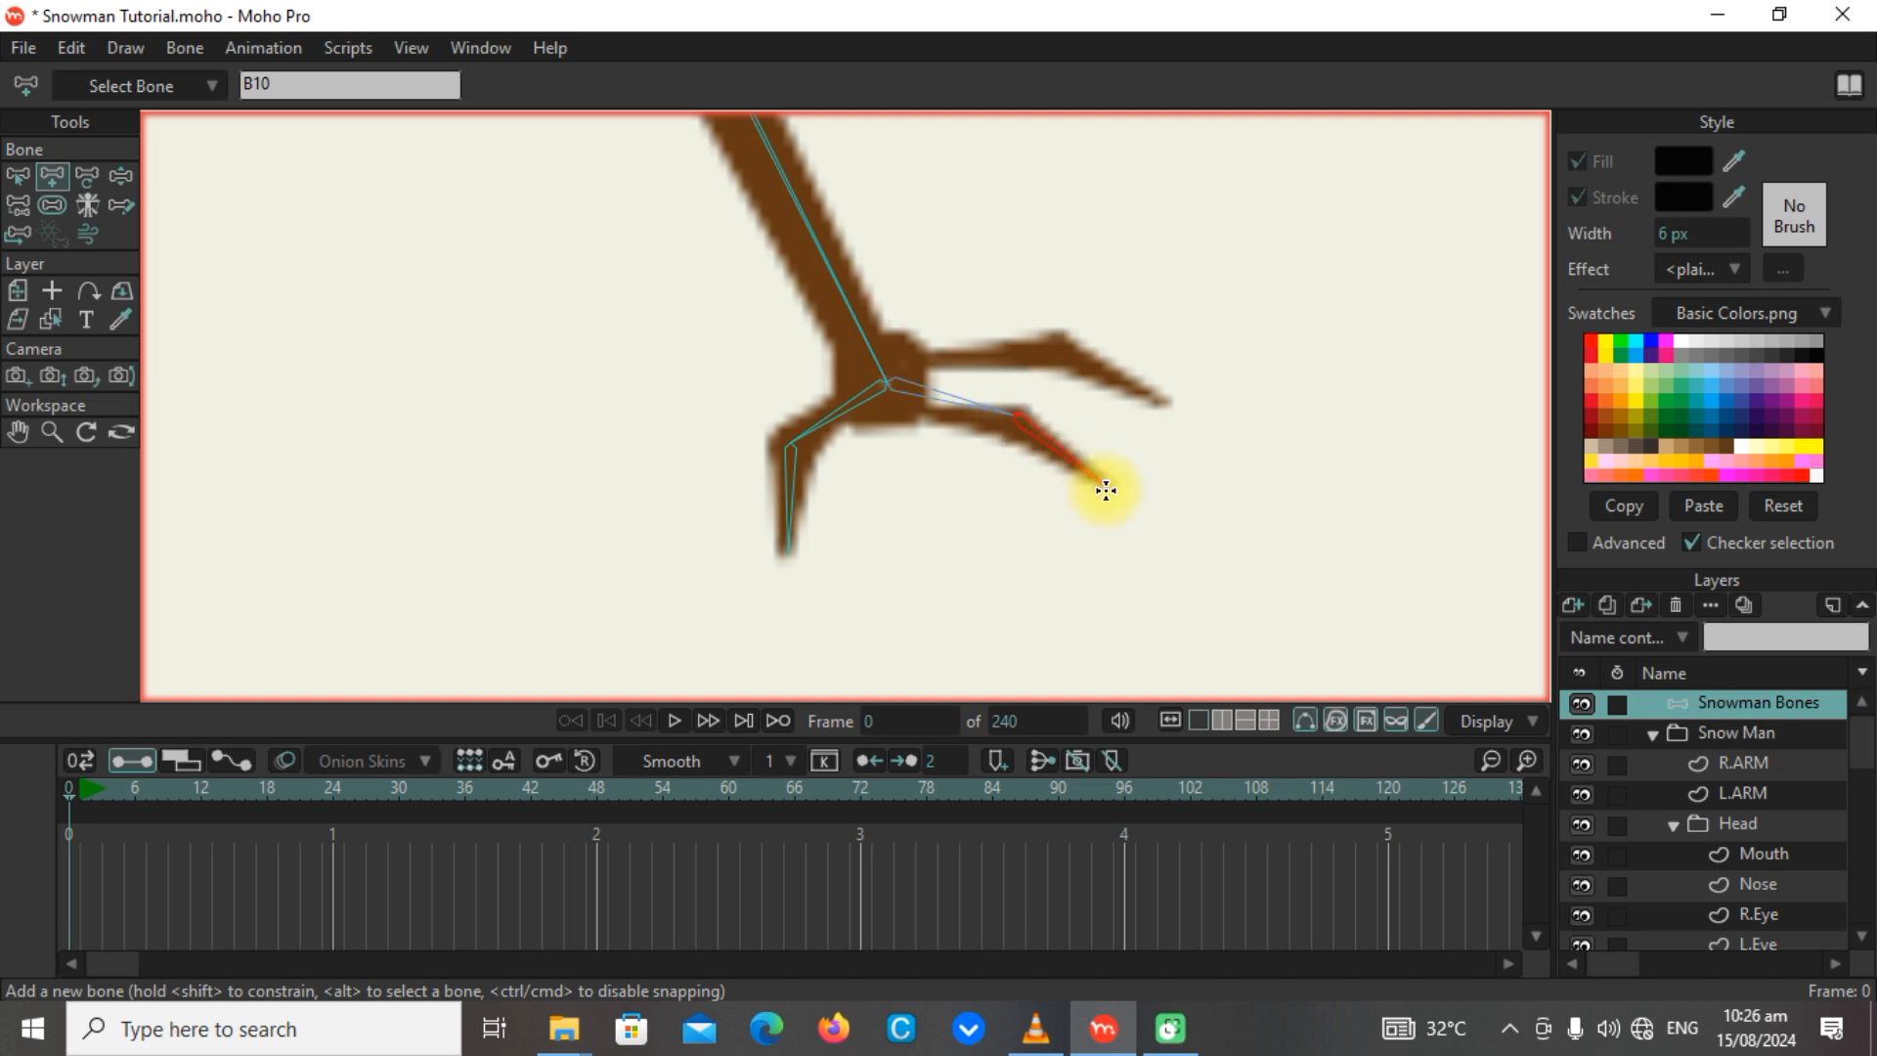
left_click(872, 349, "alt")
left_click_drag(881, 353, 1056, 351)
left_click_drag(1056, 350, 1169, 401)
scroll(1089, 448, "down", 5)
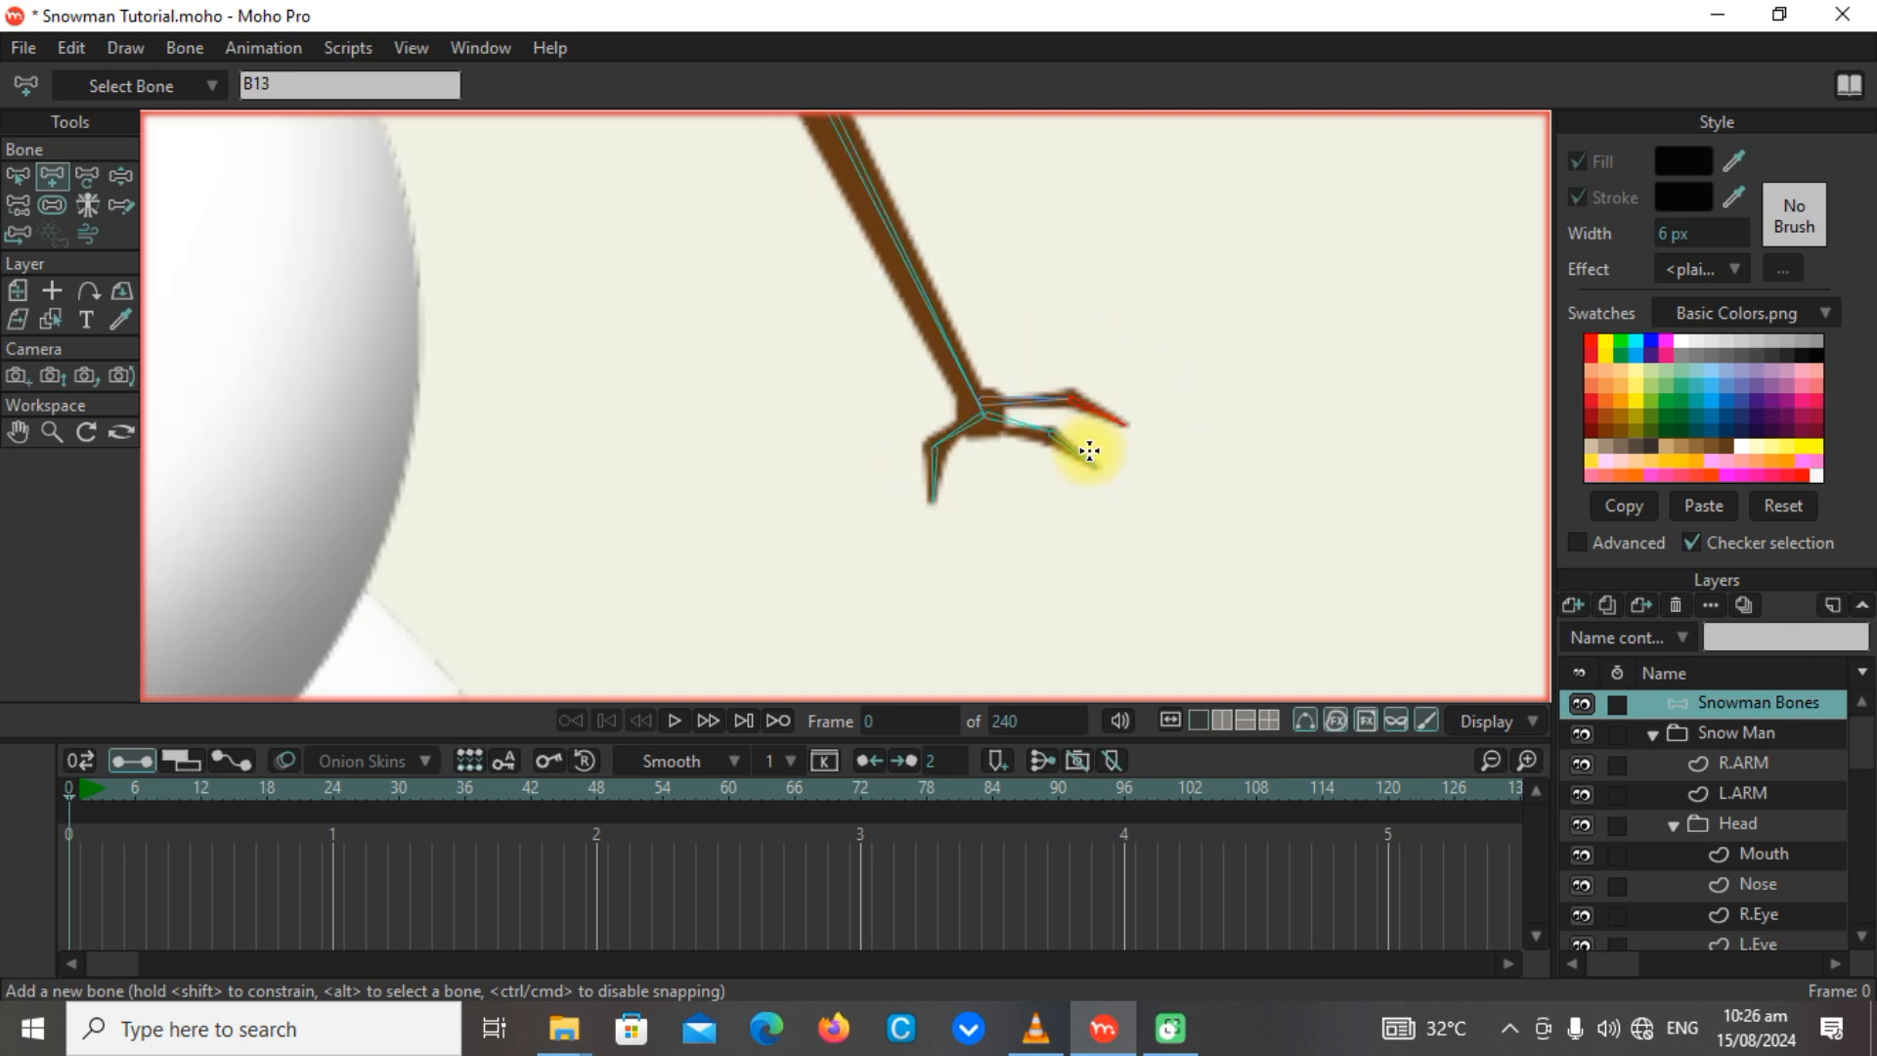
Add shoulder, upper-arm and forearm bones from the neck along R.ARM to its wrist, parented to the middle body bone.
left_click_drag(578, 457, 1081, 368)
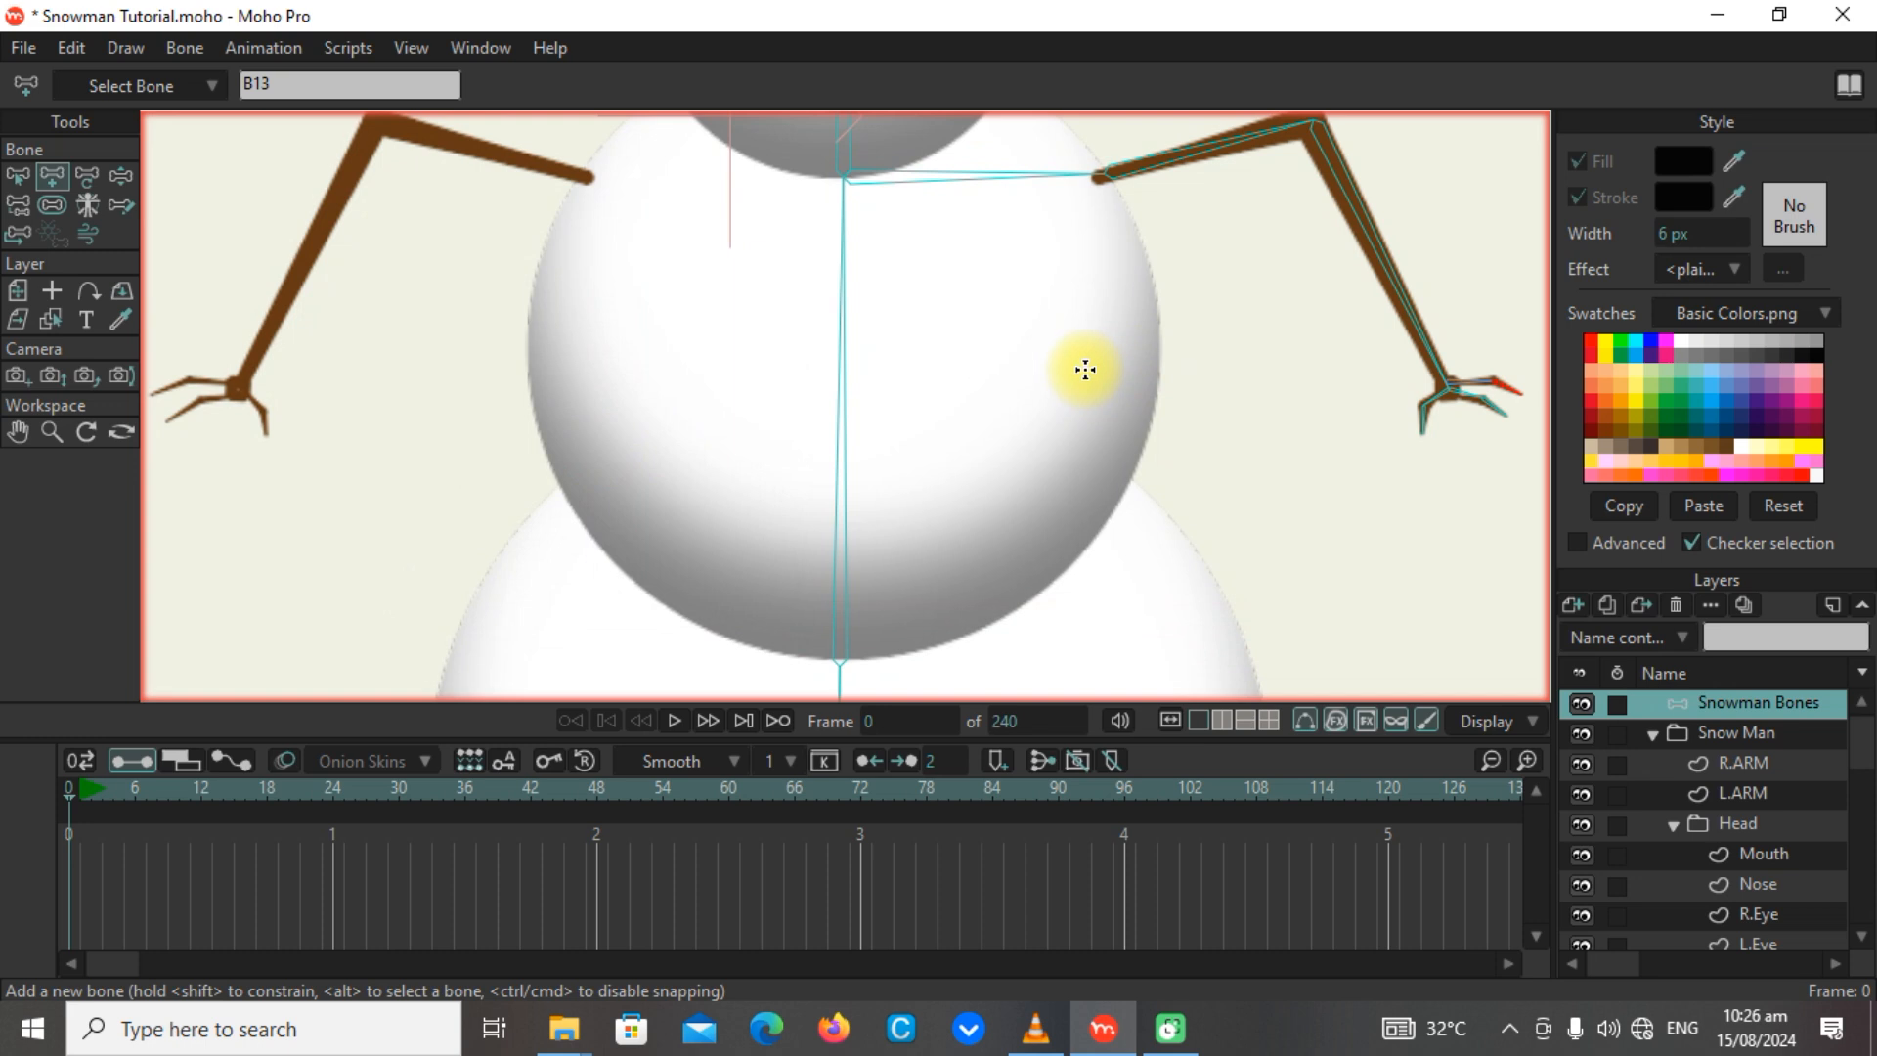
left_click_drag(625, 409, 729, 537)
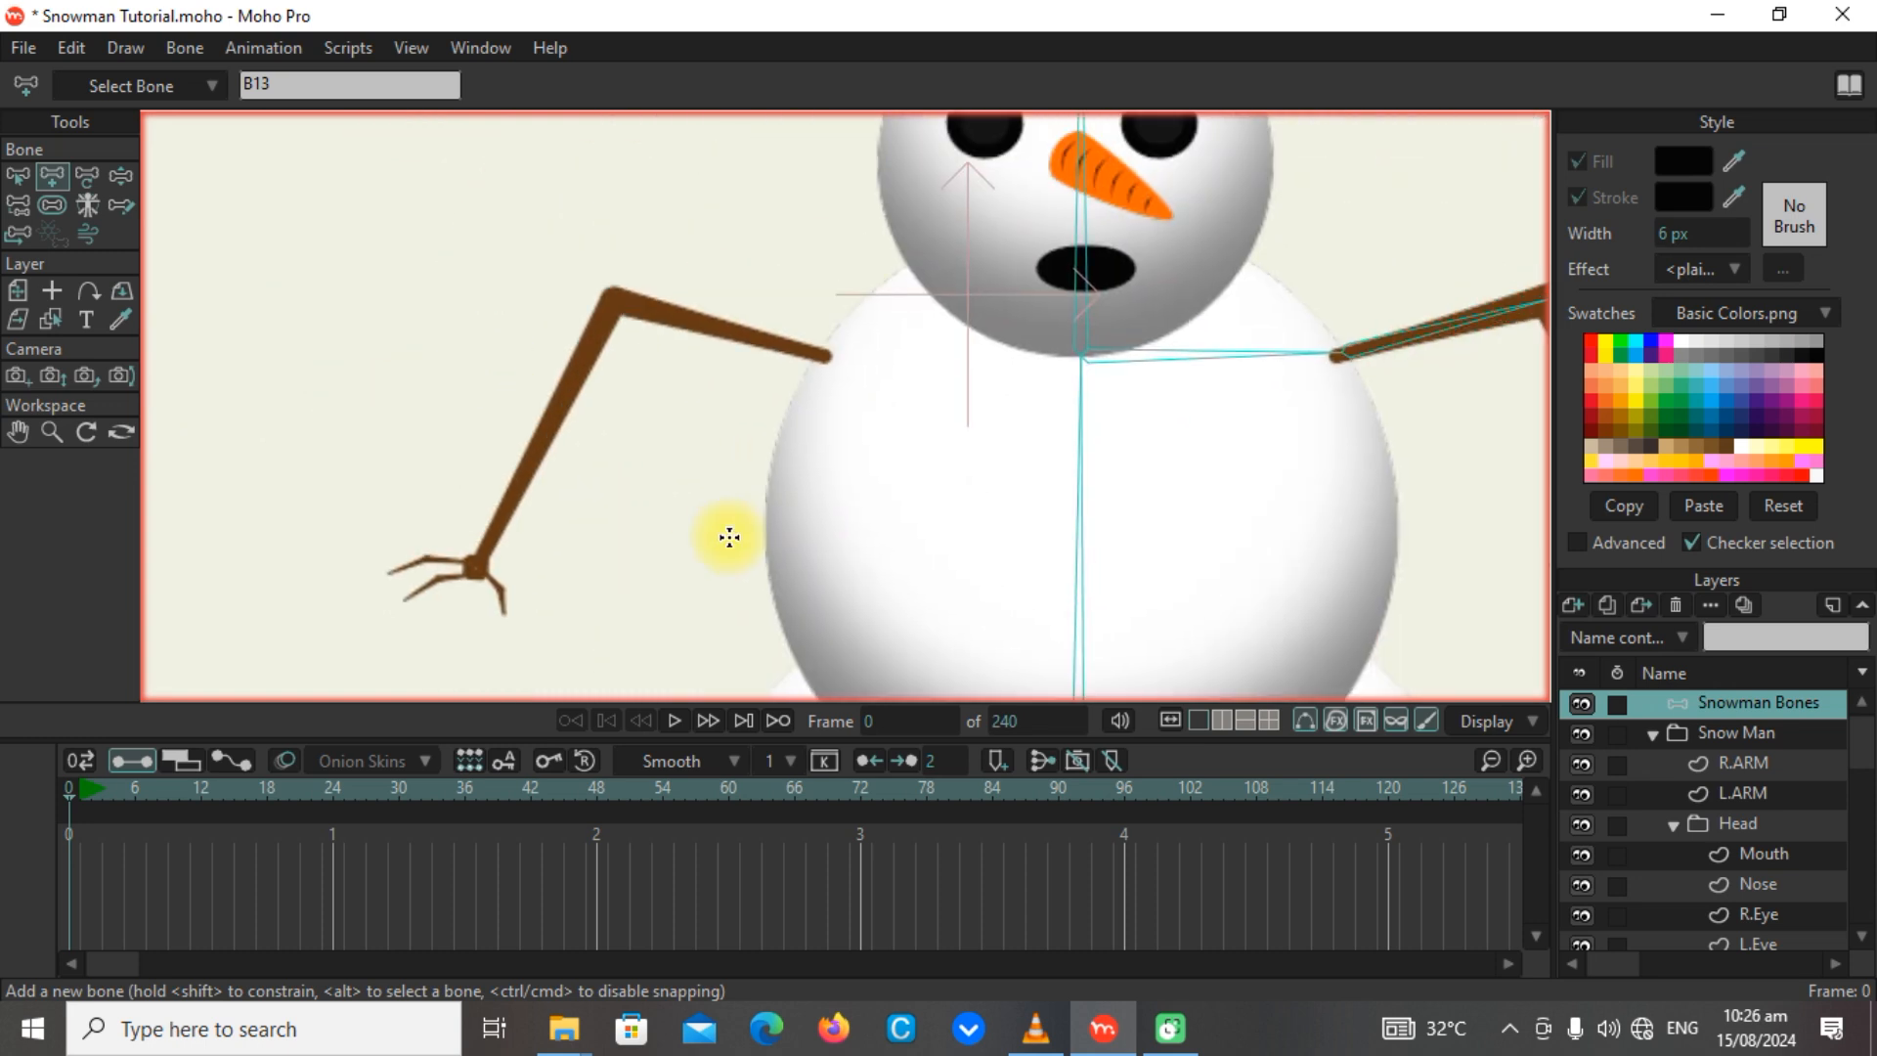
left_click(1079, 398, "alt")
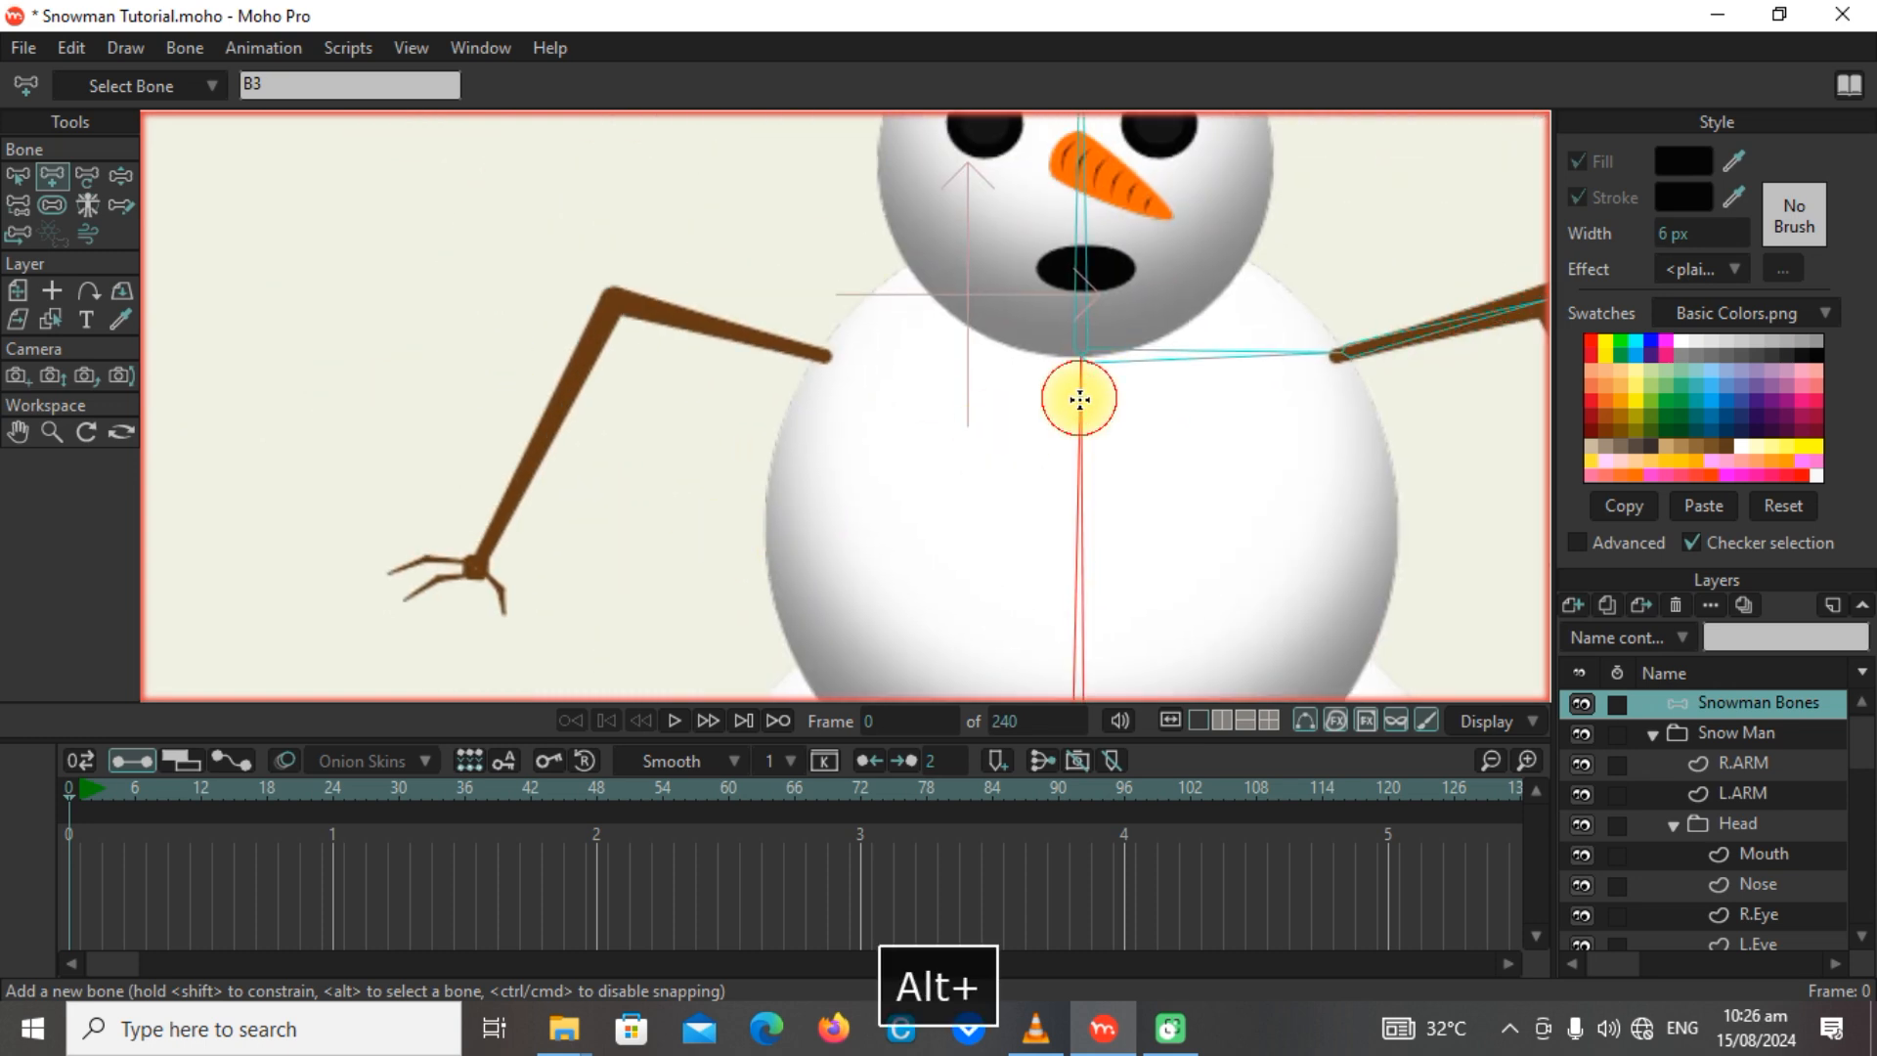
left_click_drag(1079, 360, 617, 302)
left_click_drag(617, 302, 467, 580)
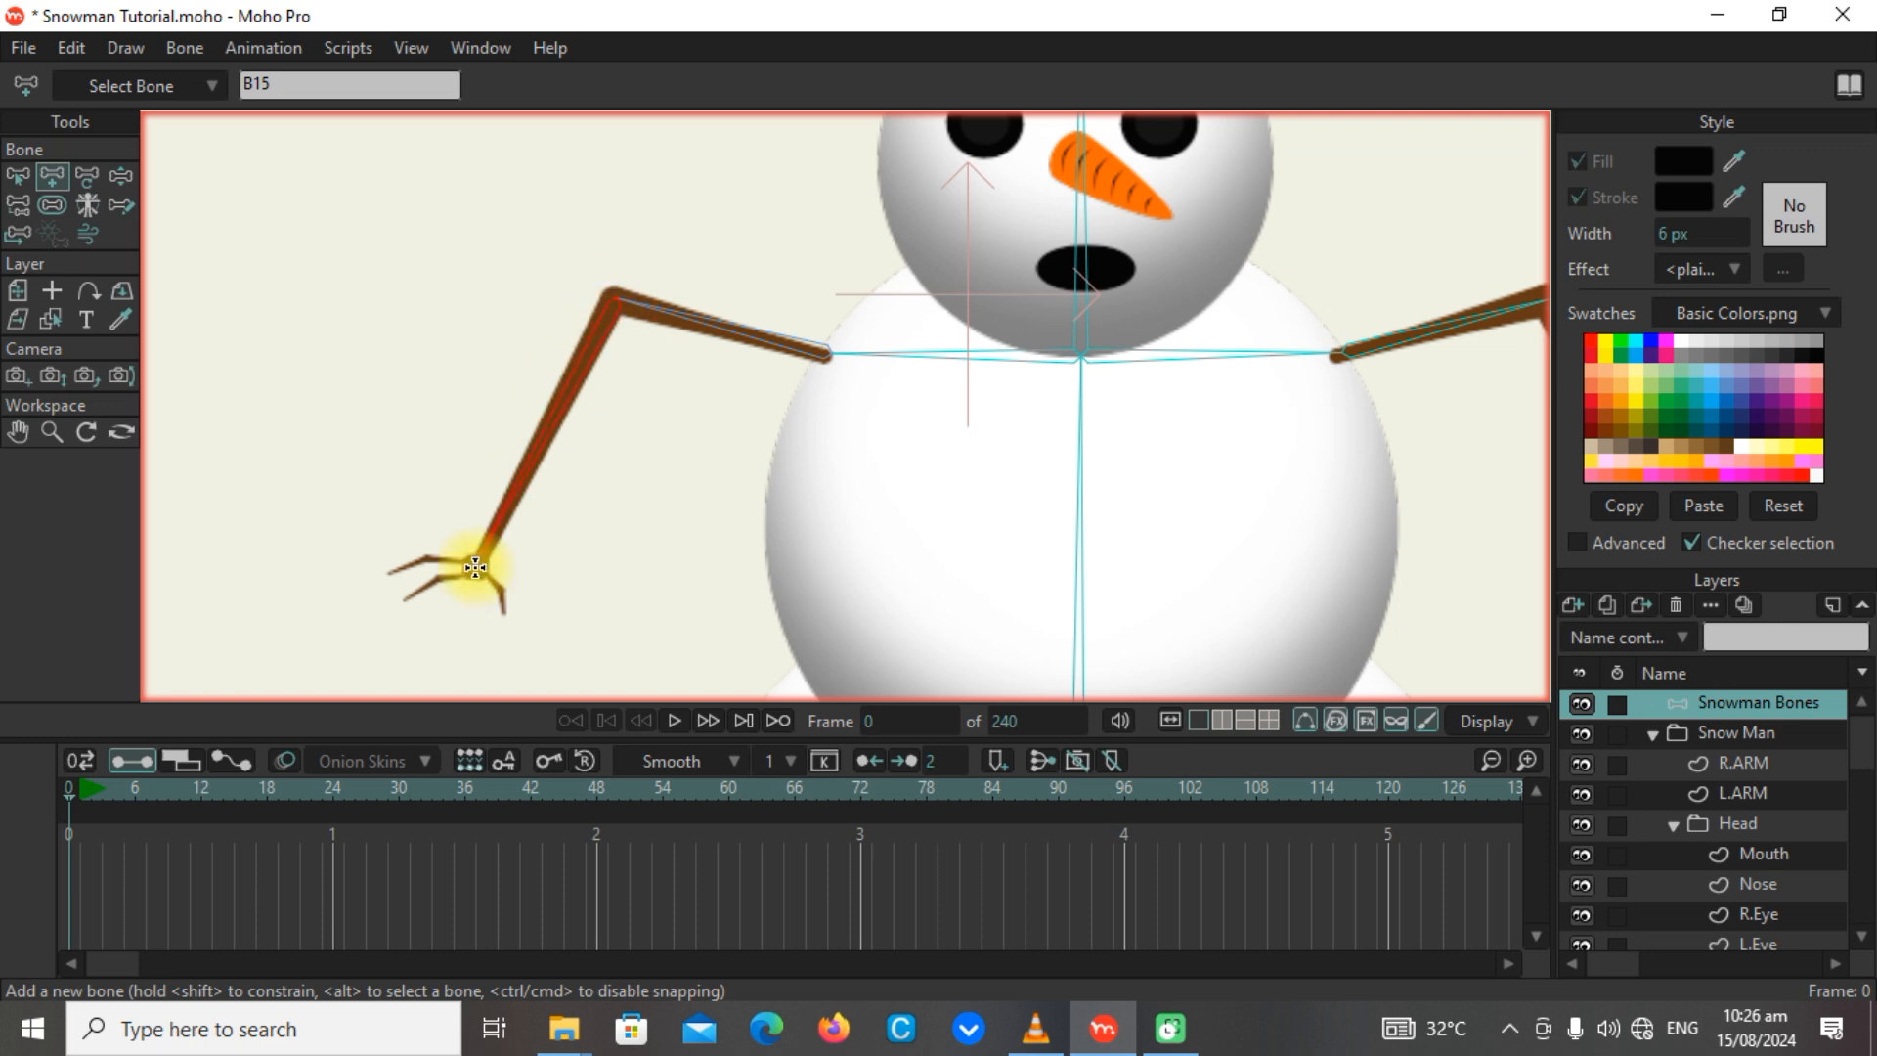
Add a two-bone chain to each of R.ARM's three fingers, all parented to the R.ARM forearm bone.
scroll(448, 588, "up", 7)
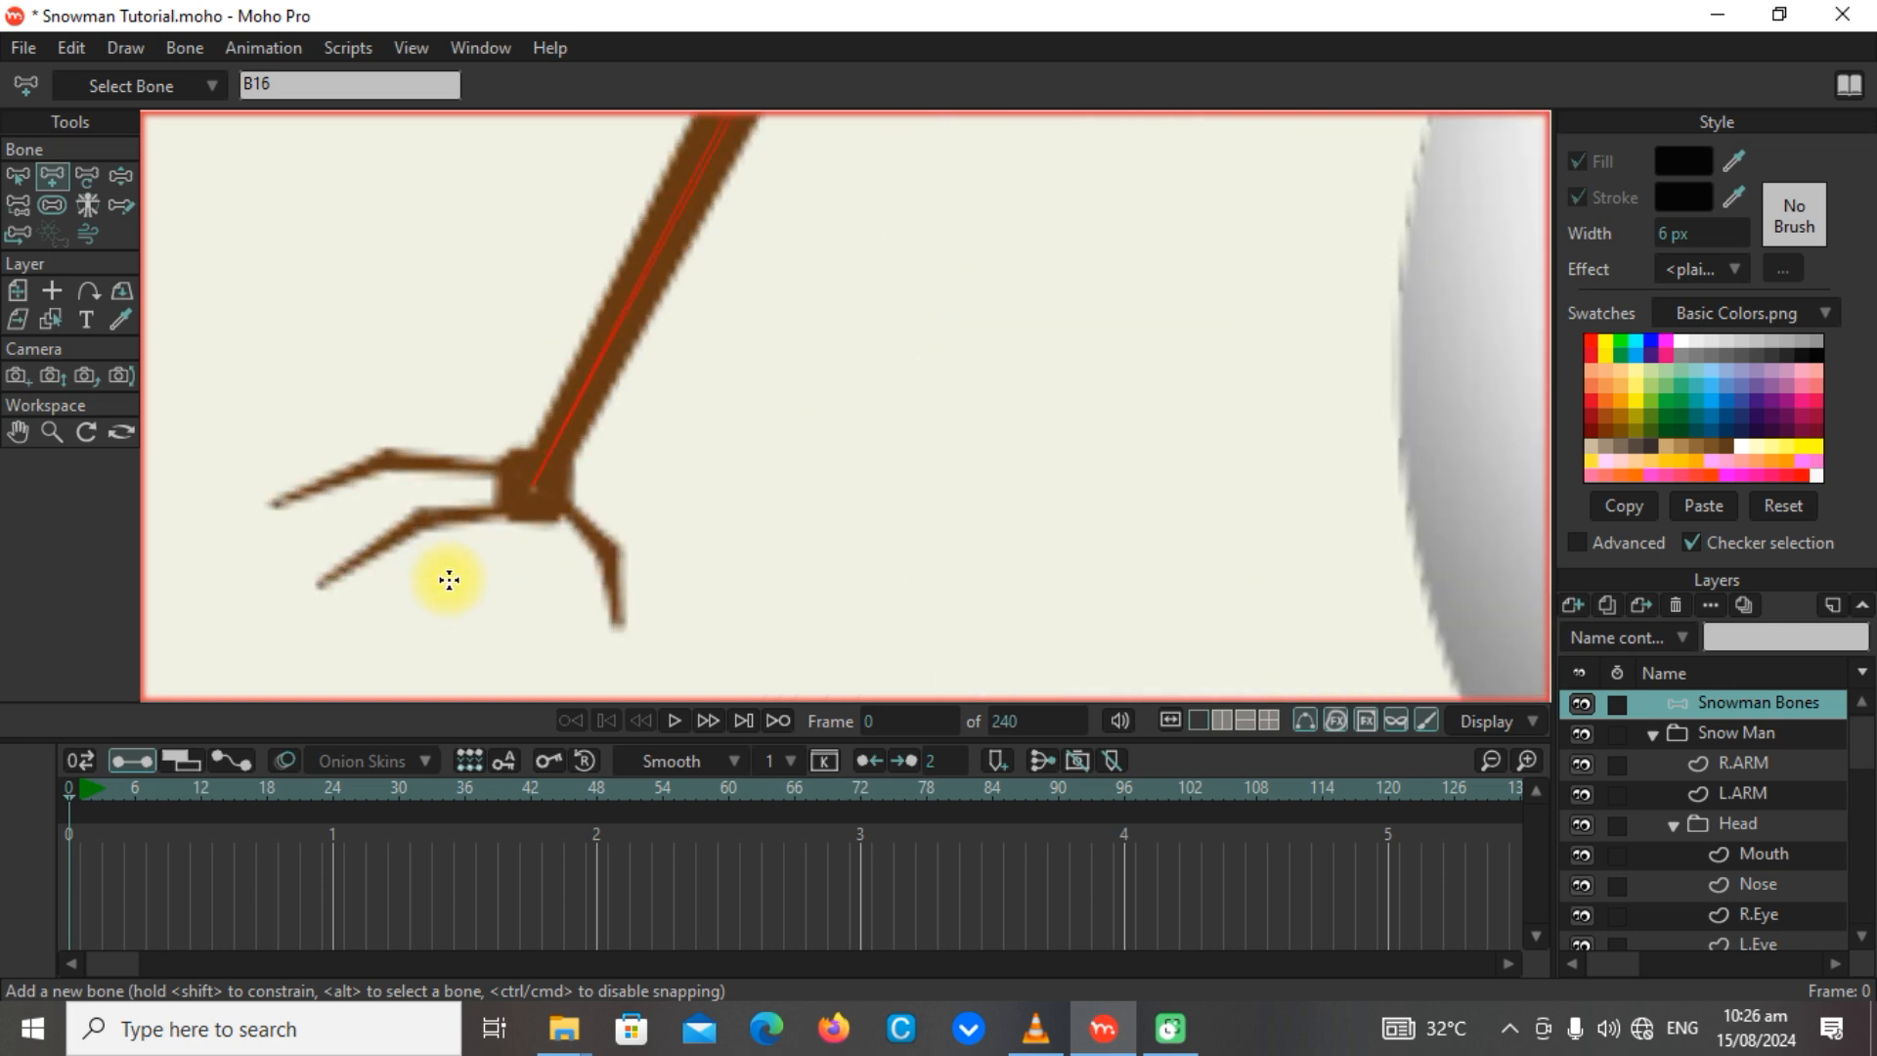
left_click_drag(532, 482, 634, 640)
left_click(544, 441)
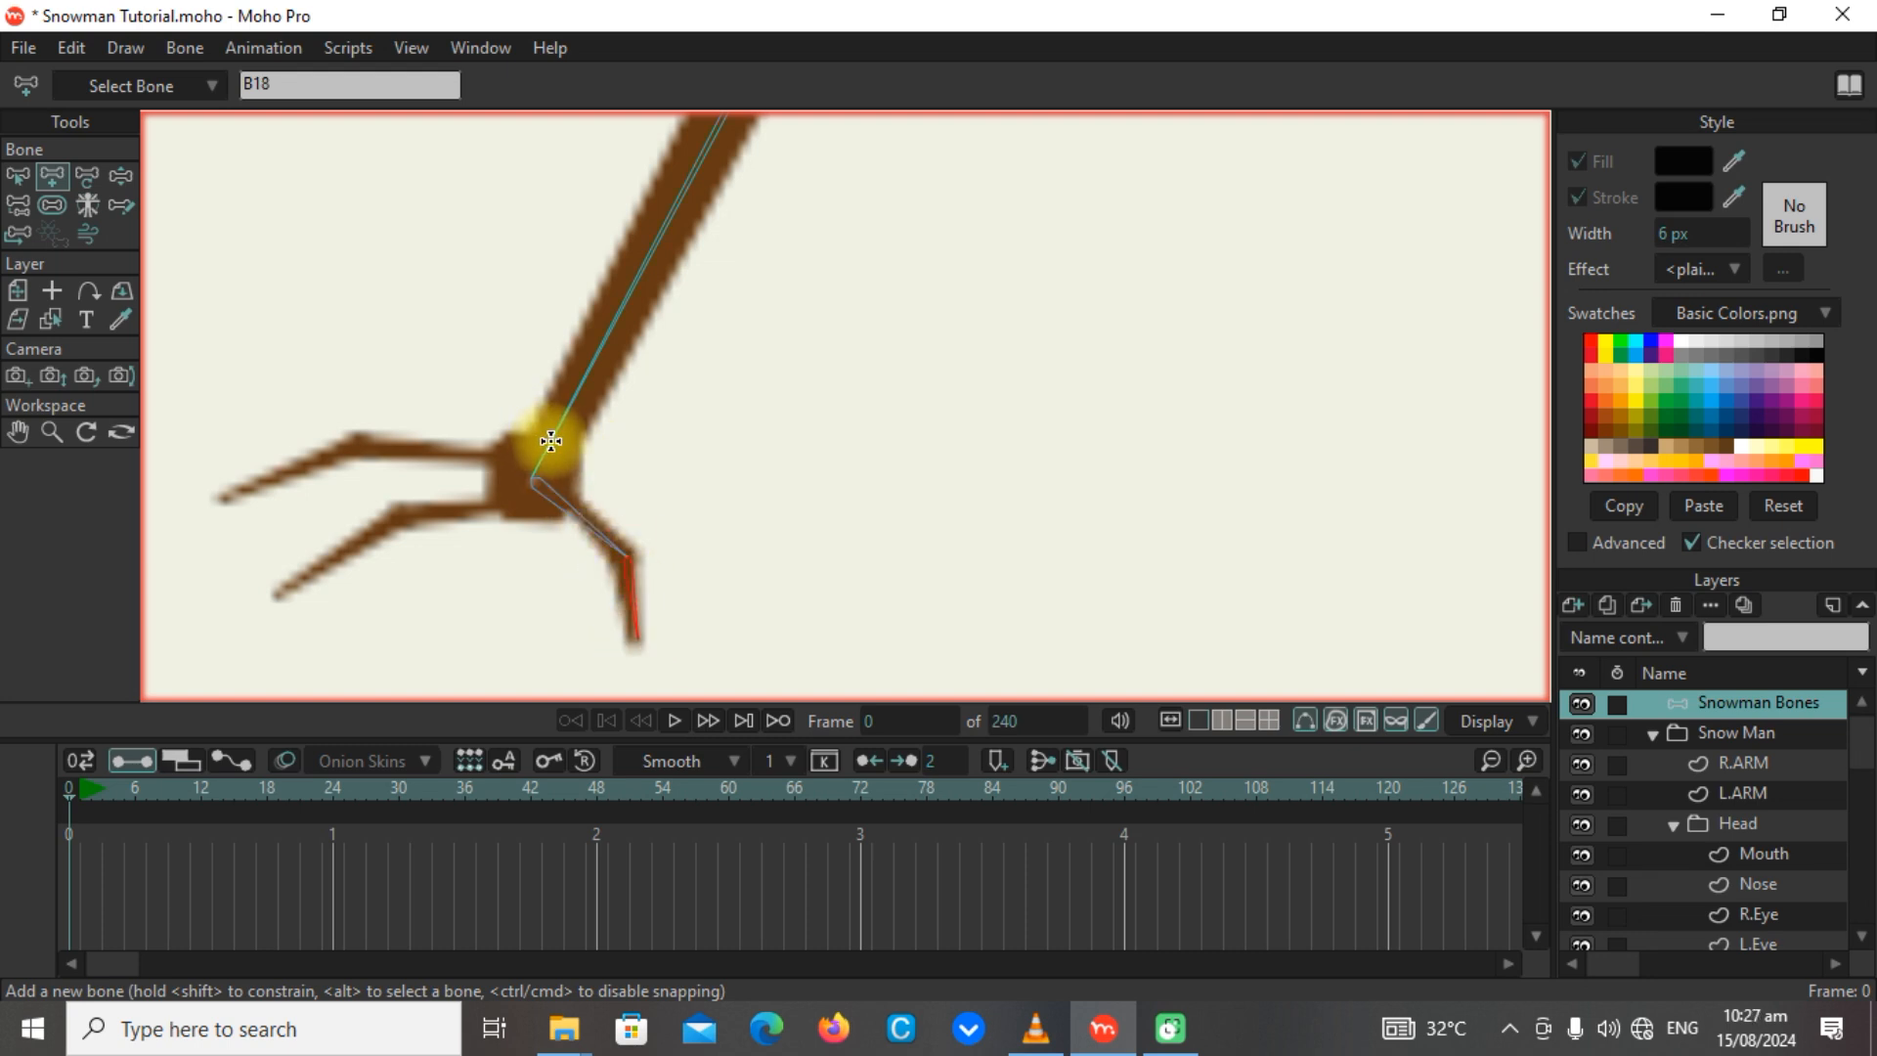
left_click(551, 441, "alt")
left_click_drag(530, 479, 396, 507)
left_click_drag(396, 506, 276, 595)
left_click(544, 443, "alt")
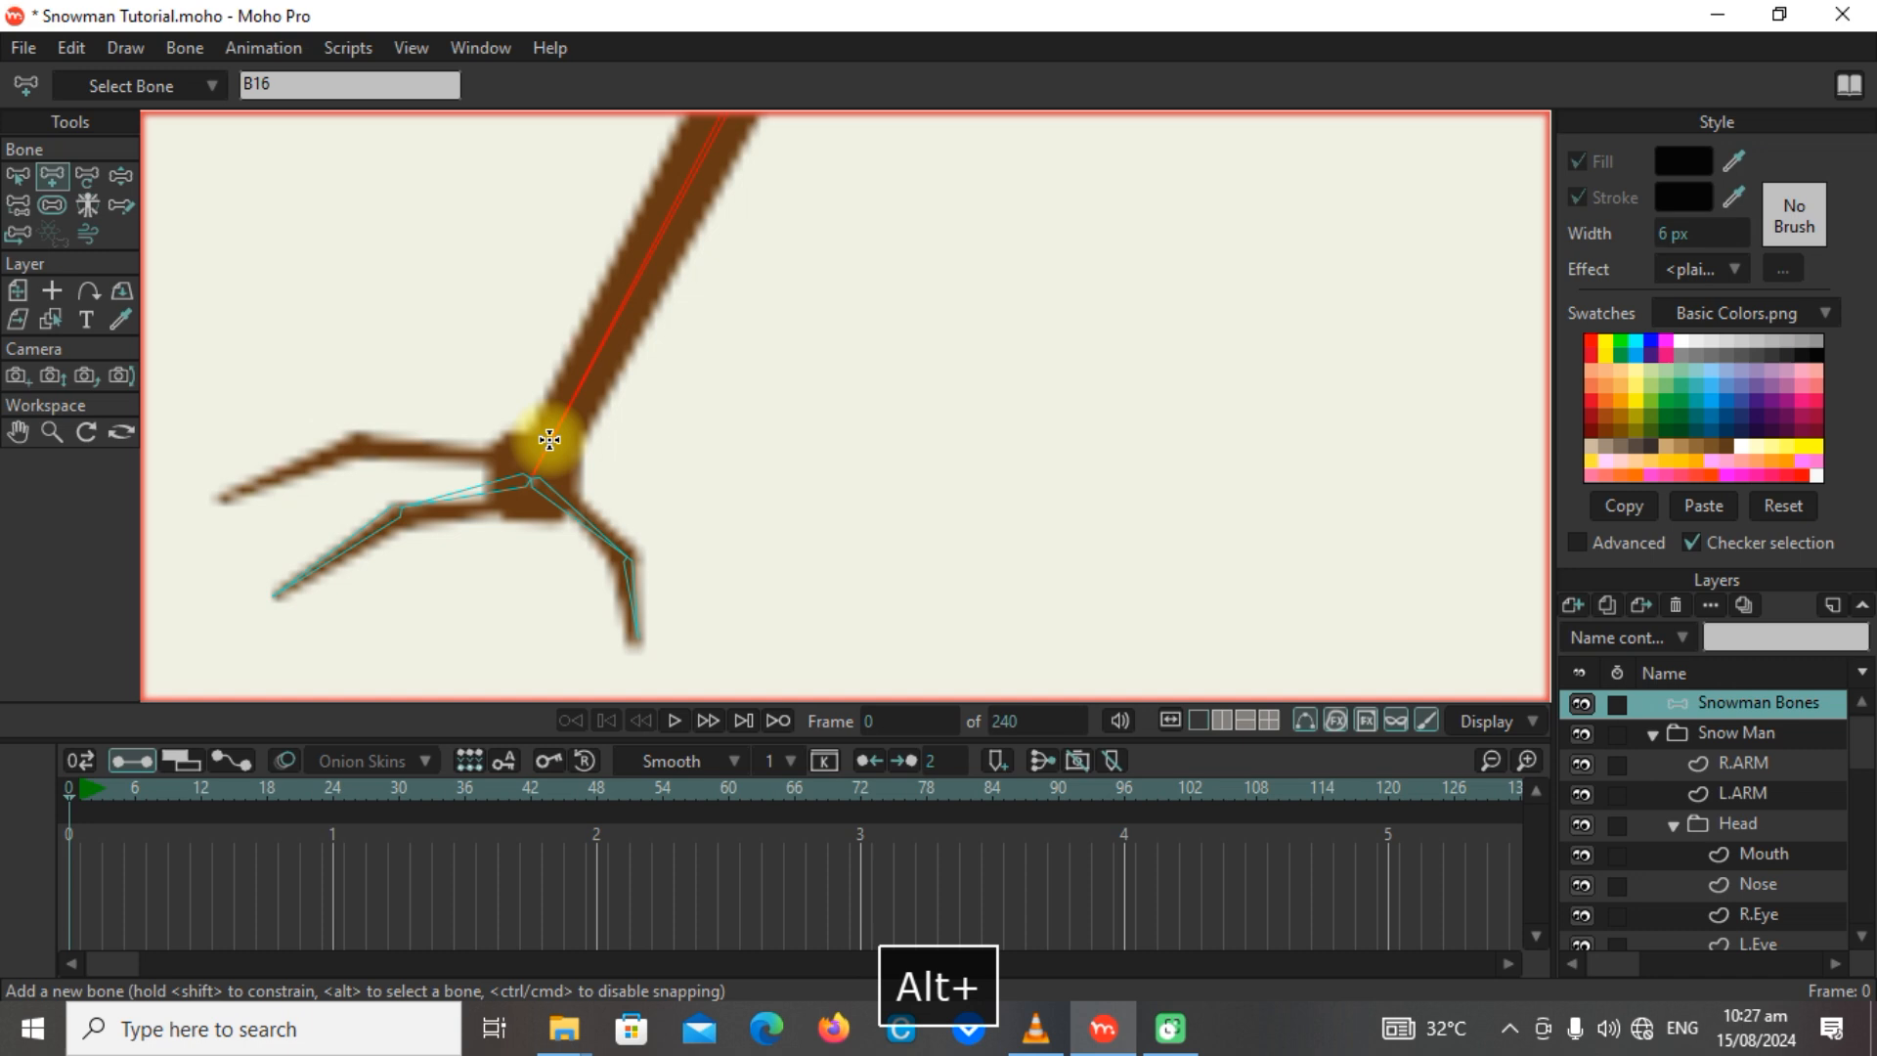
left_click_drag(548, 443, 358, 441)
left_click_drag(359, 442, 251, 486)
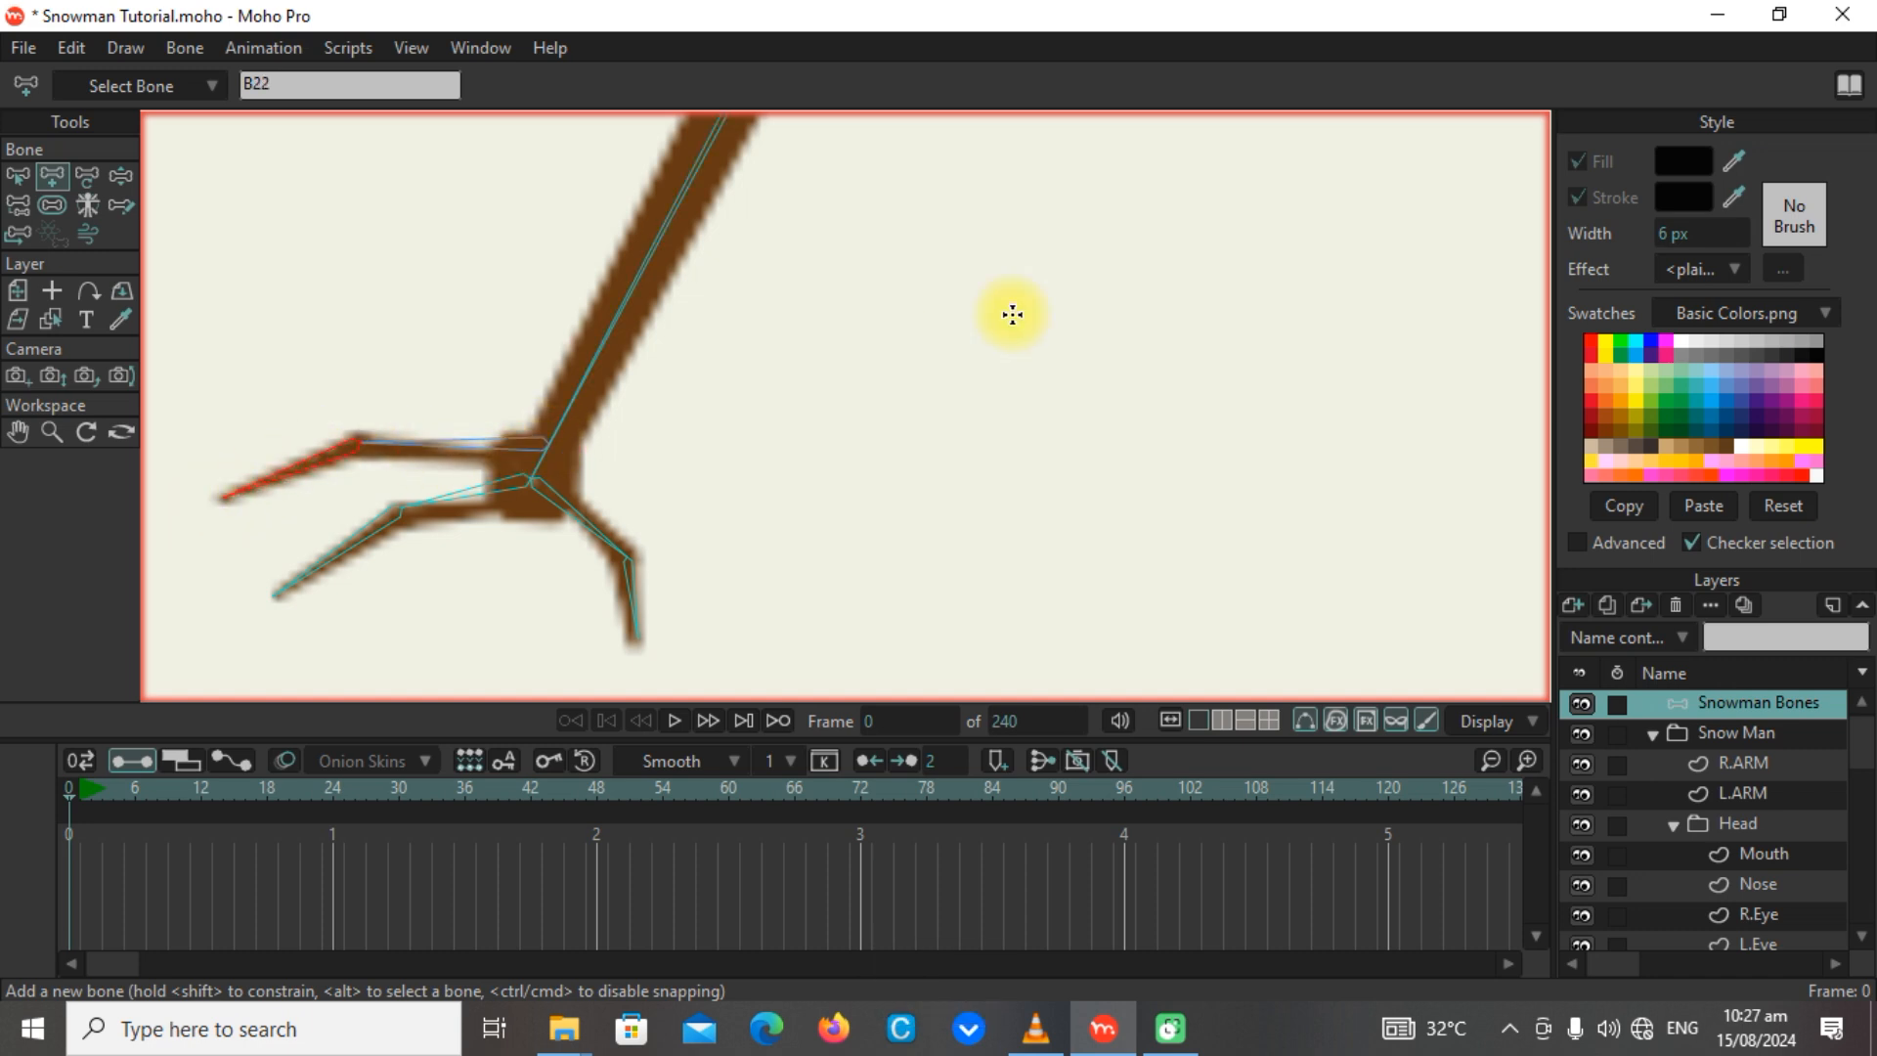
scroll(1007, 322, "down", 7)
right_click(1173, 477, "alt")
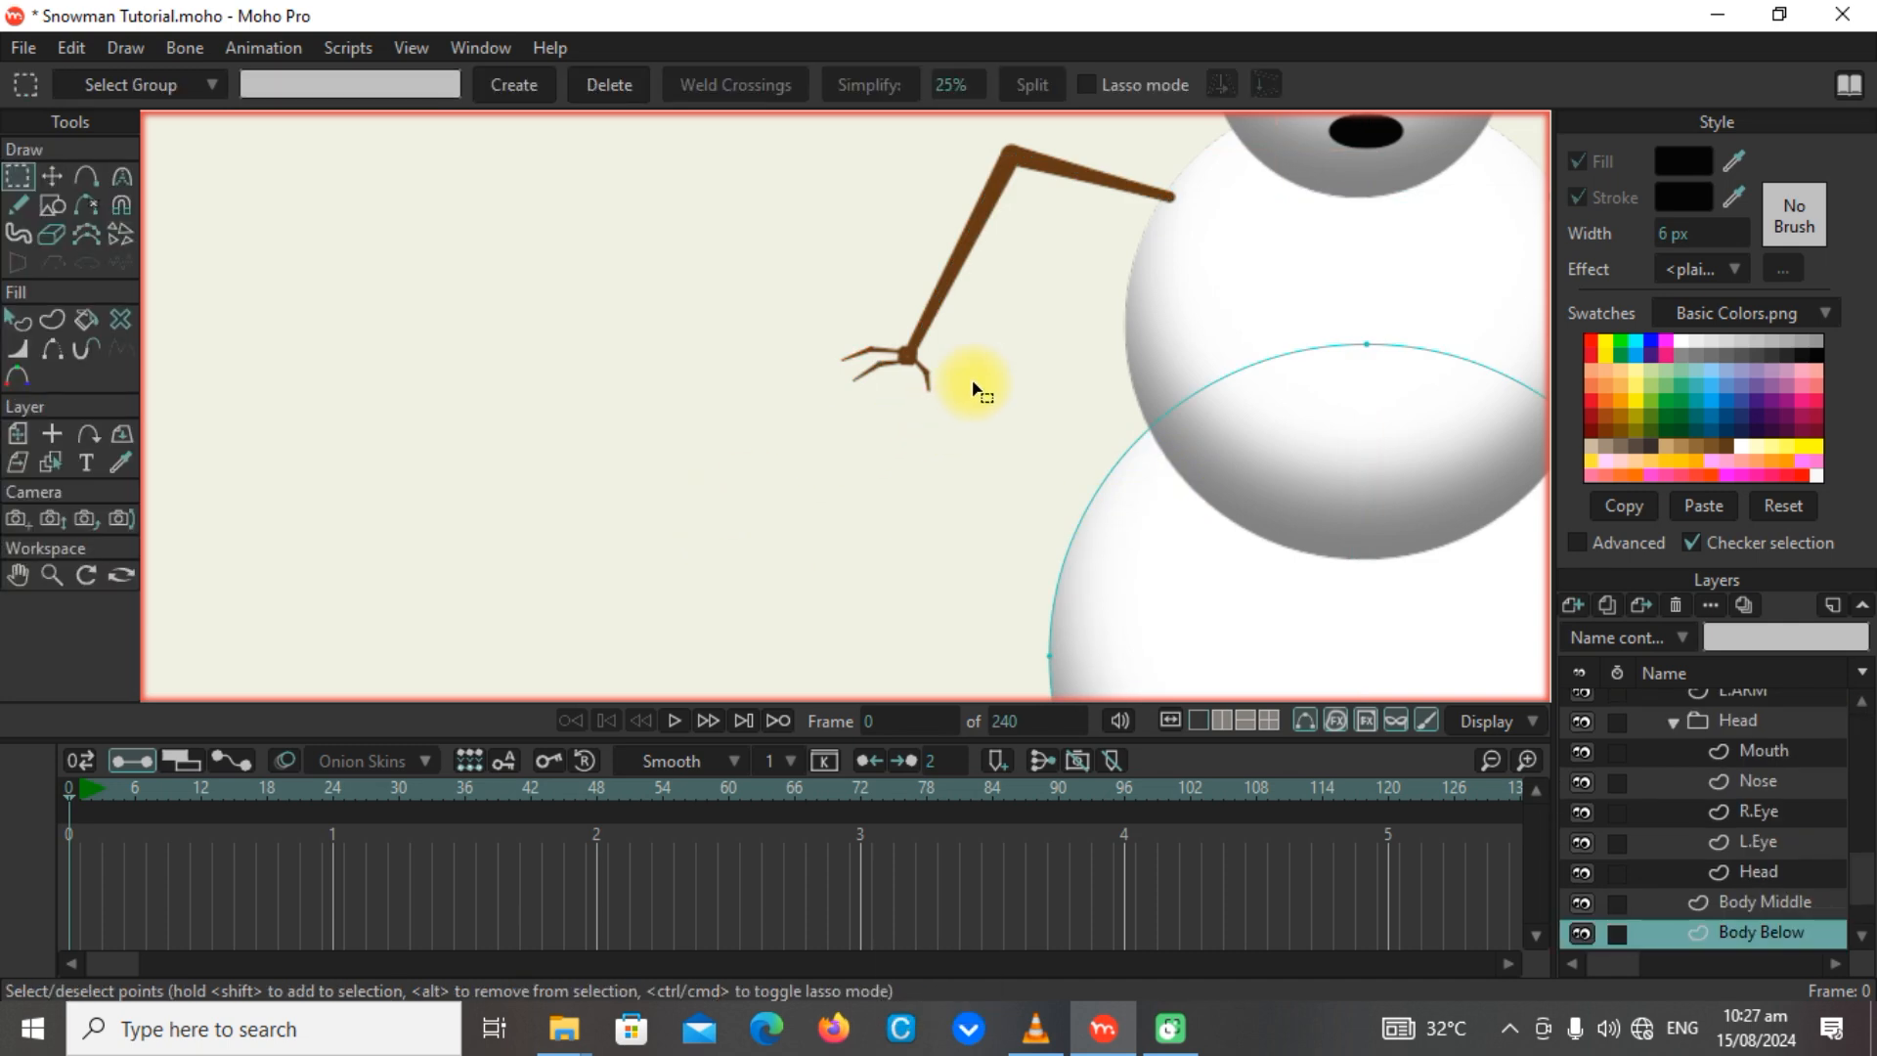
scroll(1768, 843, "up", 3)
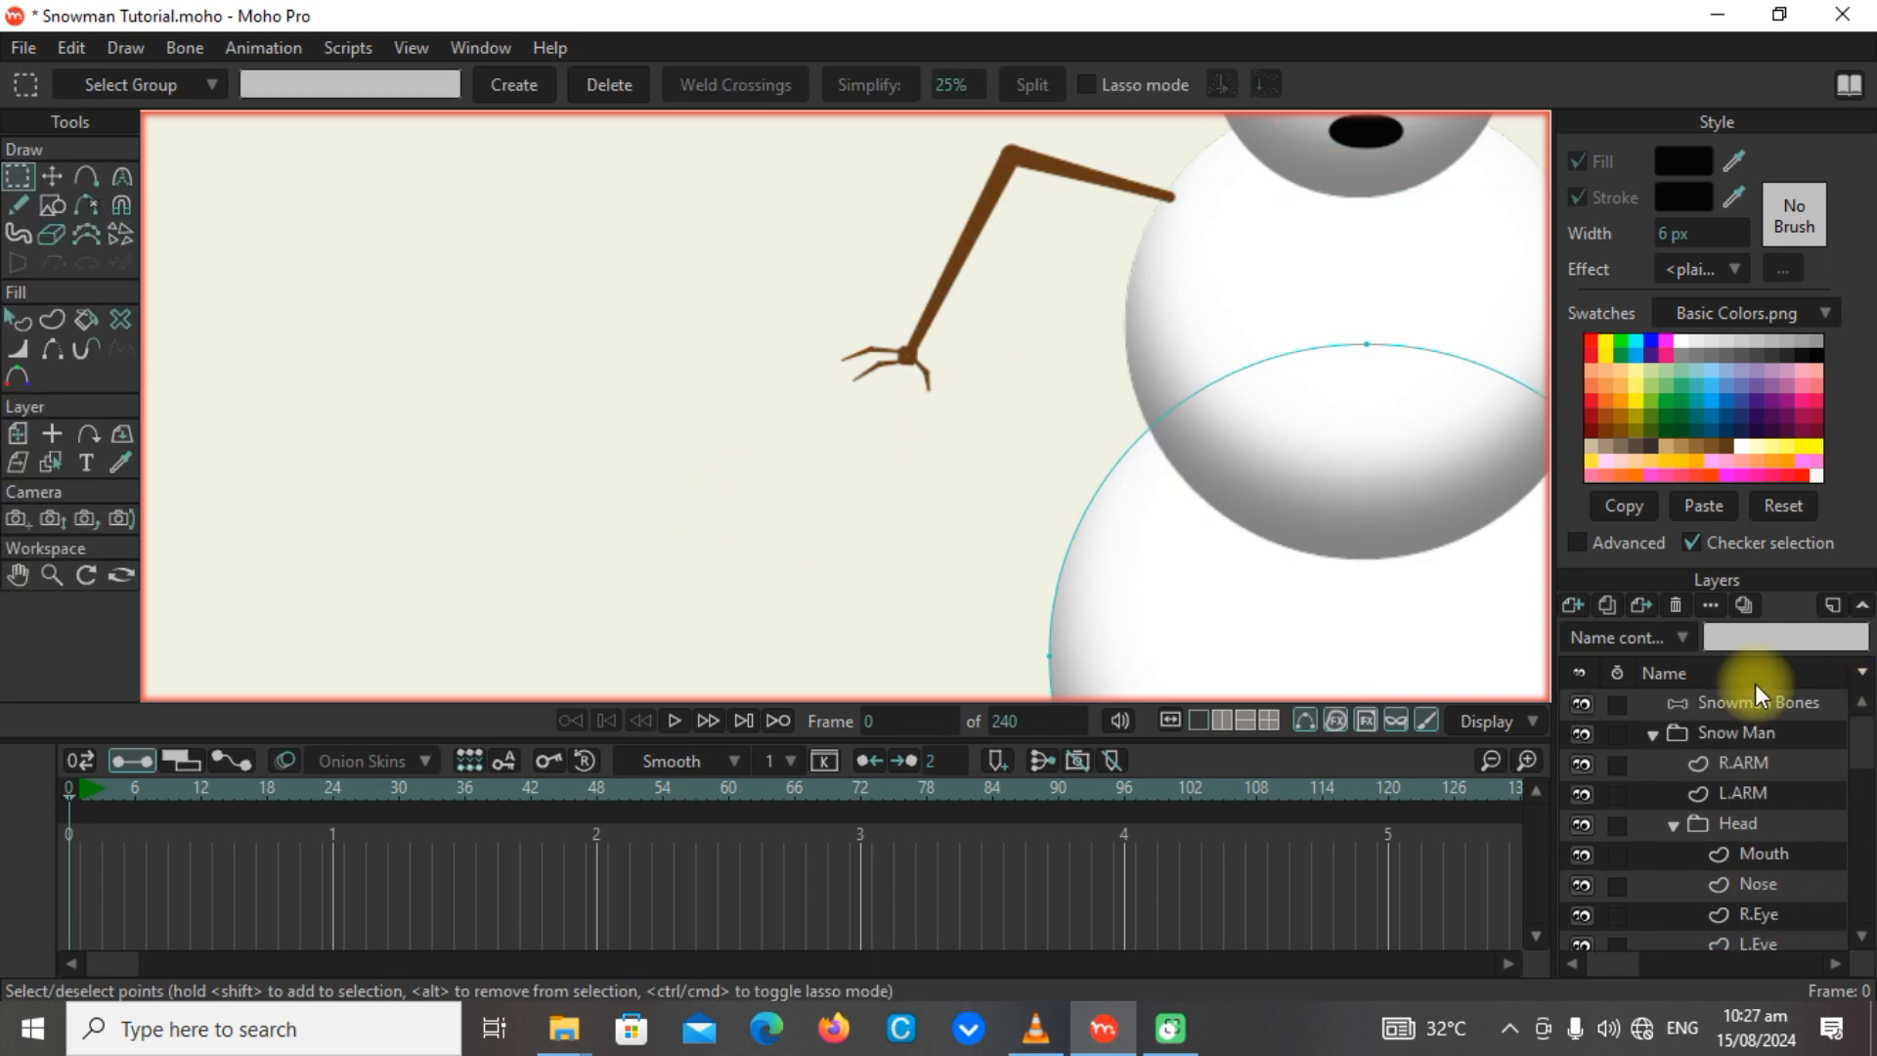
left_click(1757, 702)
Select all bones on the Snowman Bones layer and set their bone strength to 0.
scroll(1354, 390, "down", 3)
left_click_drag(1354, 389, 921, 396)
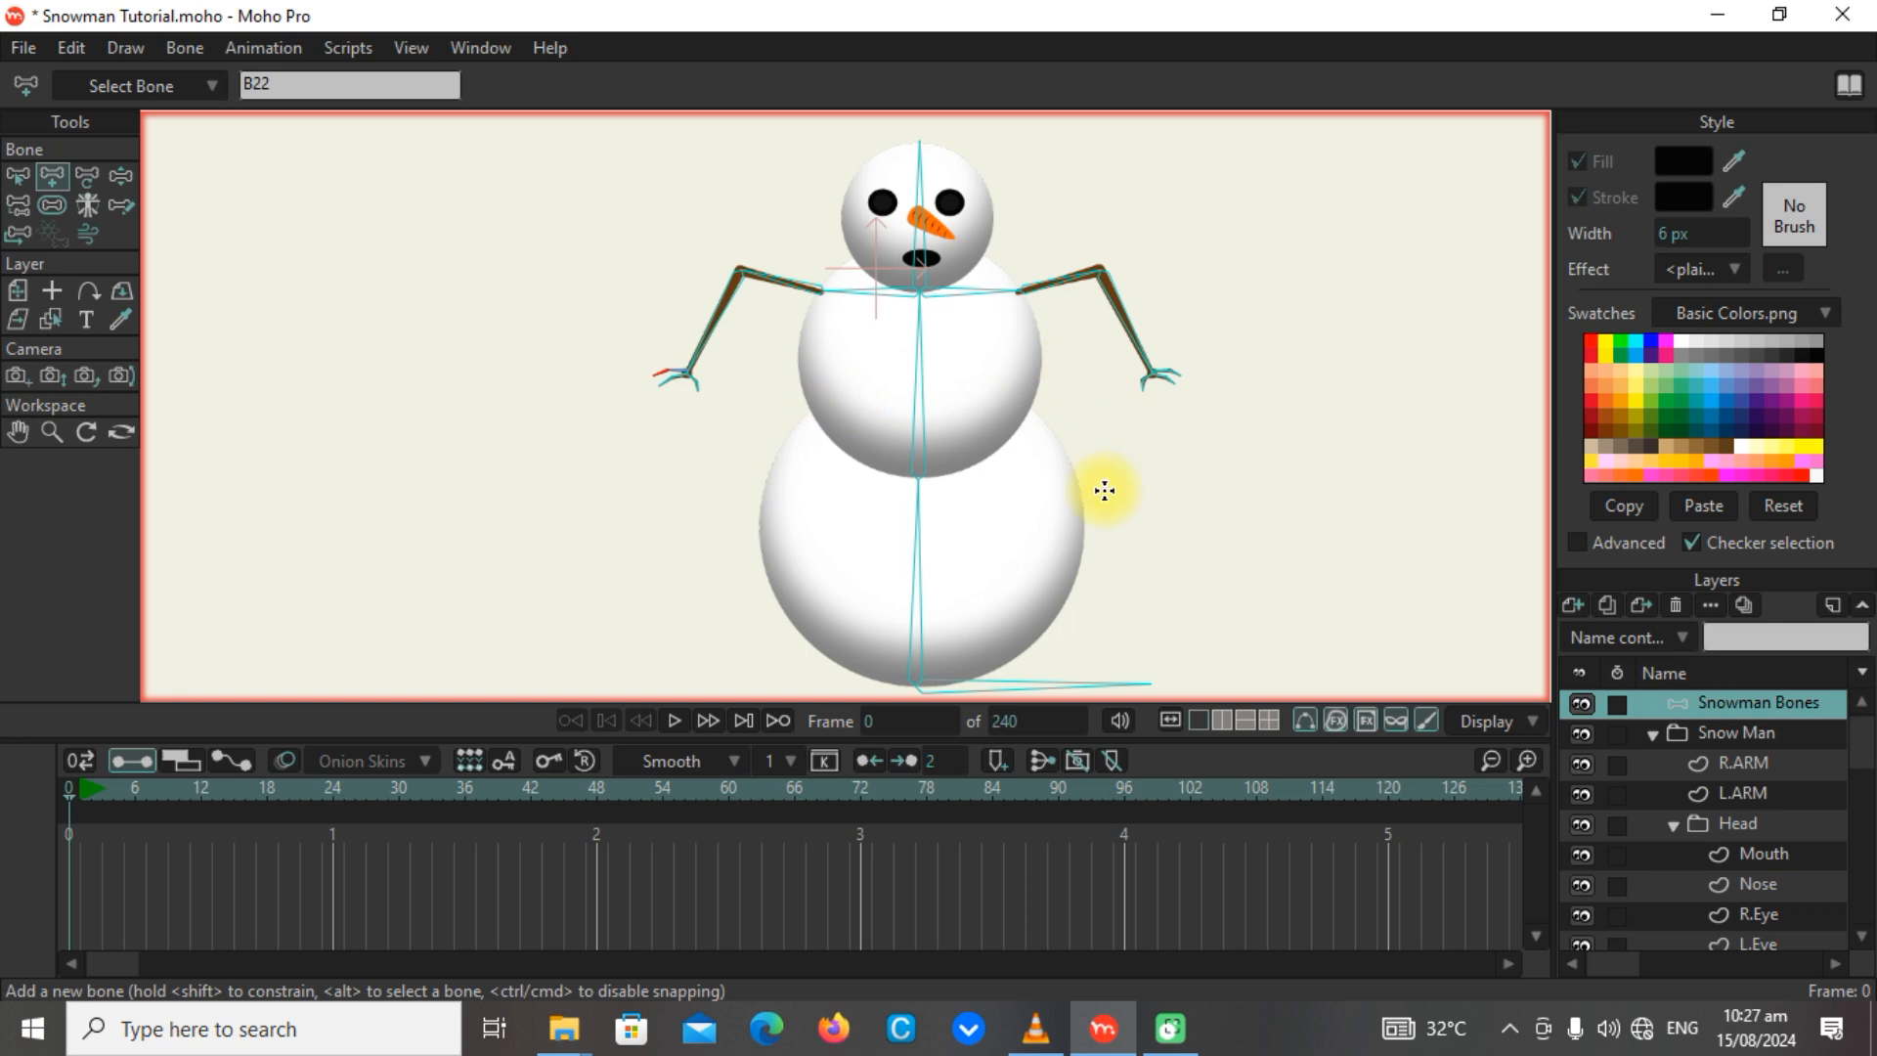
scroll(1100, 490, "down", 1)
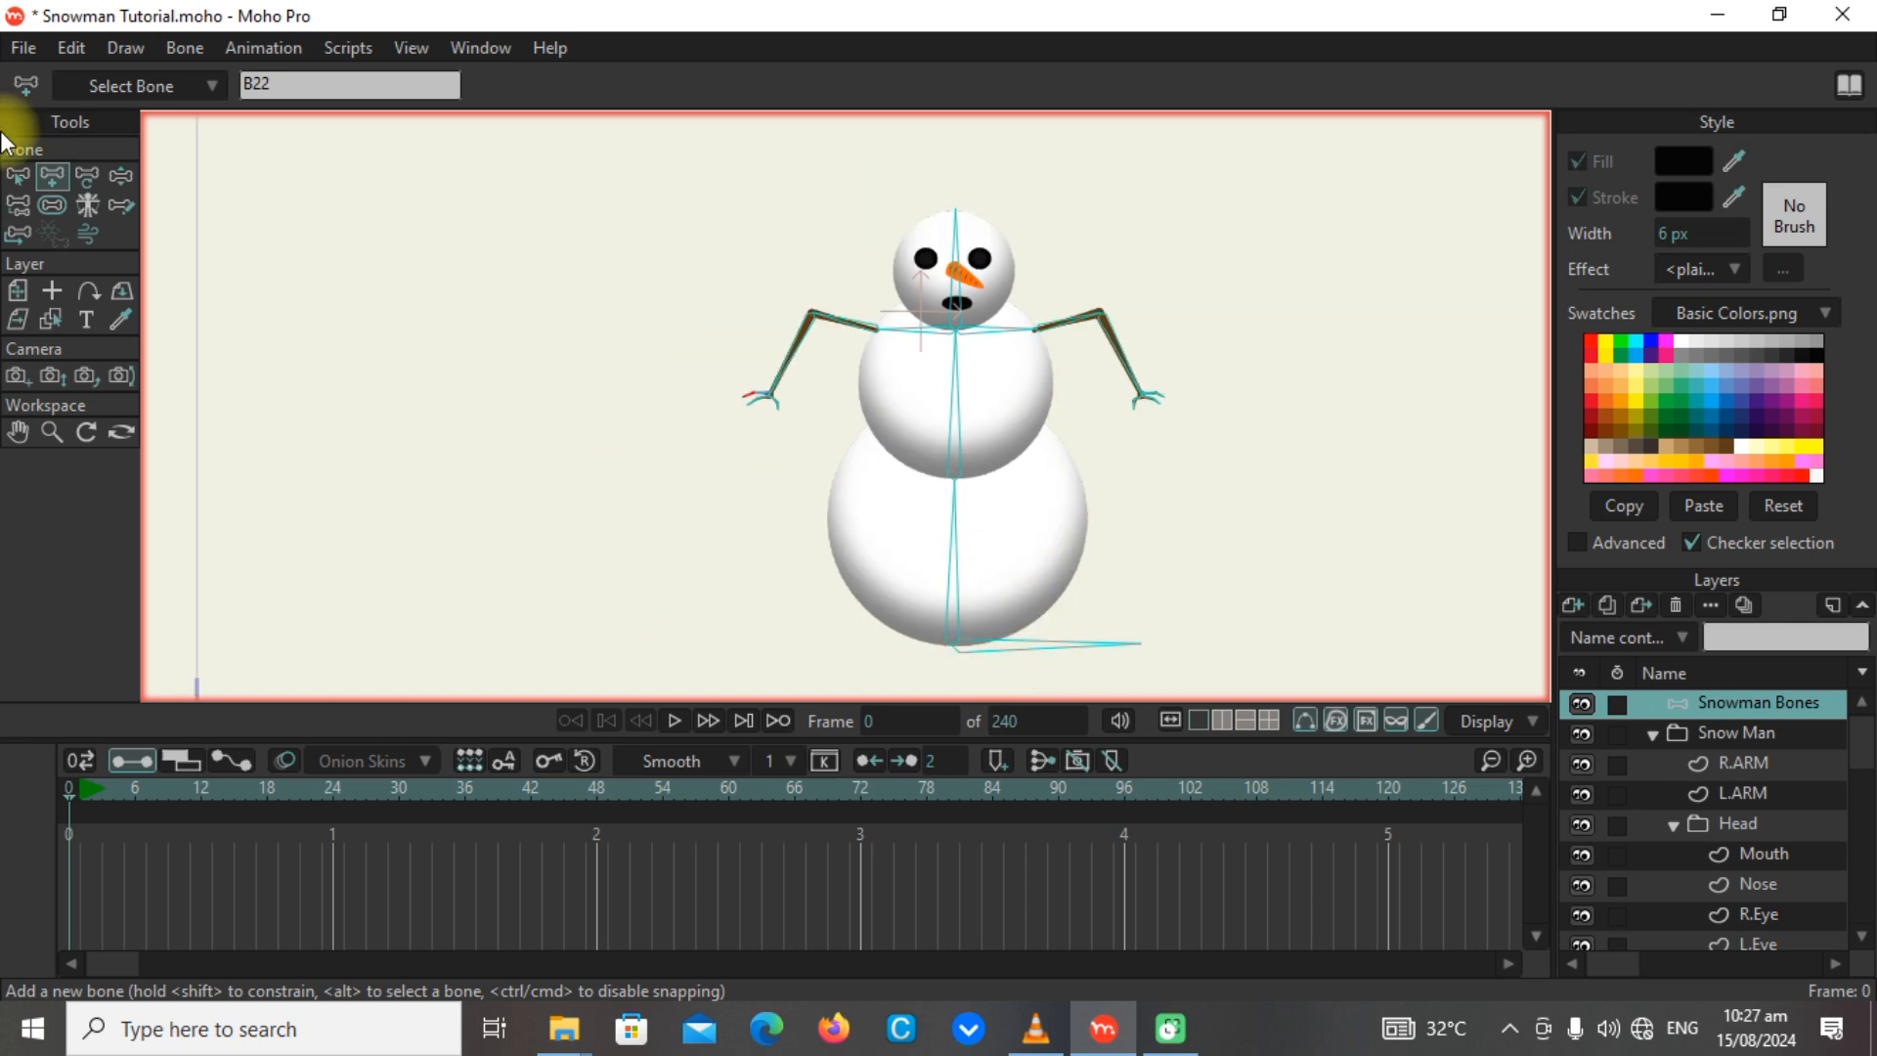
left_click(52, 206)
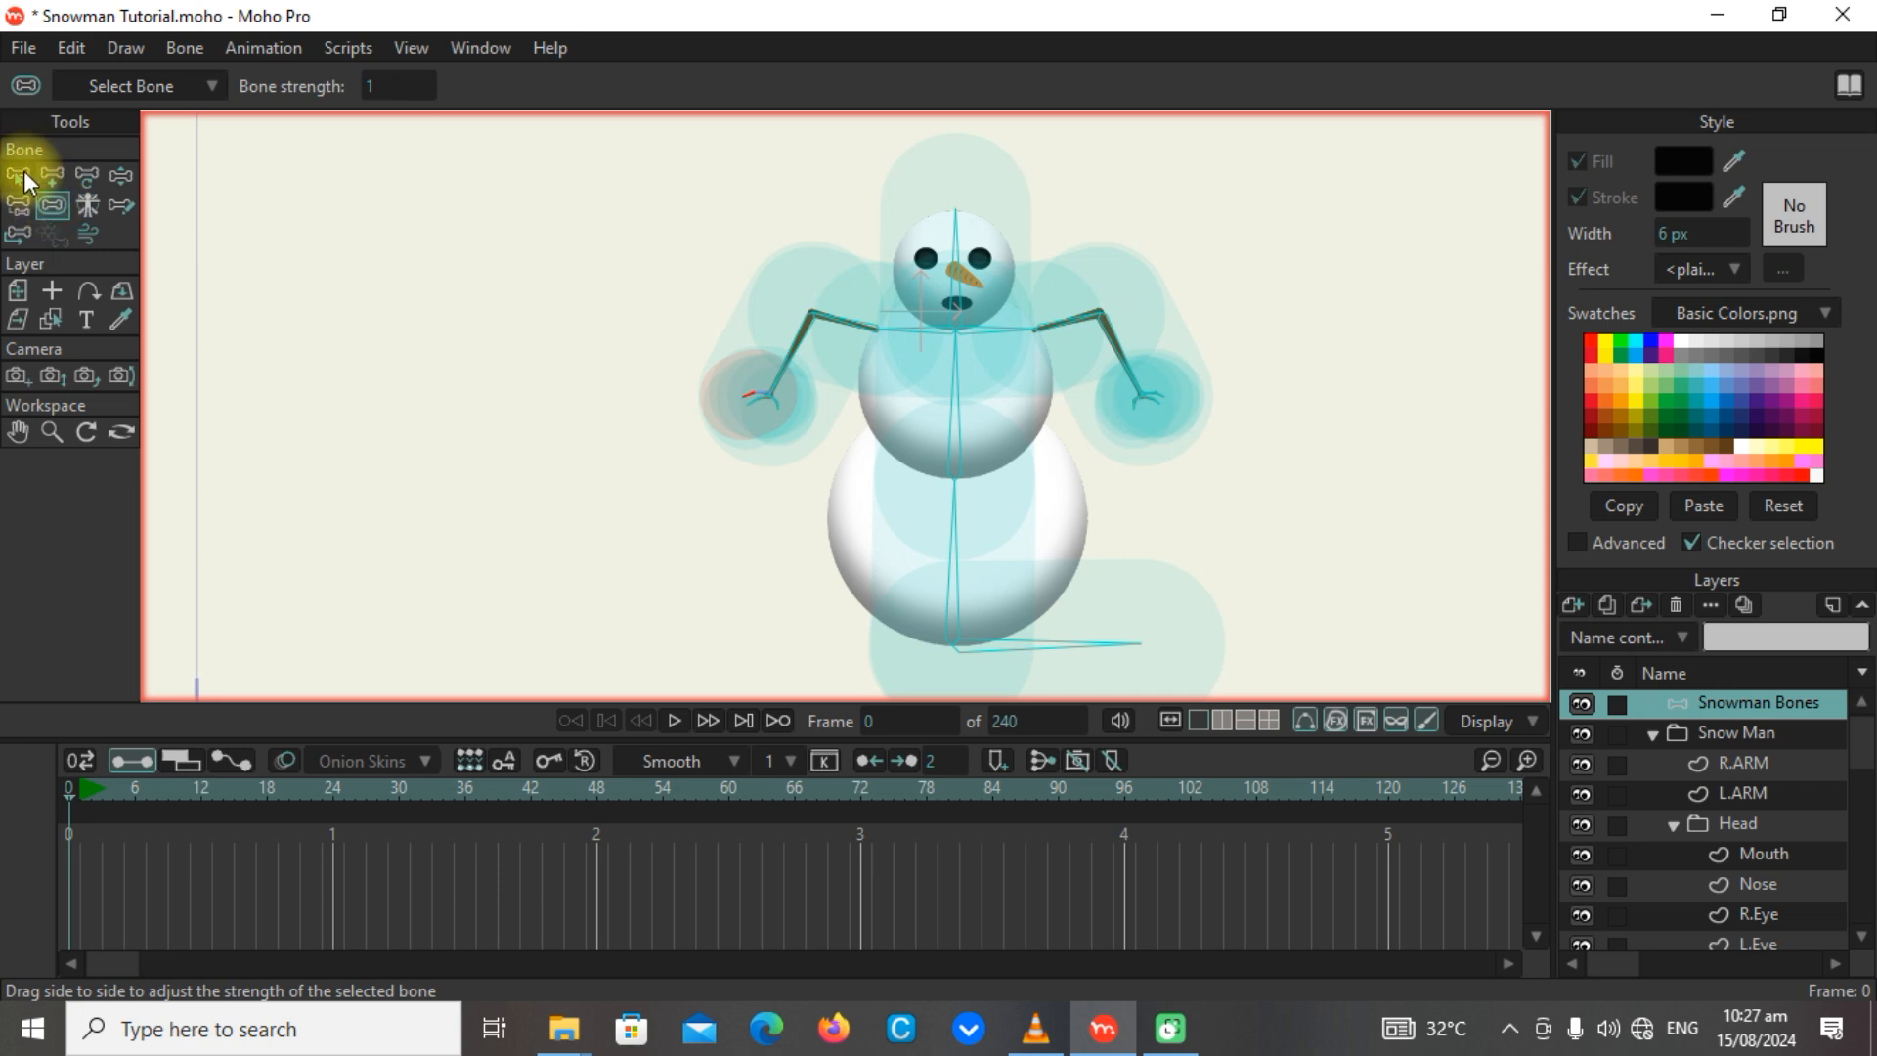
left_click(20, 176)
left_click_drag(650, 176, 1296, 698)
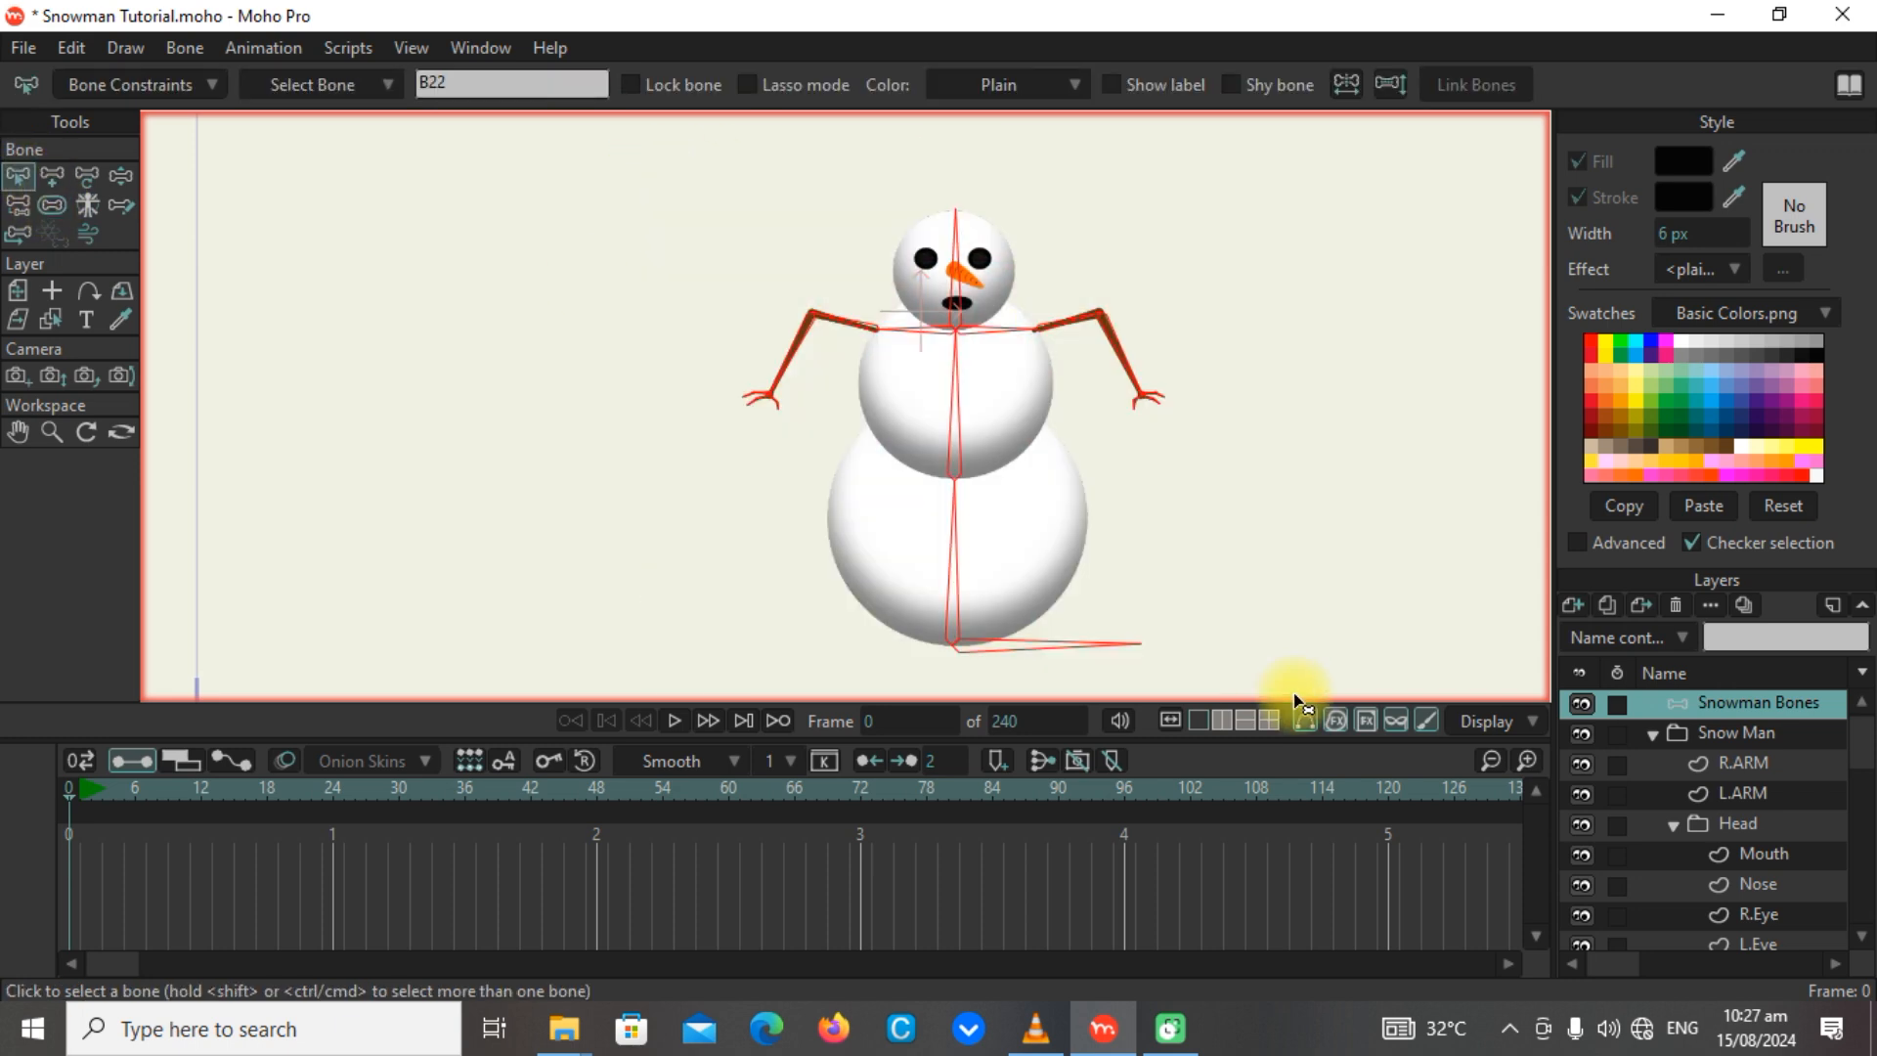
left_click(53, 204)
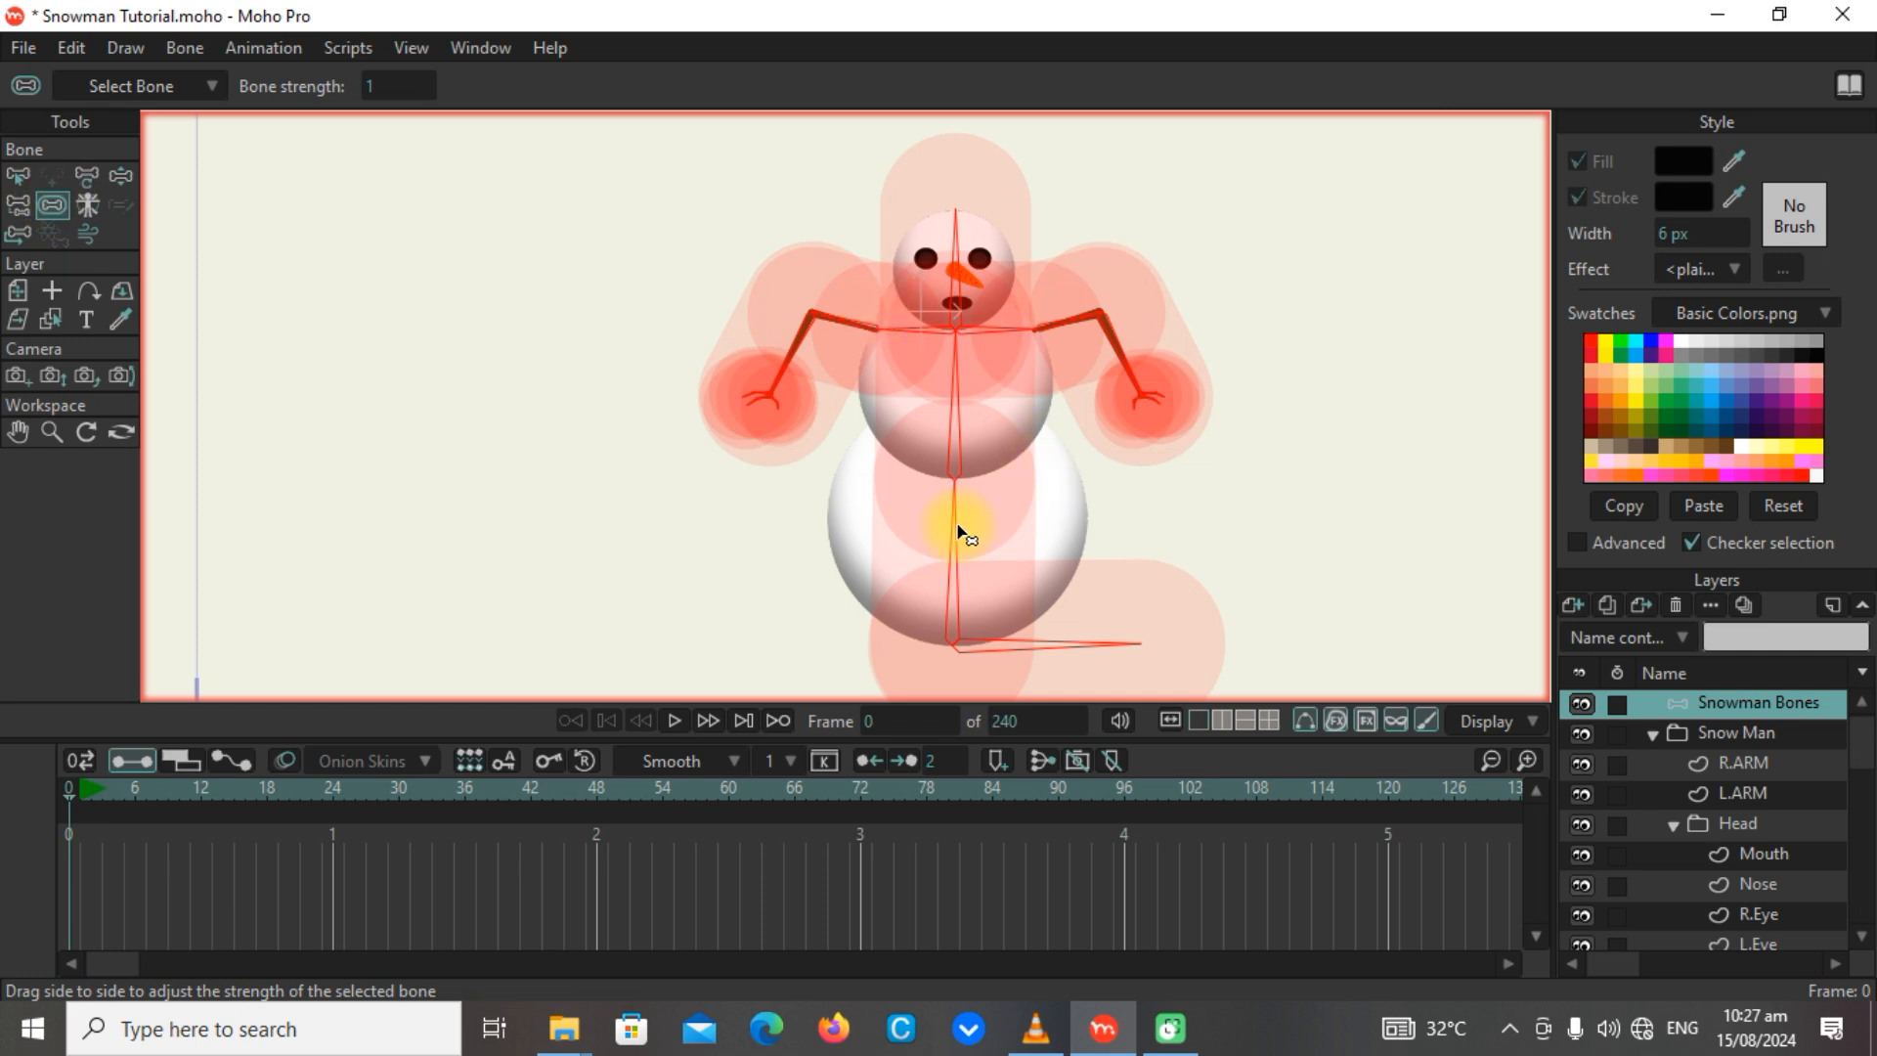
left_click_drag(958, 532, 477, 594)
Test the rig by moving the middle body bone and one arm chain with the Manipulate Bones tool, before returning to bone selection.
scroll(1006, 428, "down", 2)
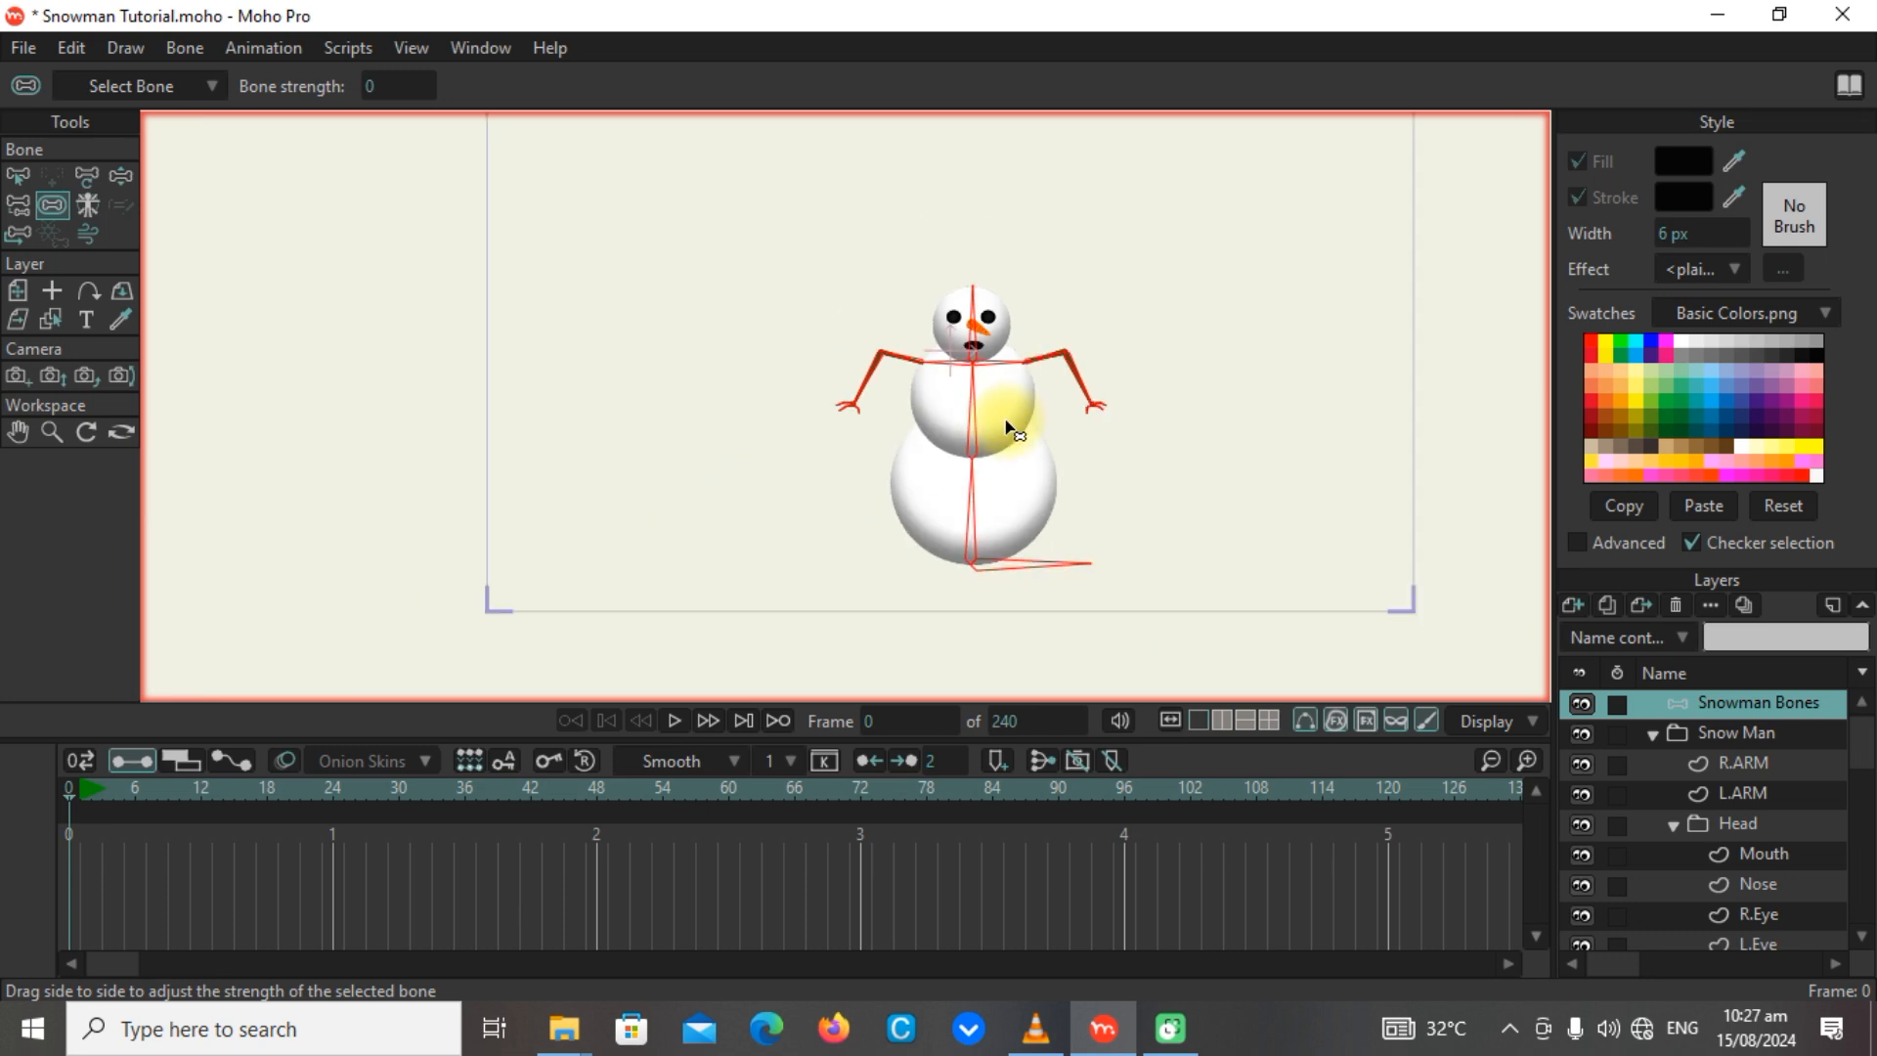
scroll(1006, 428, "down", 1)
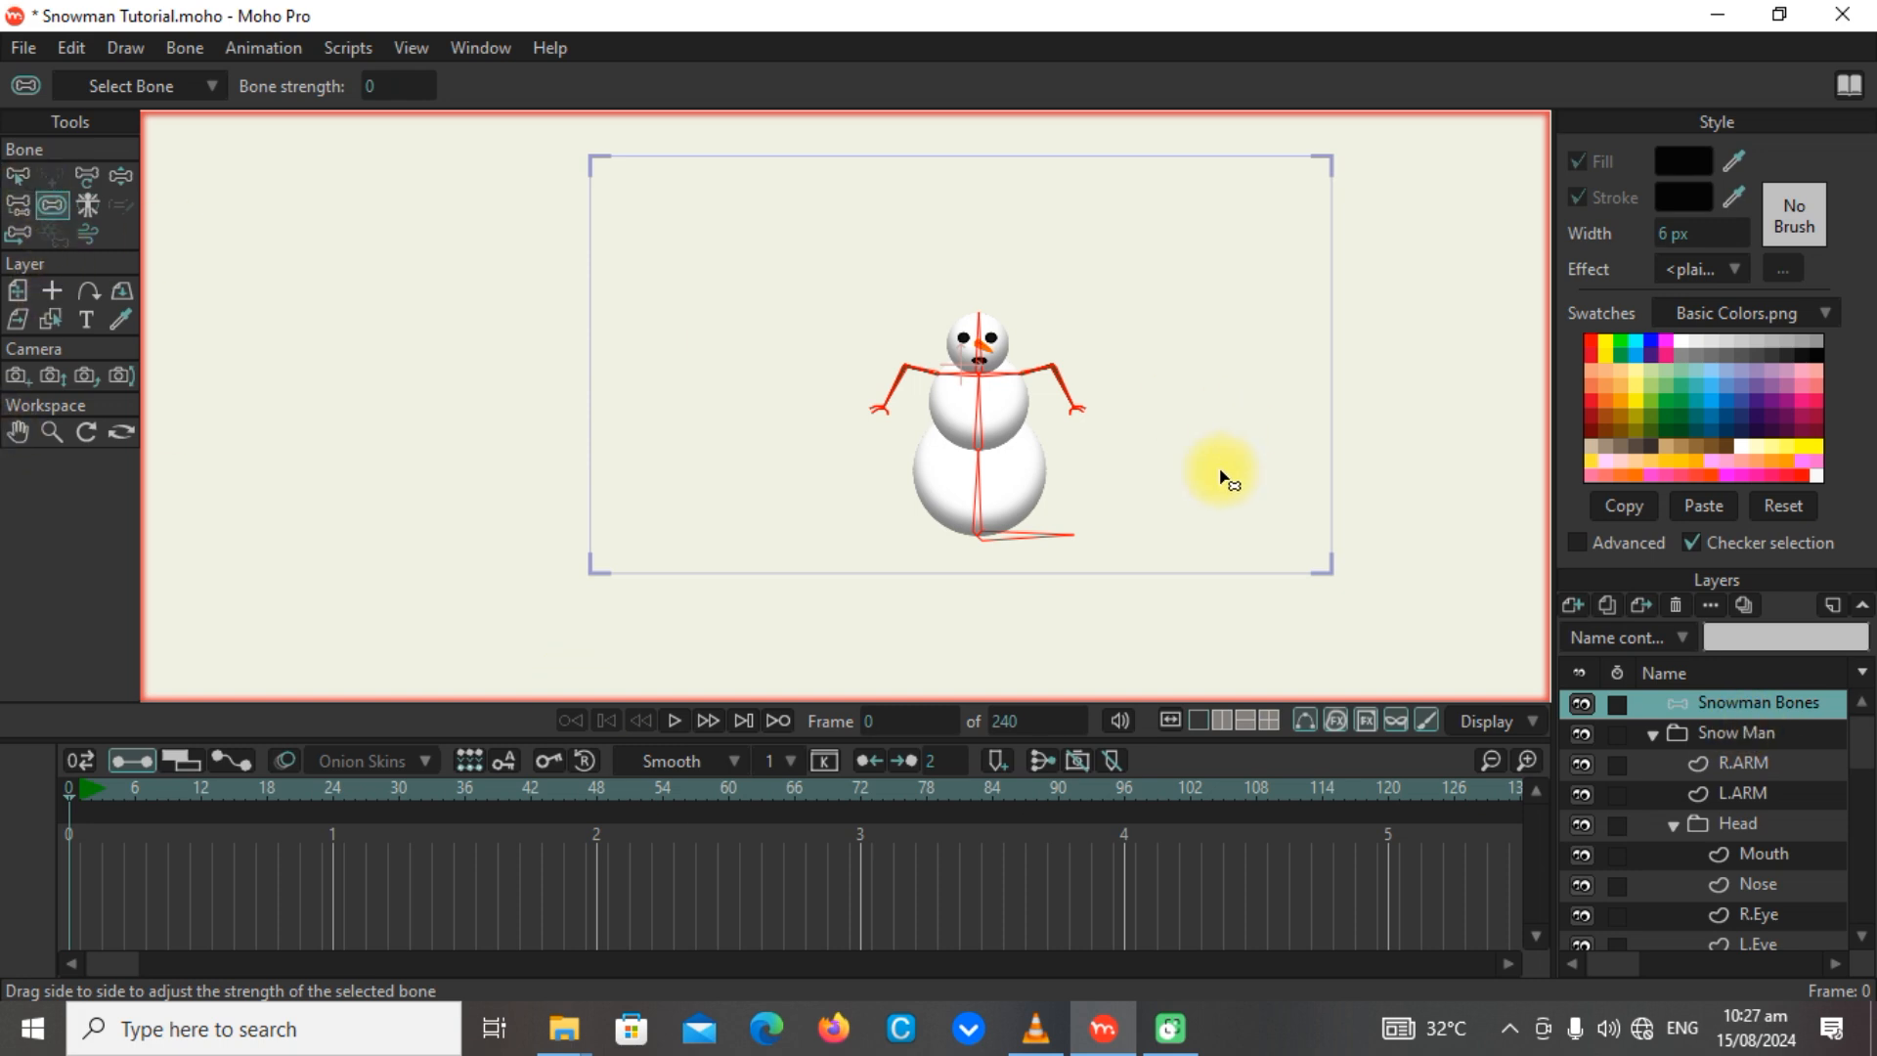
left_click(120, 175)
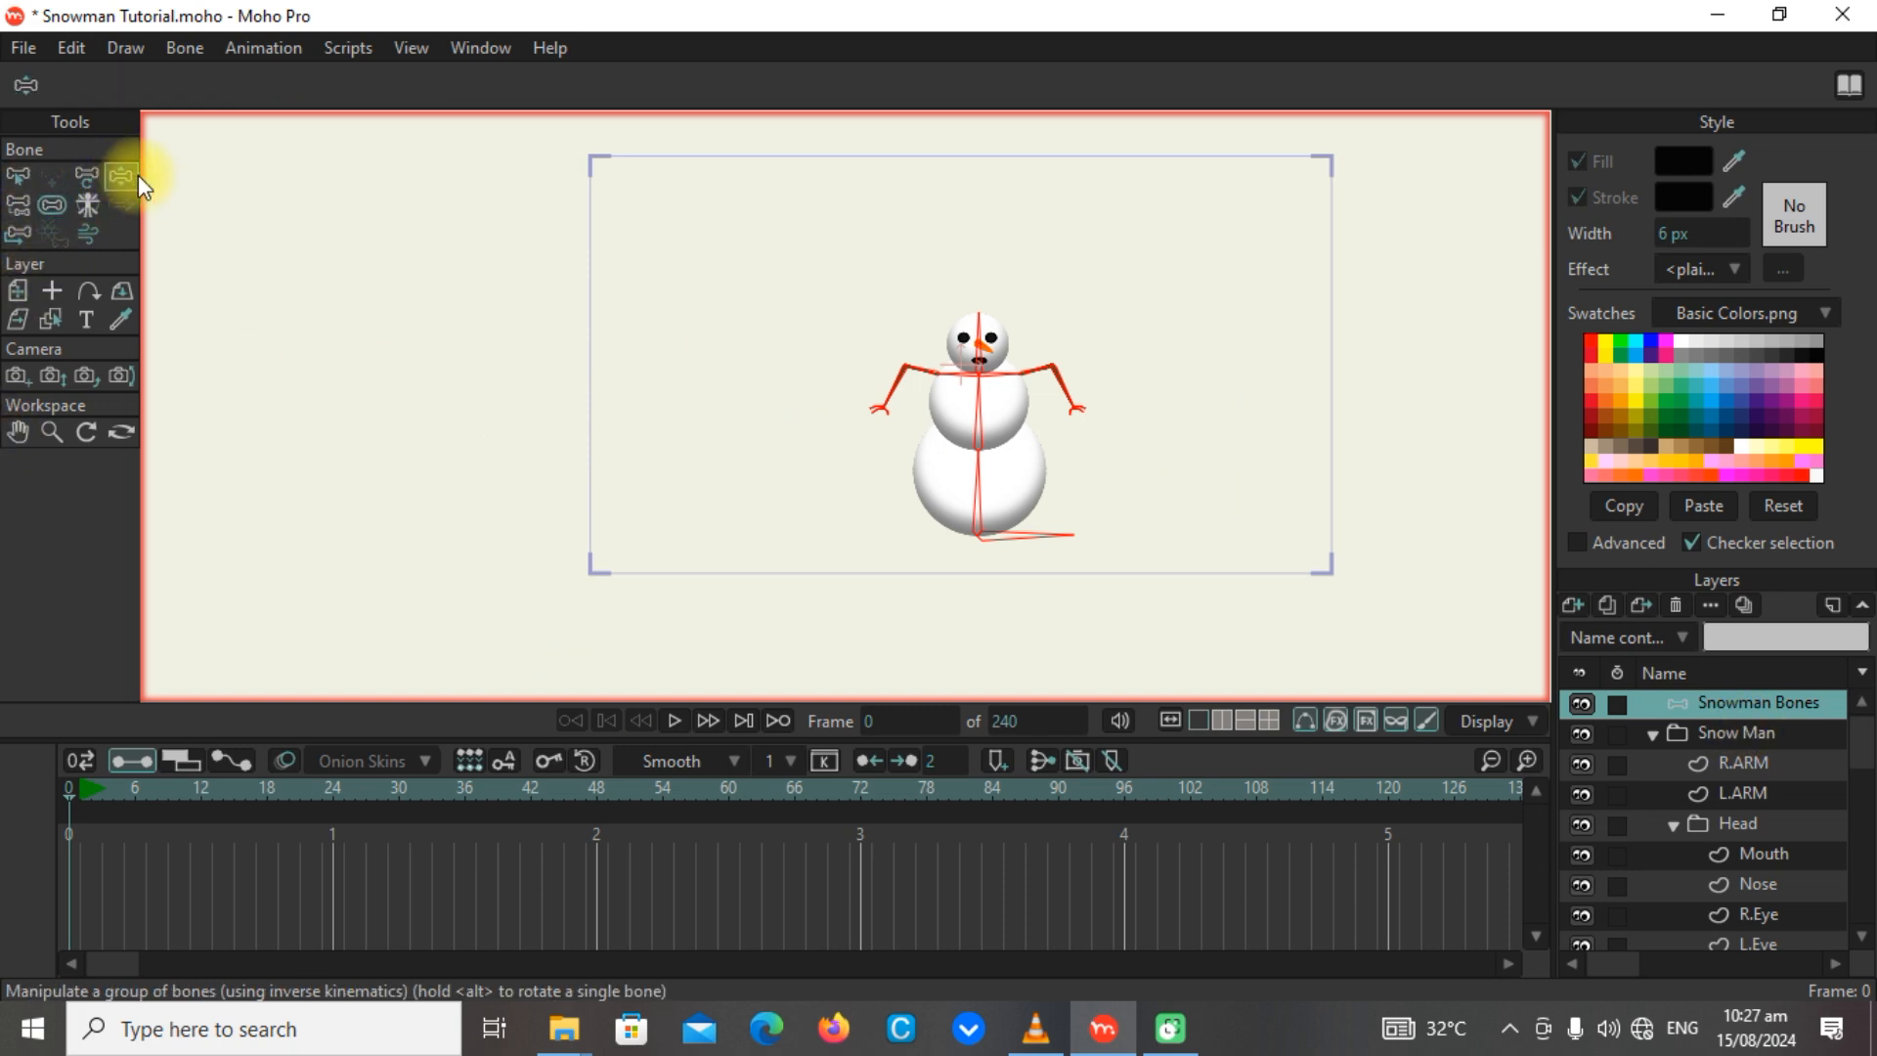
left_click(931, 503)
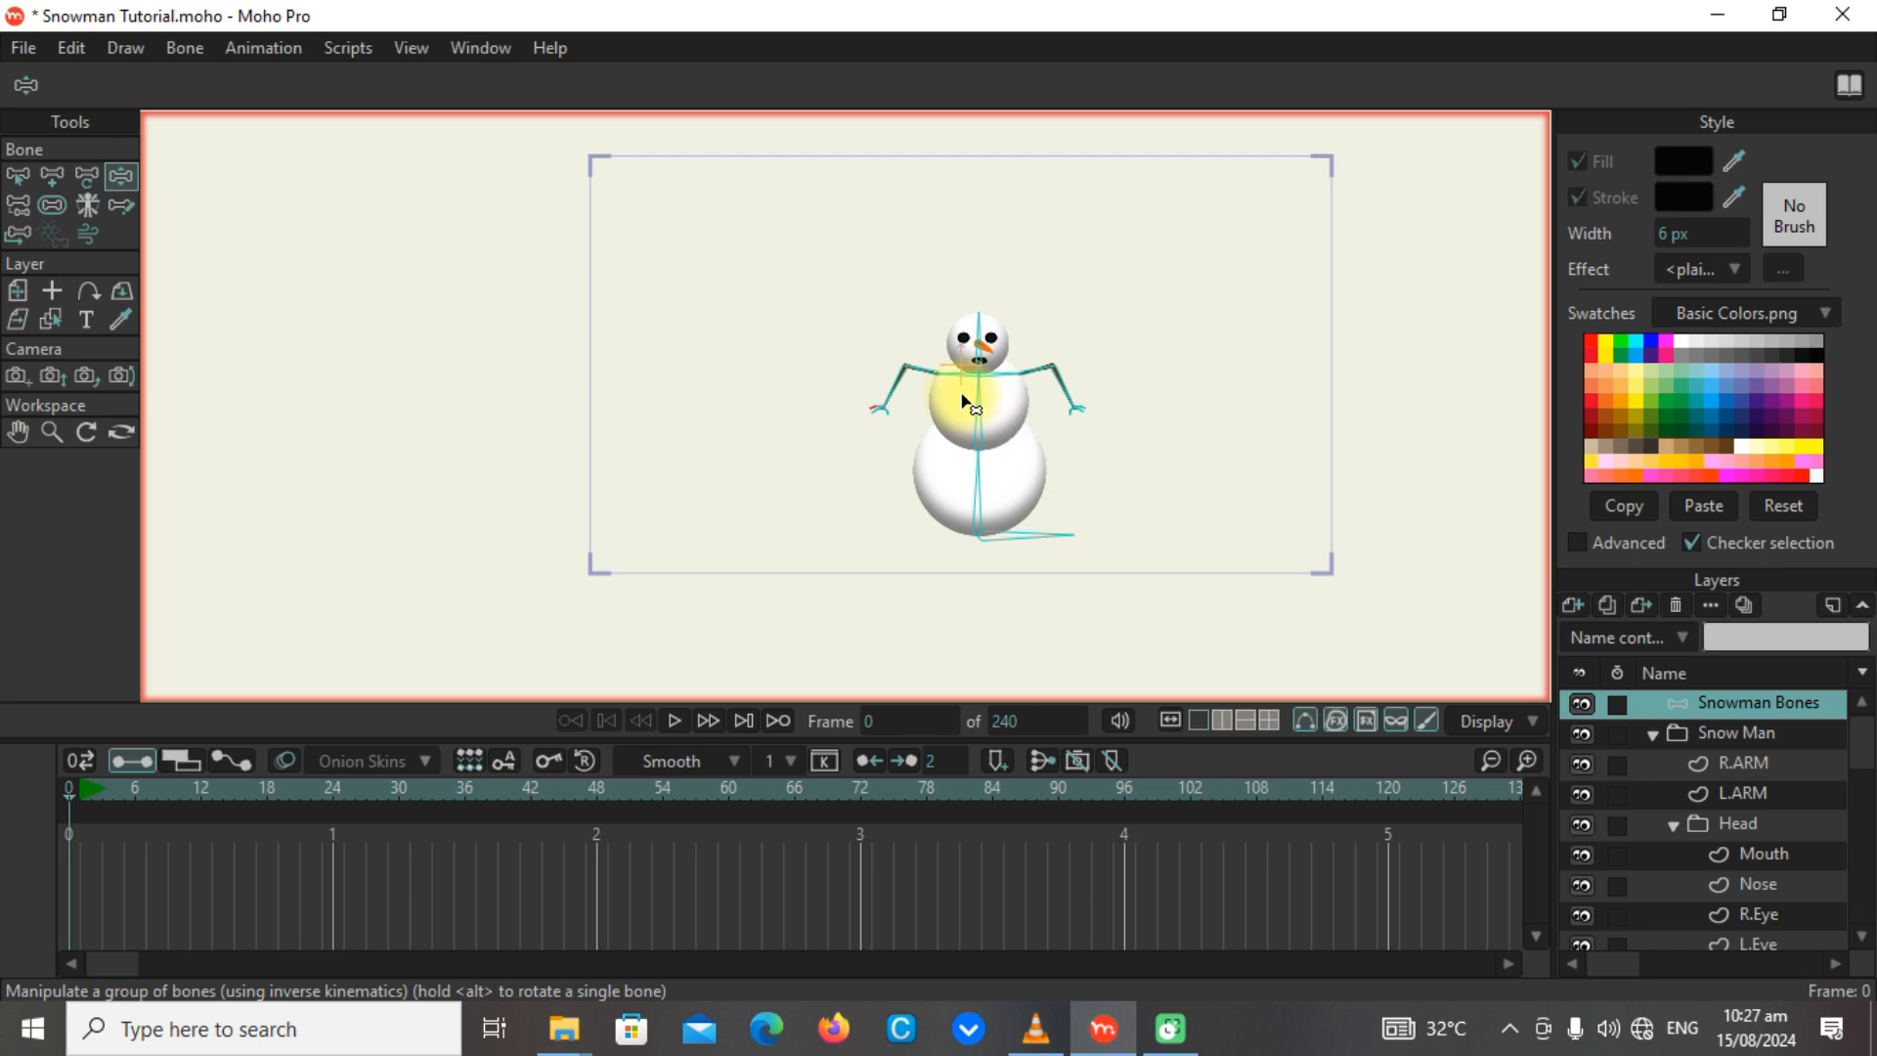
left_click_drag(963, 400, 1007, 179)
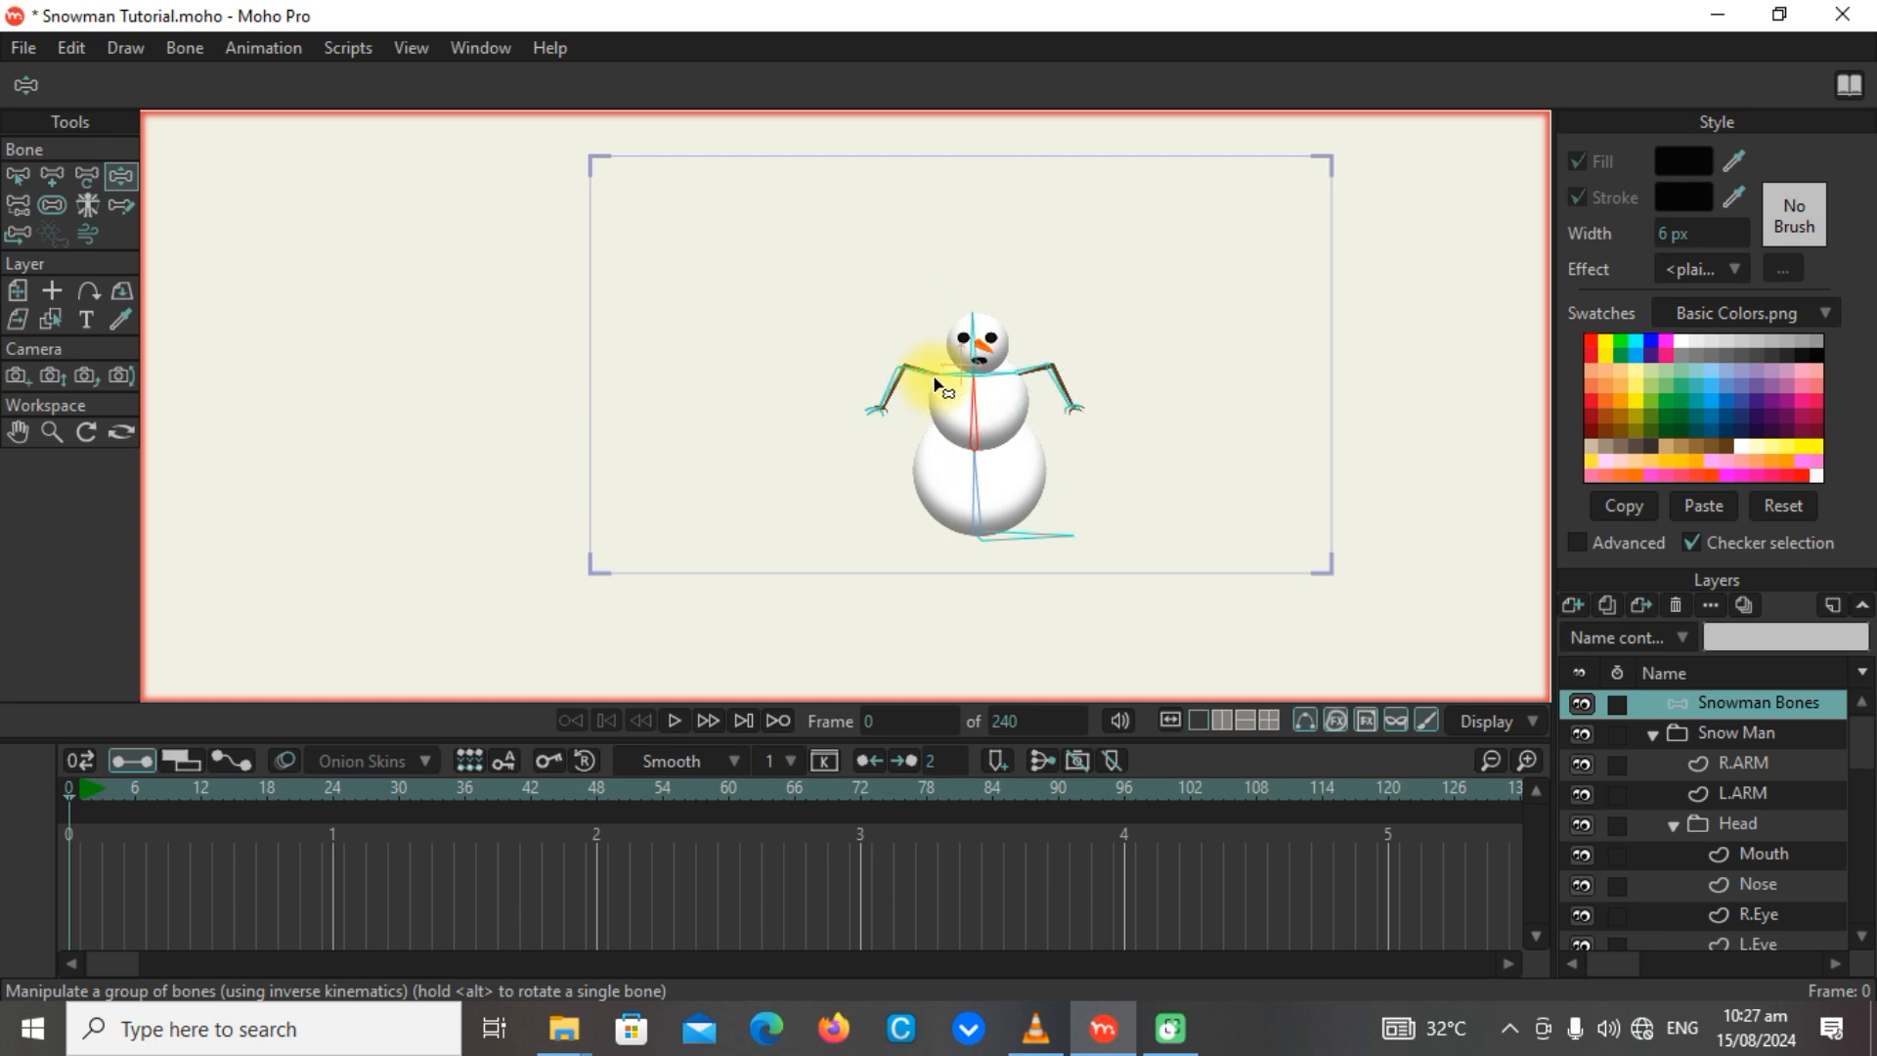
scroll(936, 383, "up", 5)
left_click_drag(976, 385, 616, 427)
scroll(691, 372, "up", 5)
scroll(691, 372, "up", 2)
scroll(780, 524, "down", 6)
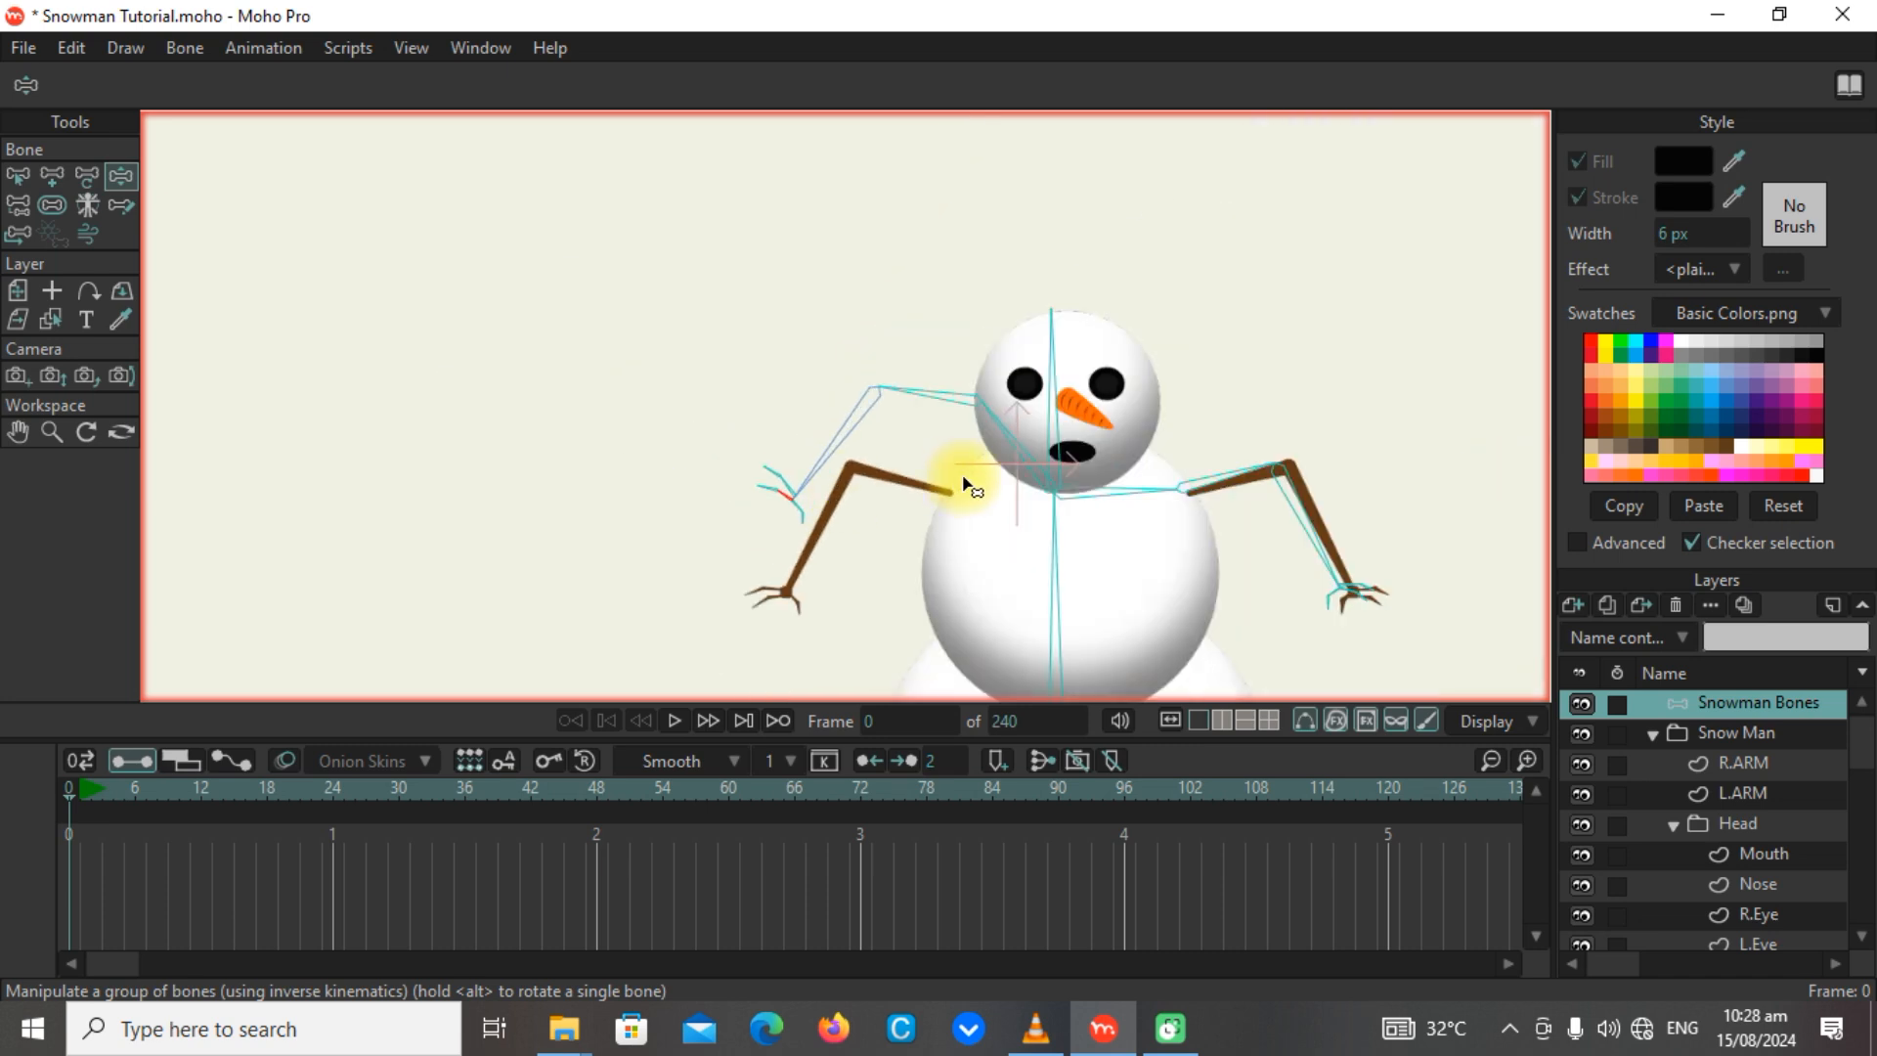
scroll(968, 486, "down", 3)
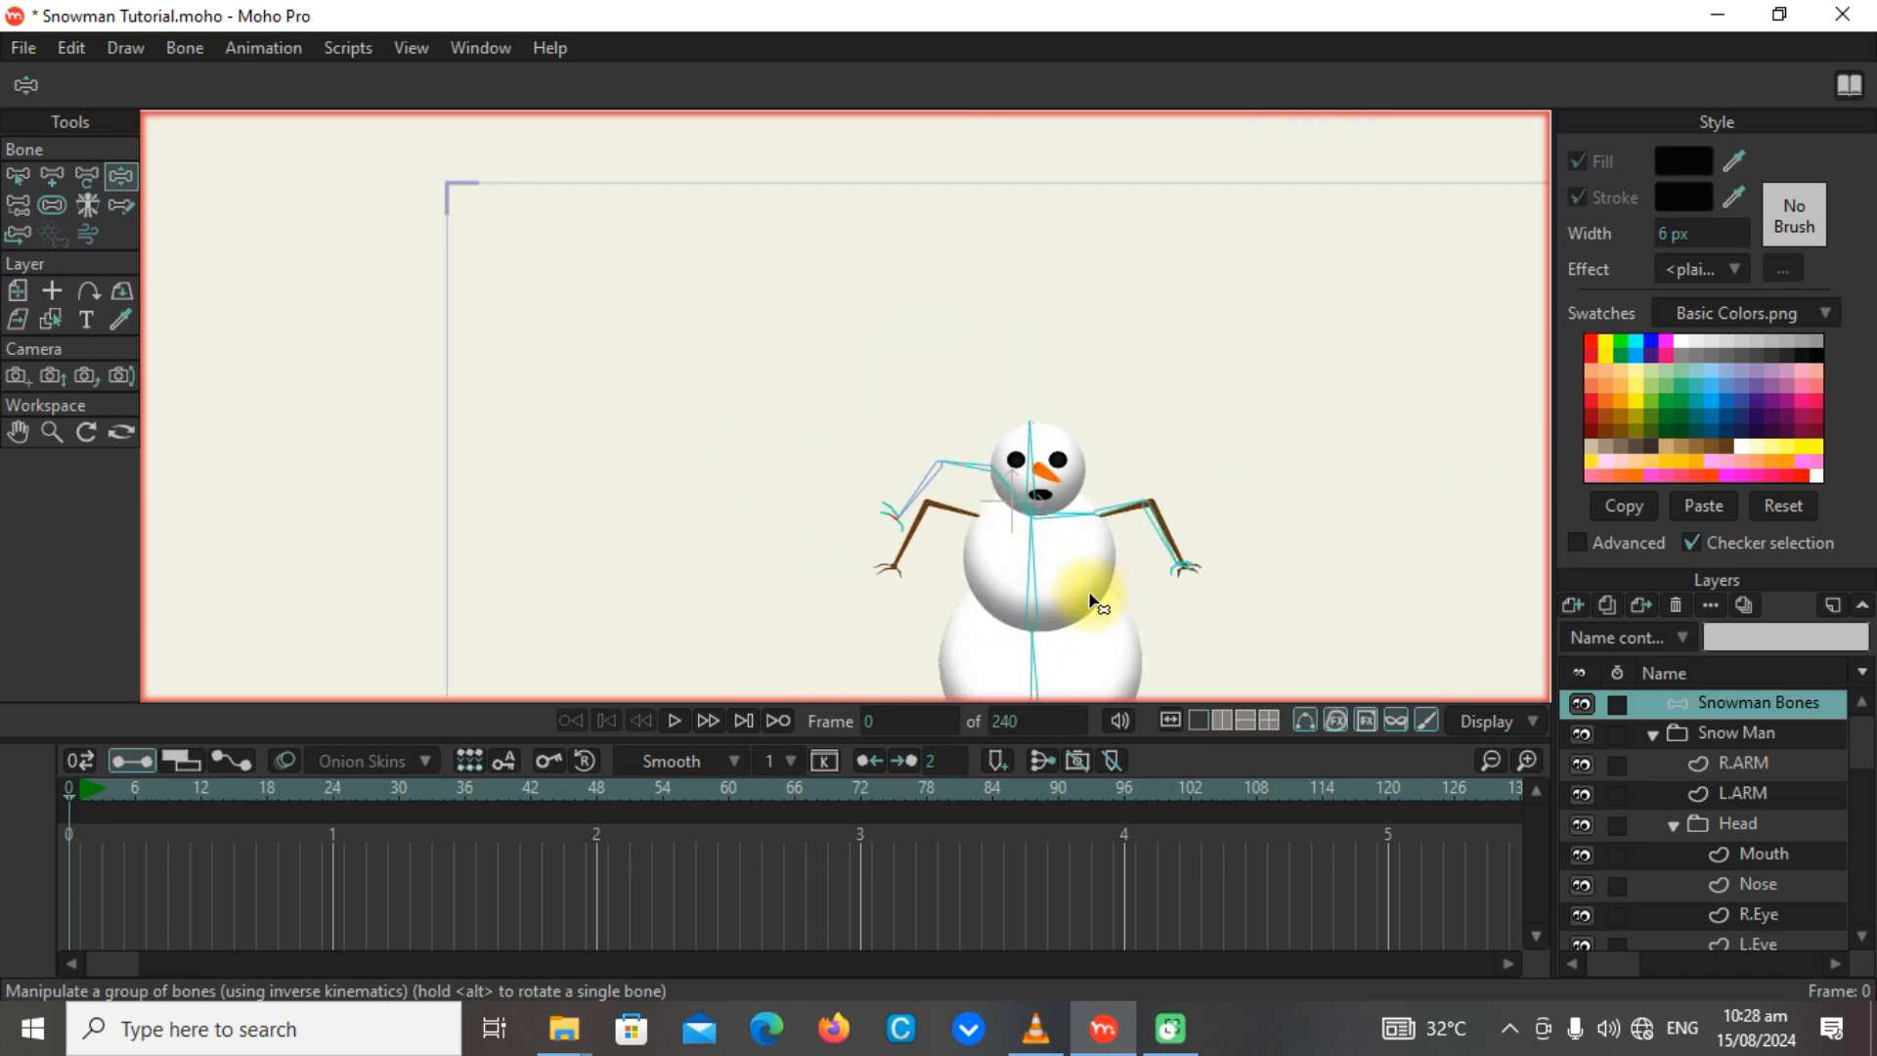
left_click(26, 172)
Select all points of the lower body circle on the Body Below layer.
scroll(1424, 574, "down", 3)
left_click_drag(1332, 545, 1060, 441)
scroll(968, 533, "up", 2)
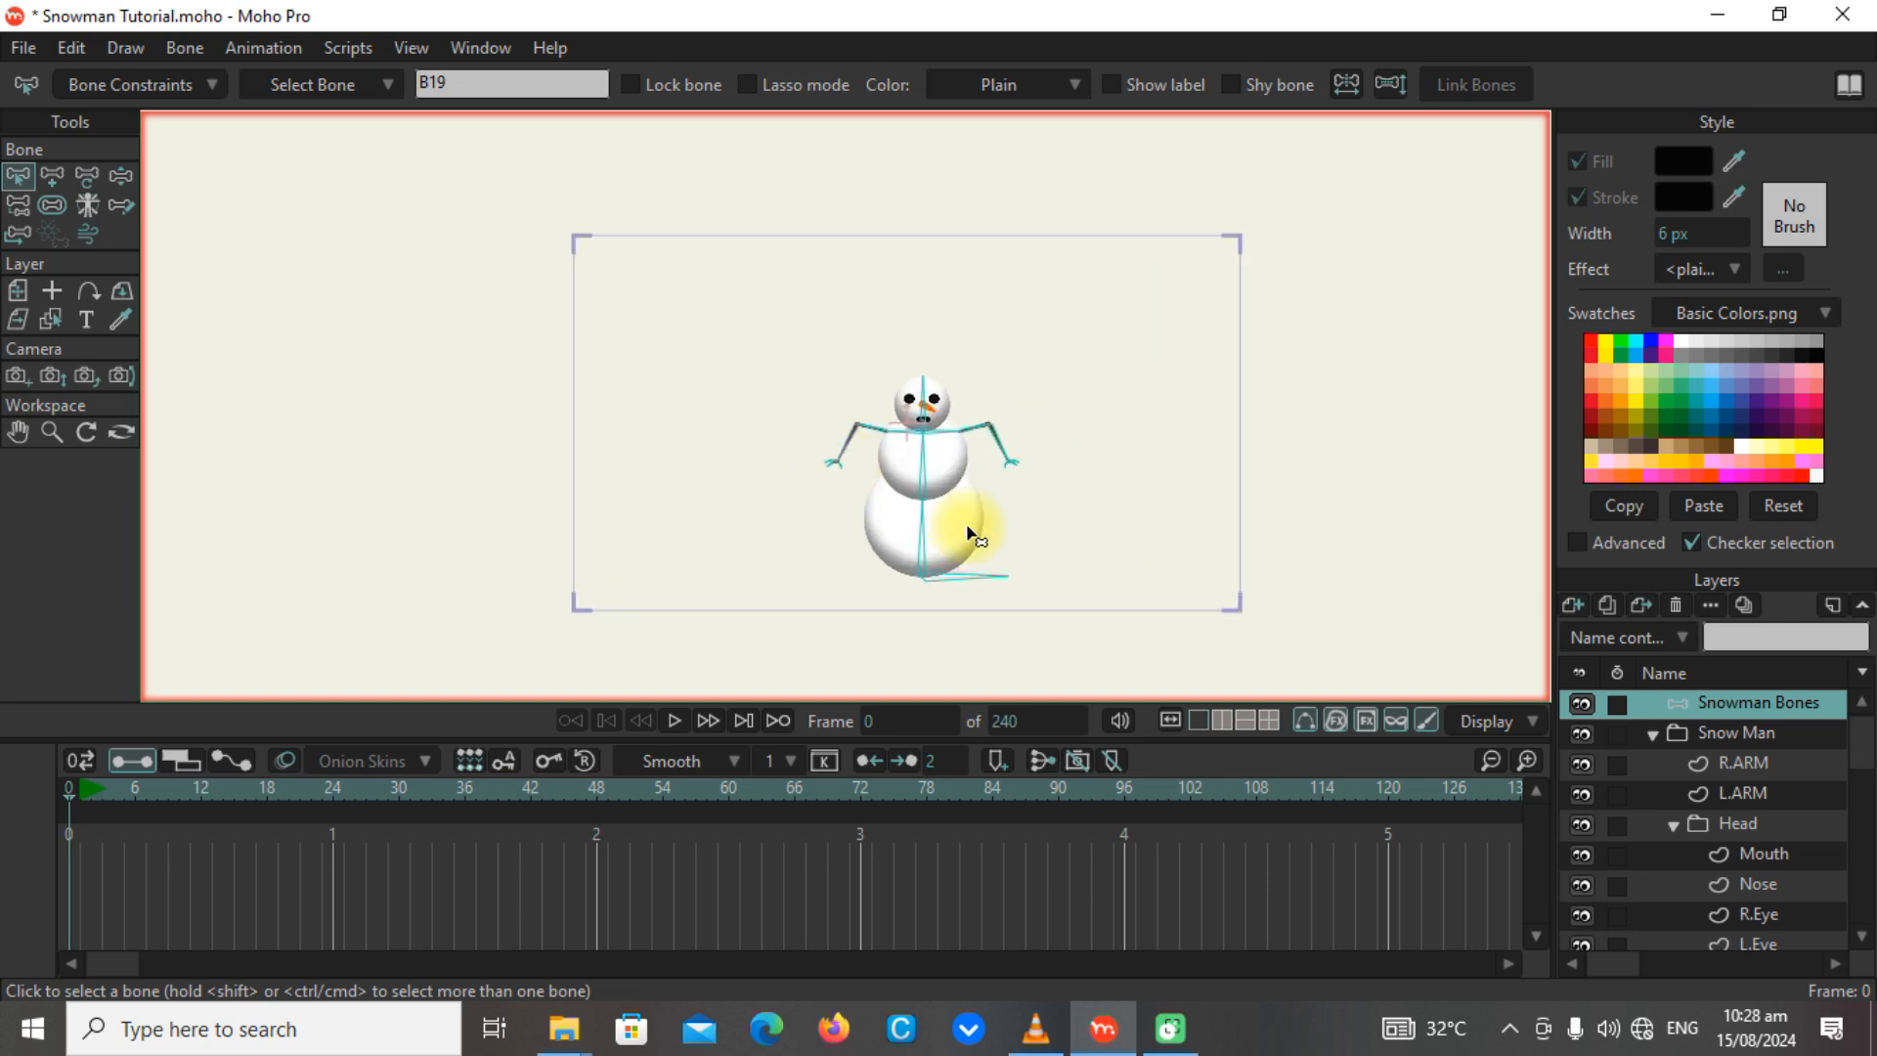
scroll(968, 533, "up", 4)
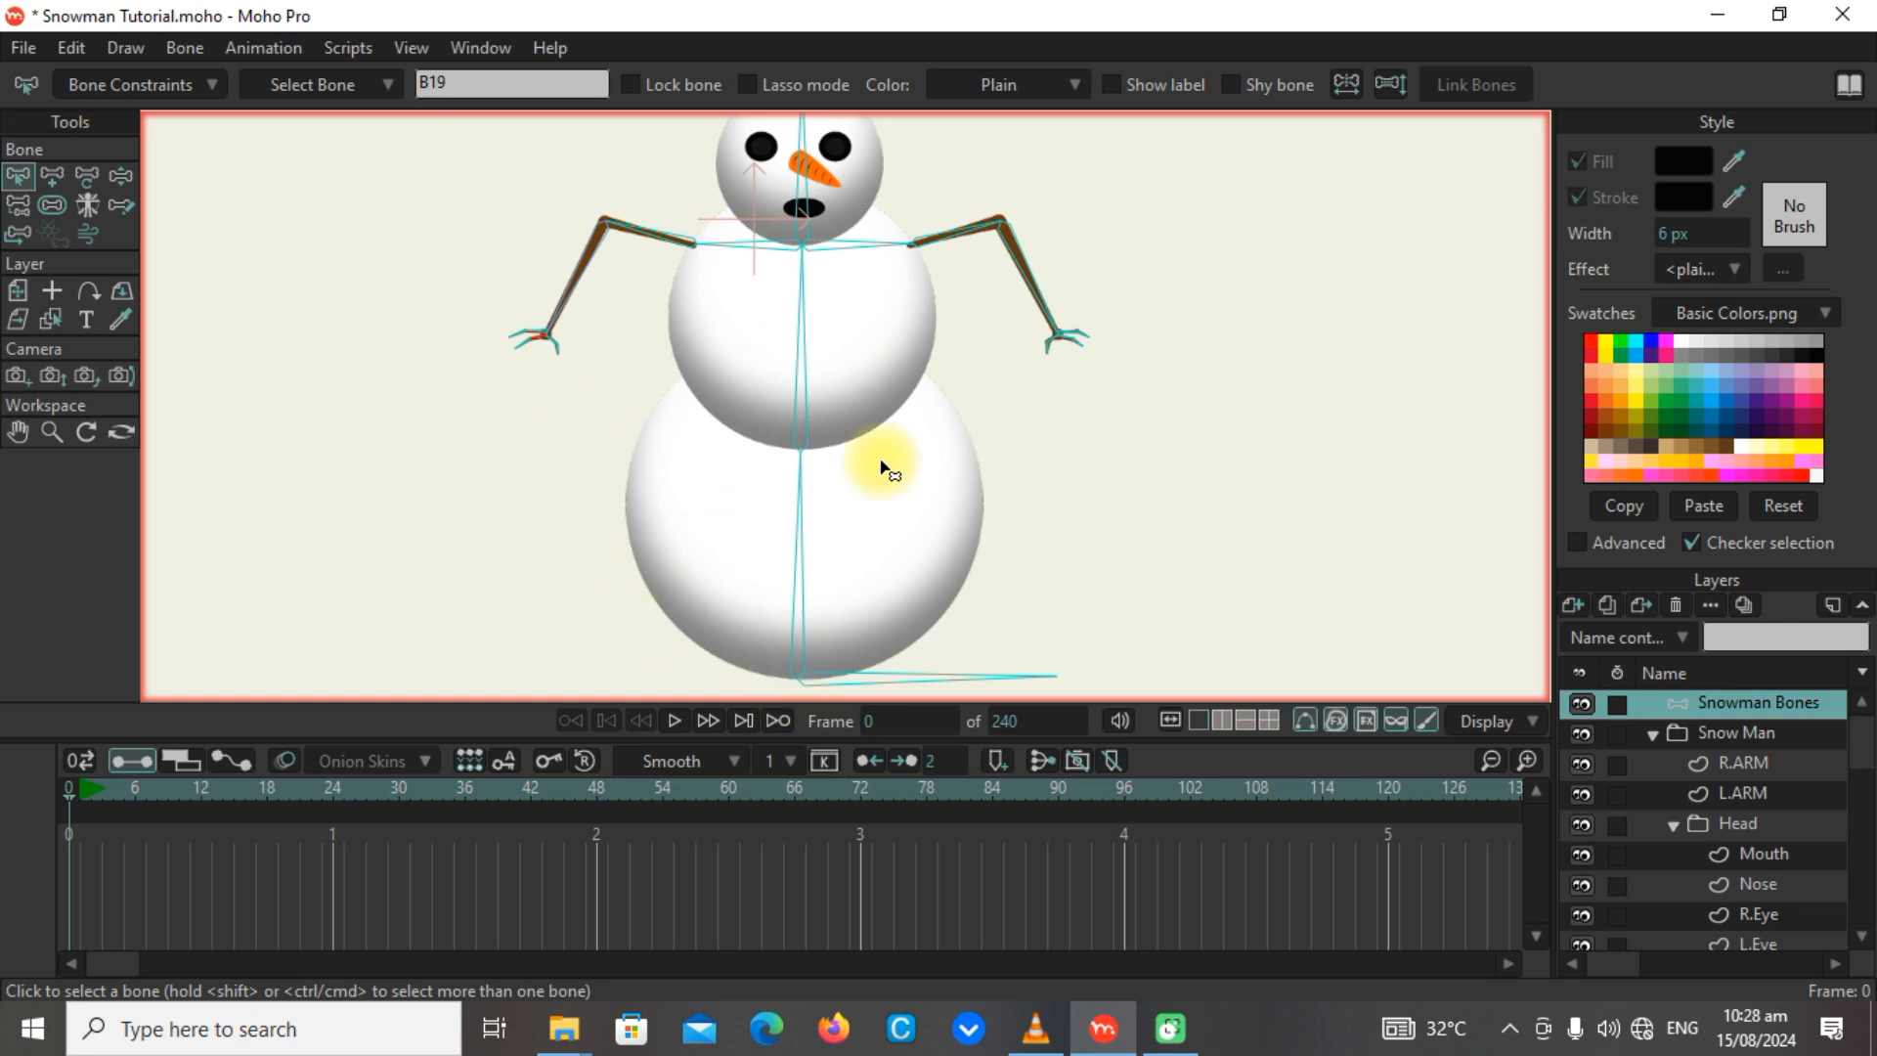
scroll(1757, 870, "down", 3)
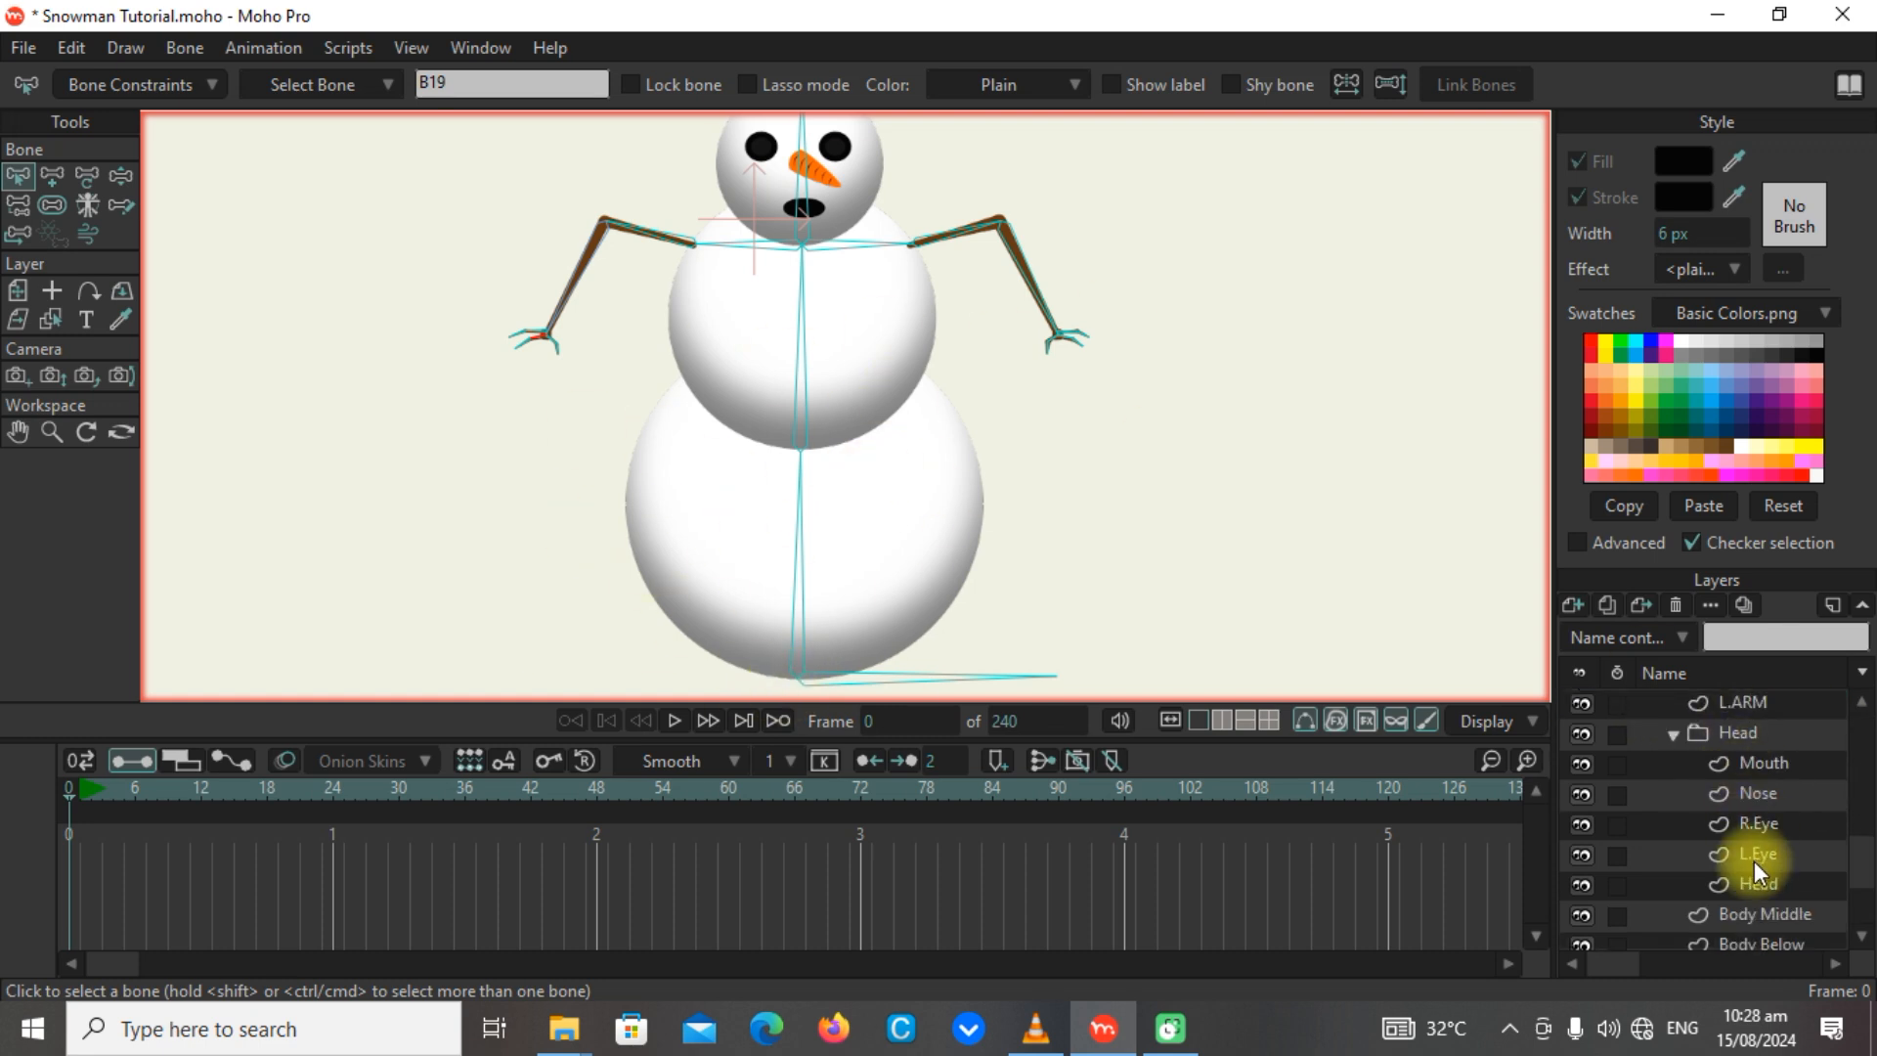
scroll(1757, 870, "down", 1)
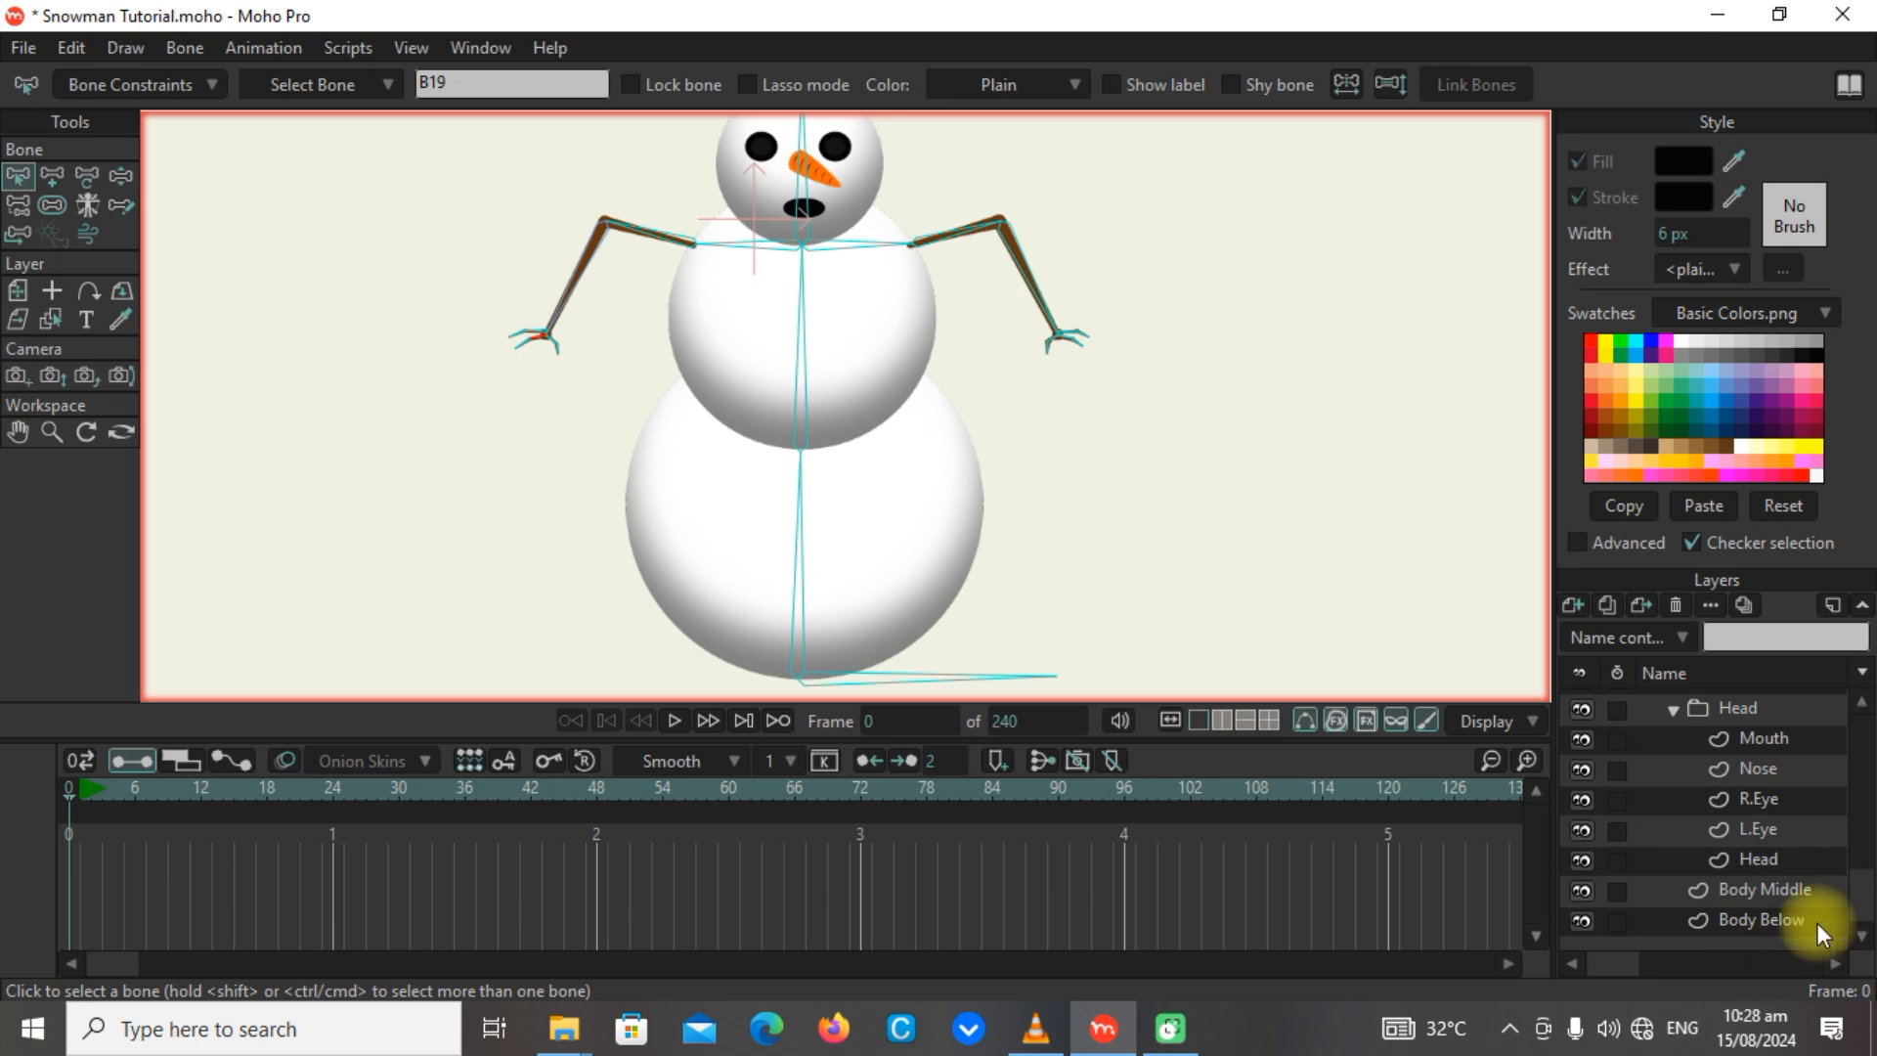
left_click(1771, 921)
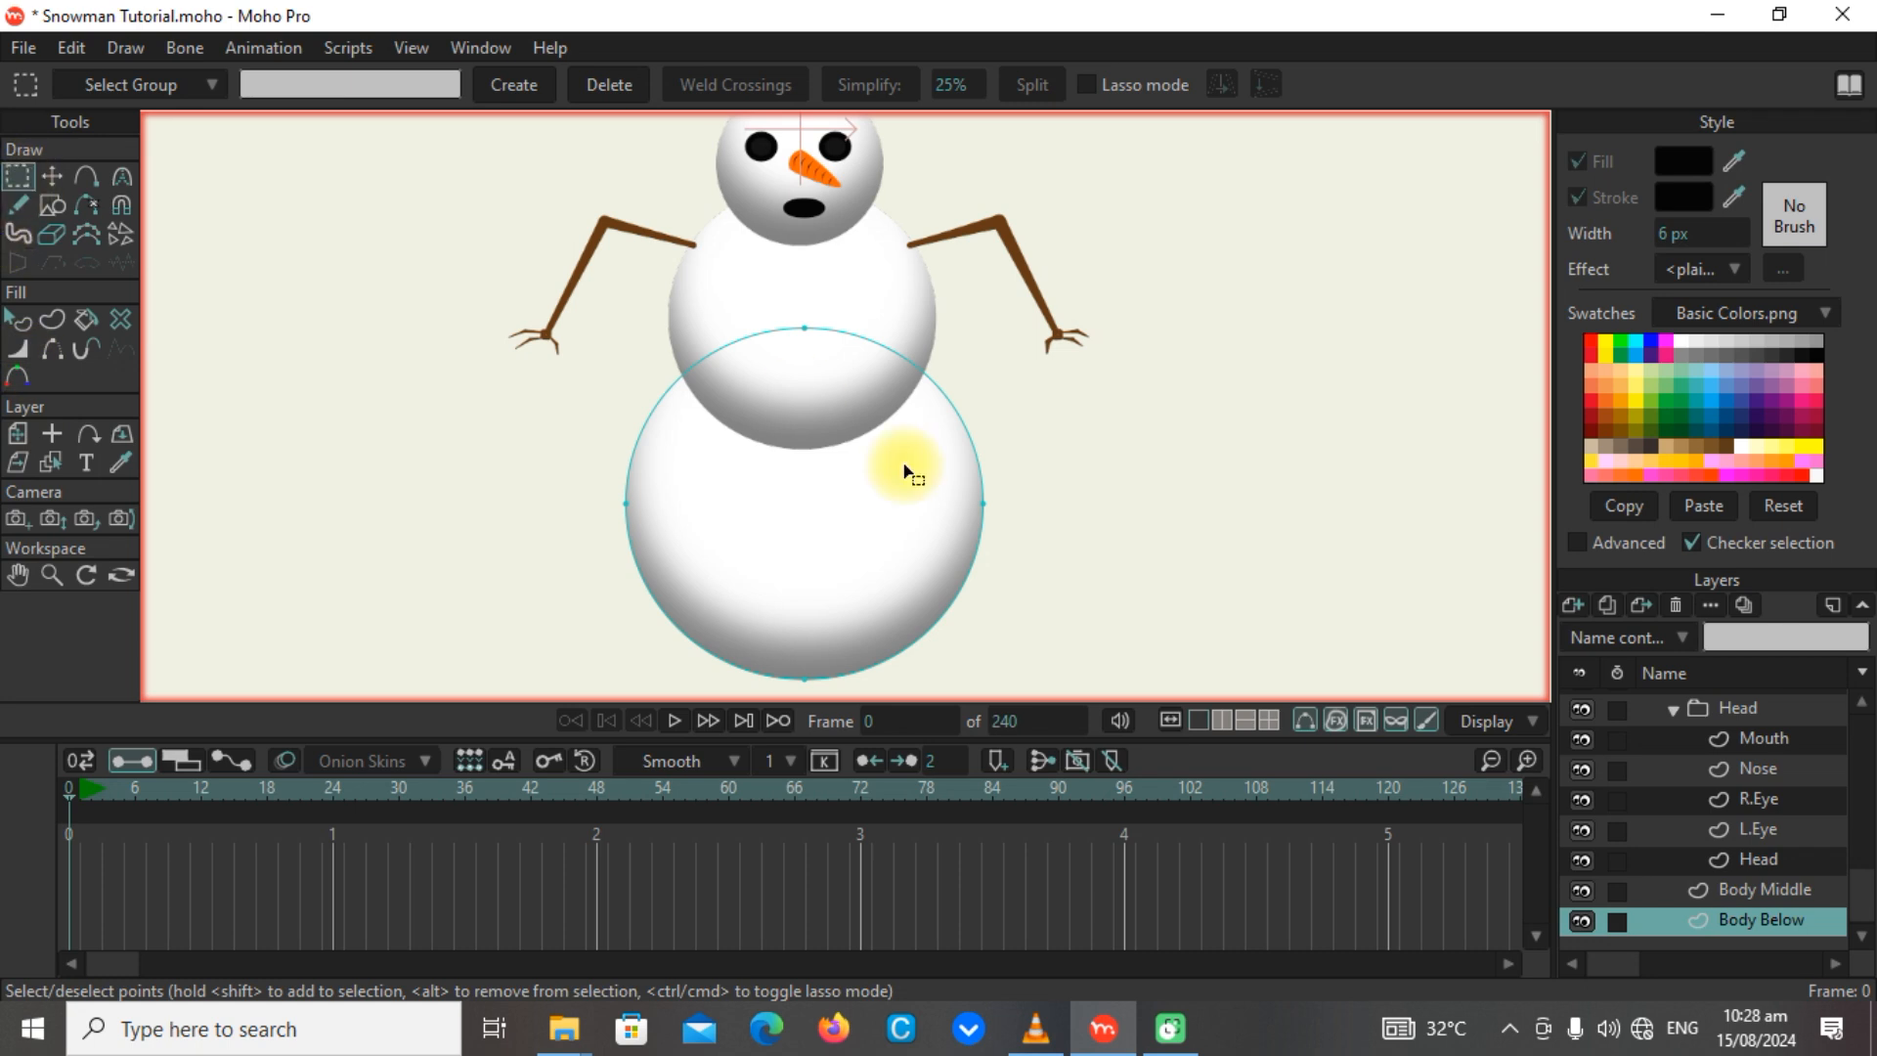
left_click_drag(600, 311, 1170, 704)
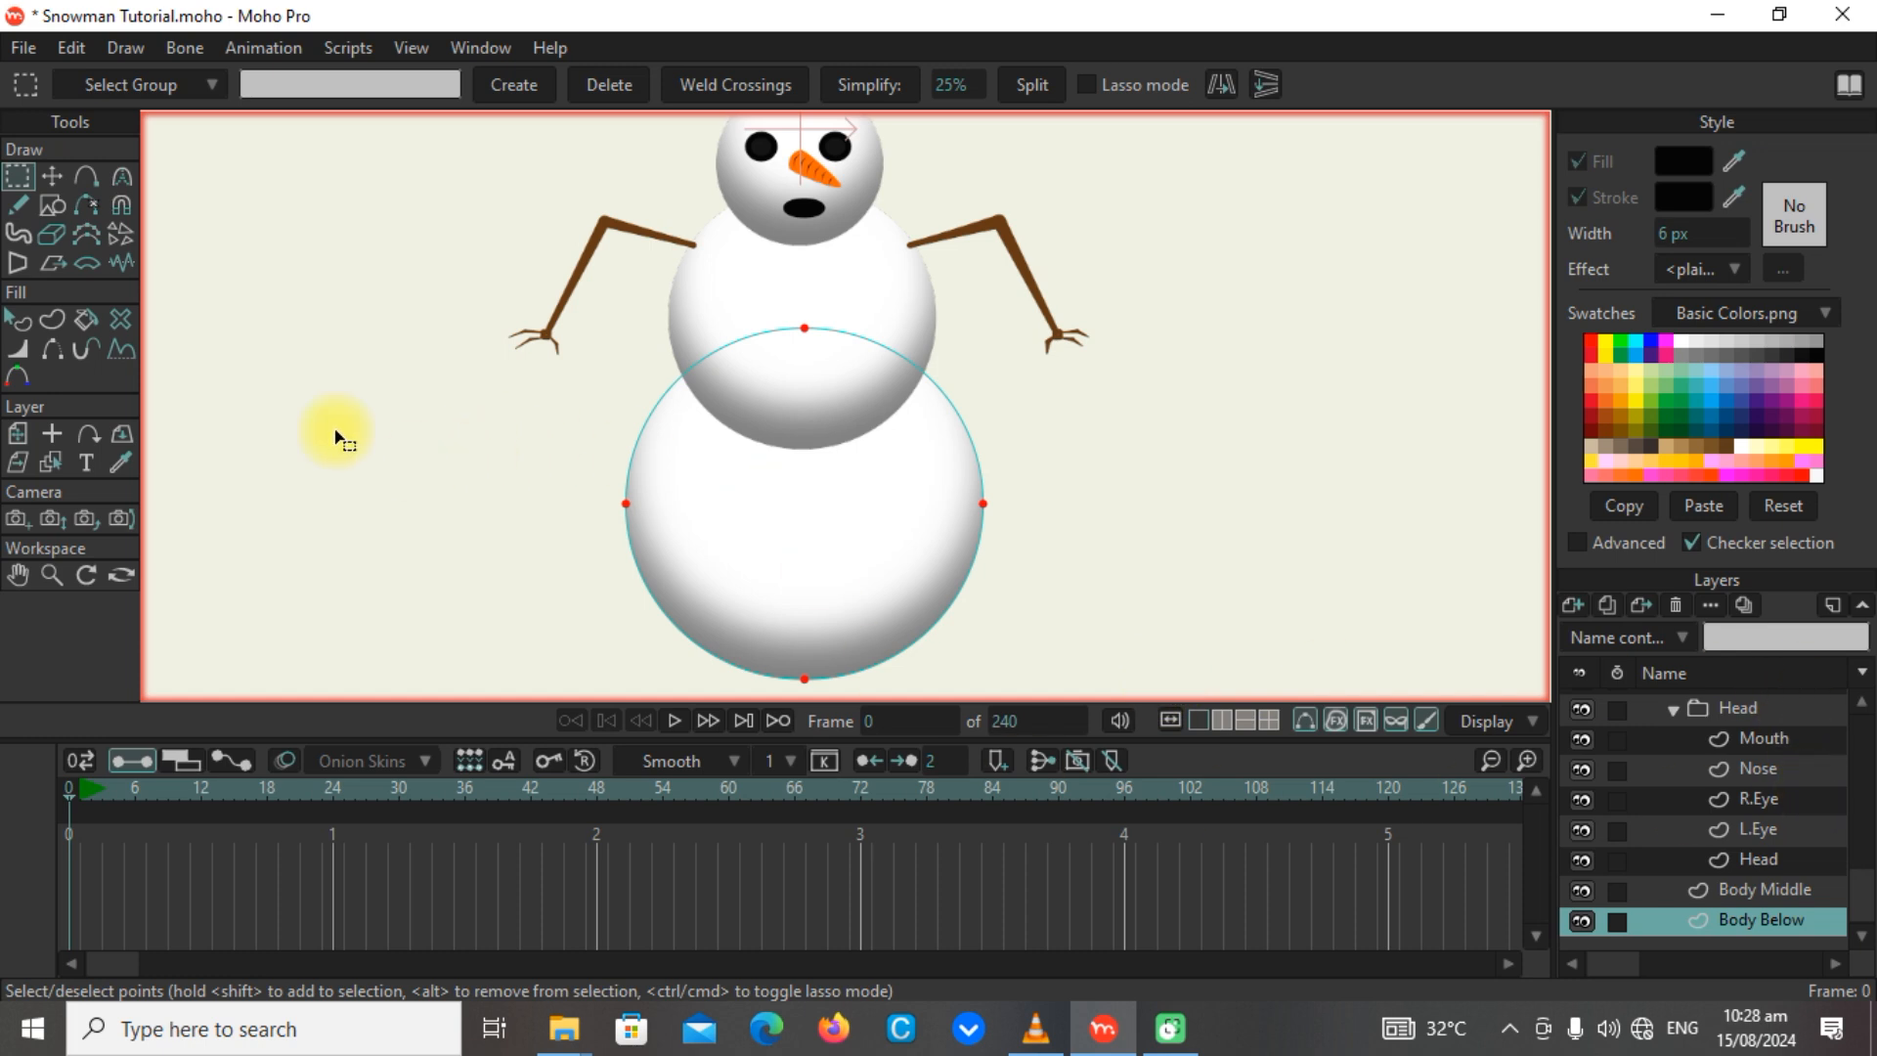
On the Snowman Bones layer, pick the horizontal base bone, the lower body bone and the middle body bone in turn to check them.
scroll(1776, 909, "up", 3)
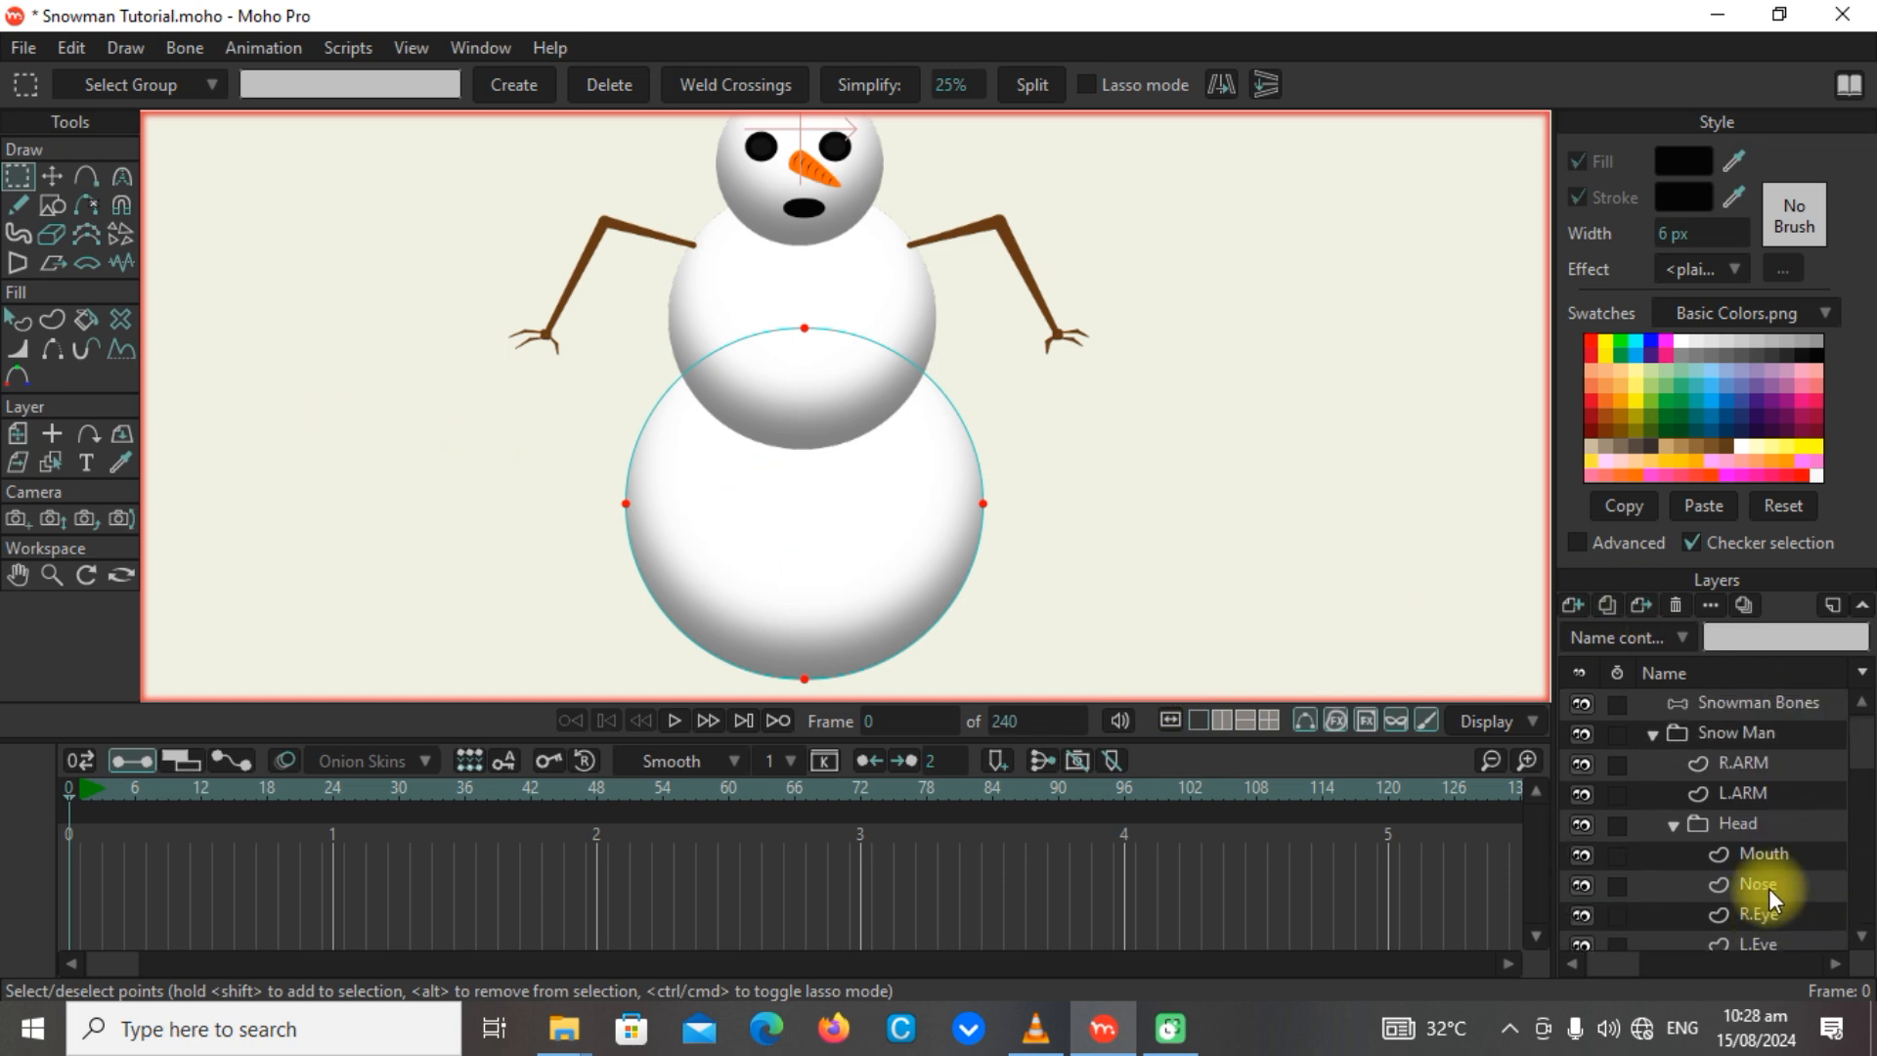
left_click(1734, 706)
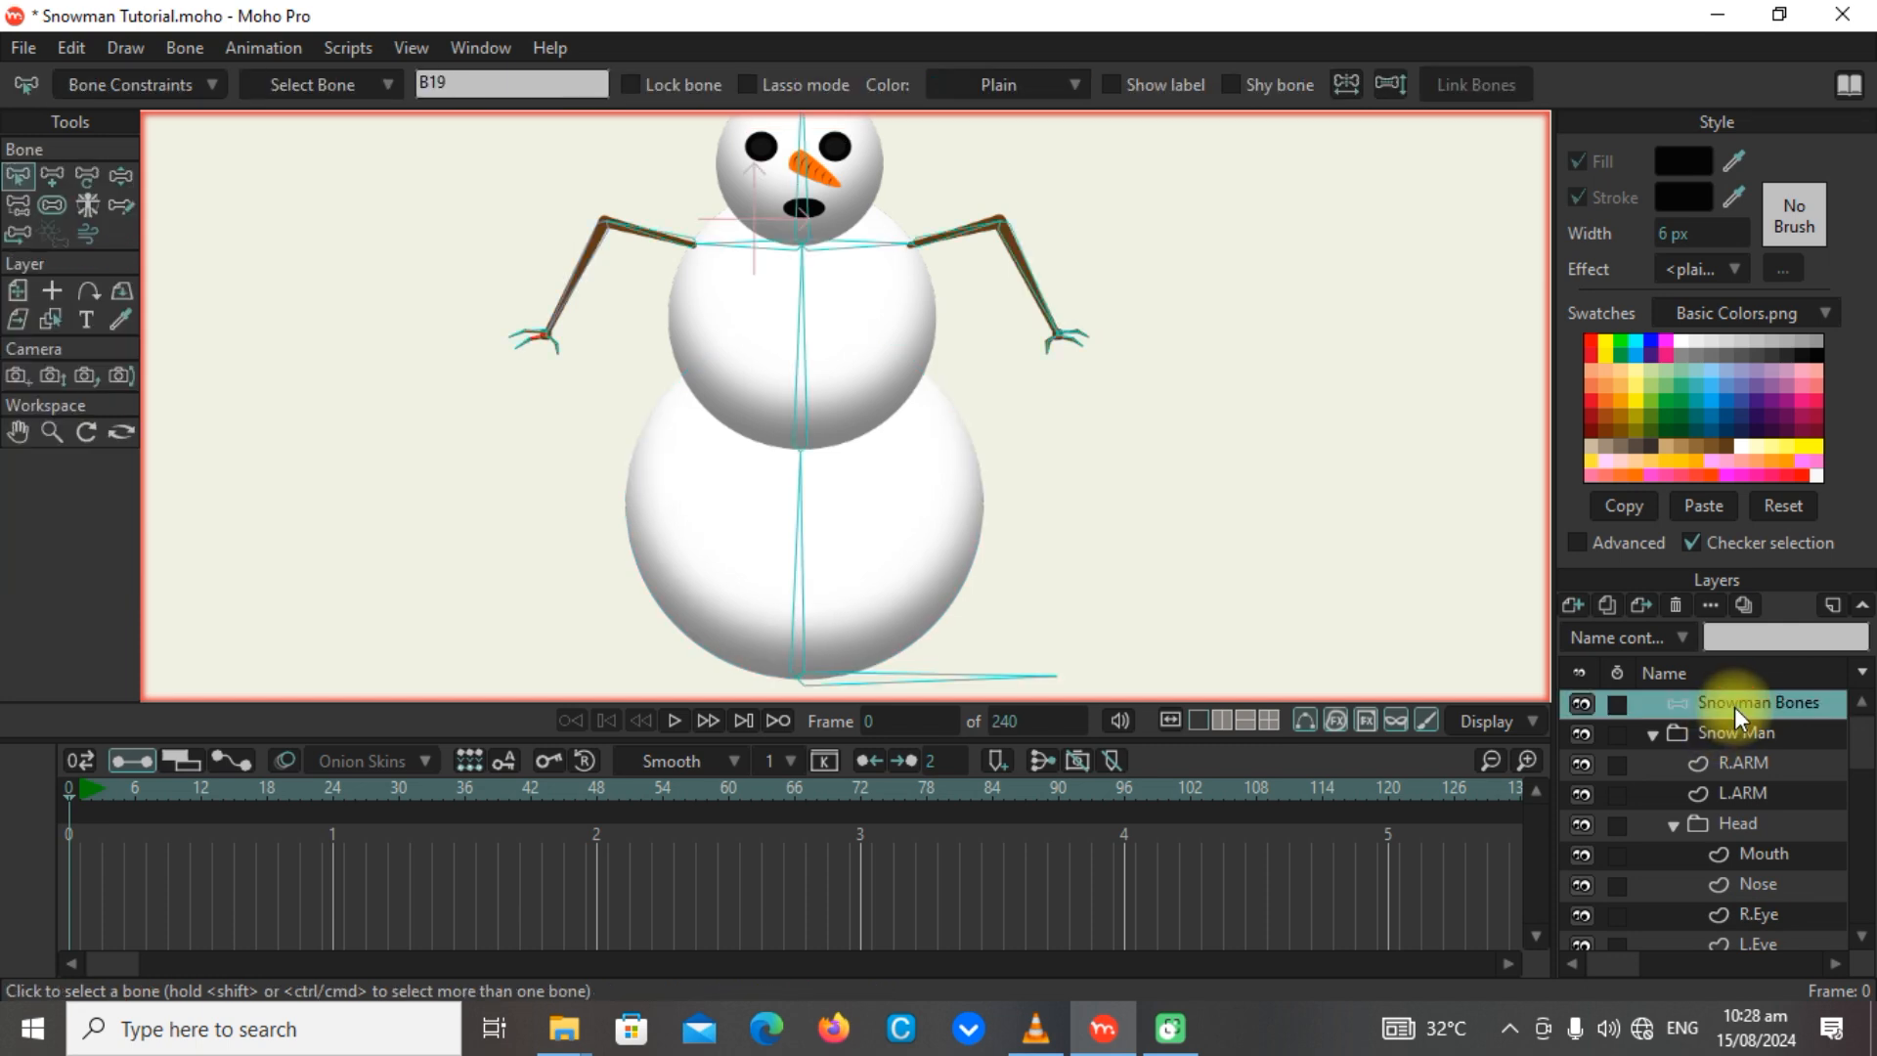
left_click(880, 677)
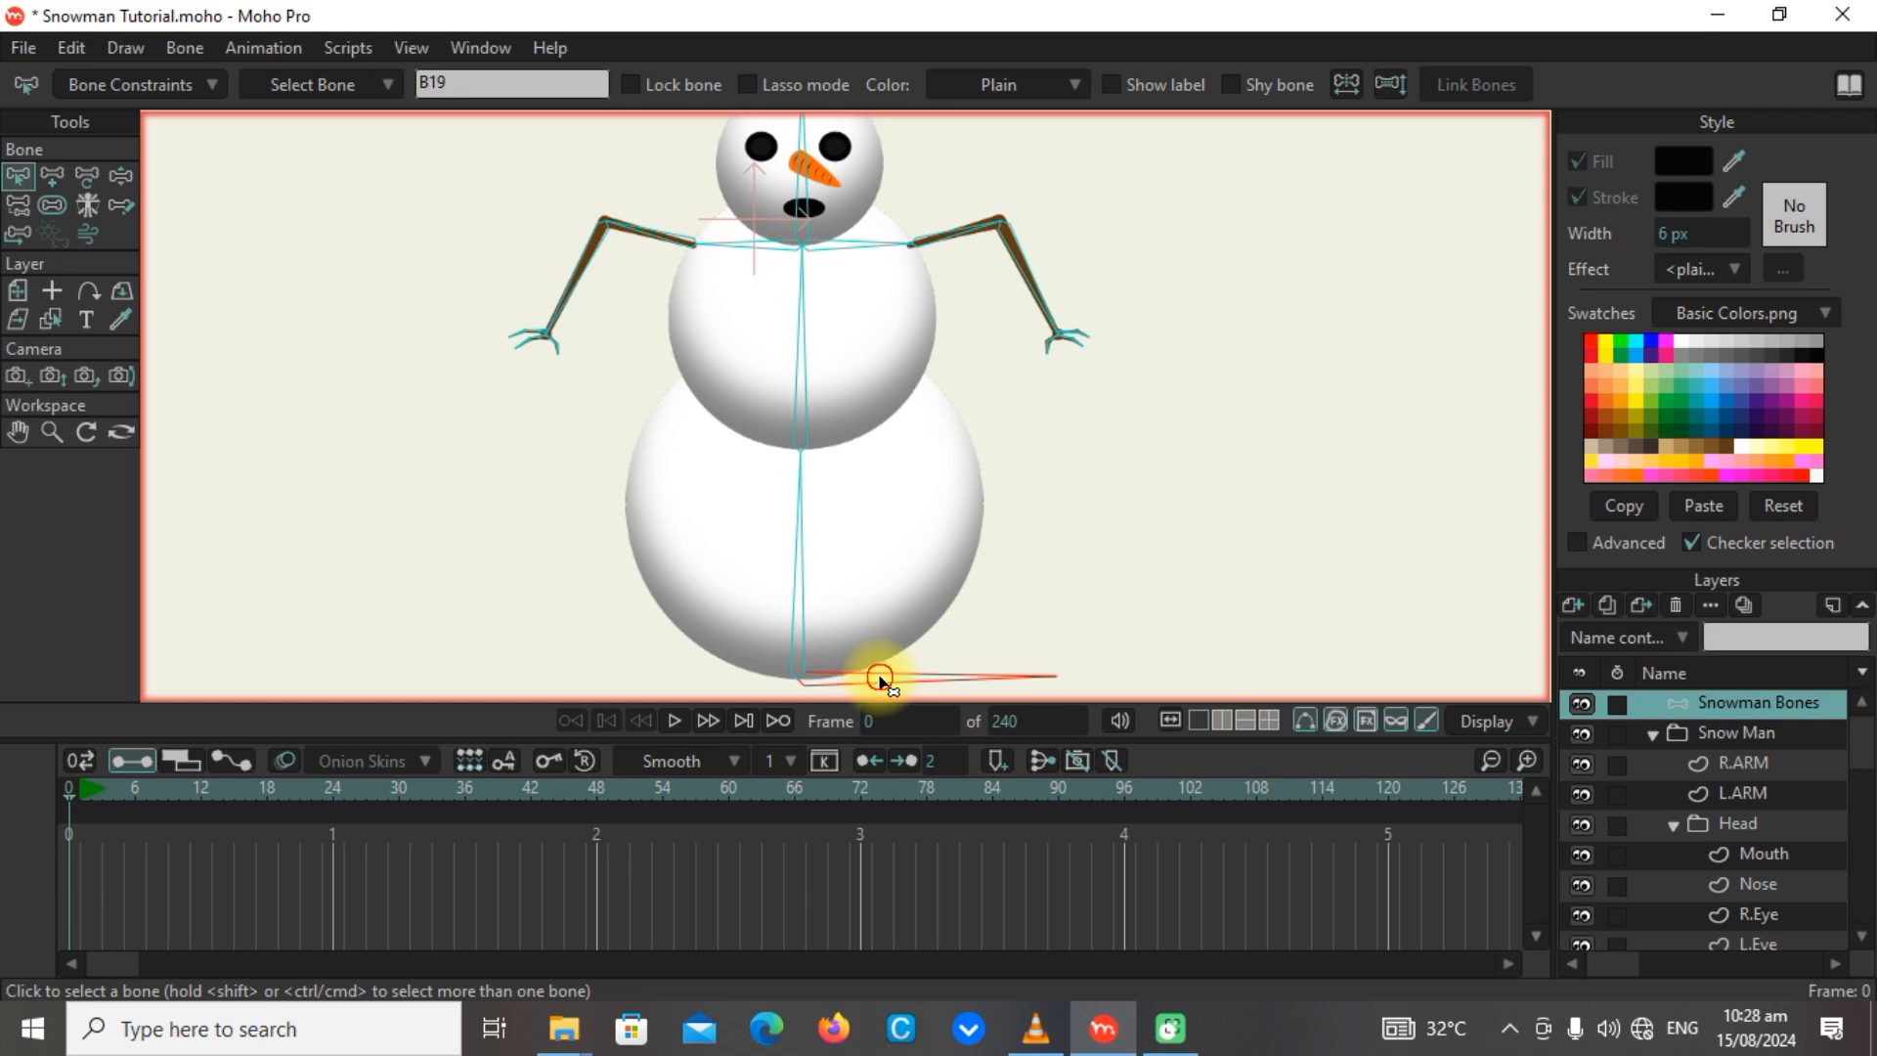
left_click(788, 655)
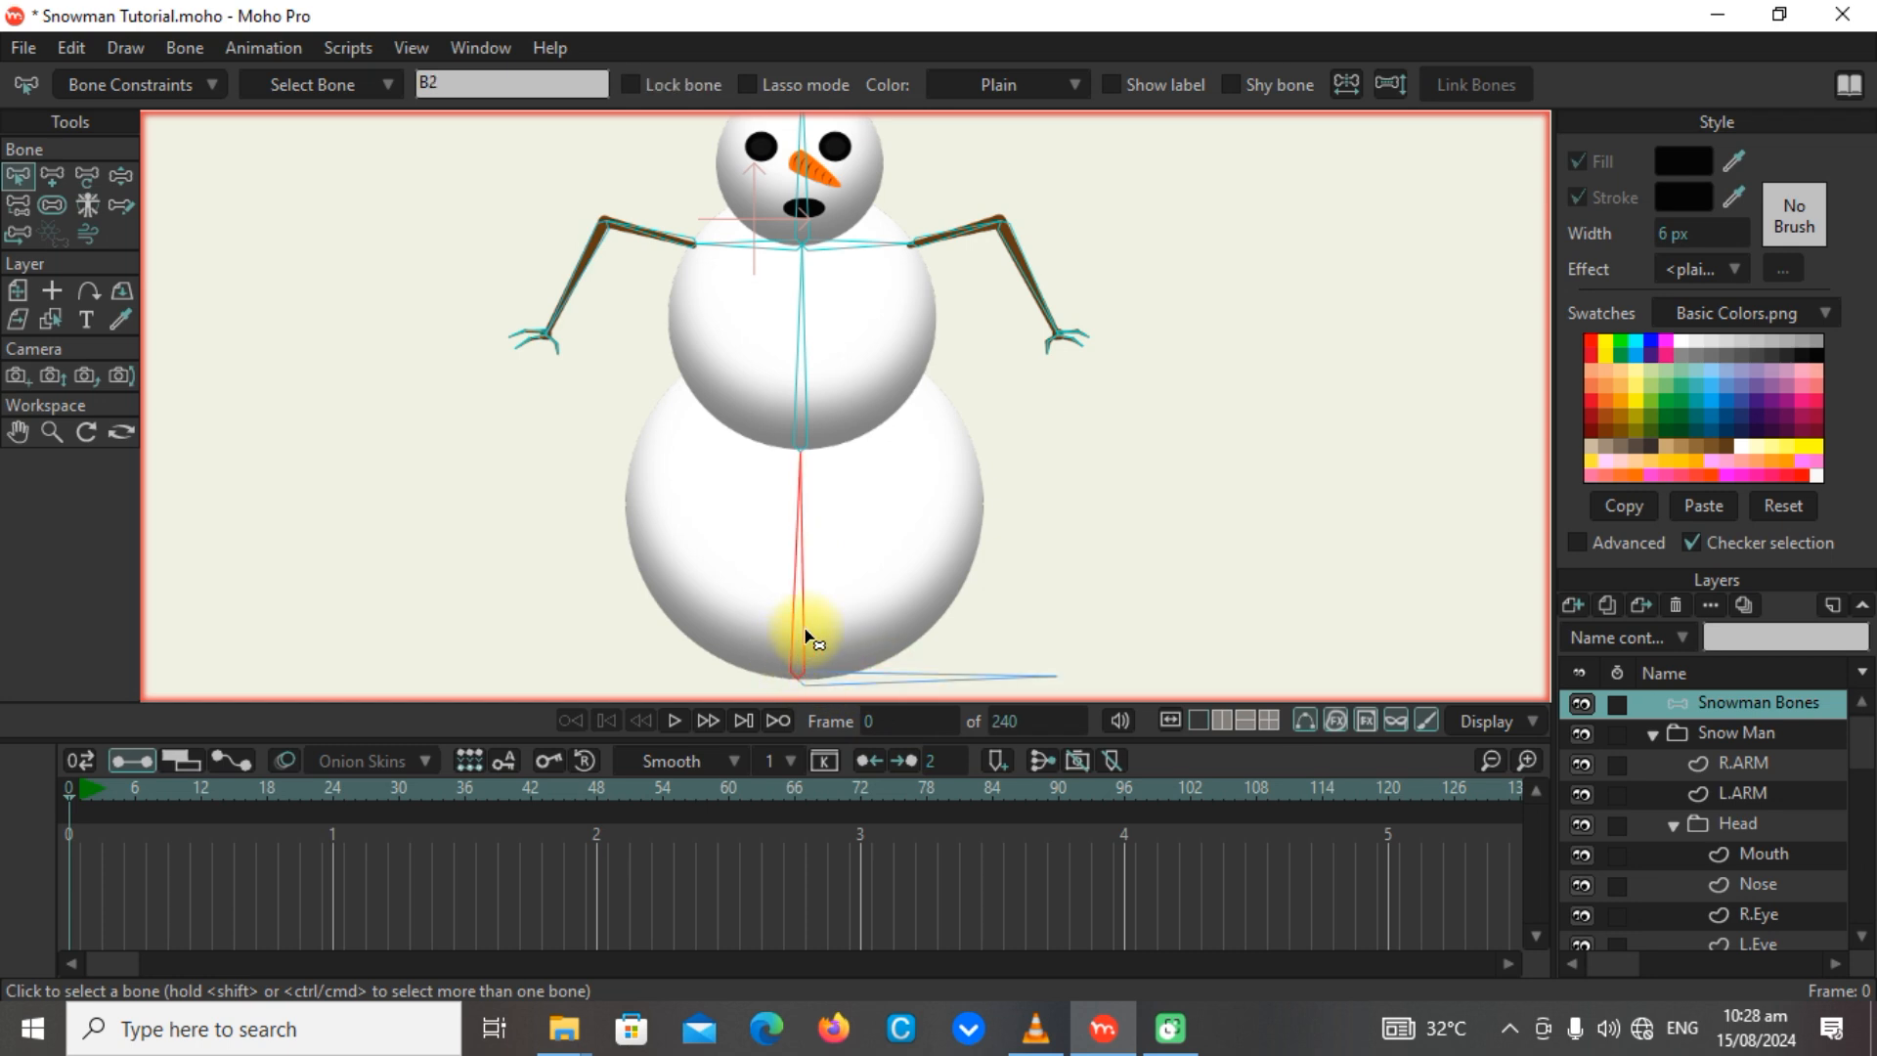
left_click(800, 388)
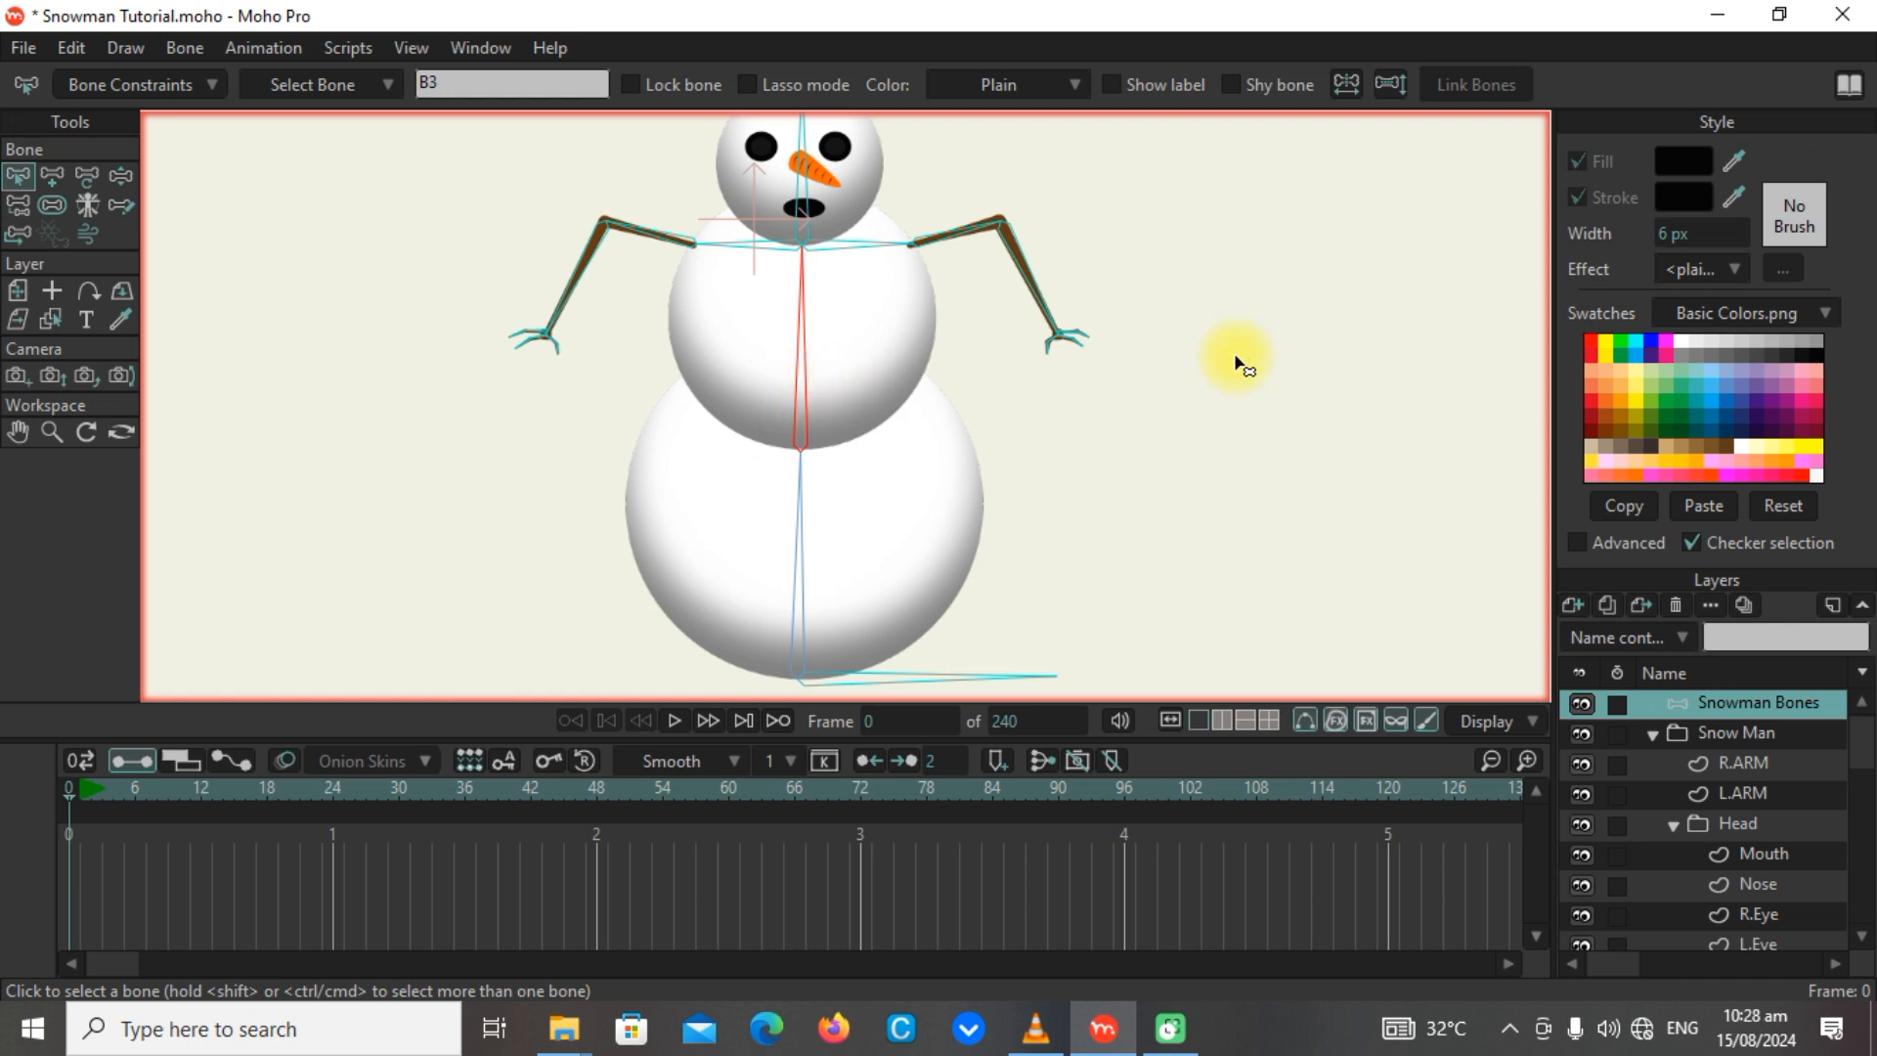
scroll(1266, 489, "down", 3)
scroll(1125, 468, "up", 2)
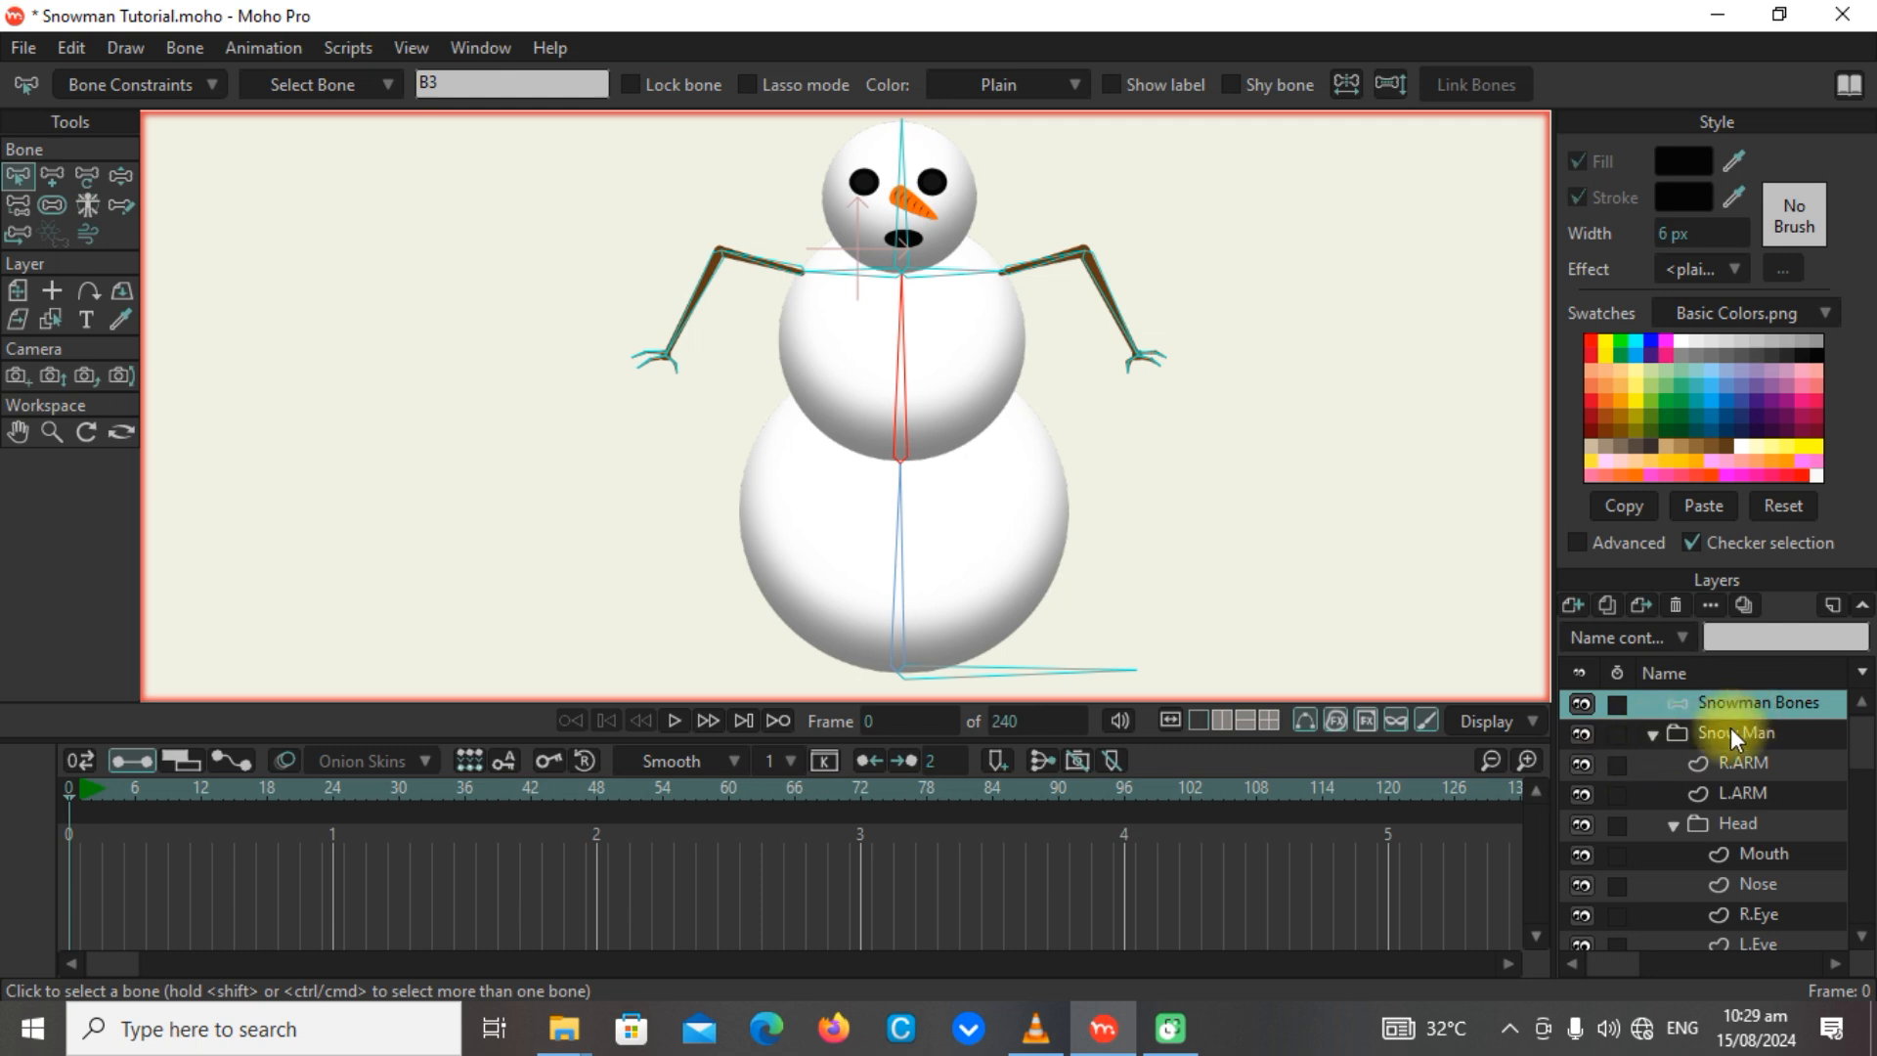
Collapse the Snow Man group and nest it inside the Snowman Bones layer.
left_click(1651, 737)
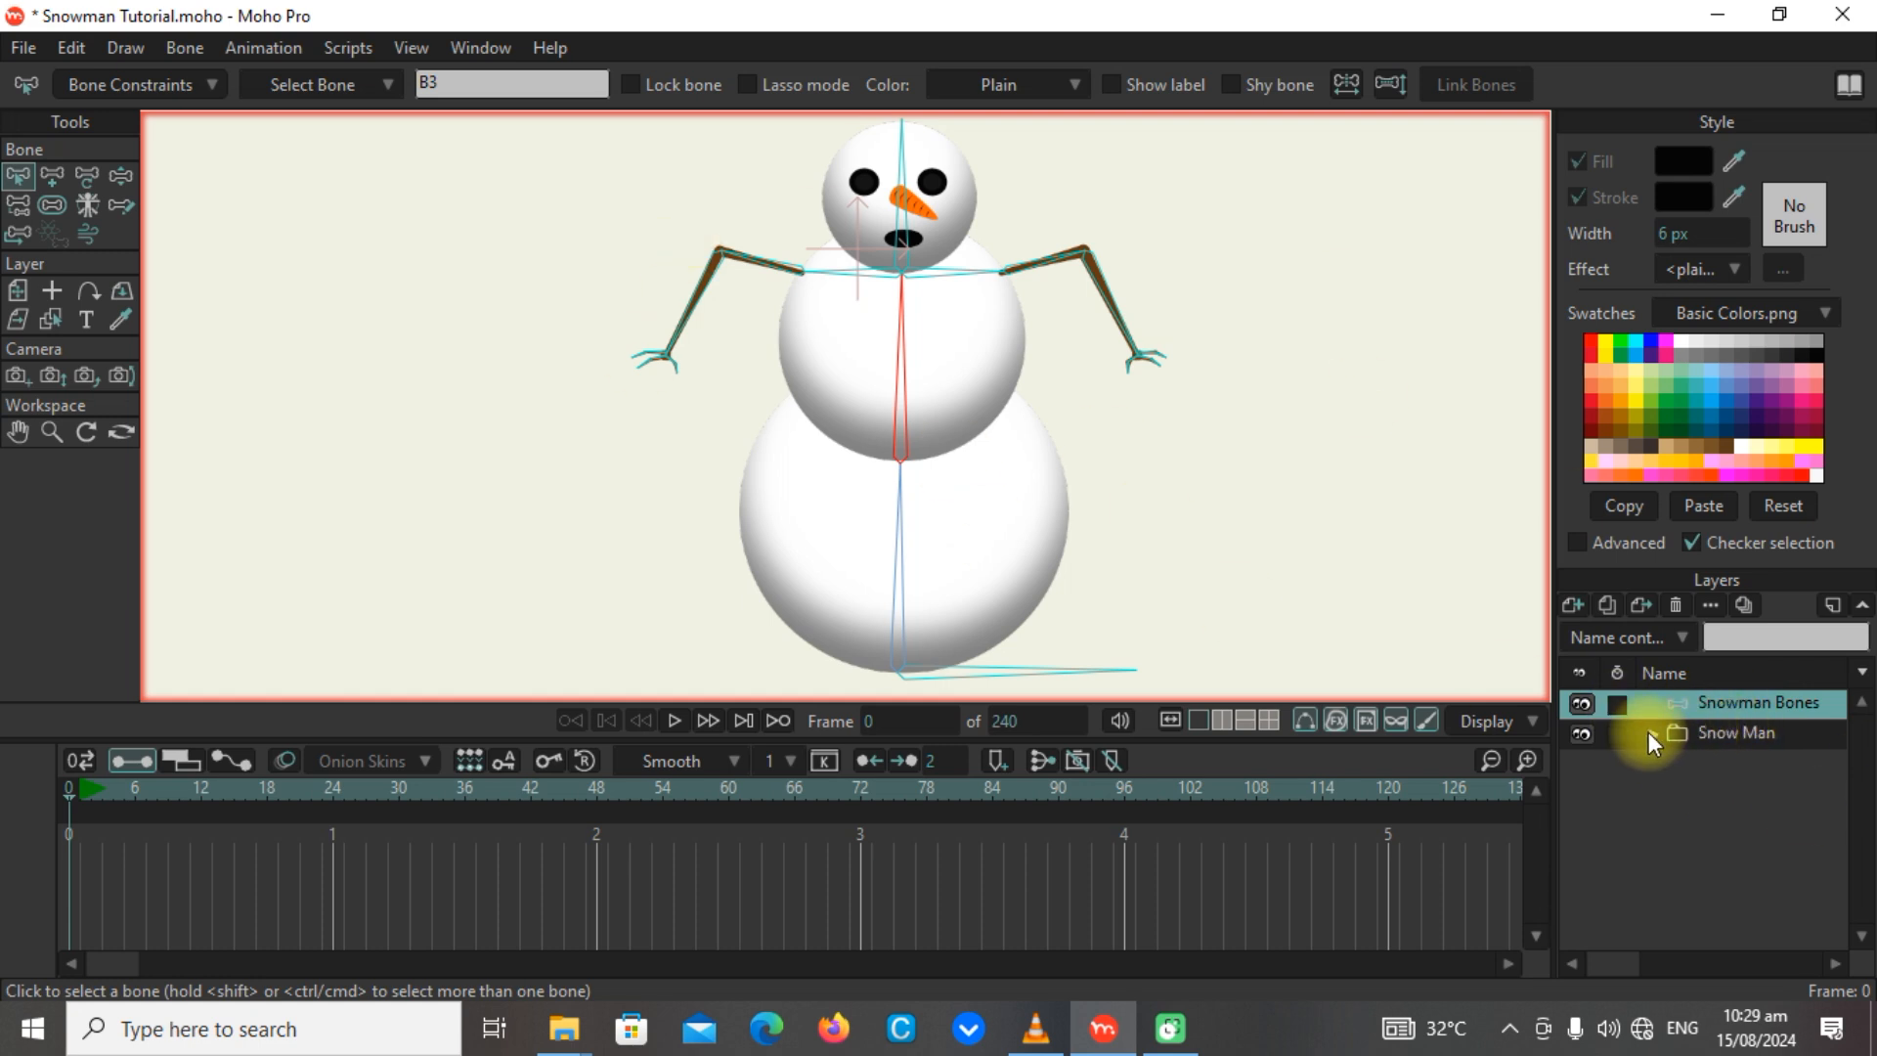
left_click(1765, 736)
left_click_drag(1739, 735, 1754, 701)
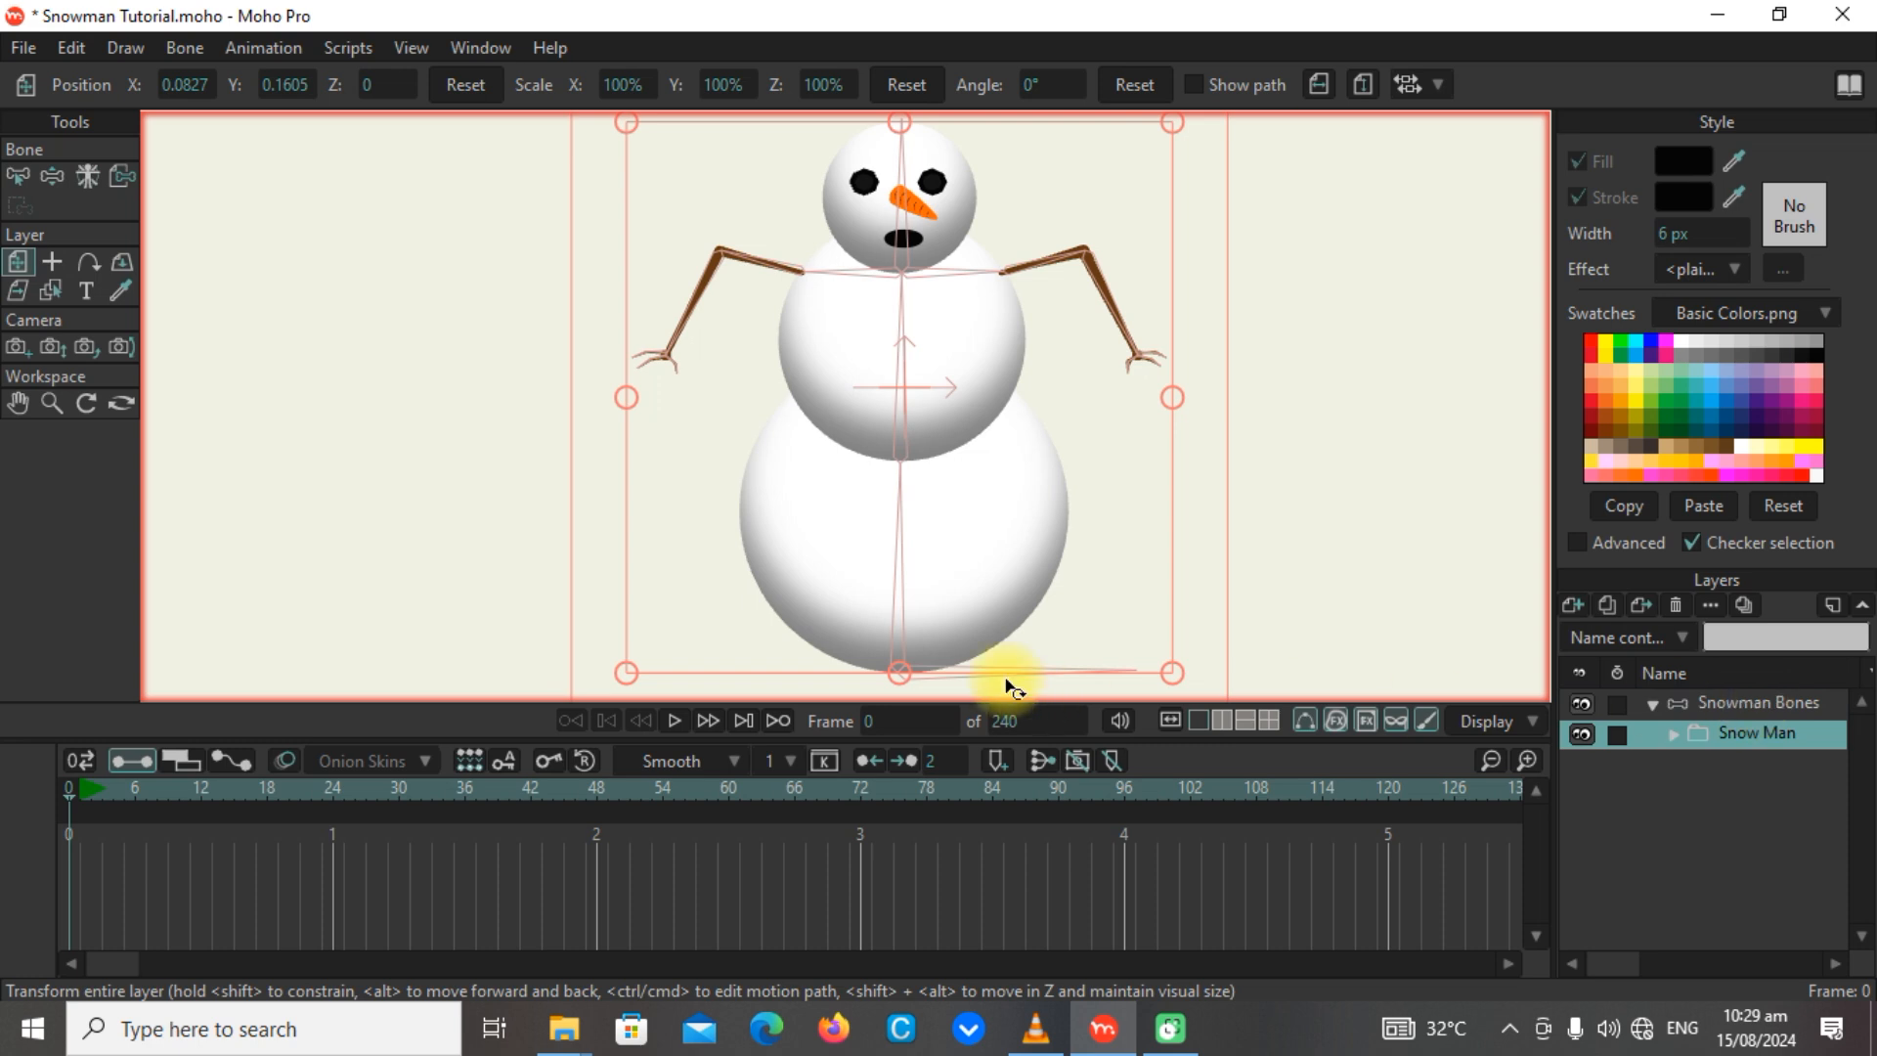
Bind all points of the Body Below layer to the lower body bone with the Bind Points tool.
scroll(1096, 336, "down", 3)
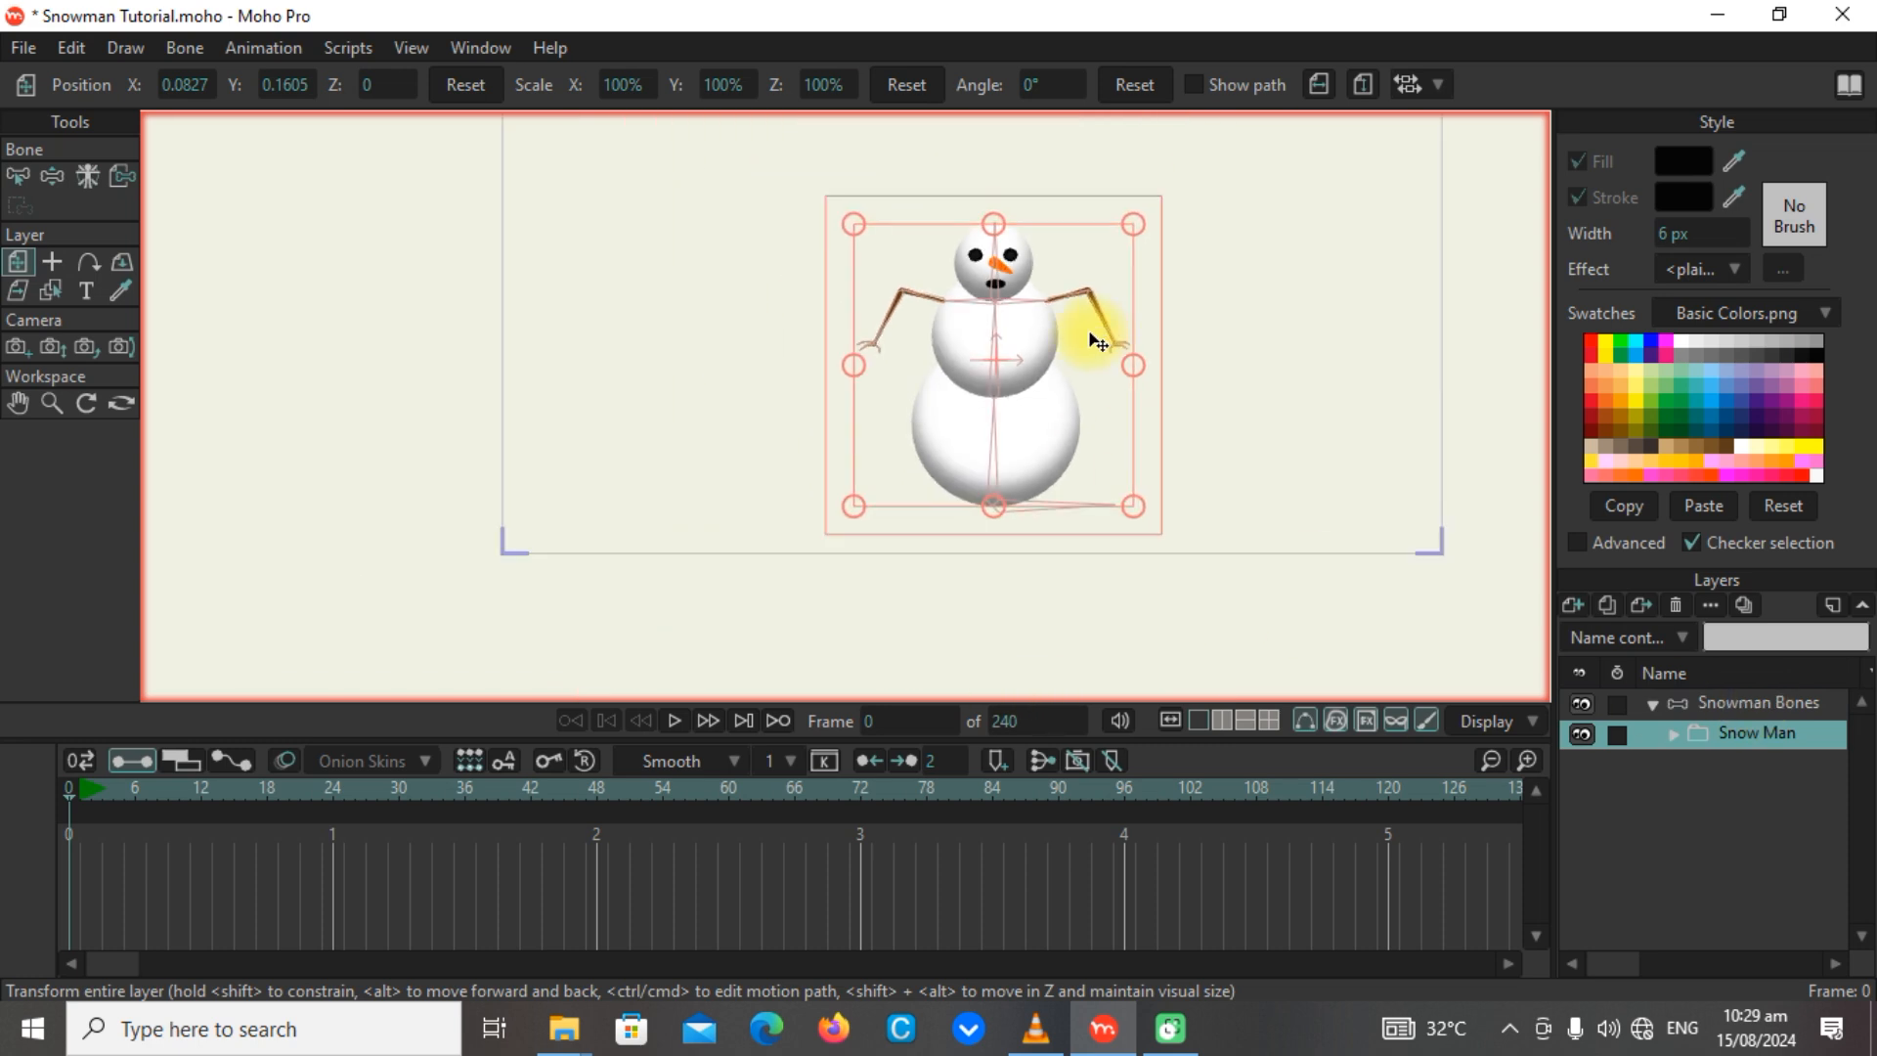
scroll(1096, 342, "up", 1)
left_click_drag(1281, 427, 1160, 460)
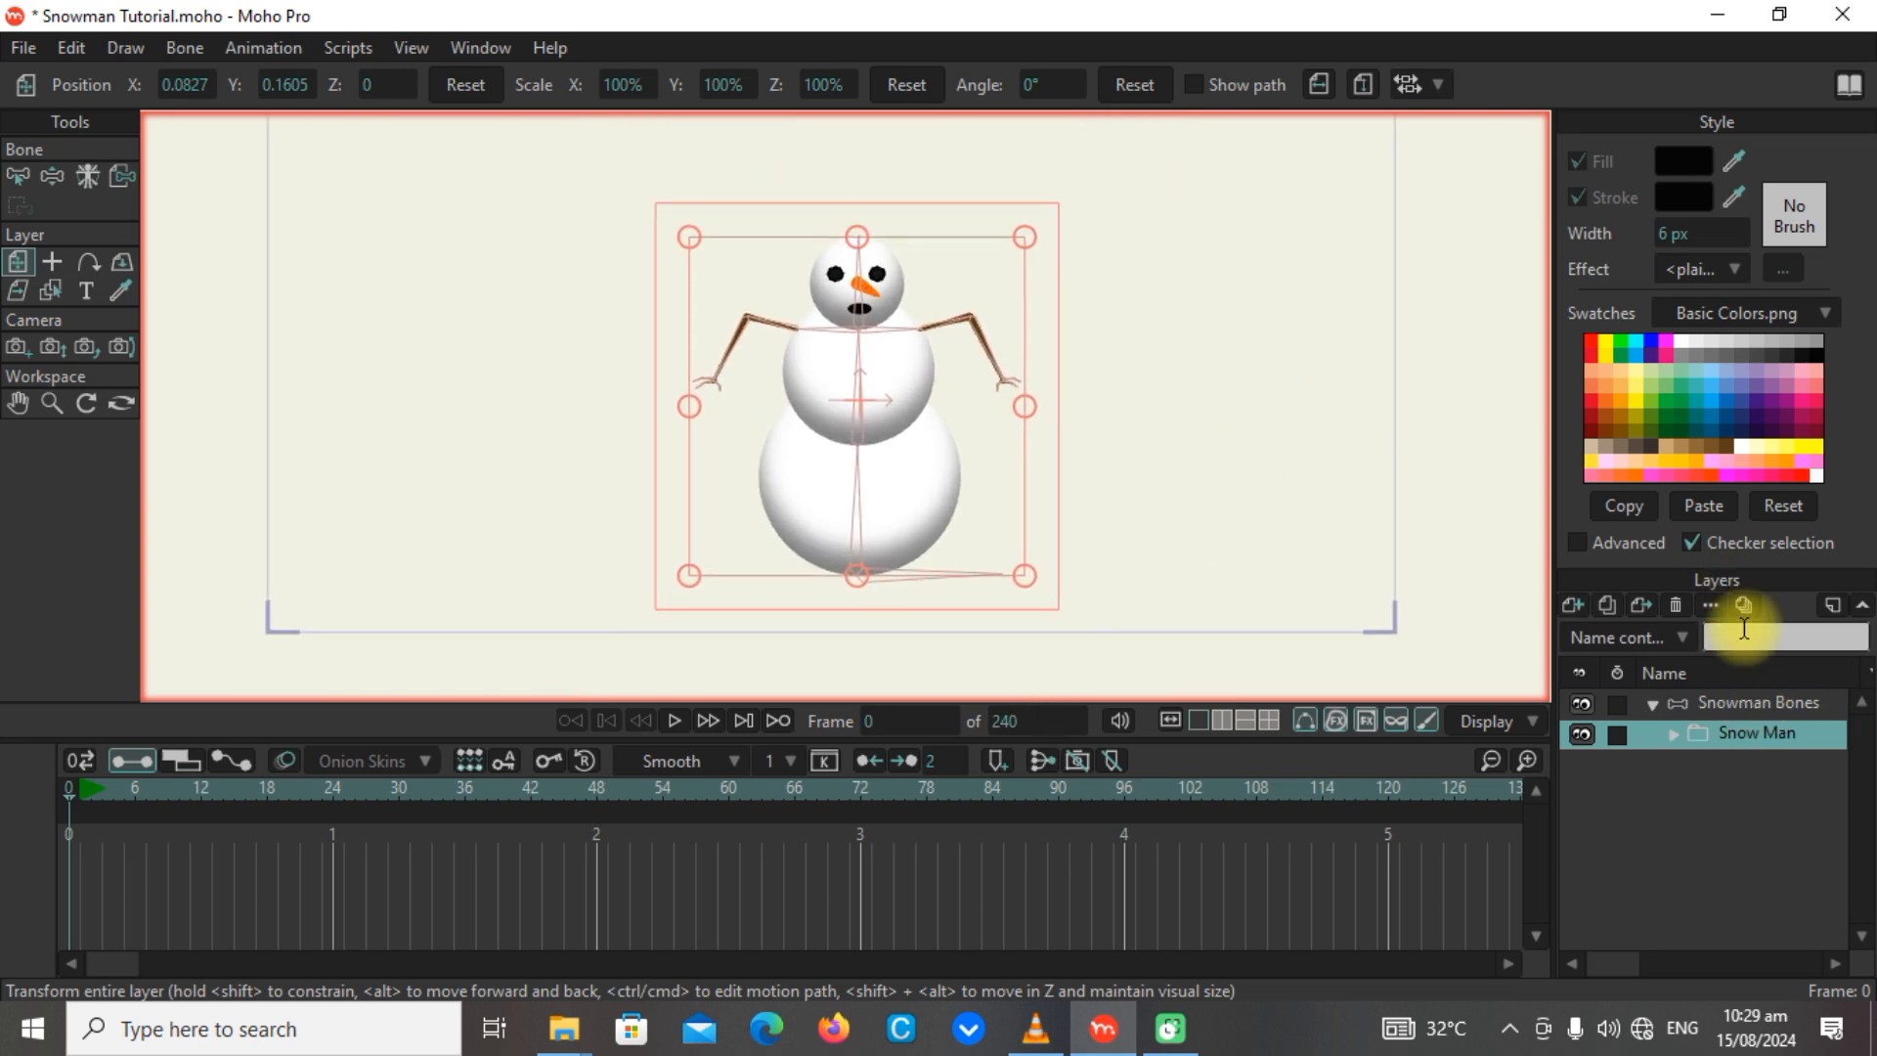
left_click(1765, 702)
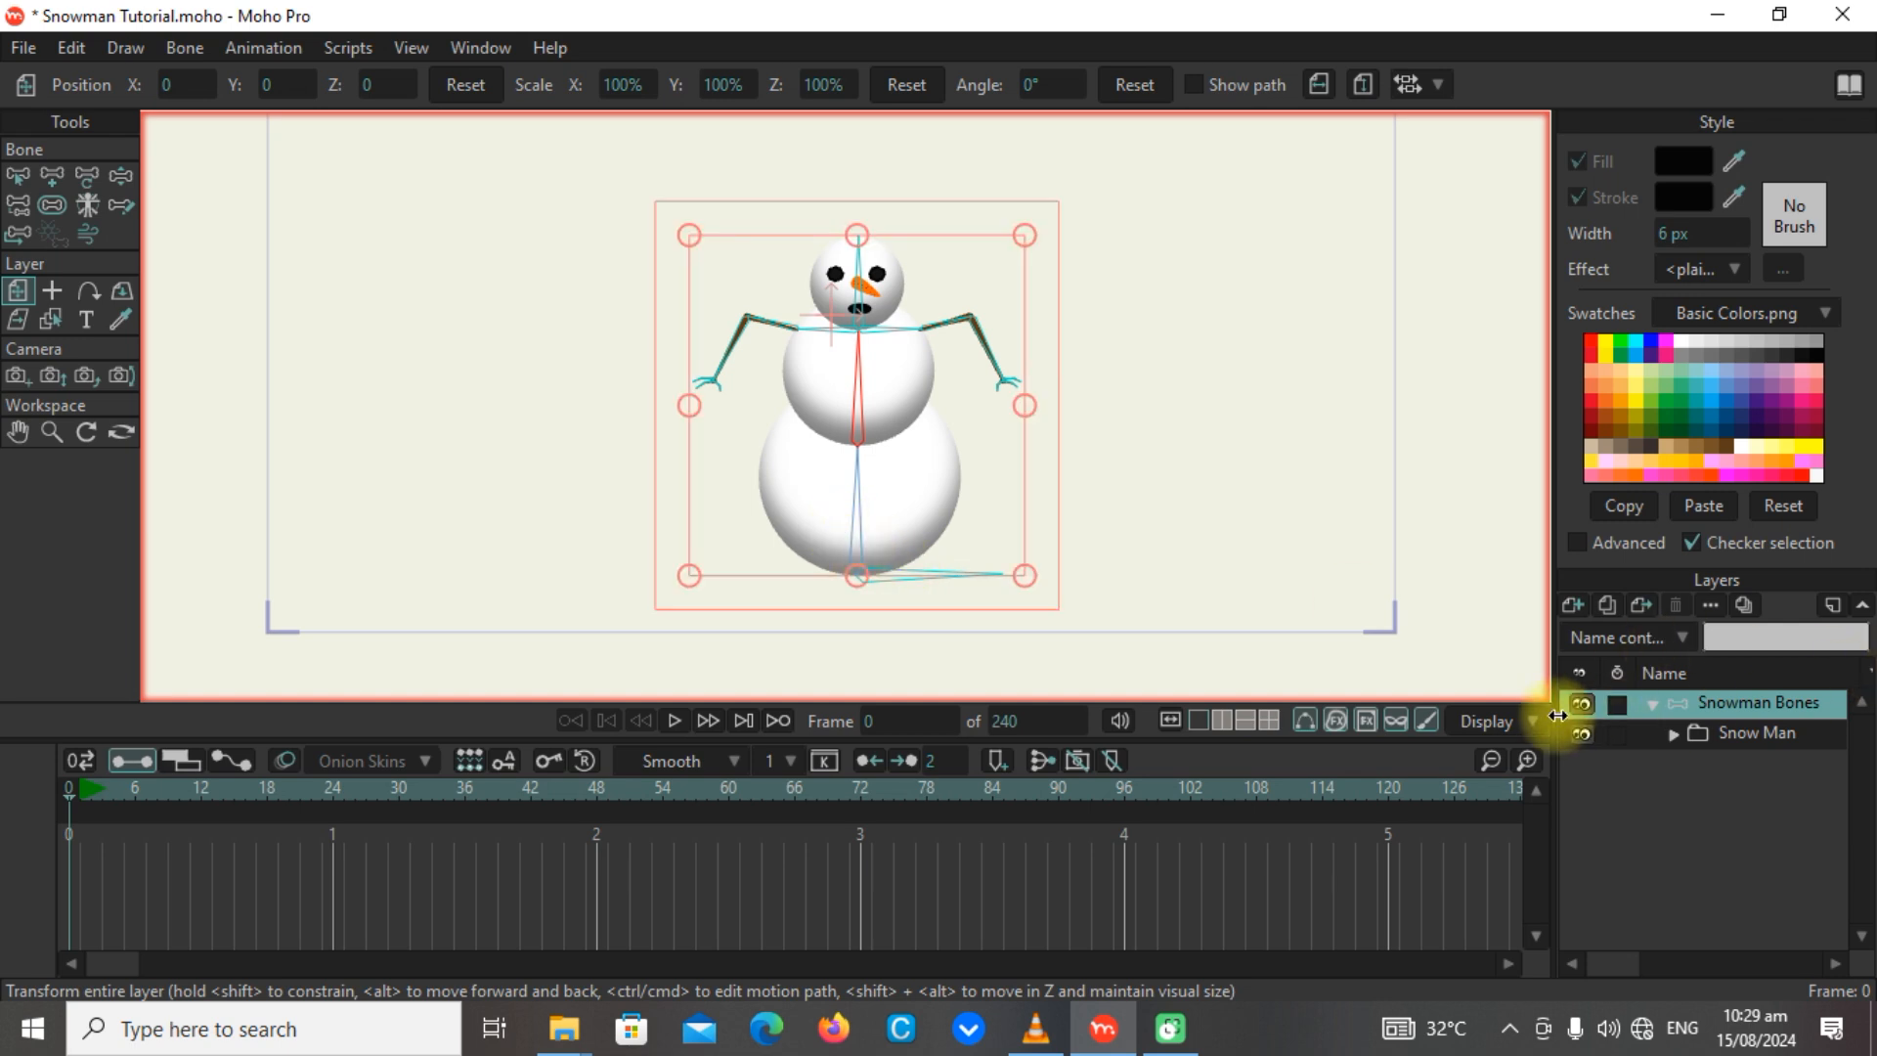
left_click(1674, 733)
scroll(1756, 824, "down", 2)
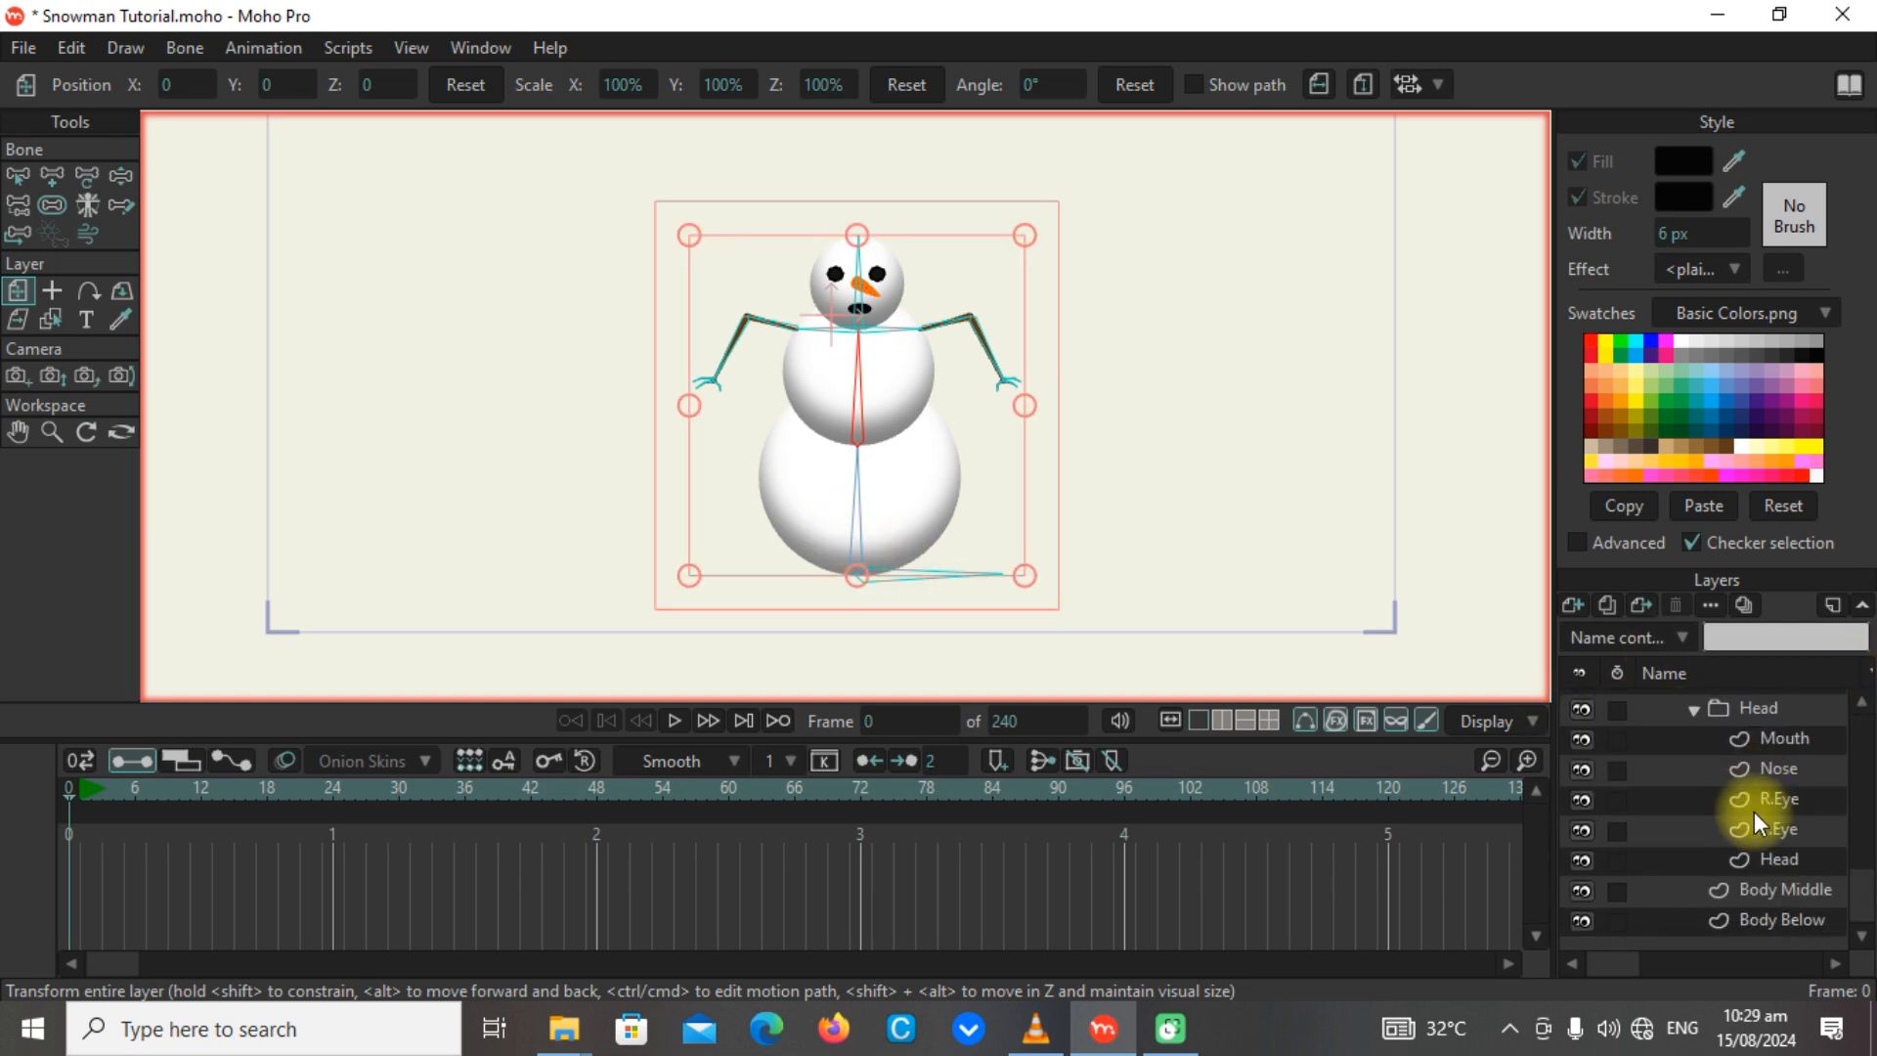
left_click(1752, 923)
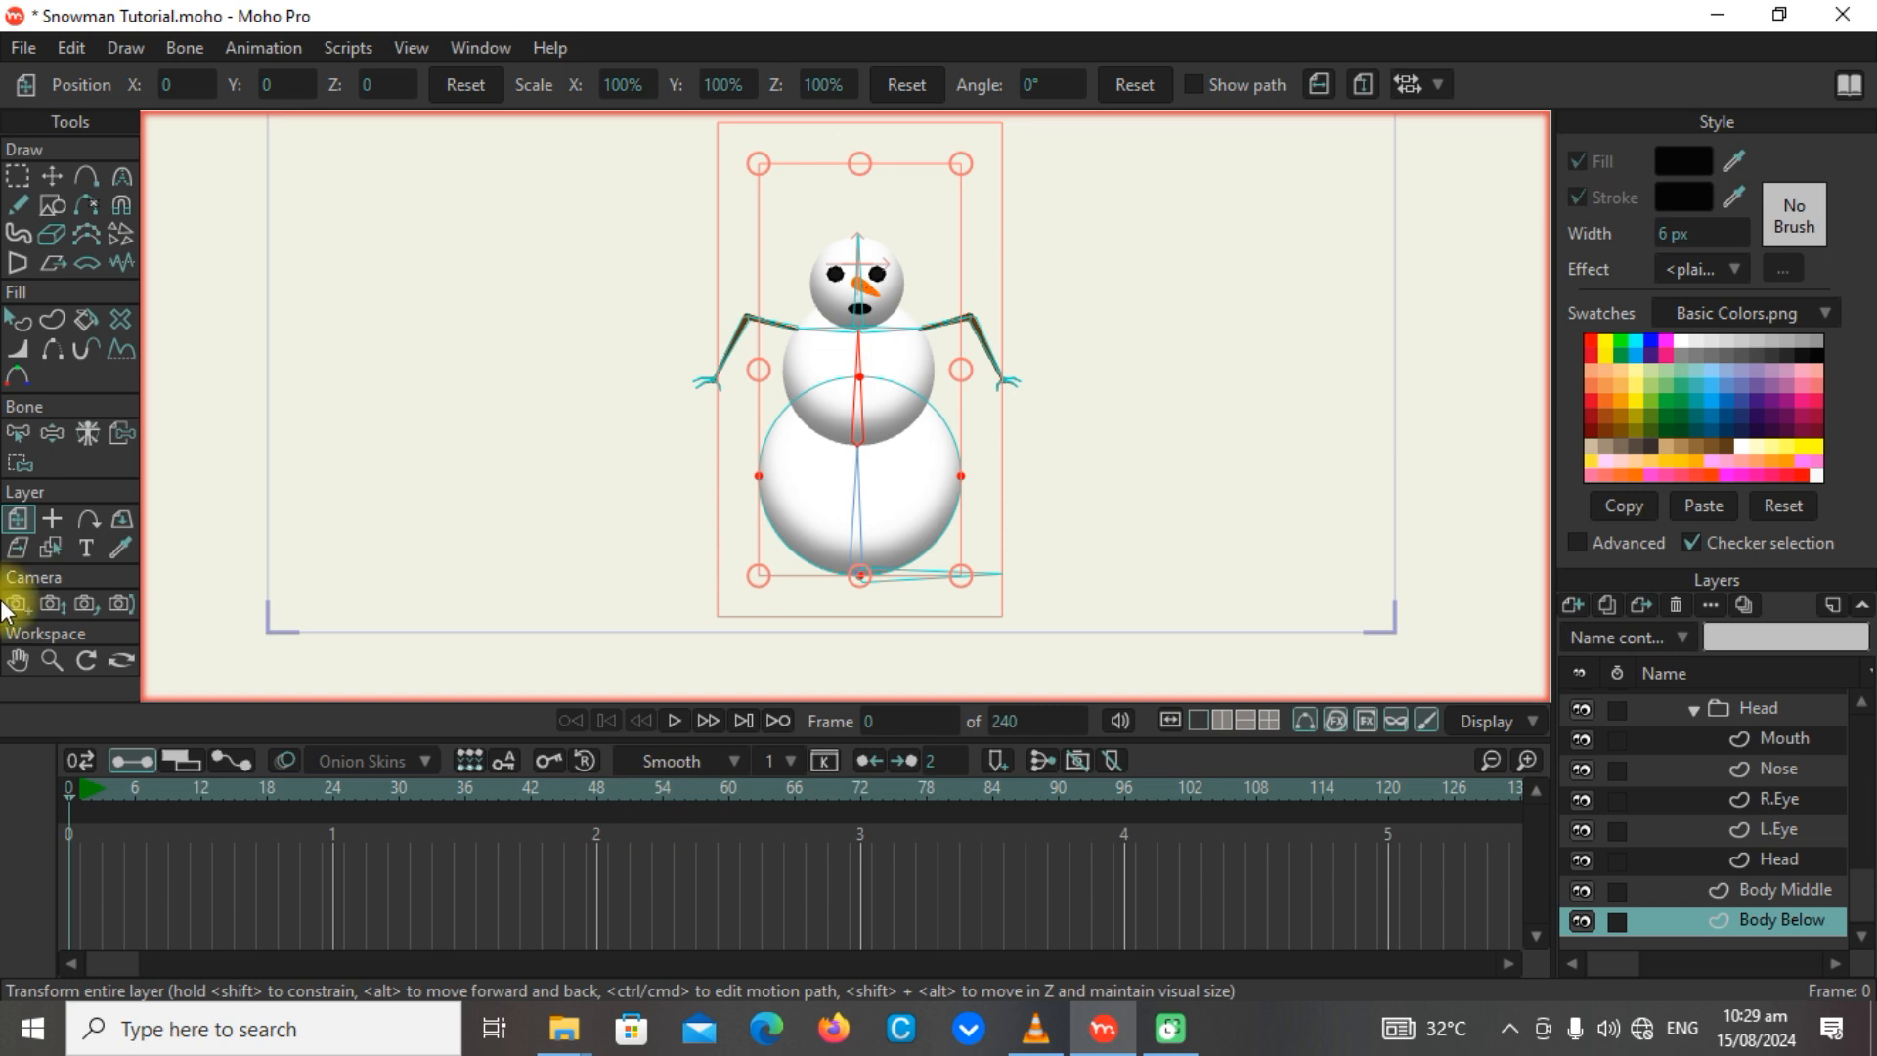
left_click(24, 460)
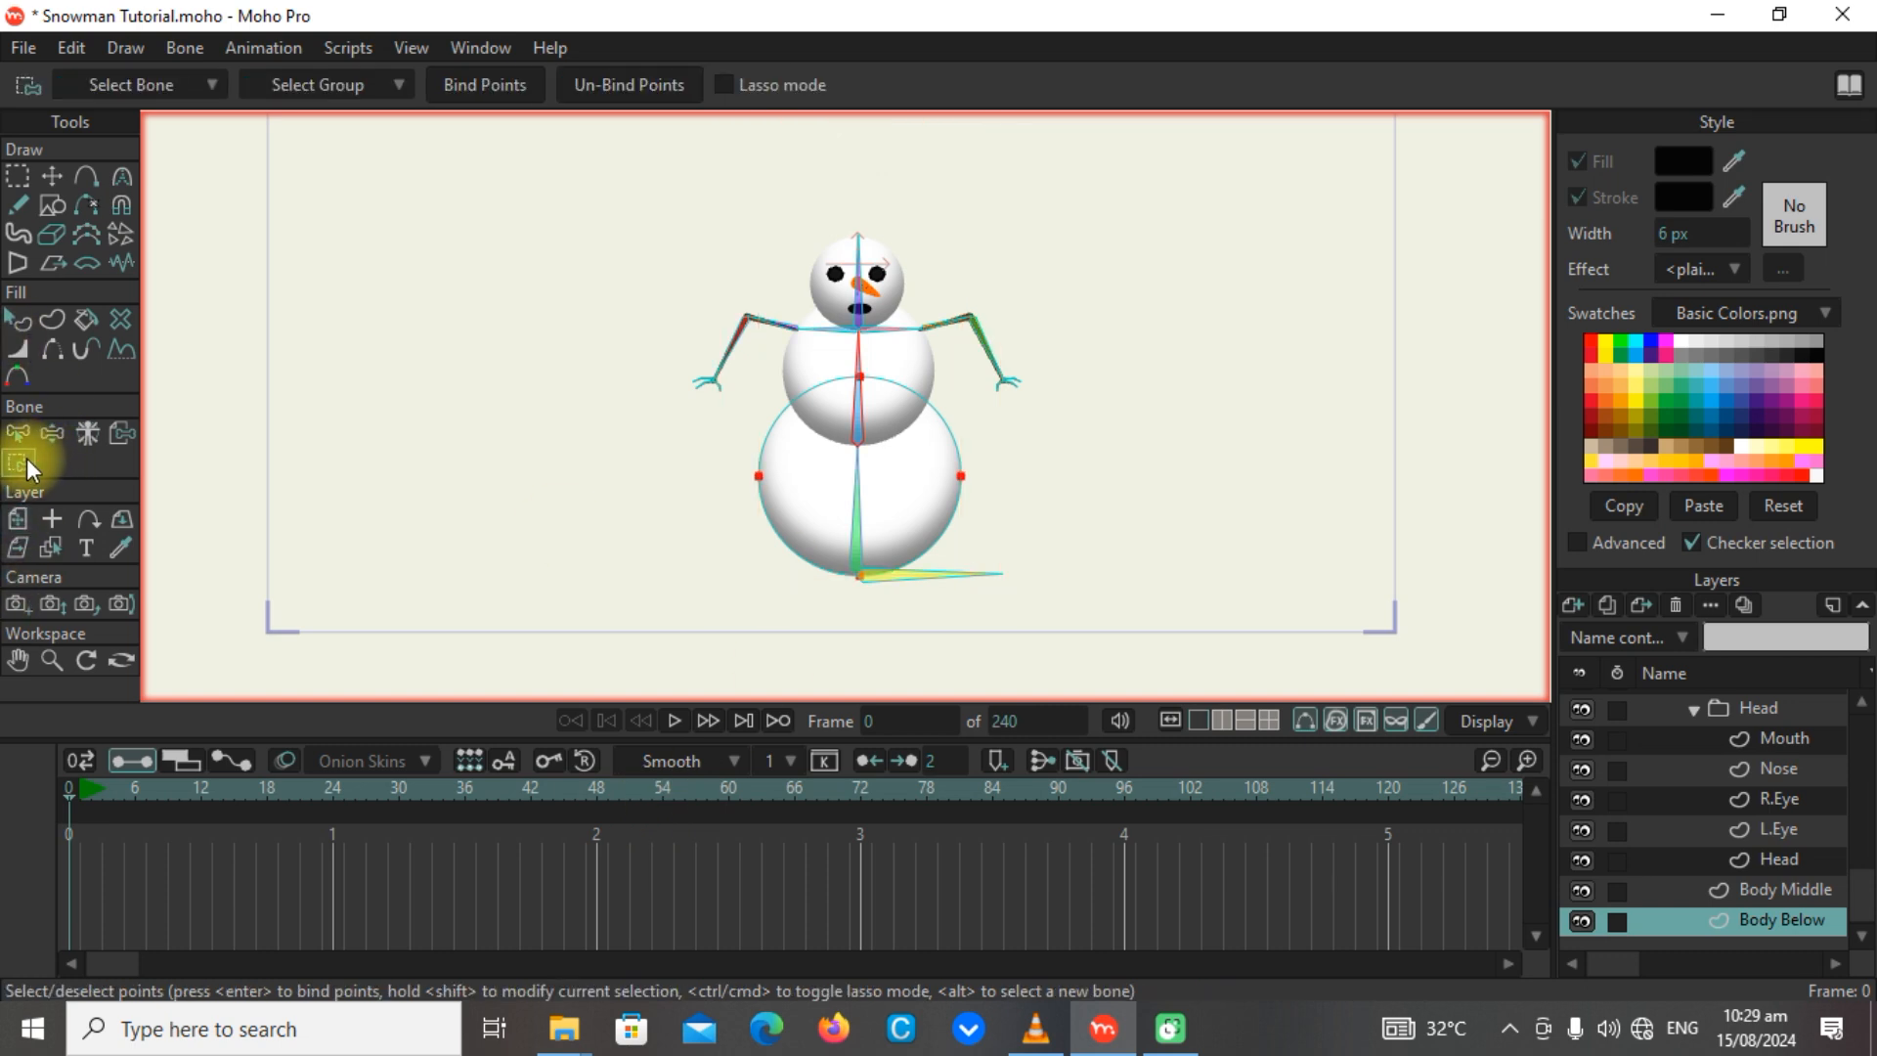
left_click(860, 545, "alt")
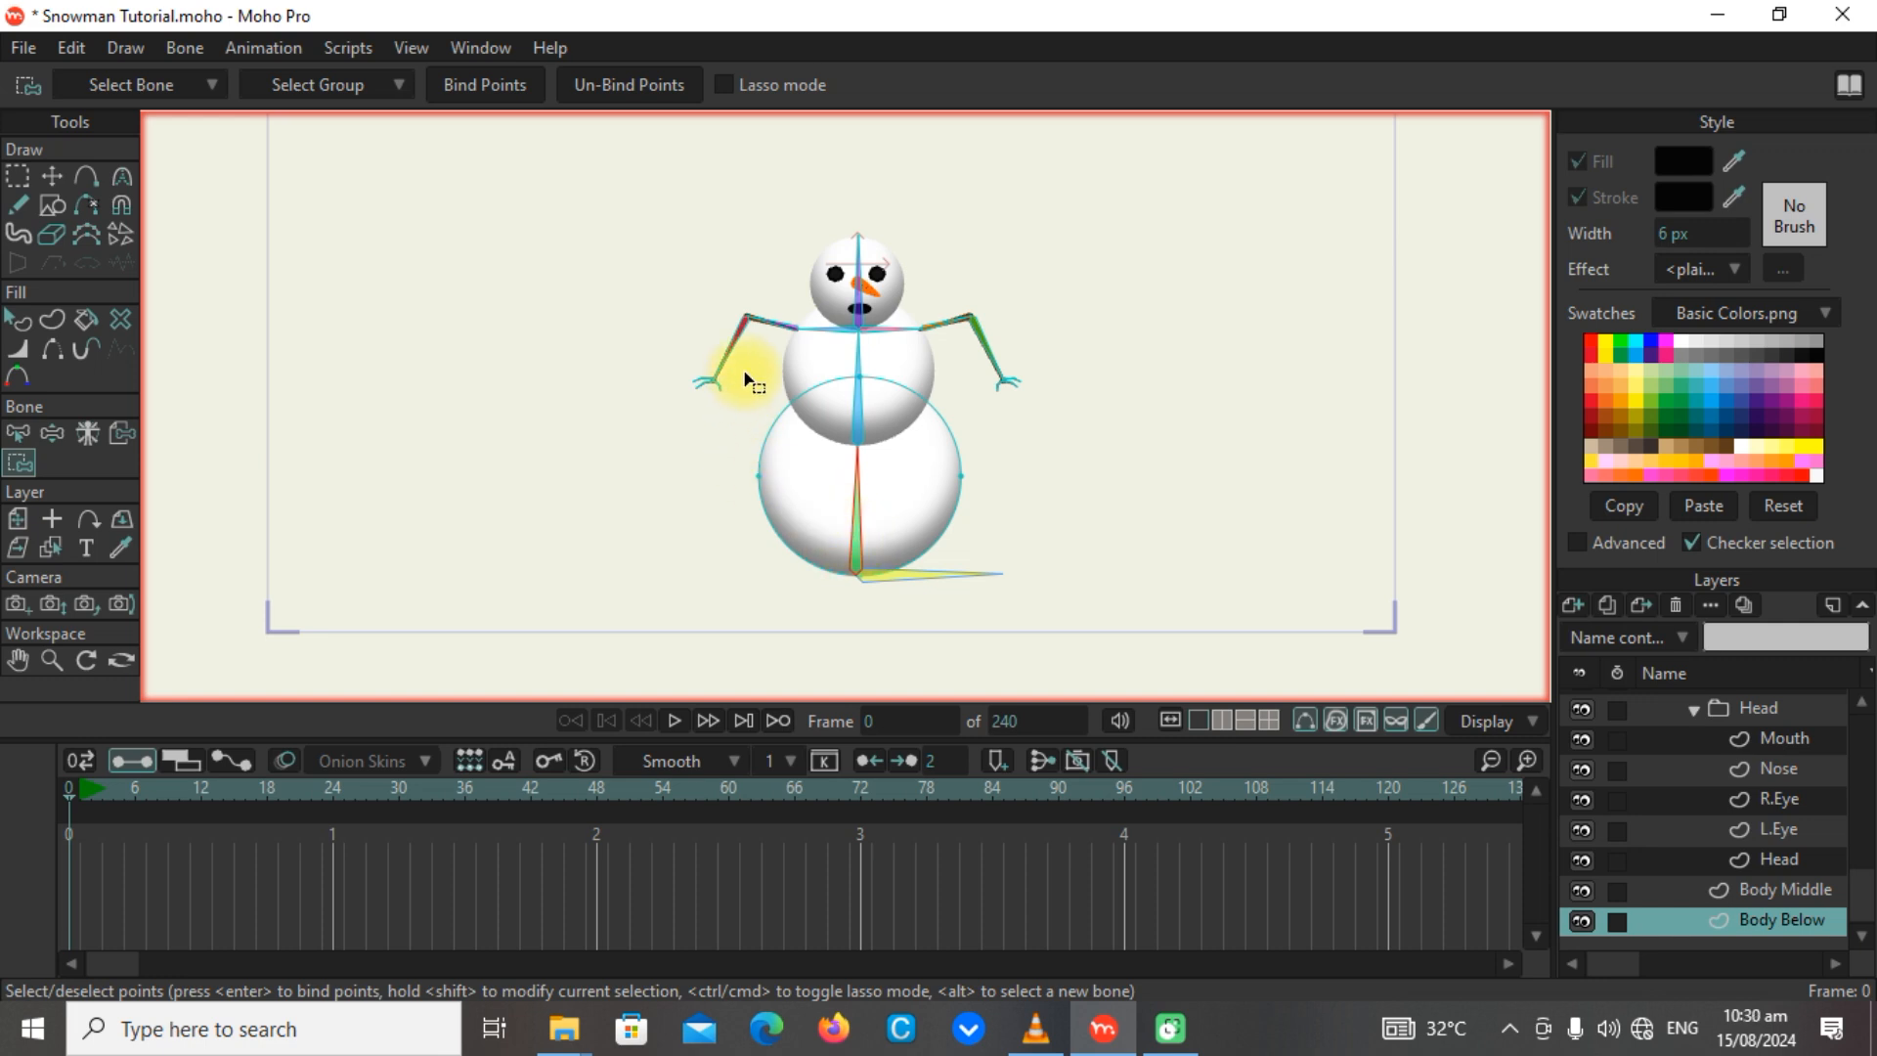
left_click_drag(745, 378, 1006, 590)
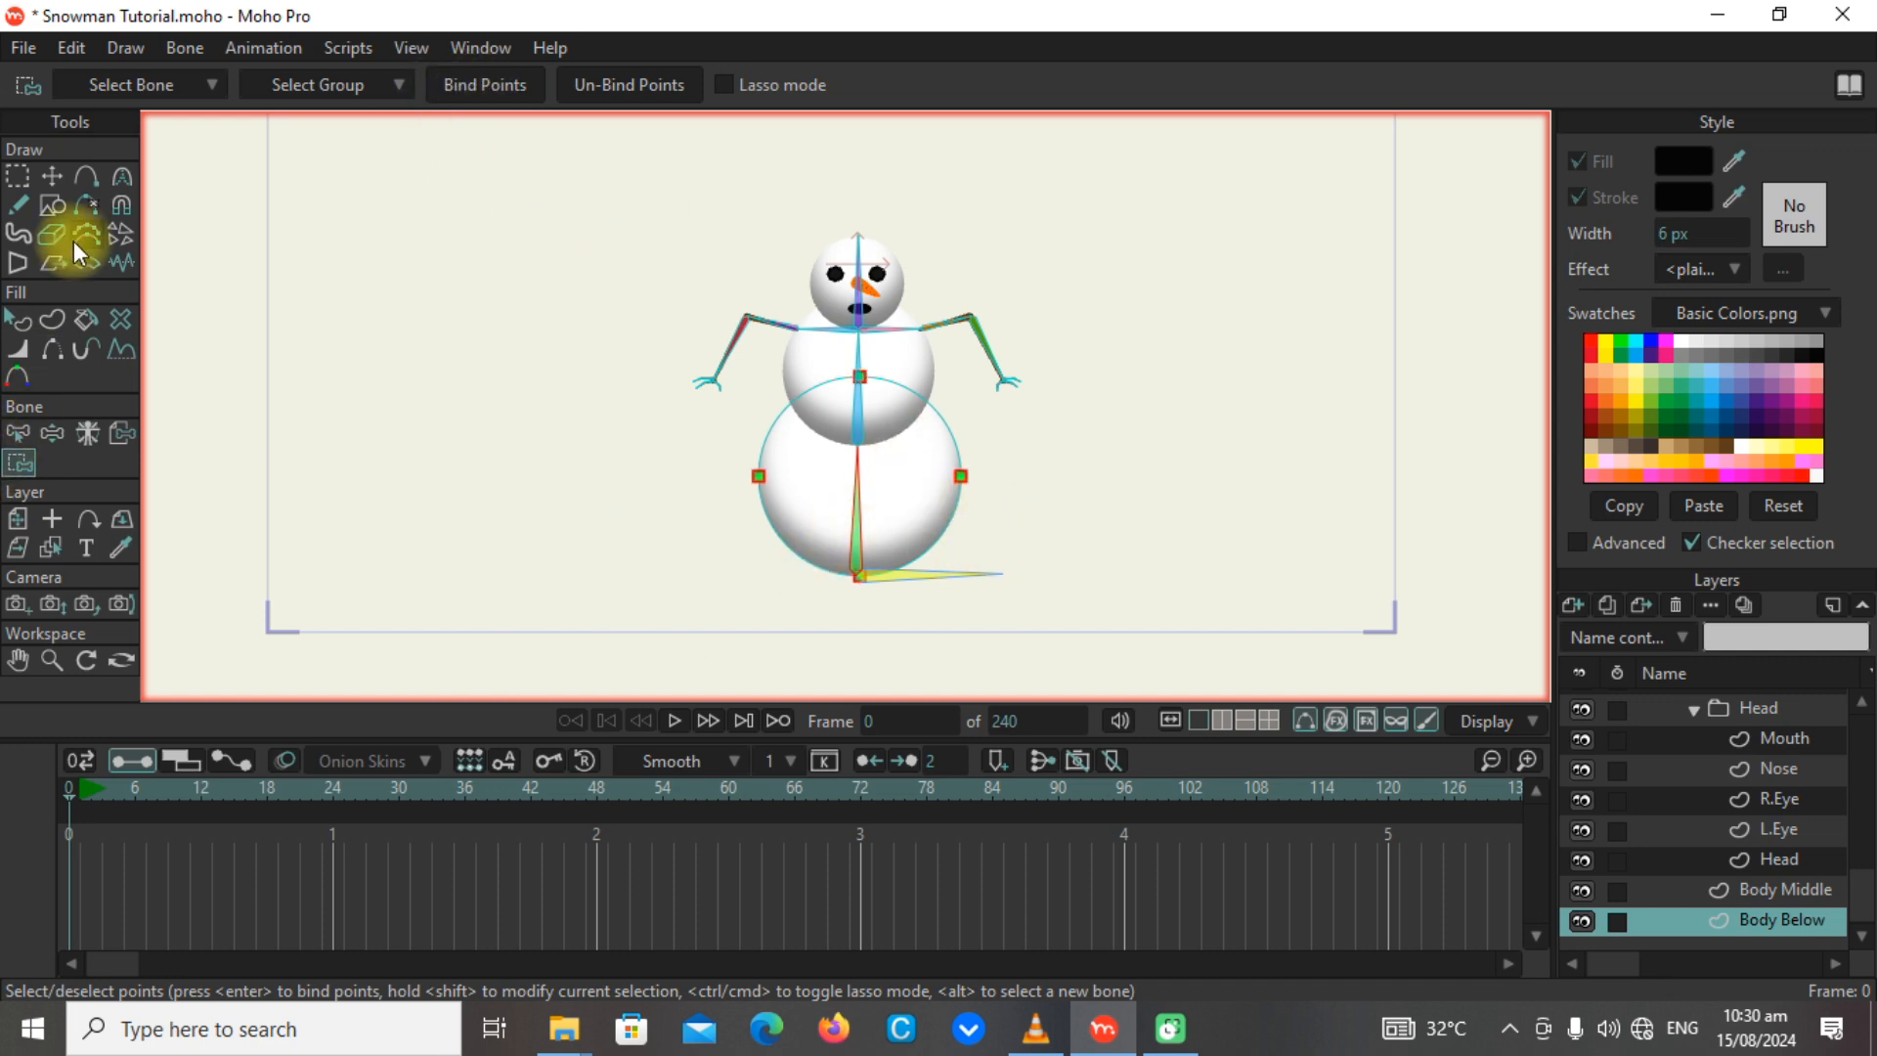
Test the Body Below binding by swinging the lower body bone with the Manipulate Bones tool.
left_click(52, 433)
left_click_drag(892, 536, 748, 291)
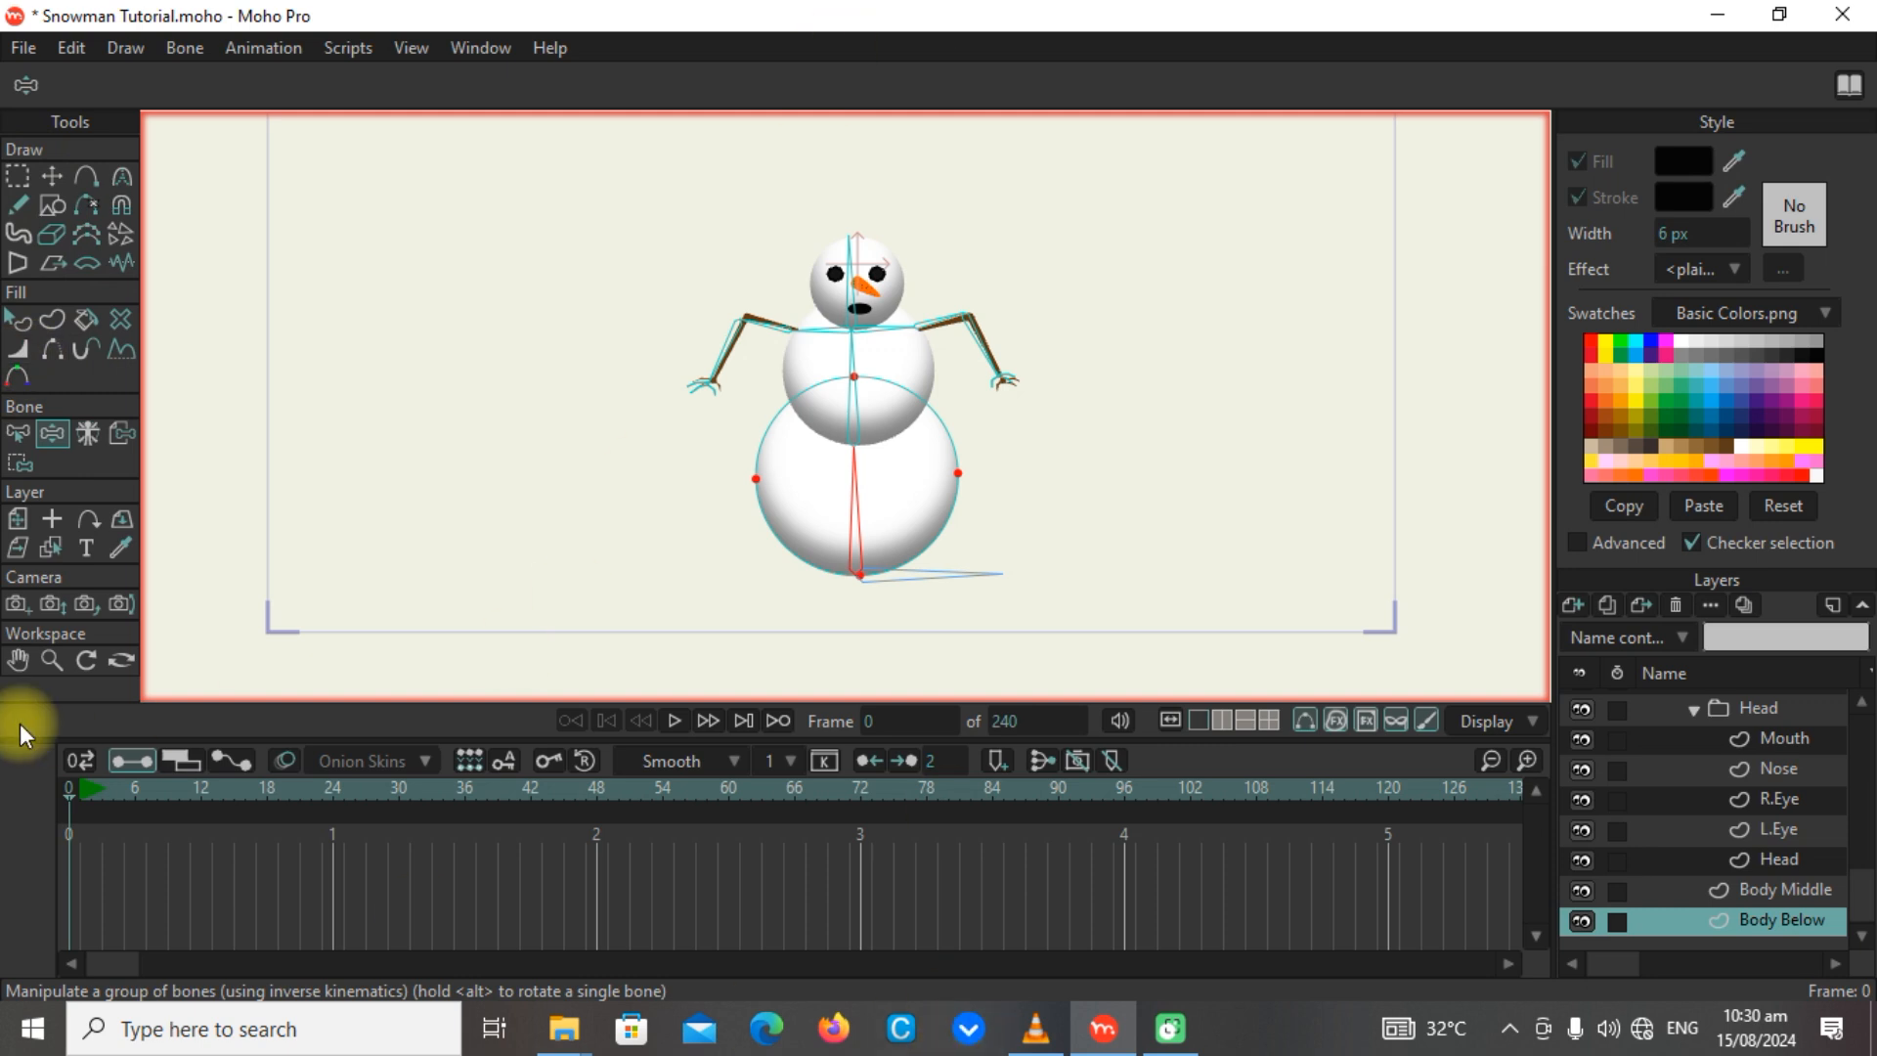
left_click(17, 433)
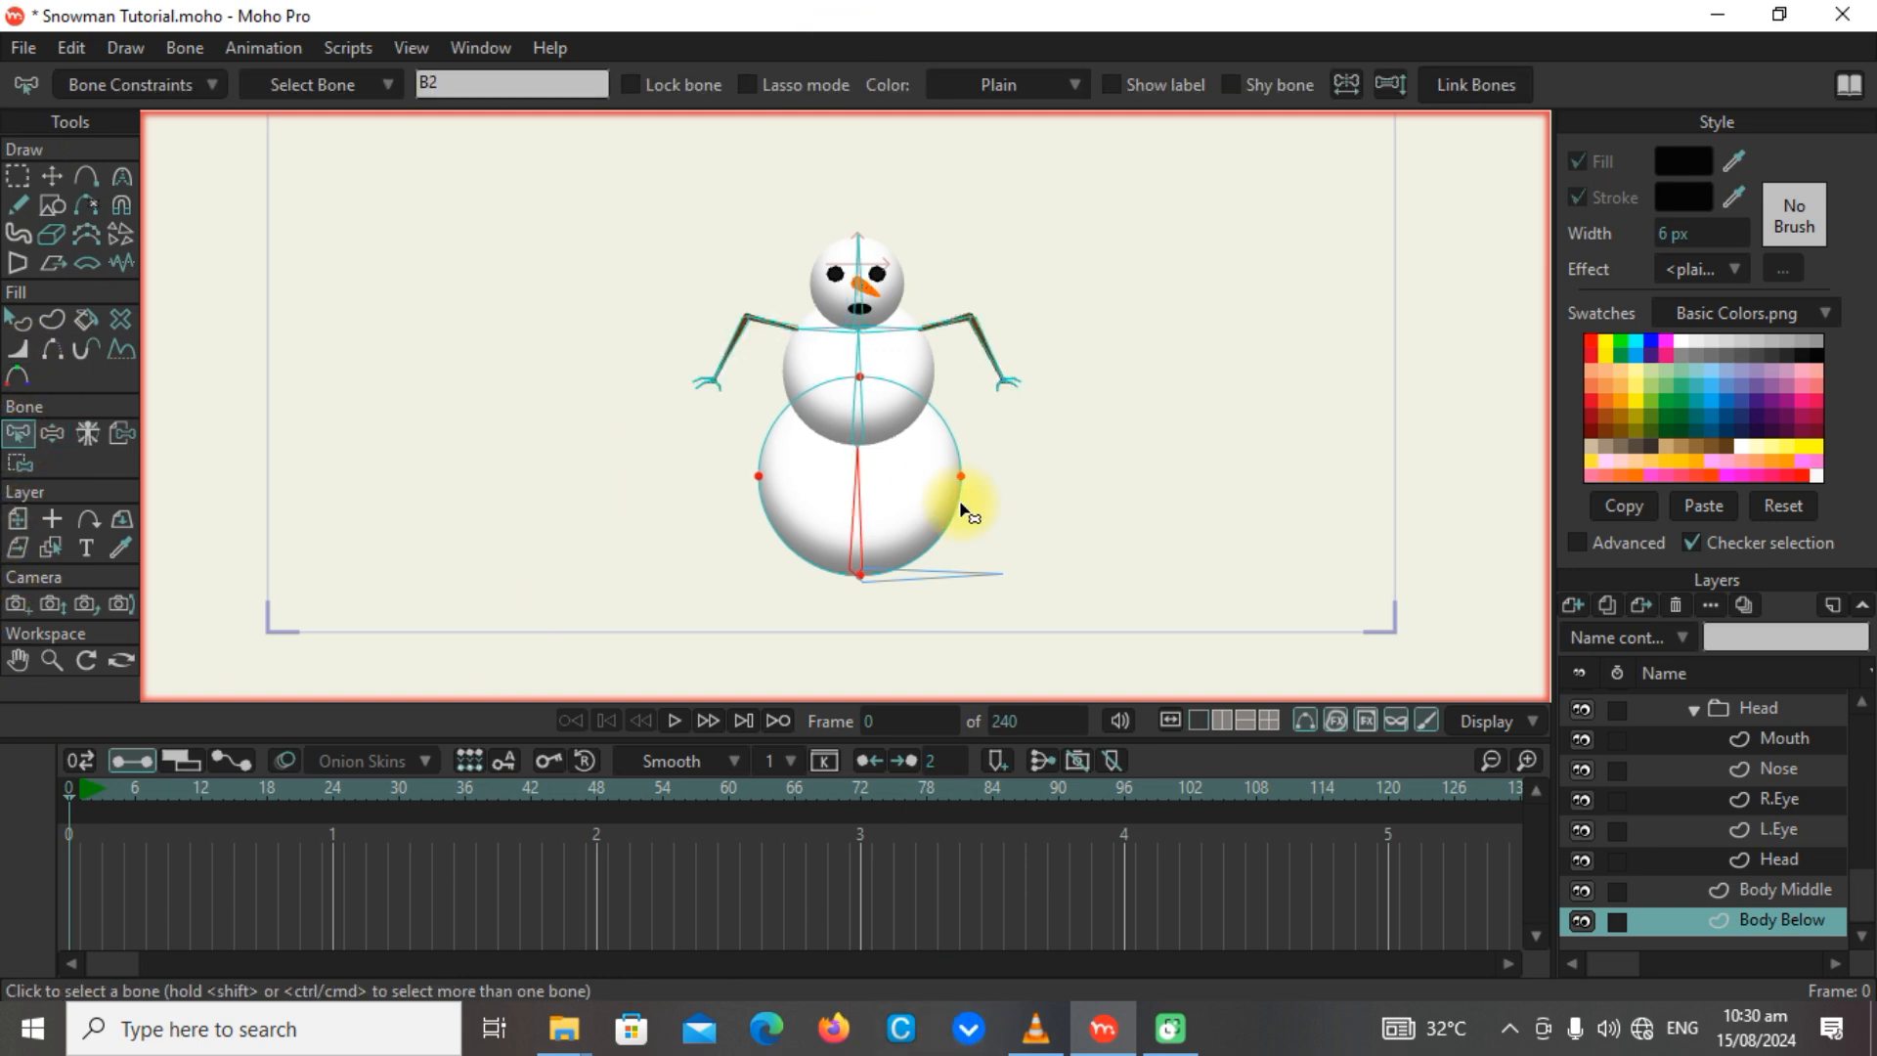
Bind all points of the Body Middle layer to the middle body bone with the Bind Points tool.
left_click(19, 462)
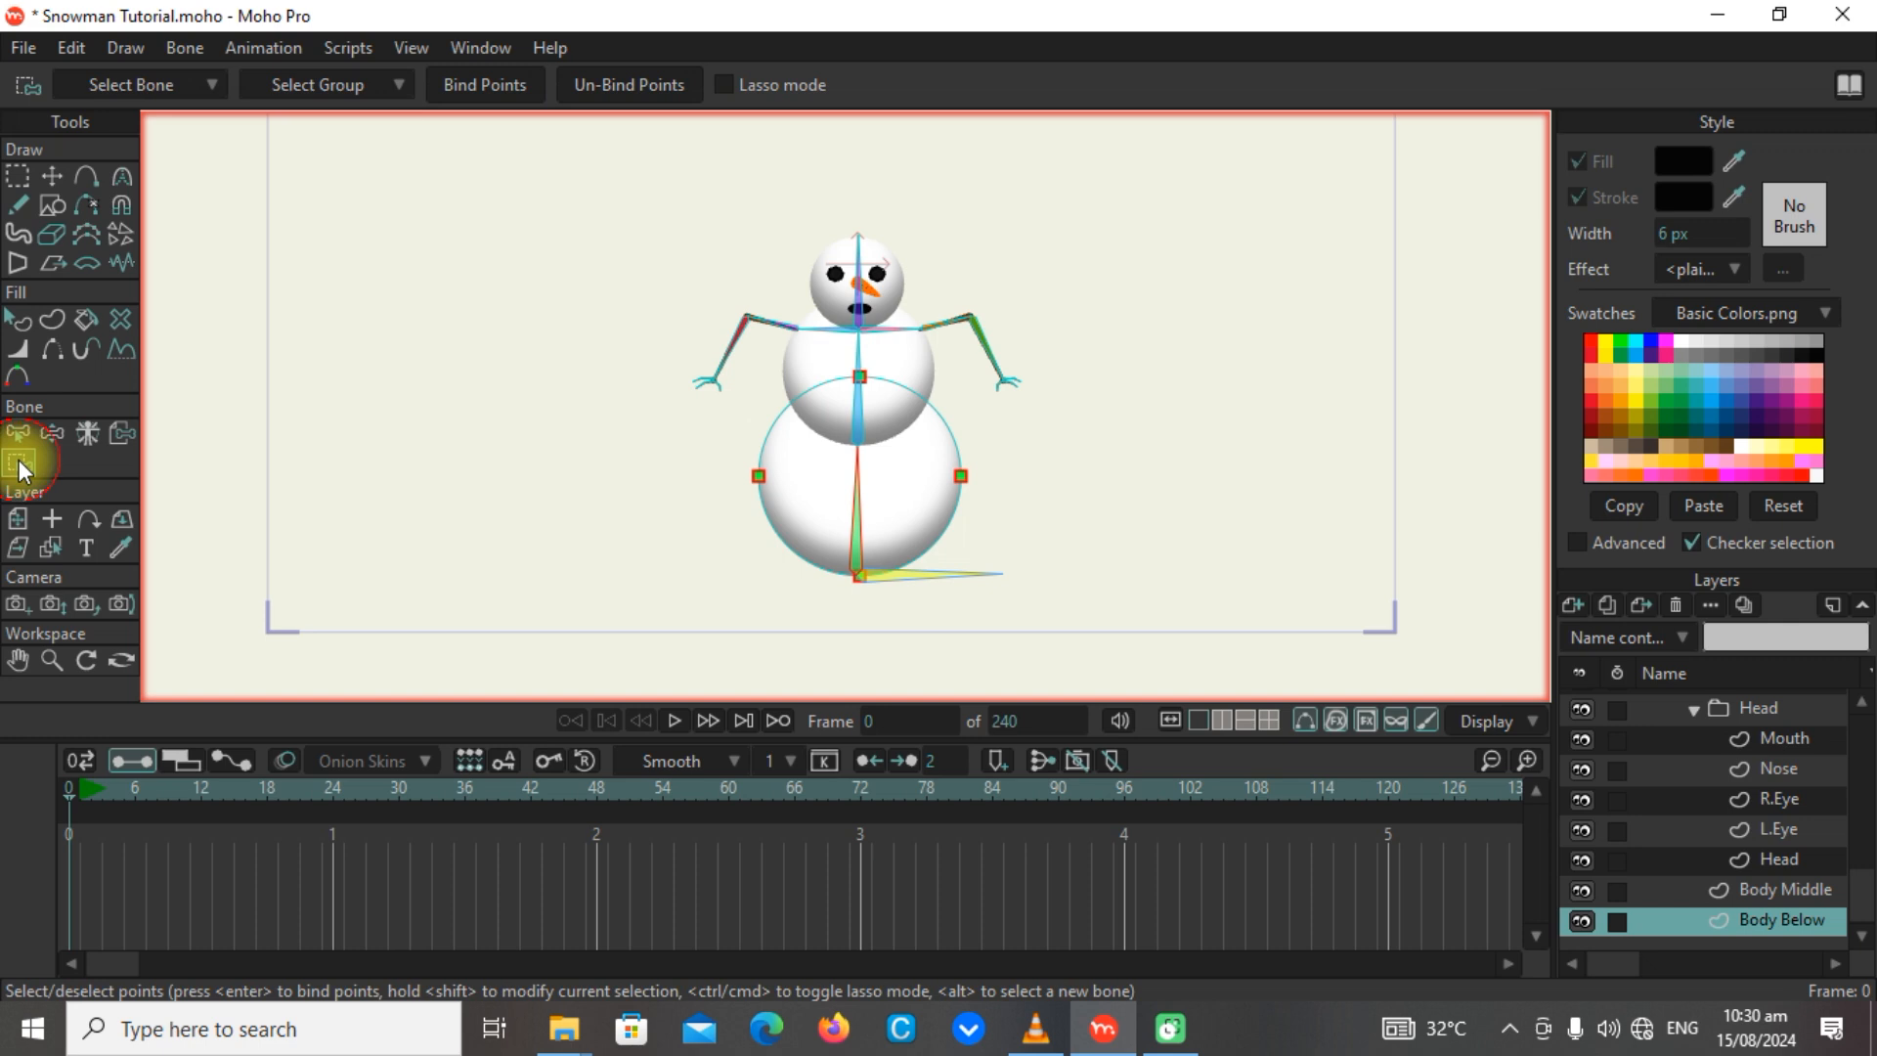
left_click(1764, 888)
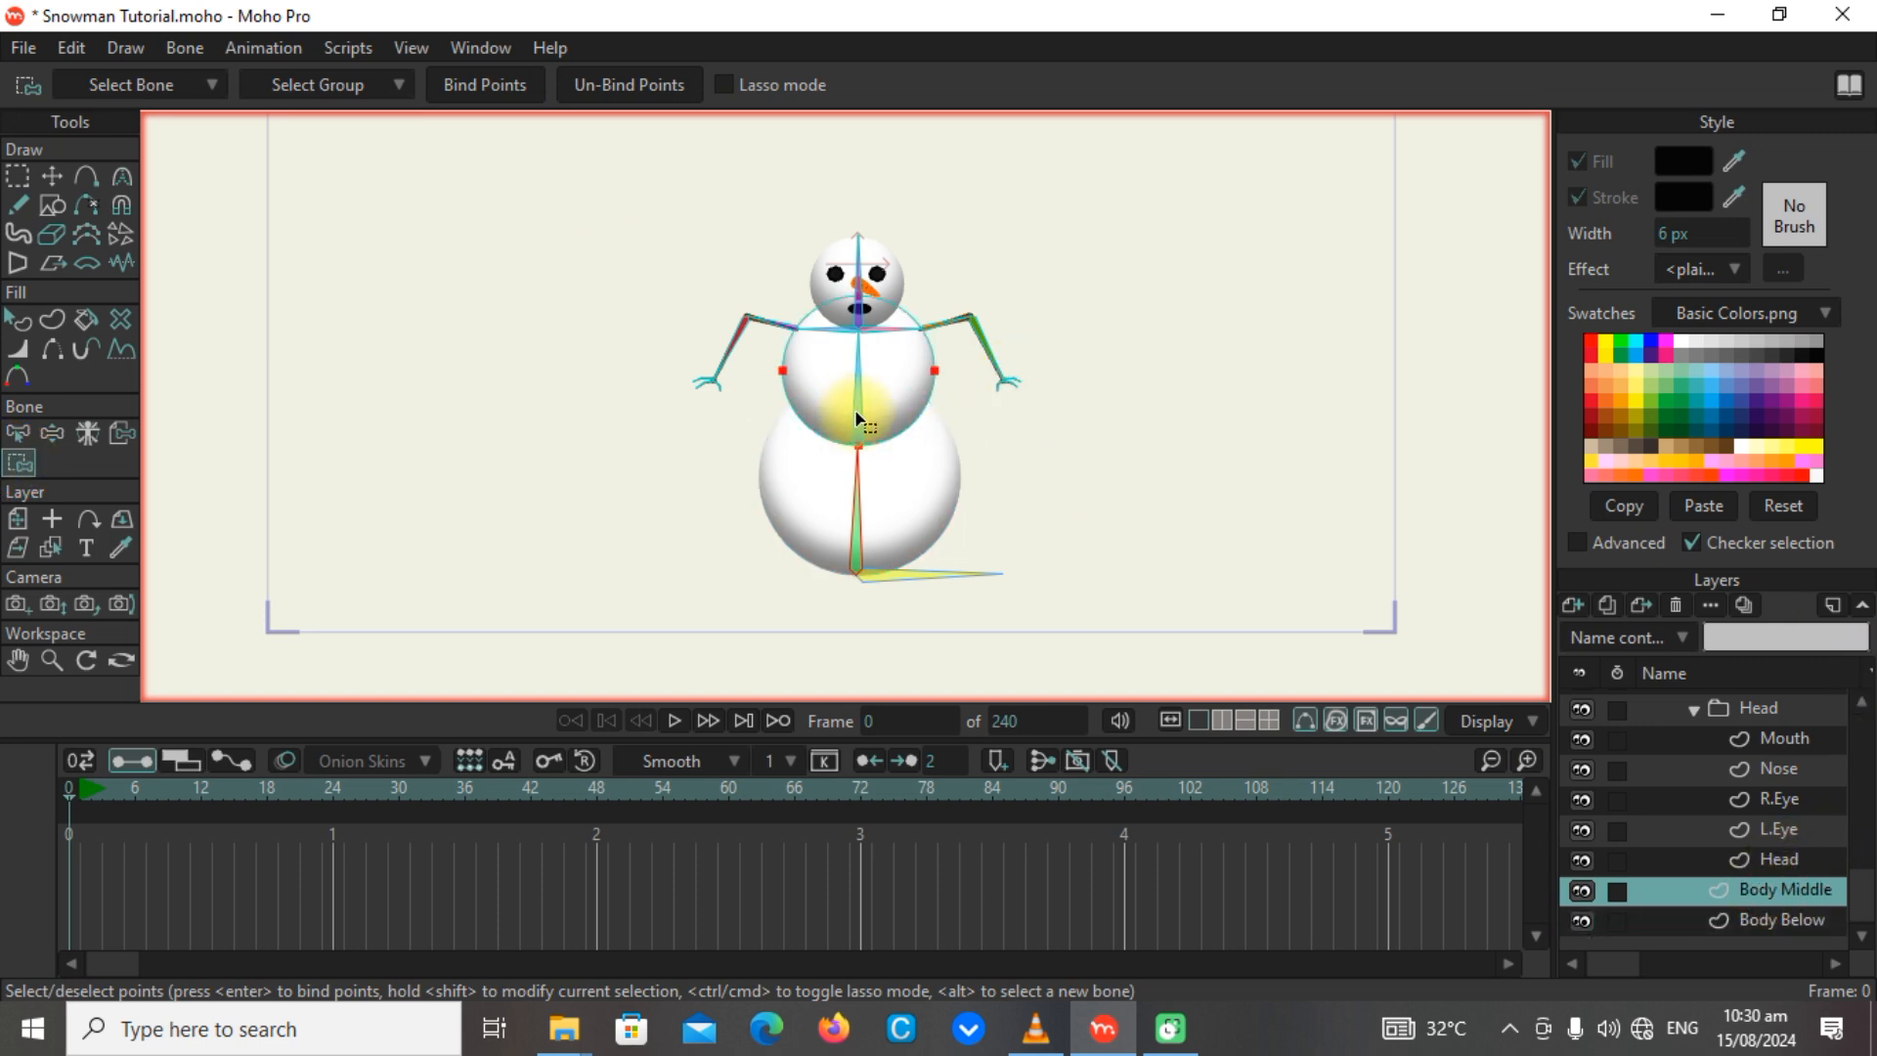
key("alt")
scroll(861, 408, "up", 5)
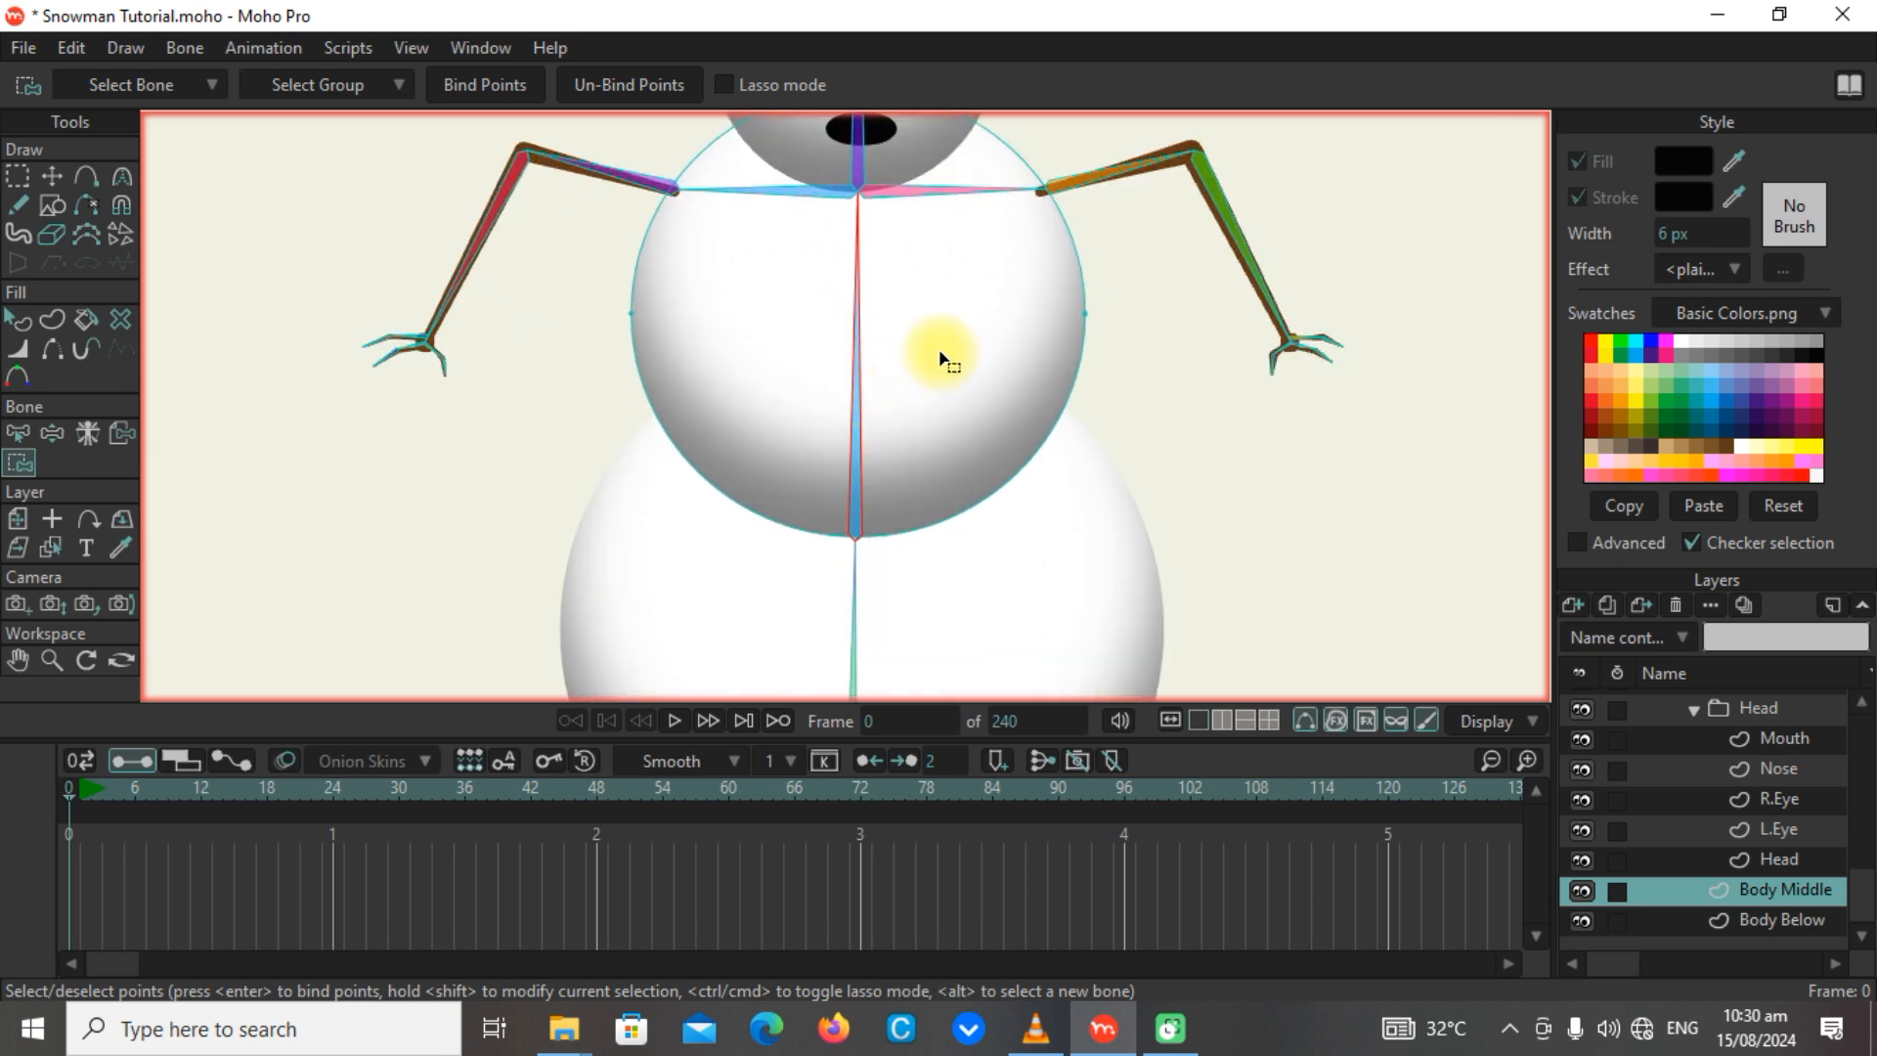
scroll(933, 450, "down", 5)
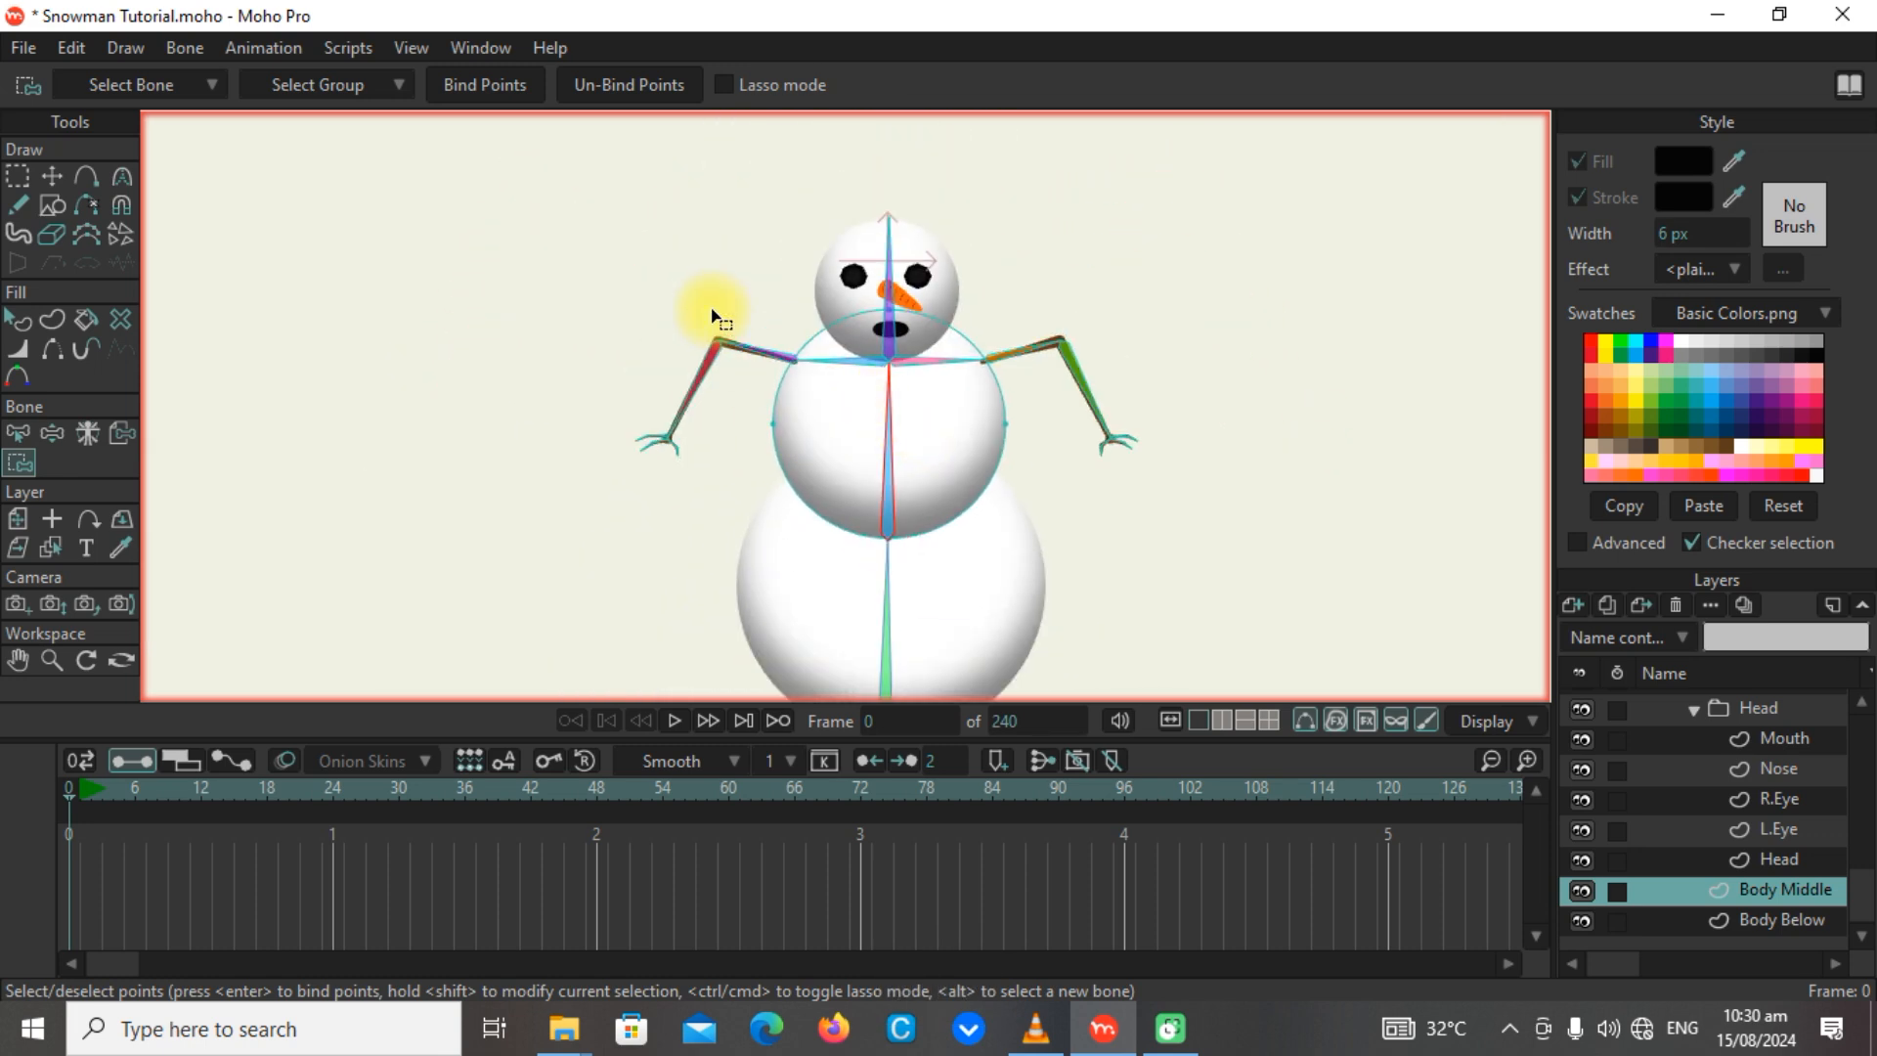
left_click_drag(760, 279, 1121, 572)
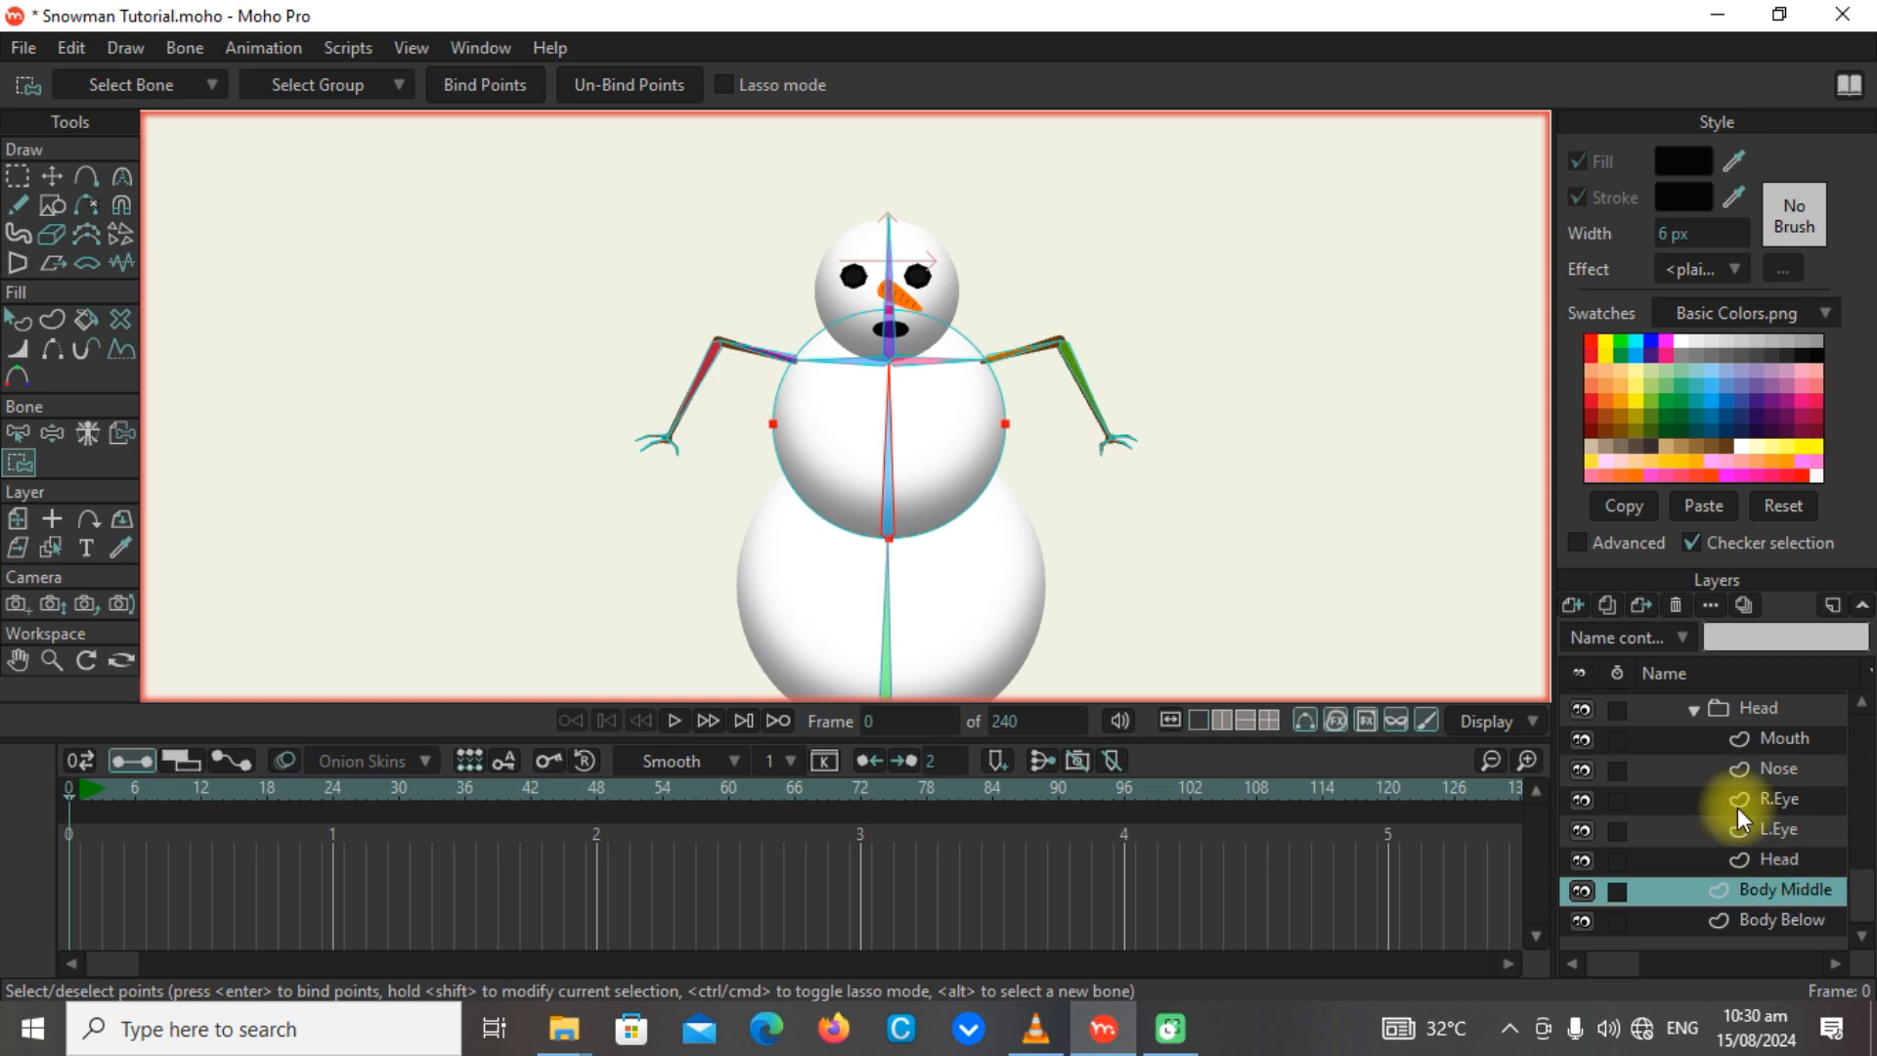
left_click(500, 84)
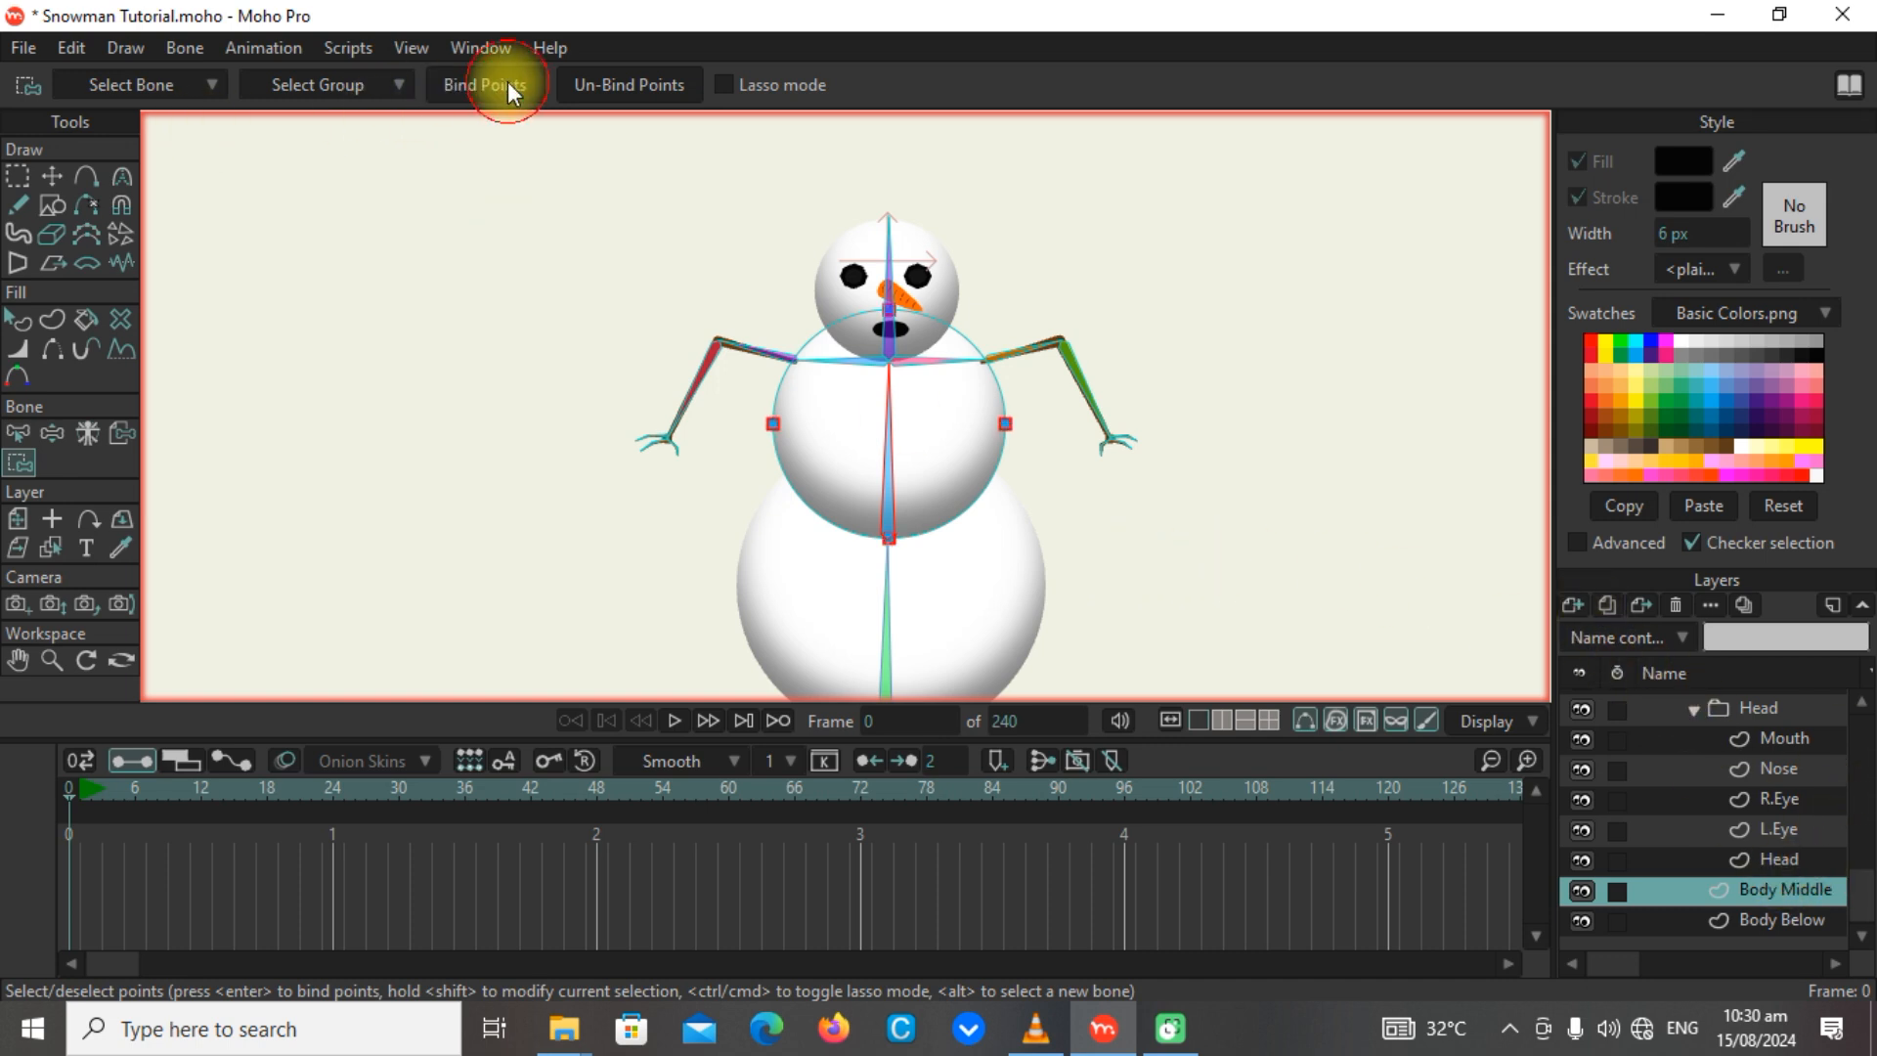
Bind all points of the Head shape layer to the head bone.
left_click(1760, 858)
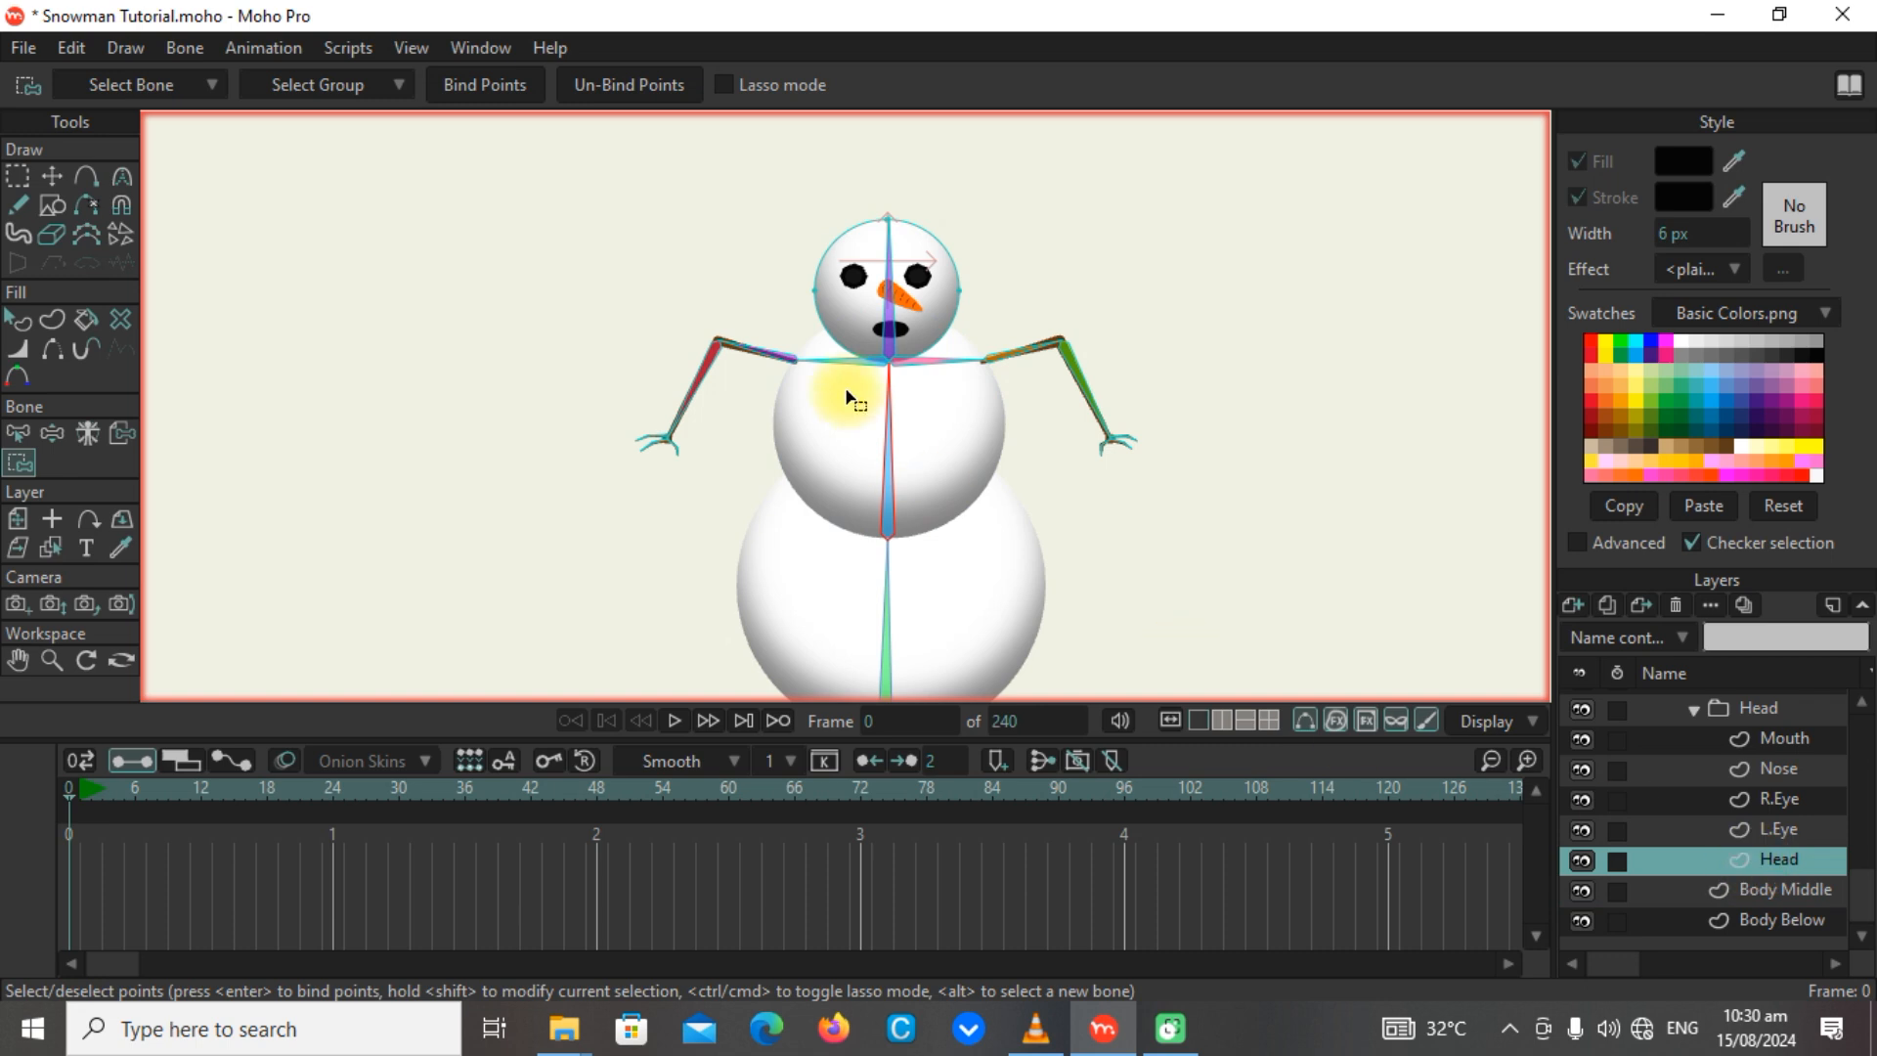
left_click(898, 303, "alt")
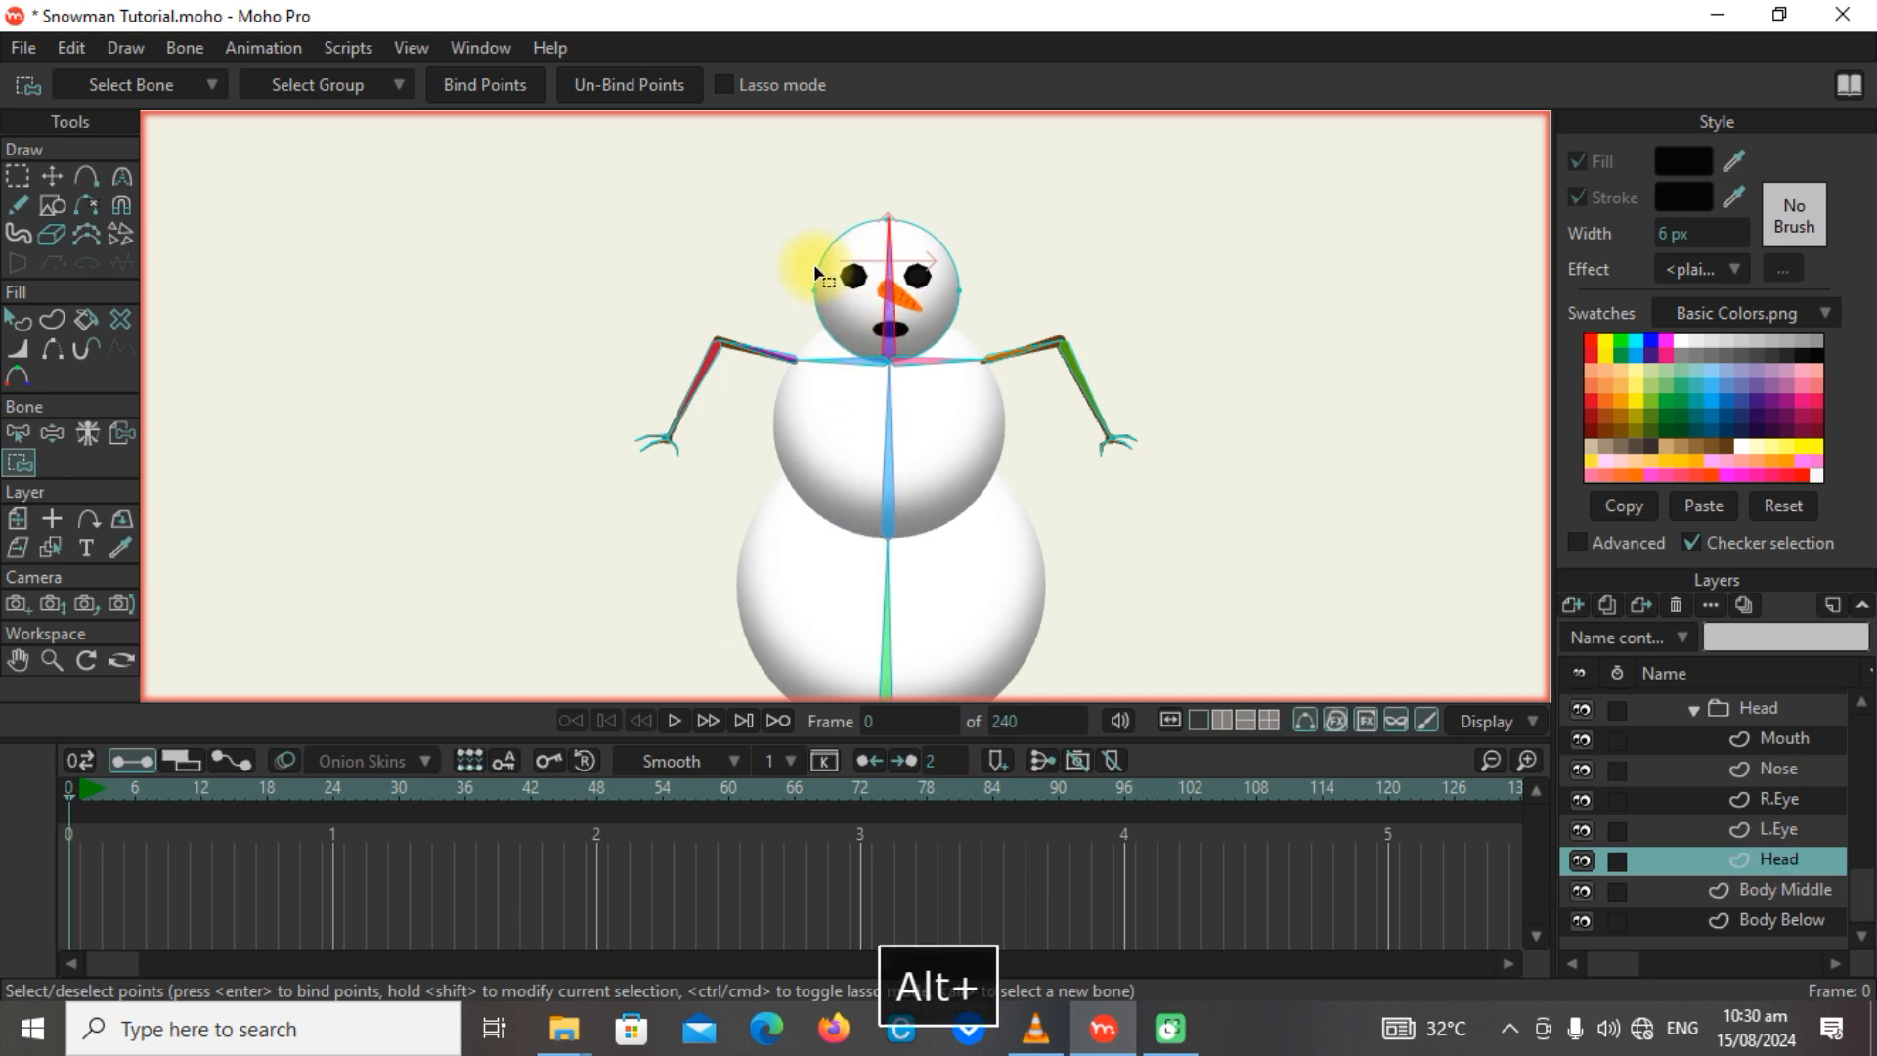
left_click_drag(783, 202, 1027, 369)
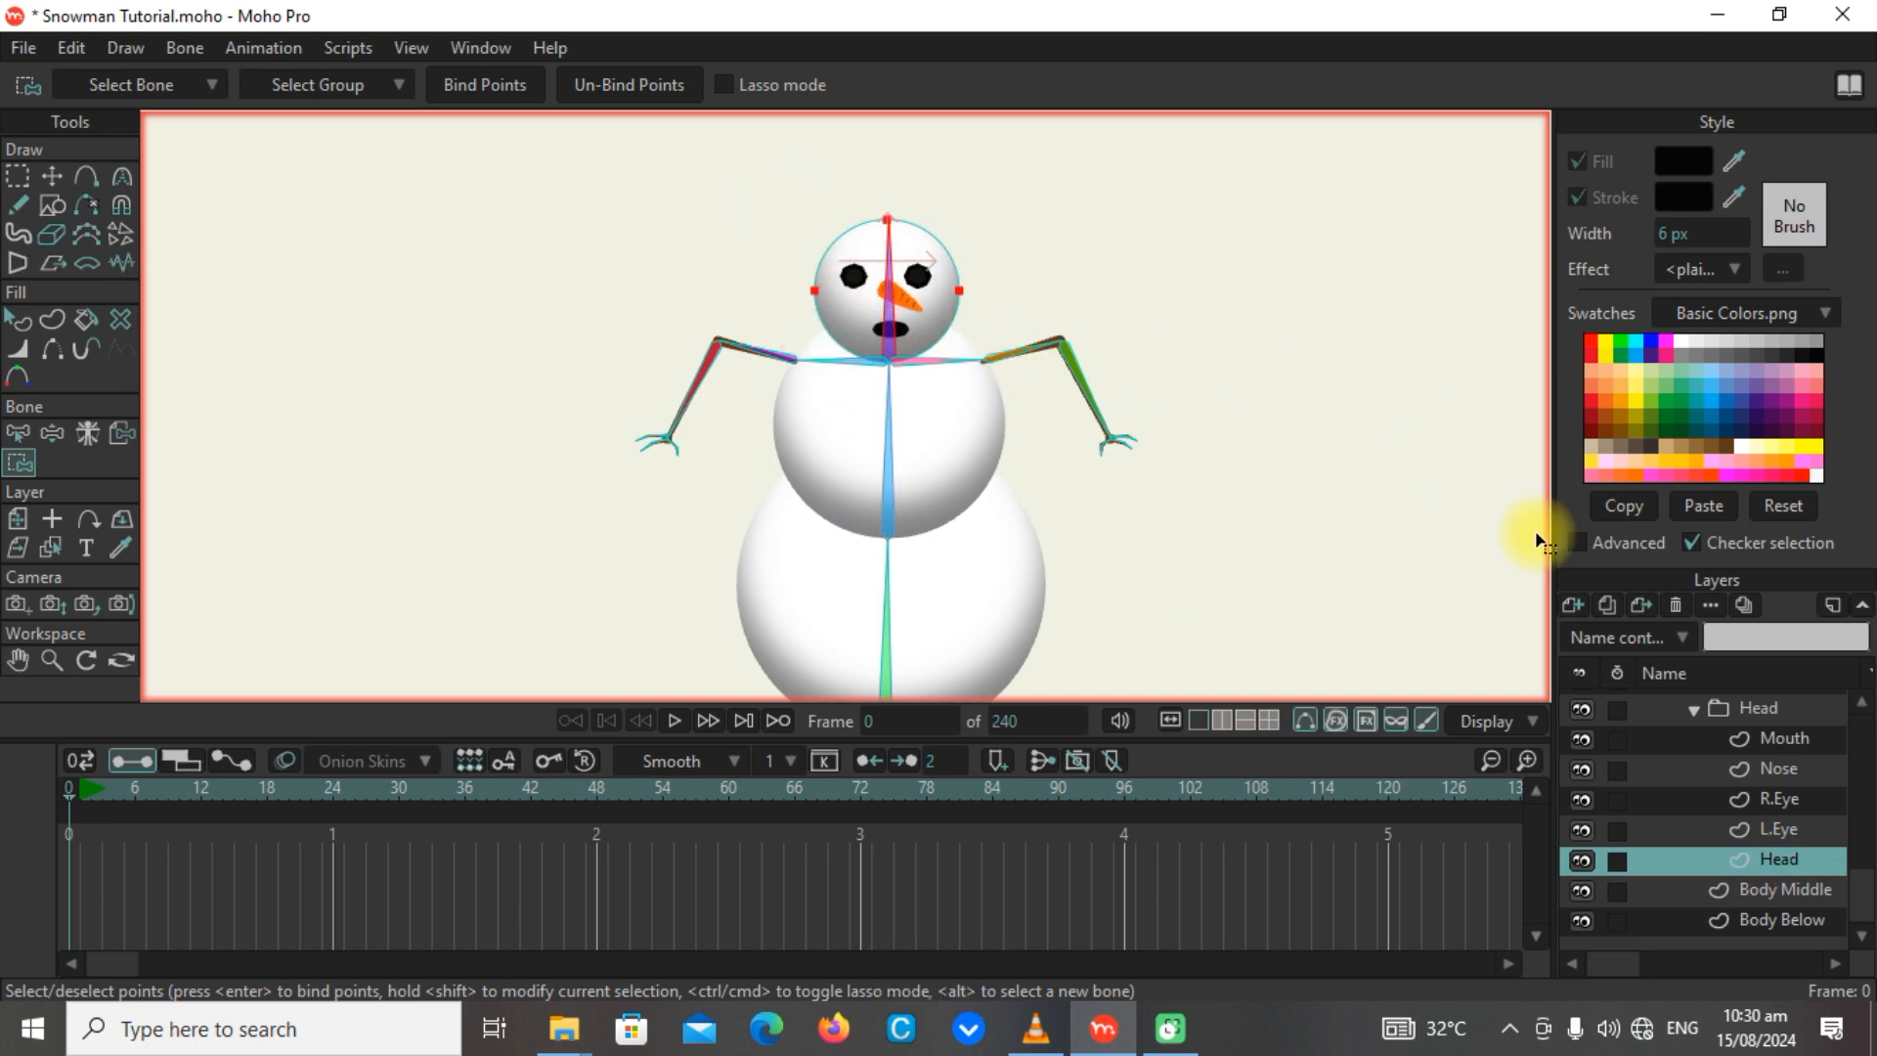
left_click(490, 88)
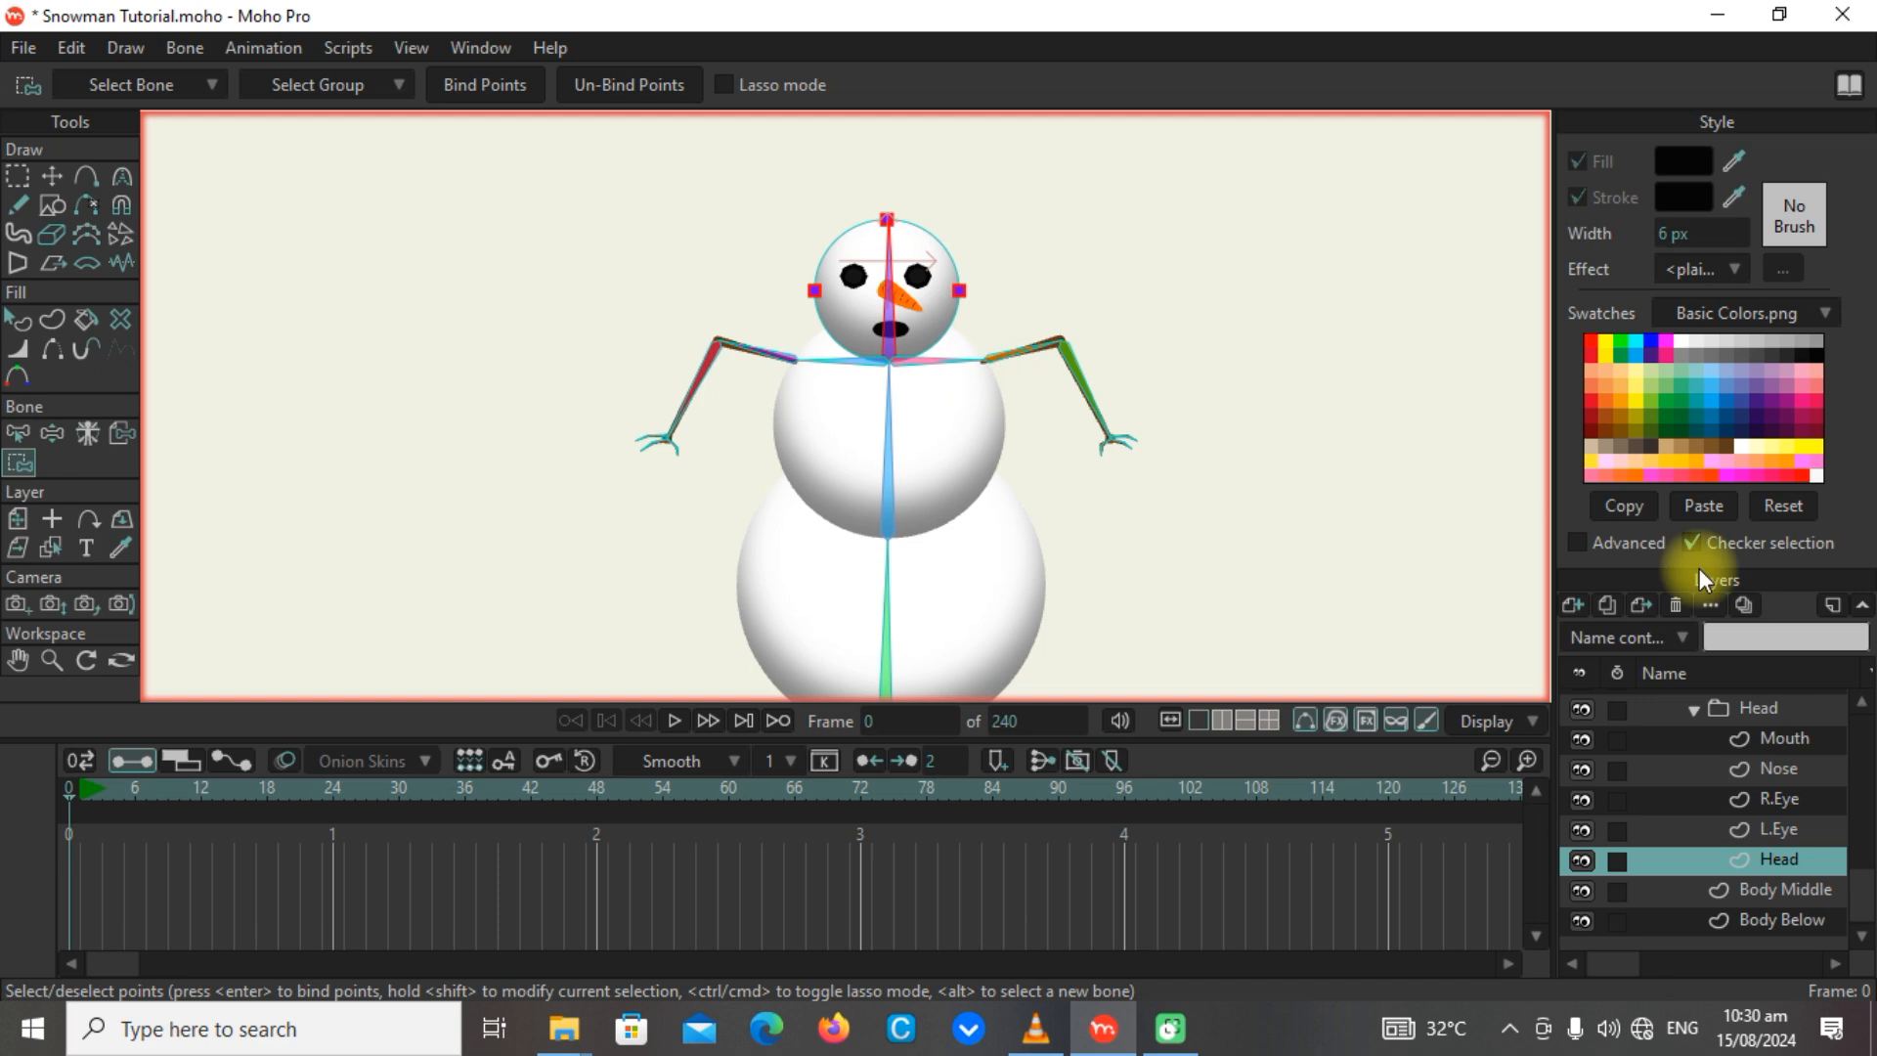
Bind the shoulder and elbow points of the L.ARM layer to that arm's upper arm bone.
scroll(1006, 364, "up", 3)
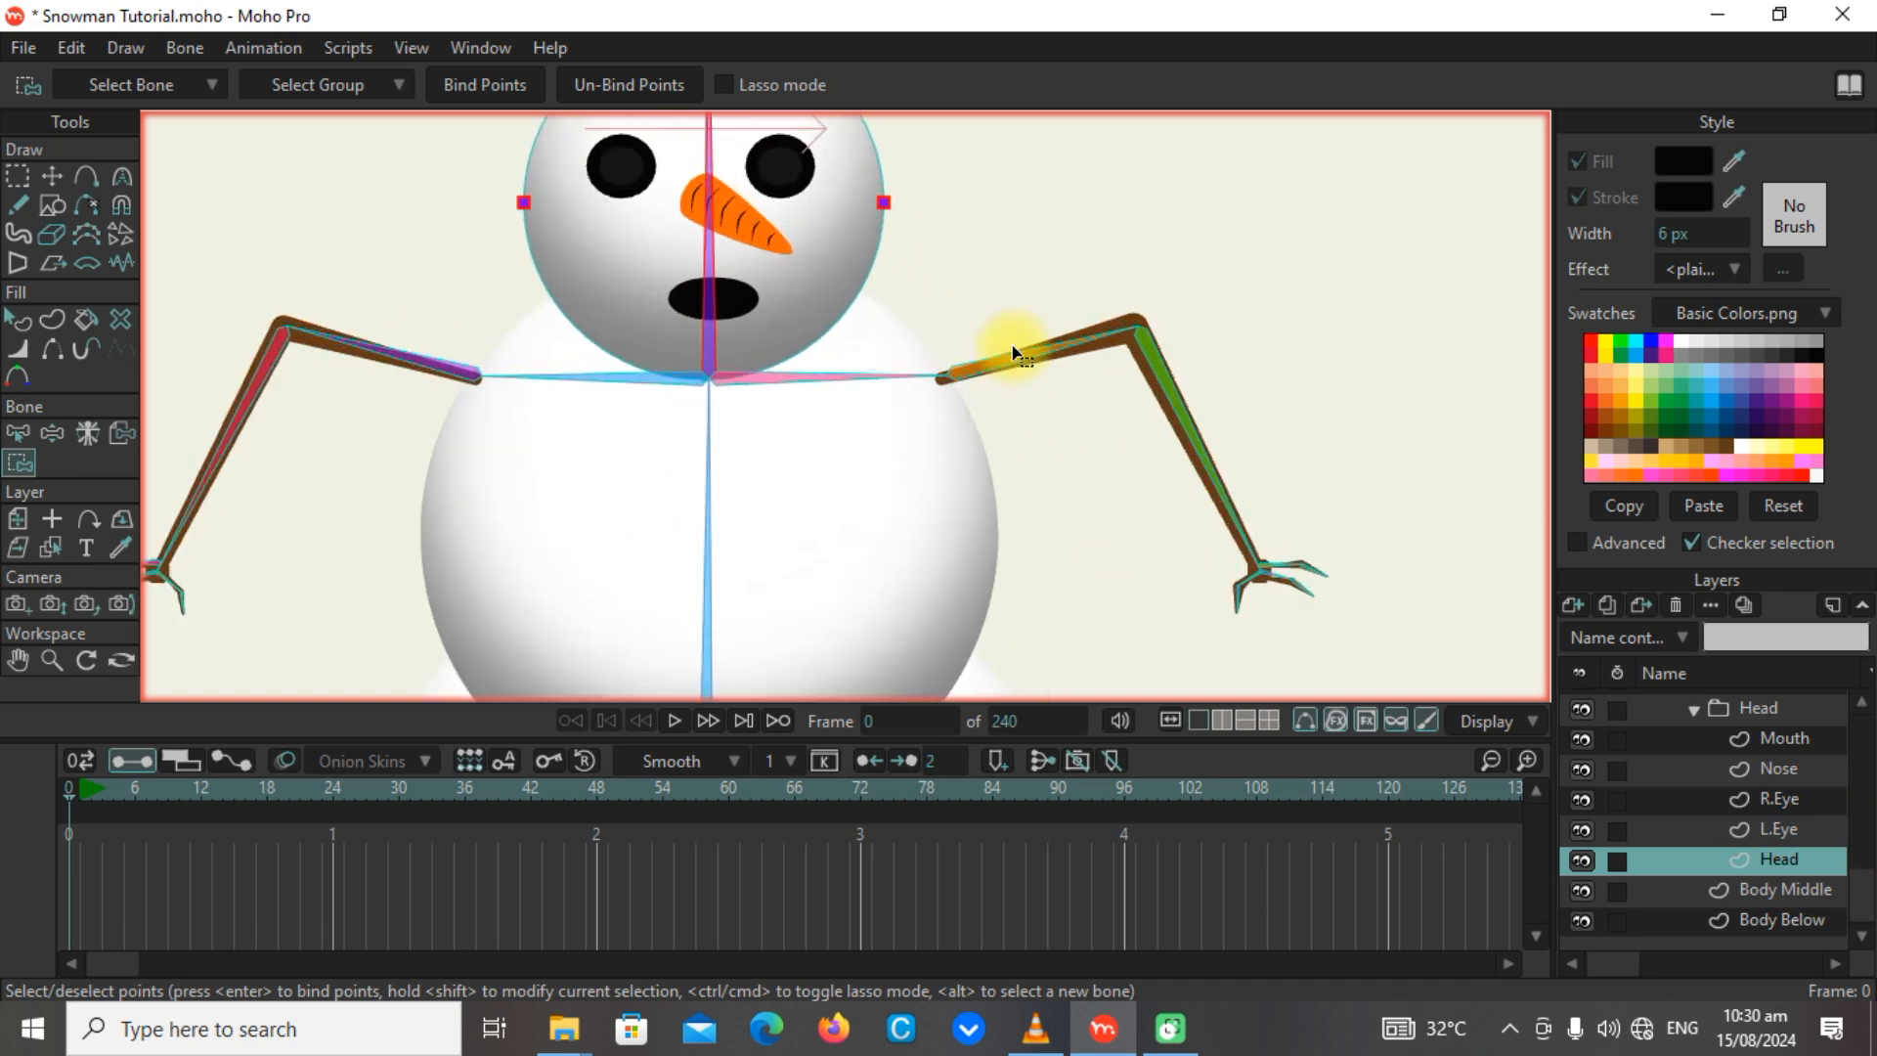
left_click_drag(1169, 528, 1228, 465)
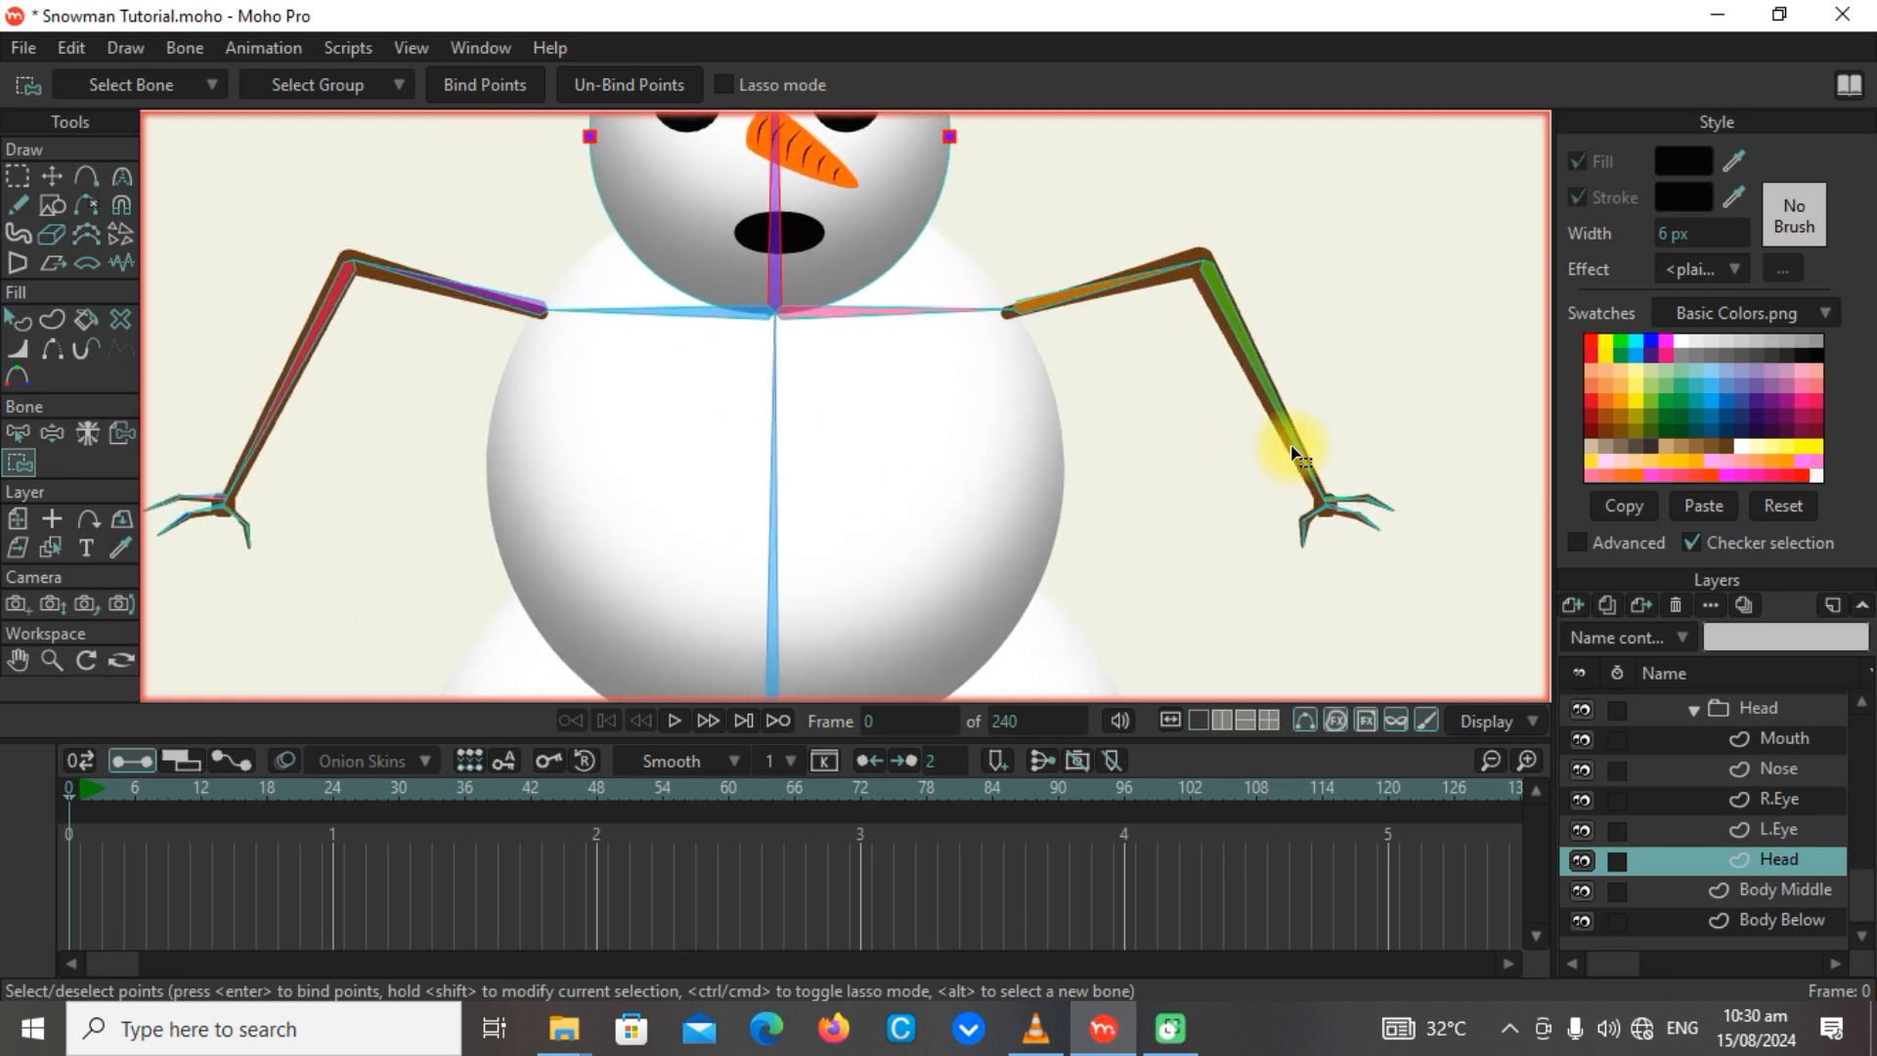
left_click(1044, 309, "alt")
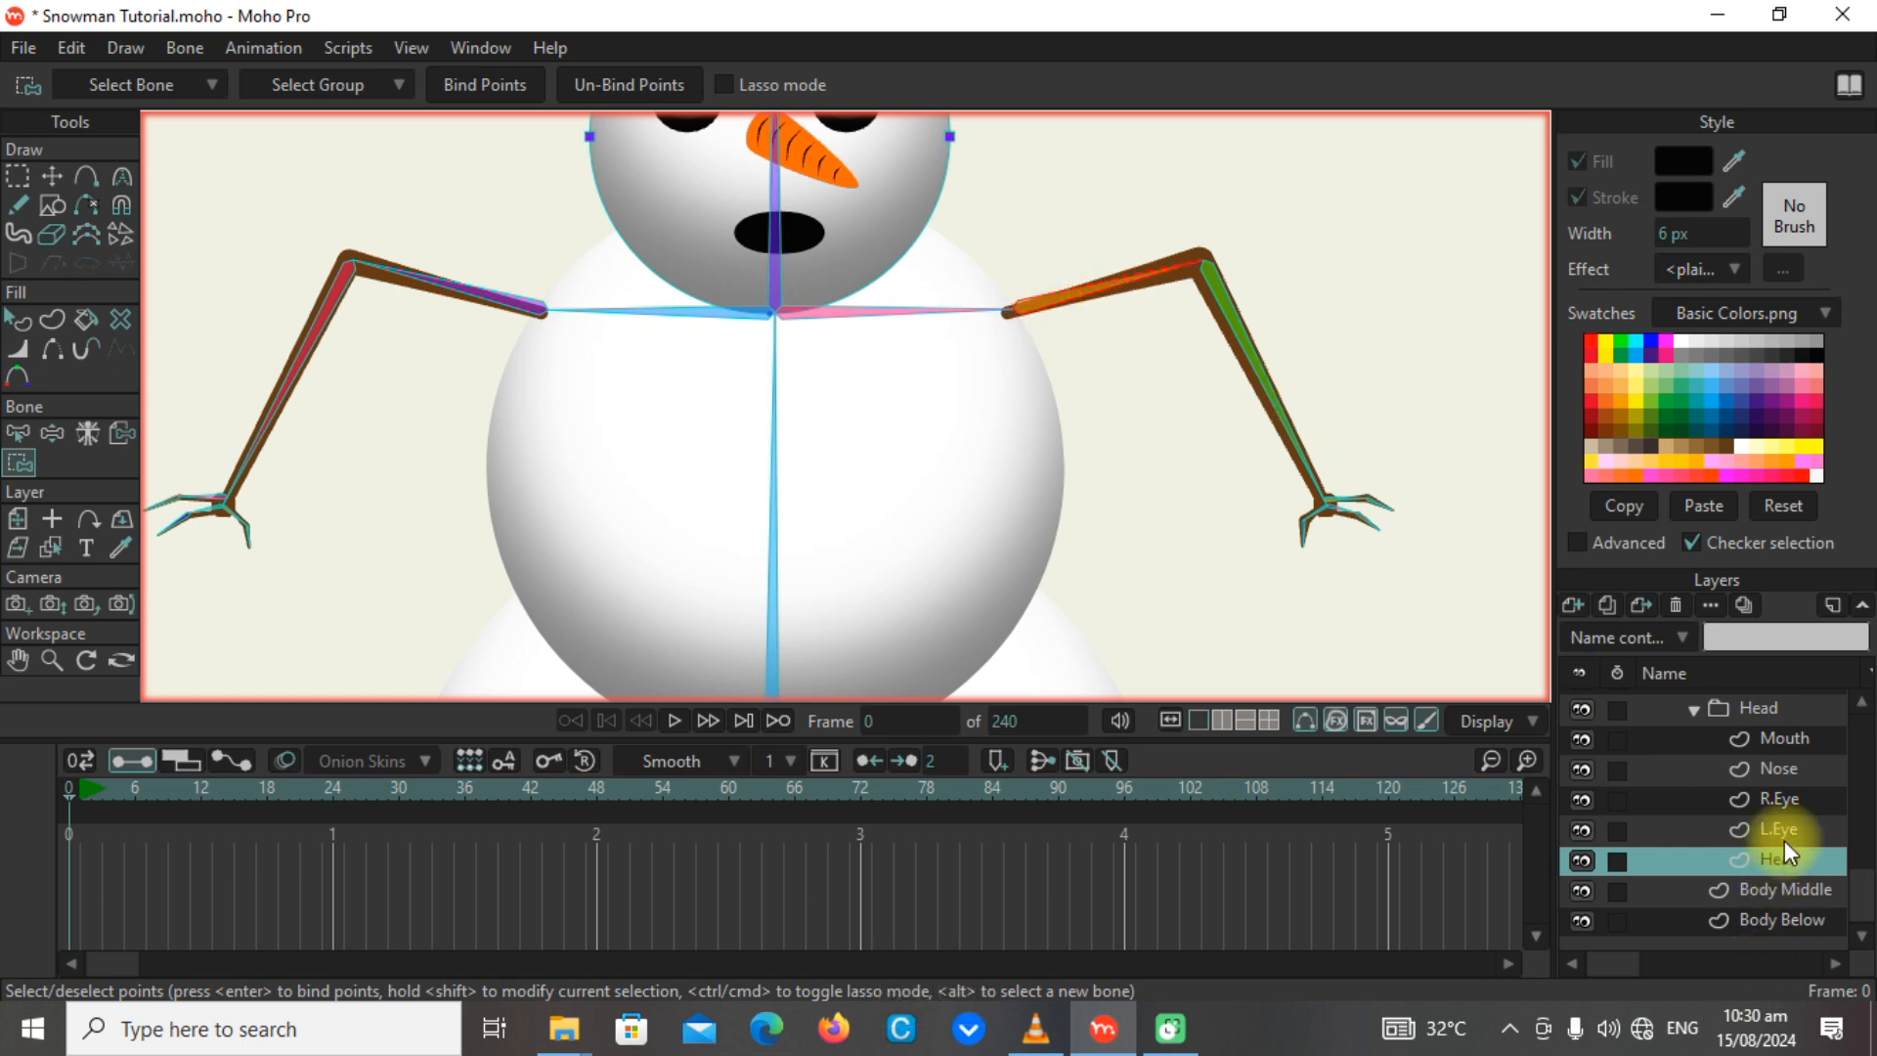
scroll(1773, 737, "up", 2)
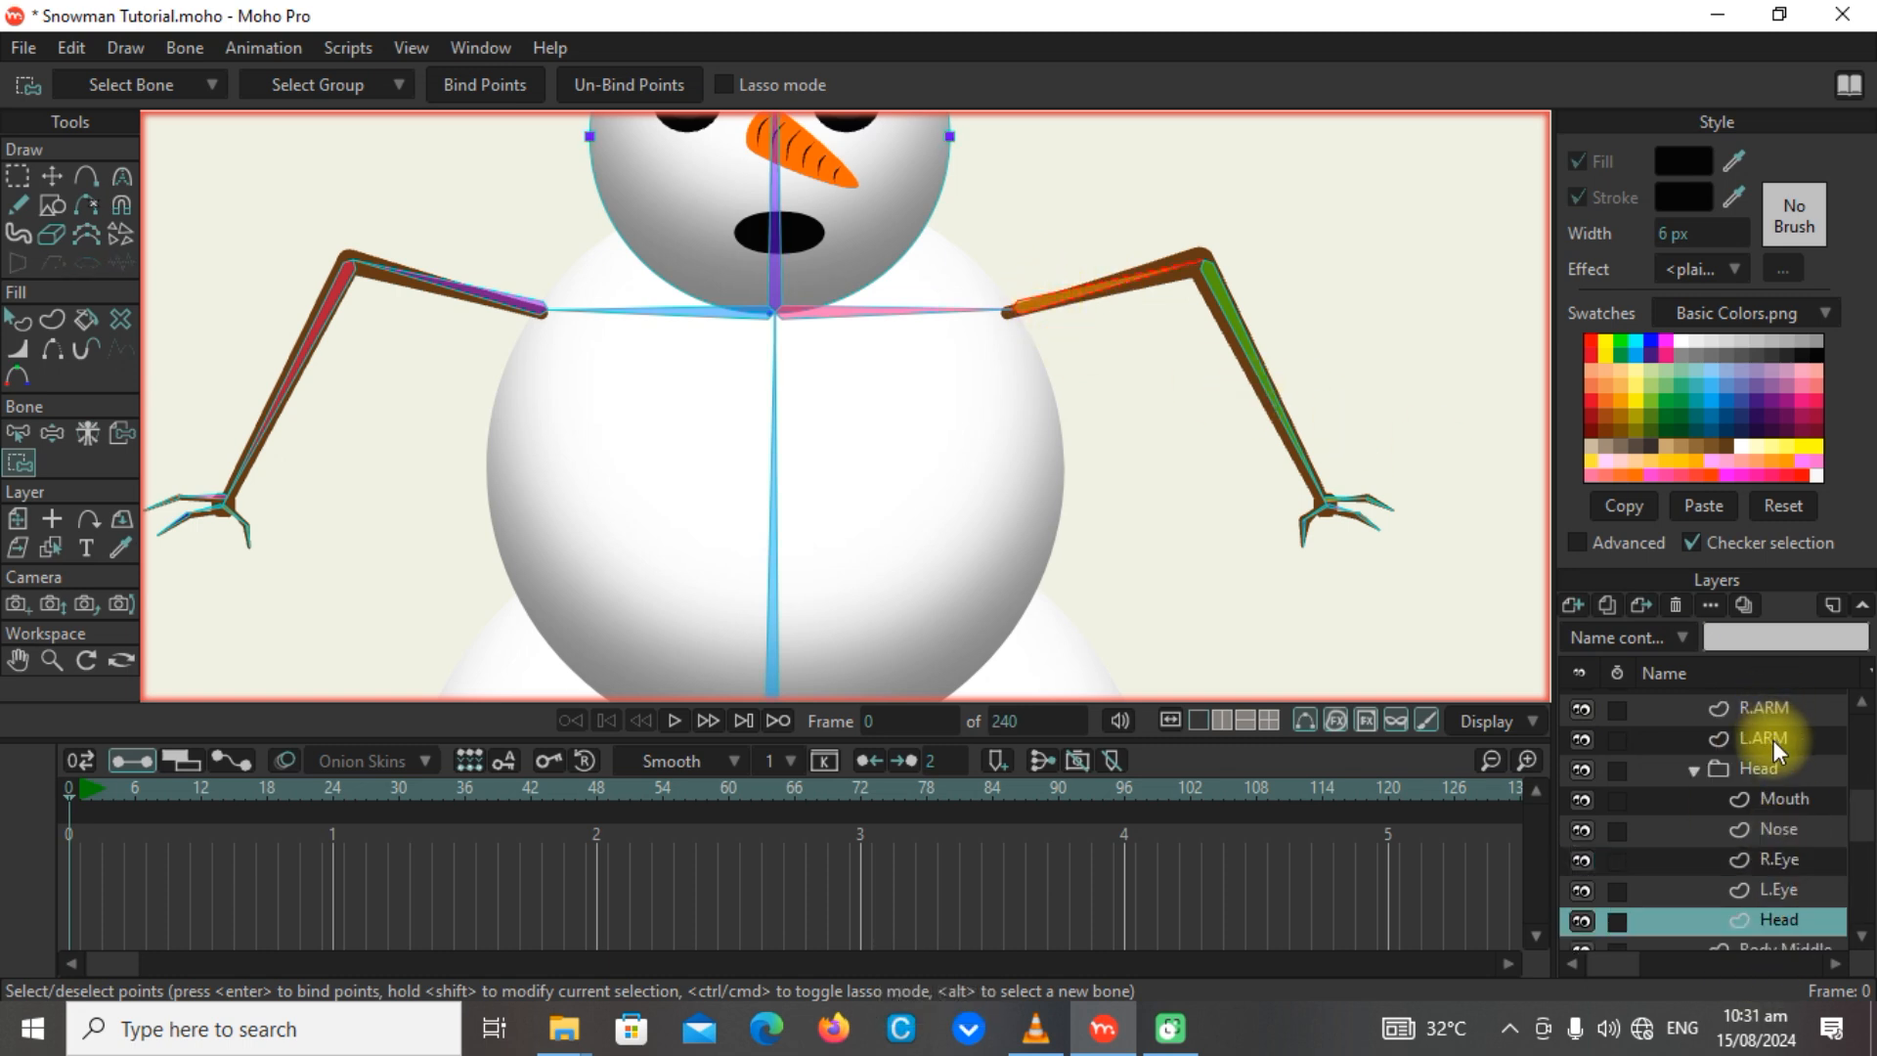
left_click(1774, 741)
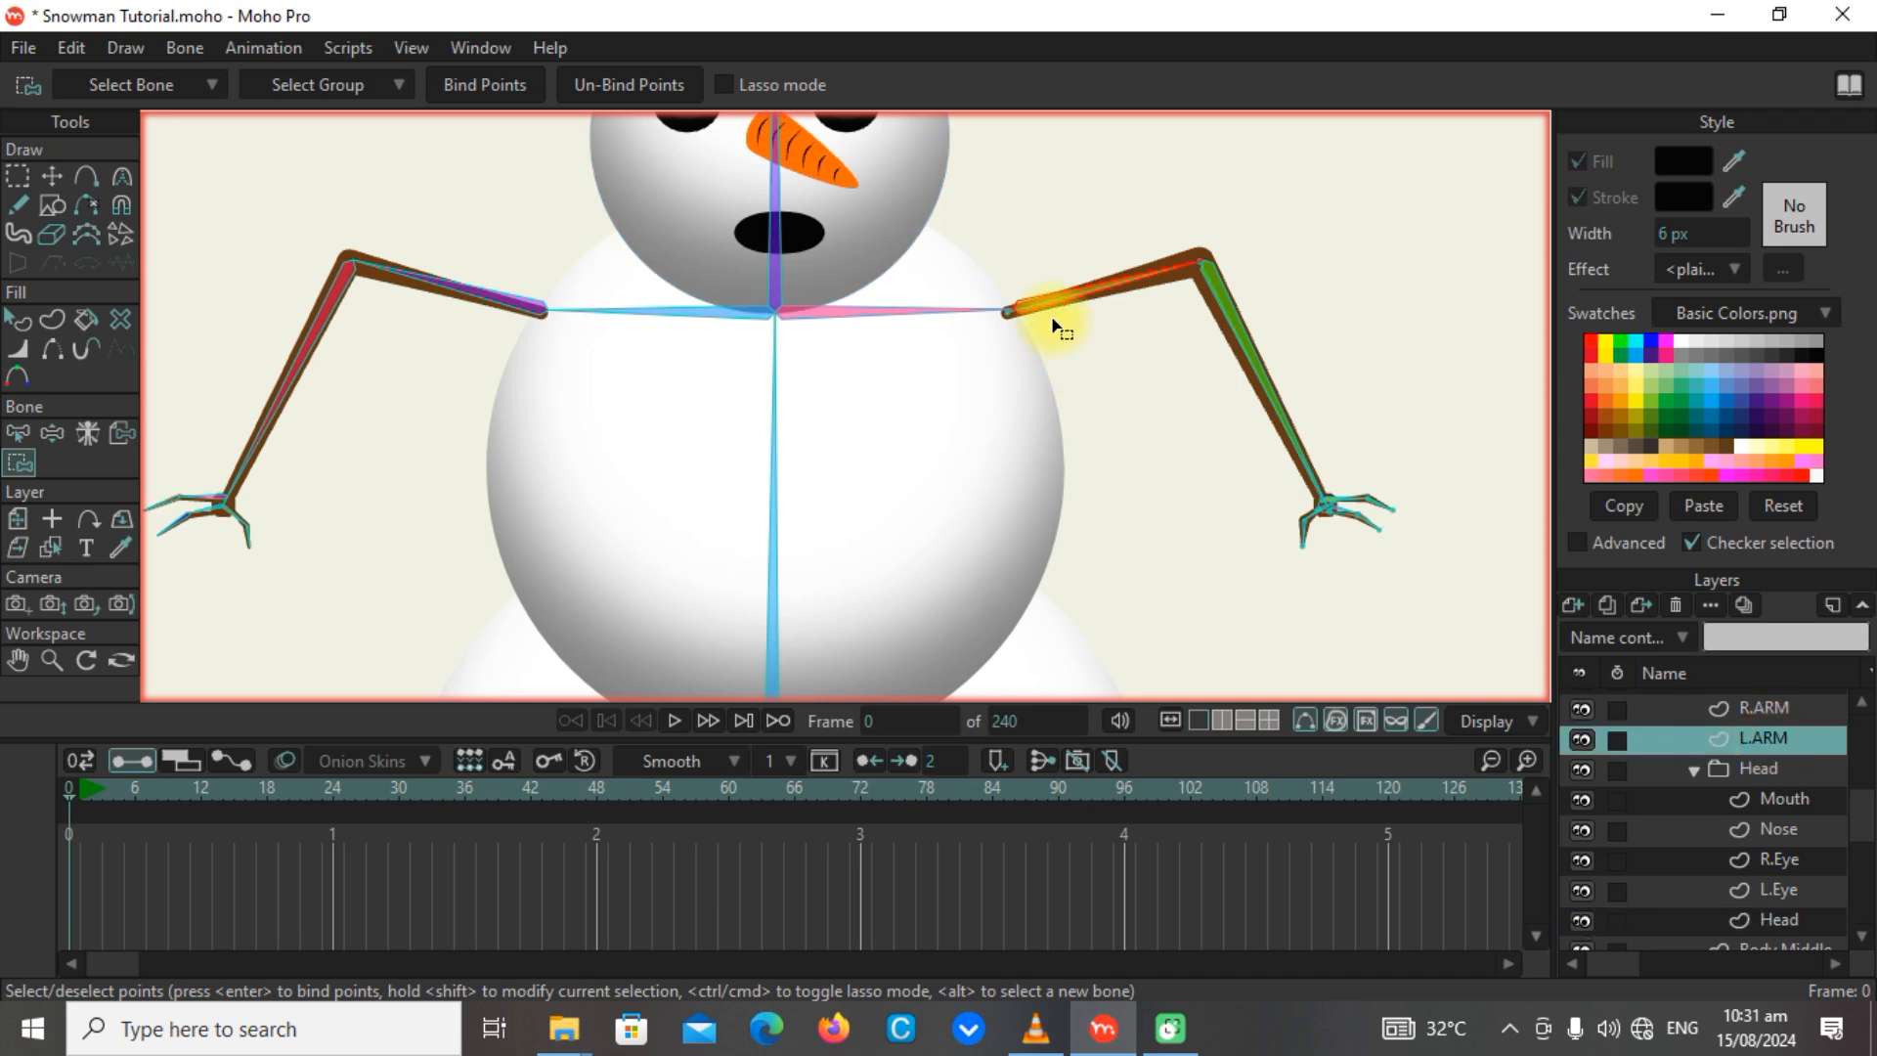
left_click_drag(984, 249, 1212, 364)
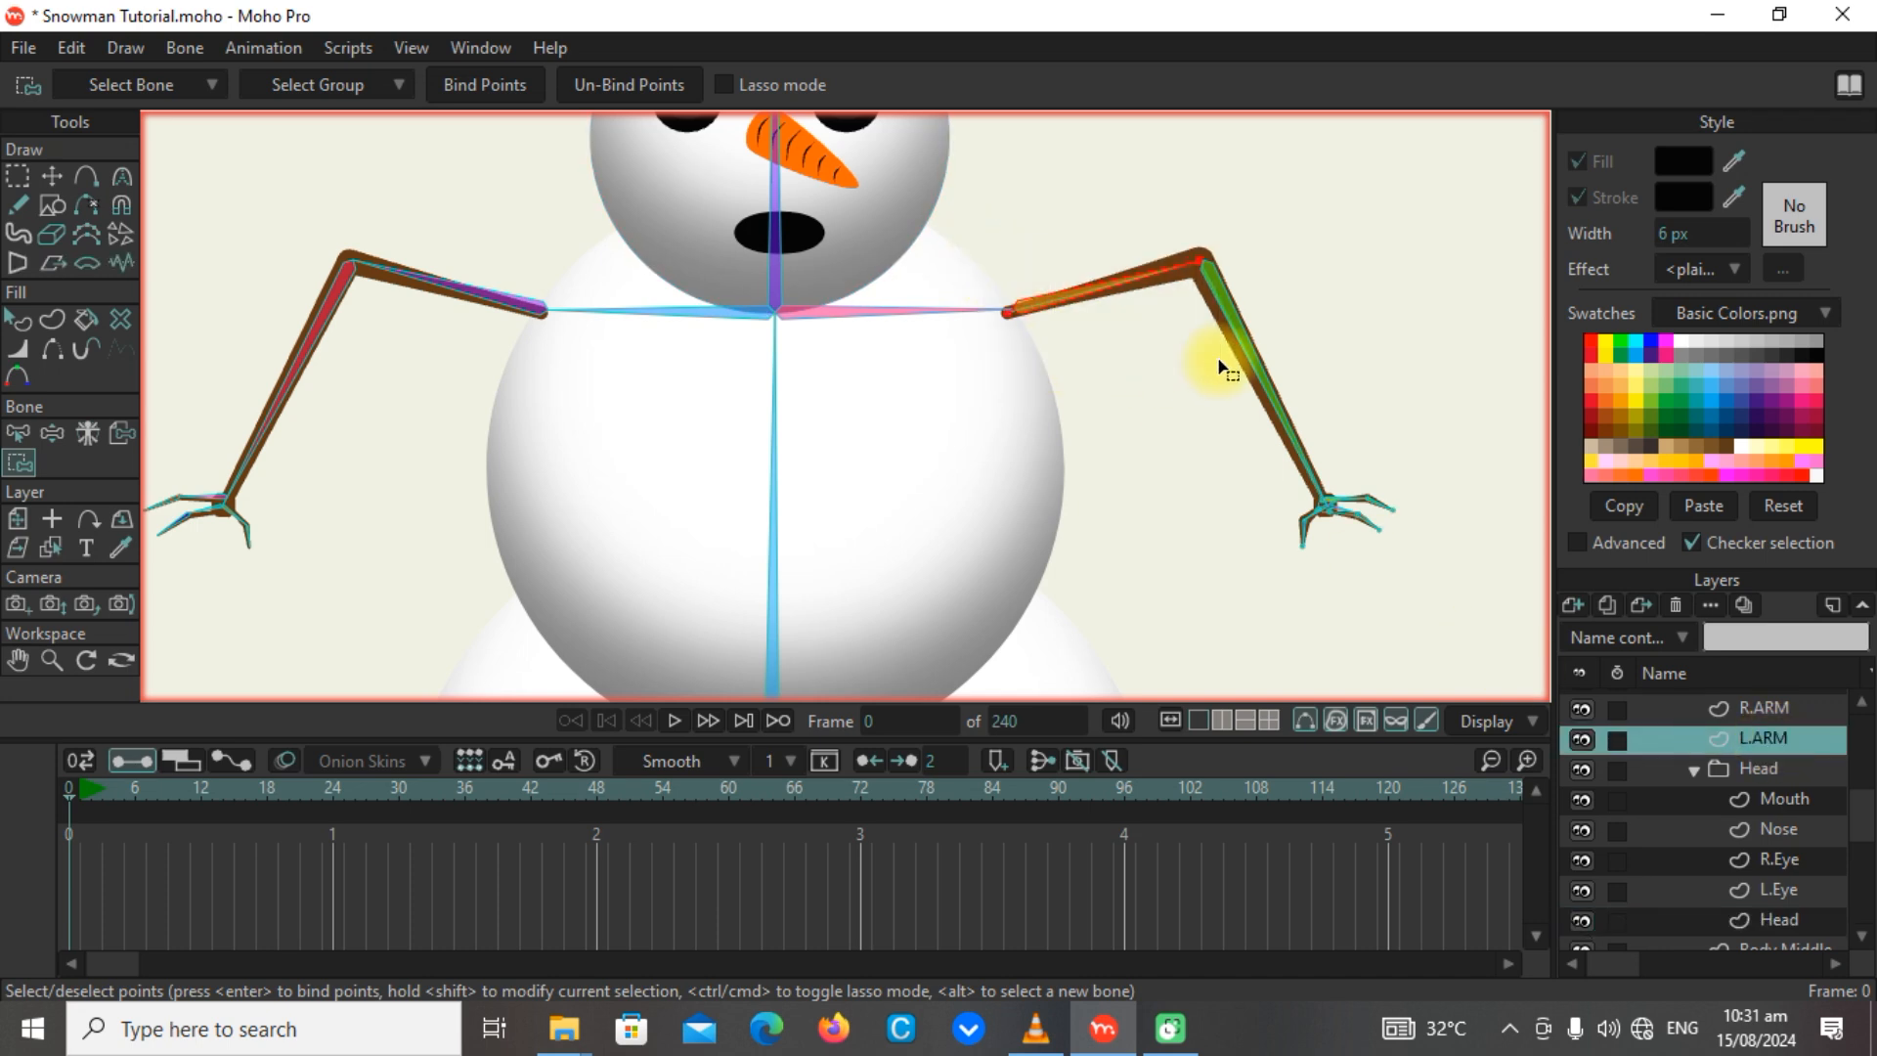
left_click(483, 84)
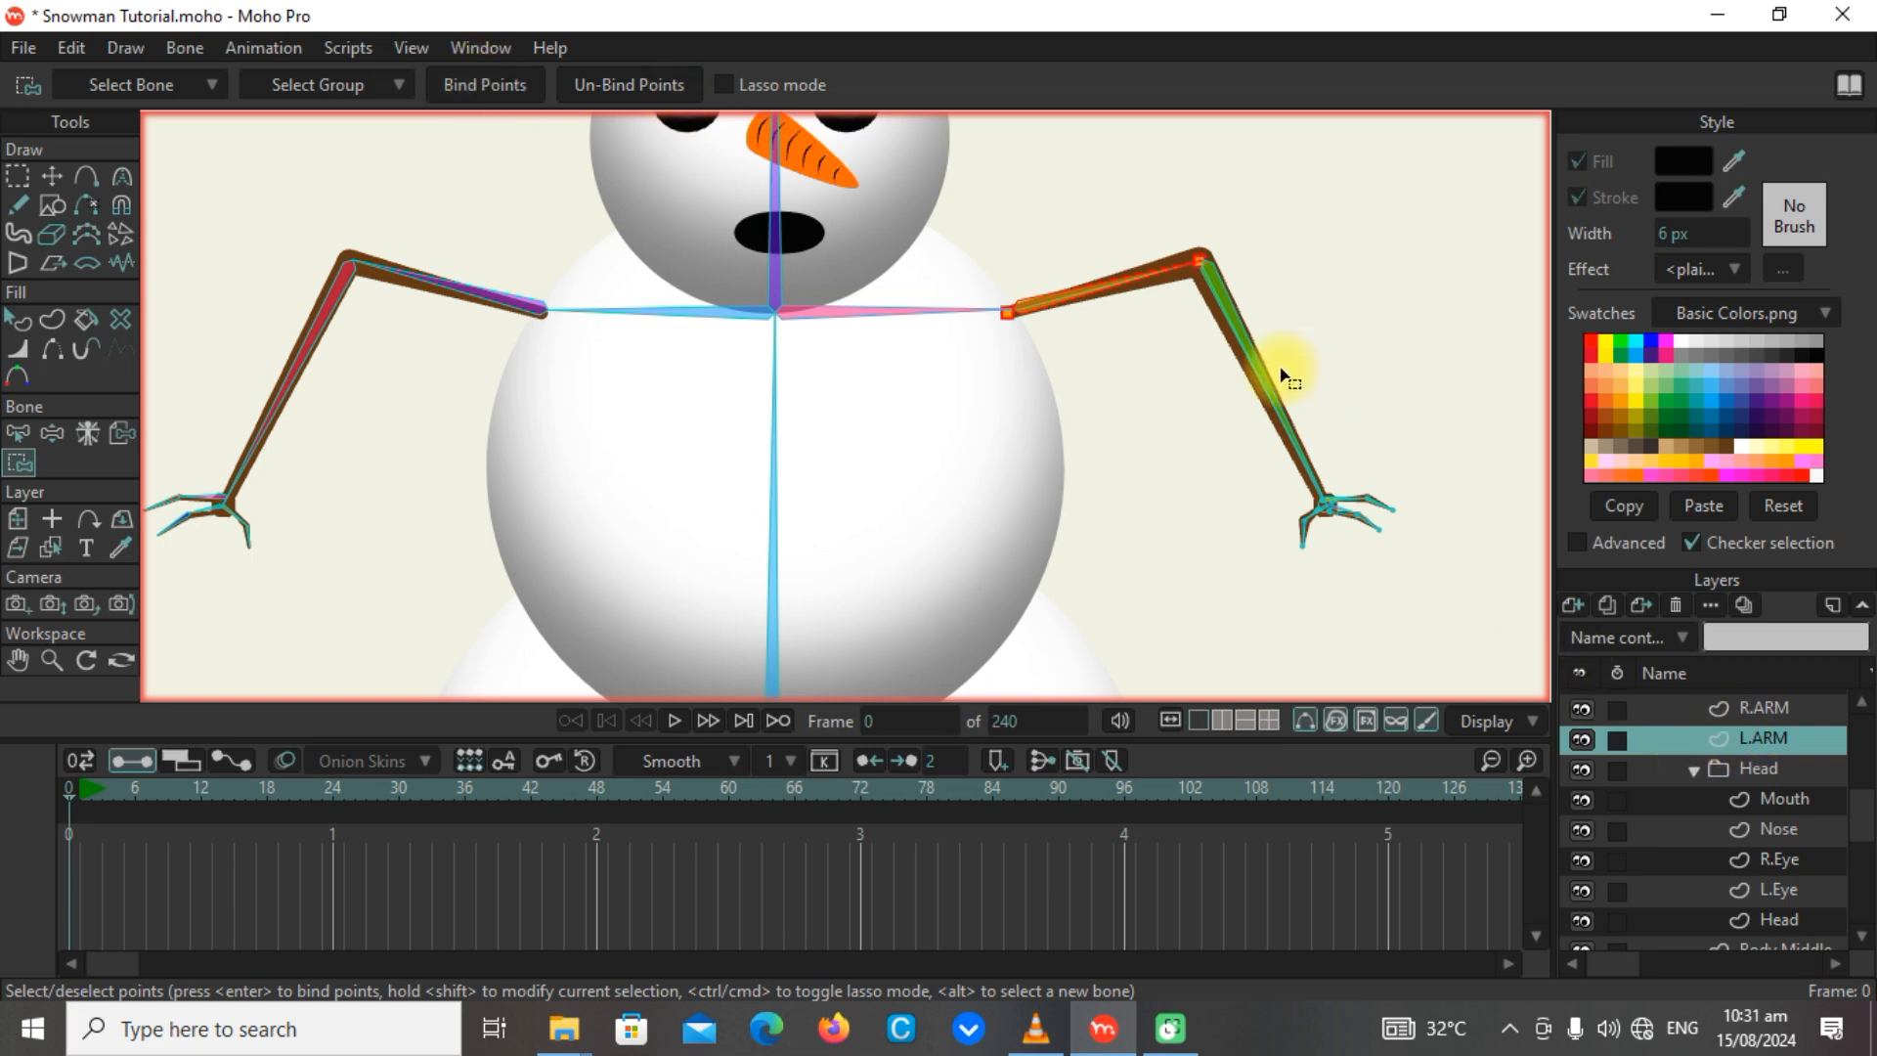
Bind the two wrist points of the L.ARM layer, at the forearm's end and palm edge, to the forearm bone.
left_click(1225, 298, "alt")
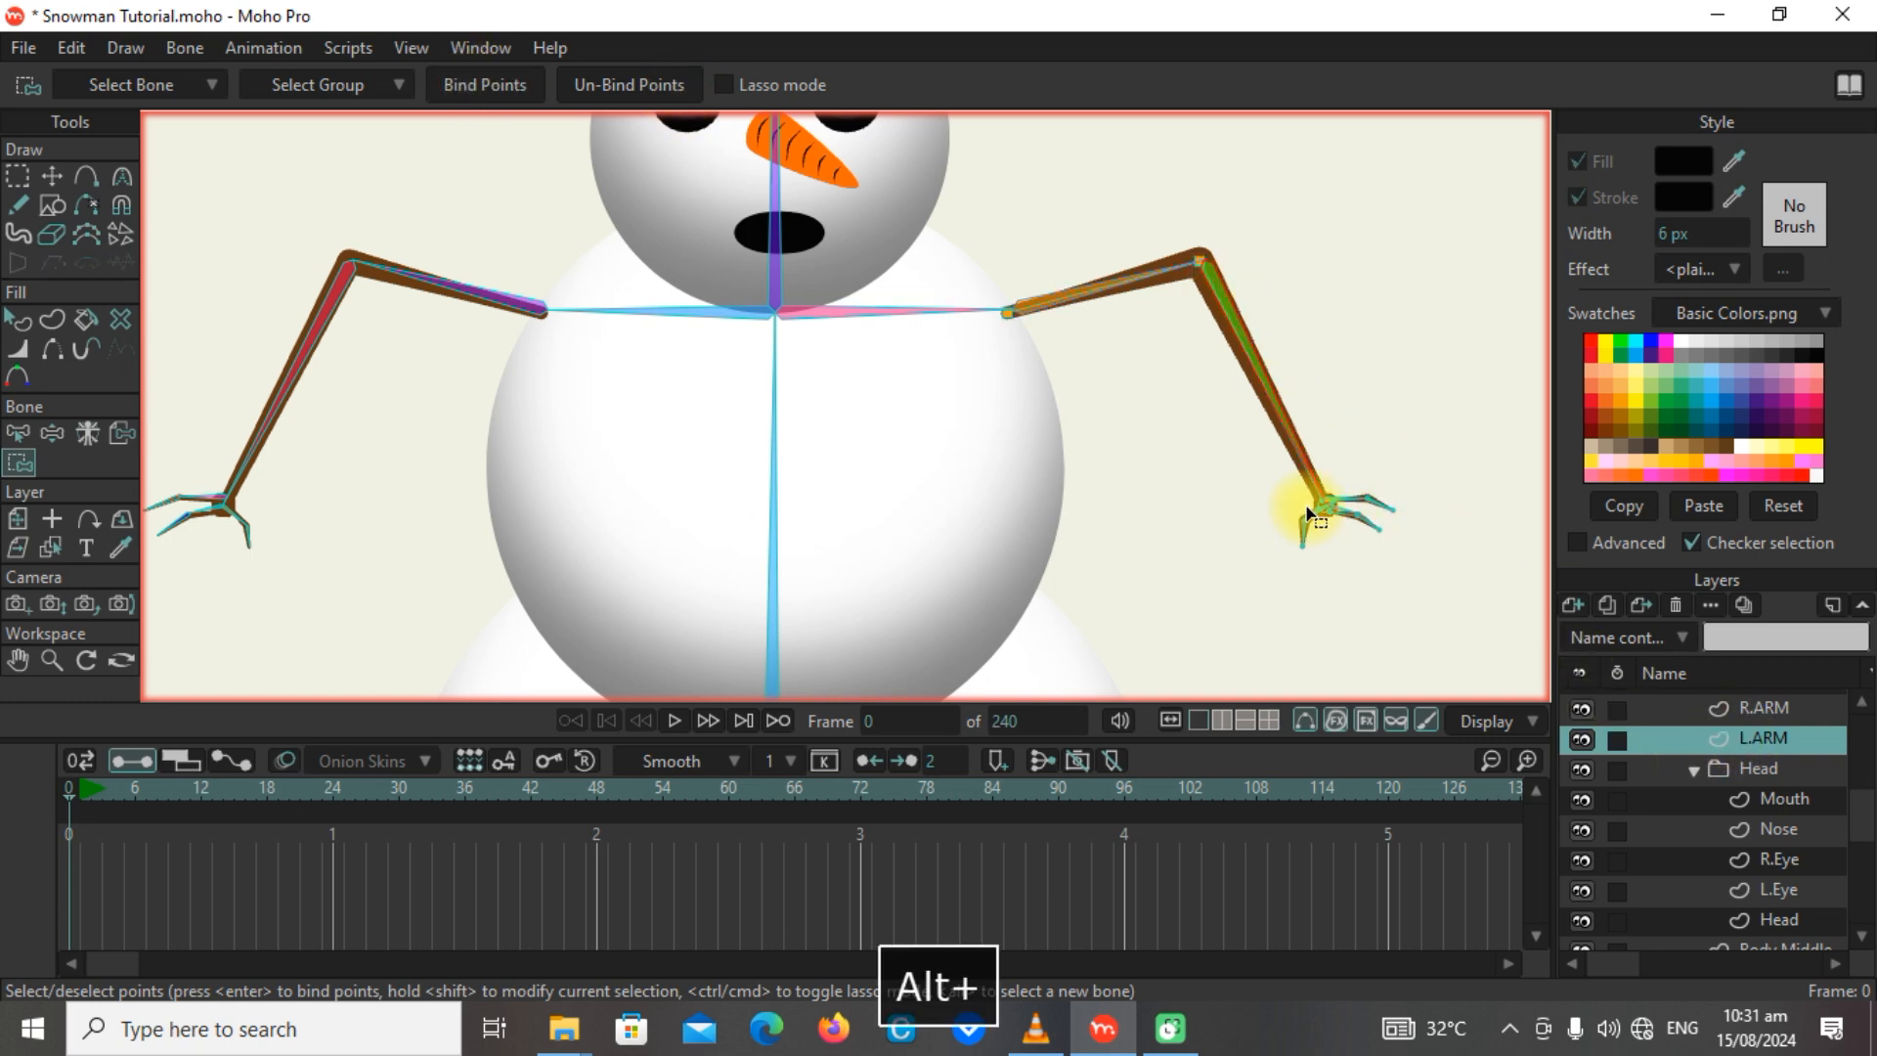
scroll(1344, 528, "up", 5)
scroll(1349, 540, "up", 1)
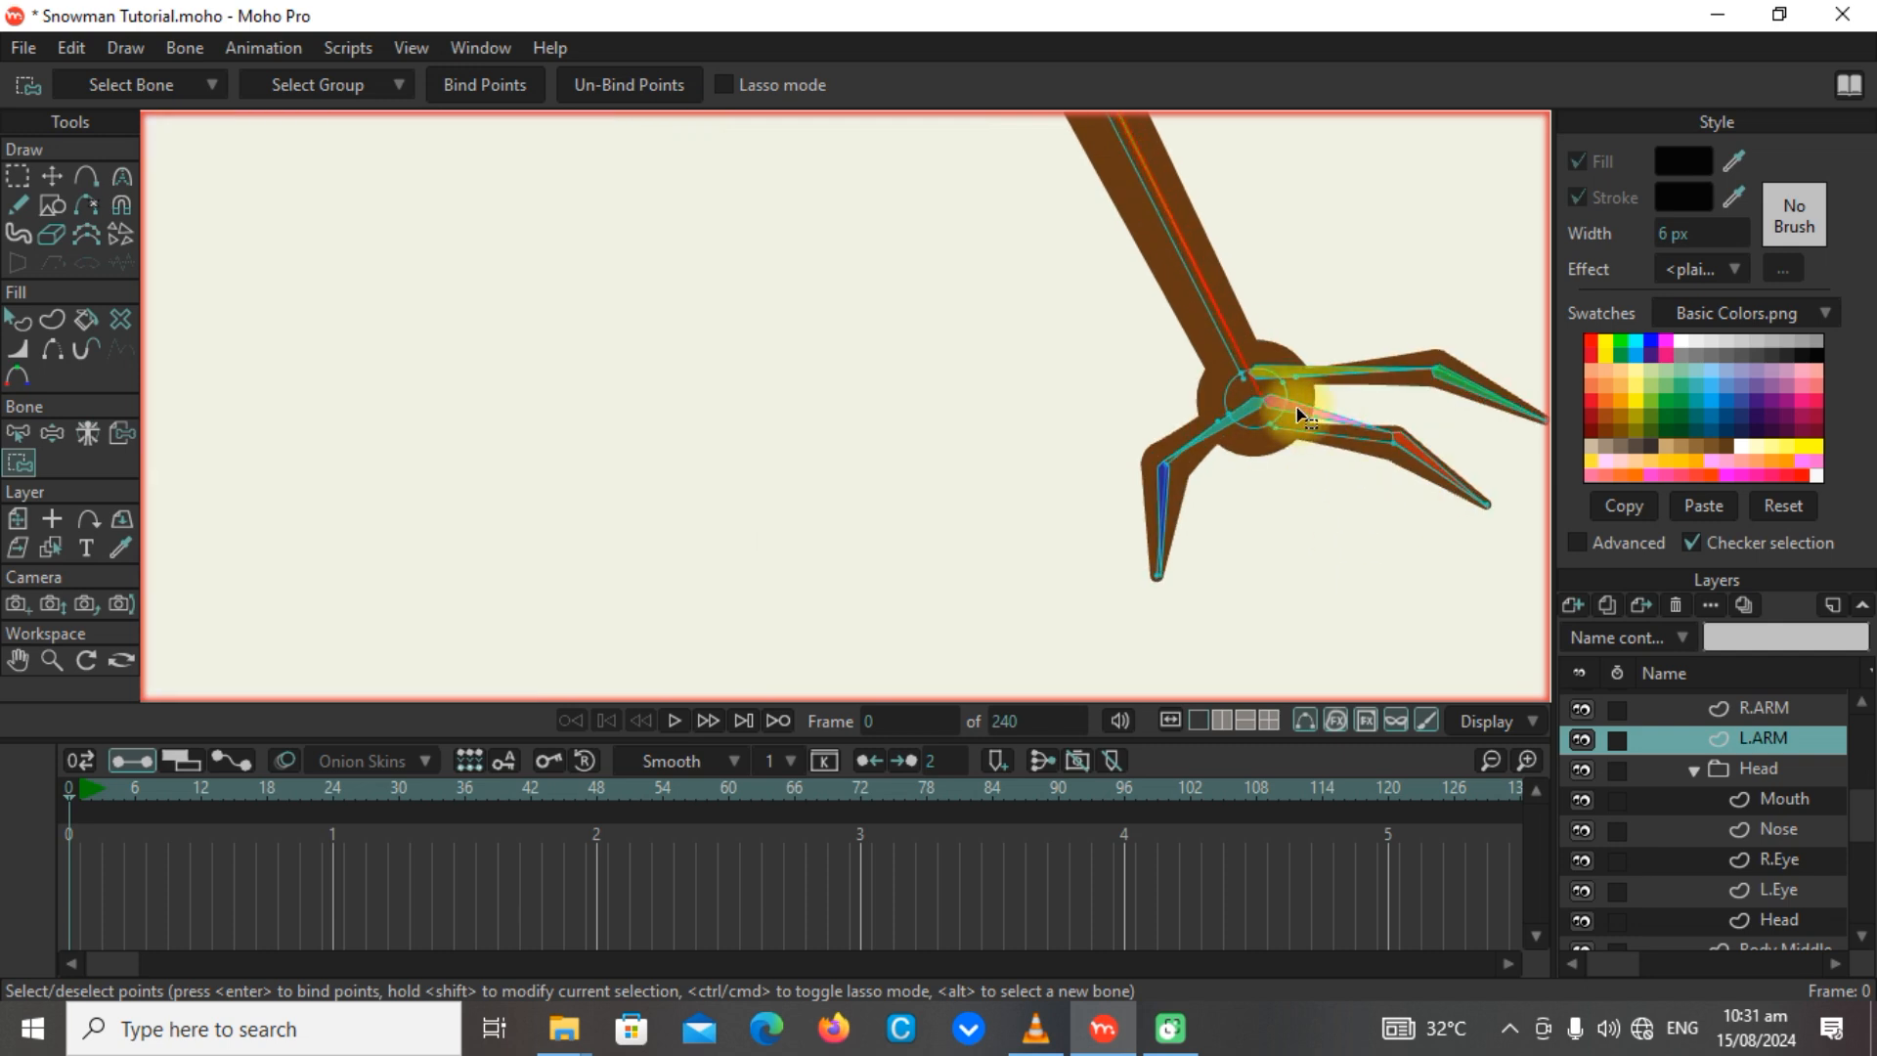
left_click(1319, 490, "alt")
scroll(1251, 499, "down", 5)
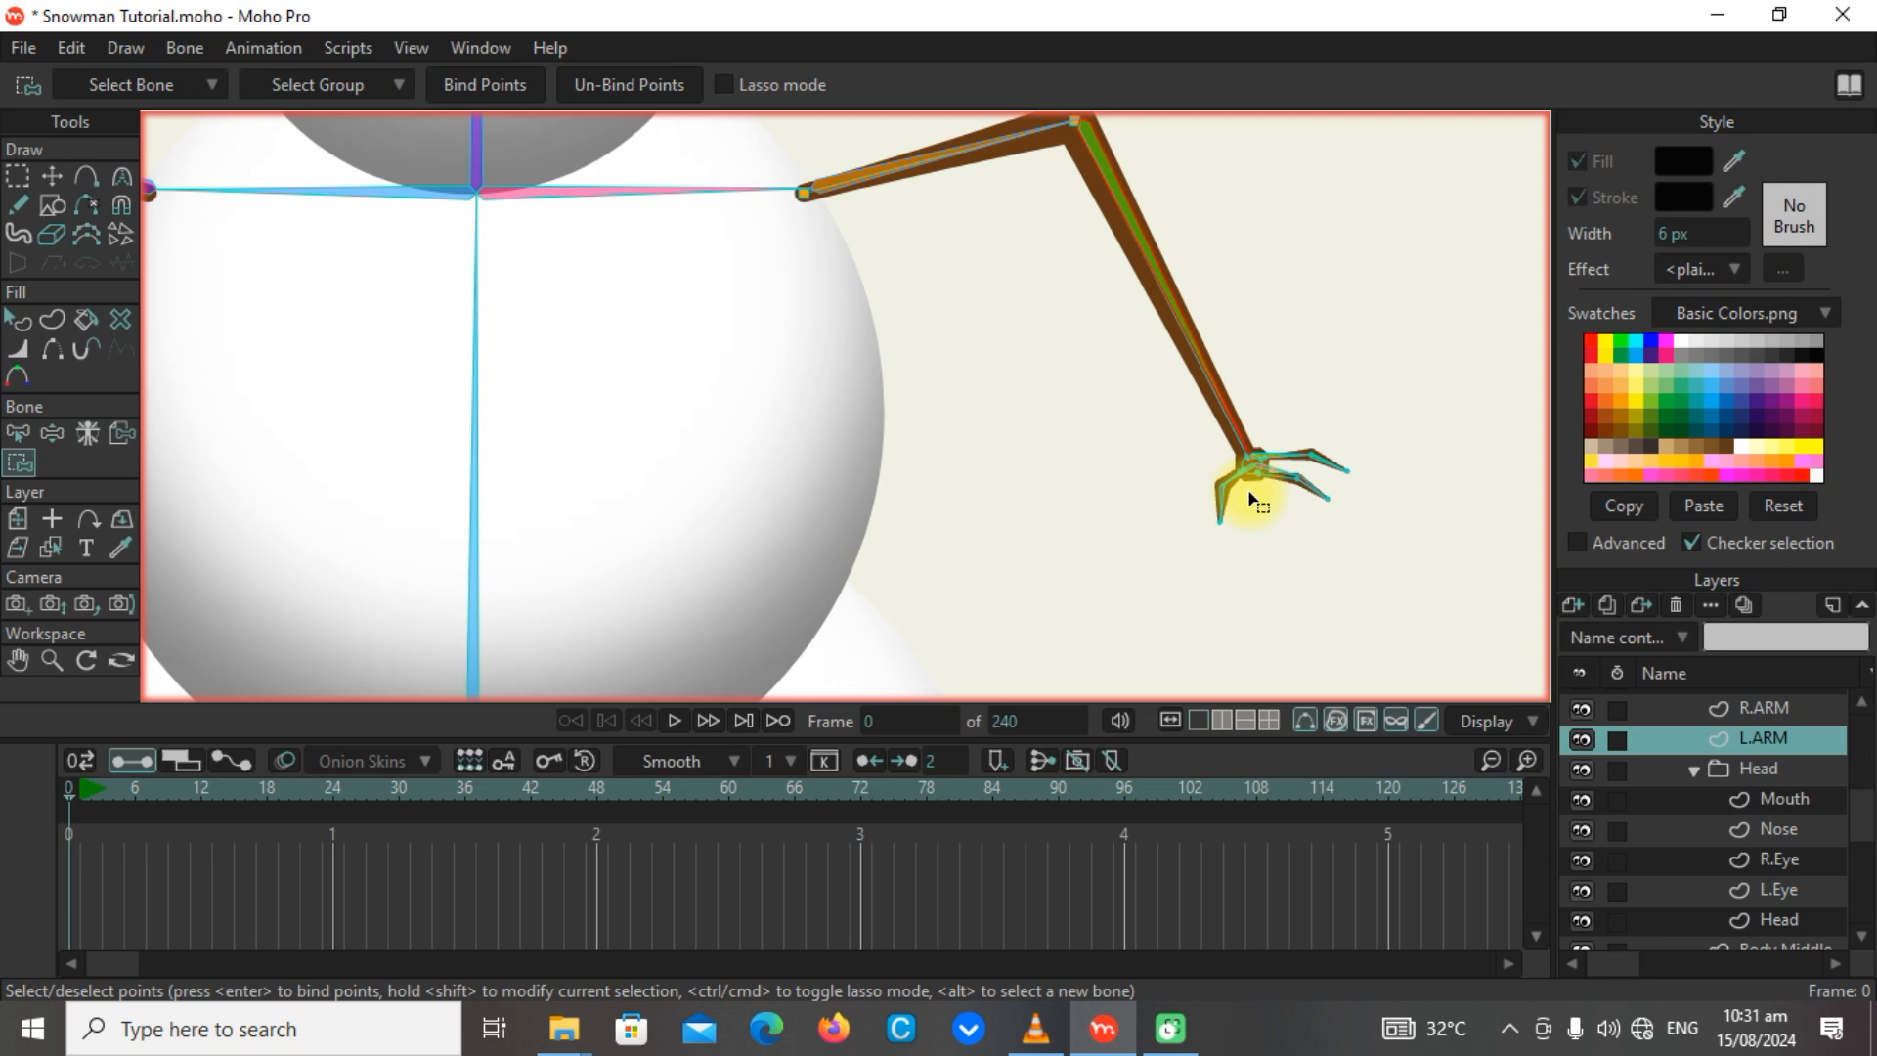
scroll(1254, 409, "up", 4)
scroll(1287, 587, "up", 3)
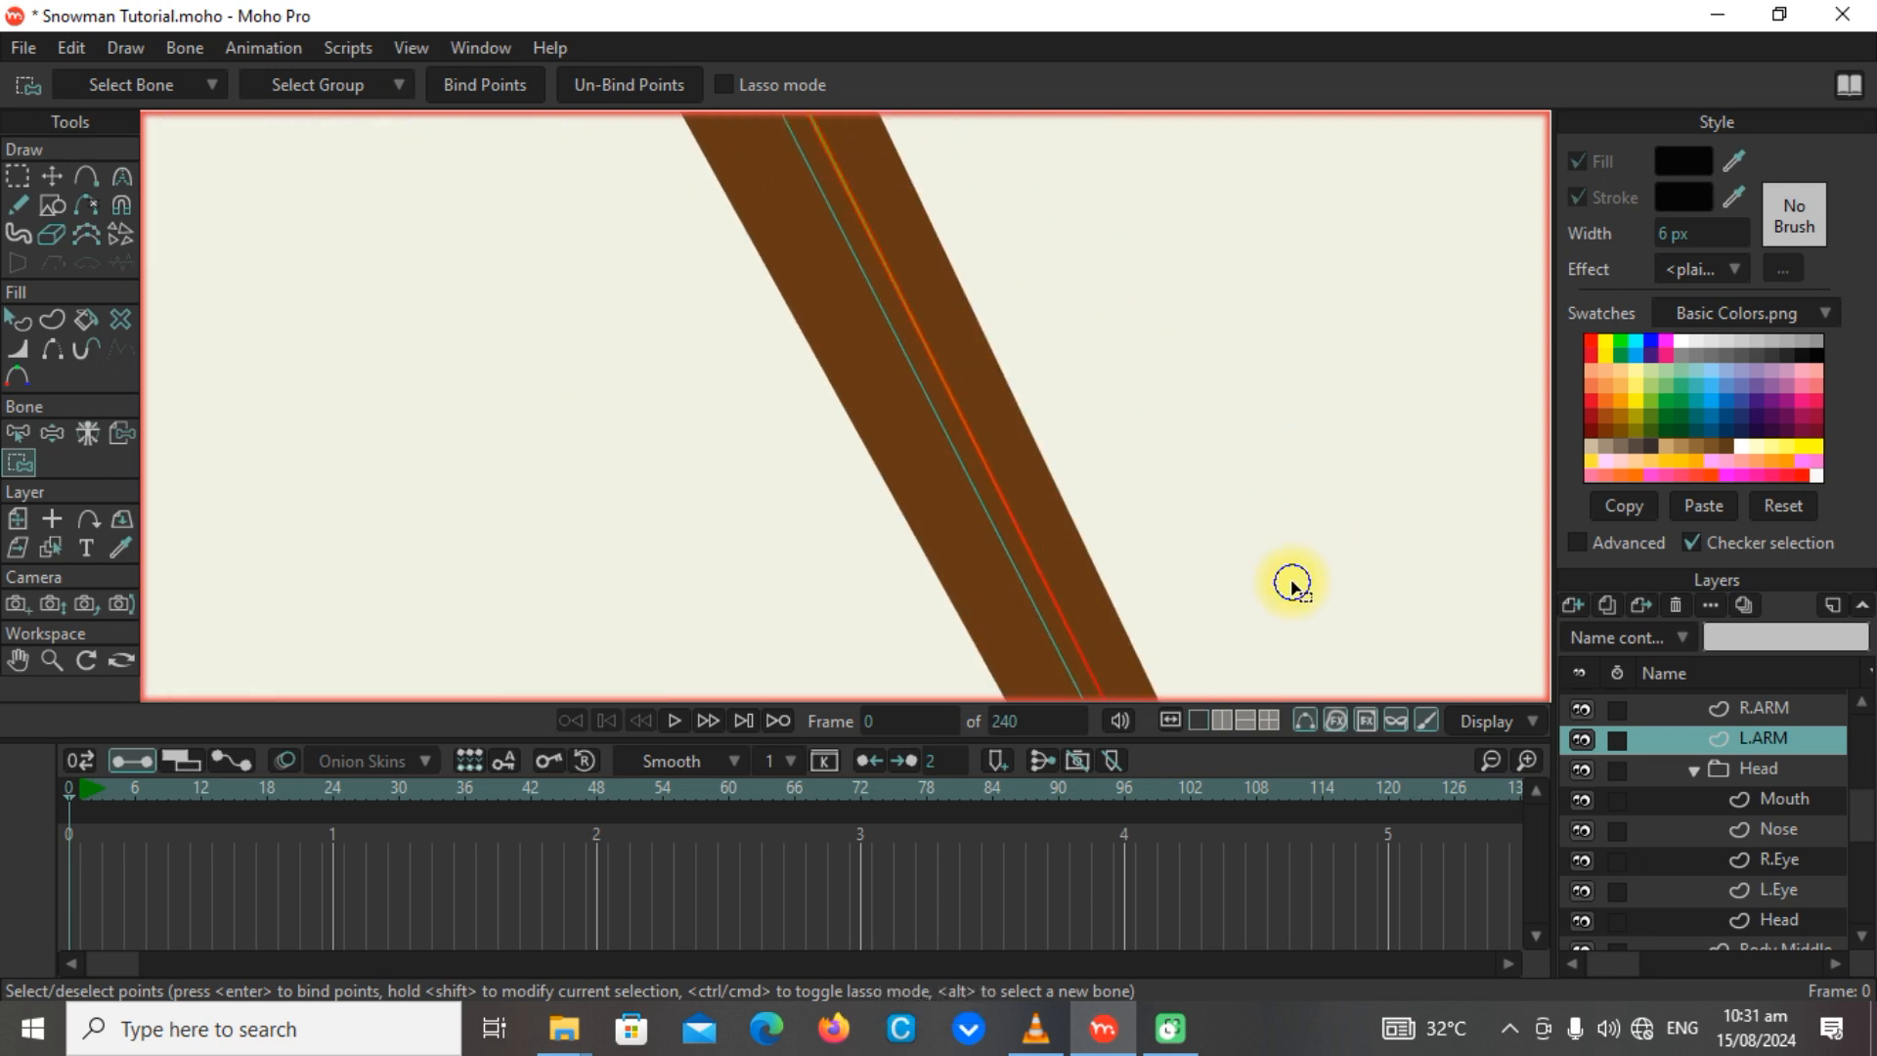
scroll(1292, 586, "down", 4)
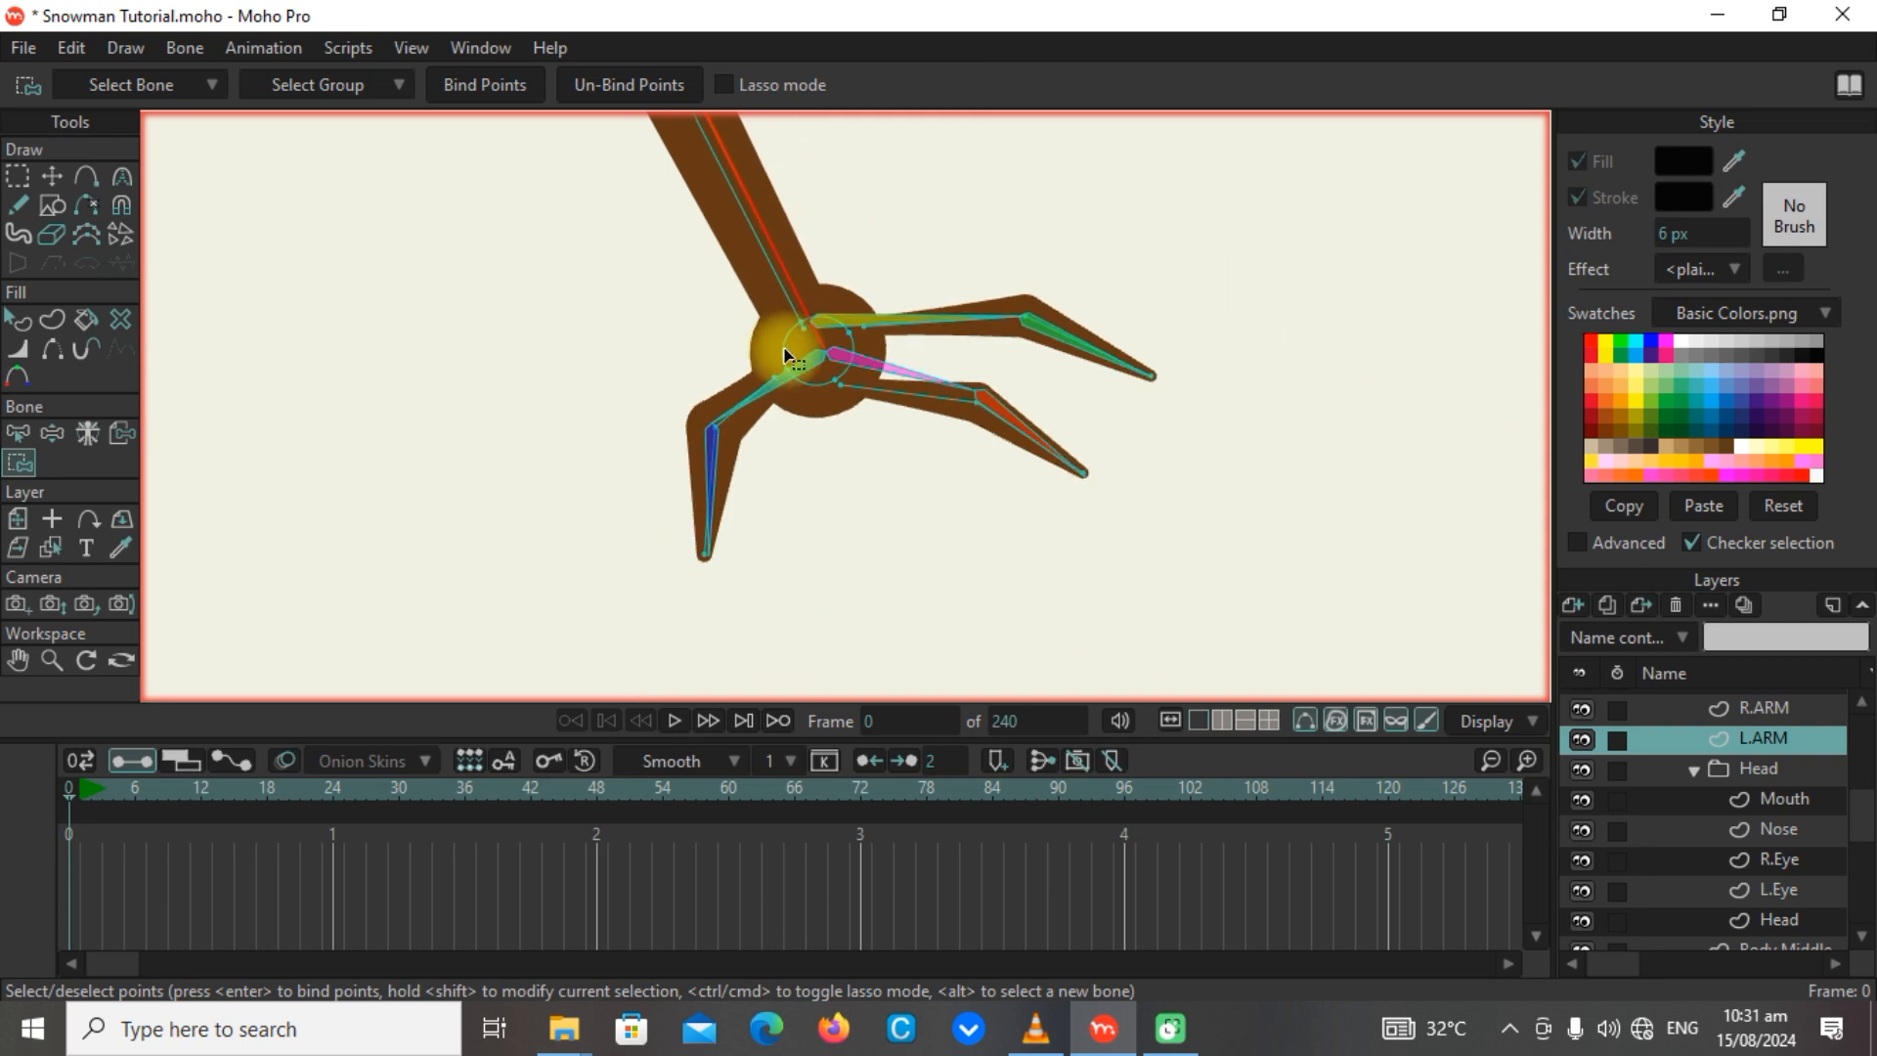
left_click_drag(935, 203, 1279, 847)
scroll(1155, 414, "down", 4)
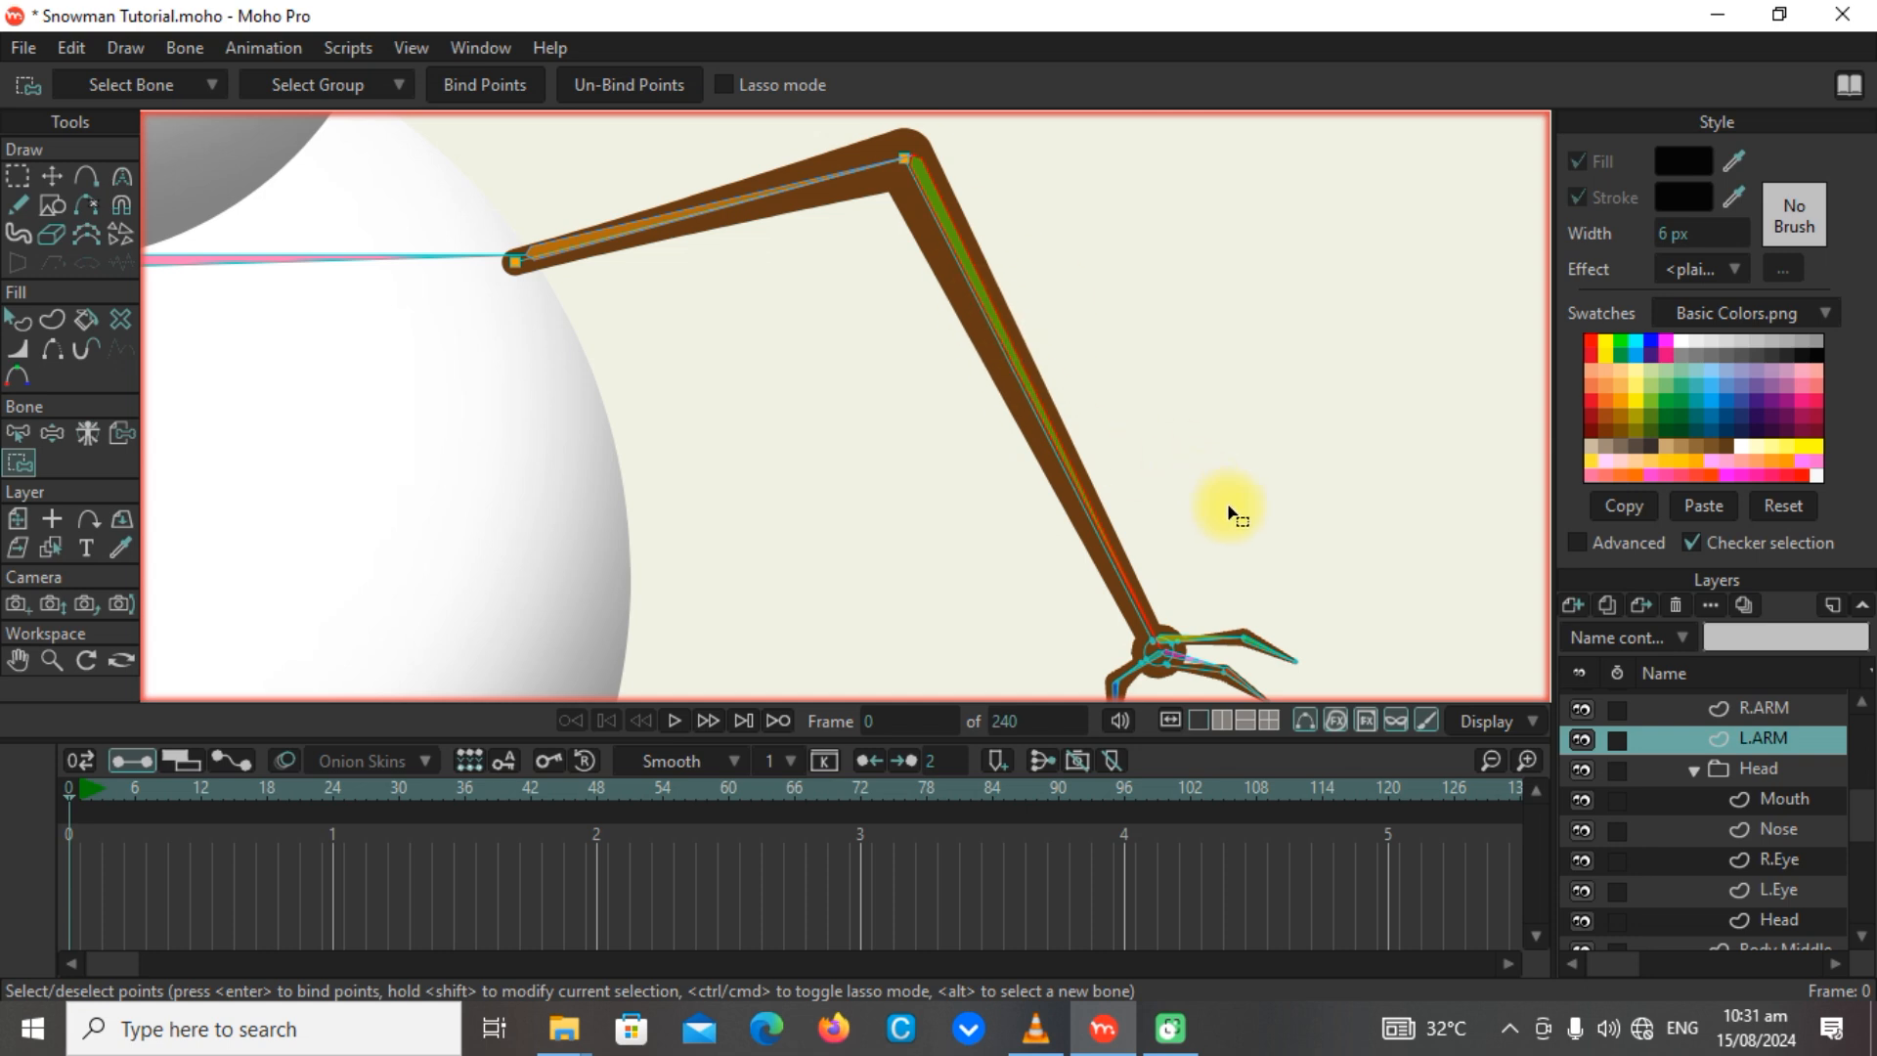
scroll(1212, 484, "up", 6)
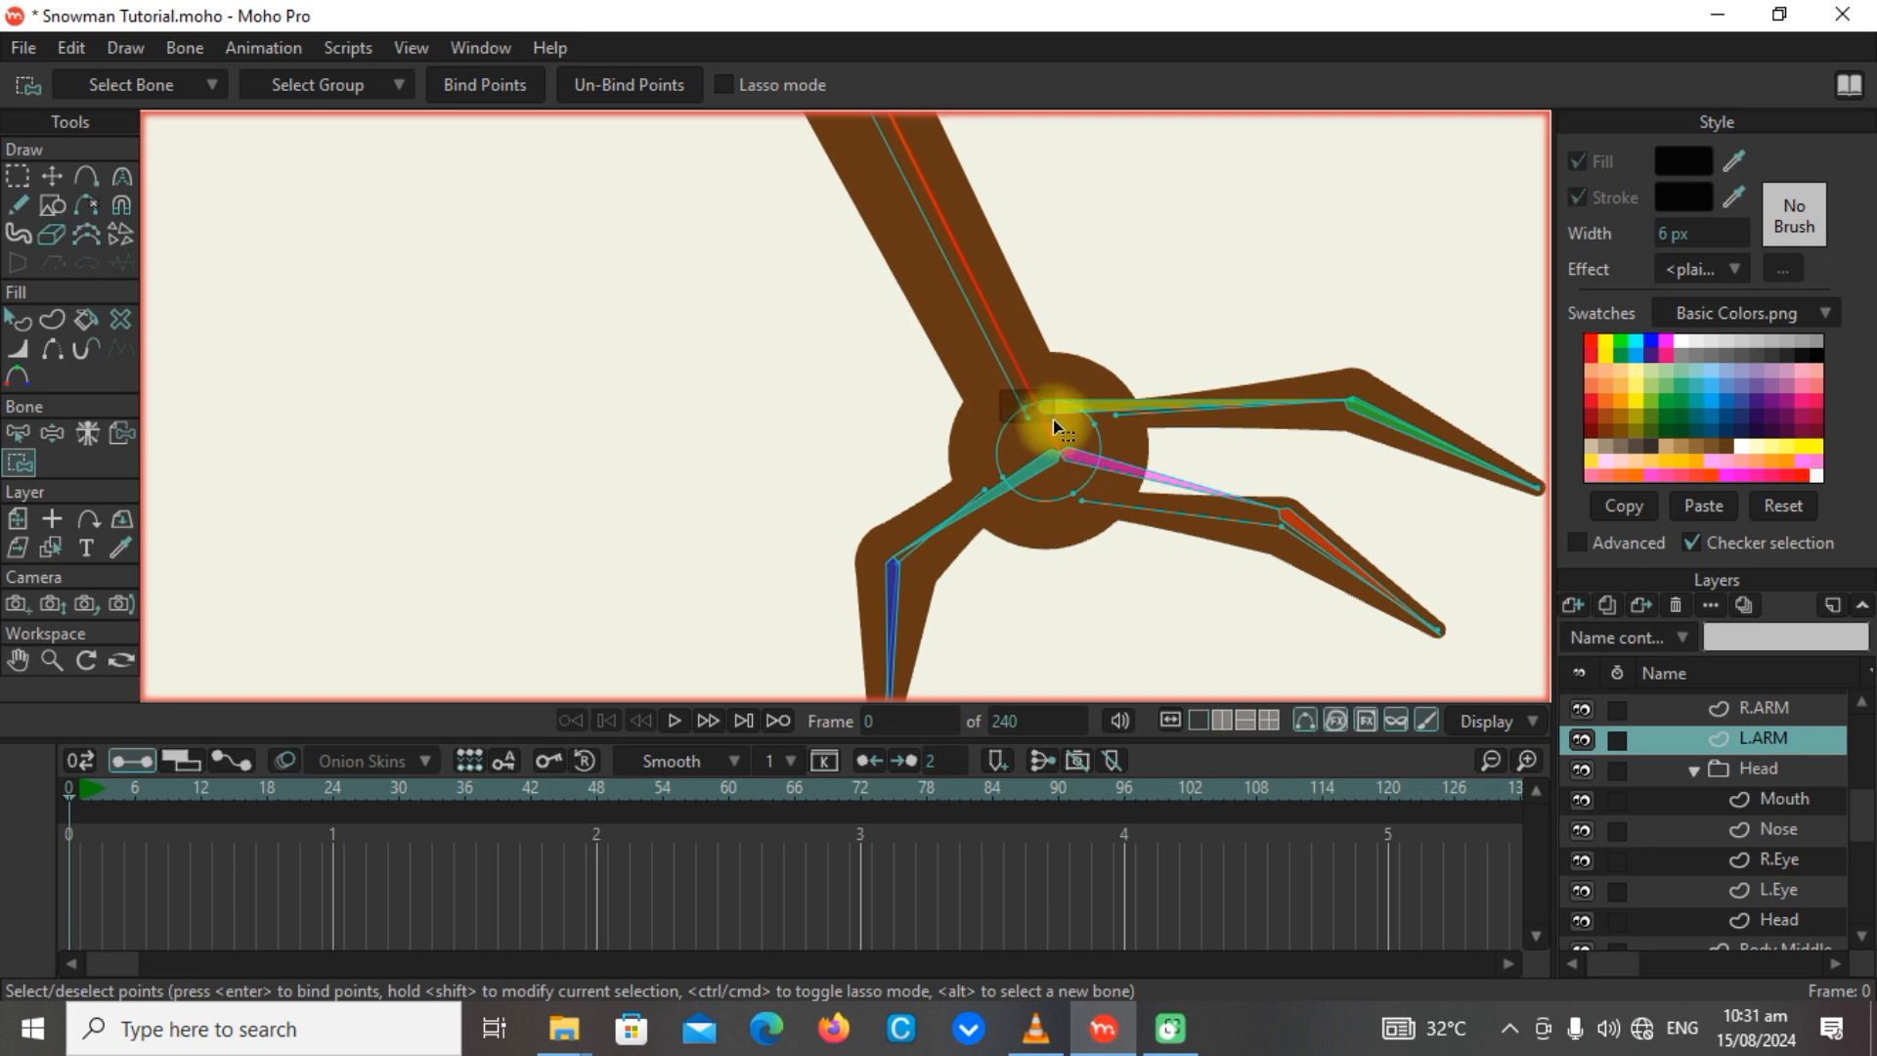
left_click_drag(1053, 419, 1049, 428)
scroll(1124, 331, "down", 5)
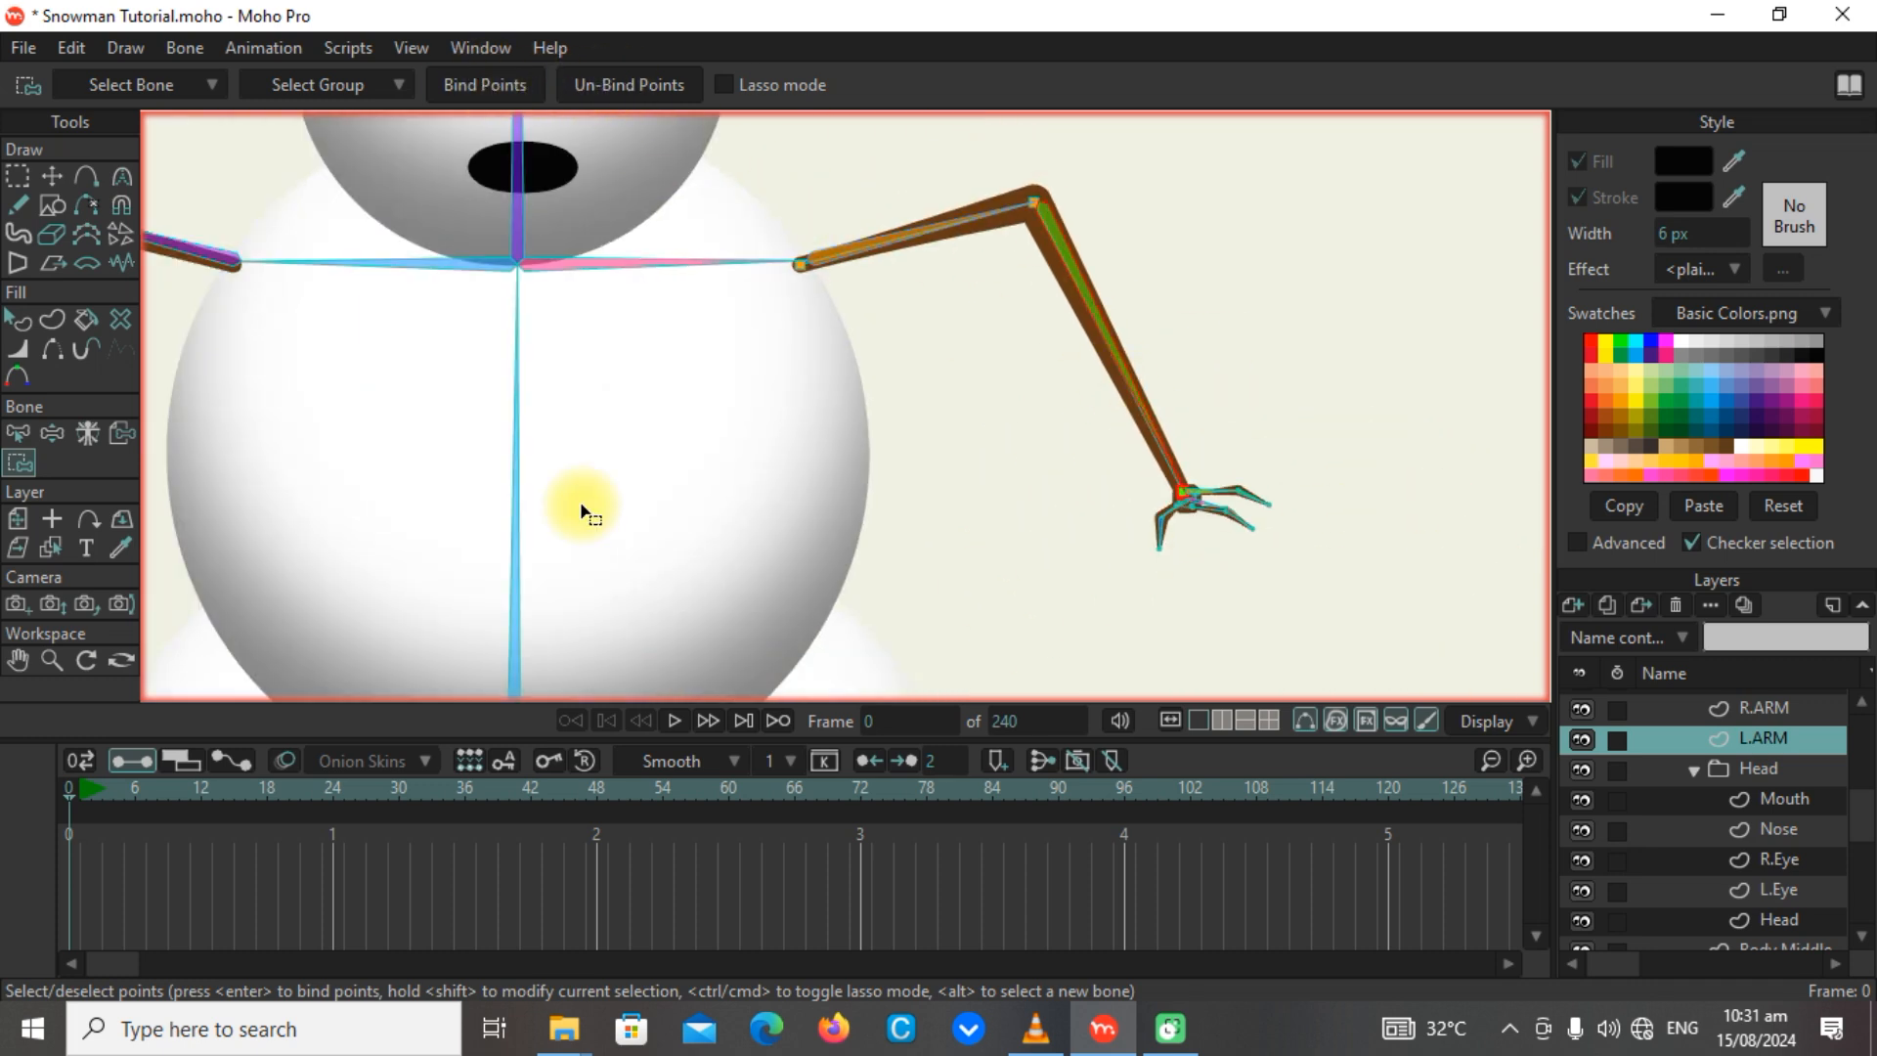
scroll(1210, 491, "up", 3)
scroll(1209, 492, "up", 3)
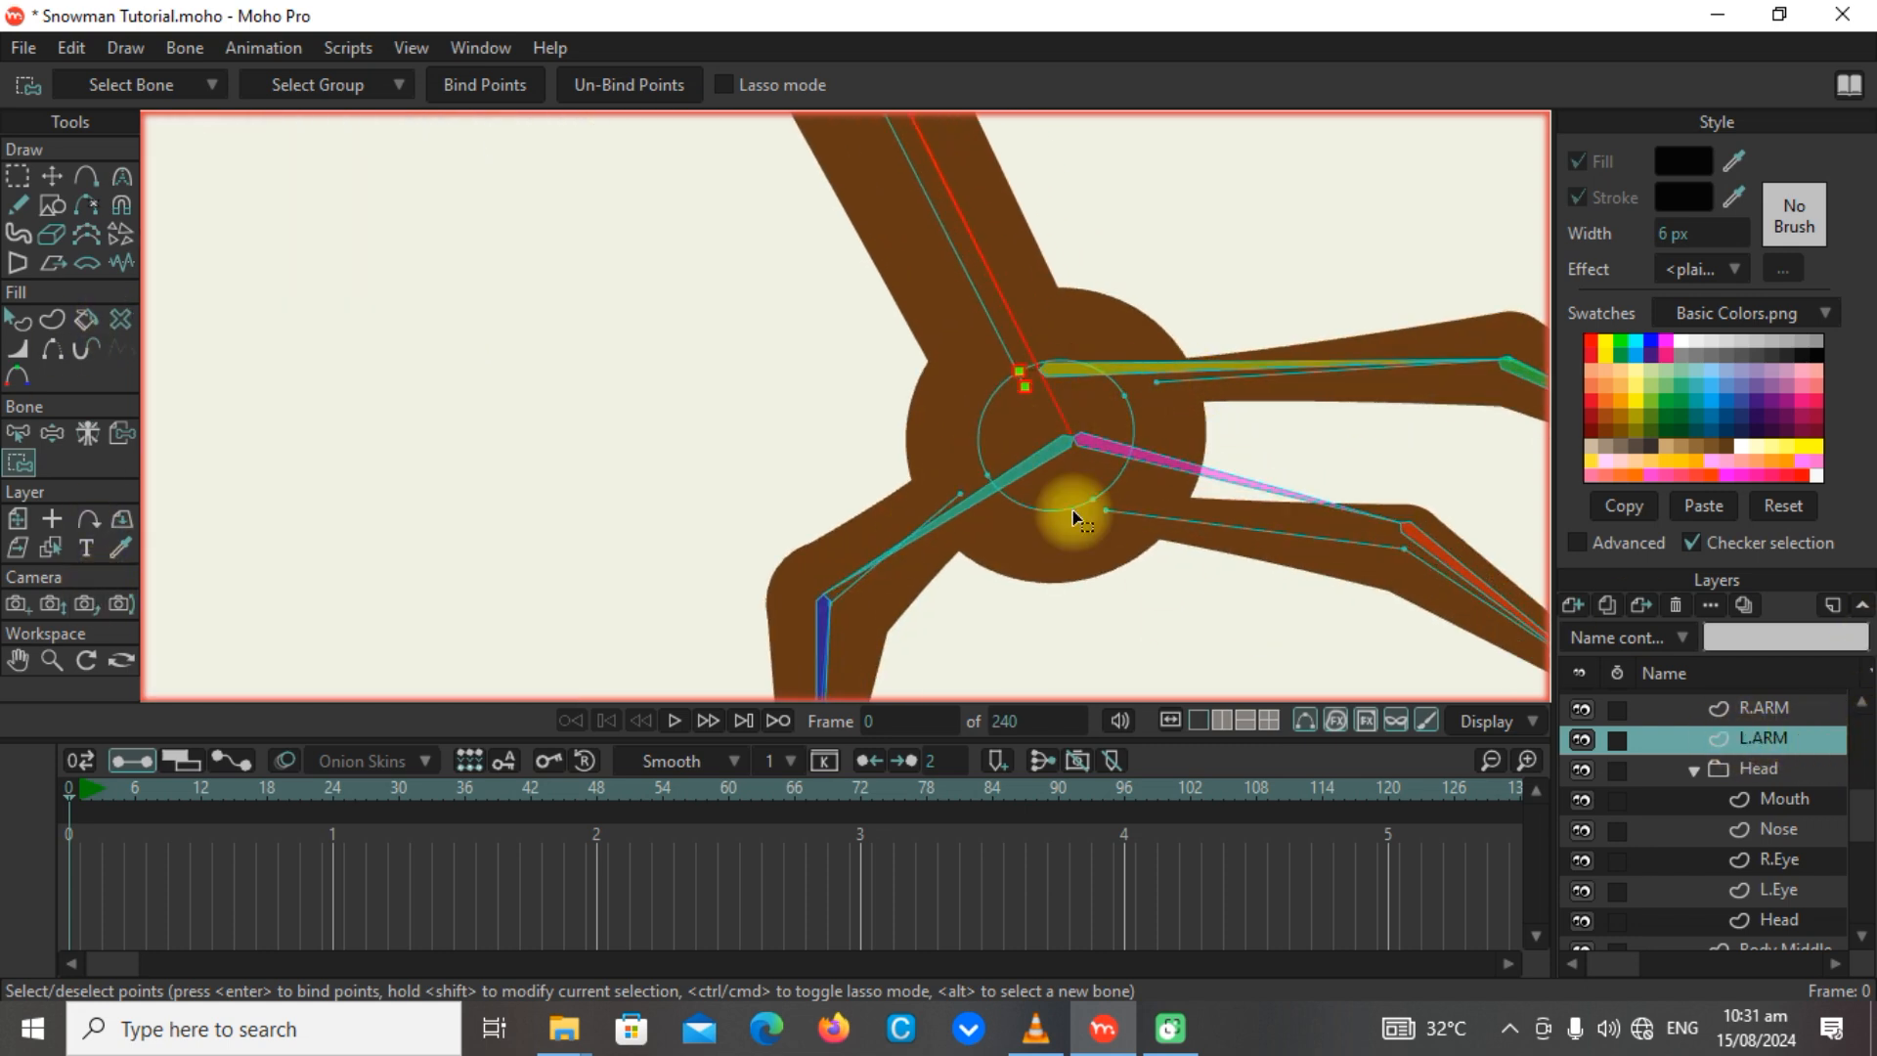
Bind the palm-edge, base and knuckle points of the L.ARM hand's downward-pointing finger to that finger's base bone.
scroll(1007, 501, "down", 1)
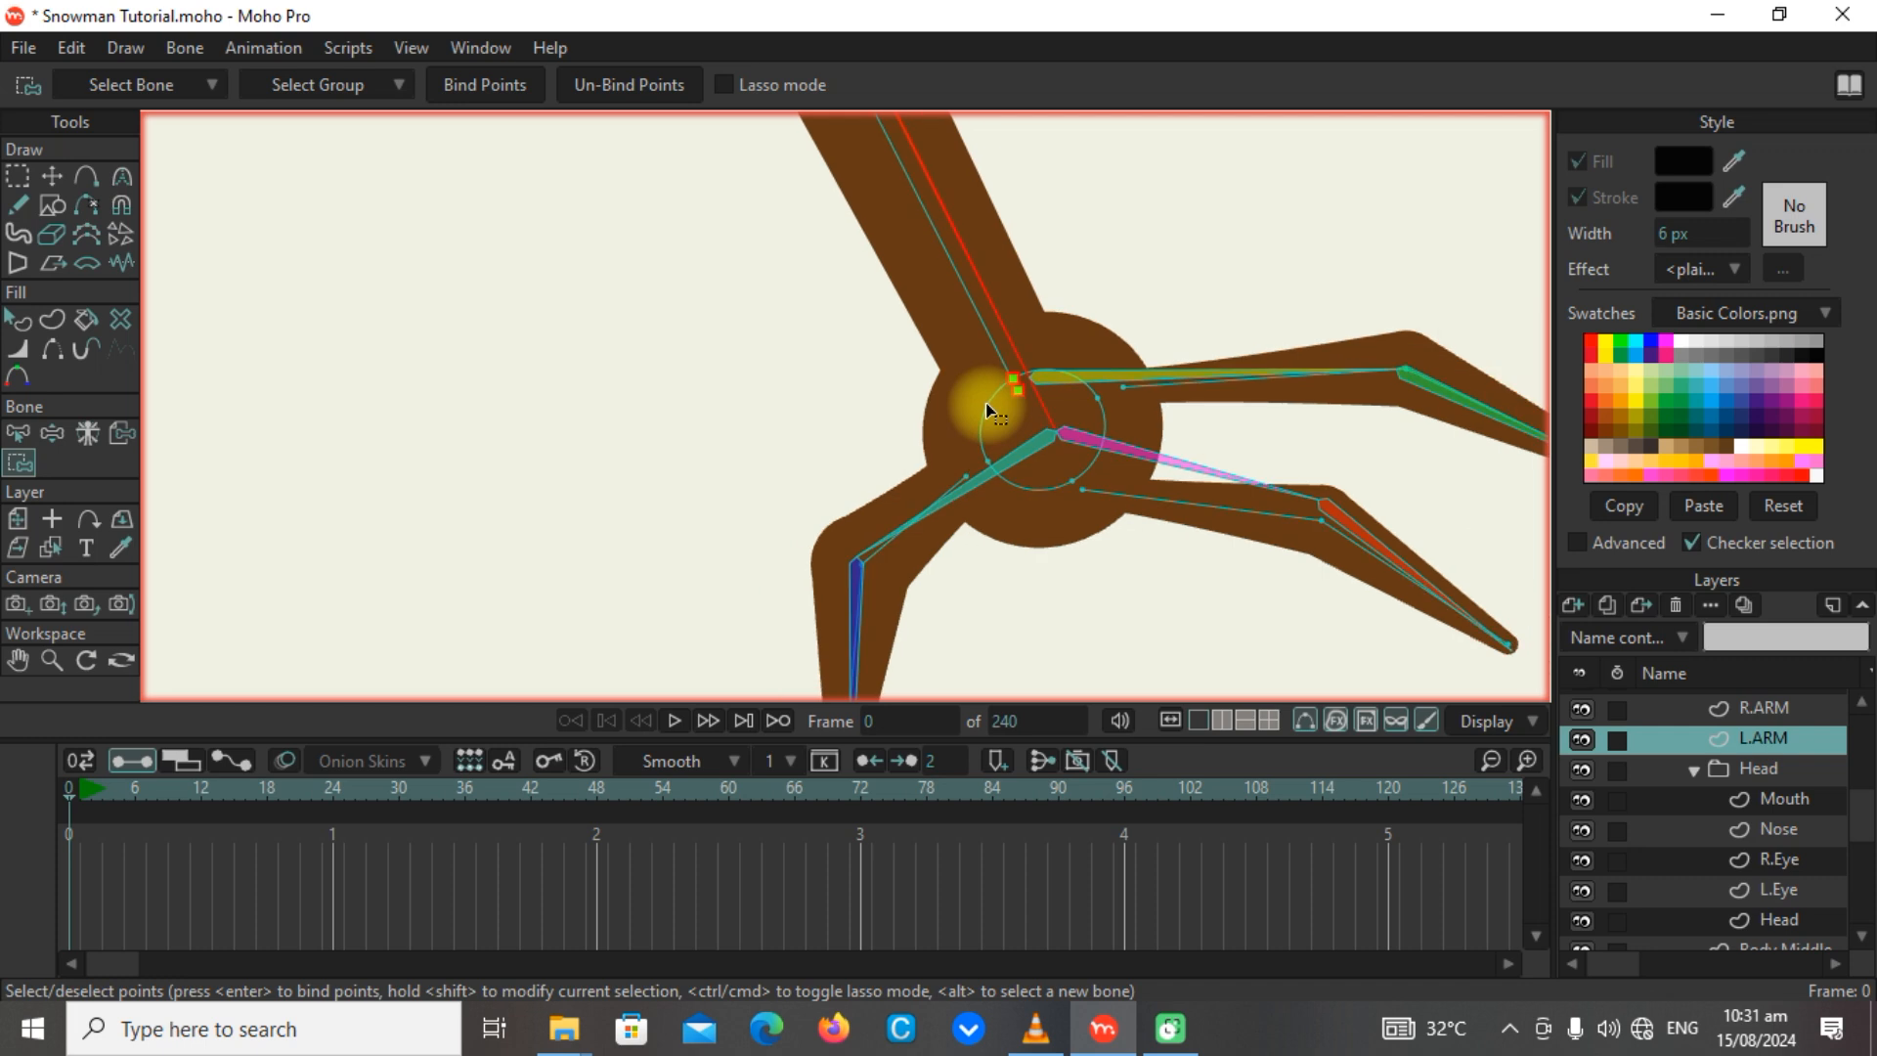
left_click(1022, 450, "alt")
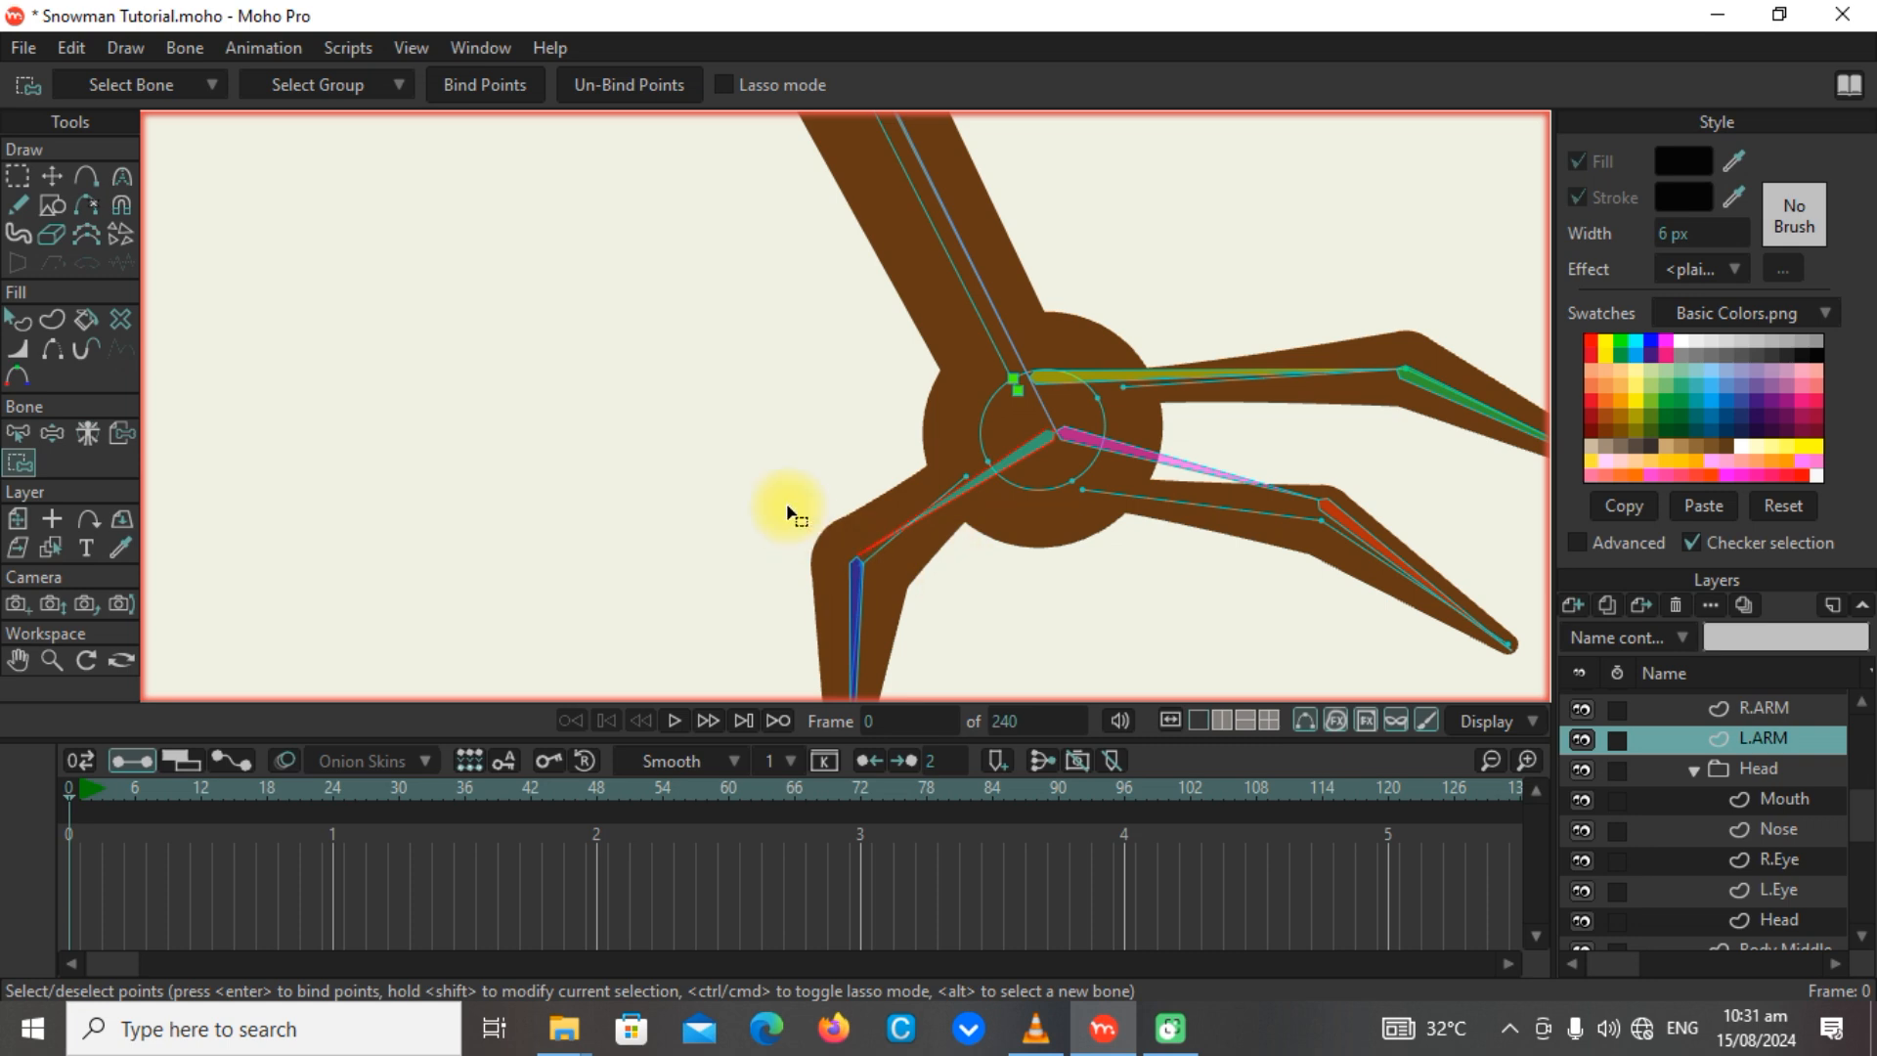
left_click_drag(770, 473, 1029, 579)
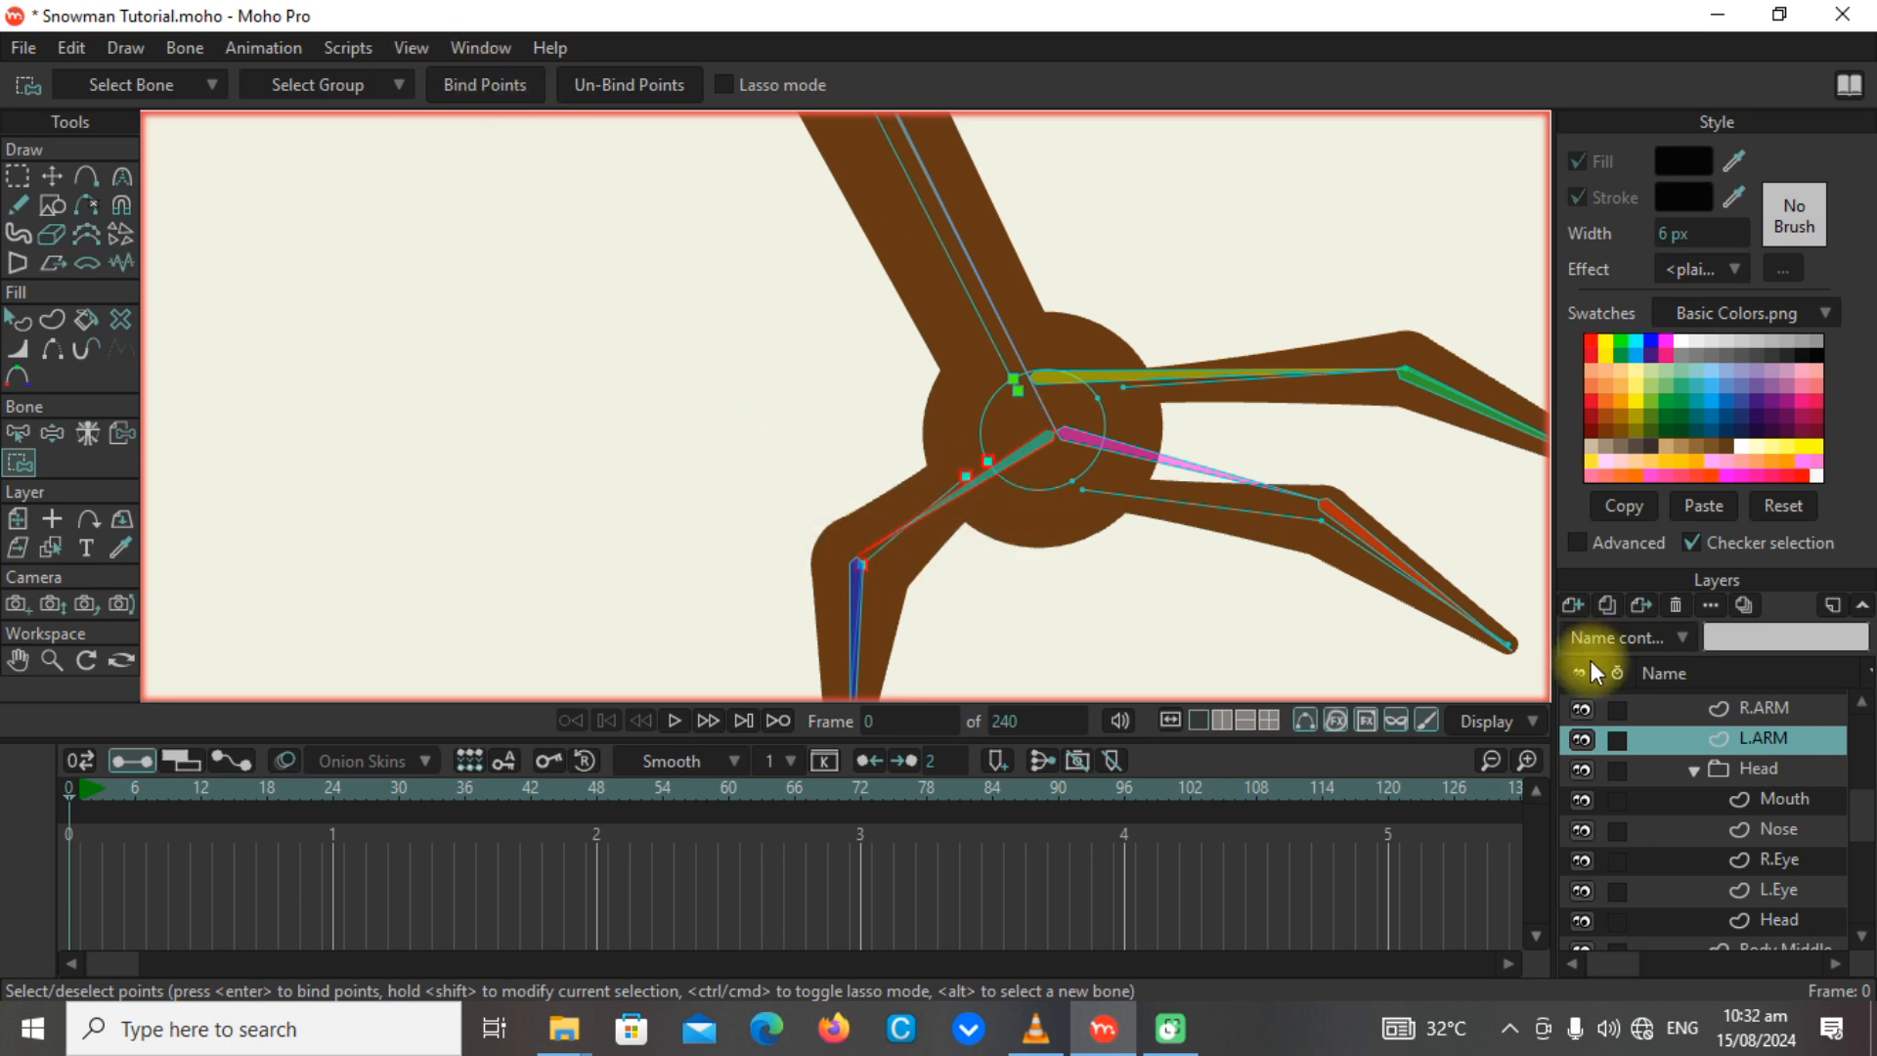
Bind the tip point of the L.ARM hand's downward-pointing finger to that finger's tip bone.
left_click(856, 598, "alt")
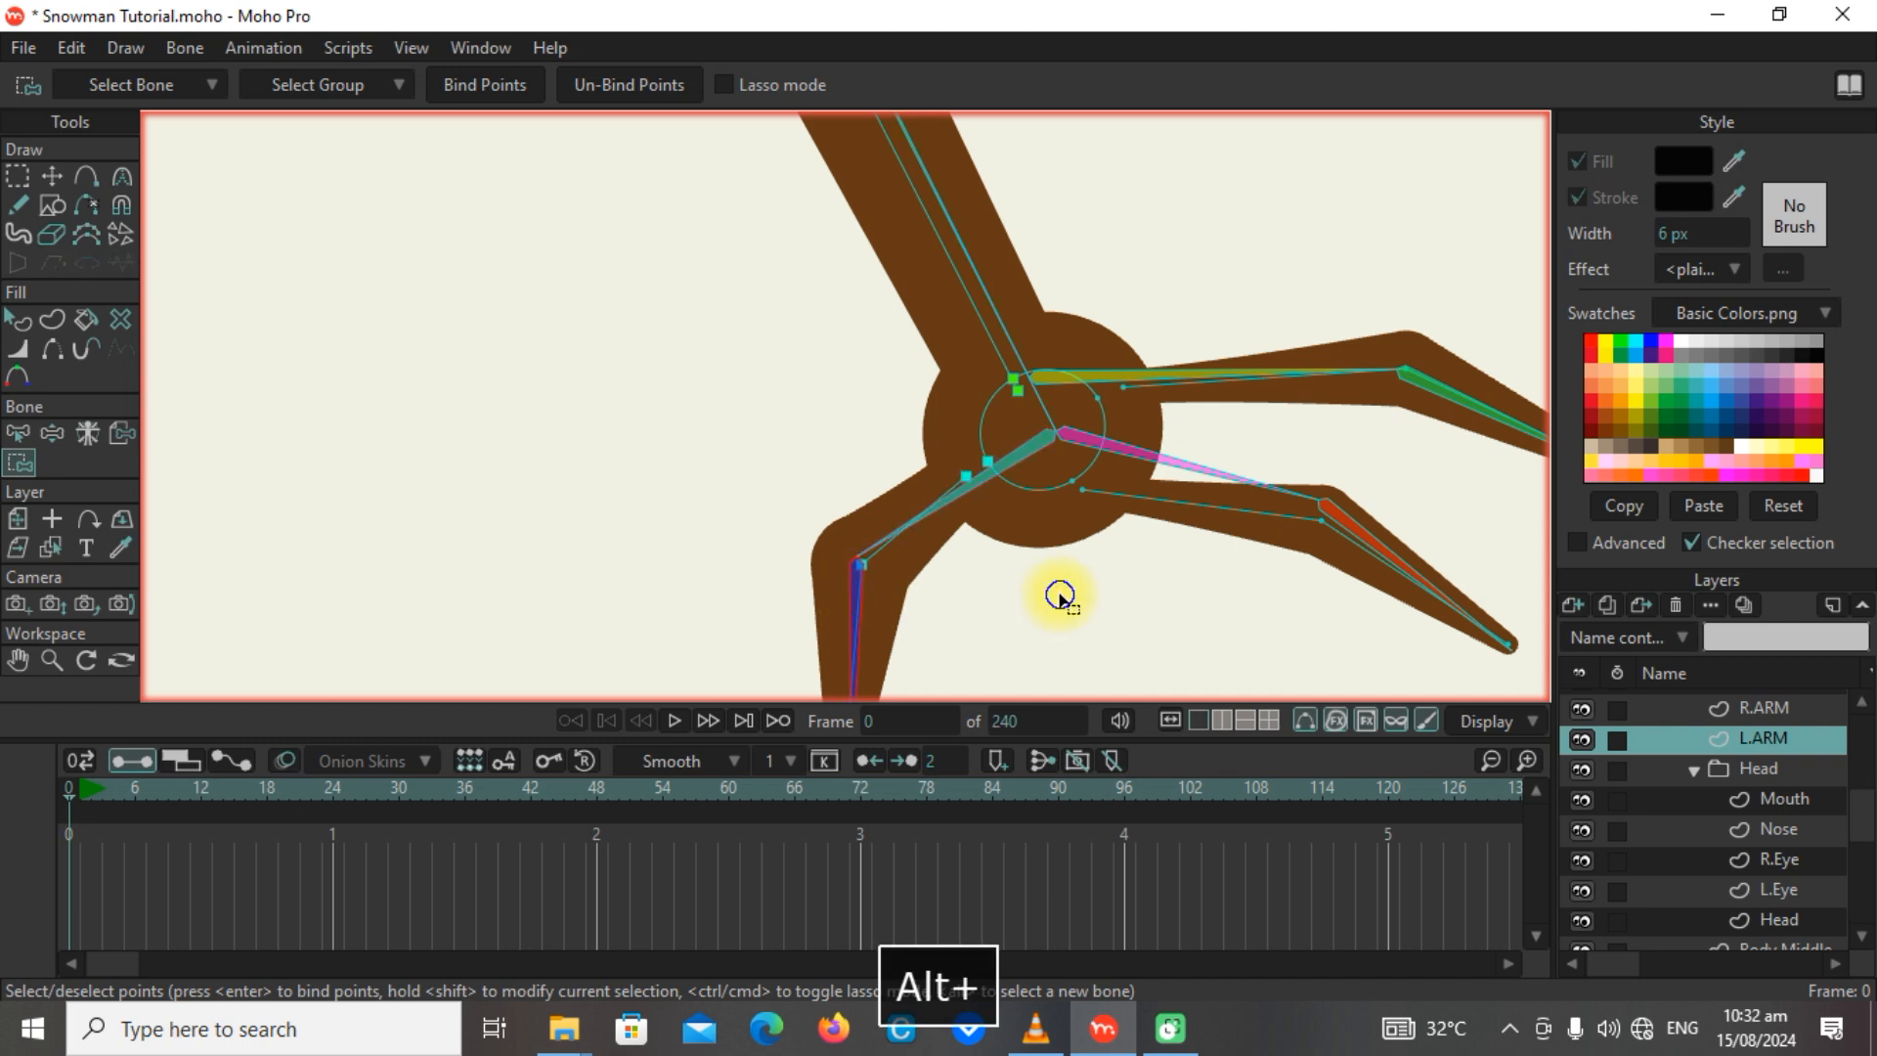
left_click_drag(1060, 599, 1023, 407)
left_click_drag(782, 564, 860, 637)
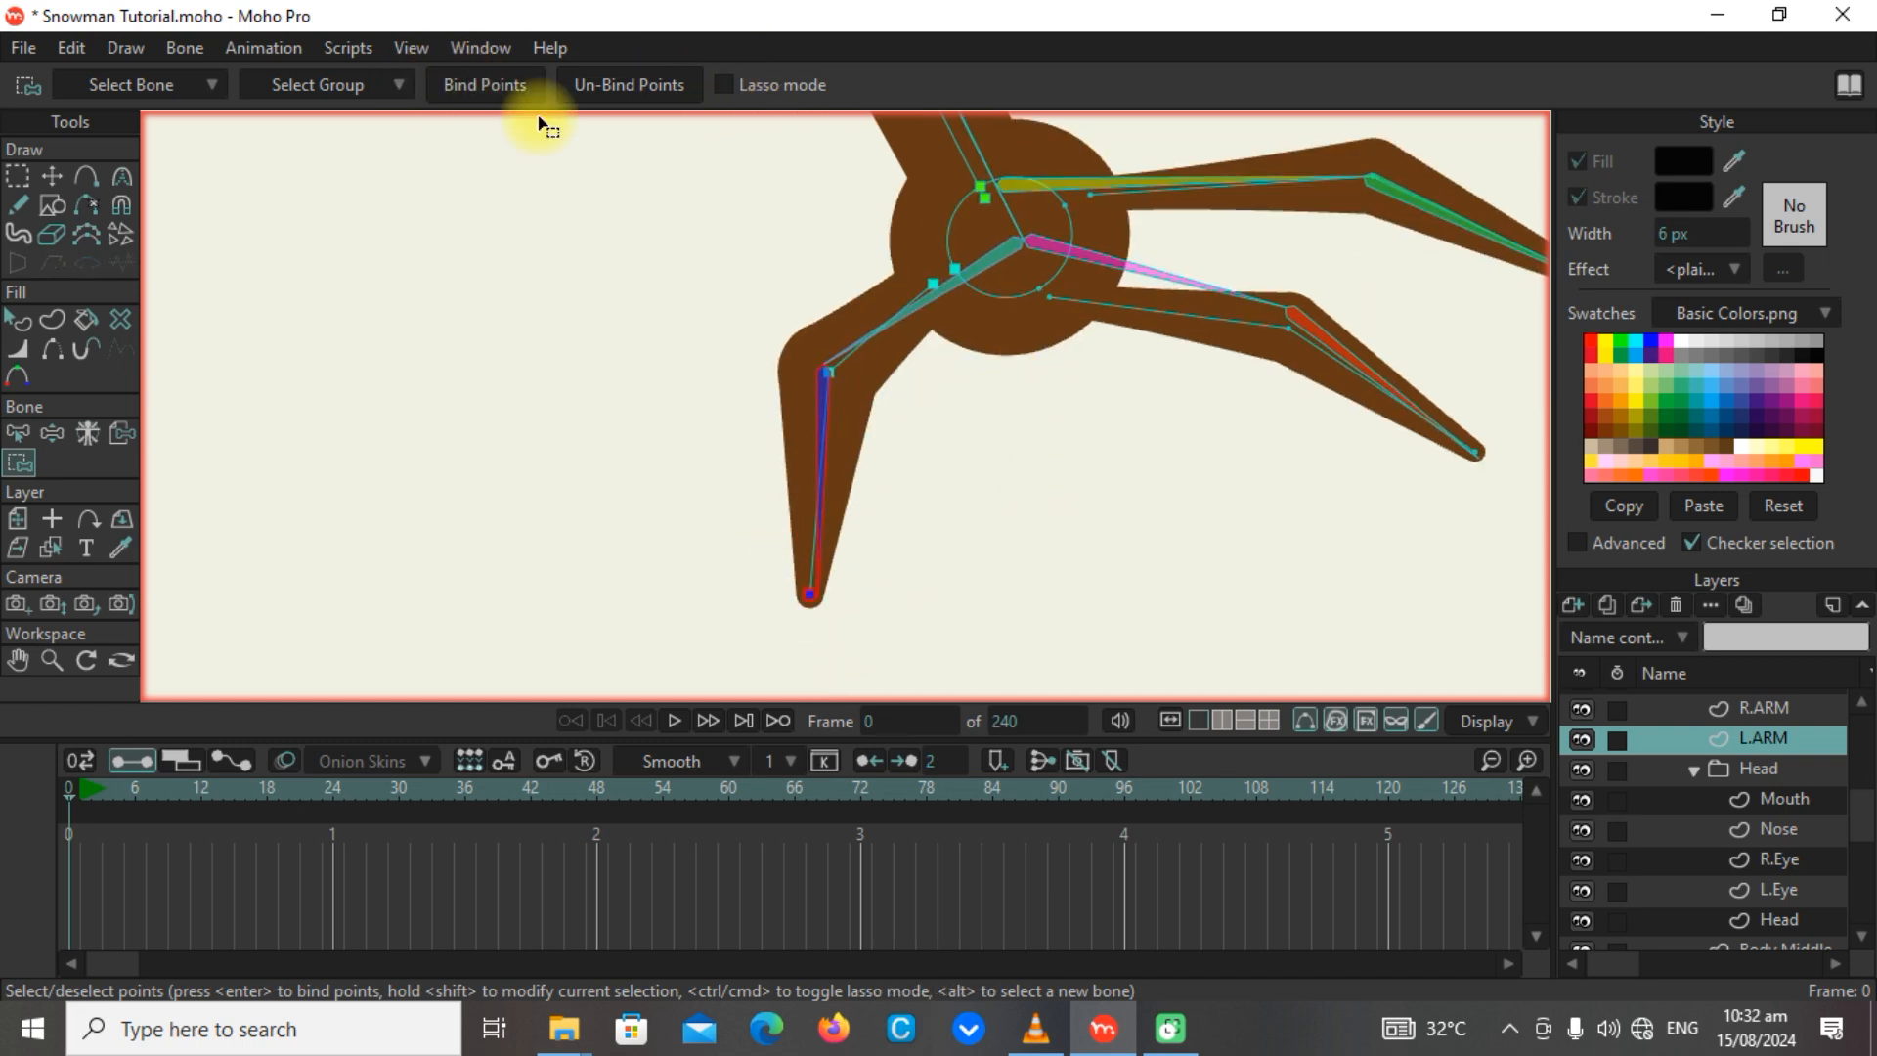
Bind the L.ARM middle finger's palm-edge, base and knuckle points to its base bone and its tip point to its tip bone.
left_click(1093, 266, "alt")
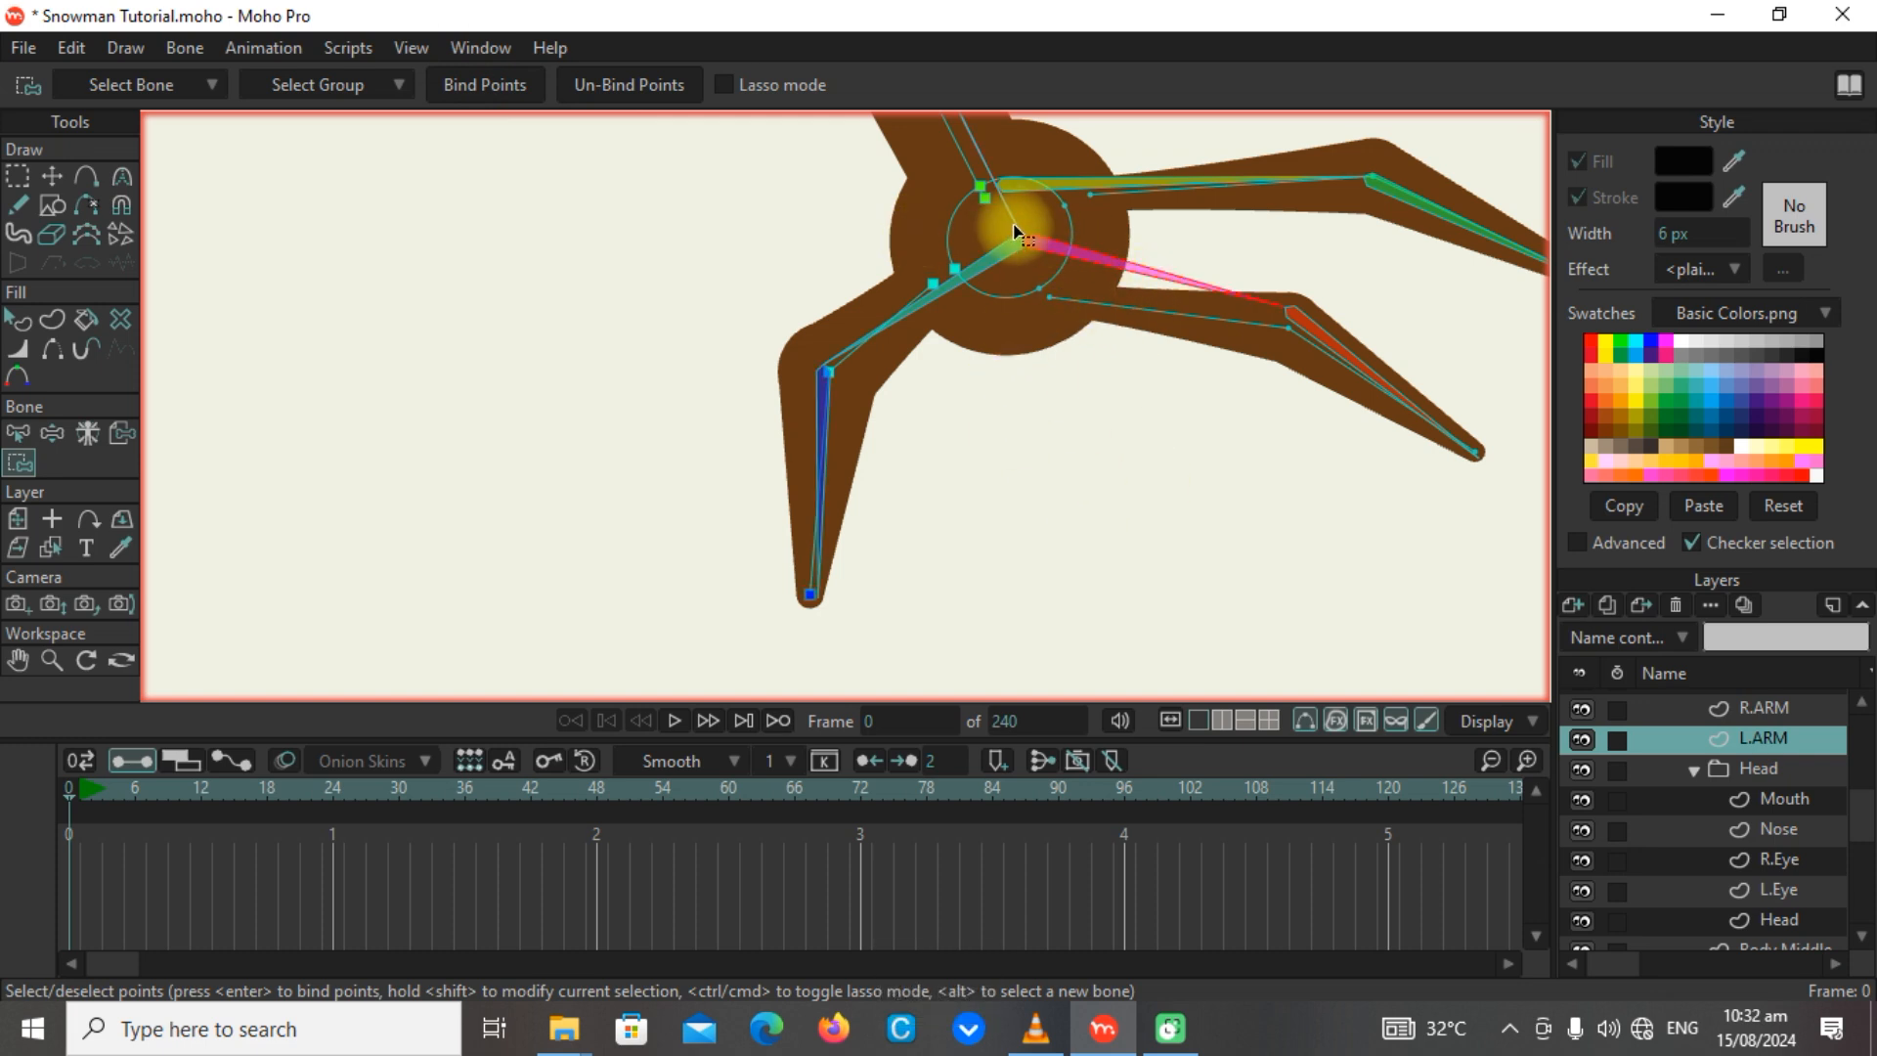
left_click_drag(1016, 233, 1349, 437)
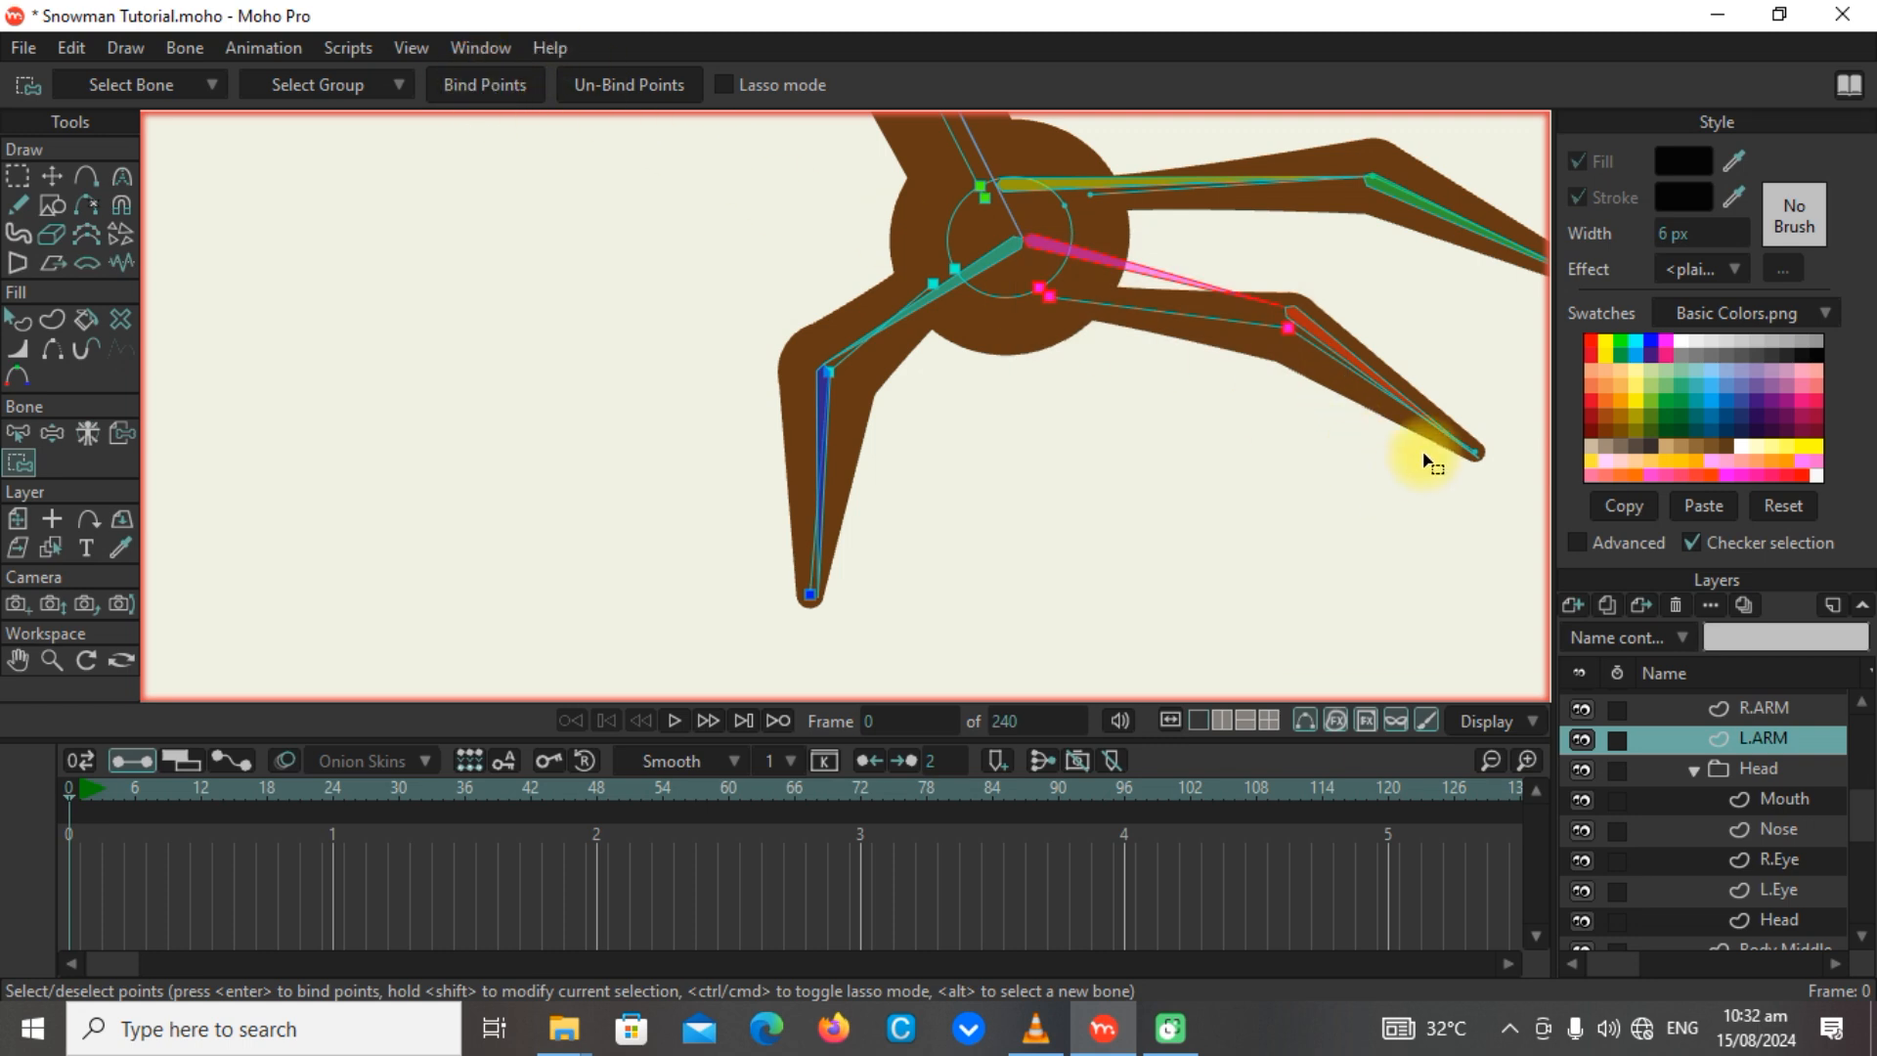
left_click(1347, 358, "alt")
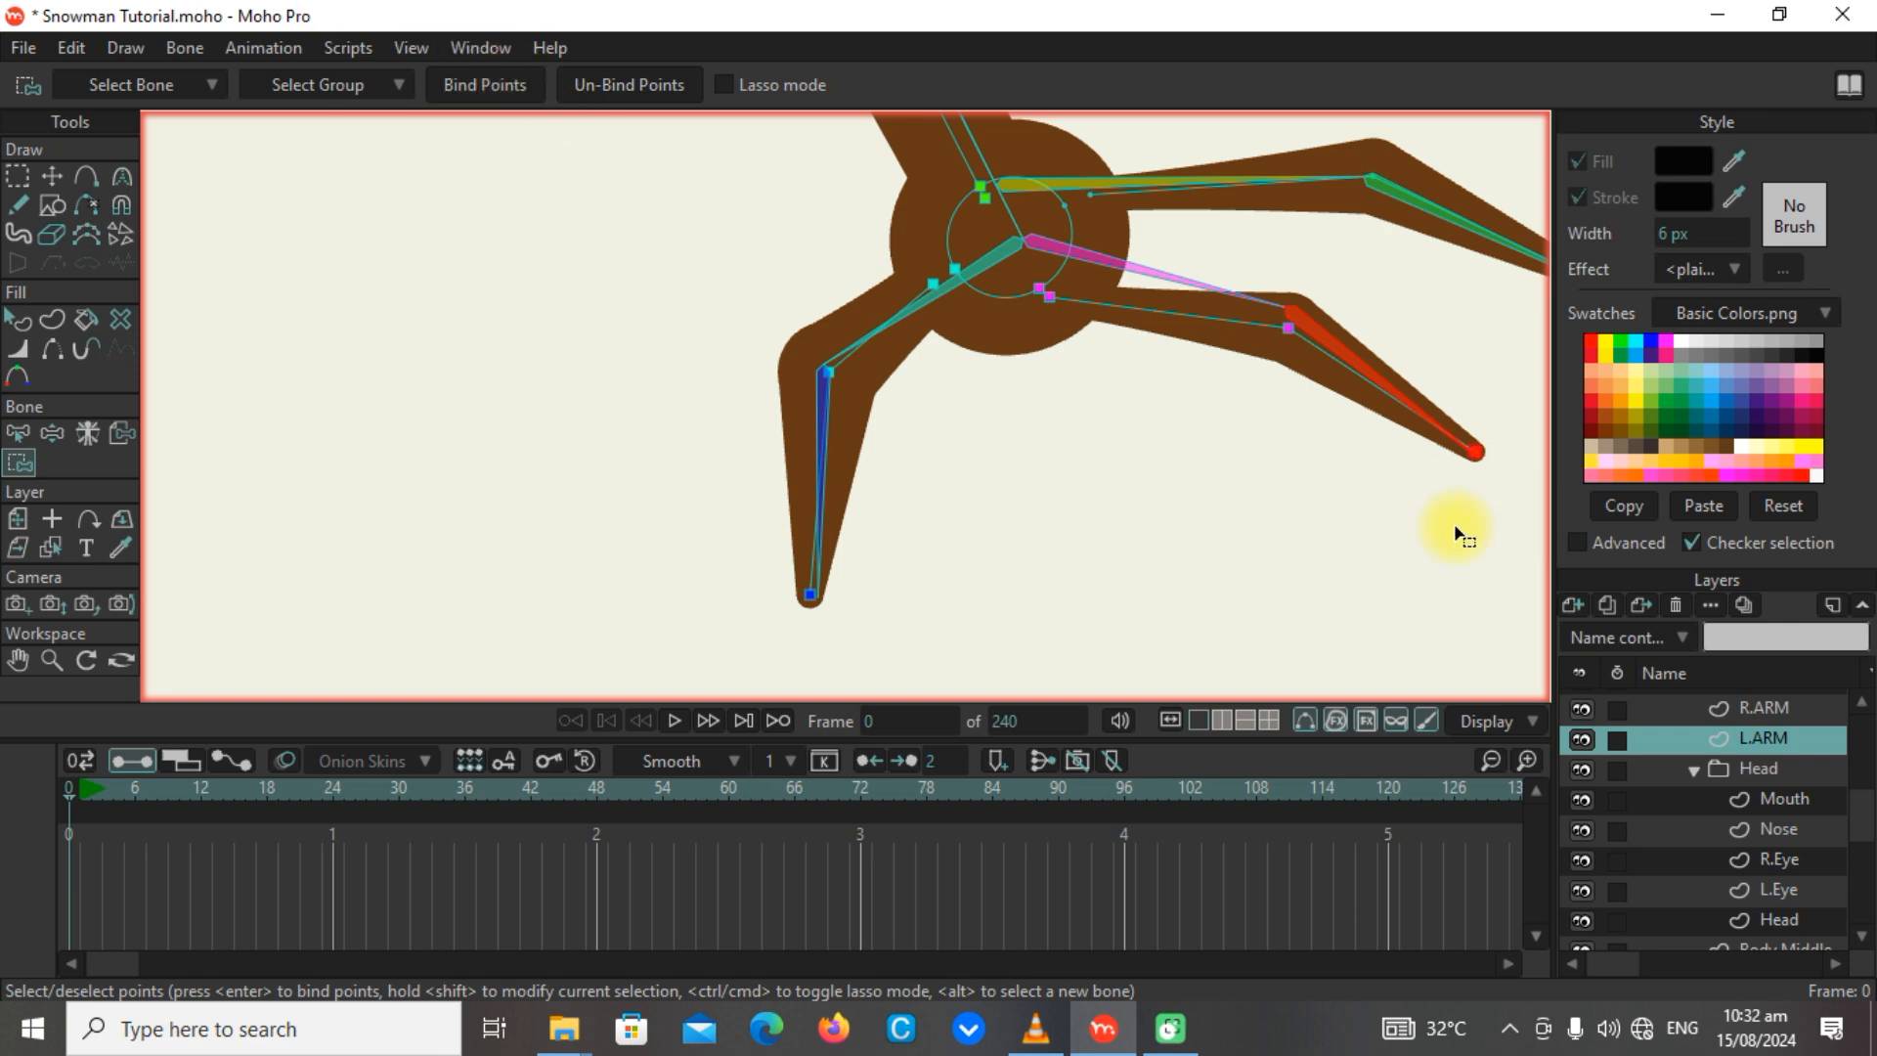
left_click_drag(1377, 381, 1064, 525)
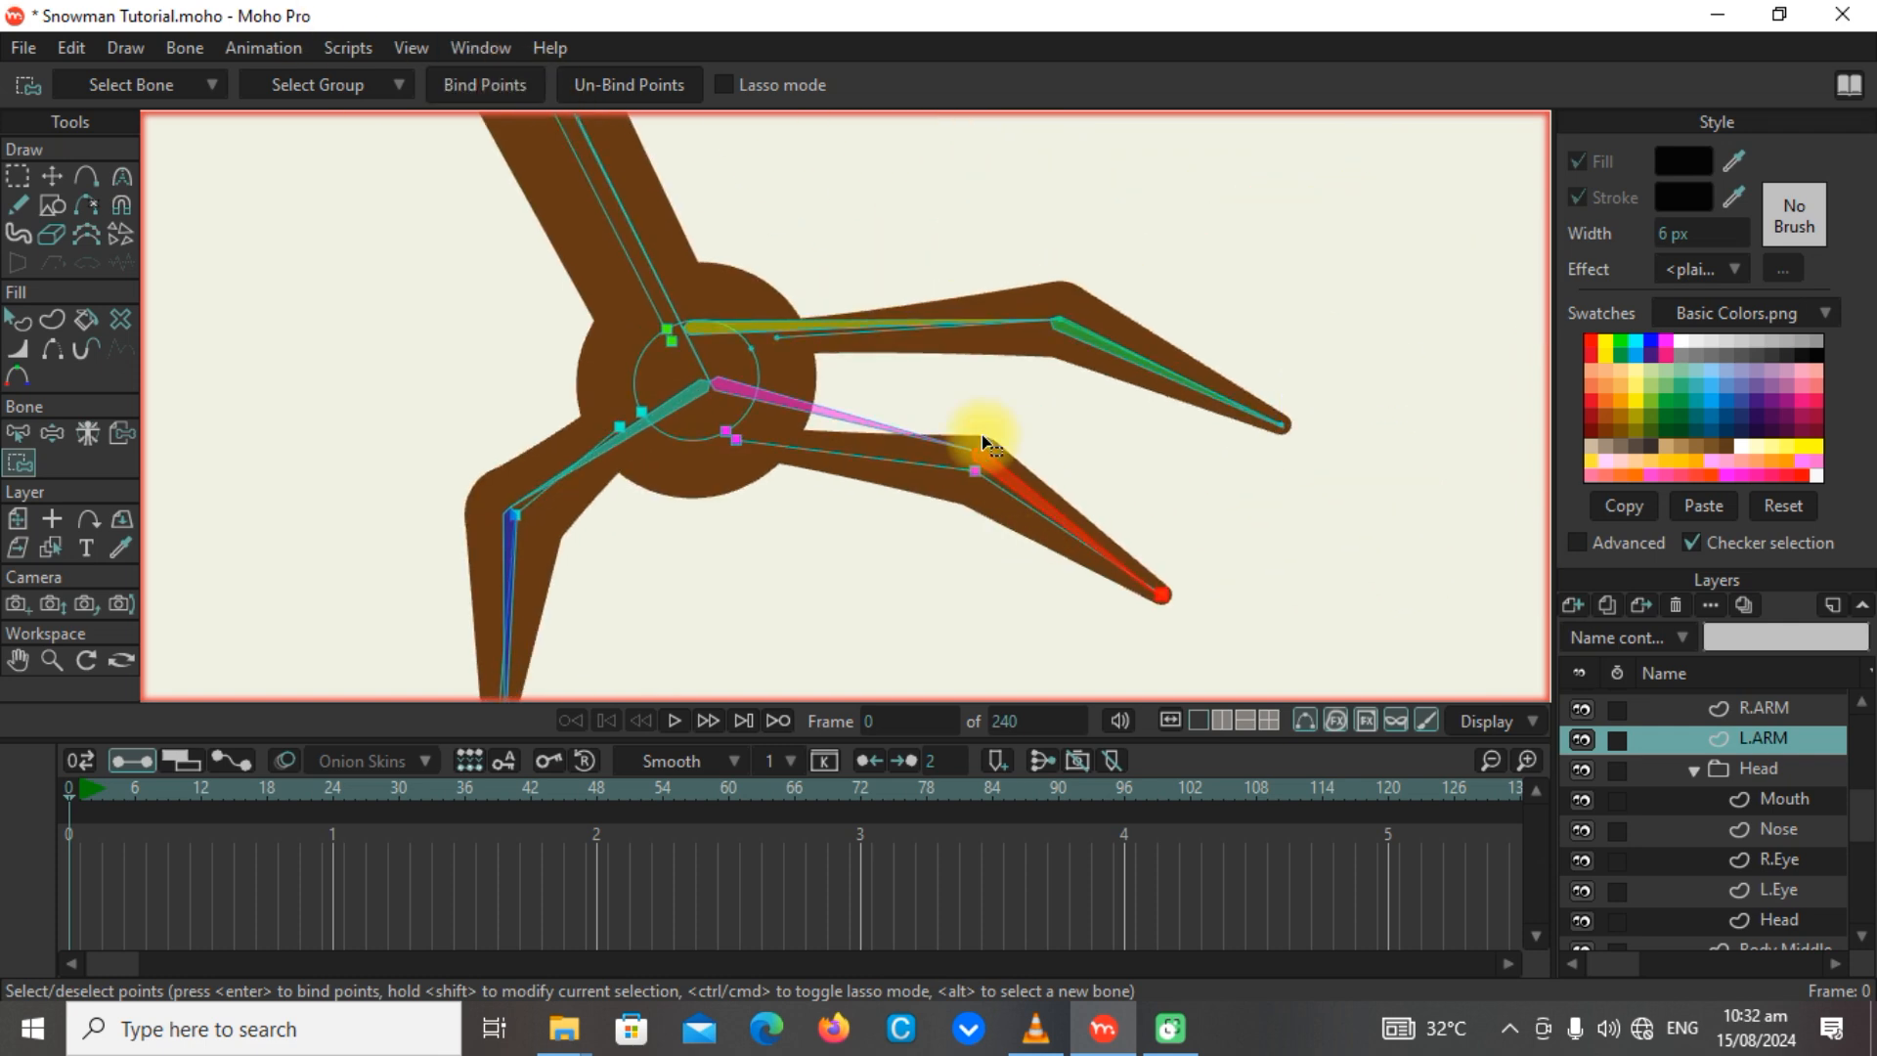
Bind the L.ARM hand's upper finger: its palm-edge, base and knuckle points to its base bone and its tip point to its tip bone.
left_click(752, 329, "alt")
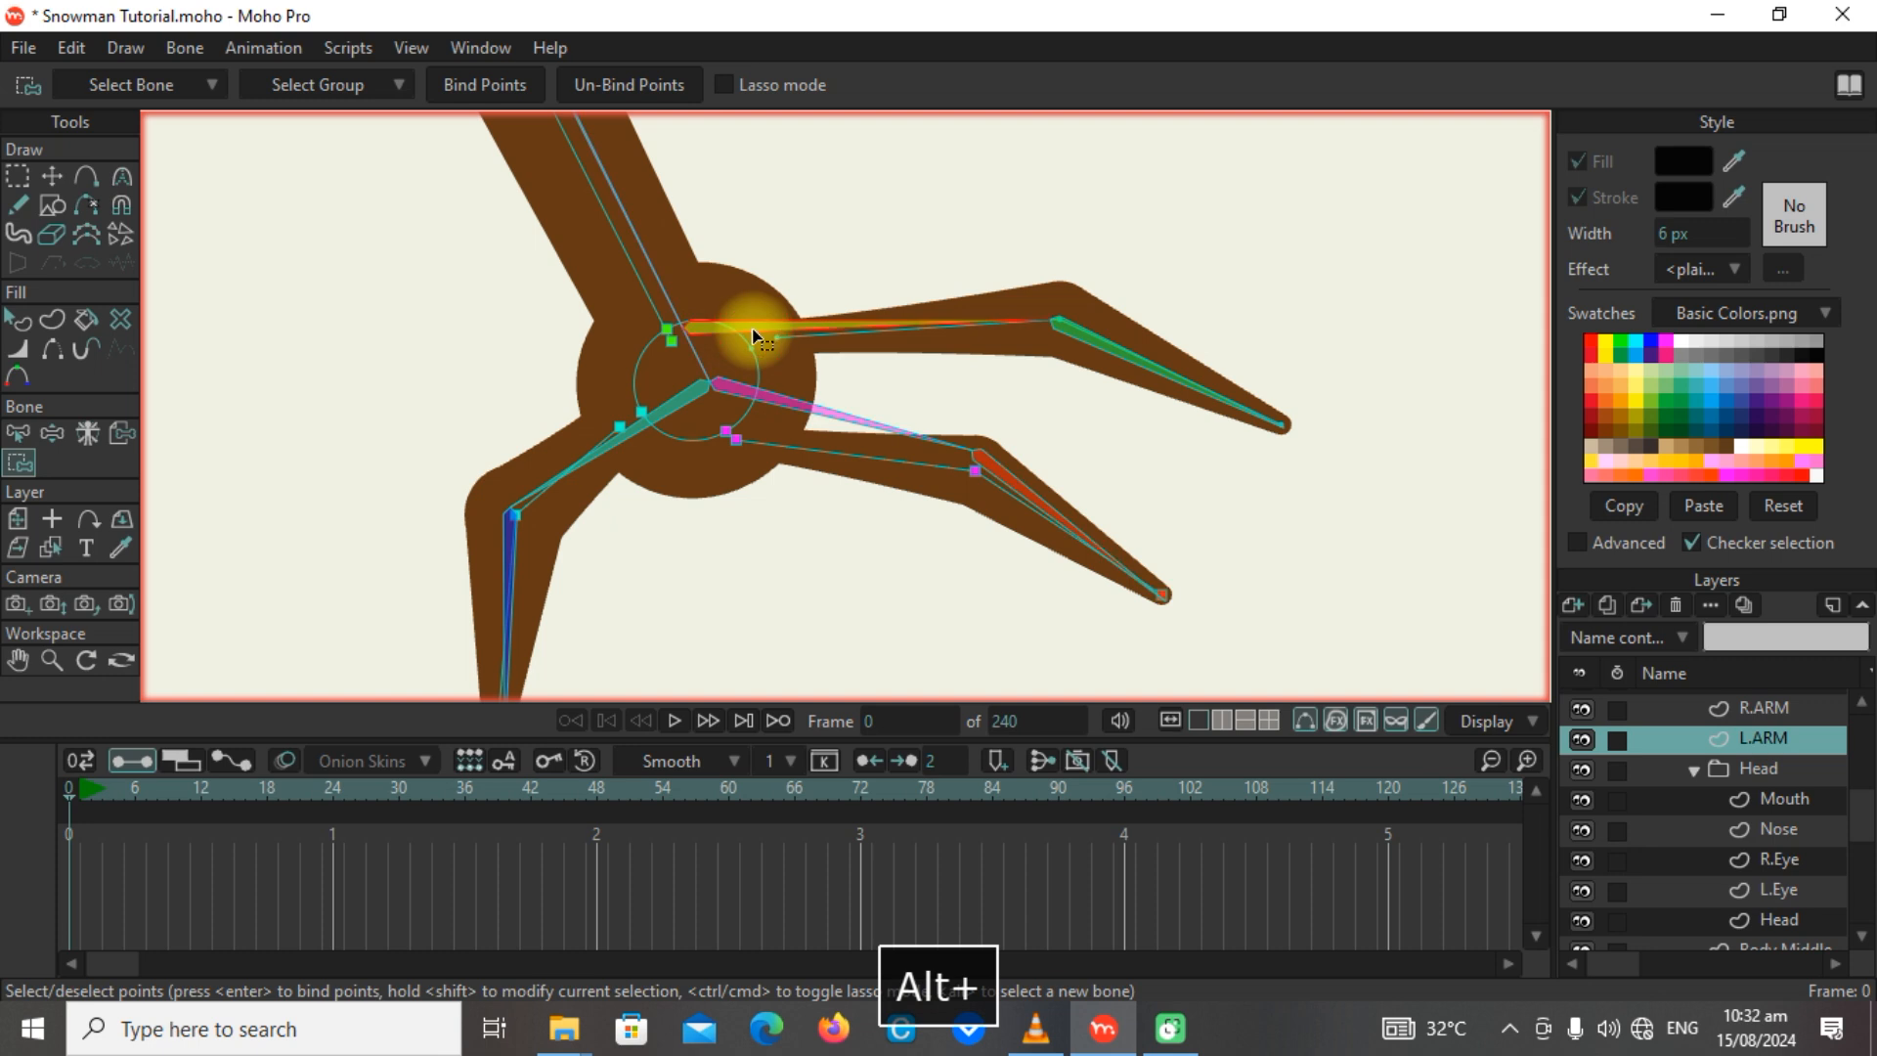
left_click_drag(713, 295, 1083, 371)
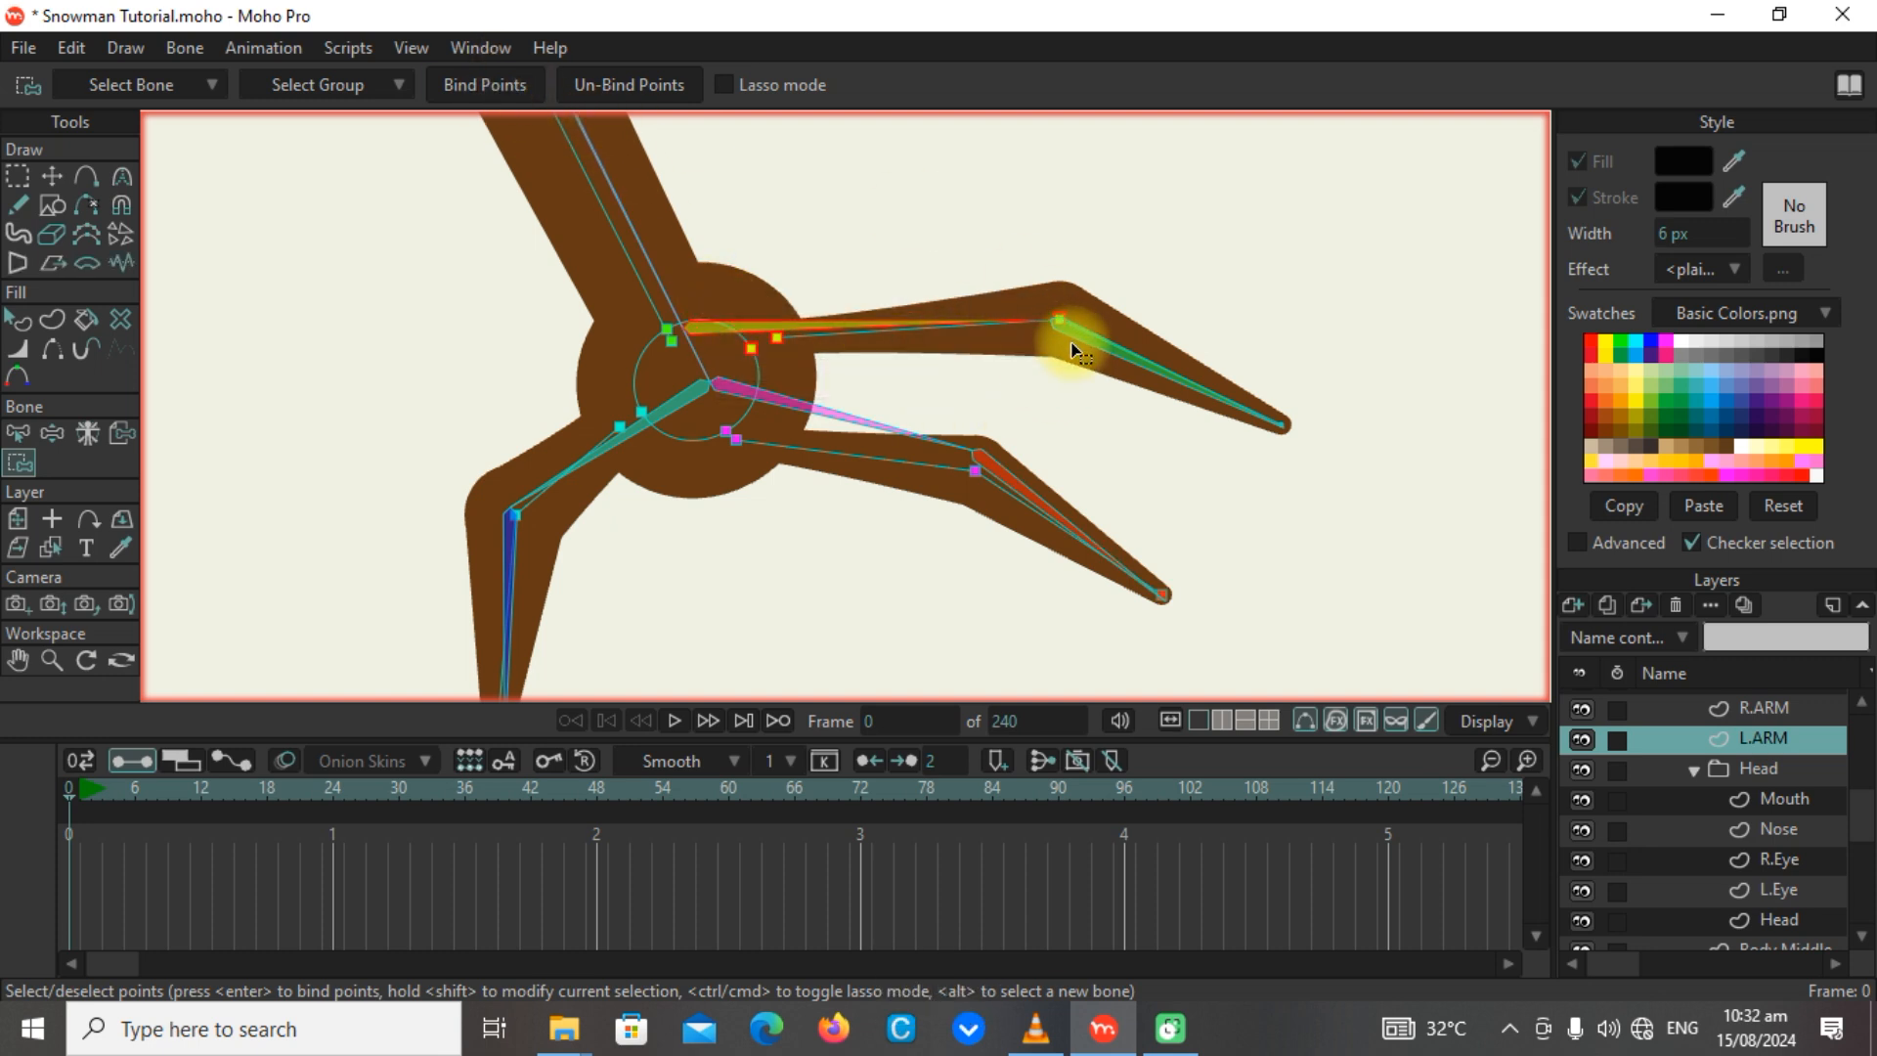
left_click(1154, 365, "alt")
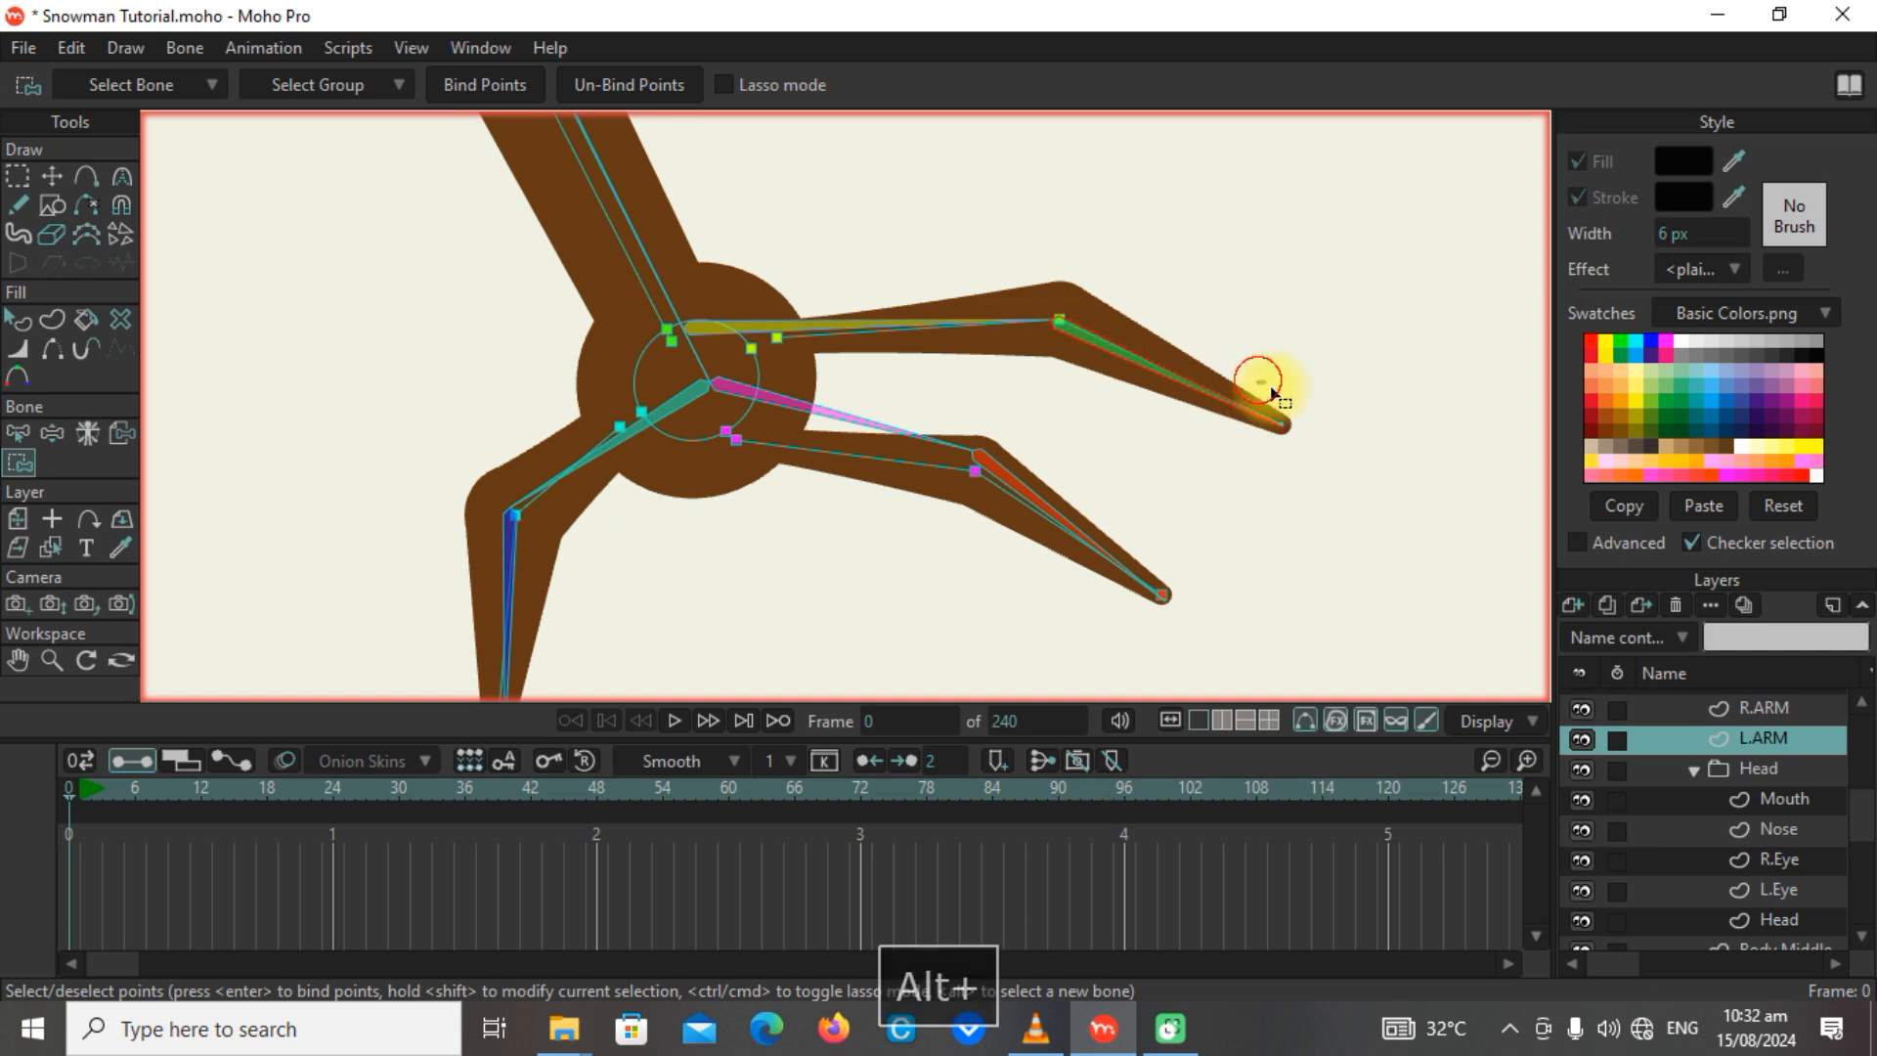
left_click_drag(1259, 380, 1340, 469)
left_click(489, 84)
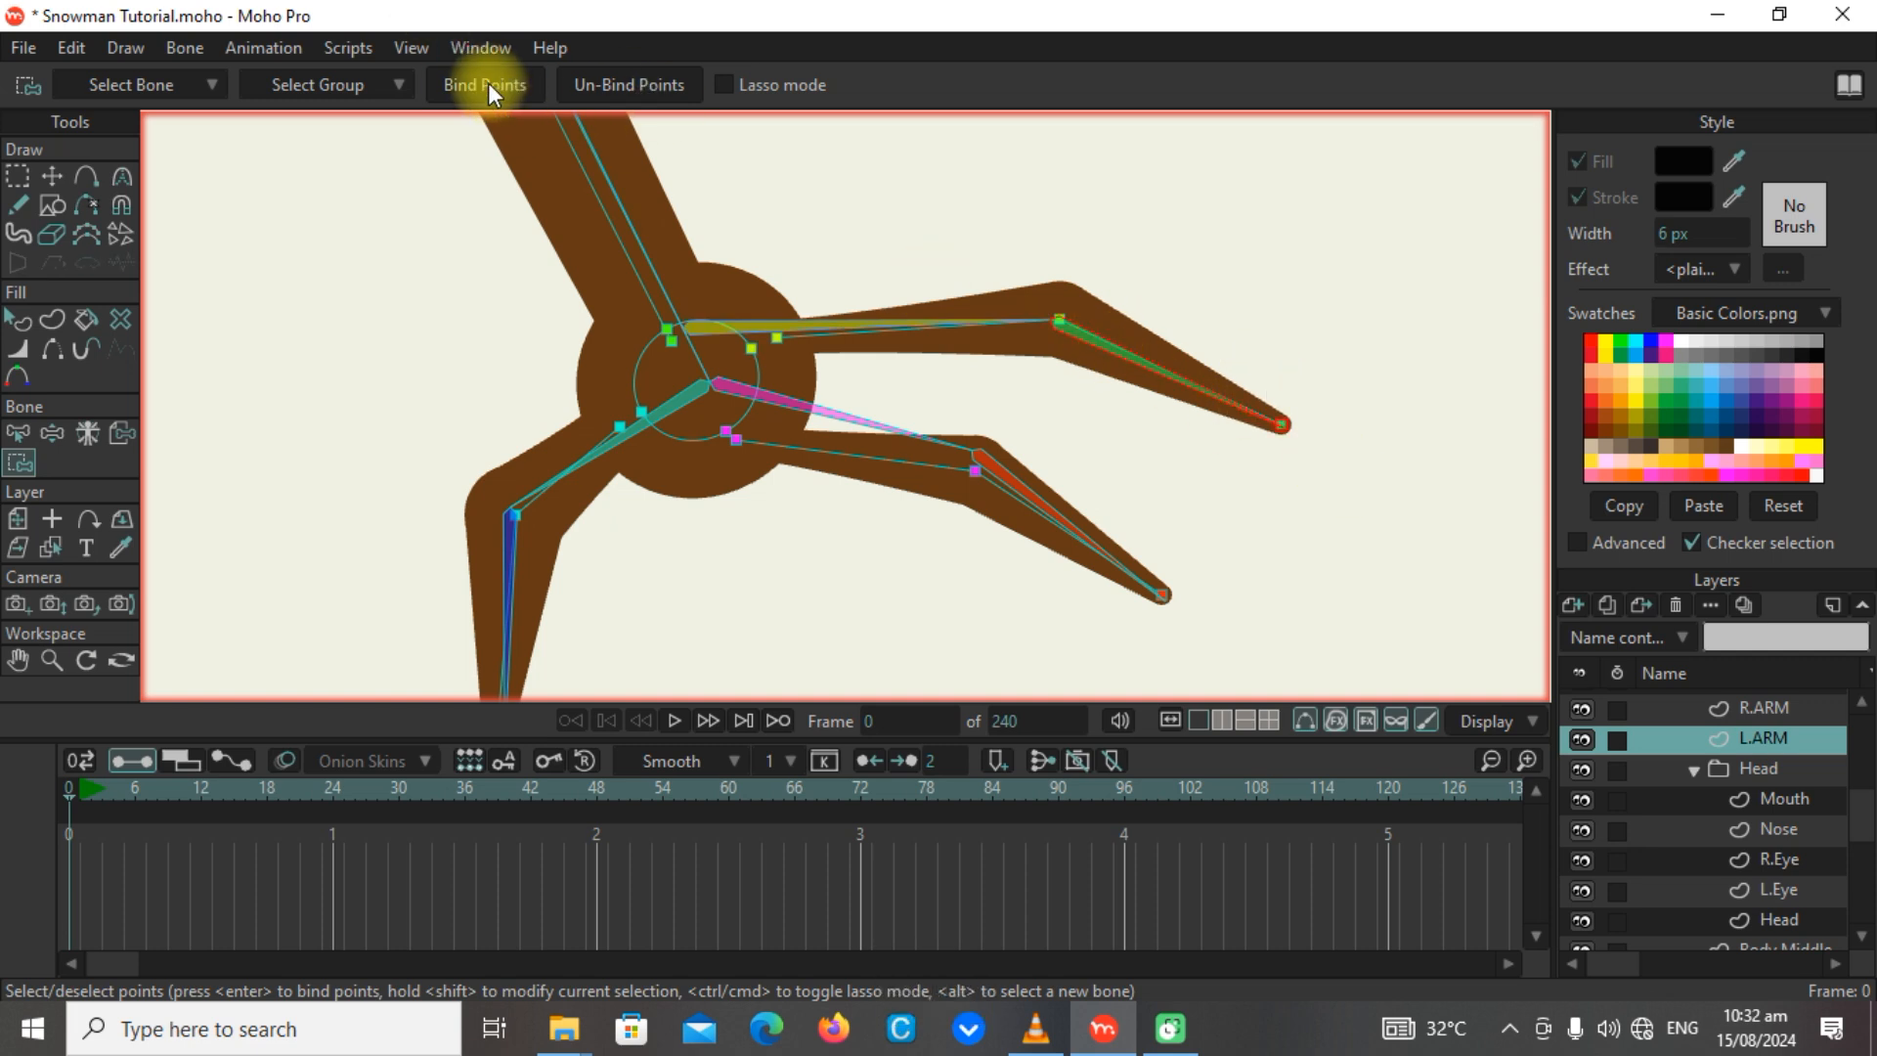
Test the L.ARM hand's finger bones by bending all three fingers in different directions with Manipulate Bones.
left_click(52, 433)
left_click_drag(935, 326, 894, 174)
left_click_drag(935, 414, 988, 607)
scroll(1186, 442, "down", 5)
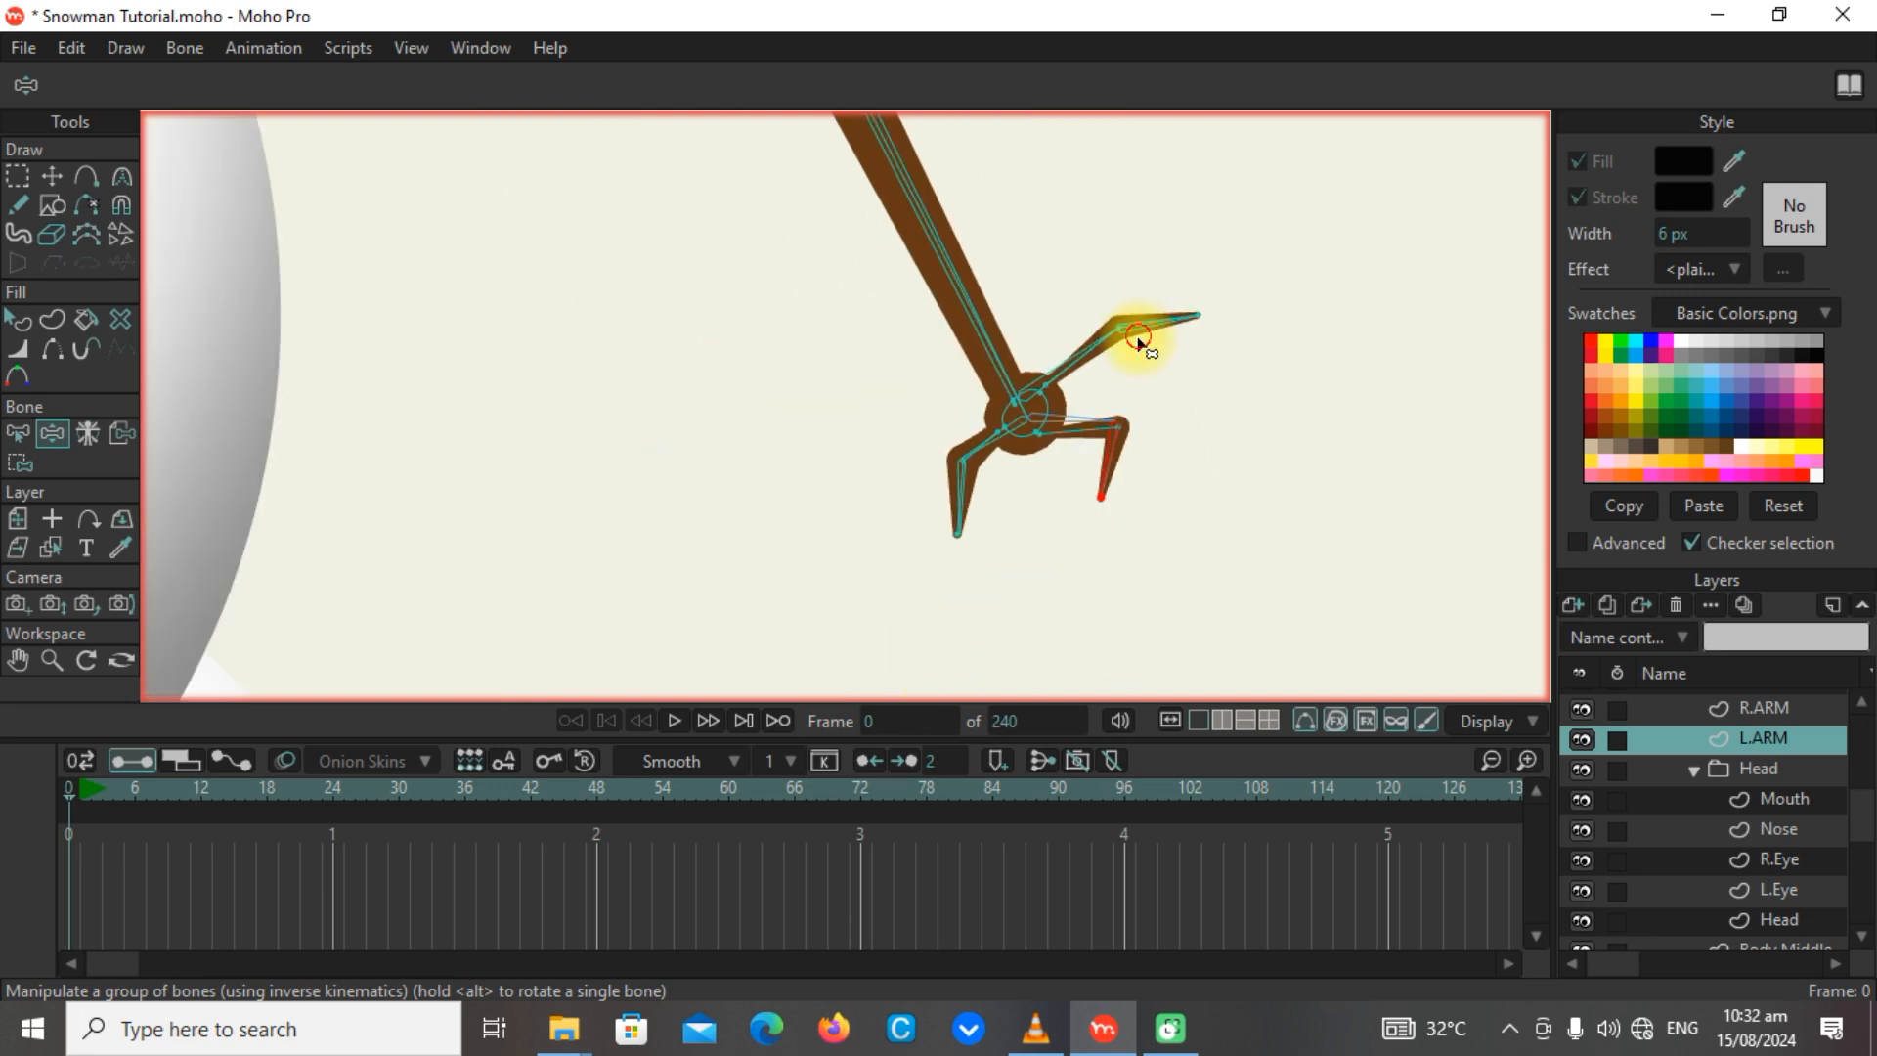
left_click_drag(1139, 342, 1151, 554)
left_click_drag(1083, 421, 929, 383)
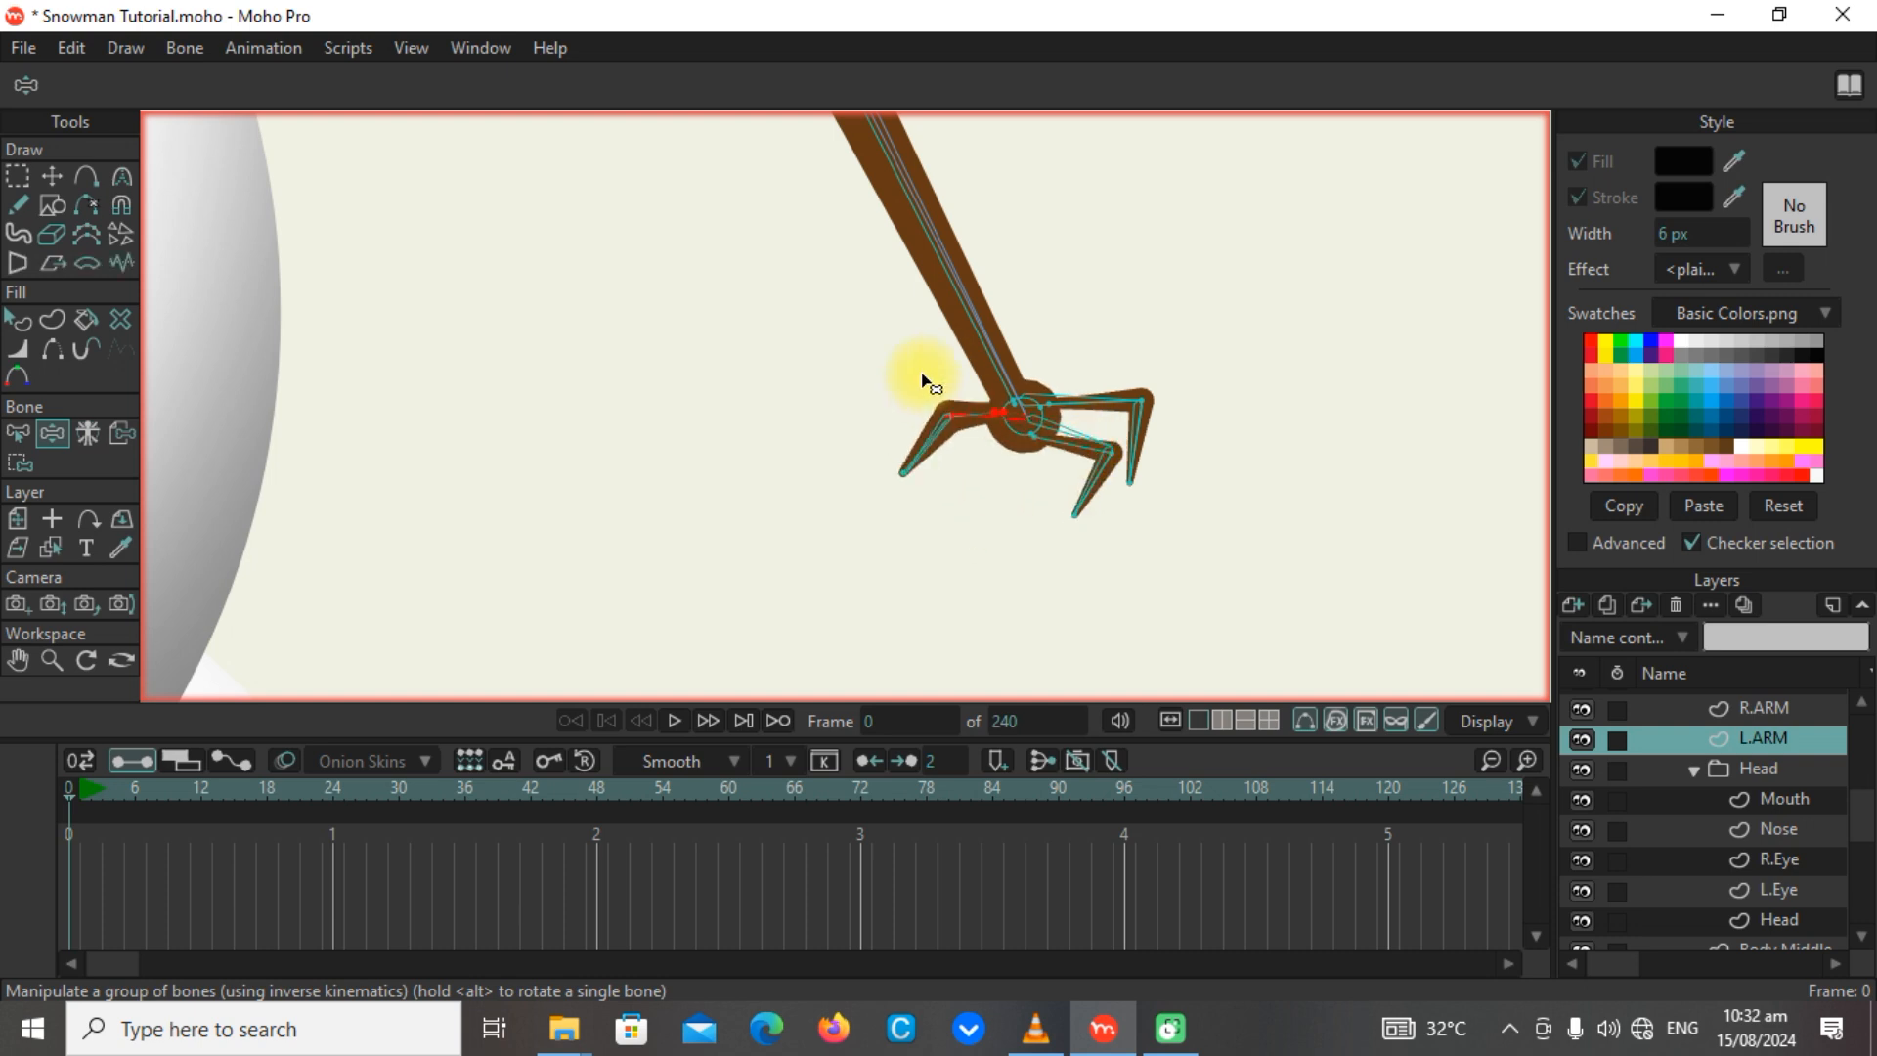
left_click_drag(922, 463, 1093, 560)
left_click_drag(1185, 505, 1209, 535)
Test the whole L.ARM bone chain by raising the arm beside the head and check the full snowman.
scroll(1176, 421, "down", 5)
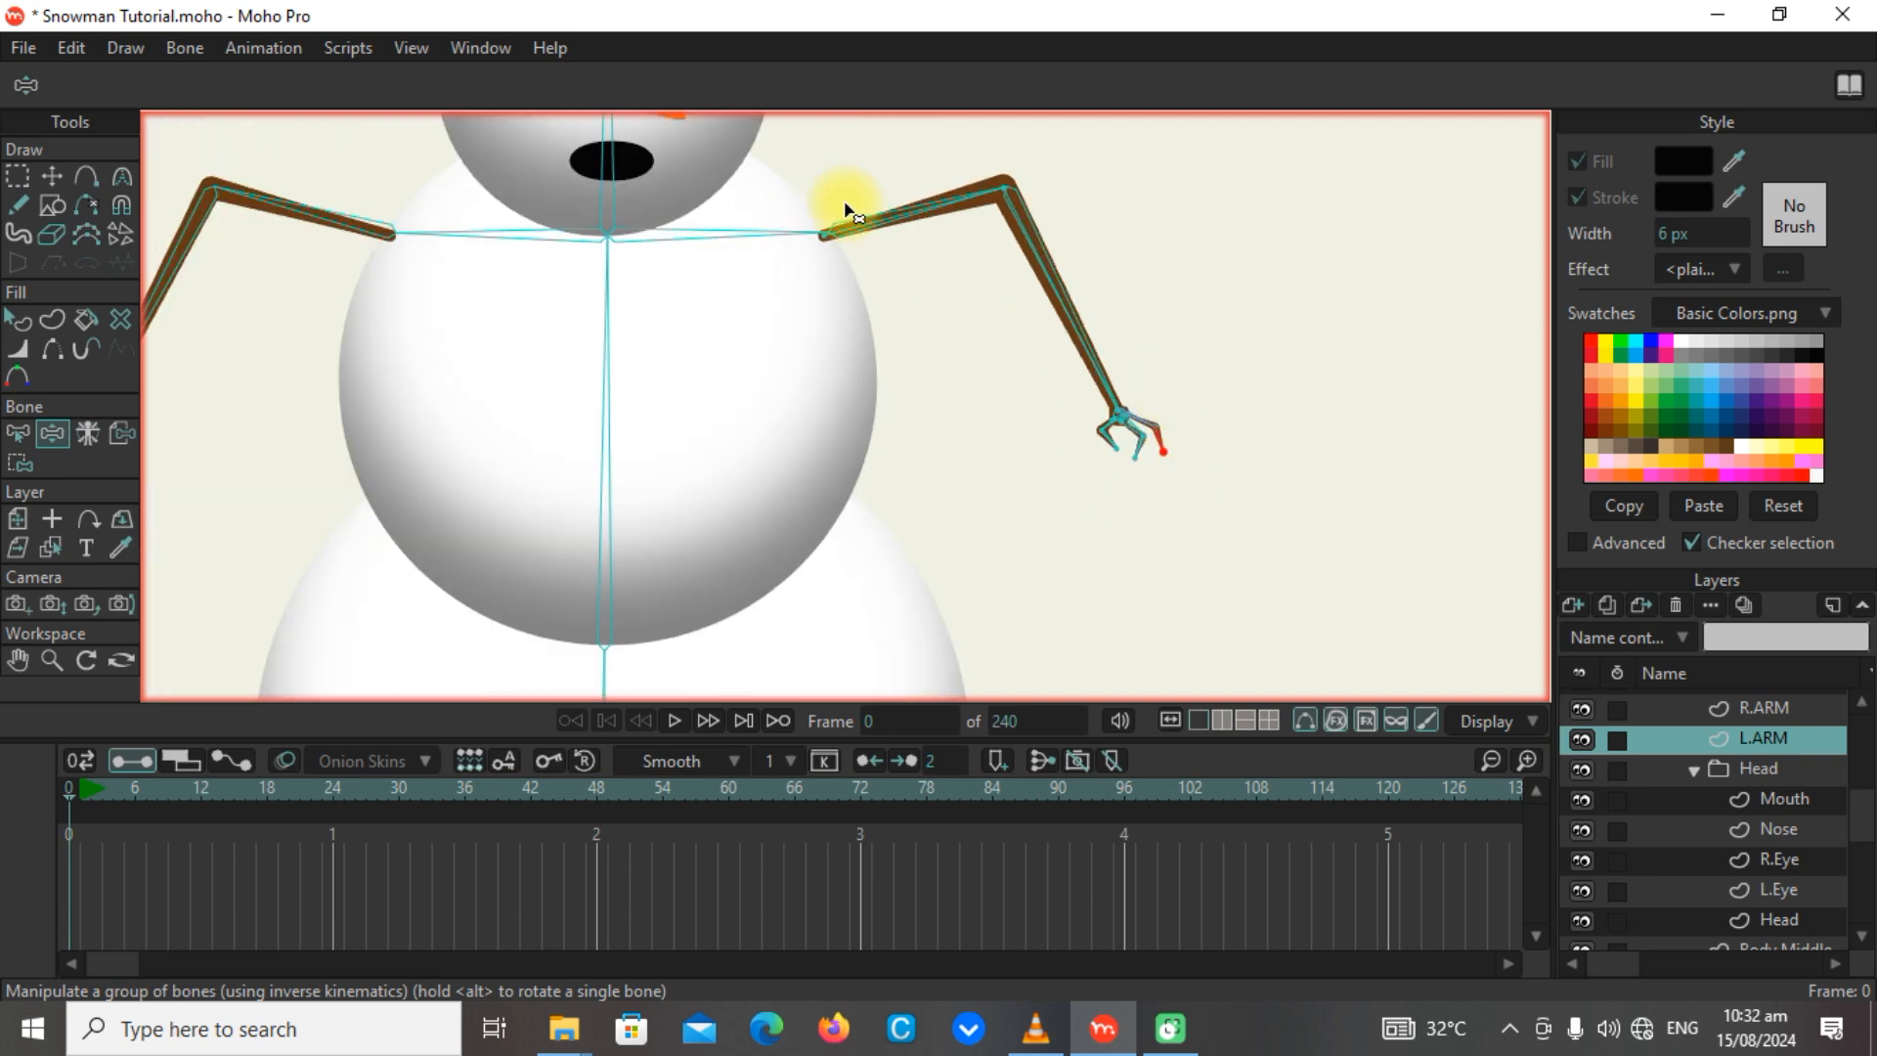
left_click_drag(1006, 195, 1236, 92)
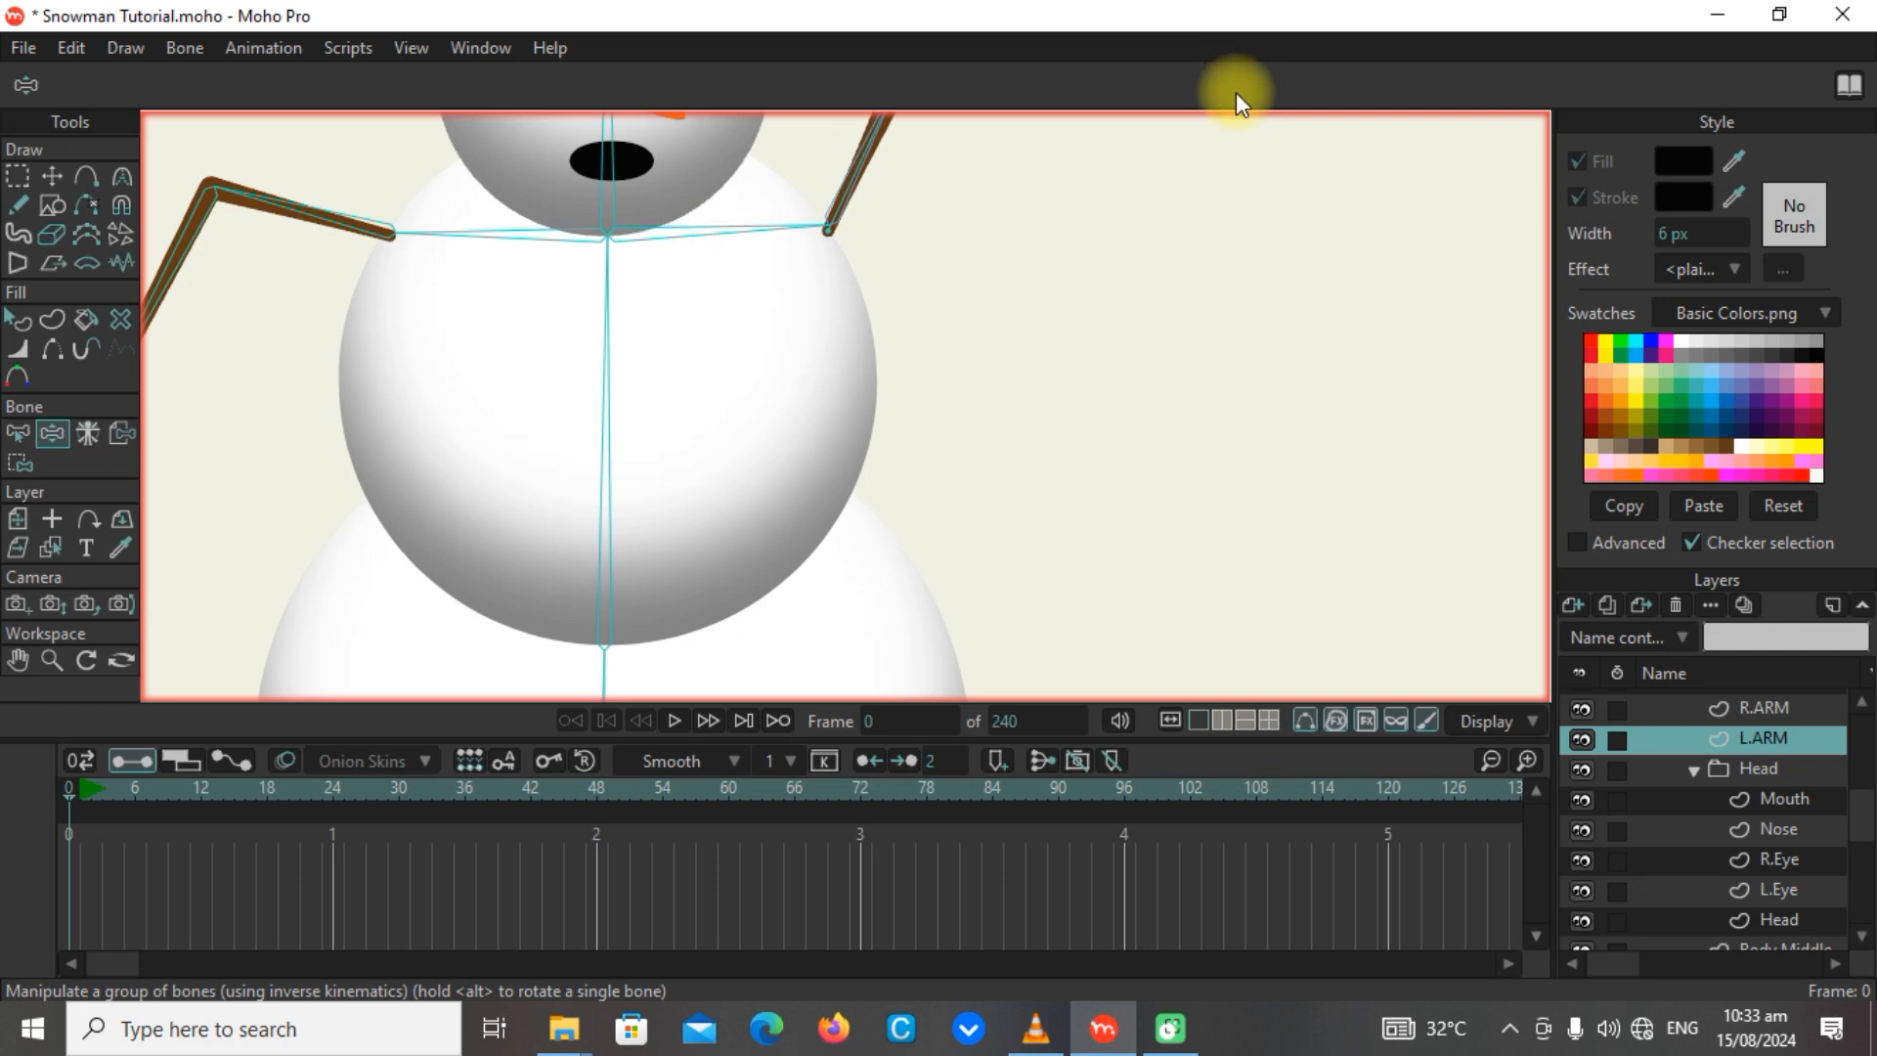
scroll(1261, 303, "down", 5)
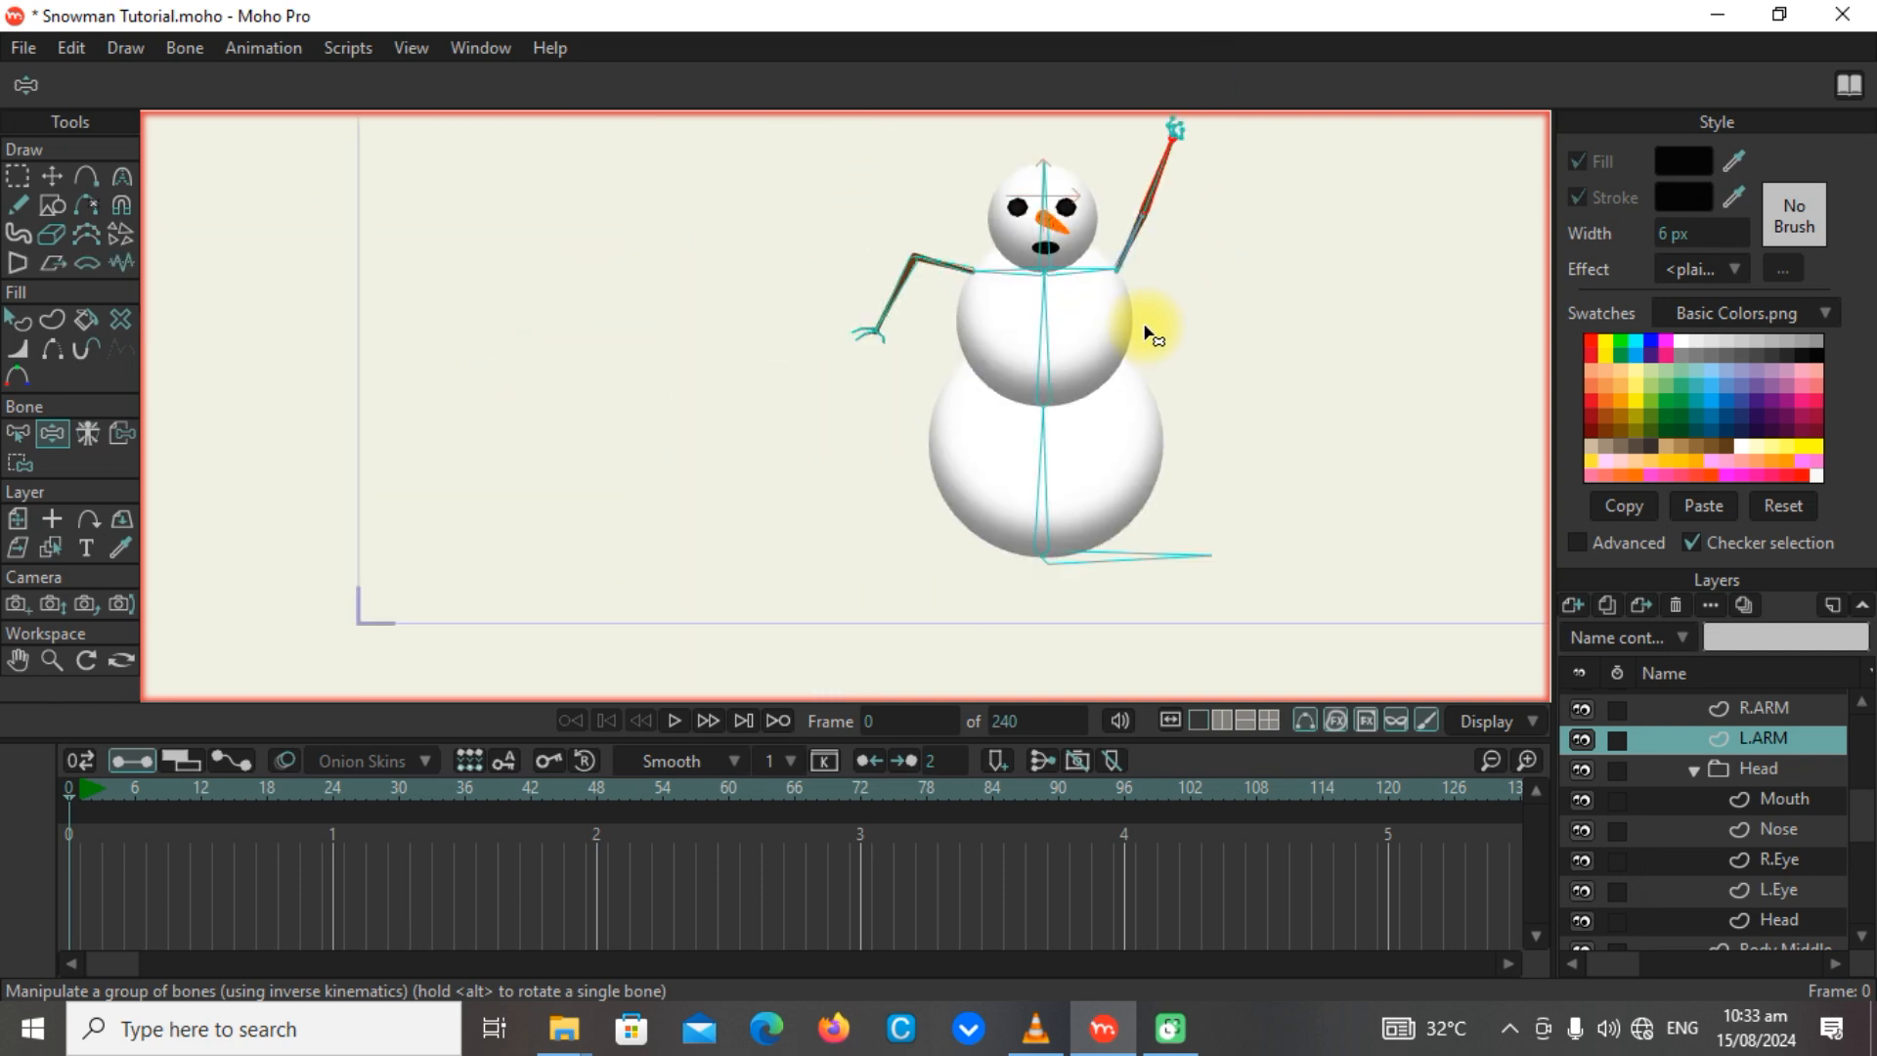
scroll(1149, 333, "up", 5)
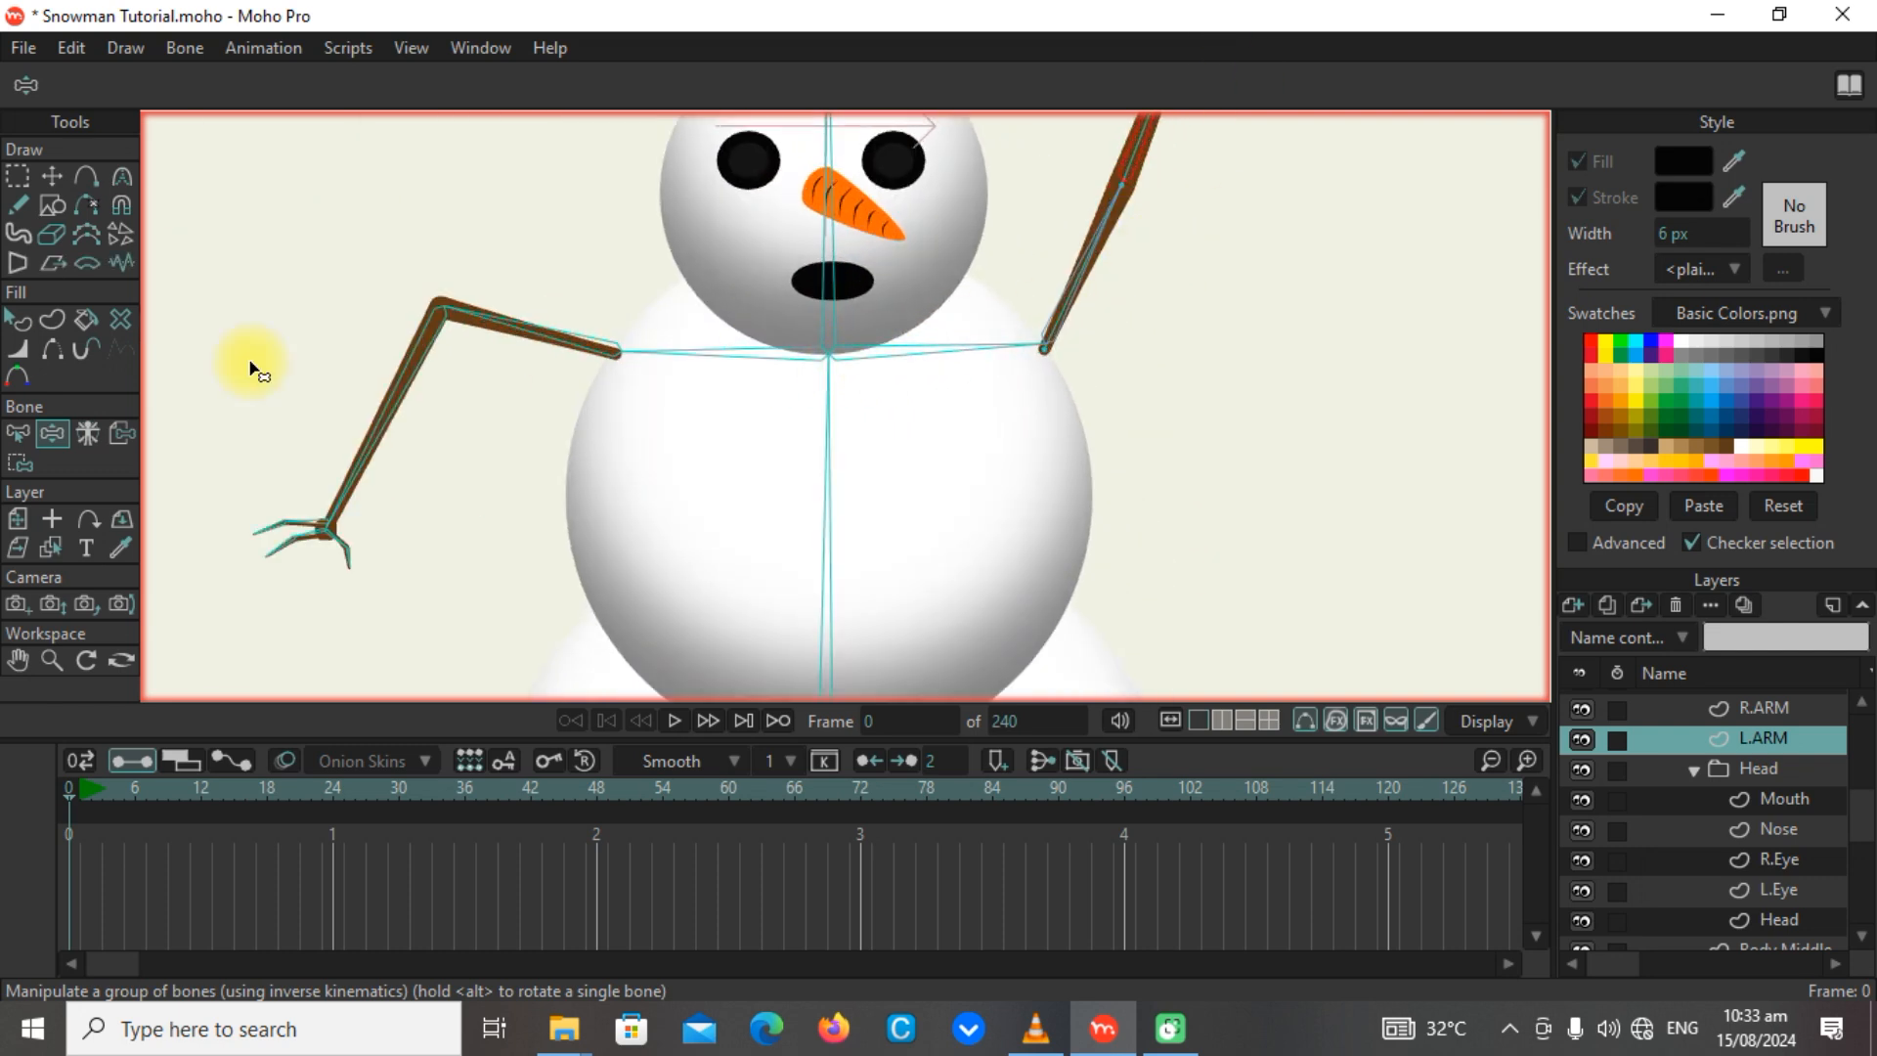
Enable angle constraints on the L.ARM side's shoulder bone B5, keeping the limits at -70° and 70°.
left_click(18, 433)
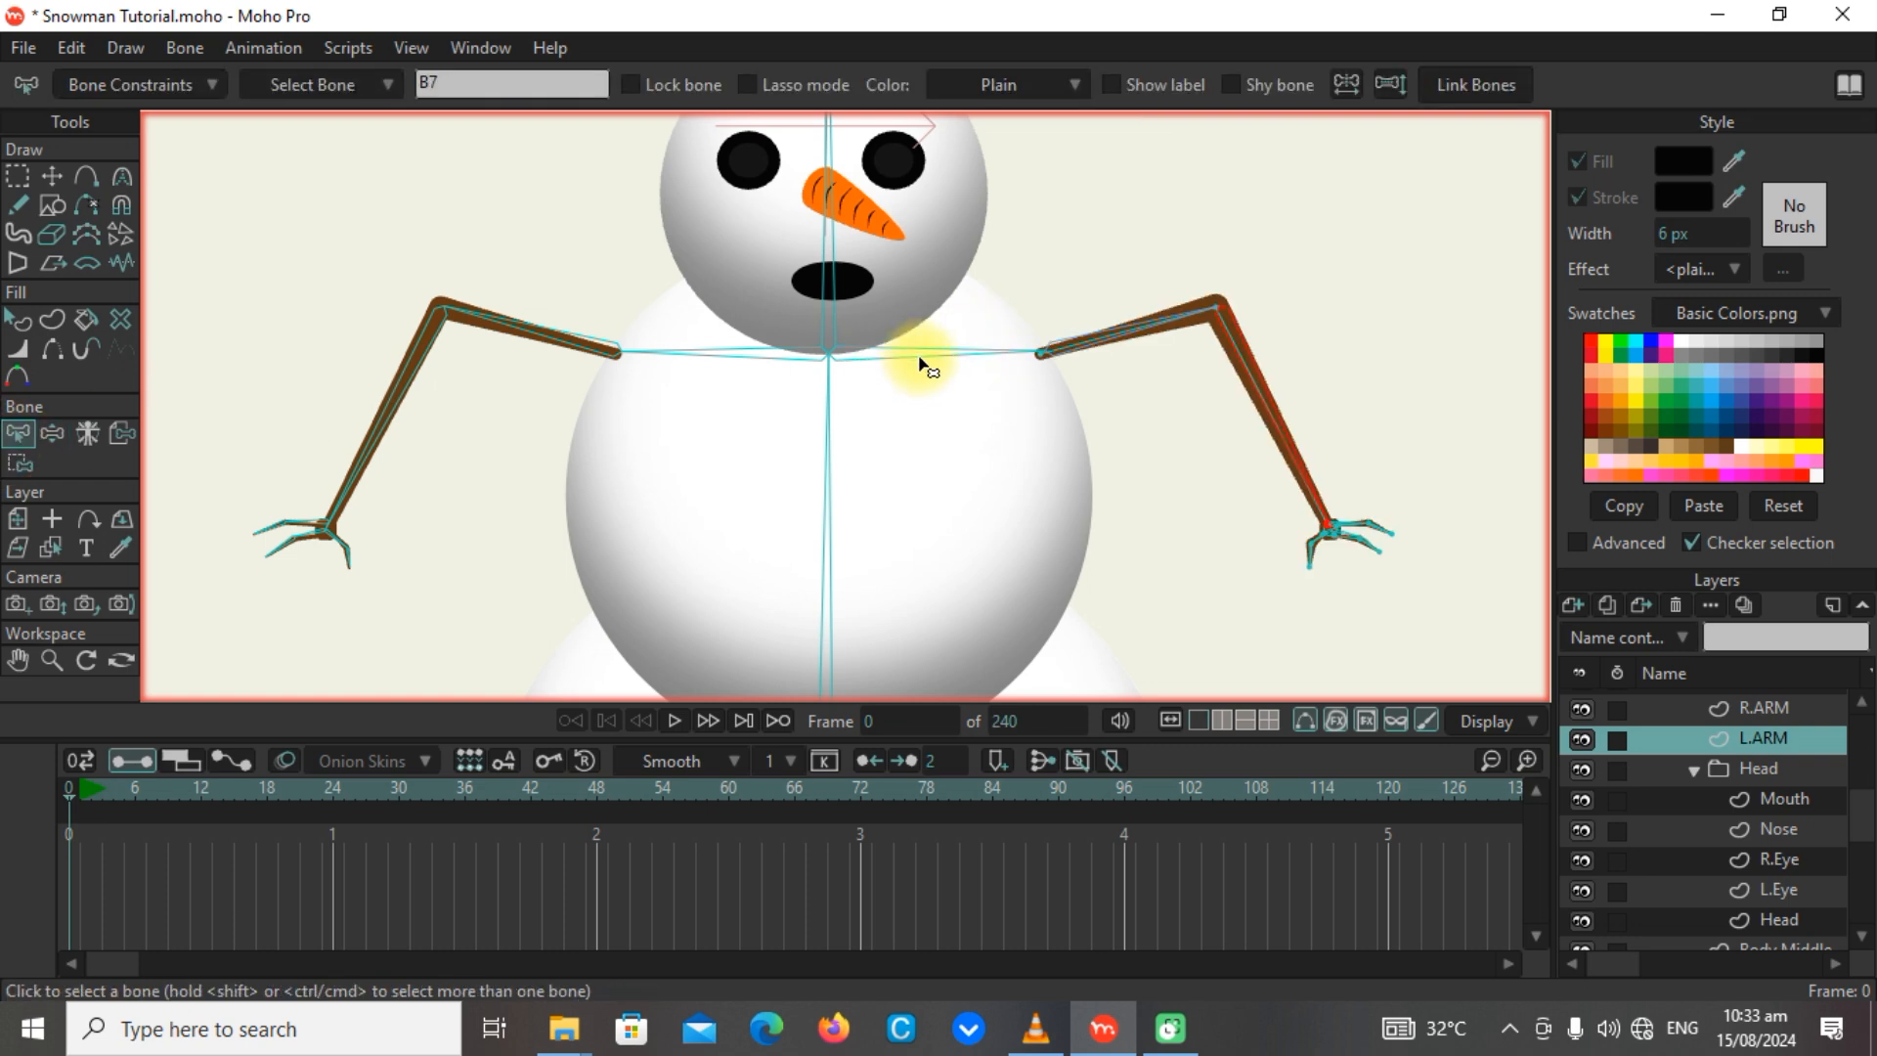
left_click(176, 85)
left_click(74, 166)
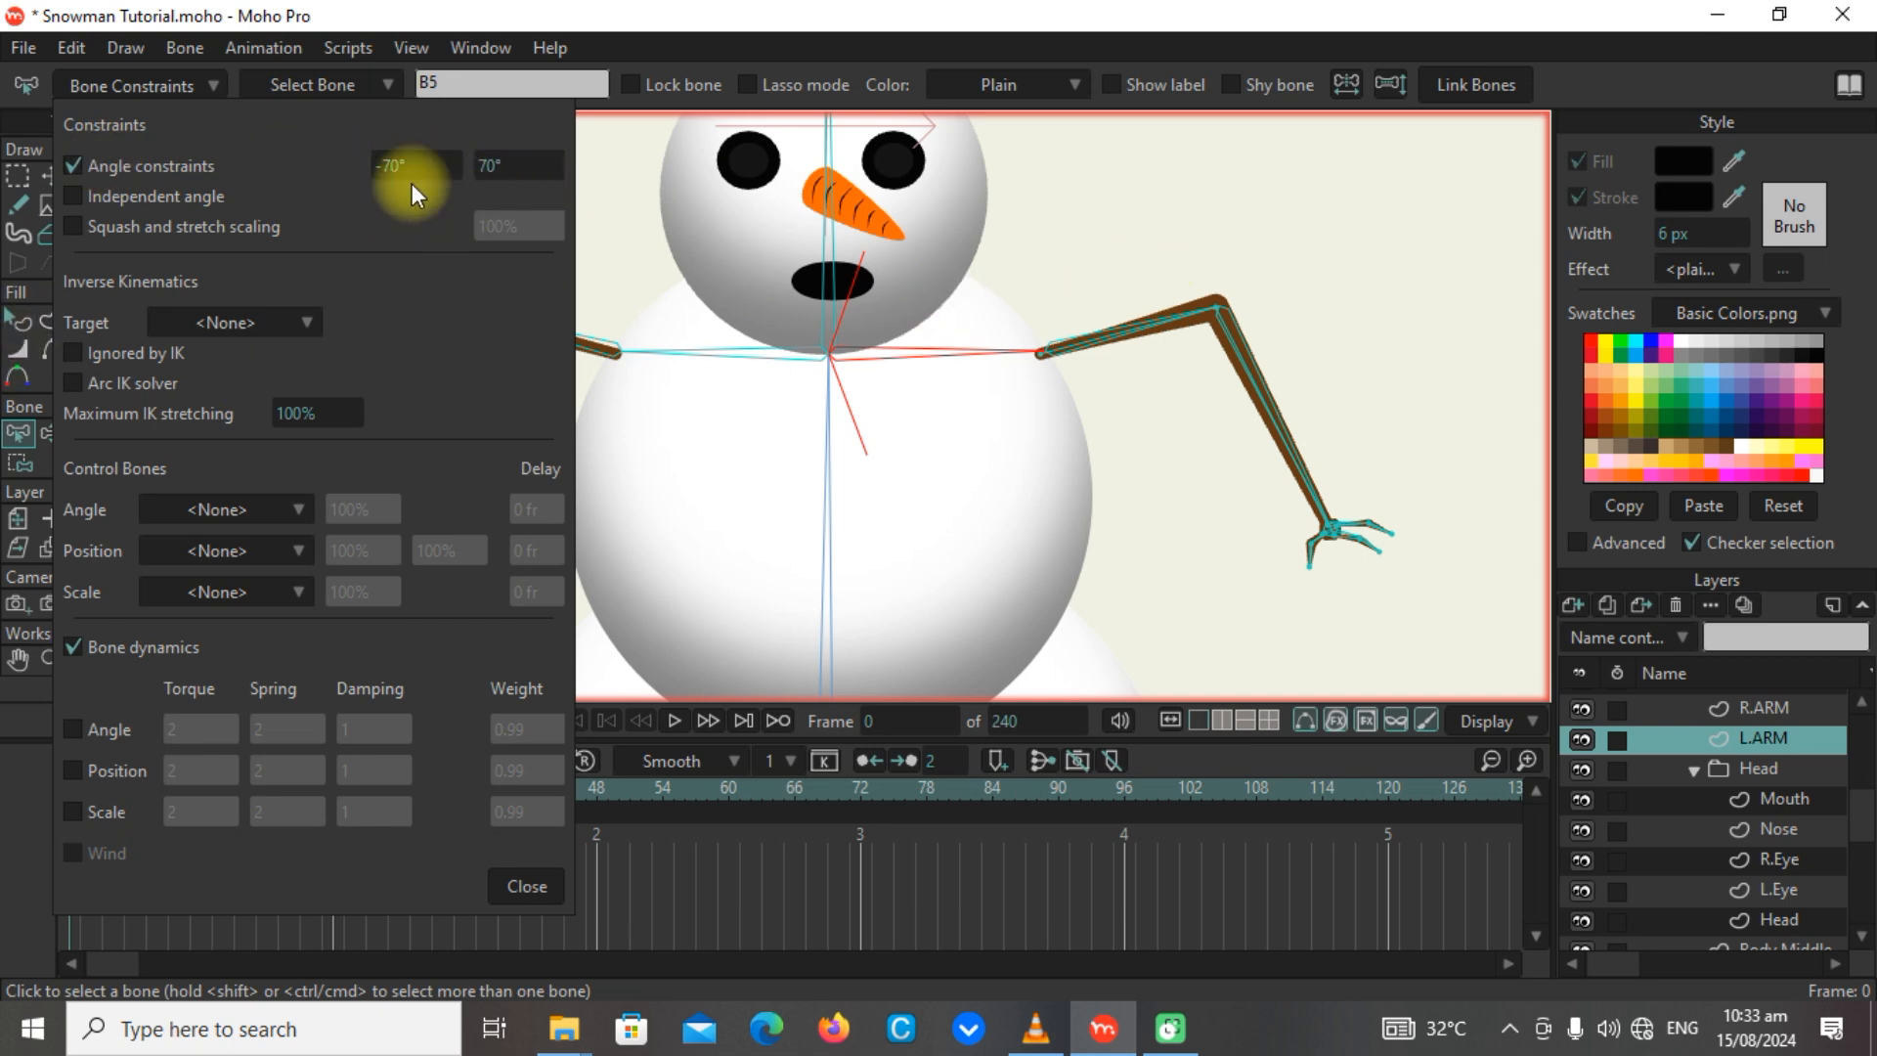
left_click_drag(552, 174, 394, 164)
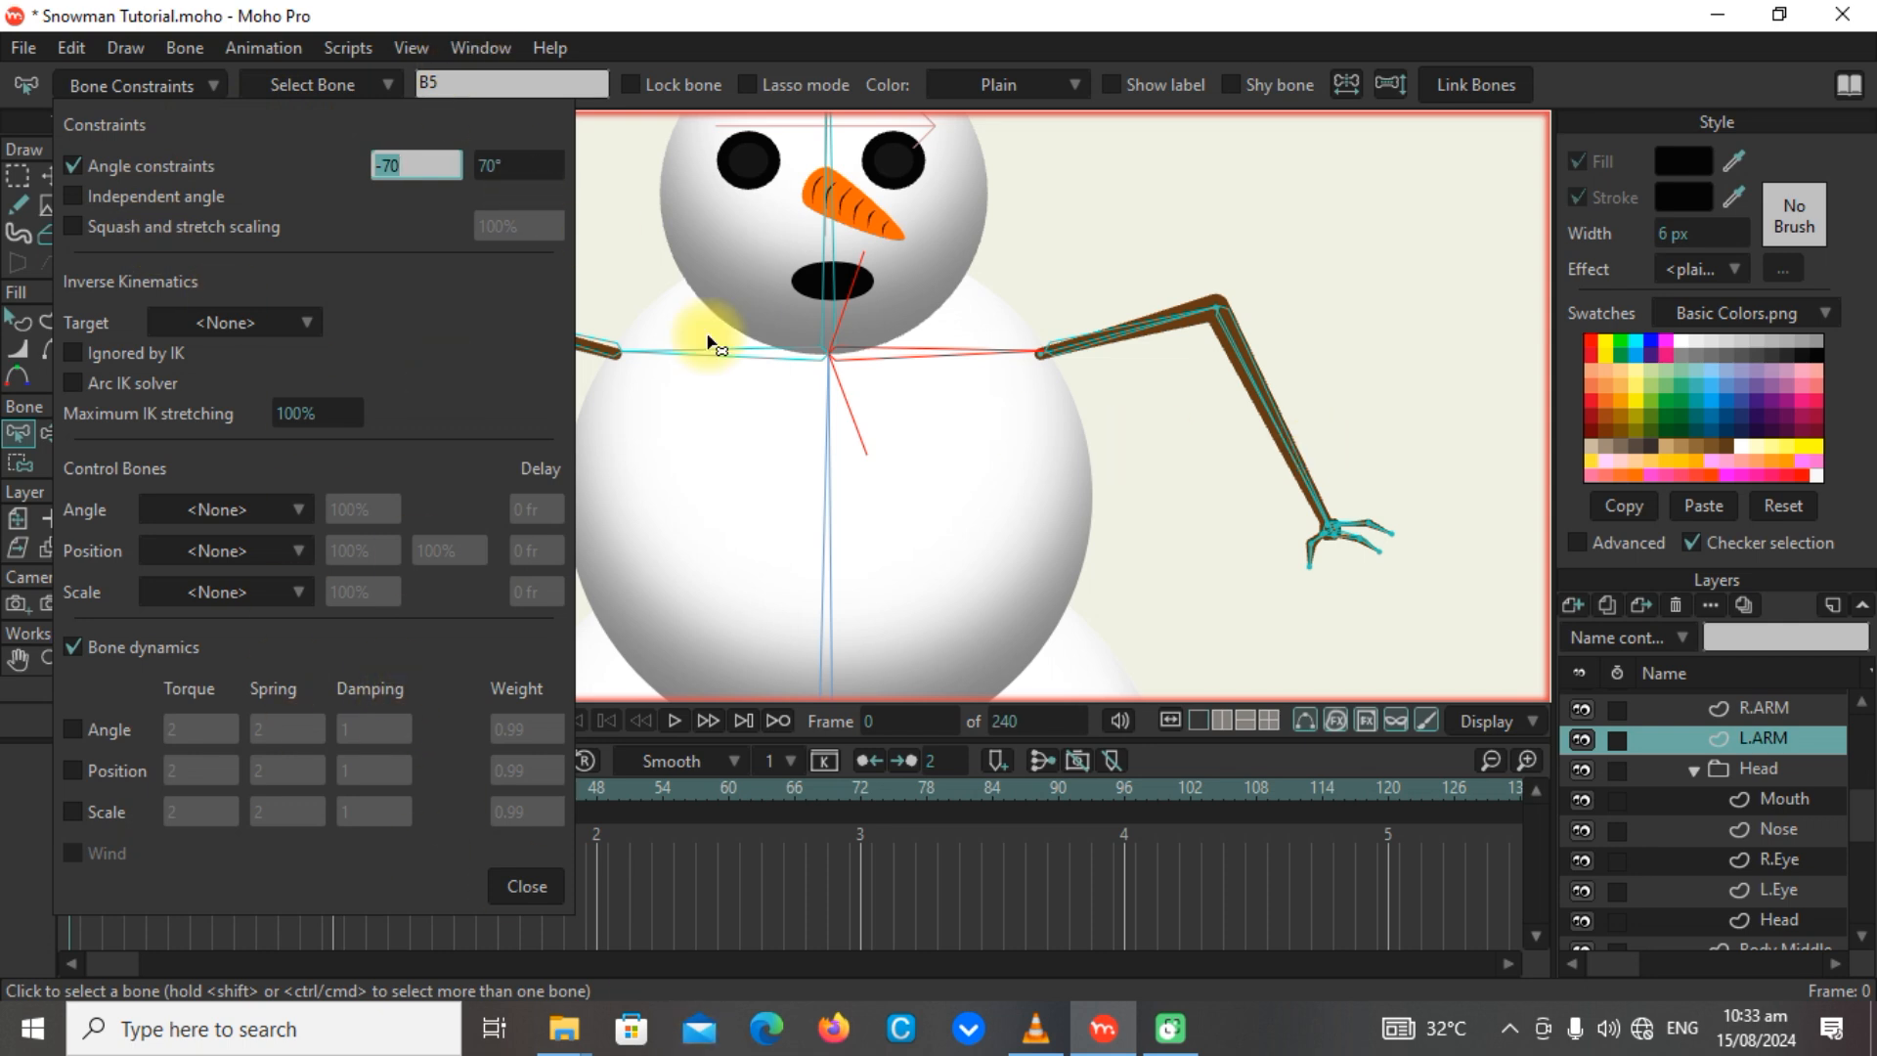
left_click(538, 893)
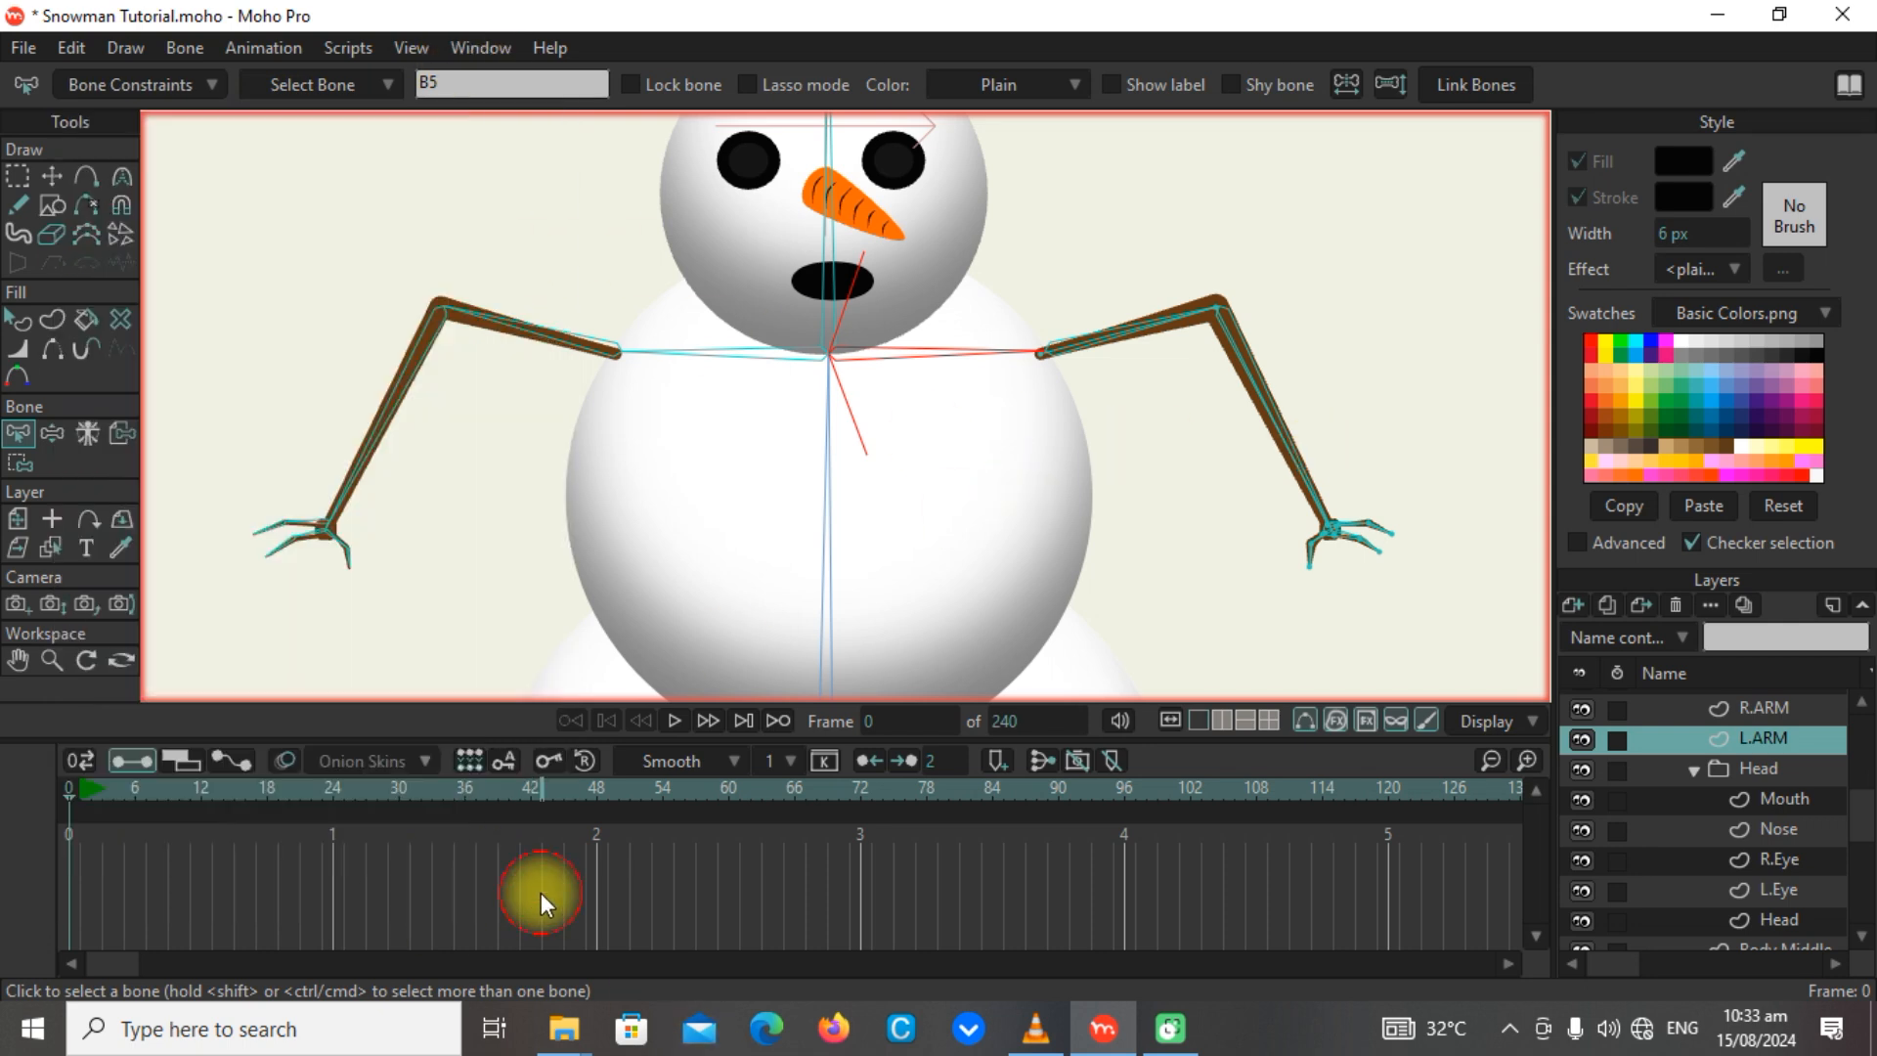
Test the shoulder bone's angle limits by swinging the L.ARM arm upward with Manipulate Bones.
left_click(51, 433)
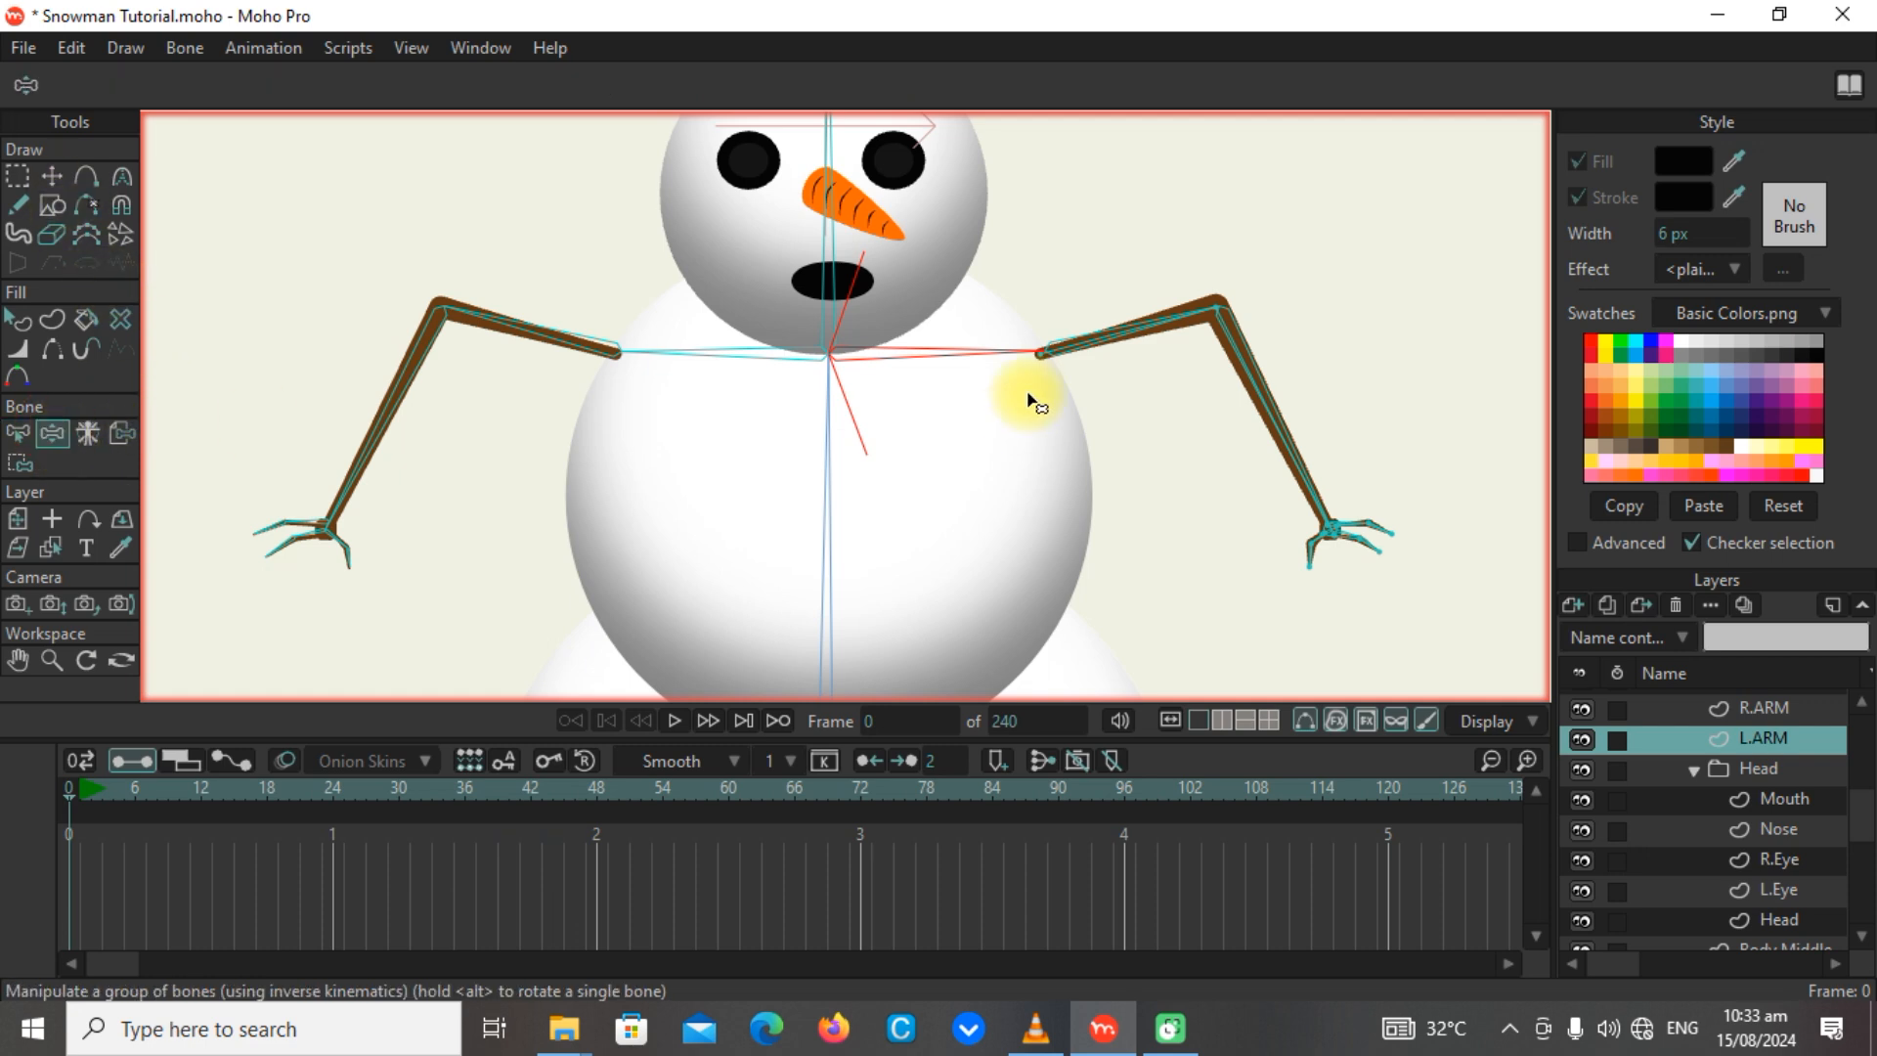
left_click_drag(1163, 335, 1430, 122)
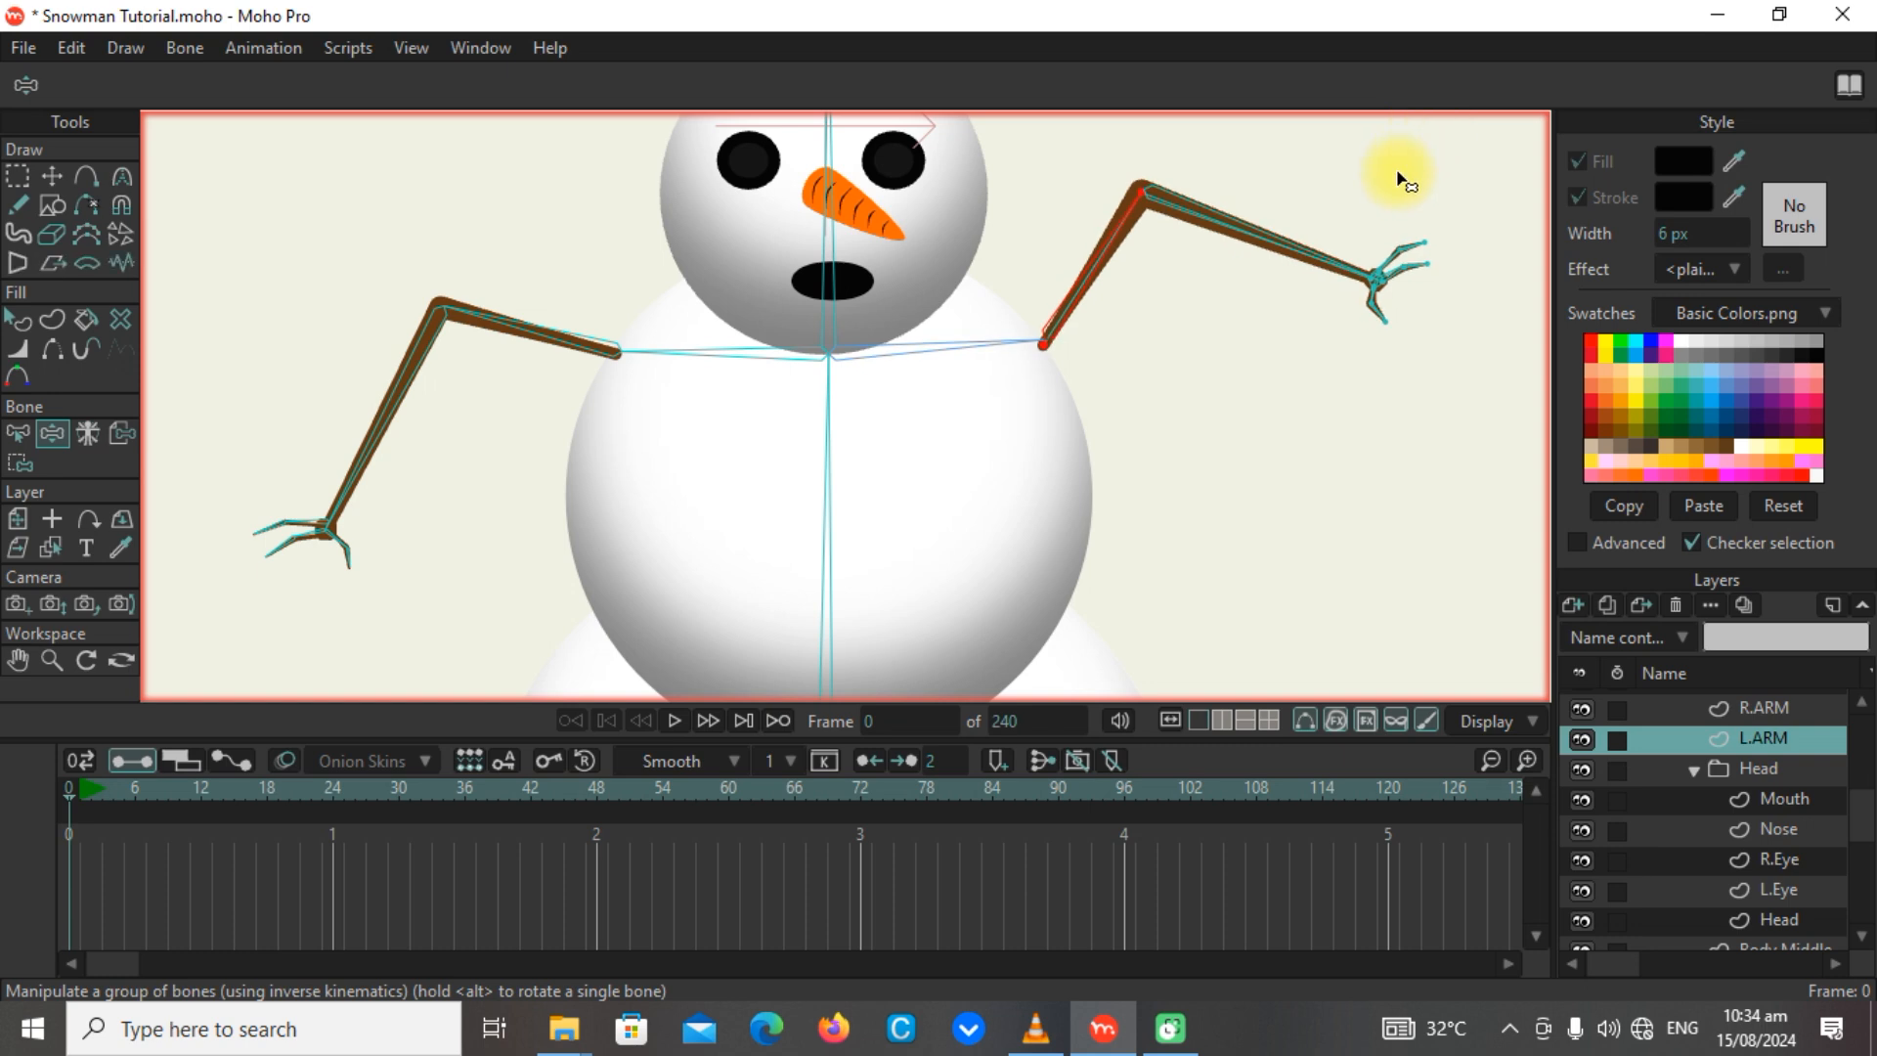
left_click(924, 350)
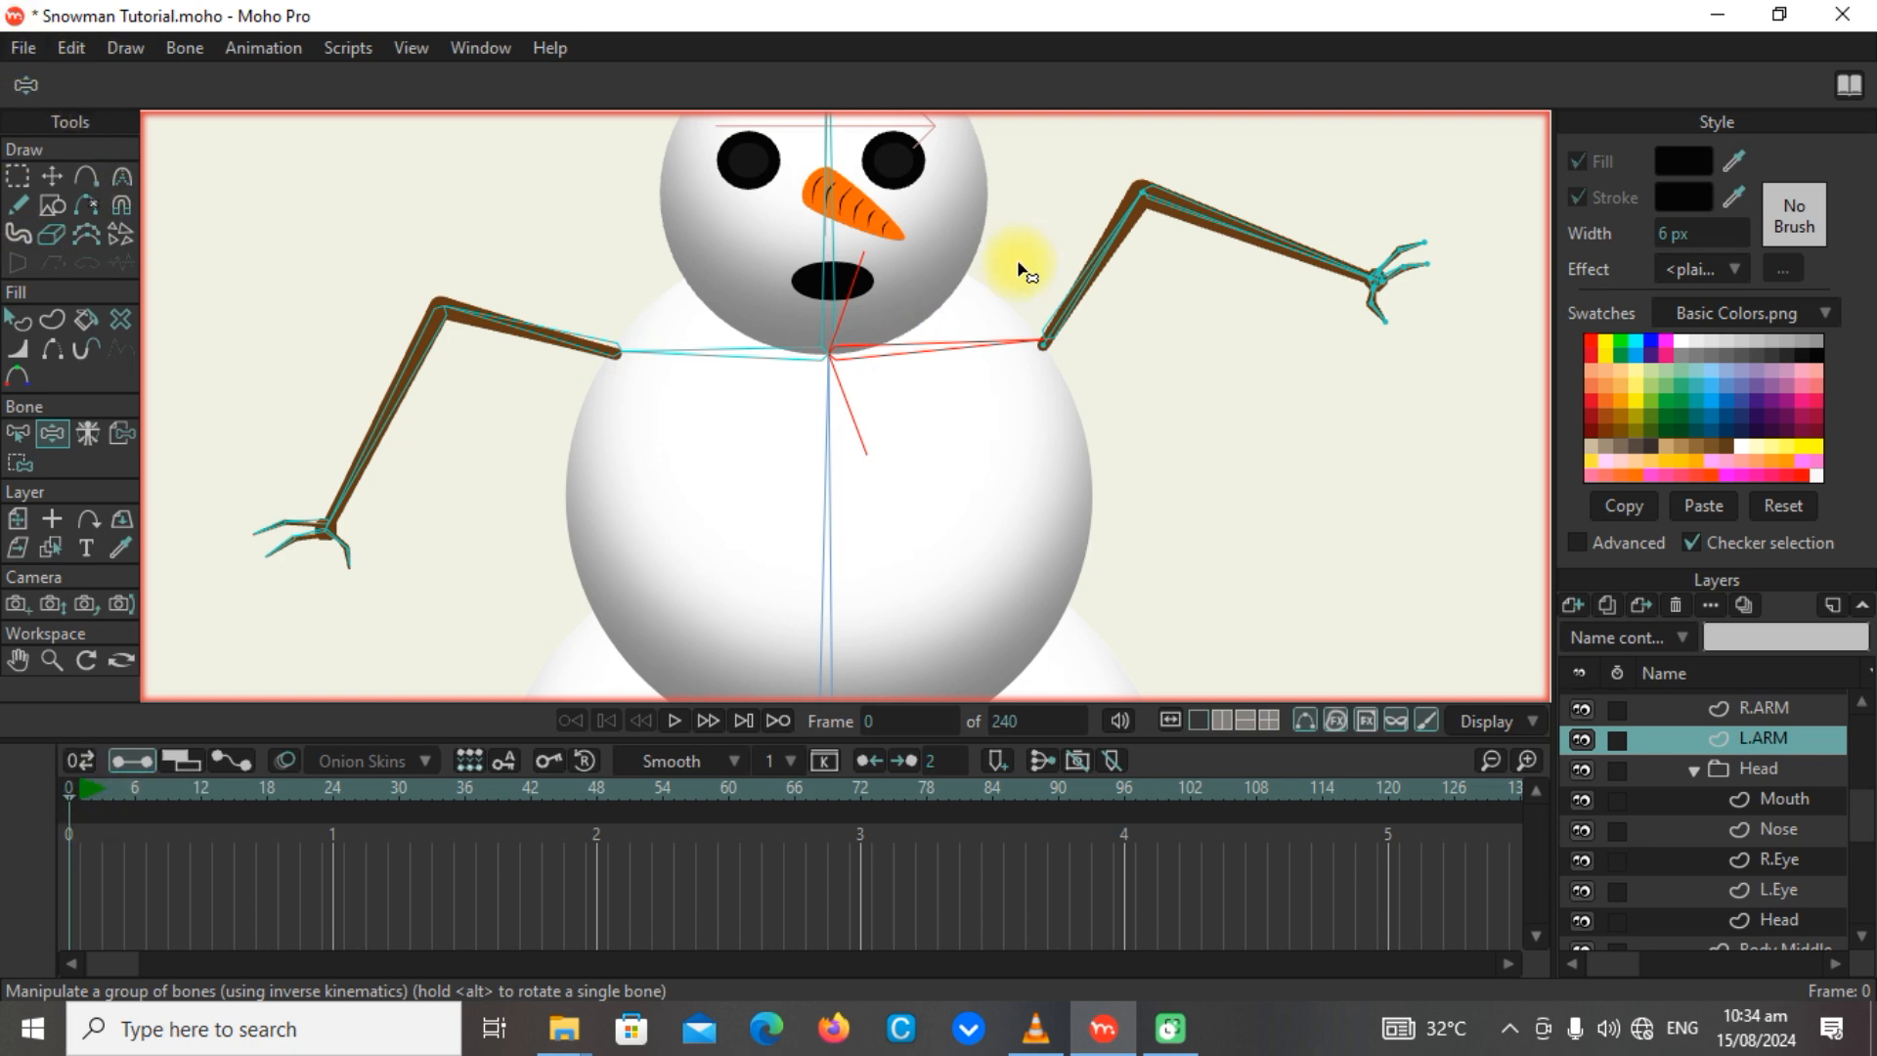
left_click(68, 784)
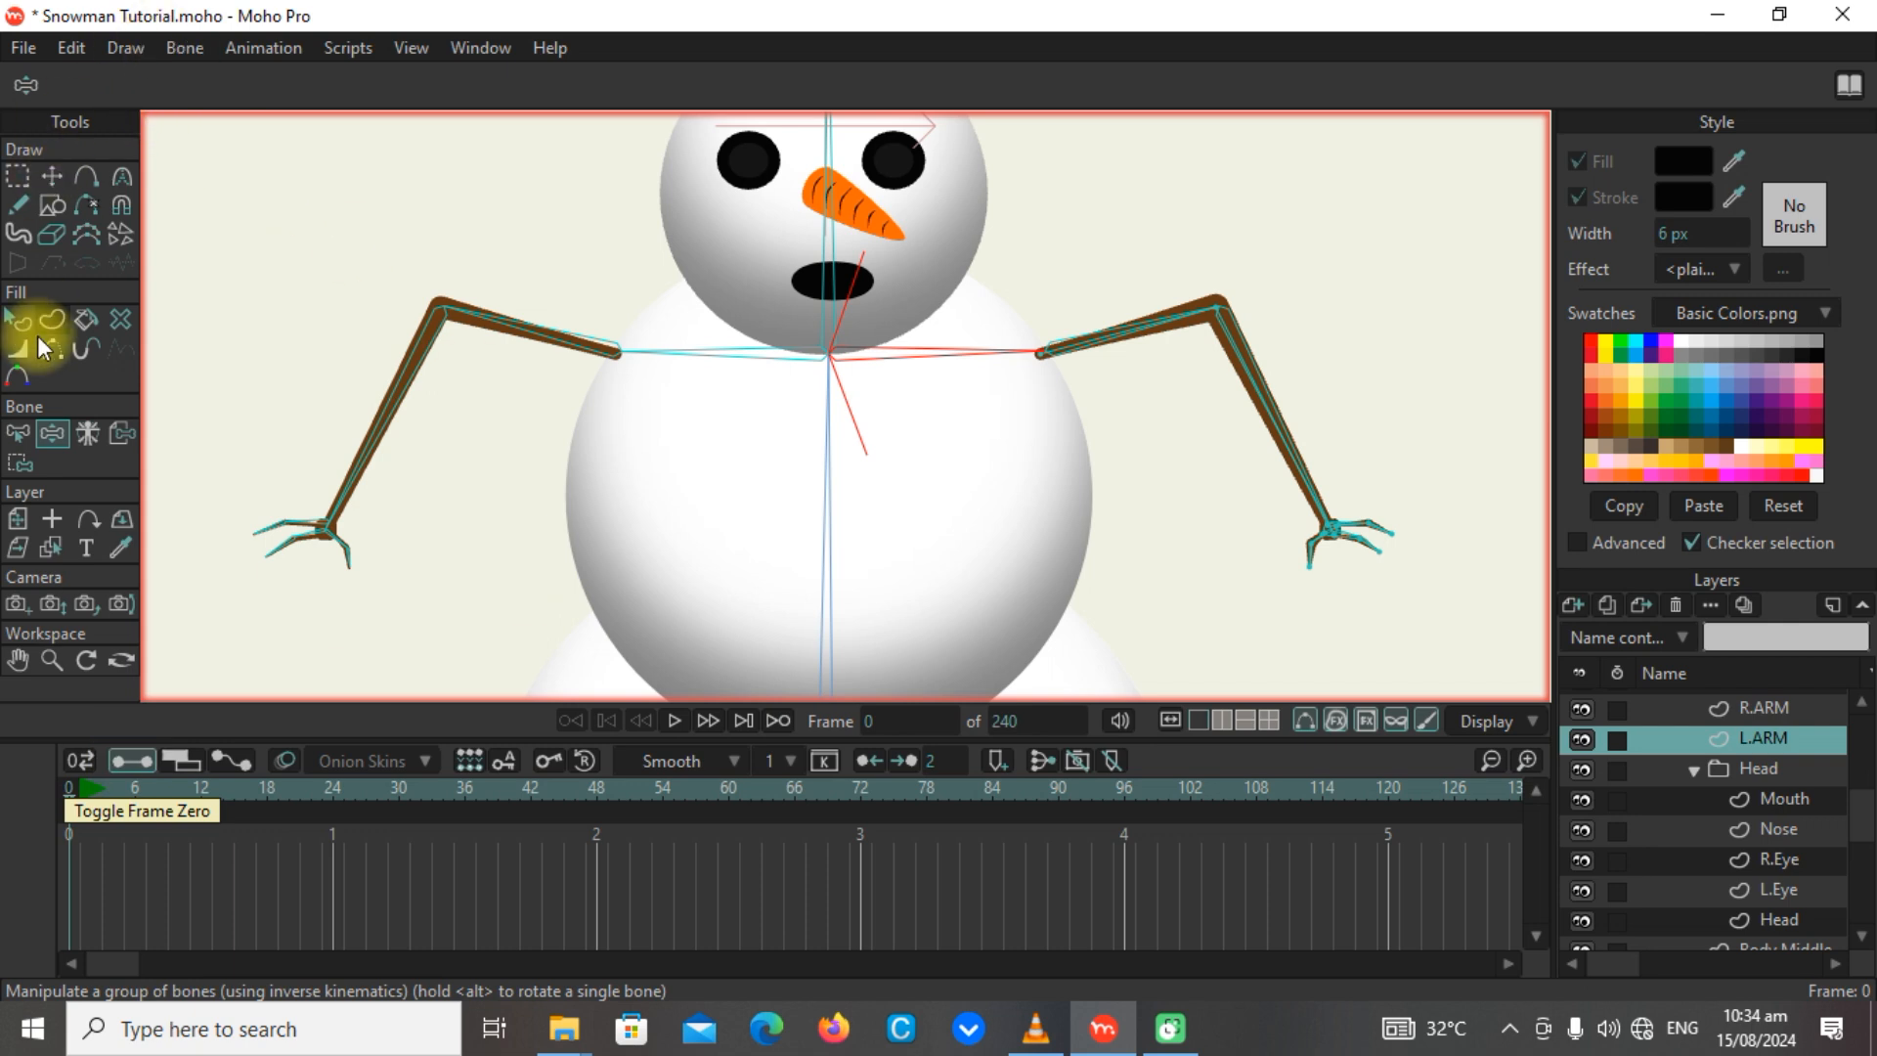
Set shoulder bone B5's angle constraints to a minimum of -90° and a maximum of 0°.
left_click(20, 465)
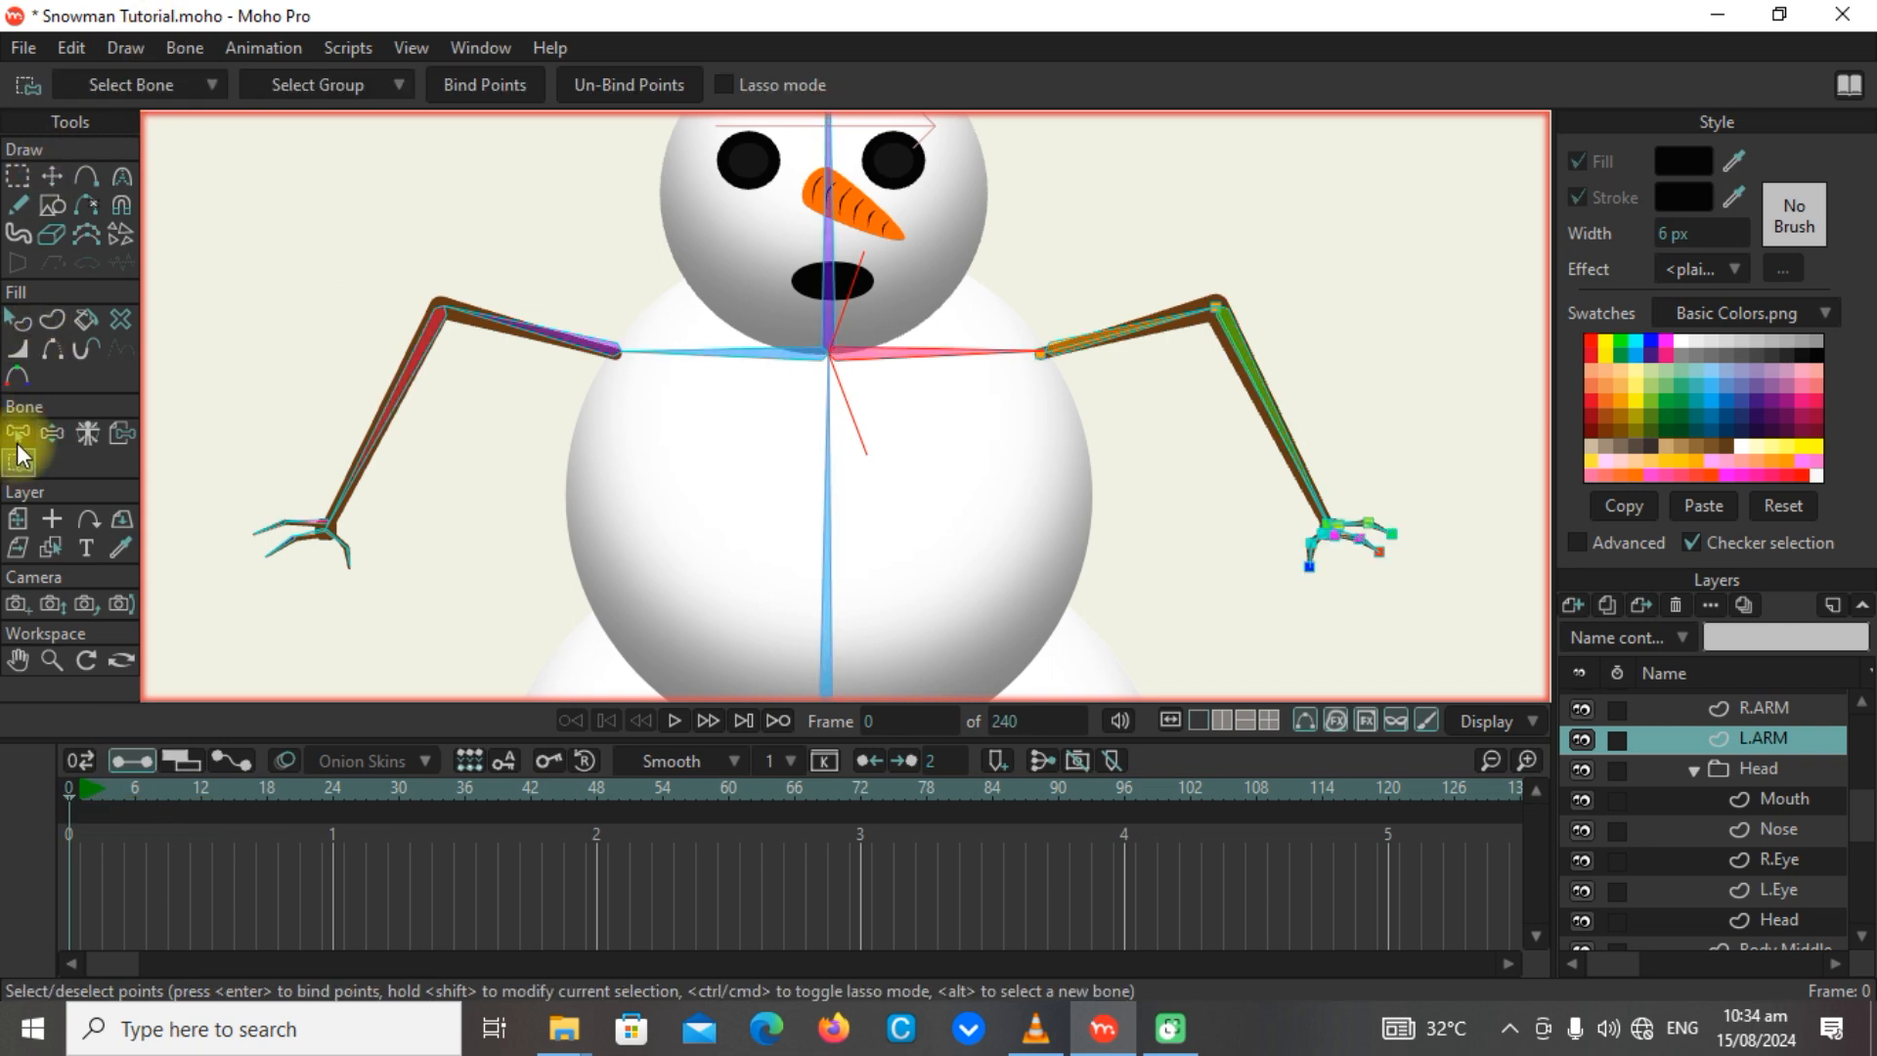
left_click(17, 433)
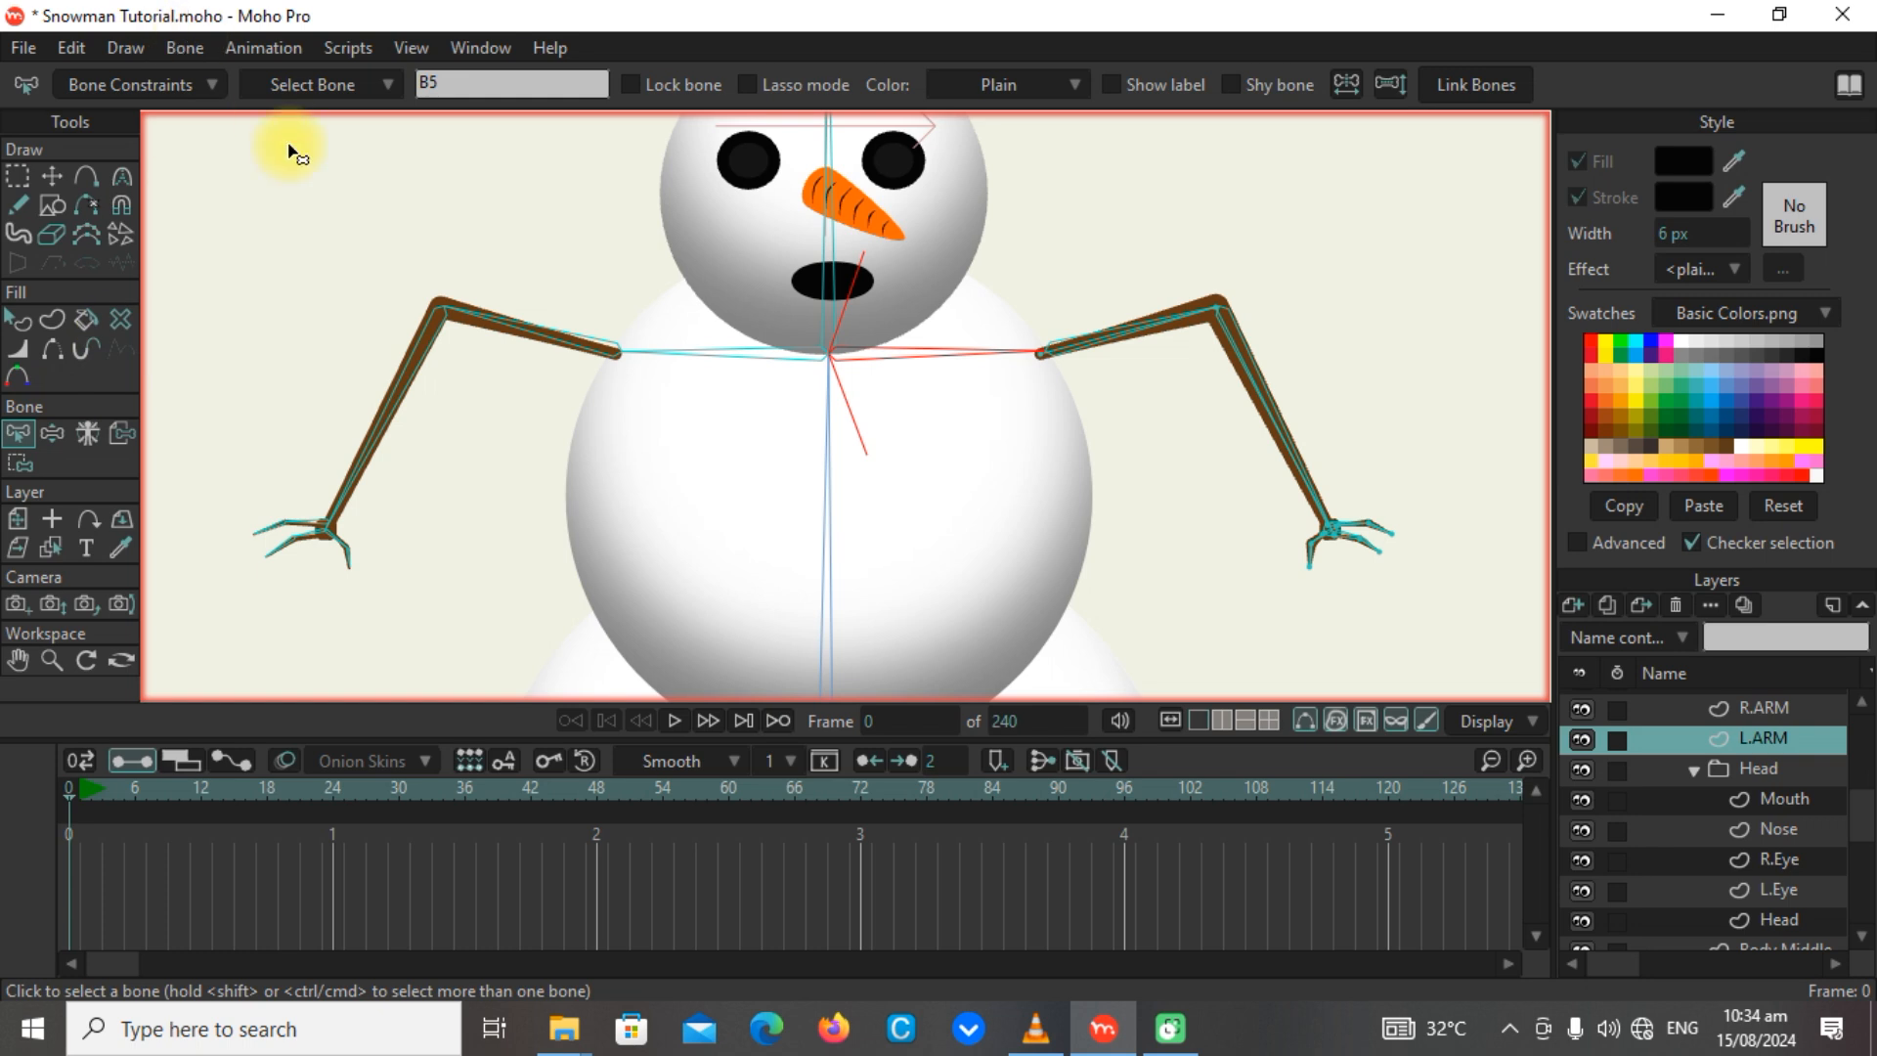
left_click(186, 84)
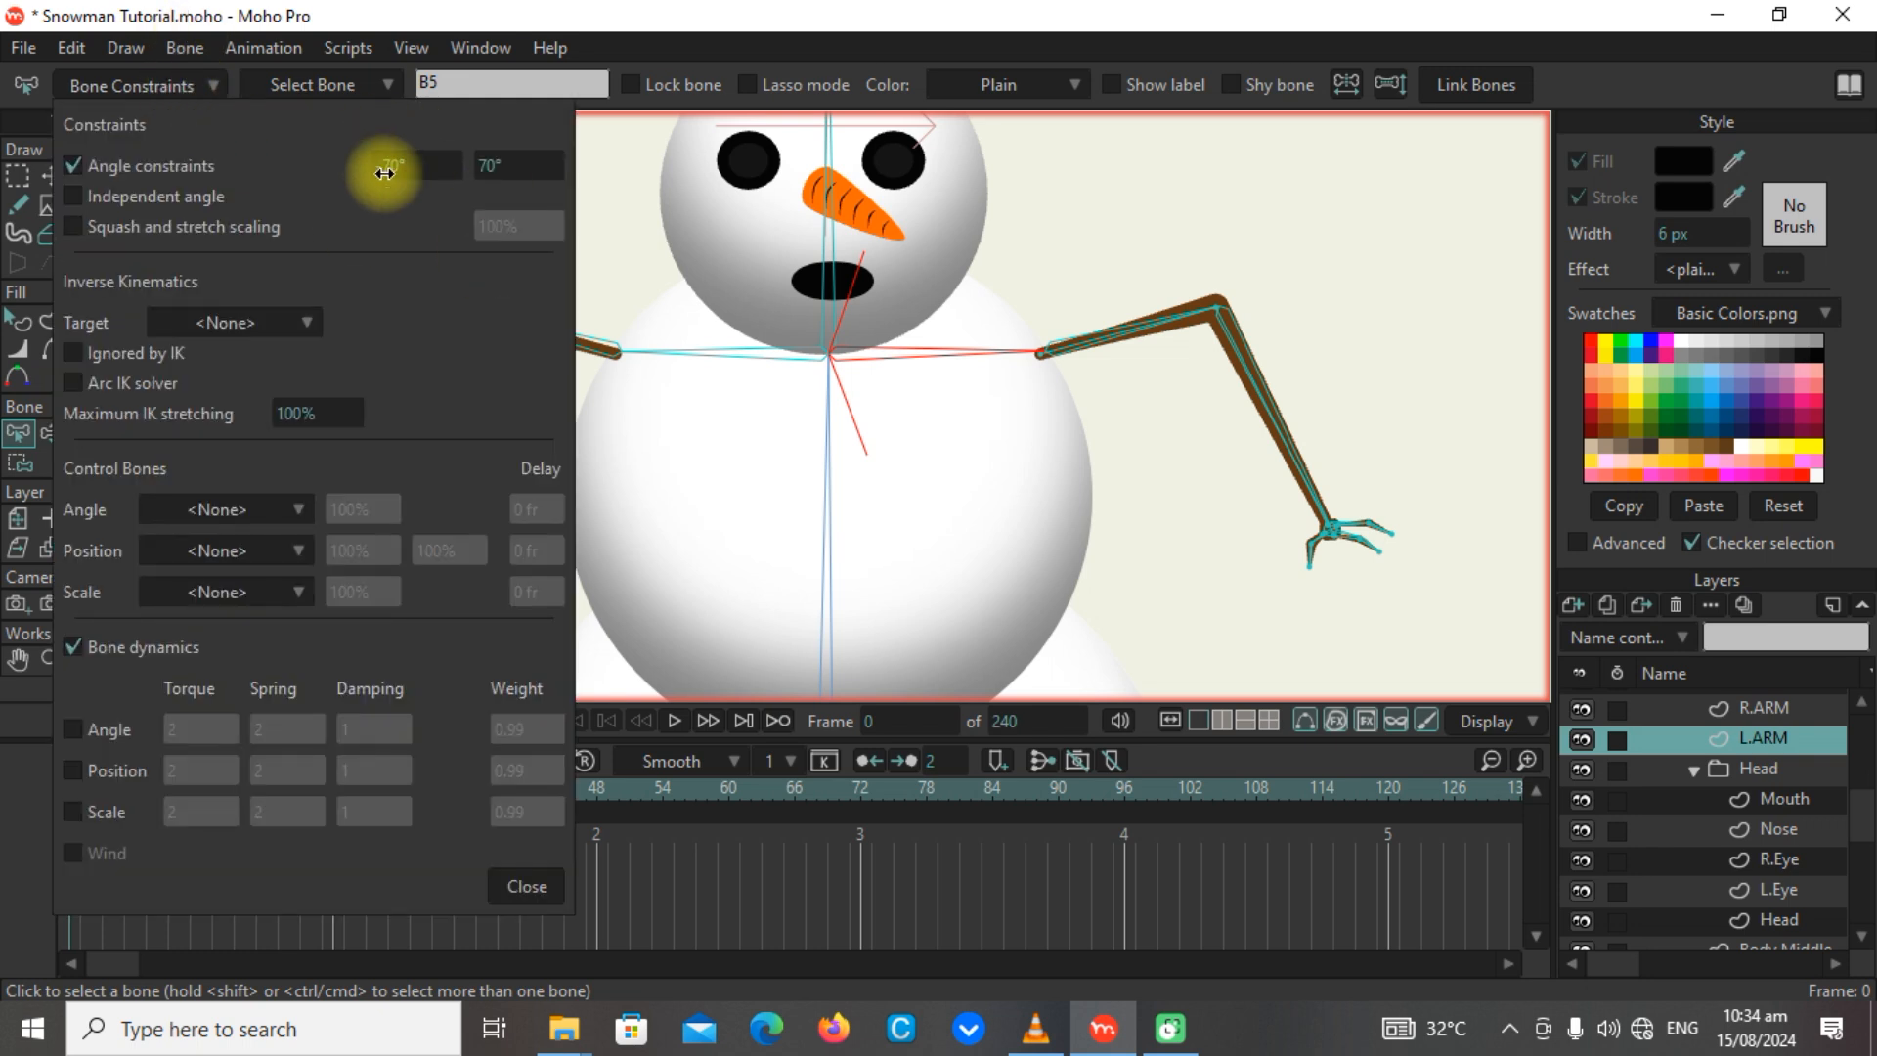
left_click_drag(495, 162, 260, 232)
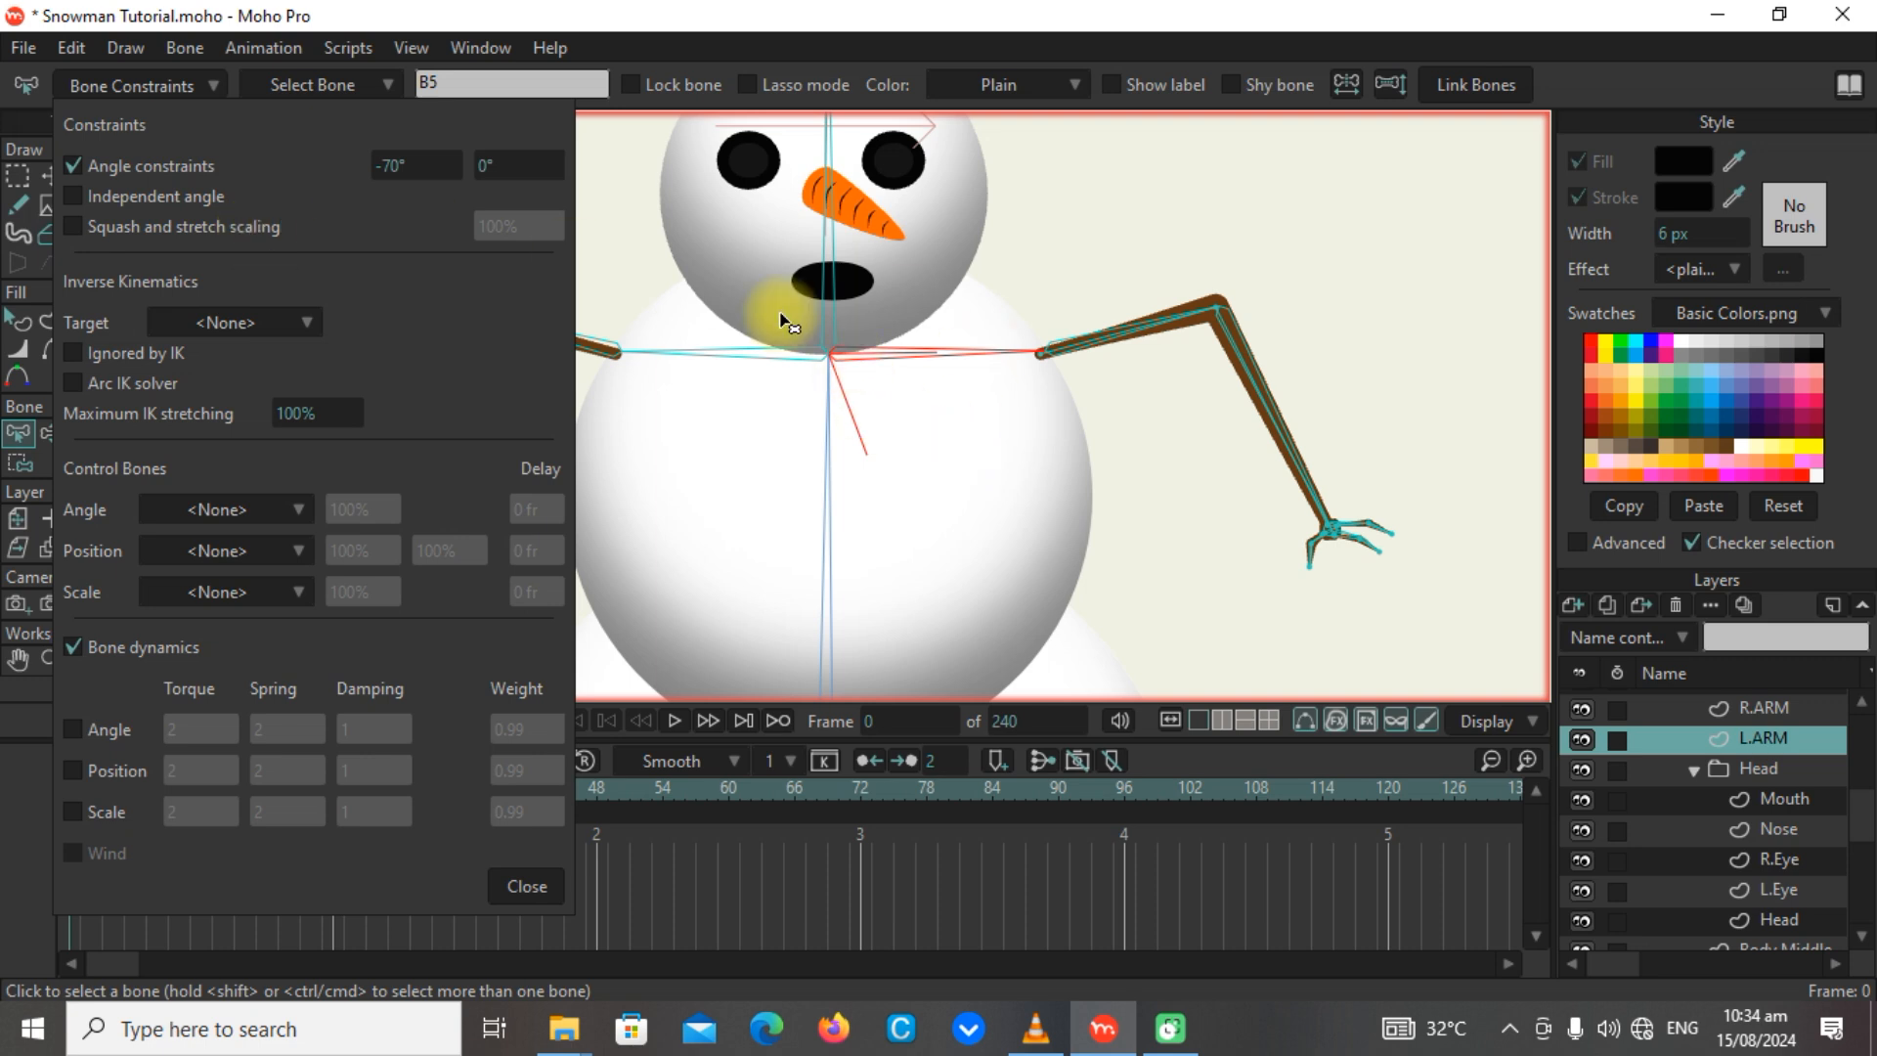
left_click_drag(498, 165, 347, 167)
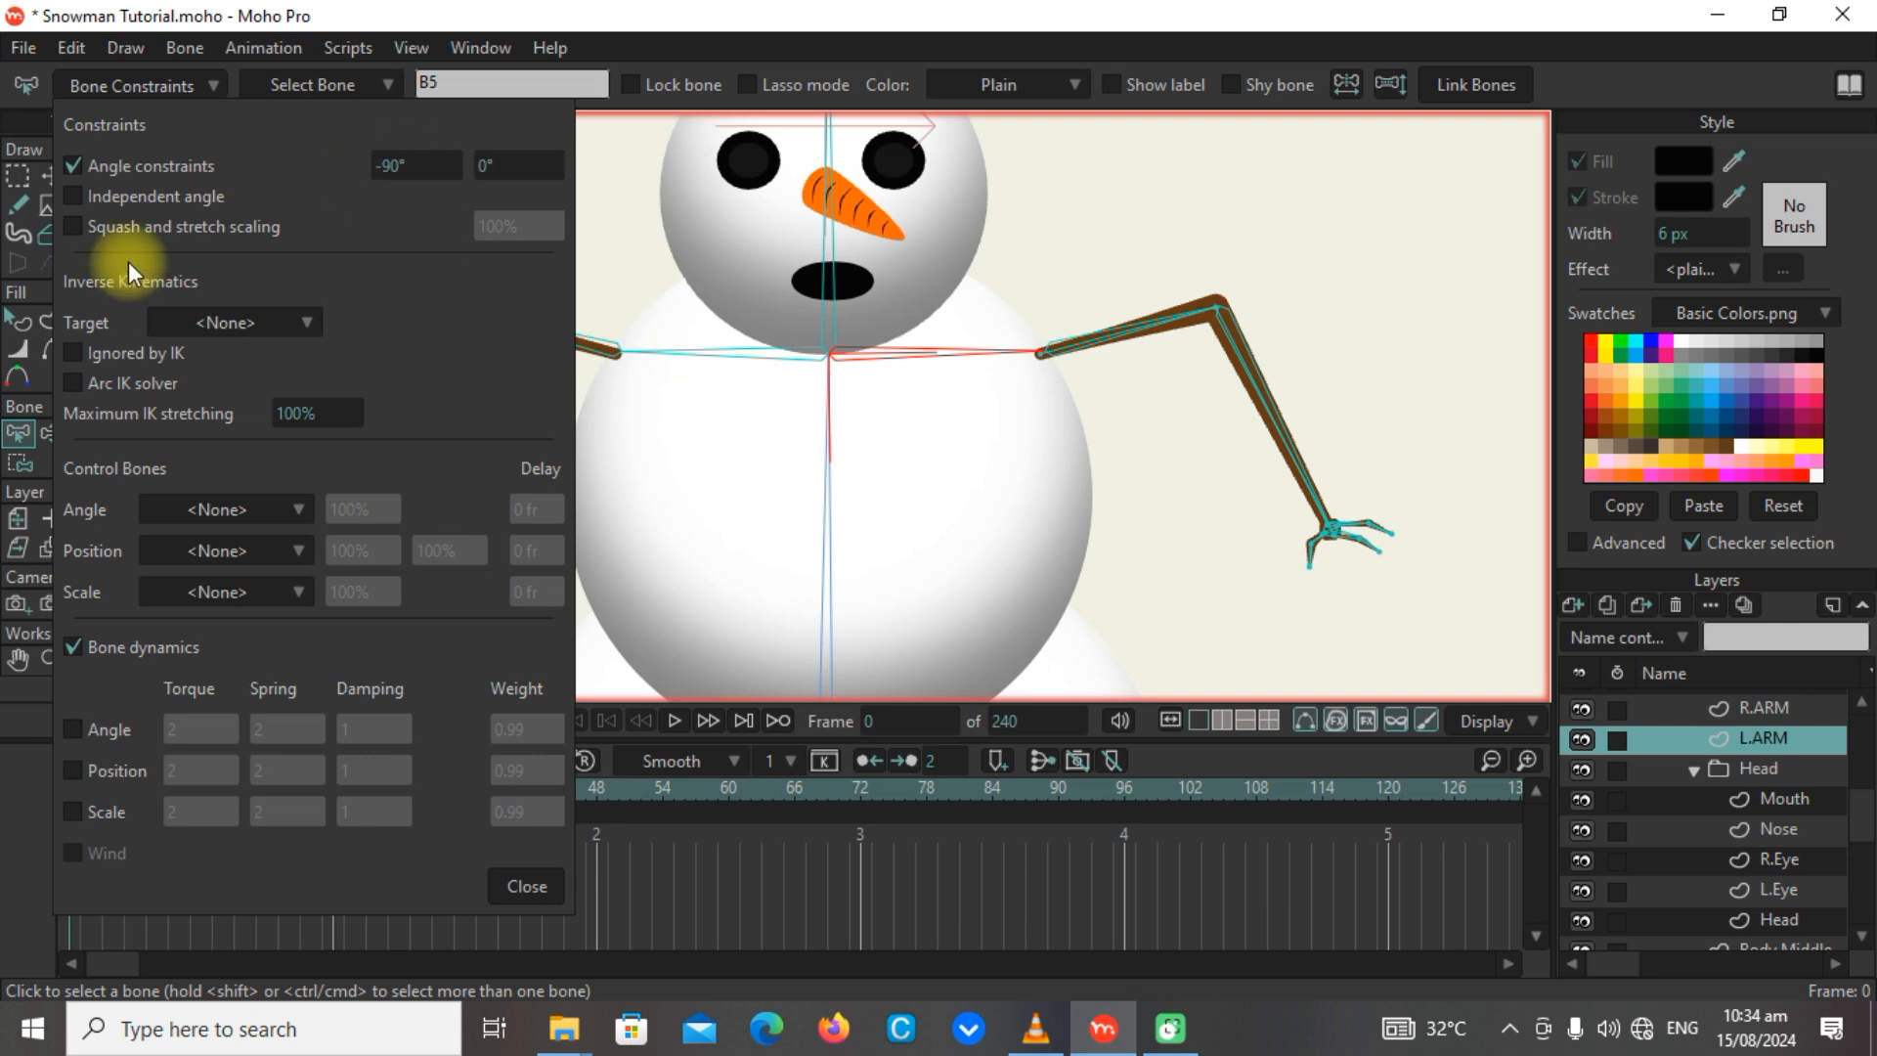
left_click(529, 885)
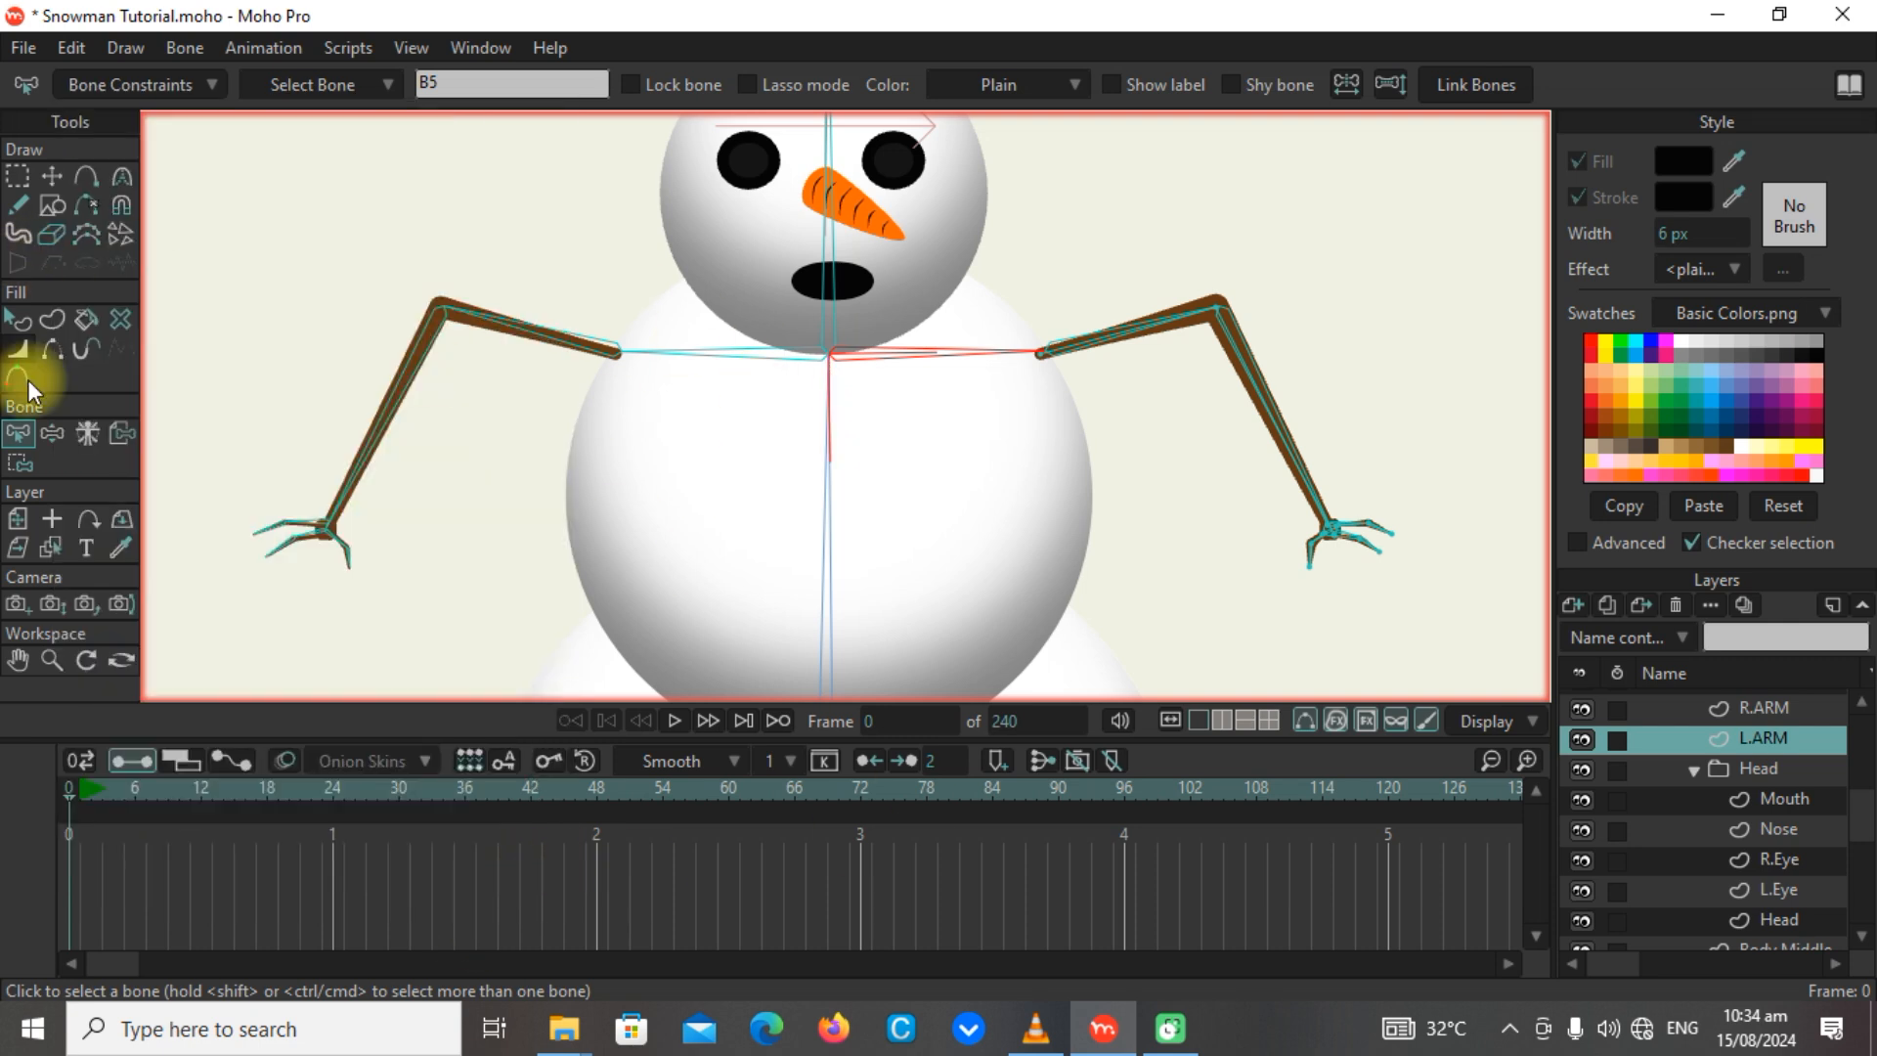
Test the constrained L.ARM shoulder by moving the arm above the shoulder, down across the body and back out to the side.
left_click(44, 435)
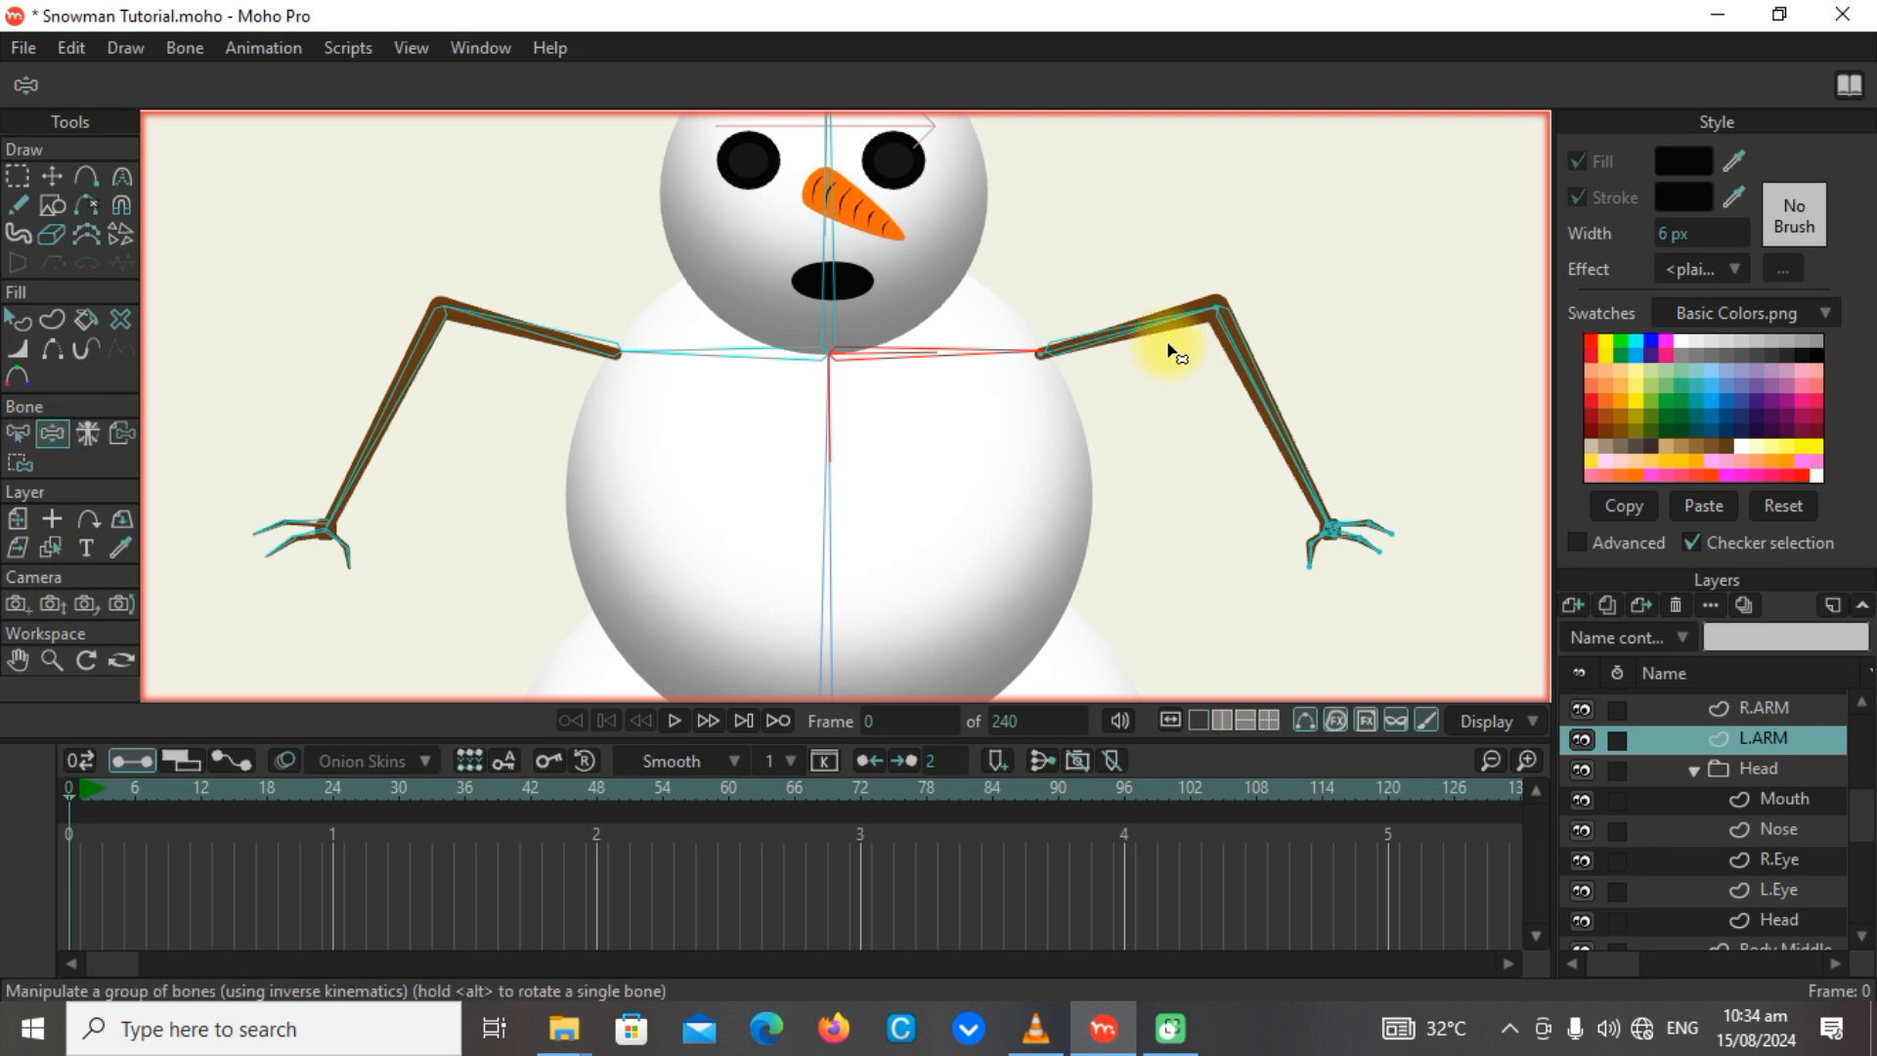
left_click_drag(1170, 329, 1407, 11)
scroll(1375, 365, "down", 2)
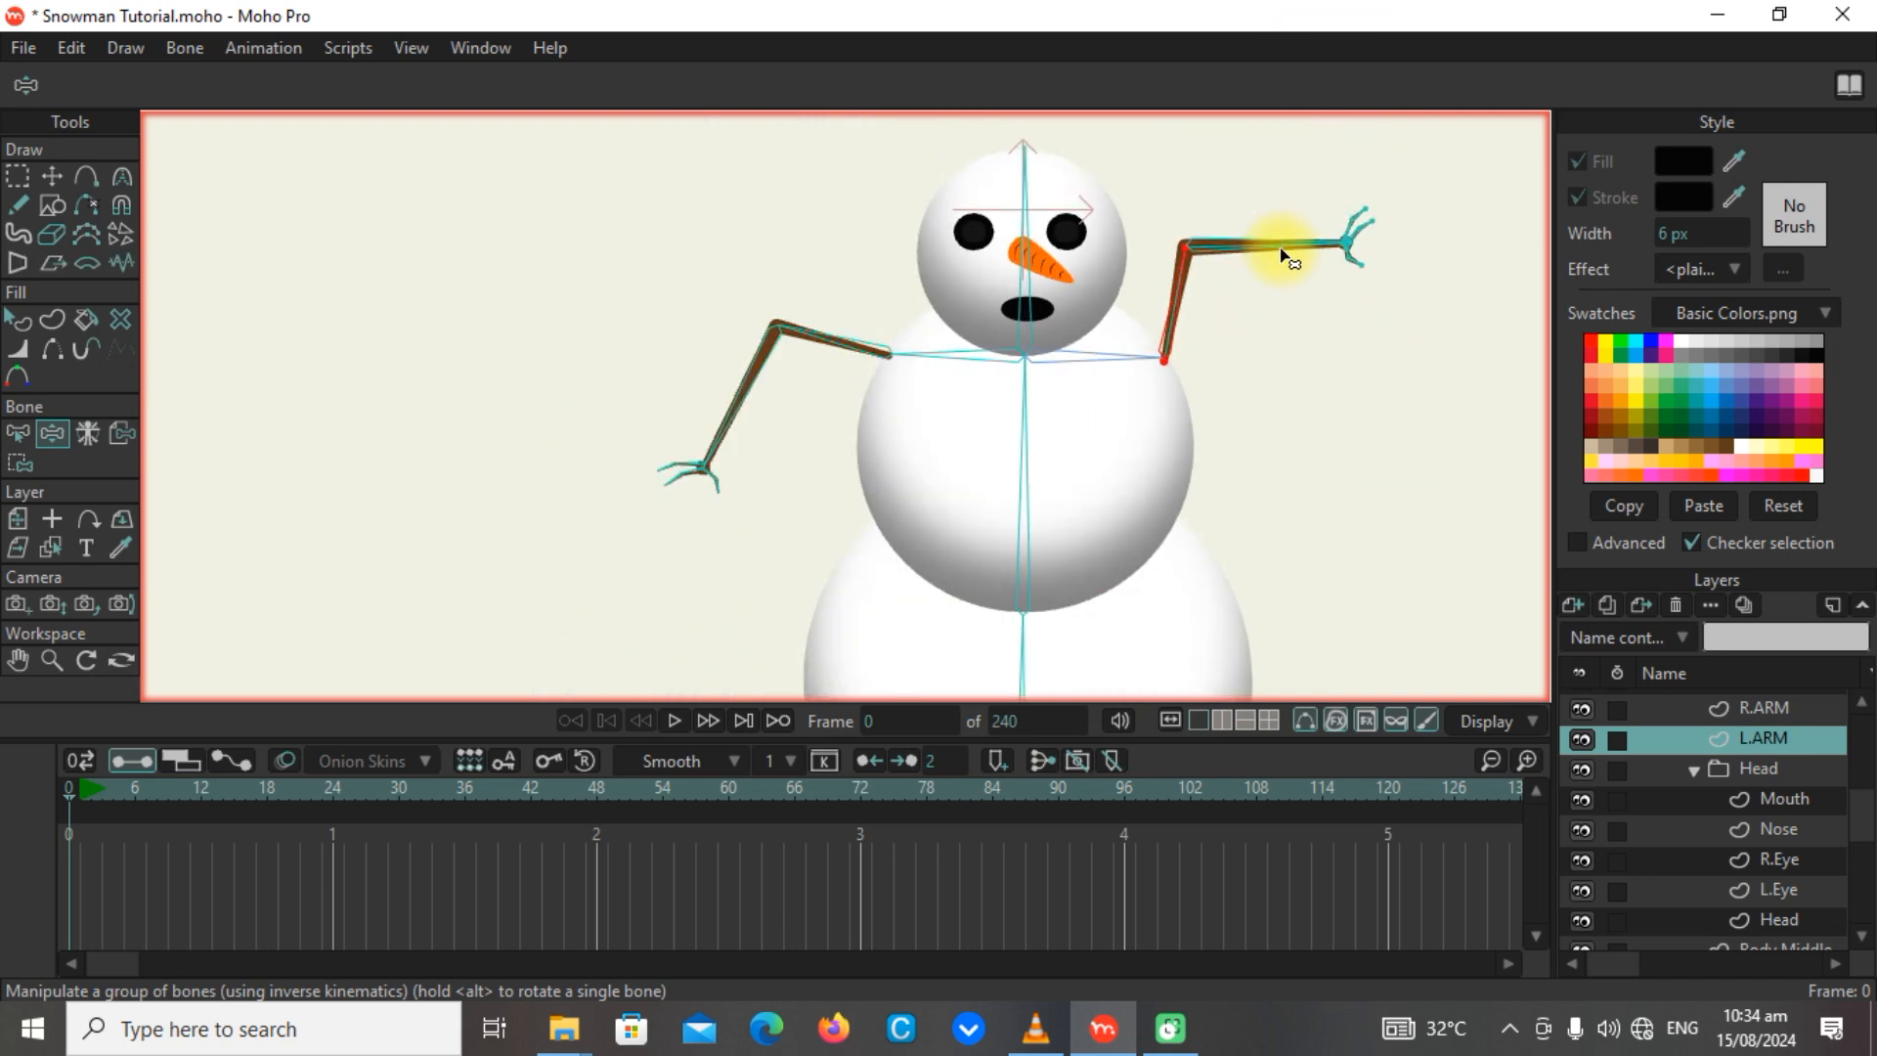
left_click_drag(1299, 230, 587, 607)
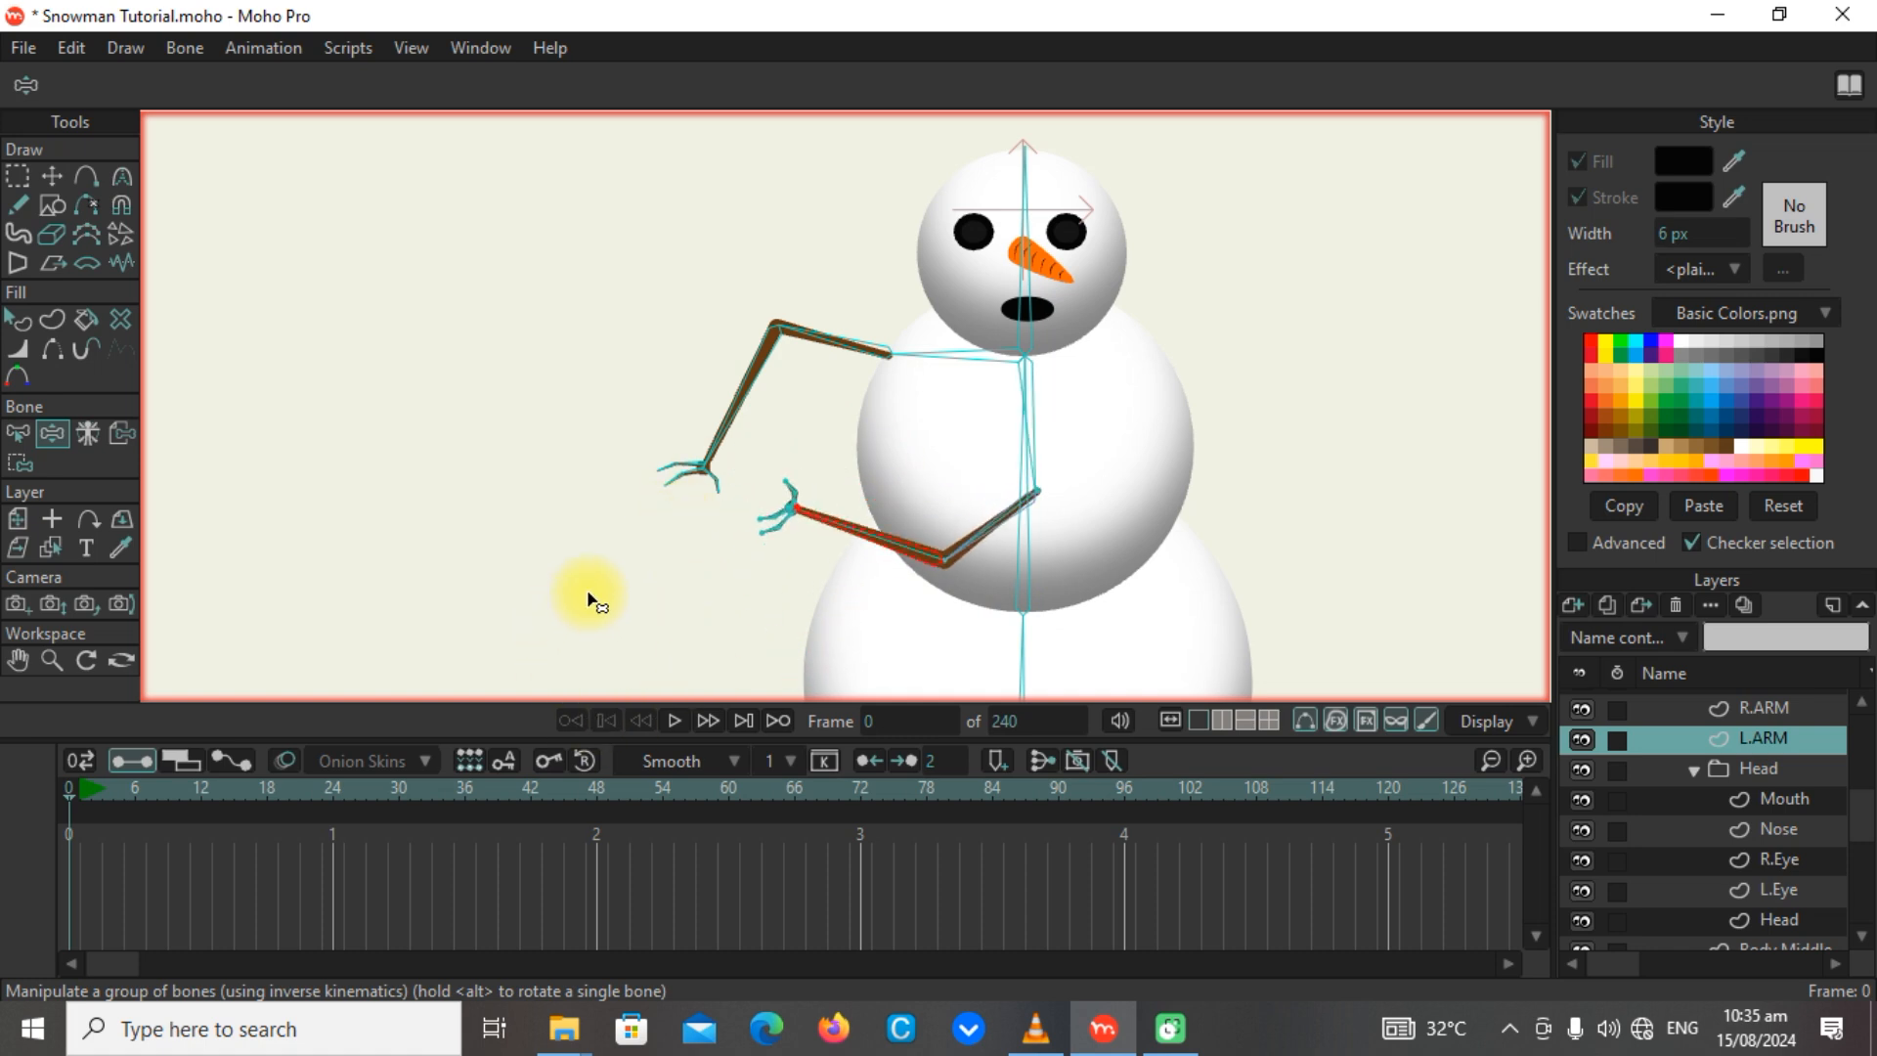
scroll(1169, 523, "down", 3)
scroll(1166, 523, "up", 4)
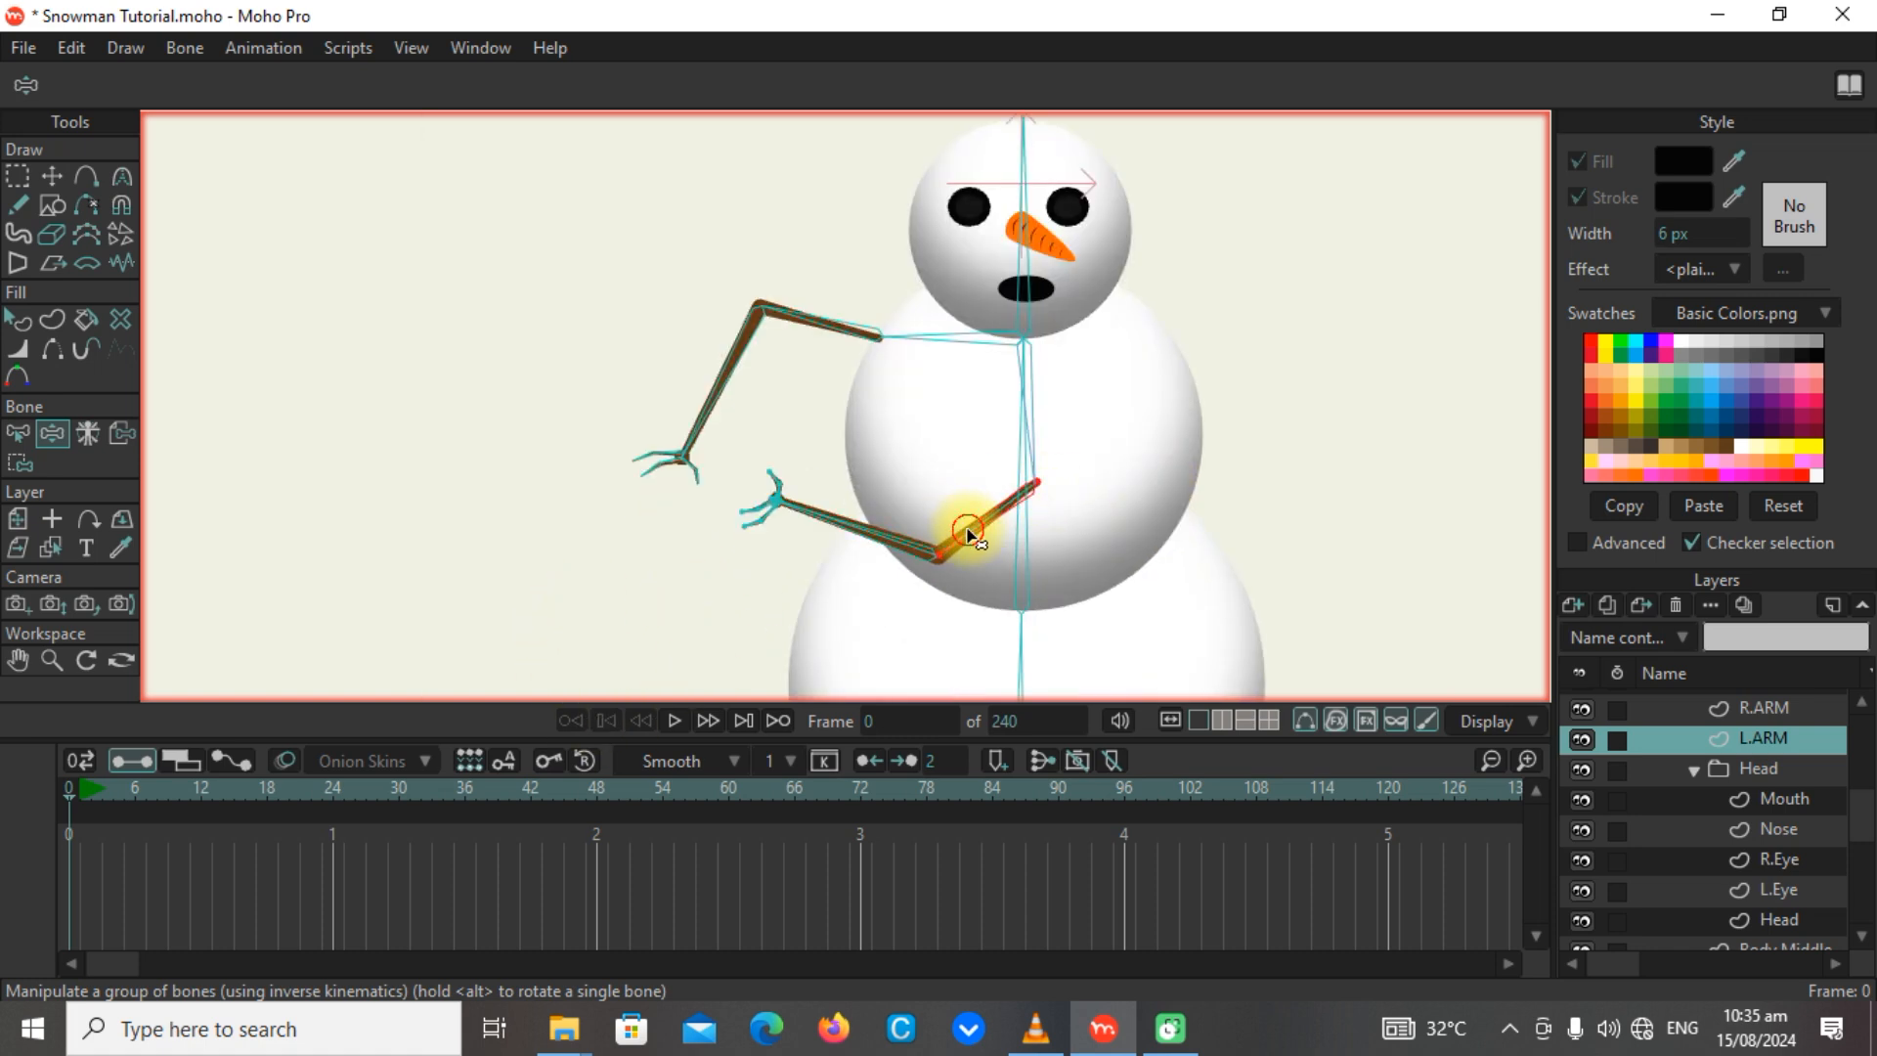
left_click_drag(968, 535, 1529, 369)
scroll(1308, 333, "down", 2)
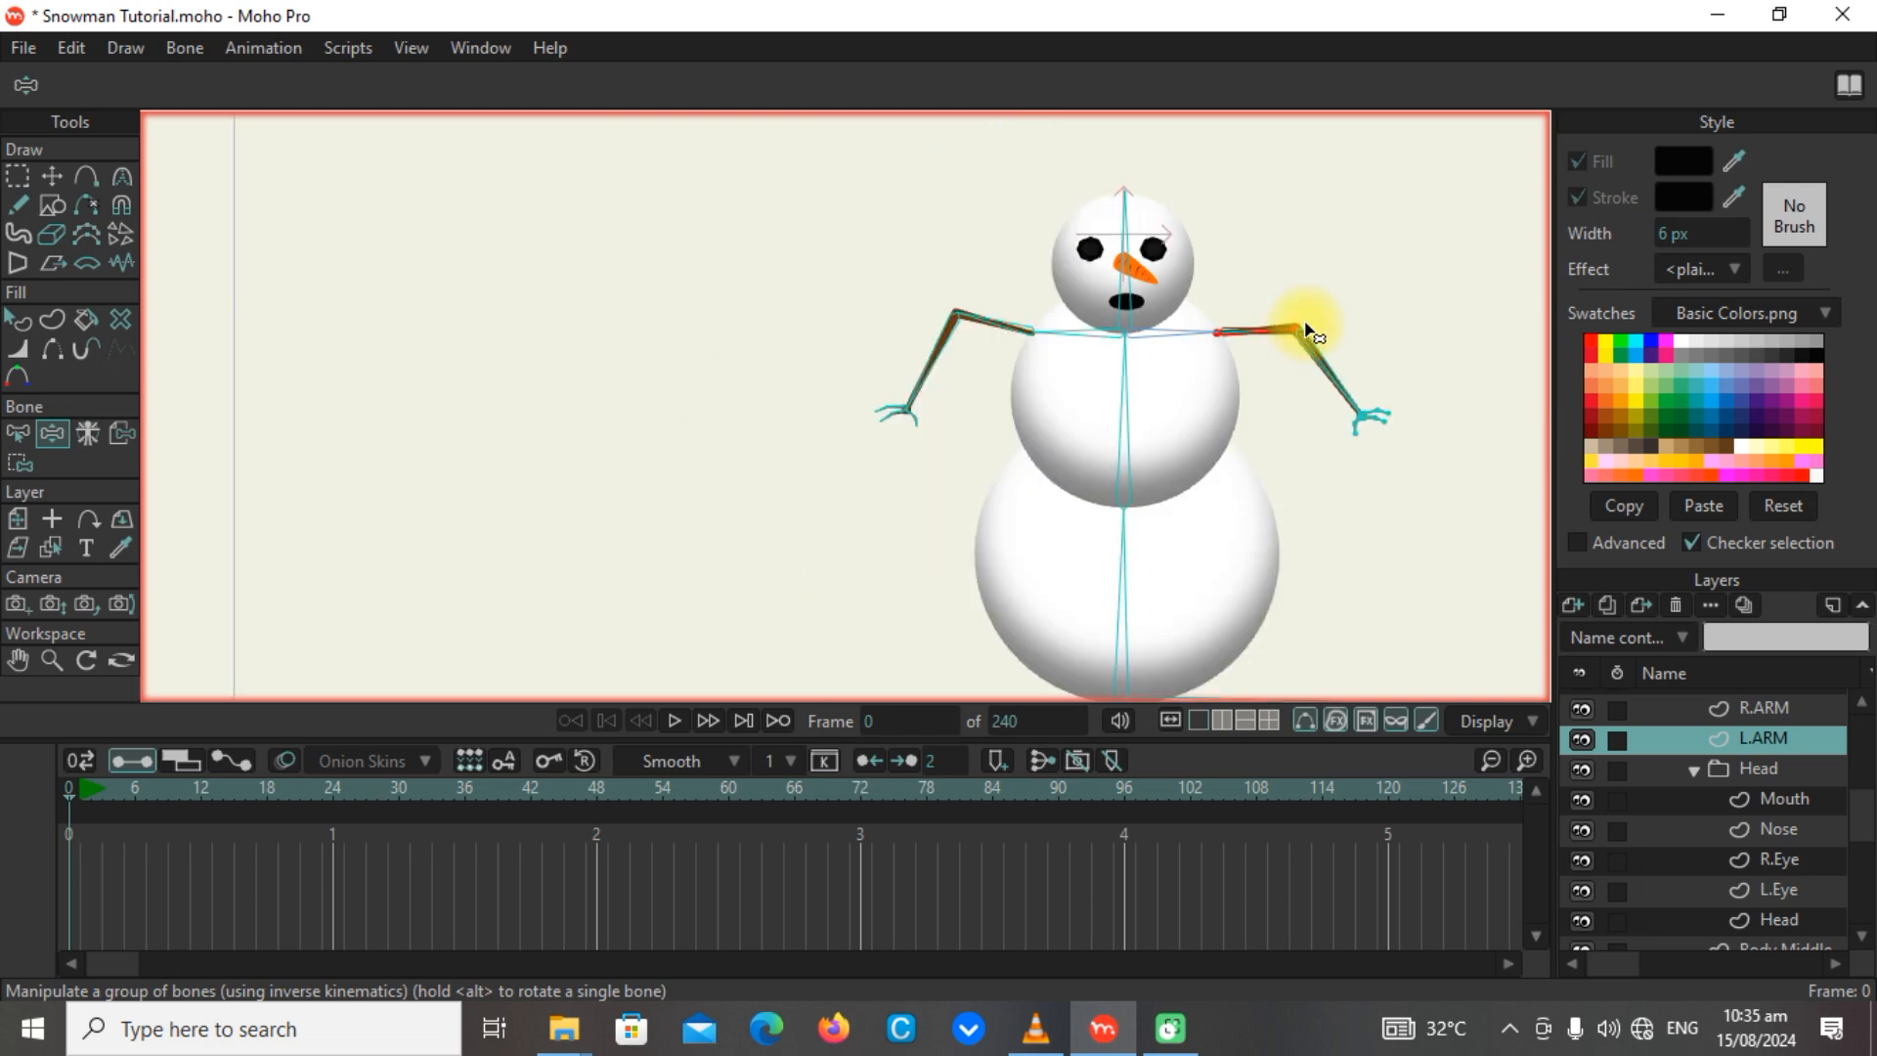
Enable angle constraints on the opposite shoulder bone B14 from 0° to 90°, and deselect the bone.
scroll(1085, 362, "up", 3)
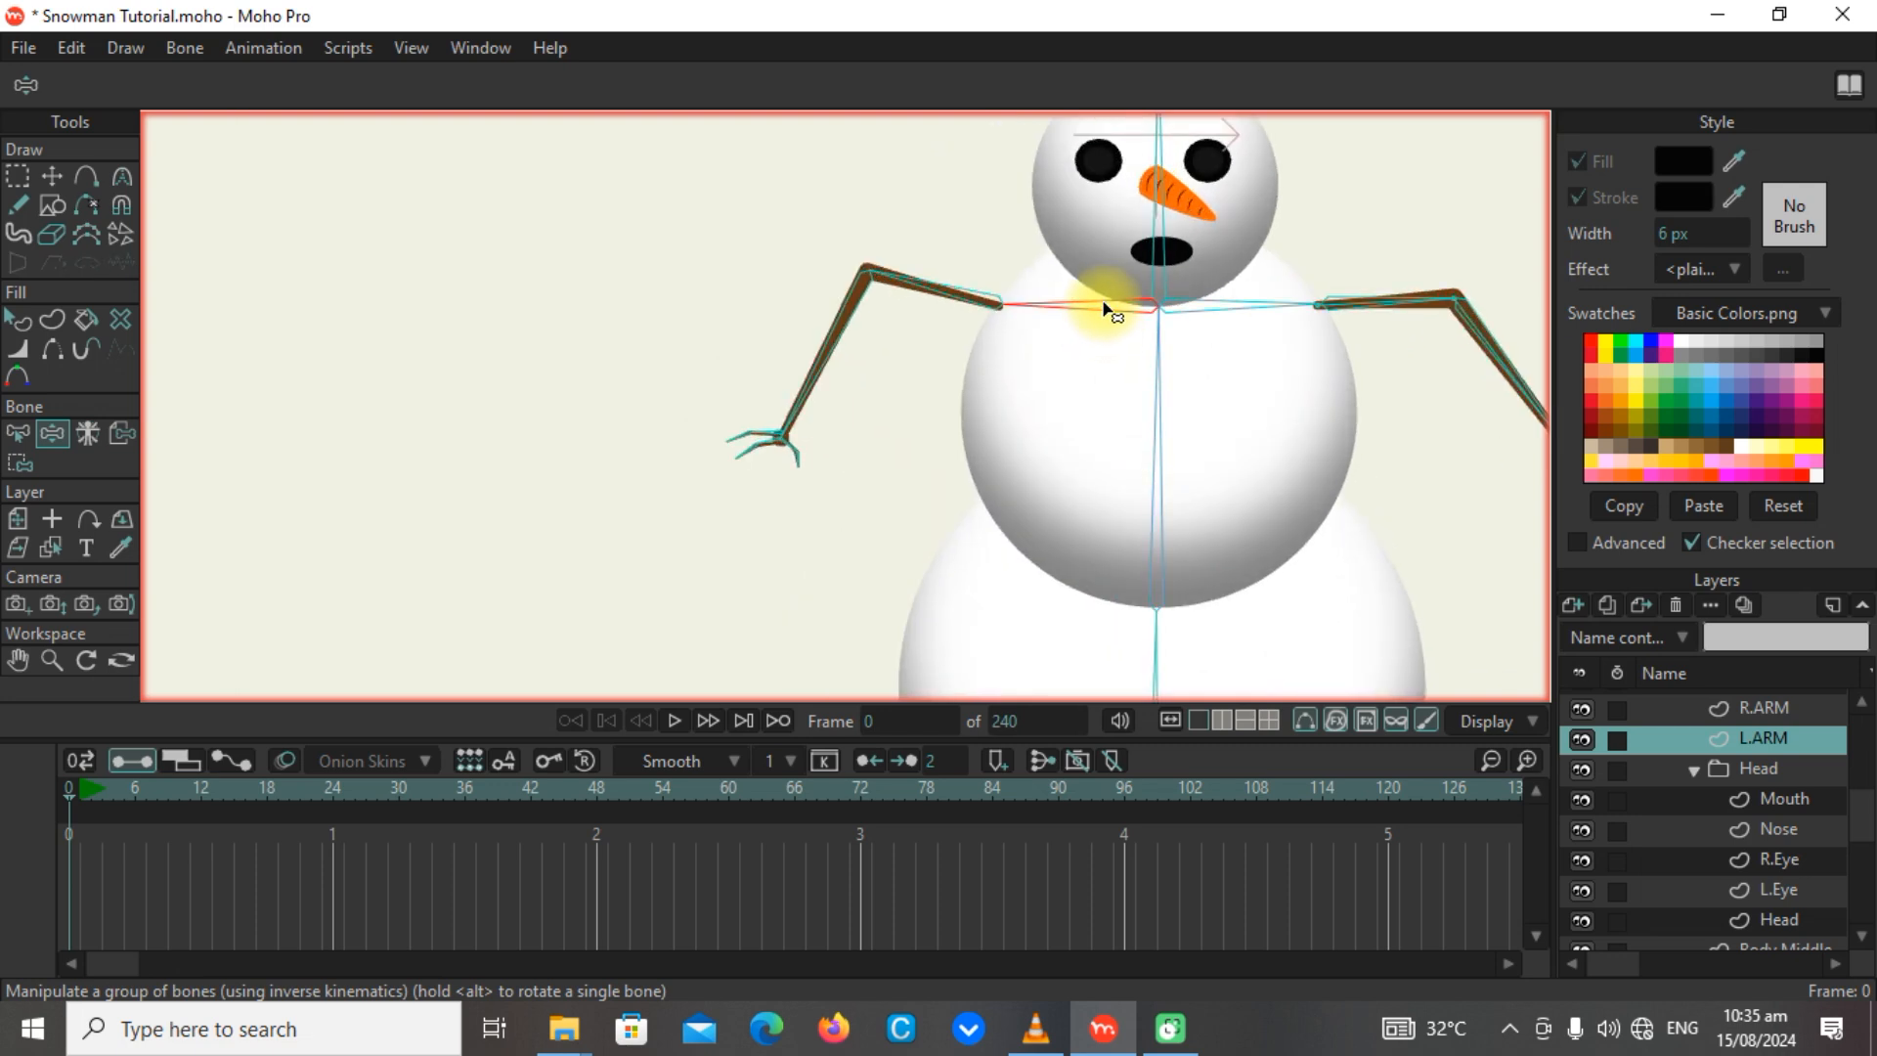
left_click(17, 433)
left_click(185, 80)
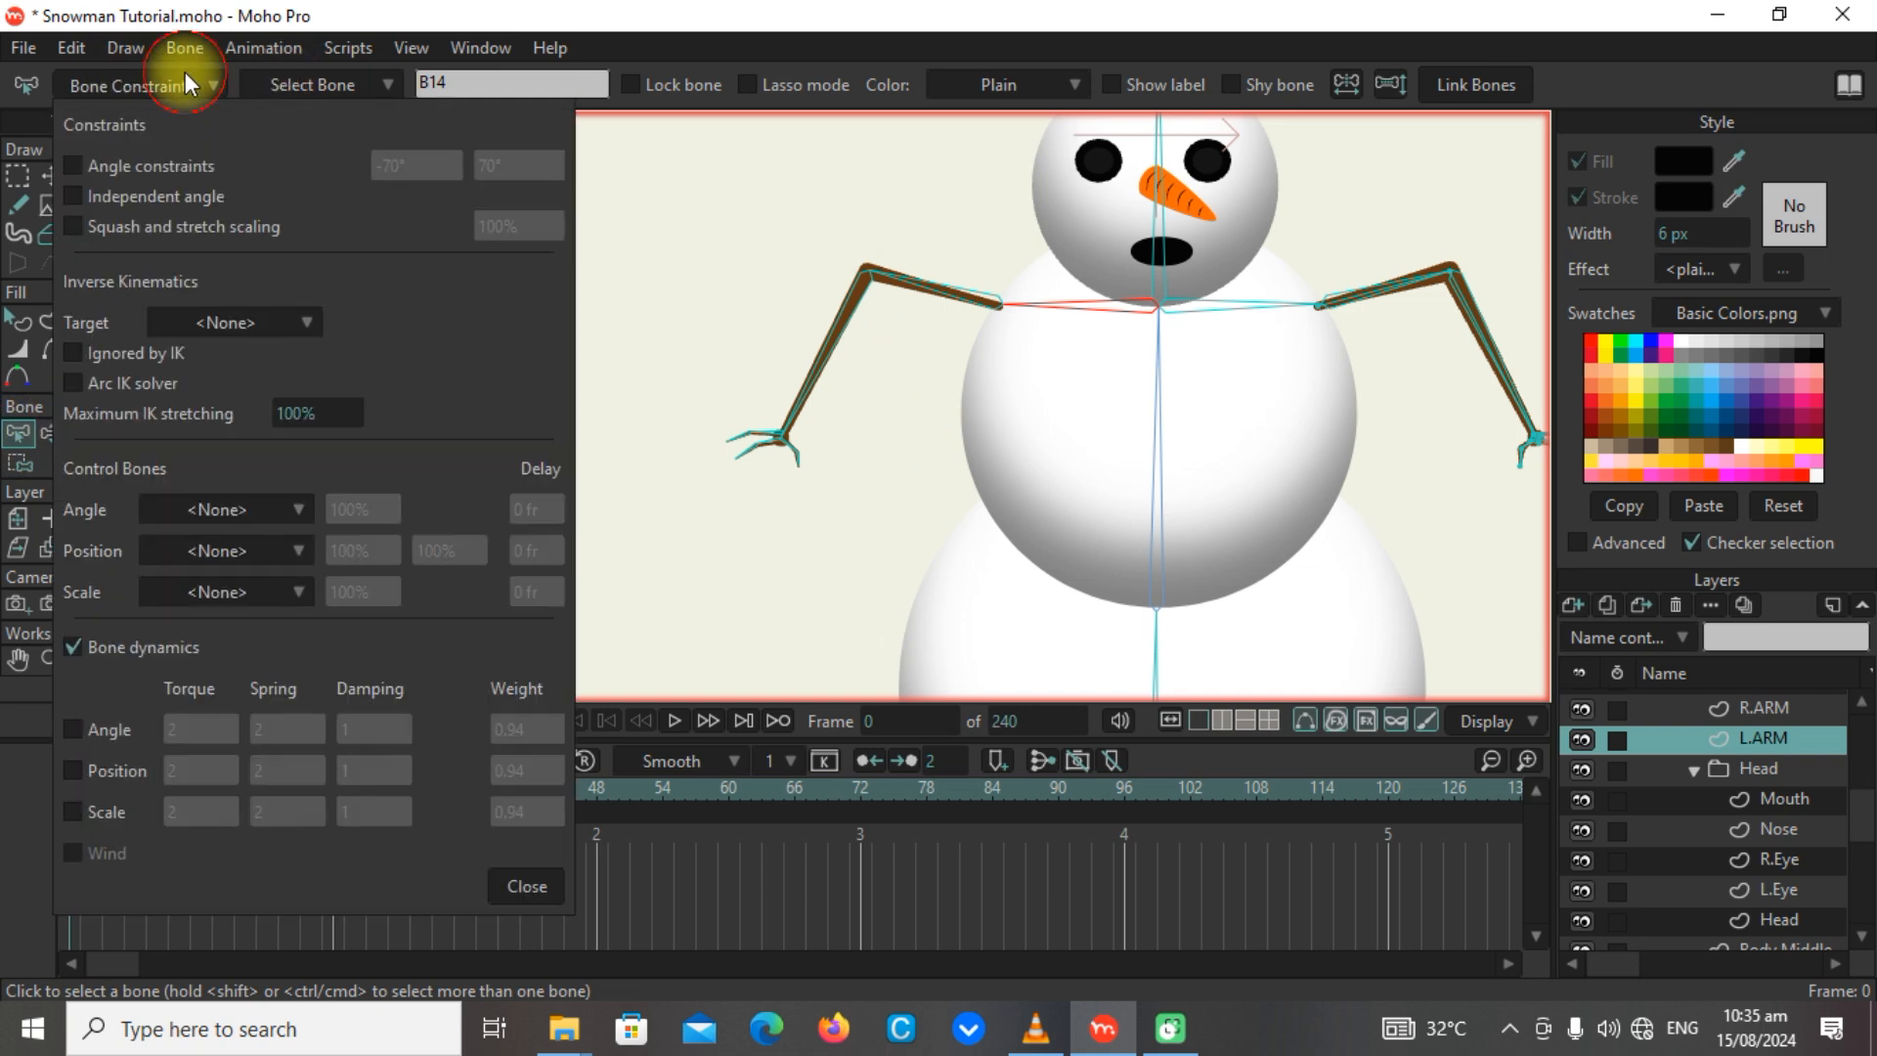
left_click(72, 168)
mouse_move(403, 168)
left_mouse_down()
mouse_move(364, 172)
mouse_move(594, 169)
mouse_move(361, 168)
mouse_move(391, 174)
left_mouse_up()
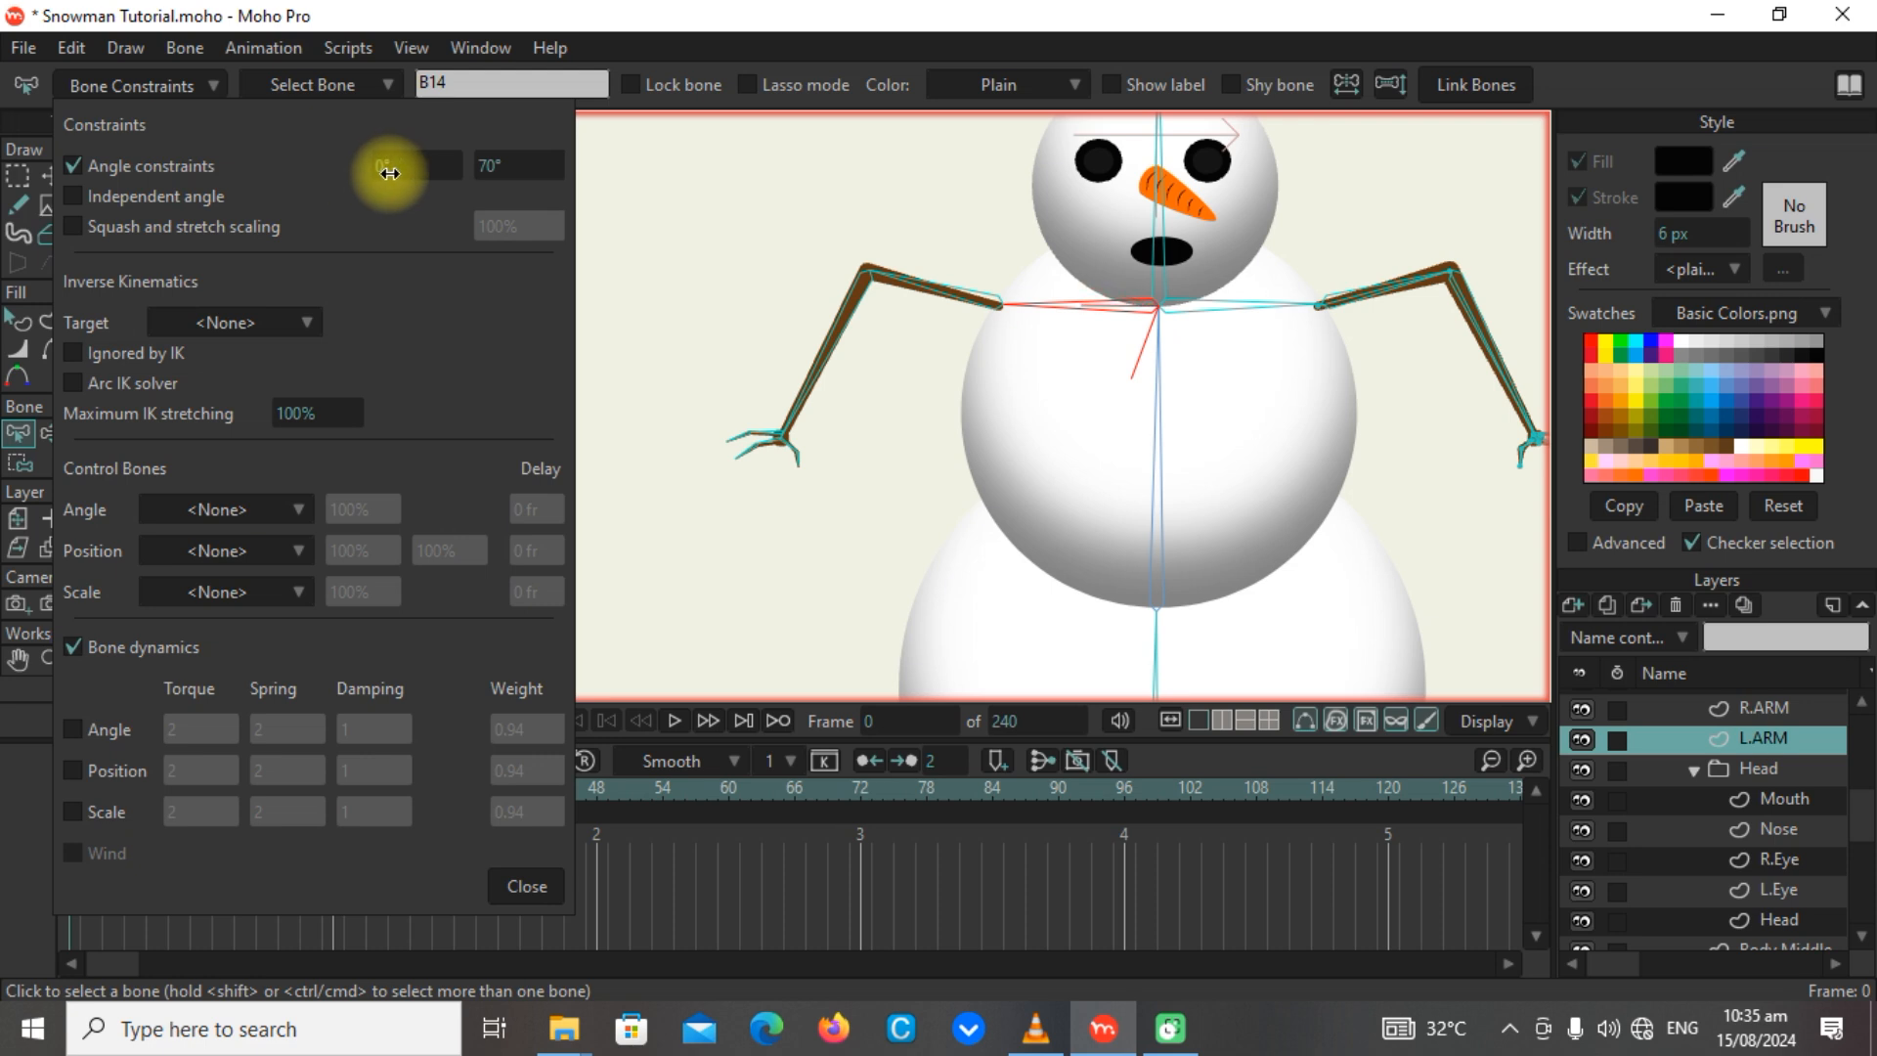
left_click_drag(523, 169, 556, 168)
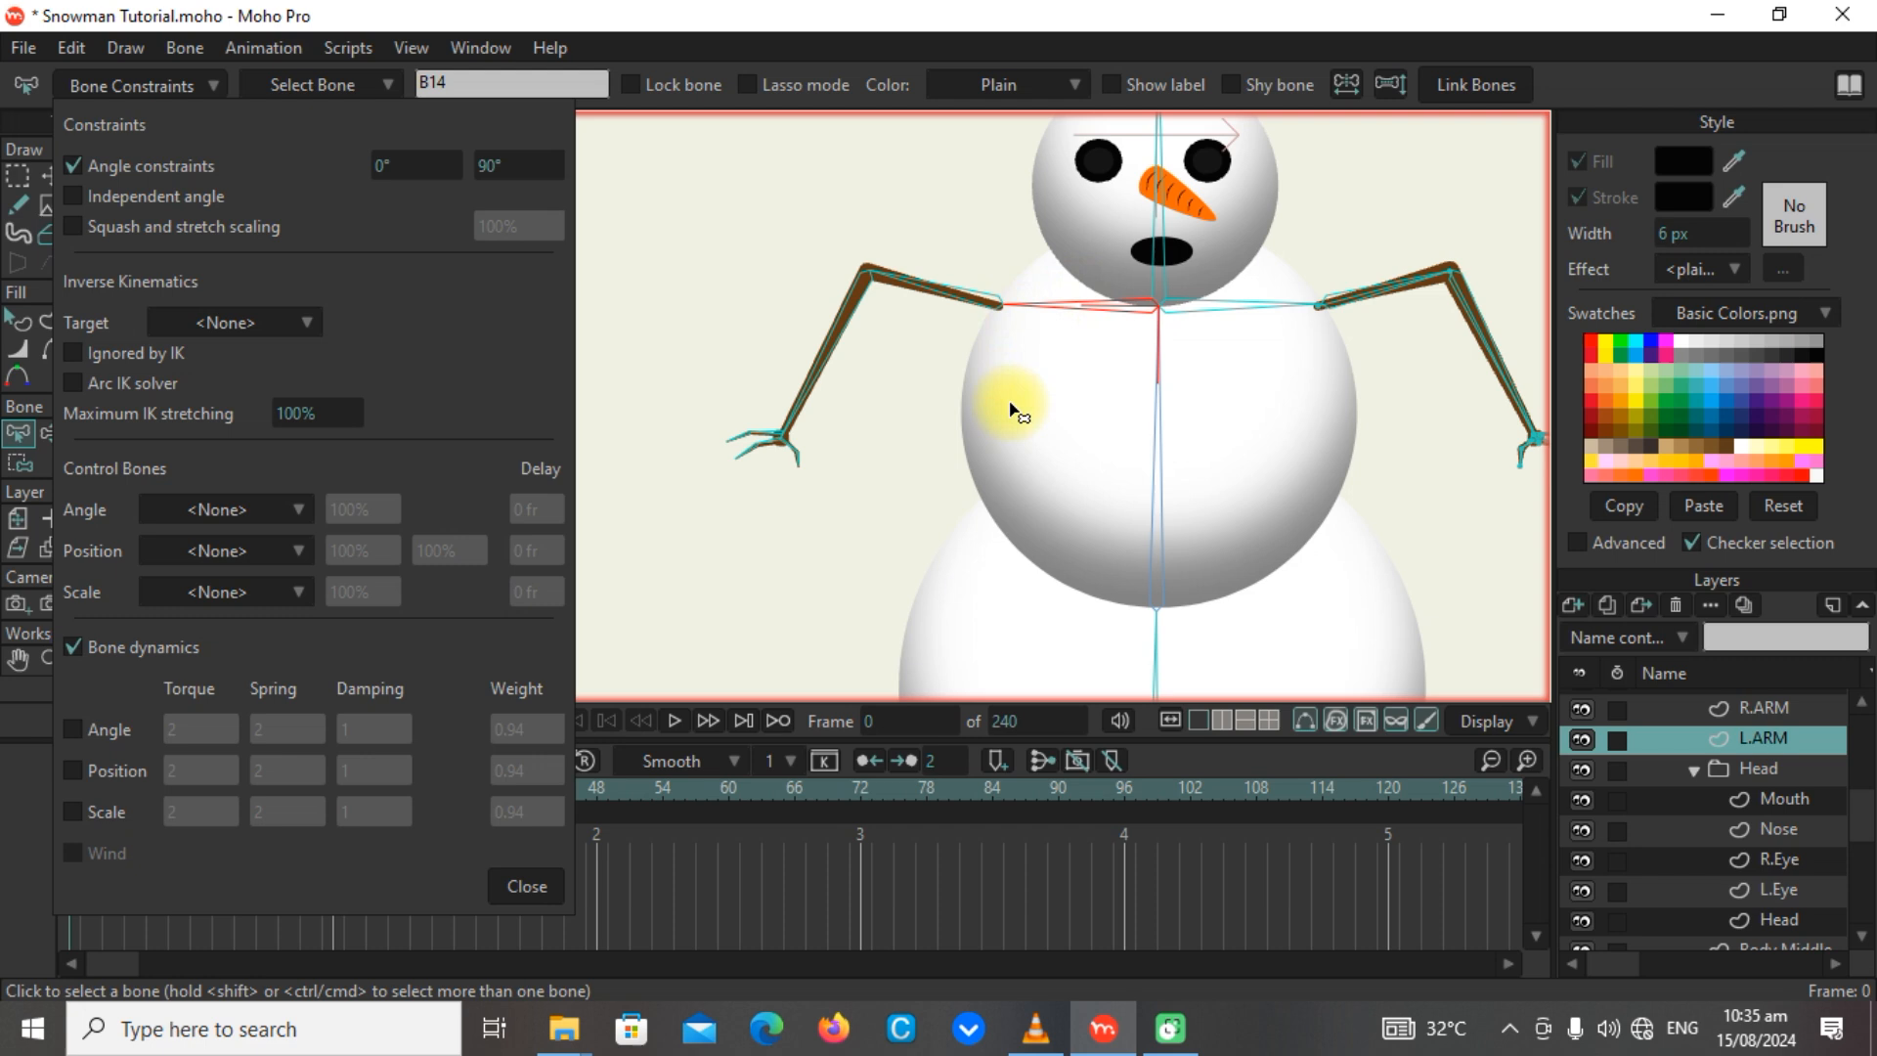
left_click(526, 885)
left_click(1425, 541)
scroll(1308, 437, "down", 3)
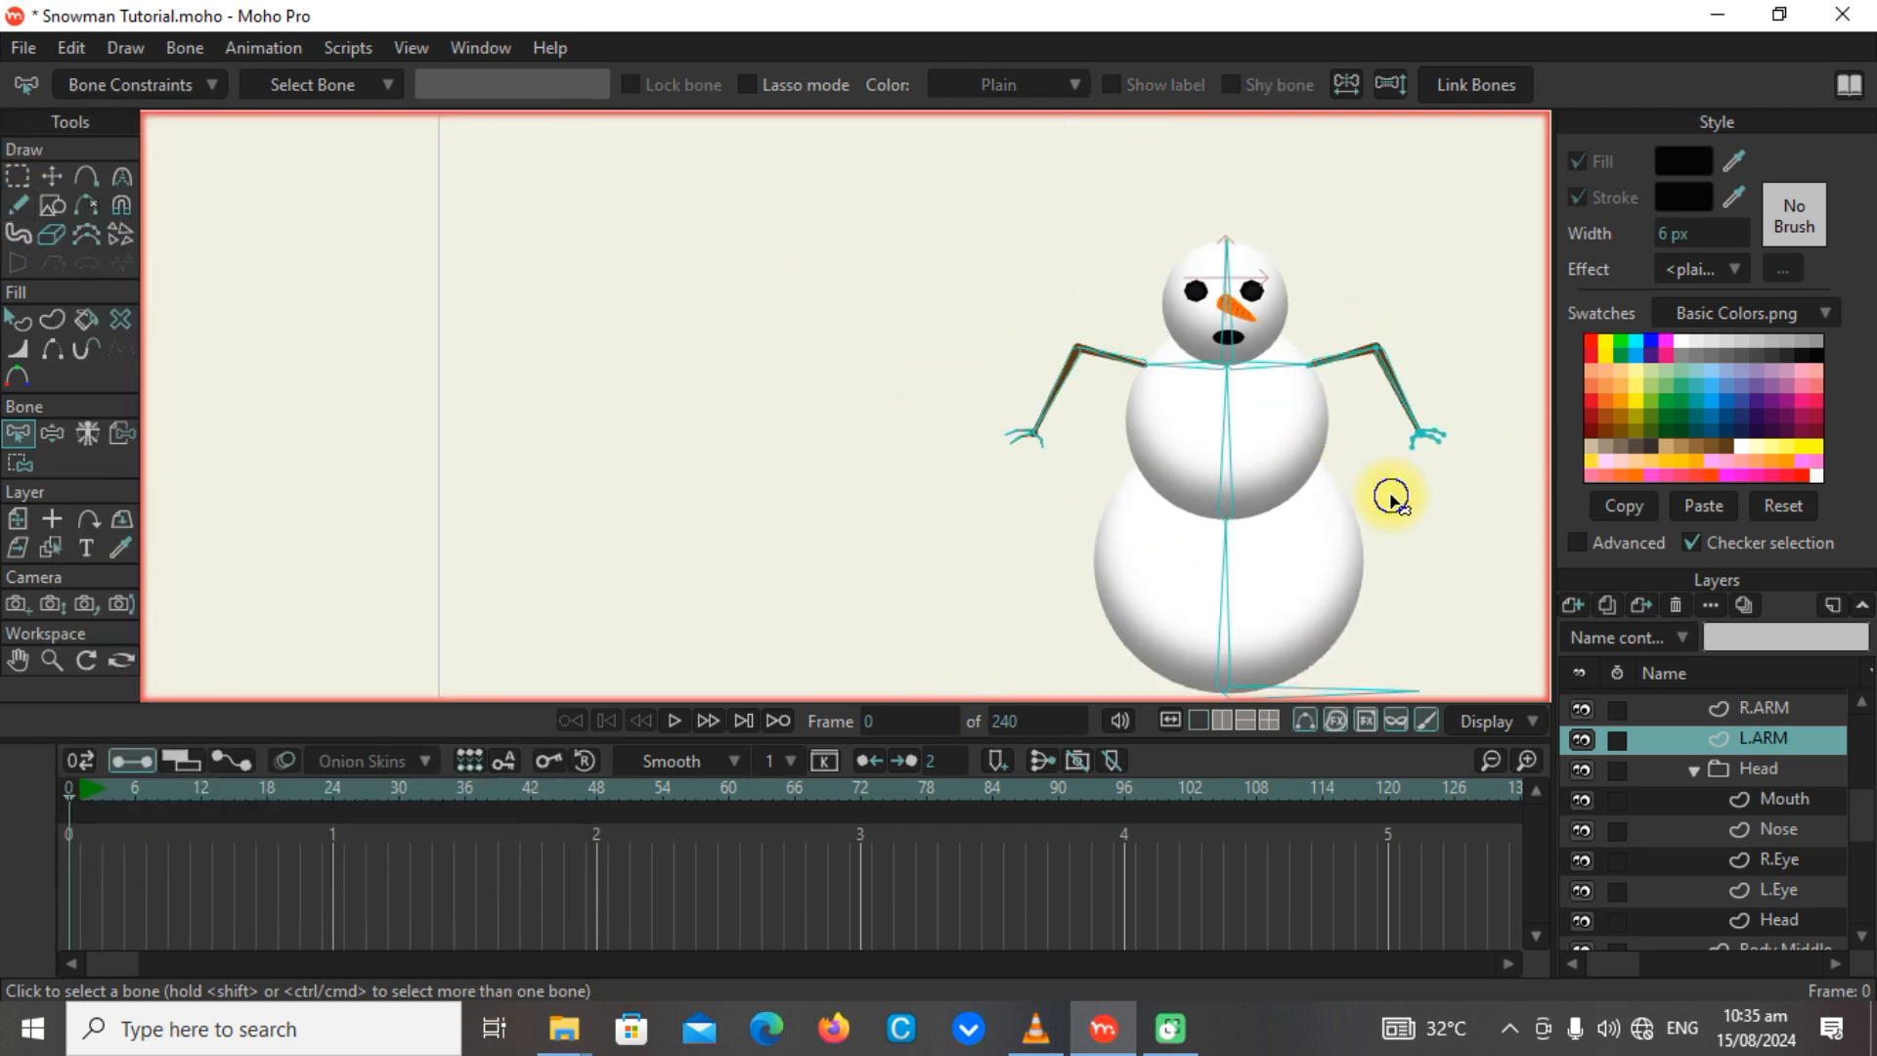
left_click_drag(1391, 498, 1013, 451)
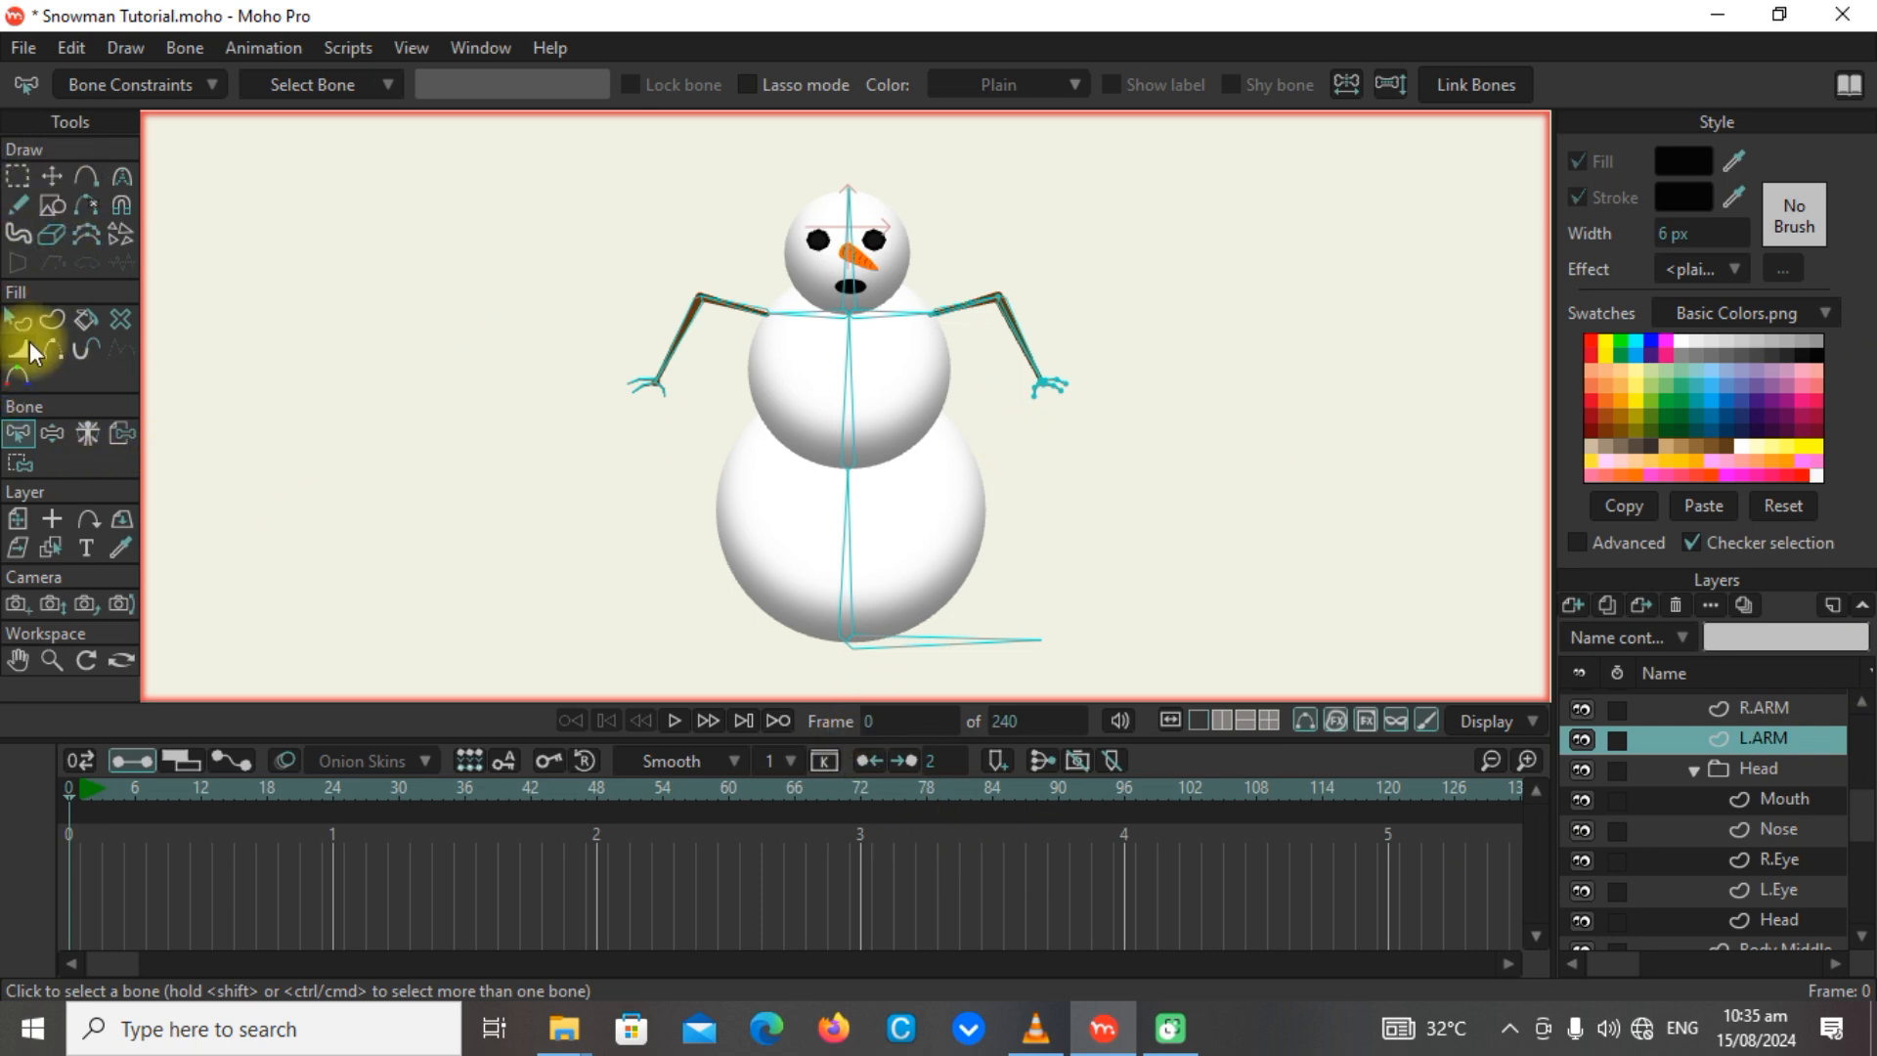
Test the rig by shifting the root bone at the snowman's base with Manipulate Bones, and restore the rest pose.
left_click(52, 433)
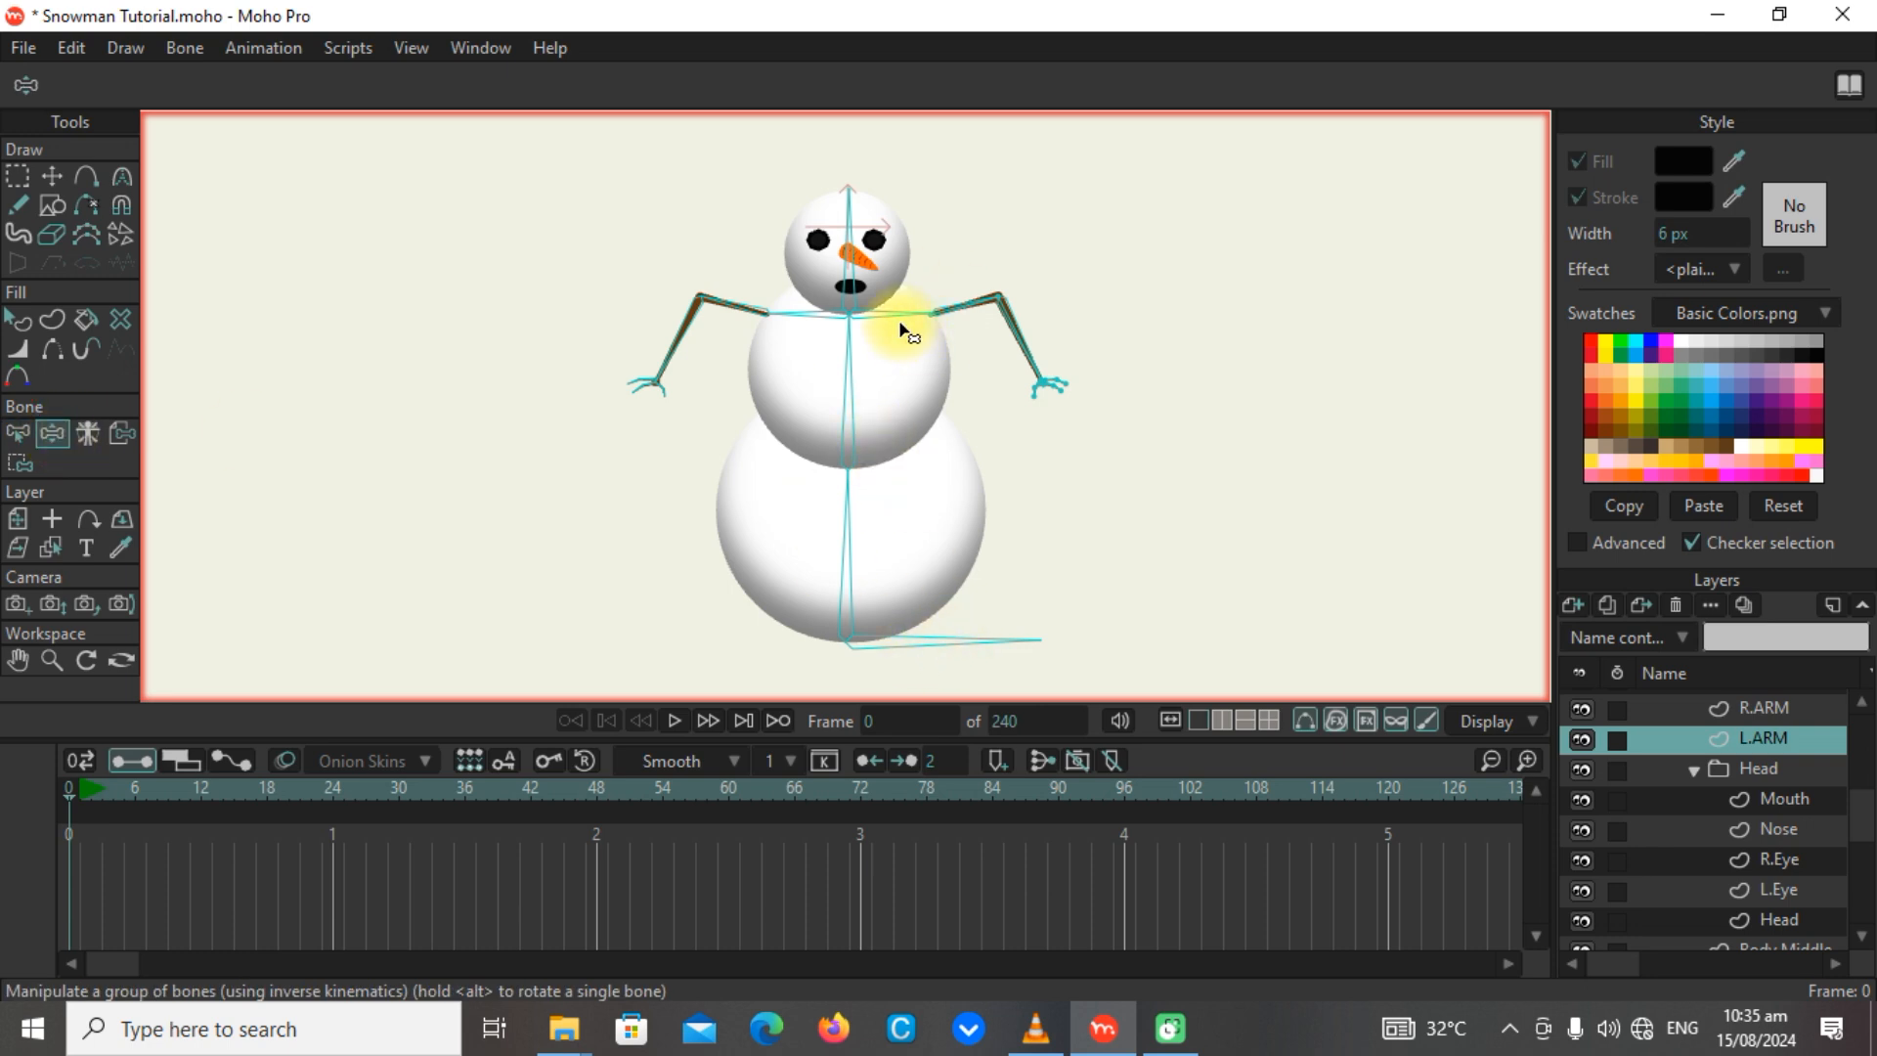
scroll(753, 327, "up", 5)
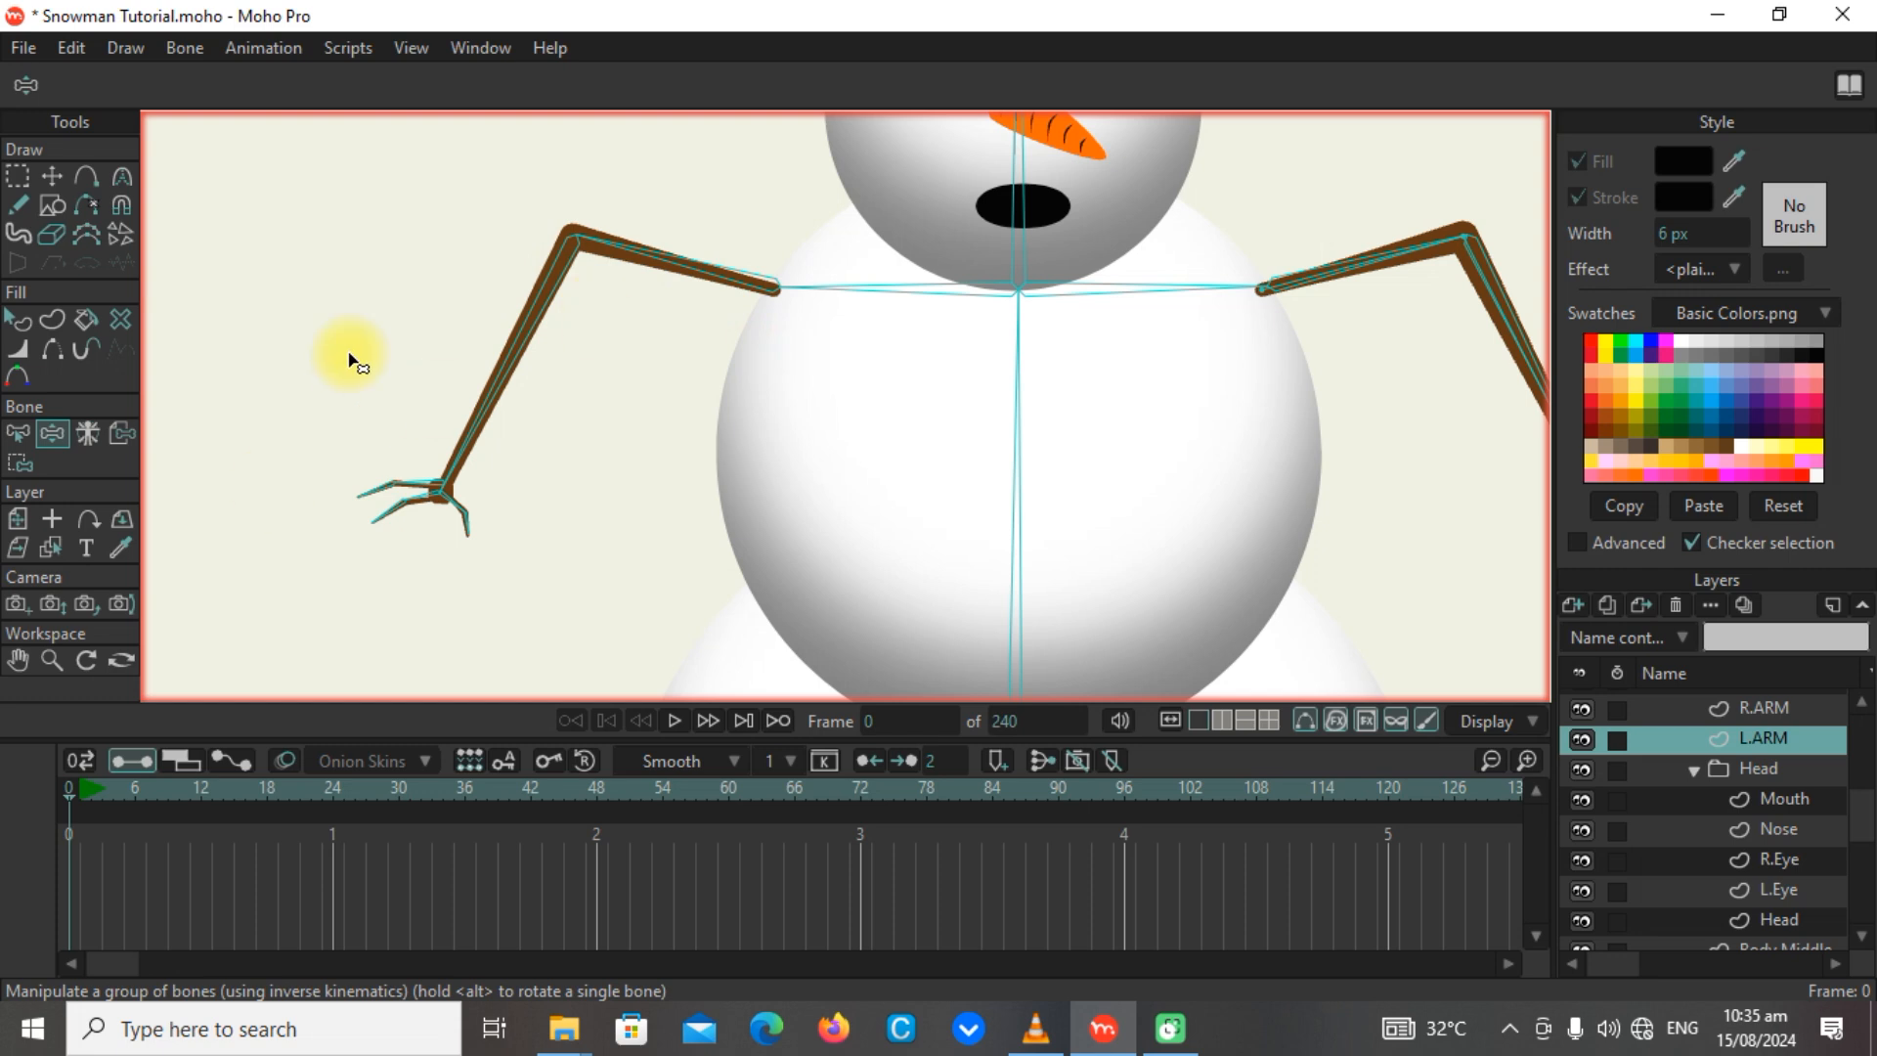
scroll(905, 277, "down", 5)
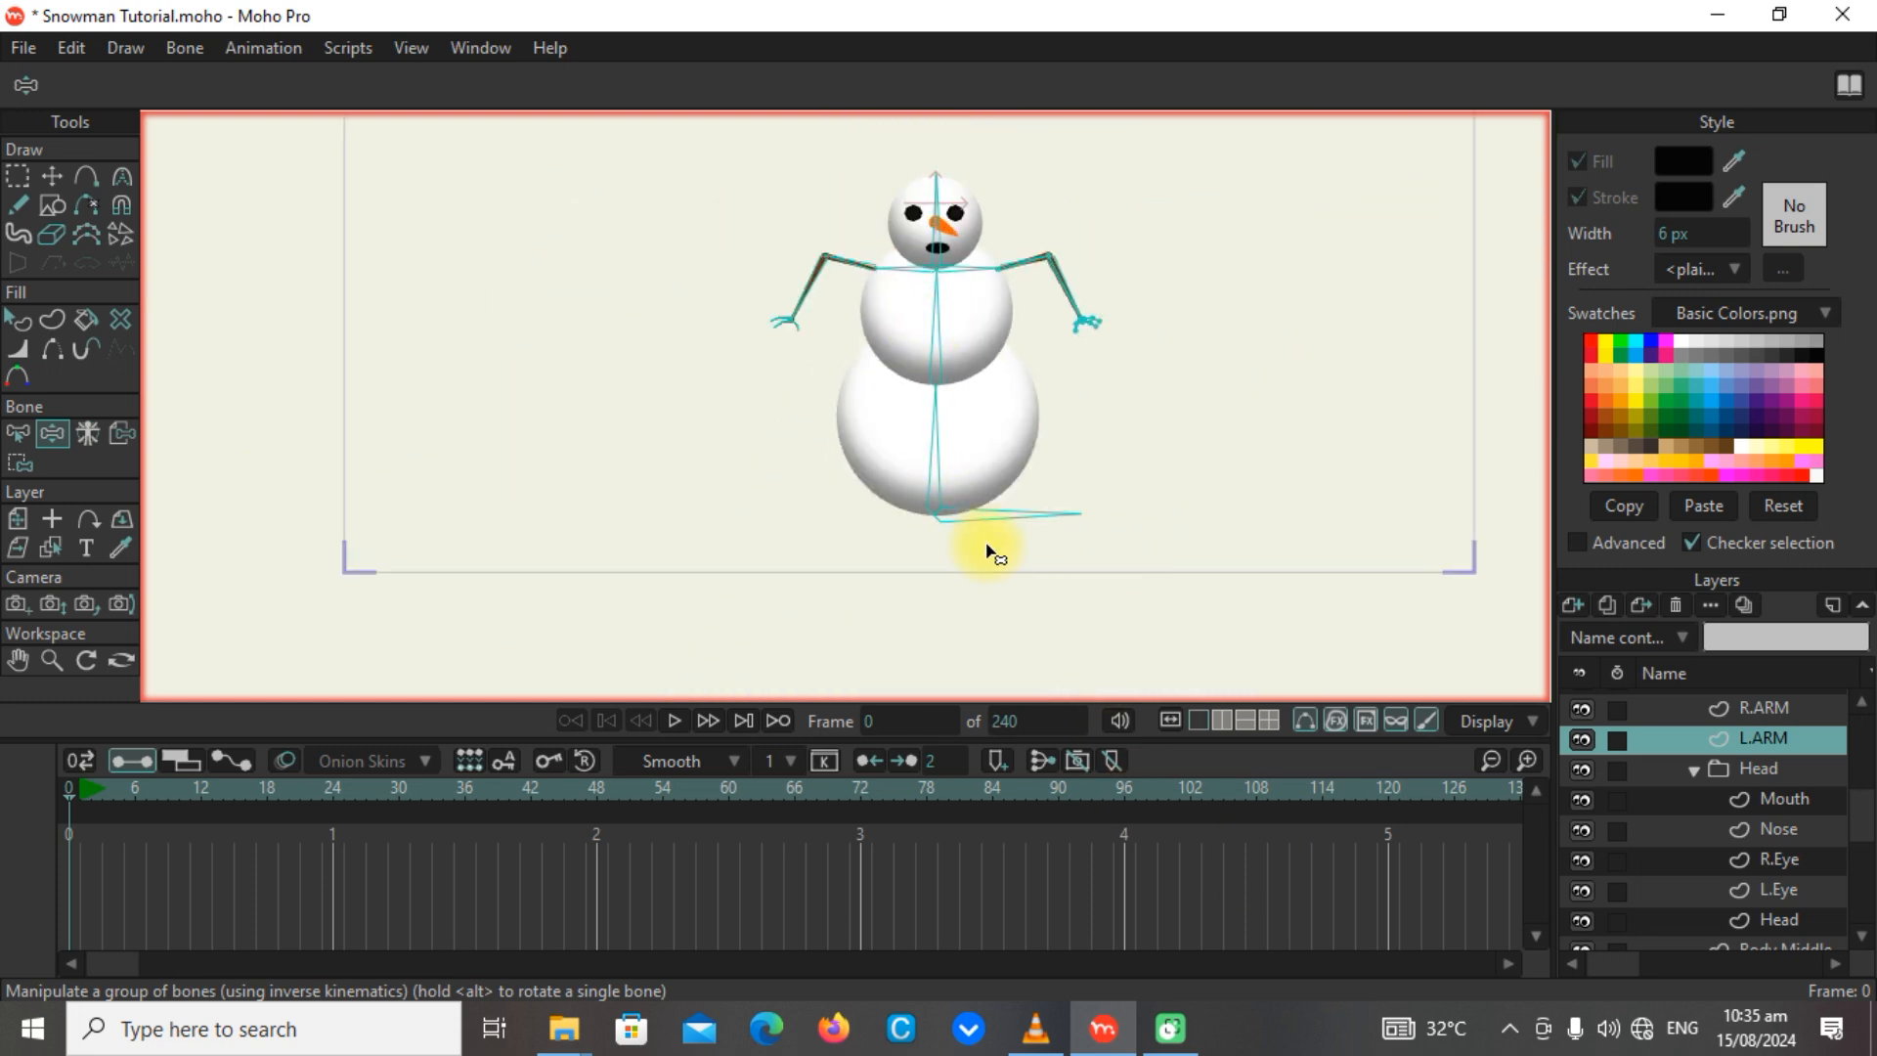
mouse_move(978, 515)
left_mouse_down()
mouse_move(825, 527)
mouse_move(989, 495)
mouse_move(964, 554)
mouse_move(973, 467)
mouse_move(1035, 545)
mouse_move(913, 507)
mouse_move(980, 473)
mouse_move(1010, 509)
mouse_move(947, 540)
mouse_move(947, 495)
mouse_move(999, 484)
mouse_move(1031, 508)
mouse_move(1038, 593)
mouse_move(997, 691)
mouse_move(975, 661)
mouse_move(957, 506)
mouse_move(976, 492)
left_mouse_up()
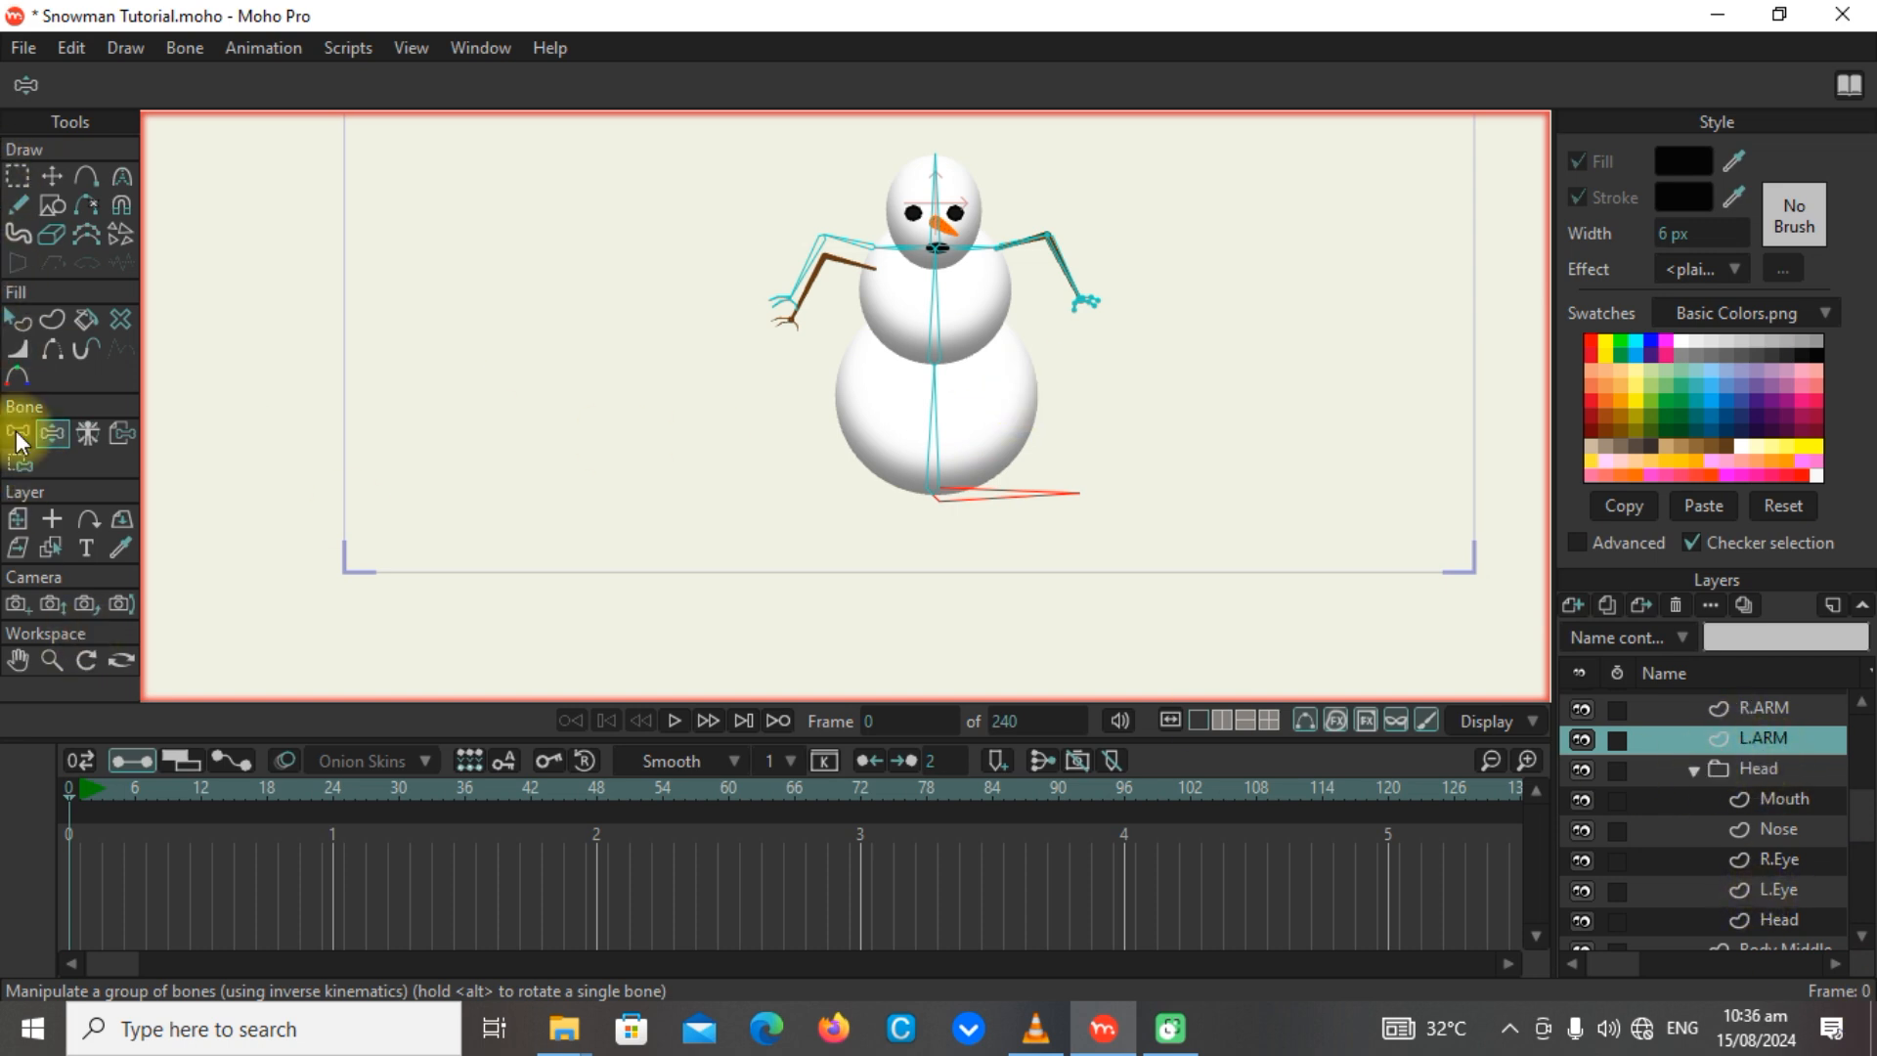
left_click(68, 812)
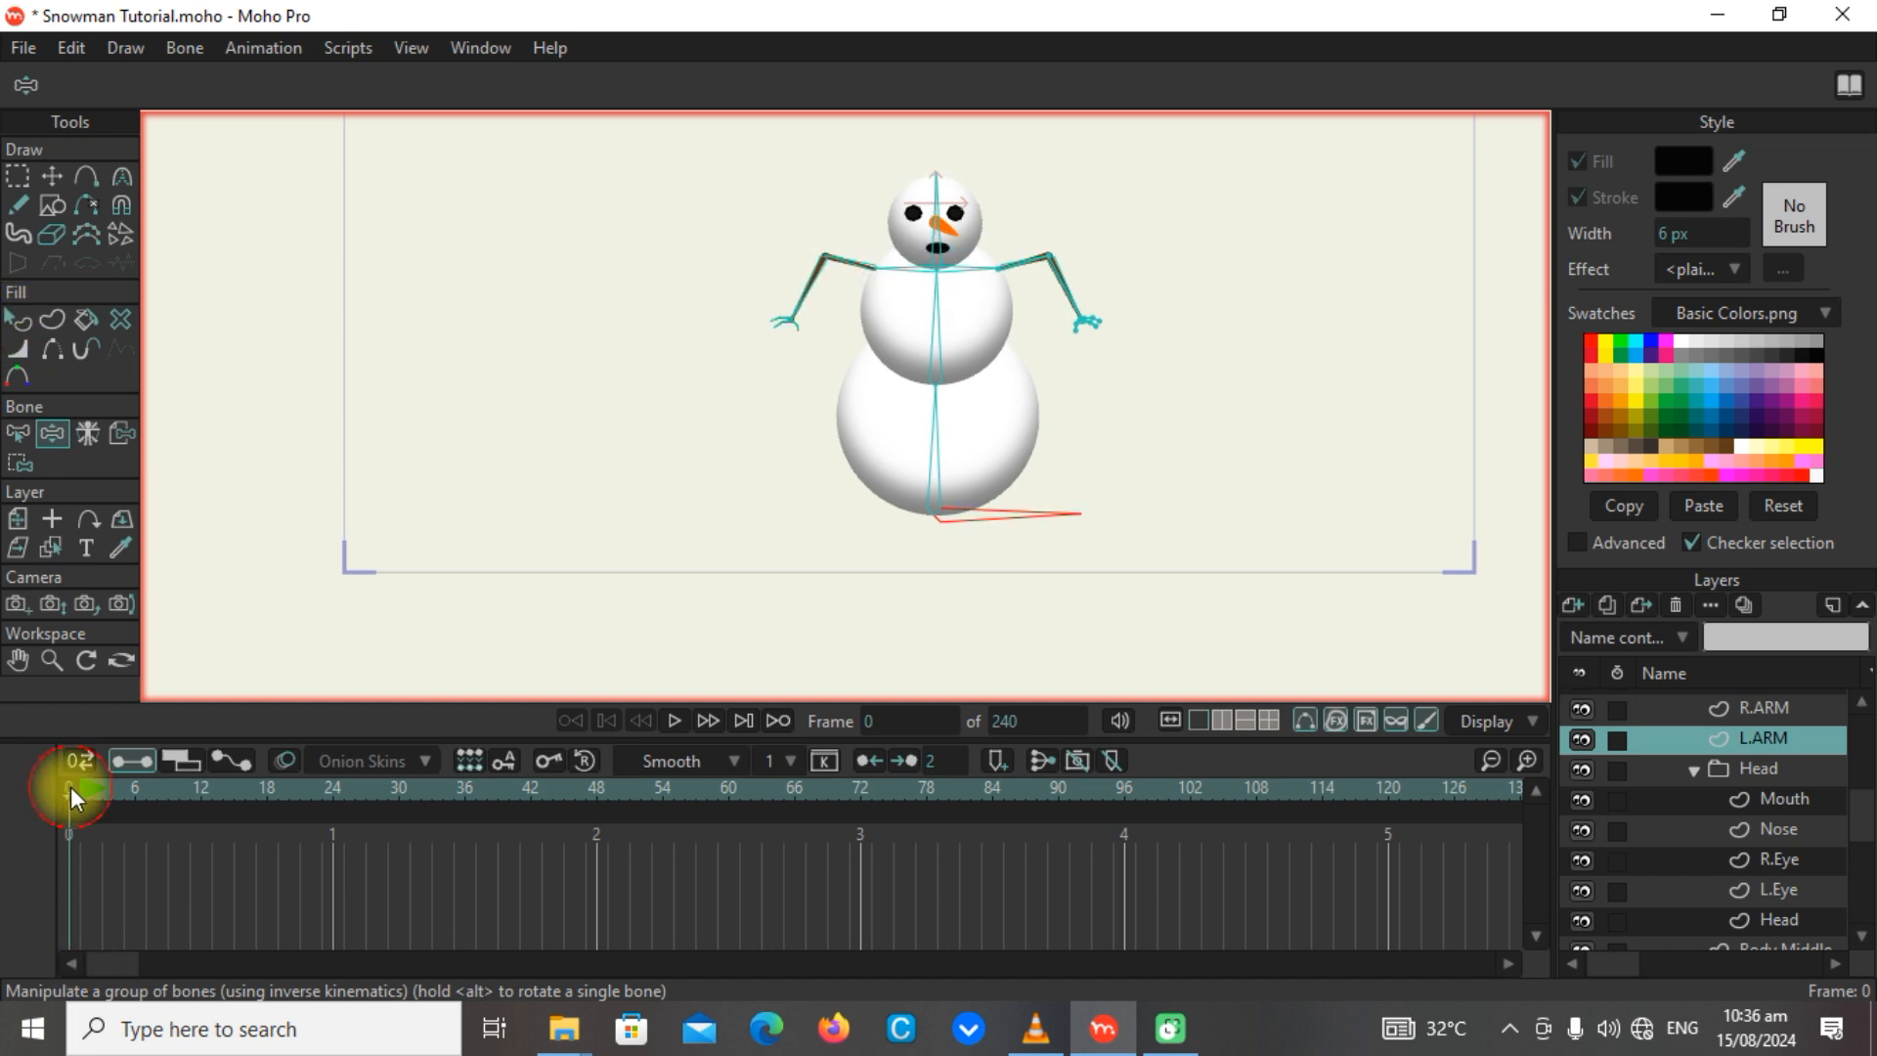
Bind all points of the Head layer to the vertical head bone.
scroll(1039, 261, "up", 3)
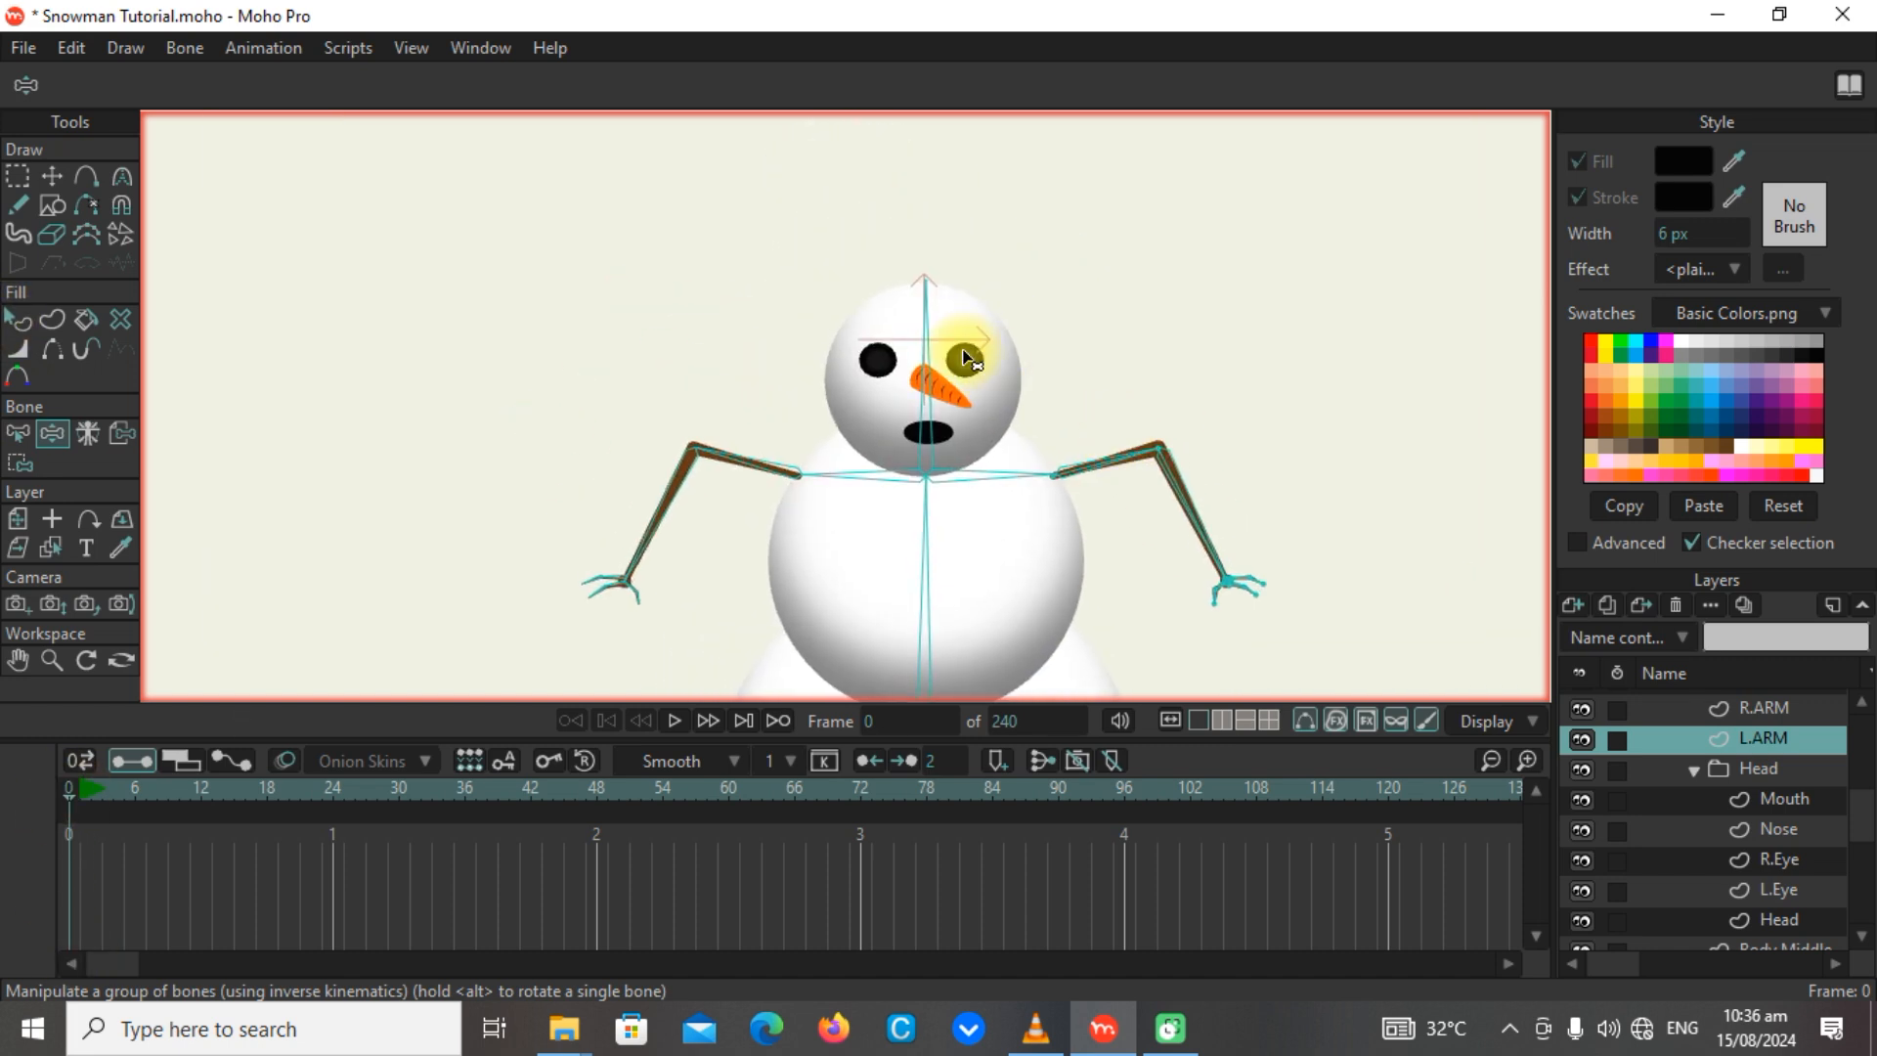
scroll(931, 335, "up", 3)
scroll(963, 318, "down", 1)
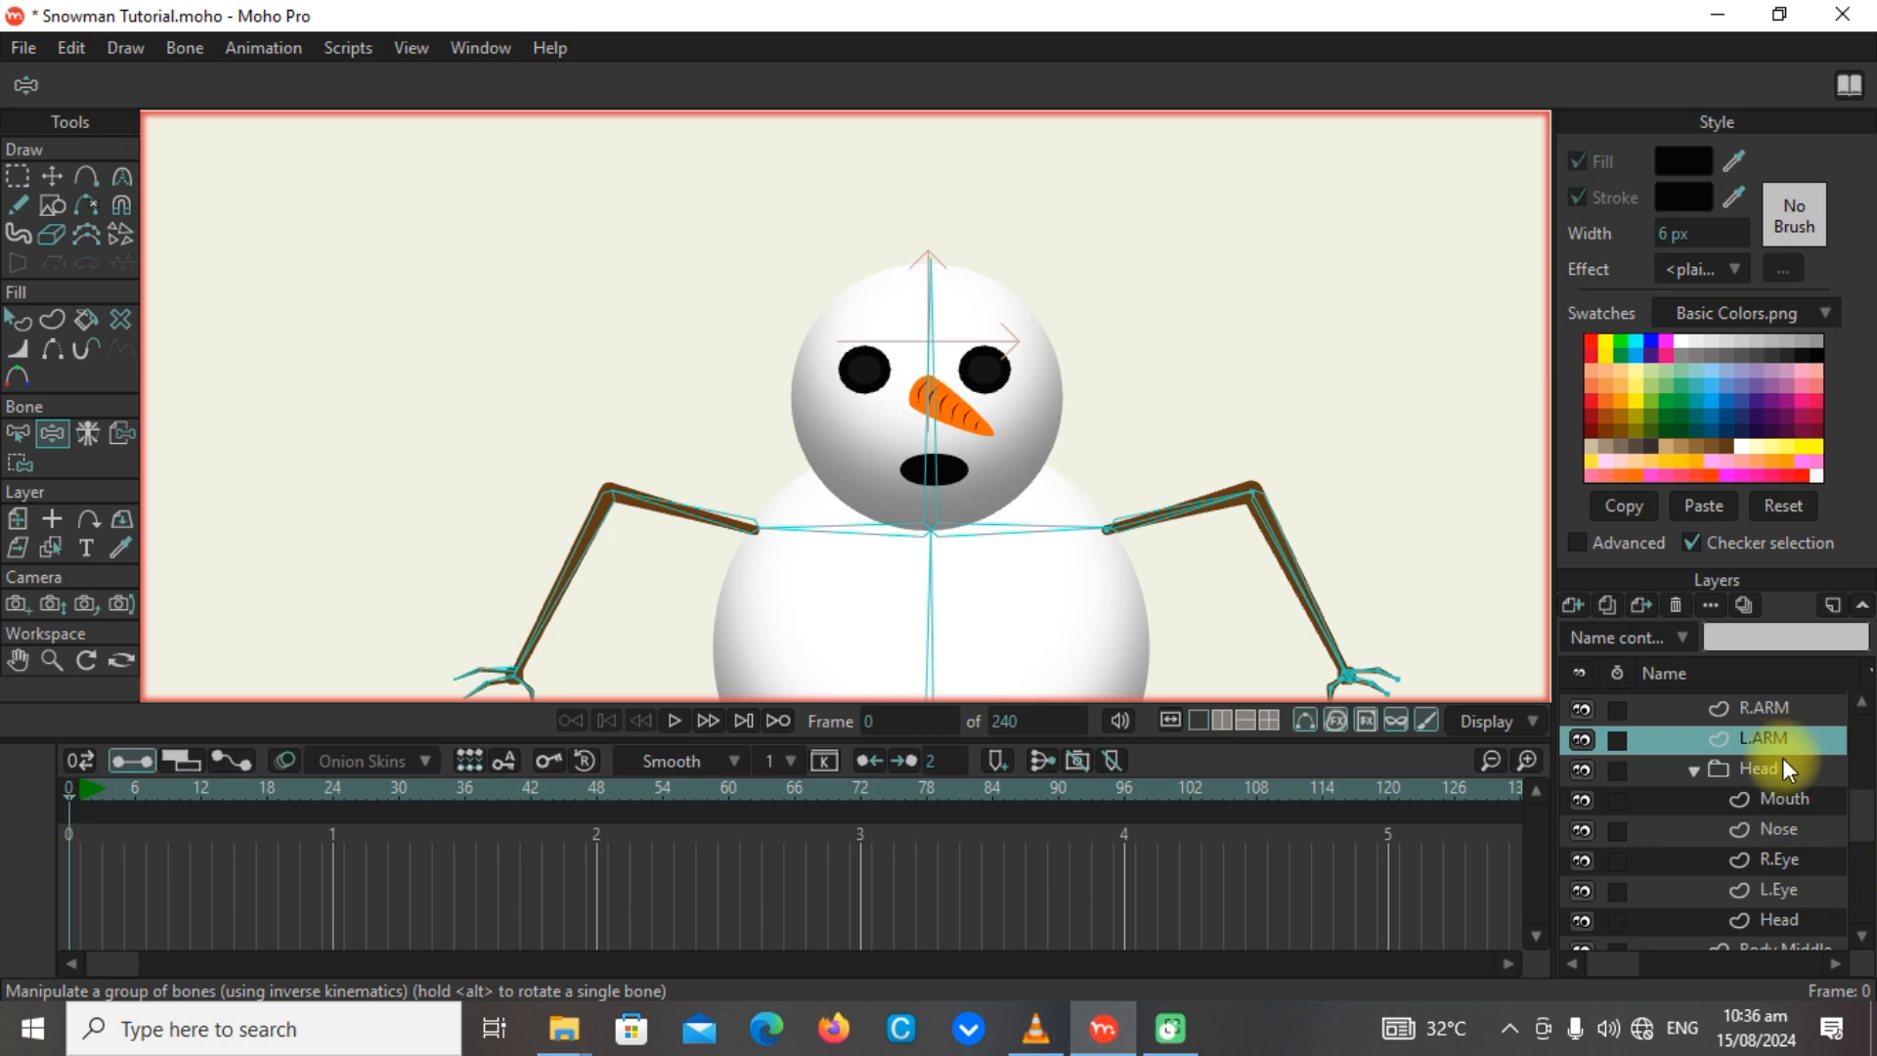
scroll(1783, 761, "up", 2)
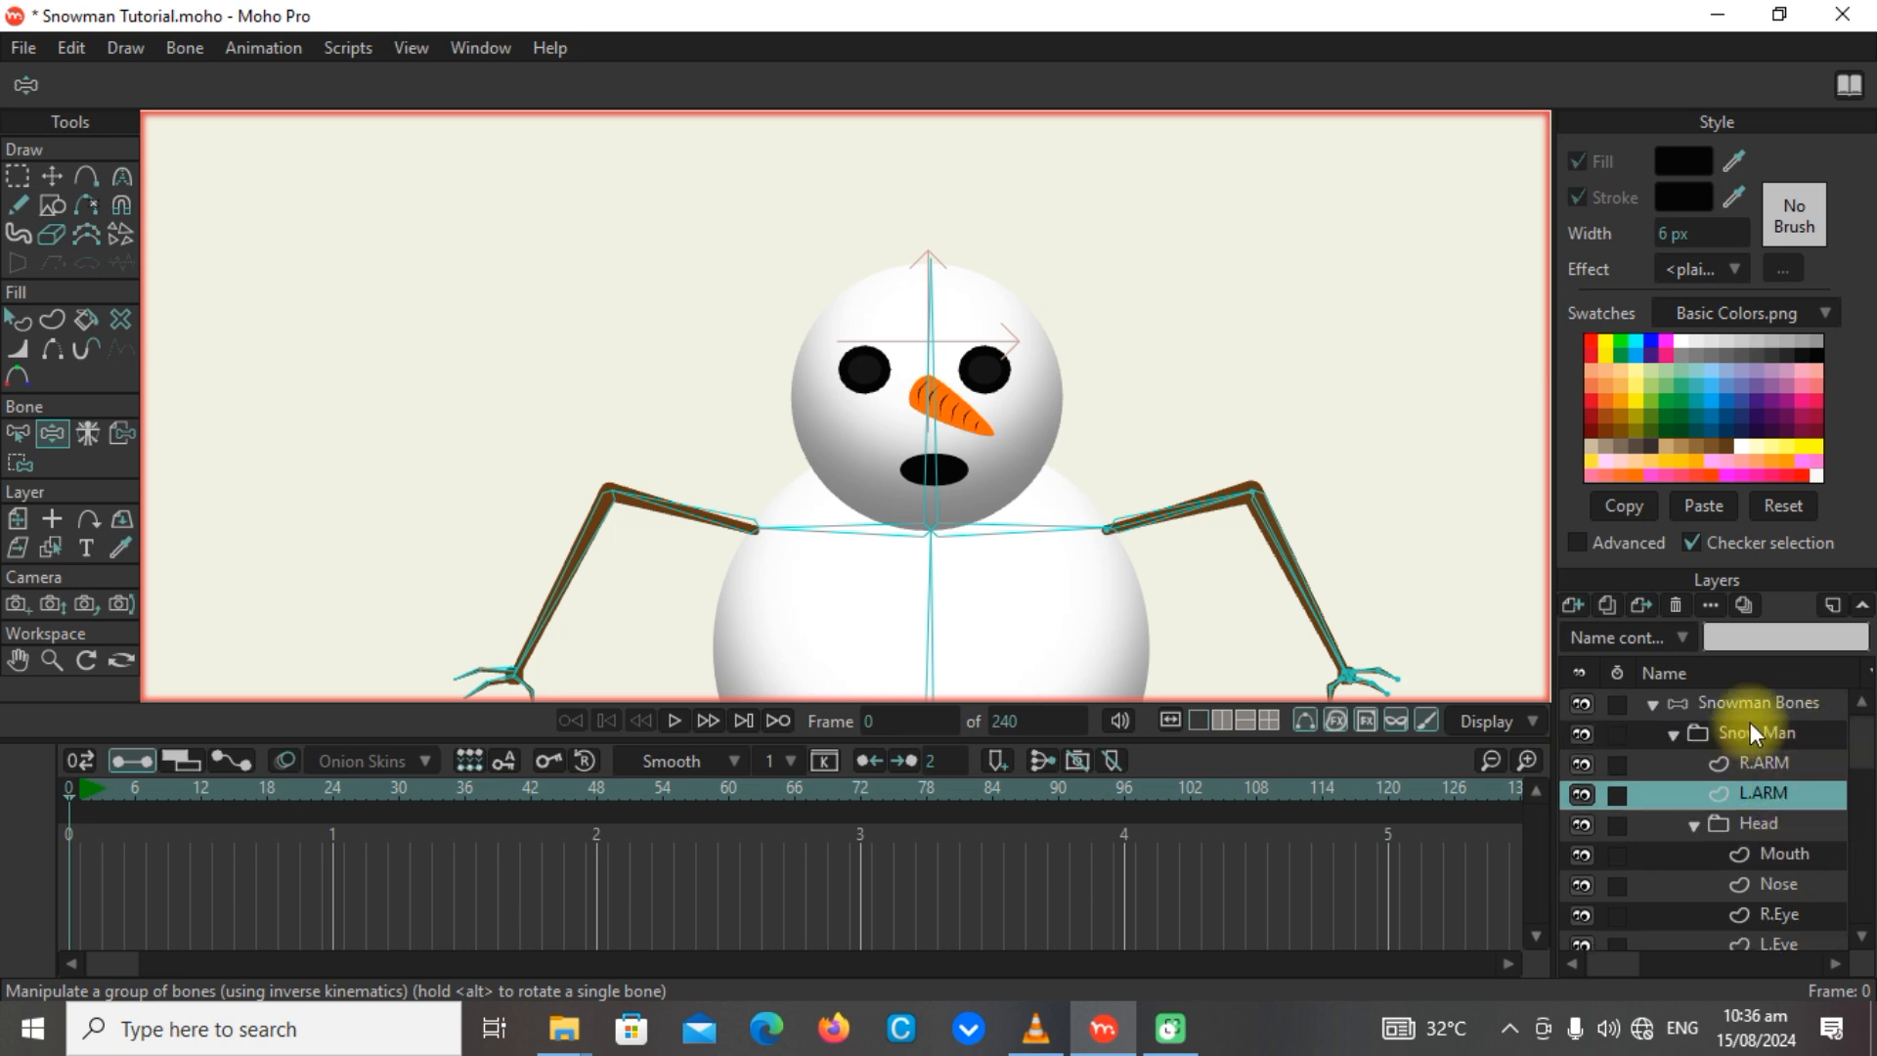
left_click(1758, 704)
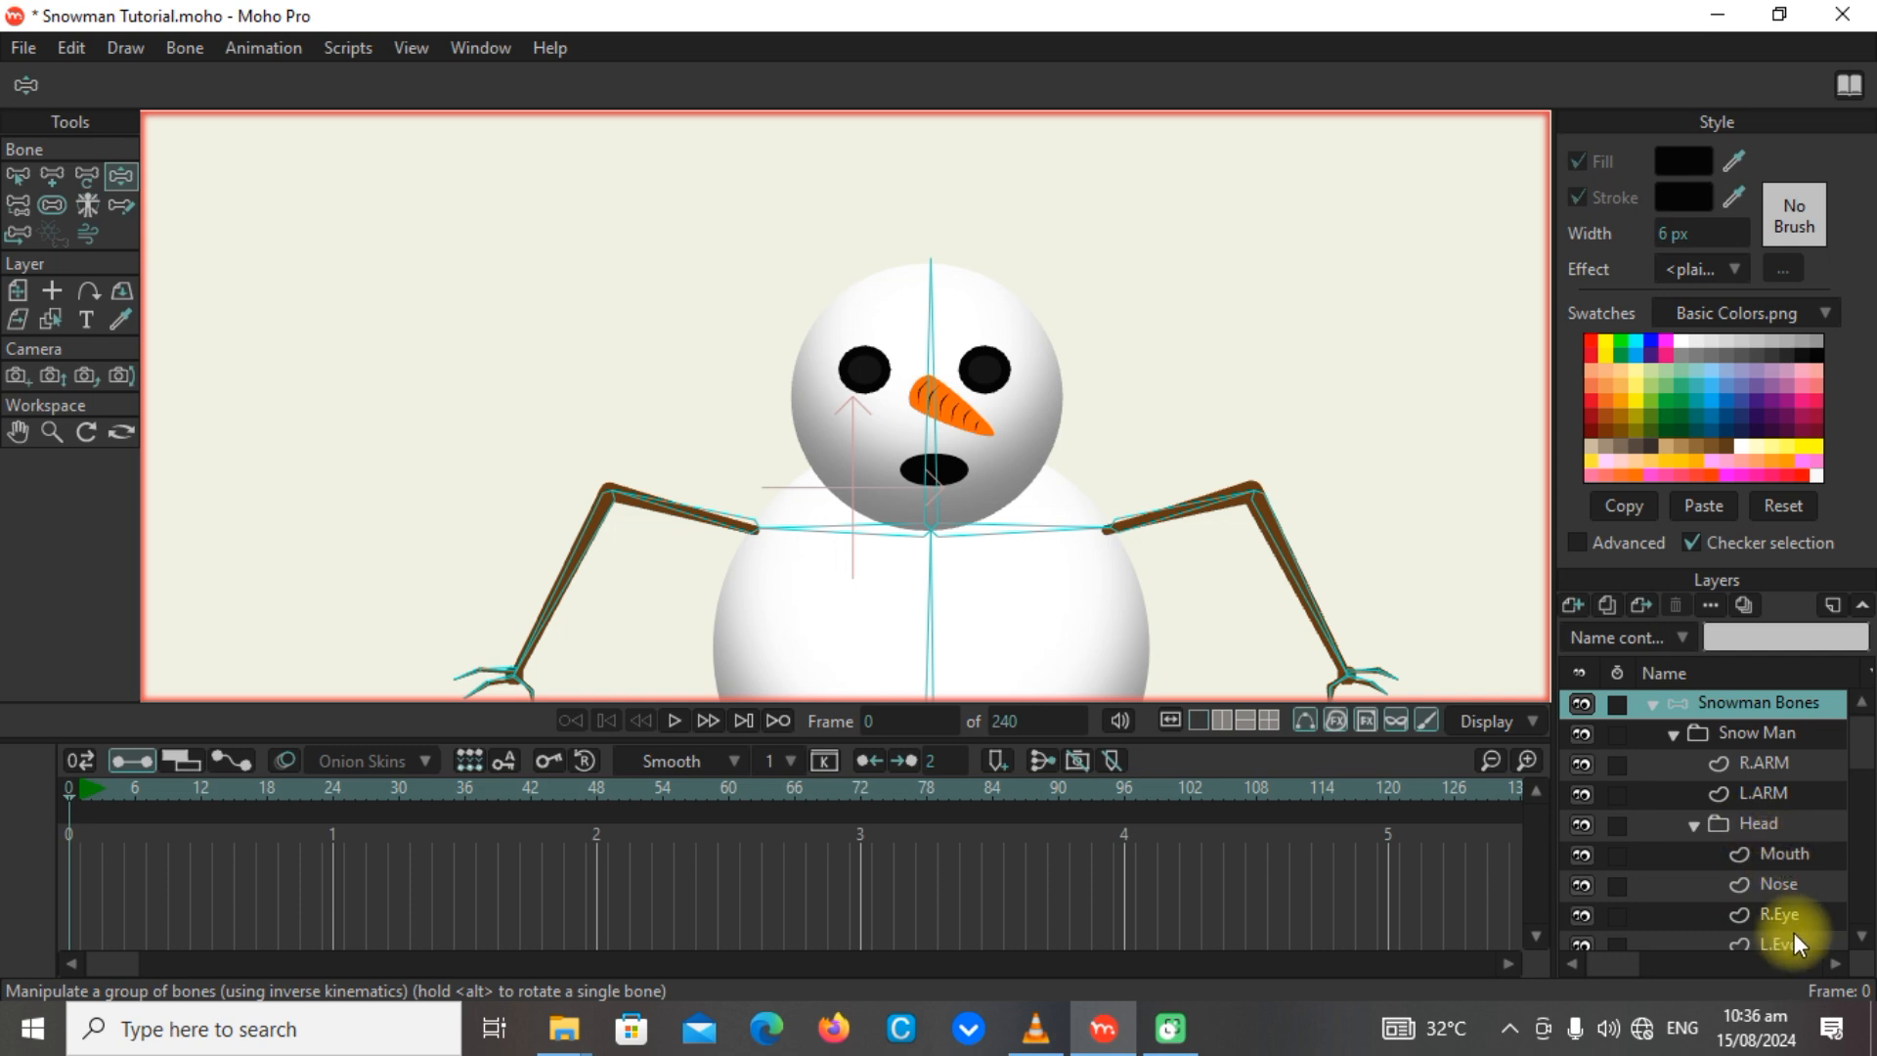
scroll(1793, 934, "down", 2)
left_click(1787, 886)
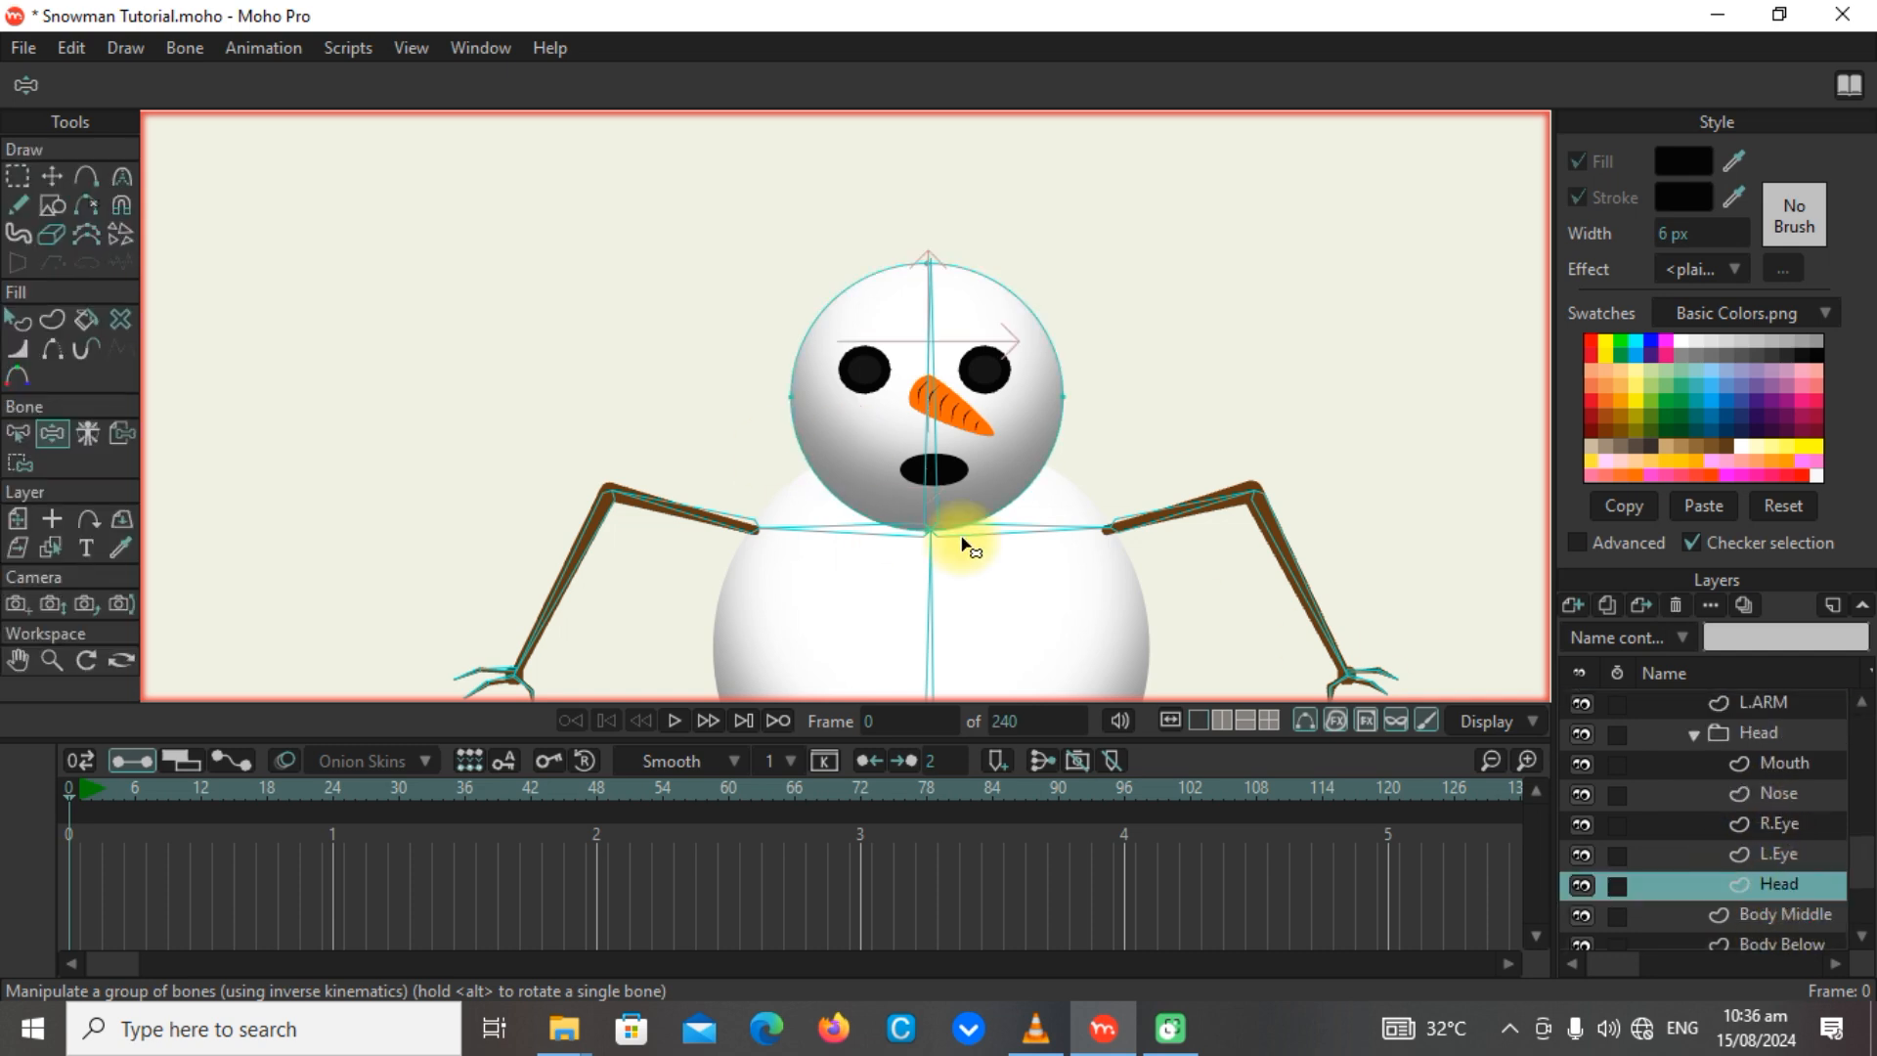
left_click(19, 462)
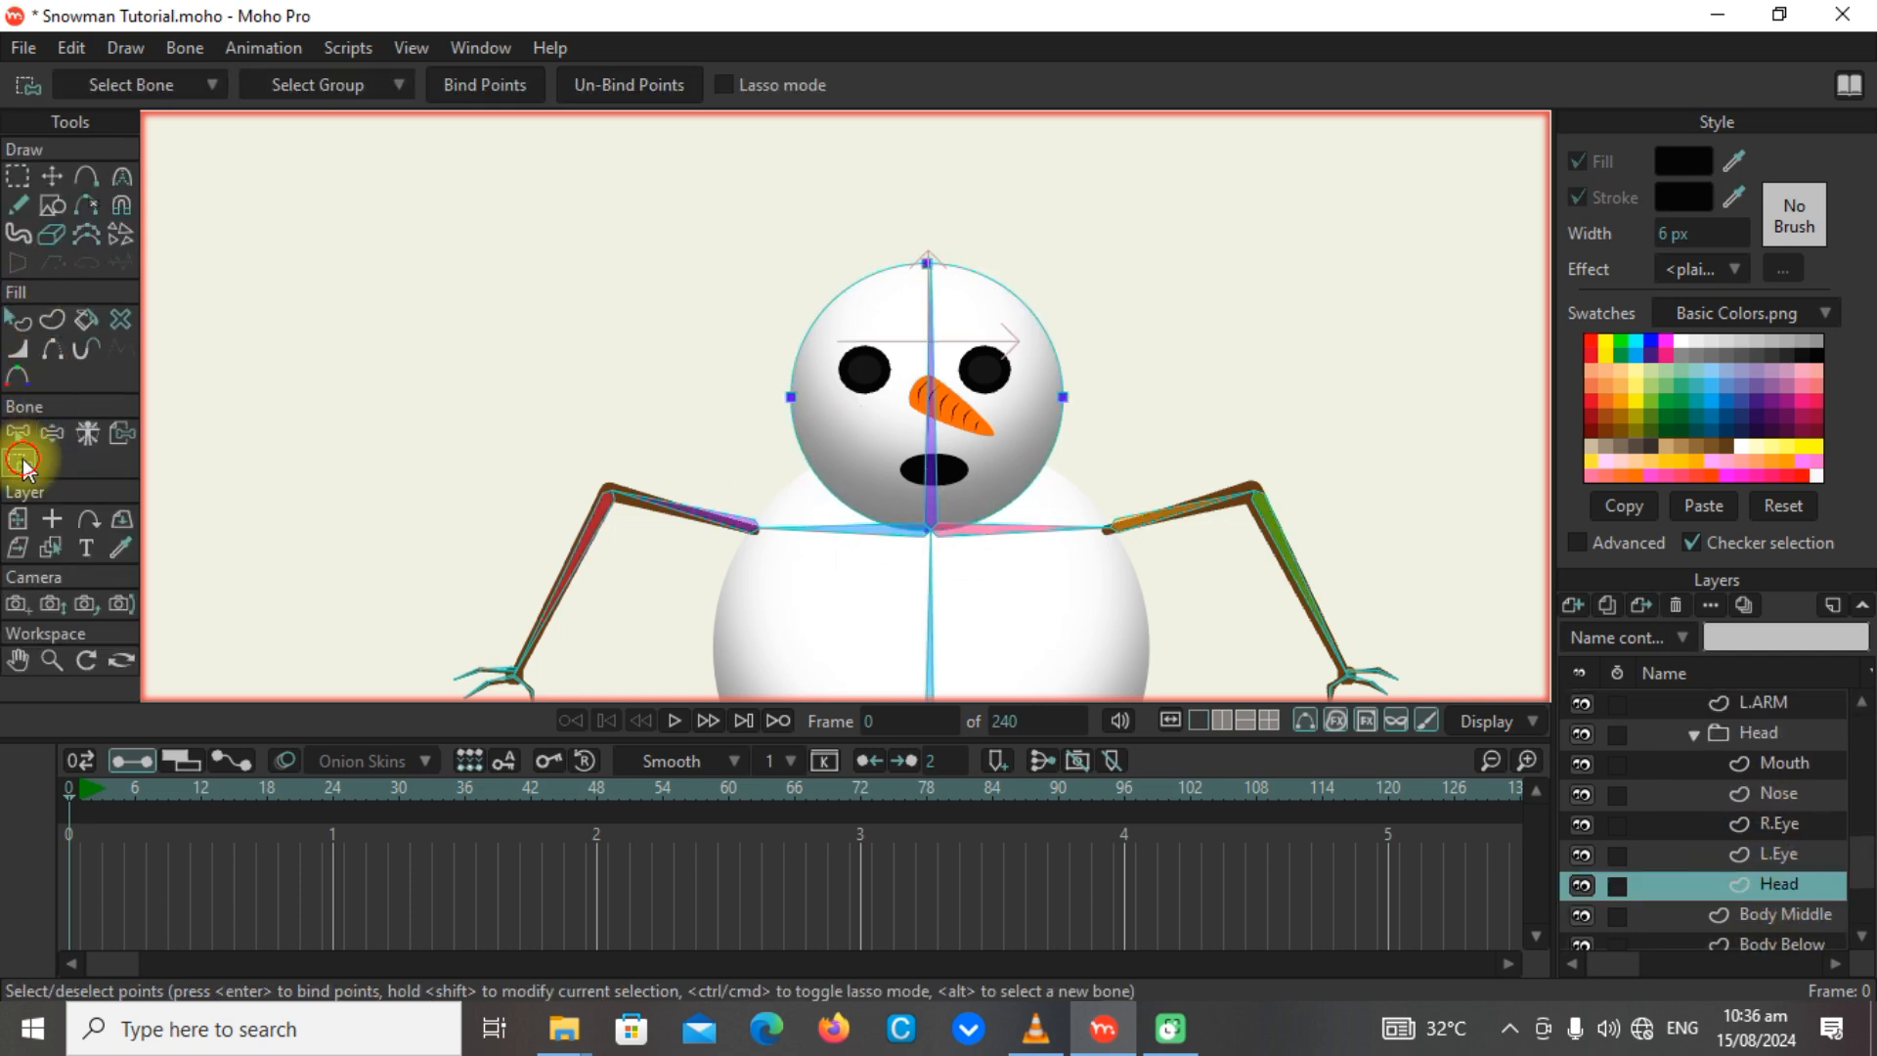
left_click(930, 440, "alt")
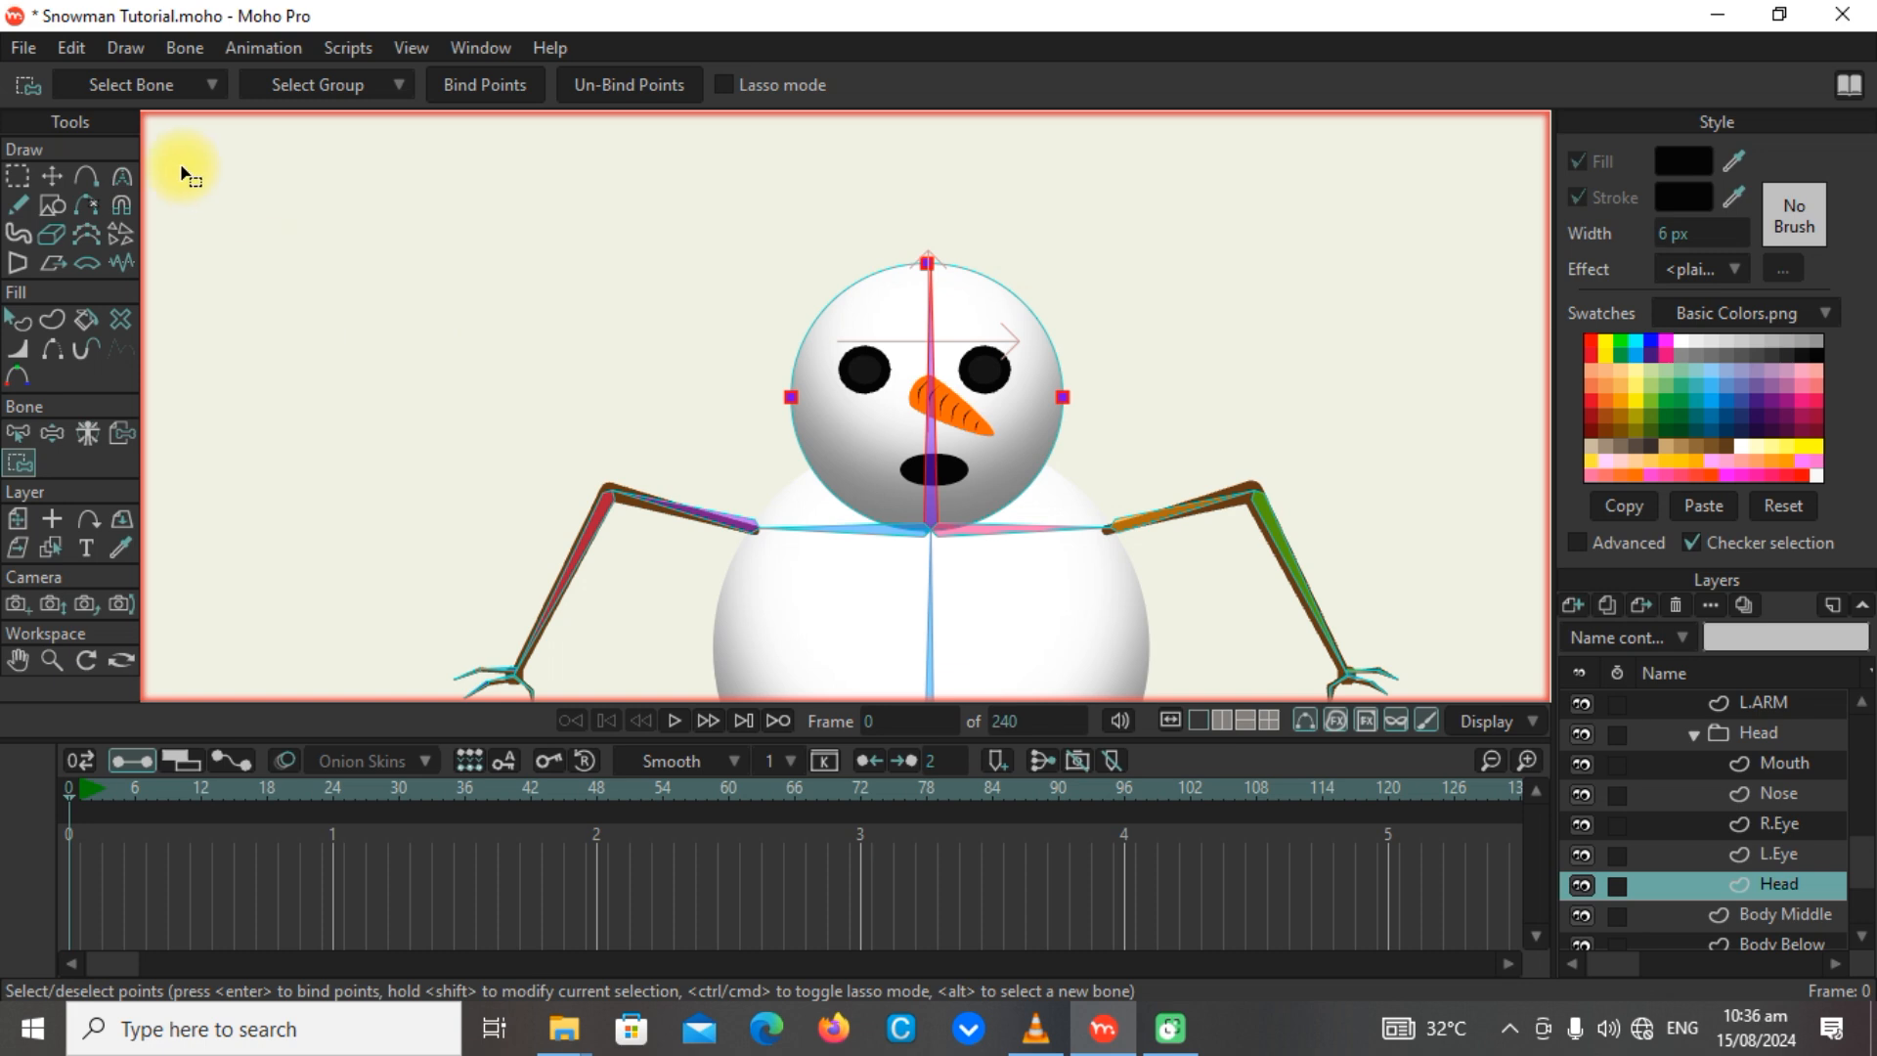
left_click(18, 177)
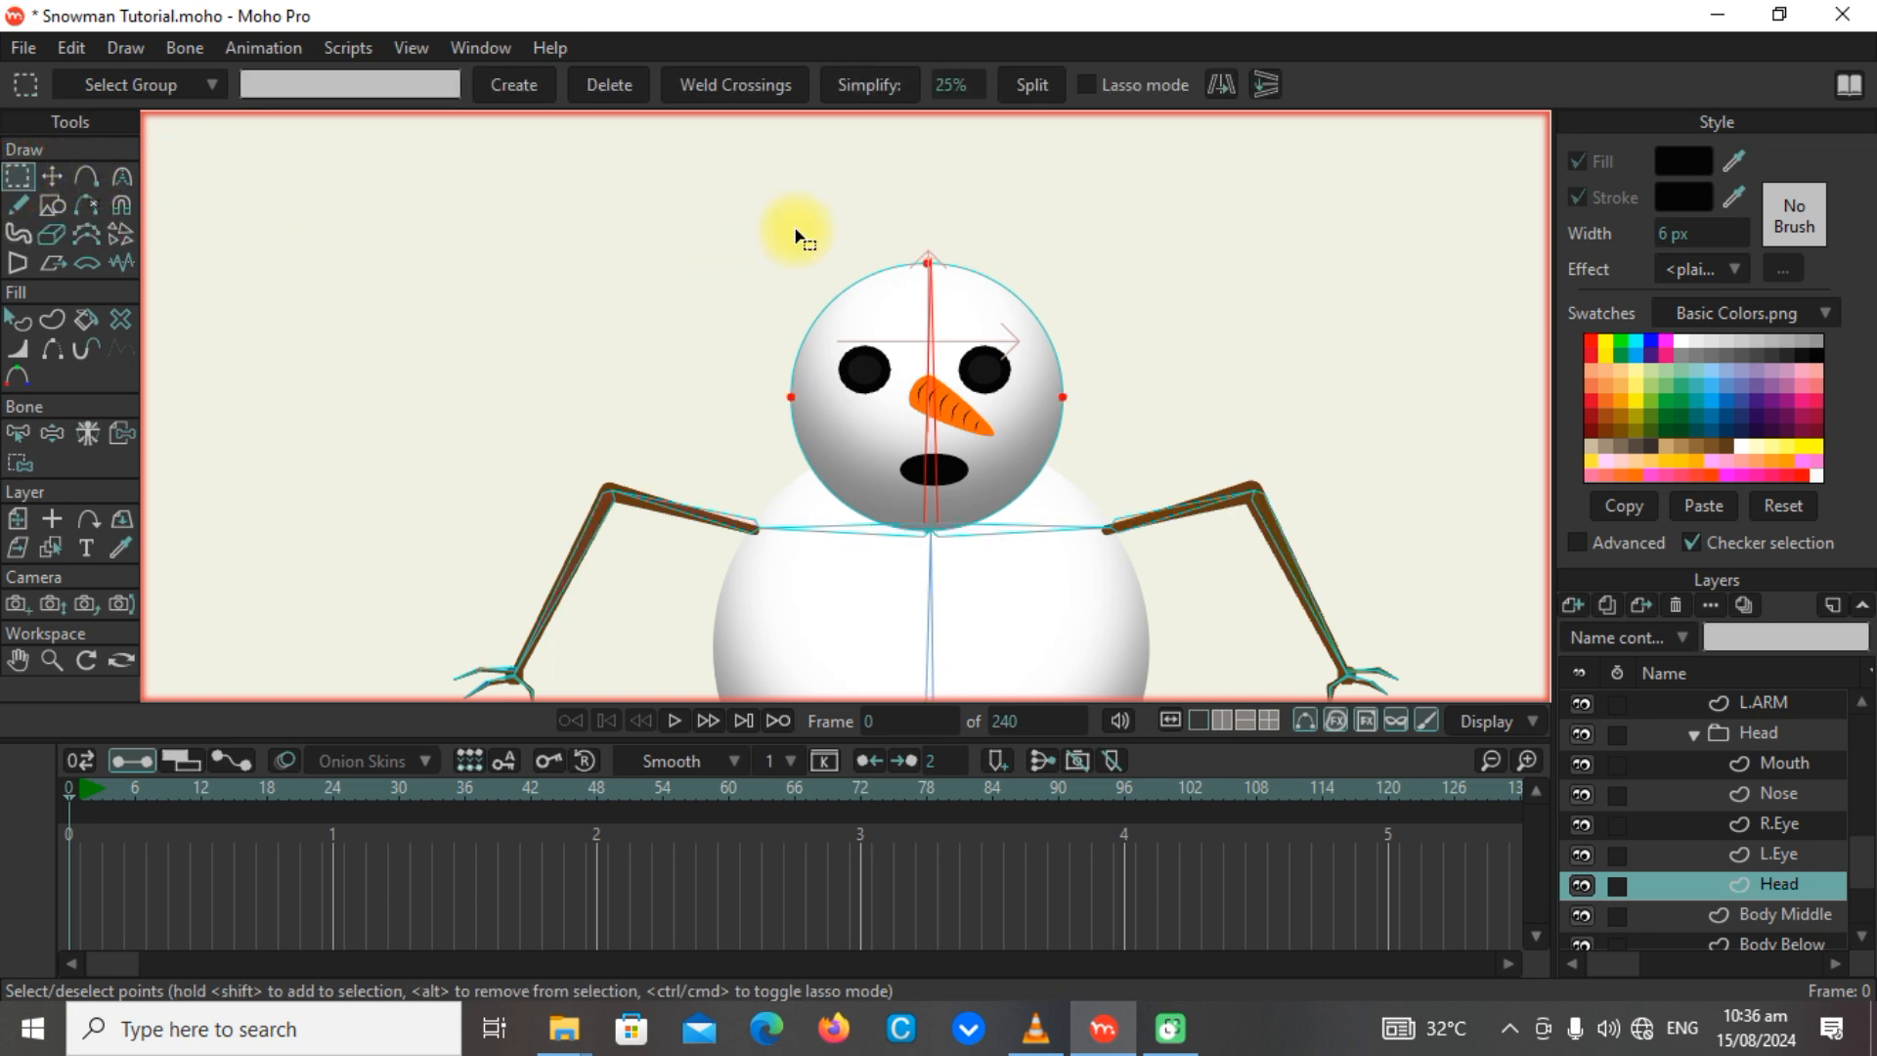
left_click_drag(743, 181, 1173, 545)
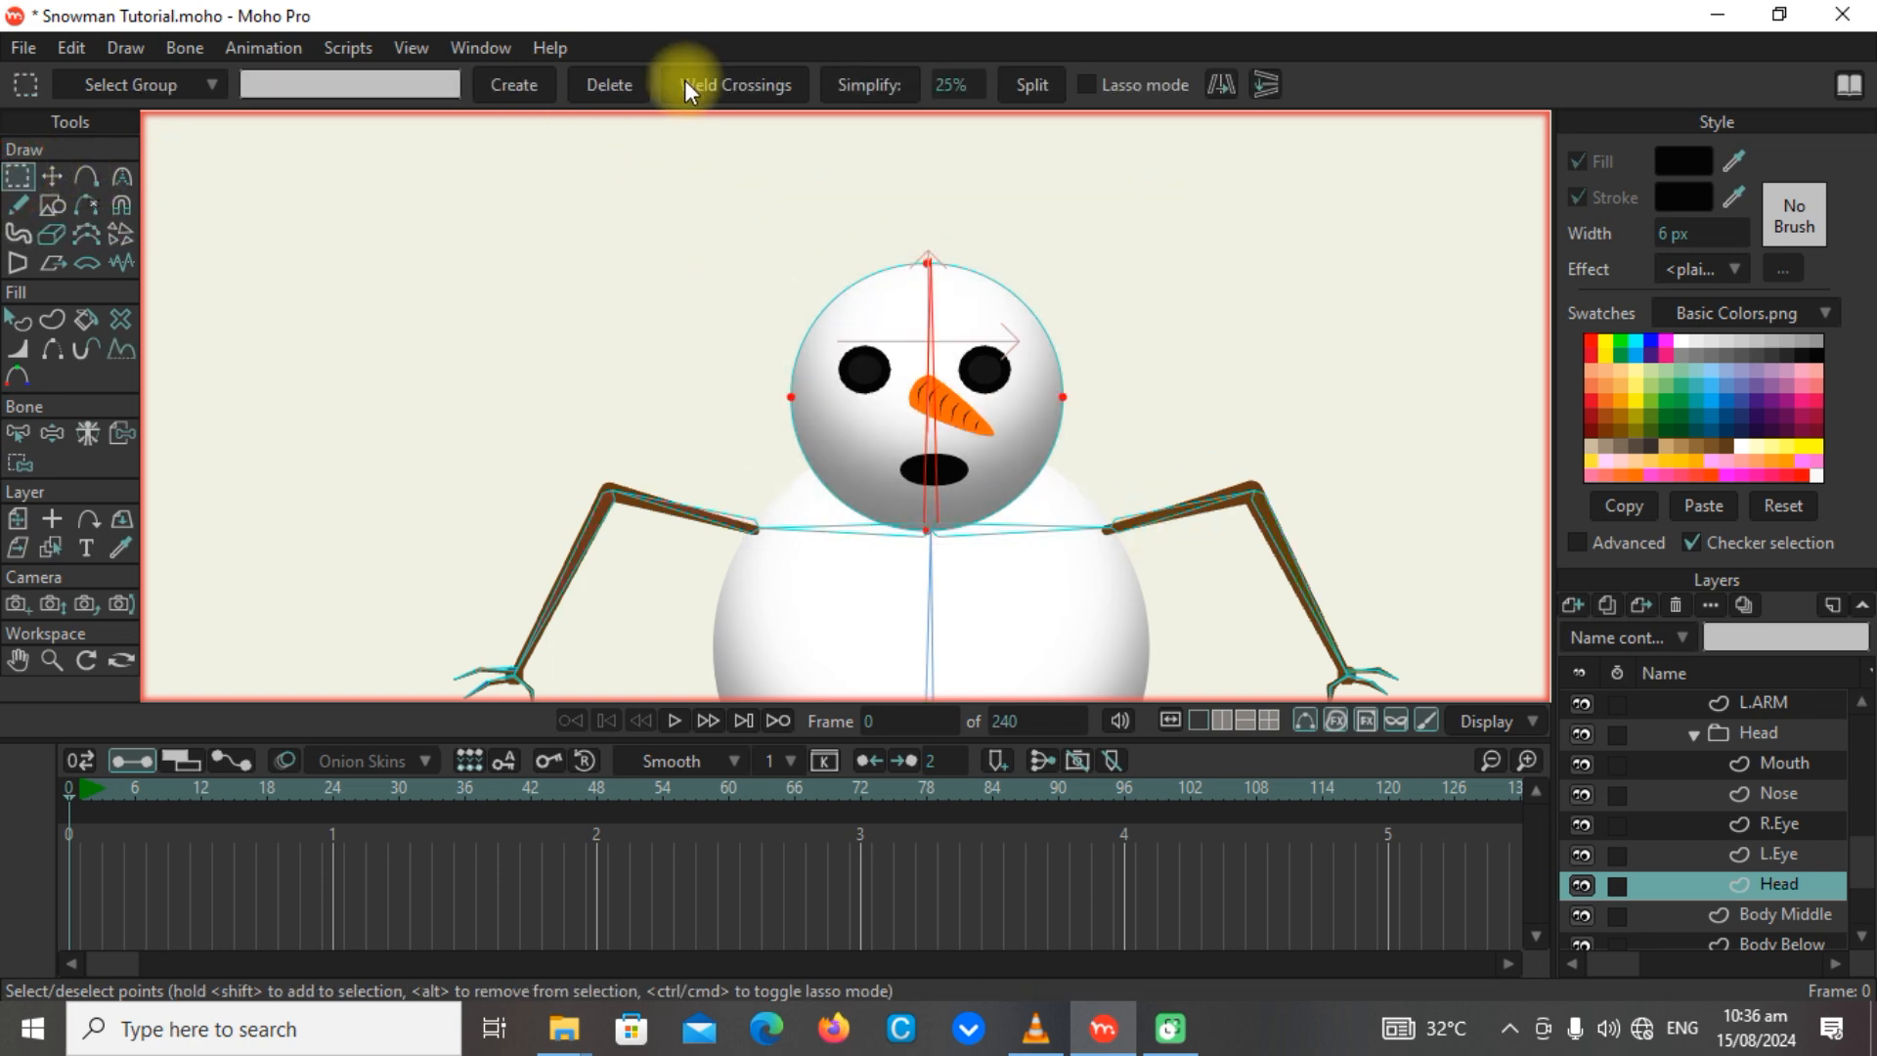
left_click(19, 464)
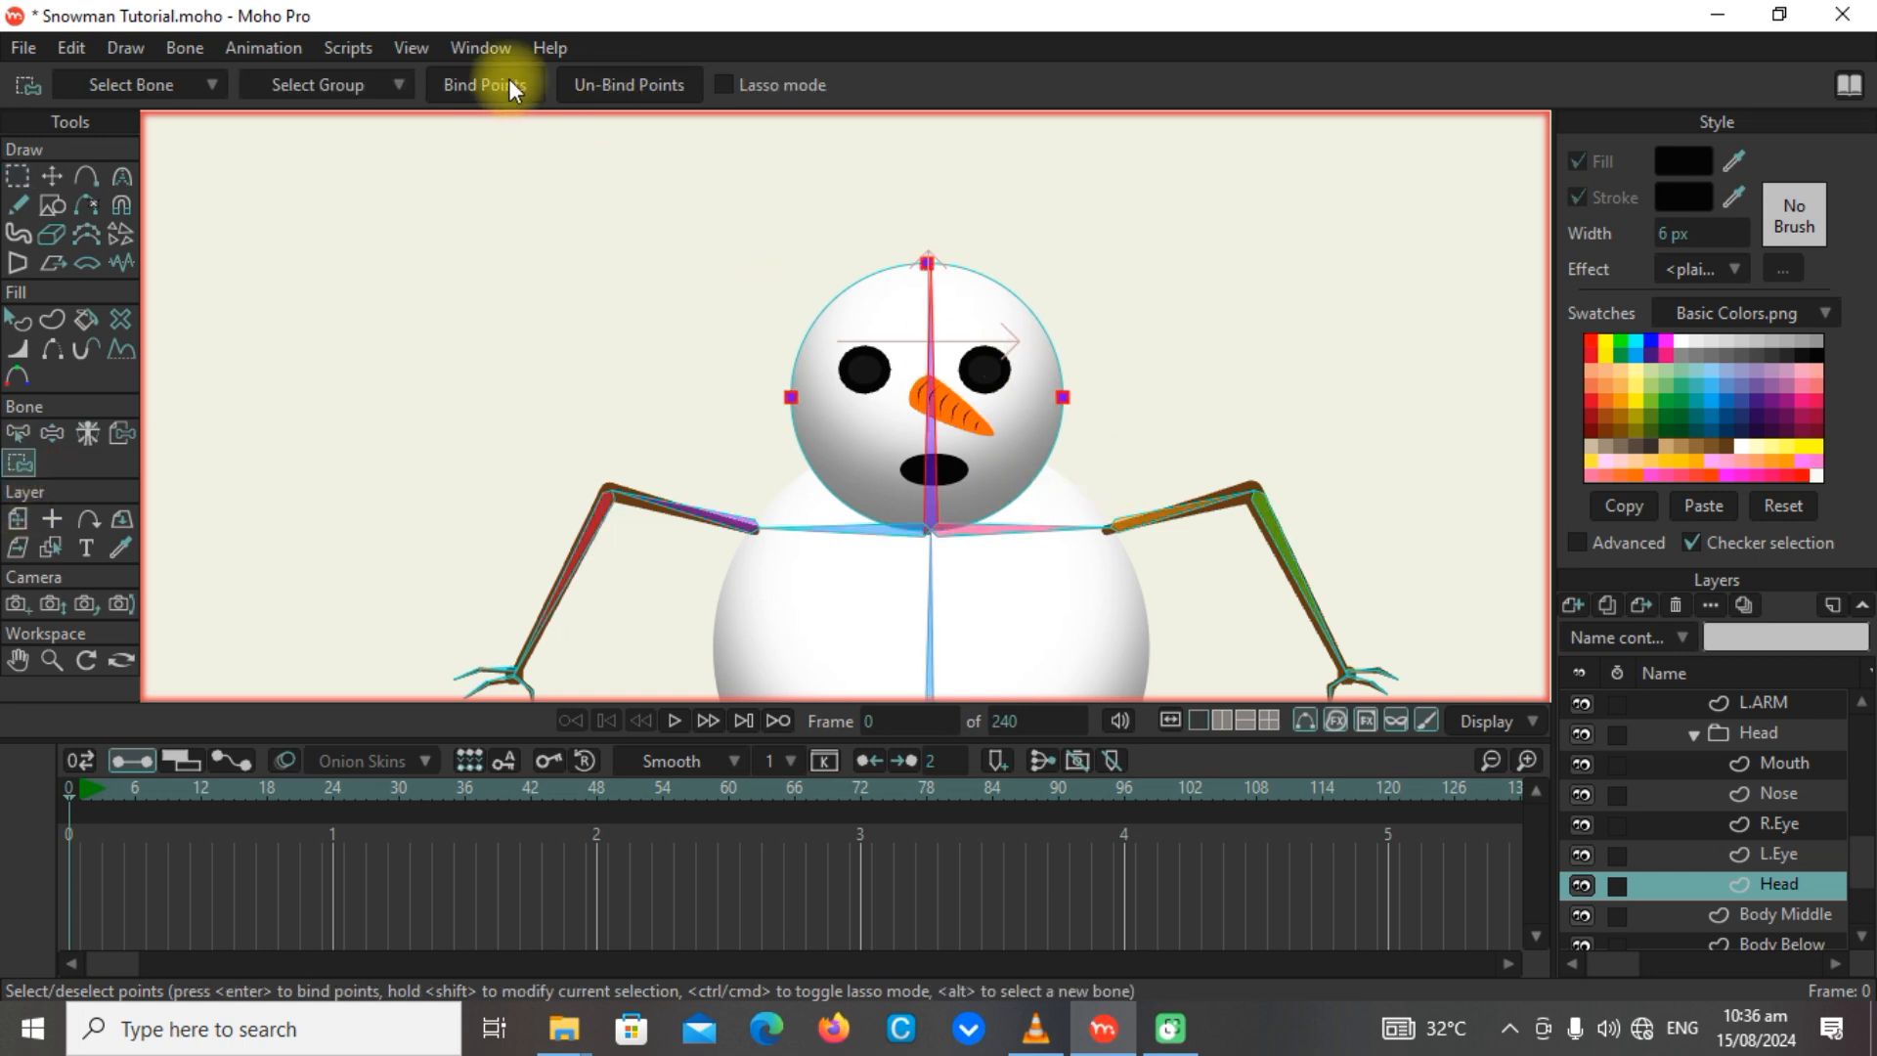
left_click(507, 82)
Test the head binding by manipulating the head bone and moving the root bone, and restore the rest pose.
left_click(48, 436)
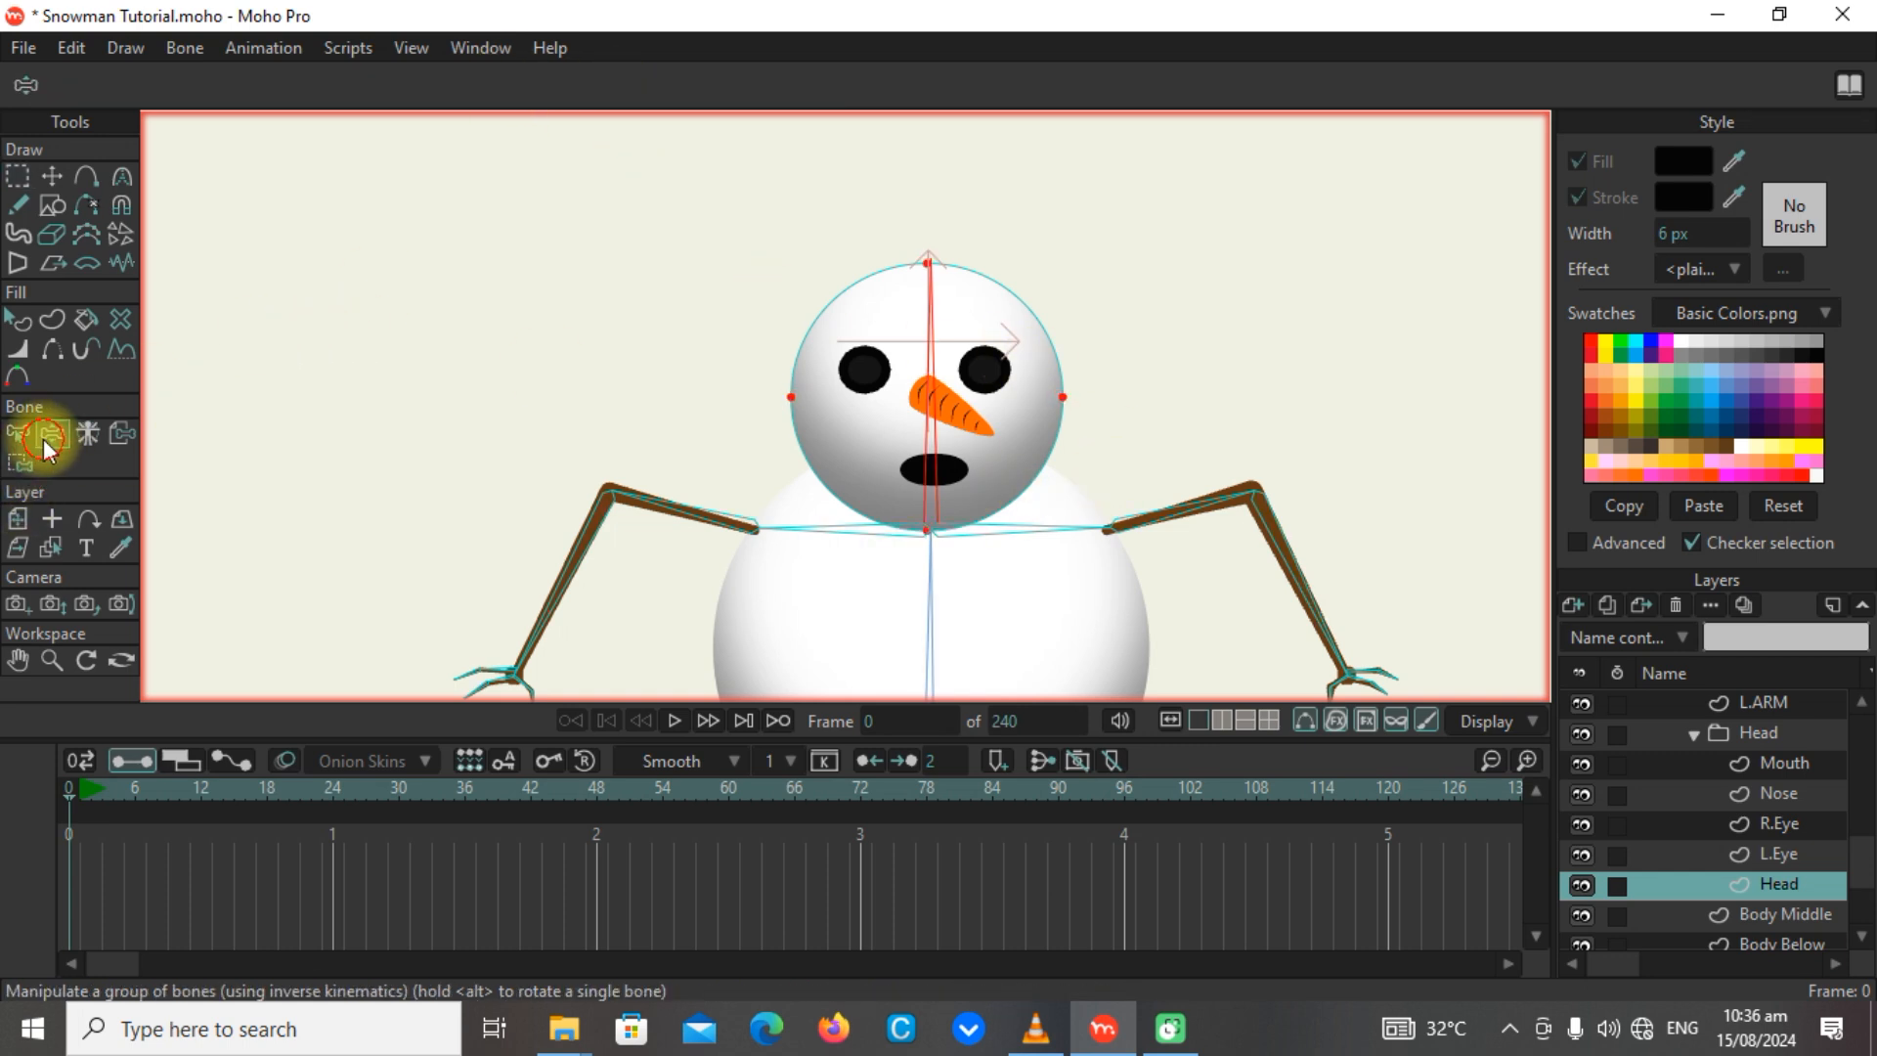
left_click_drag(942, 368, 922, 209)
scroll(1027, 201, "down", 5)
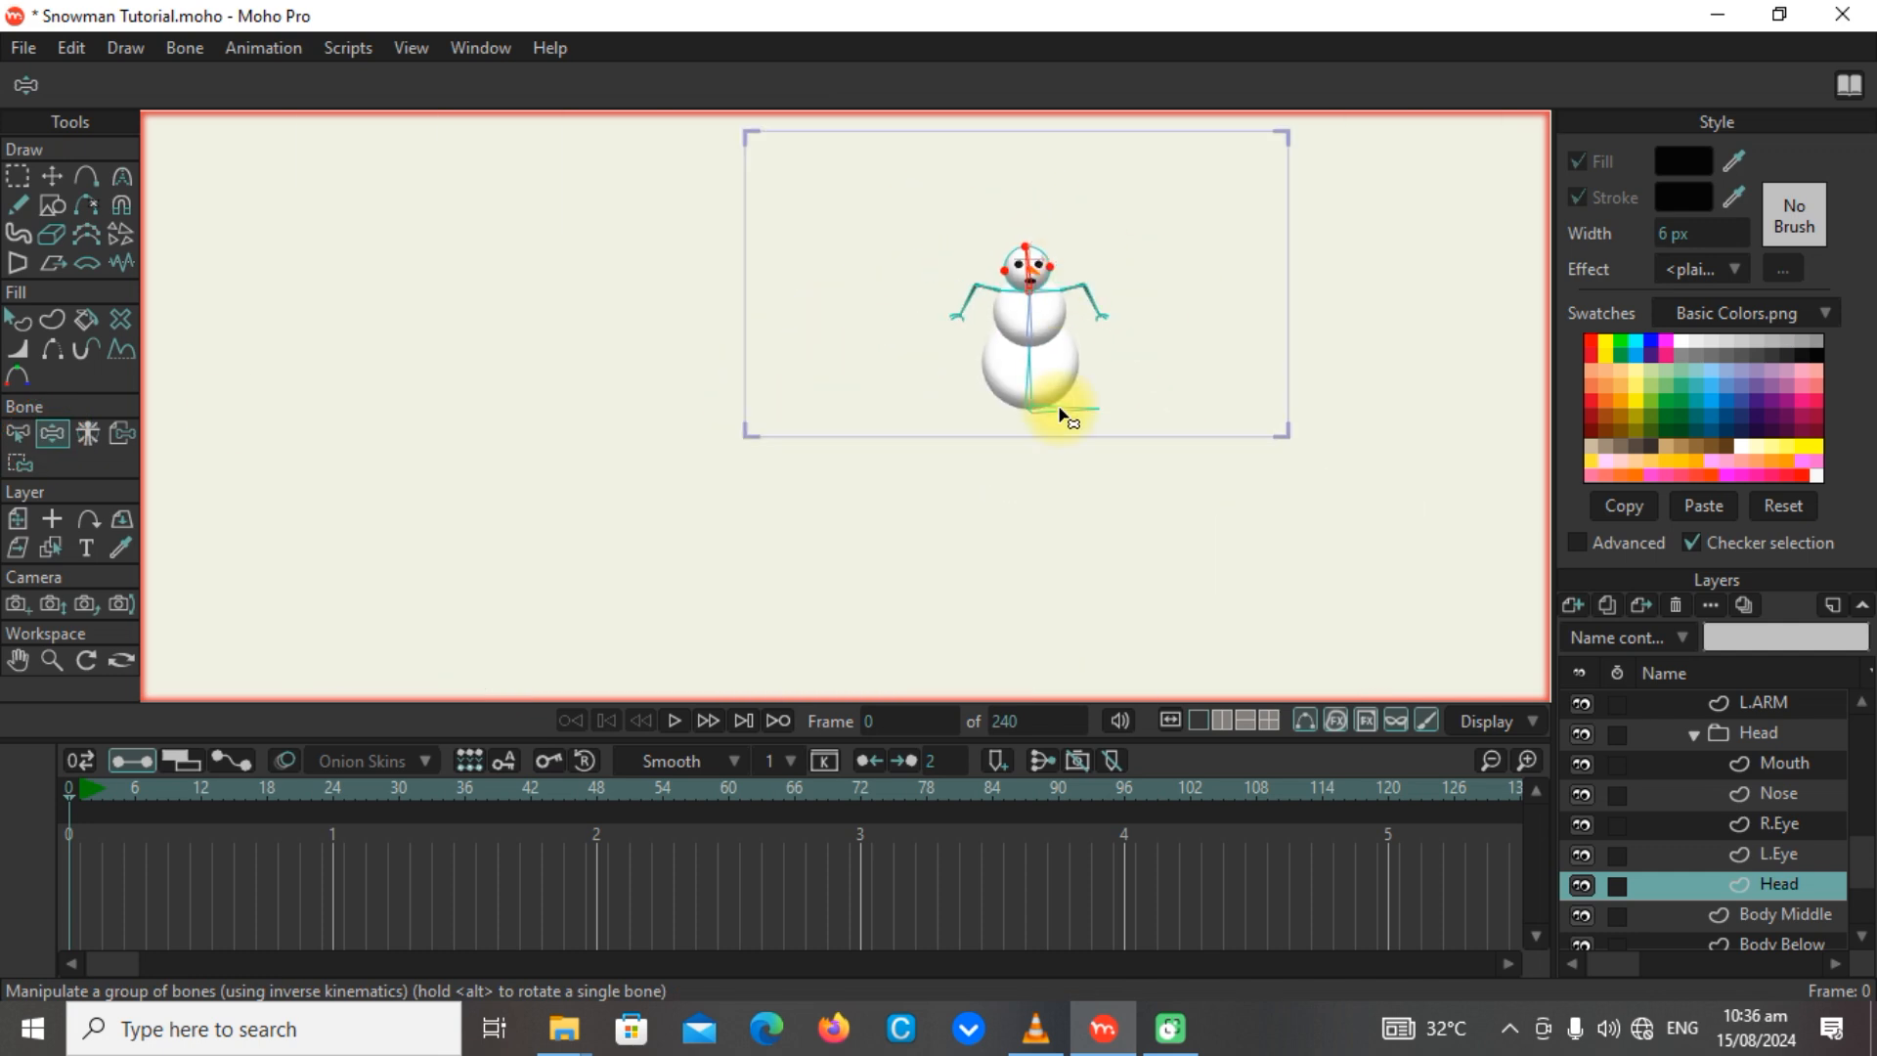
mouse_move(1060, 413)
left_mouse_down()
mouse_move(984, 385)
mouse_move(1081, 372)
mouse_move(1075, 411)
left_mouse_up()
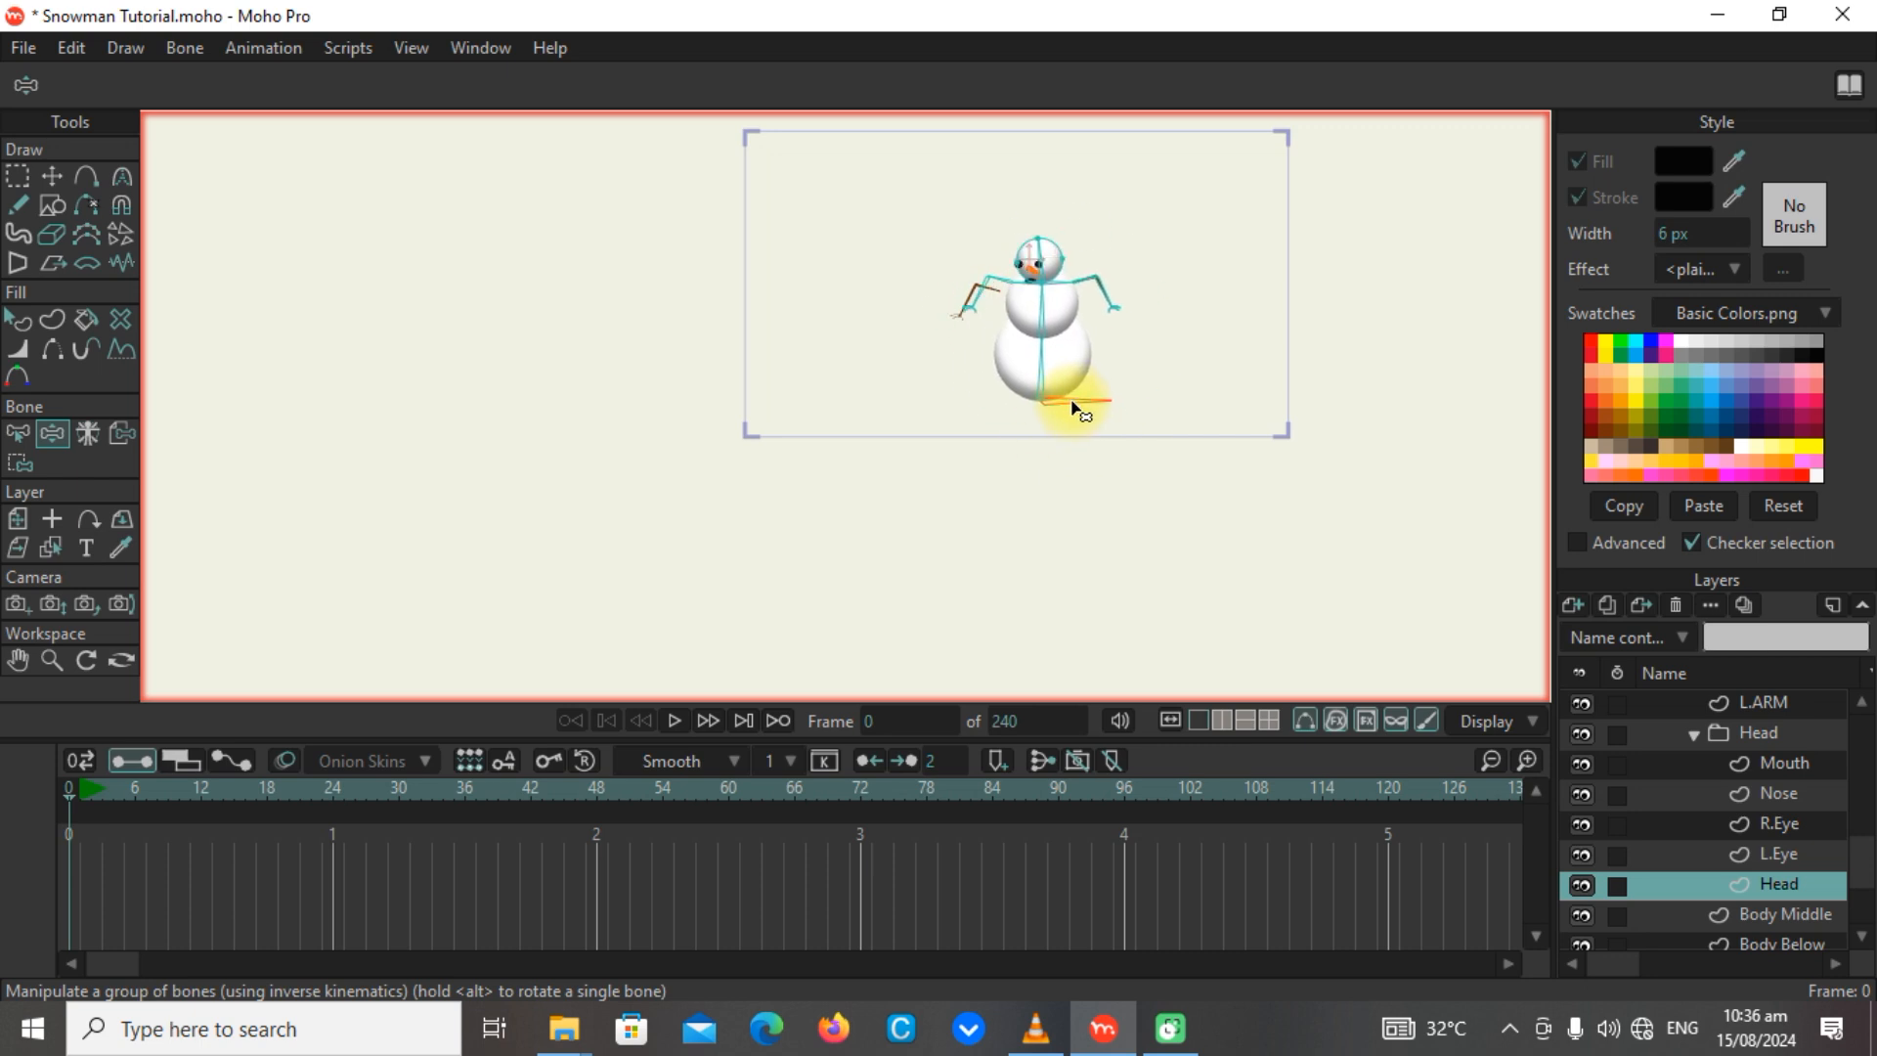
scroll(1075, 411, "up", 6)
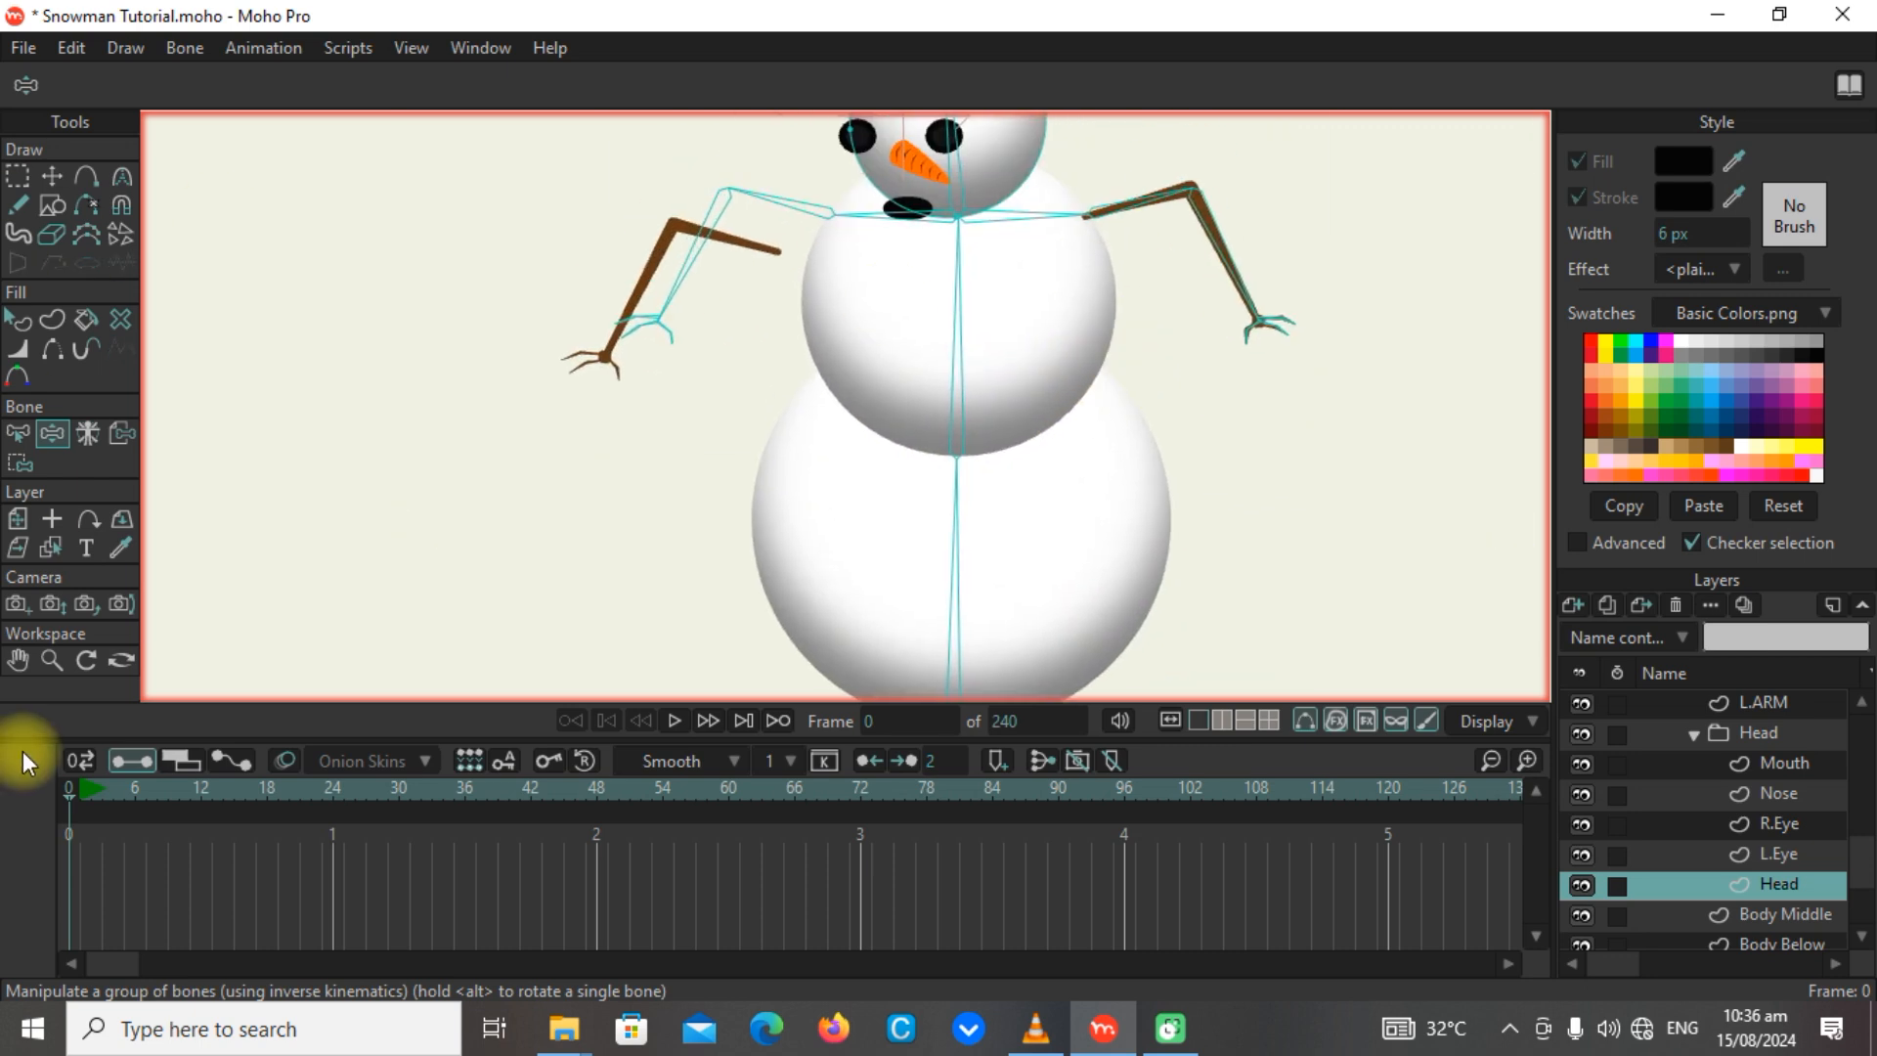
left_click(73, 790)
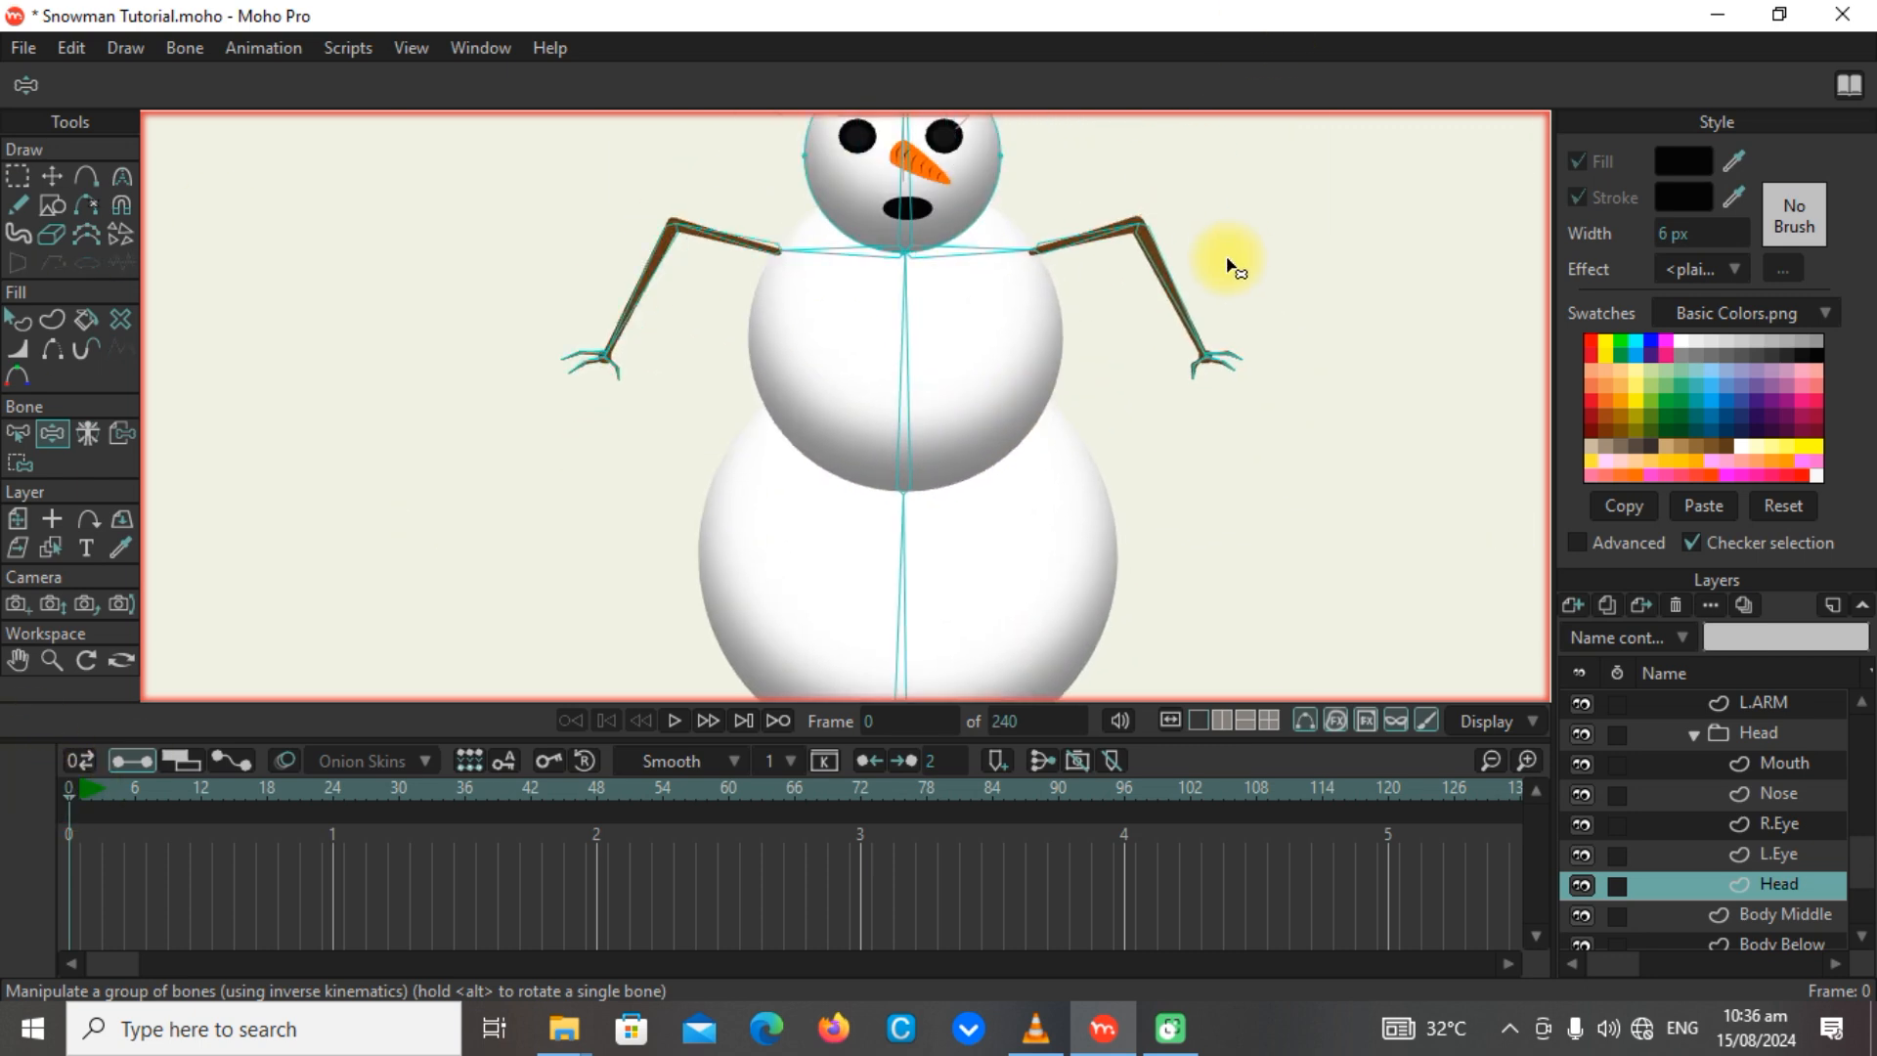
Examine the snowman's face, neck joint and shoulder bones up close, and the overall rig from farther out.
left_click_drag(1227, 258, 1224, 410)
scroll(863, 278, "up", 4)
scroll(862, 284, "up", 3)
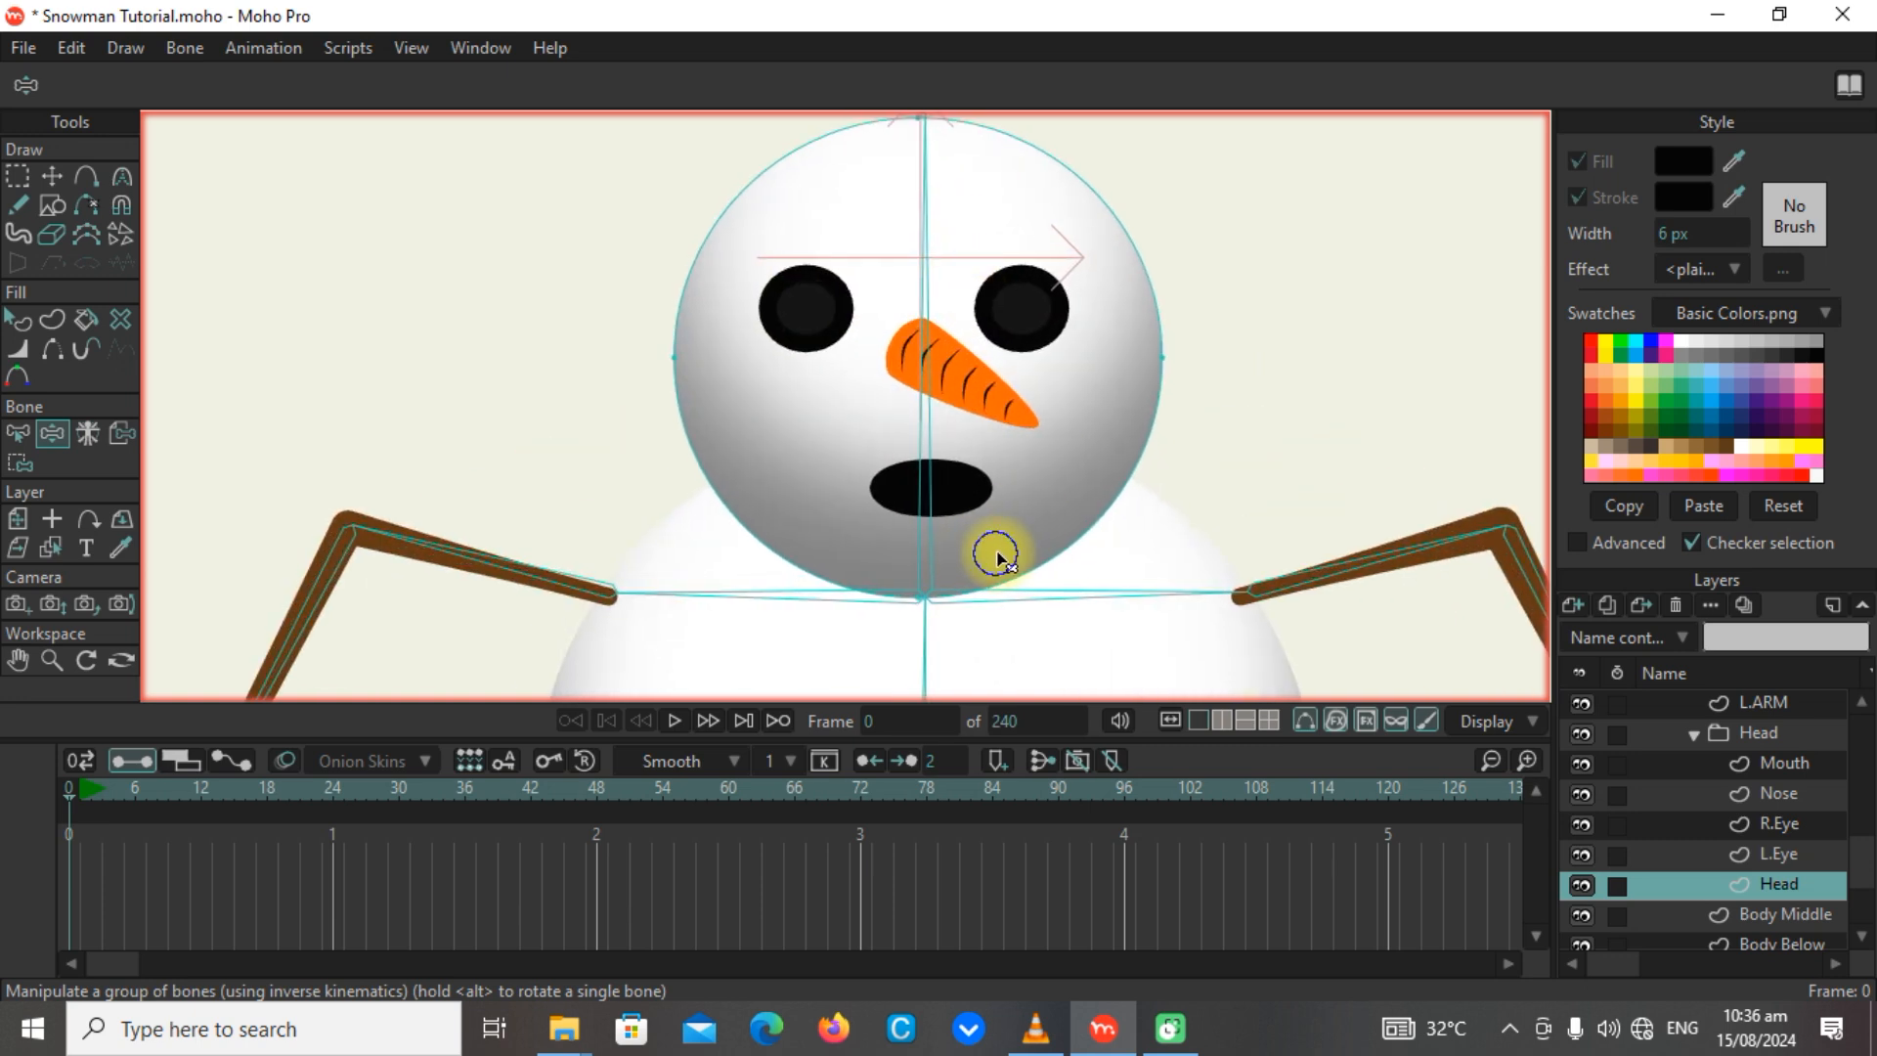
scroll(956, 503, "up", 2)
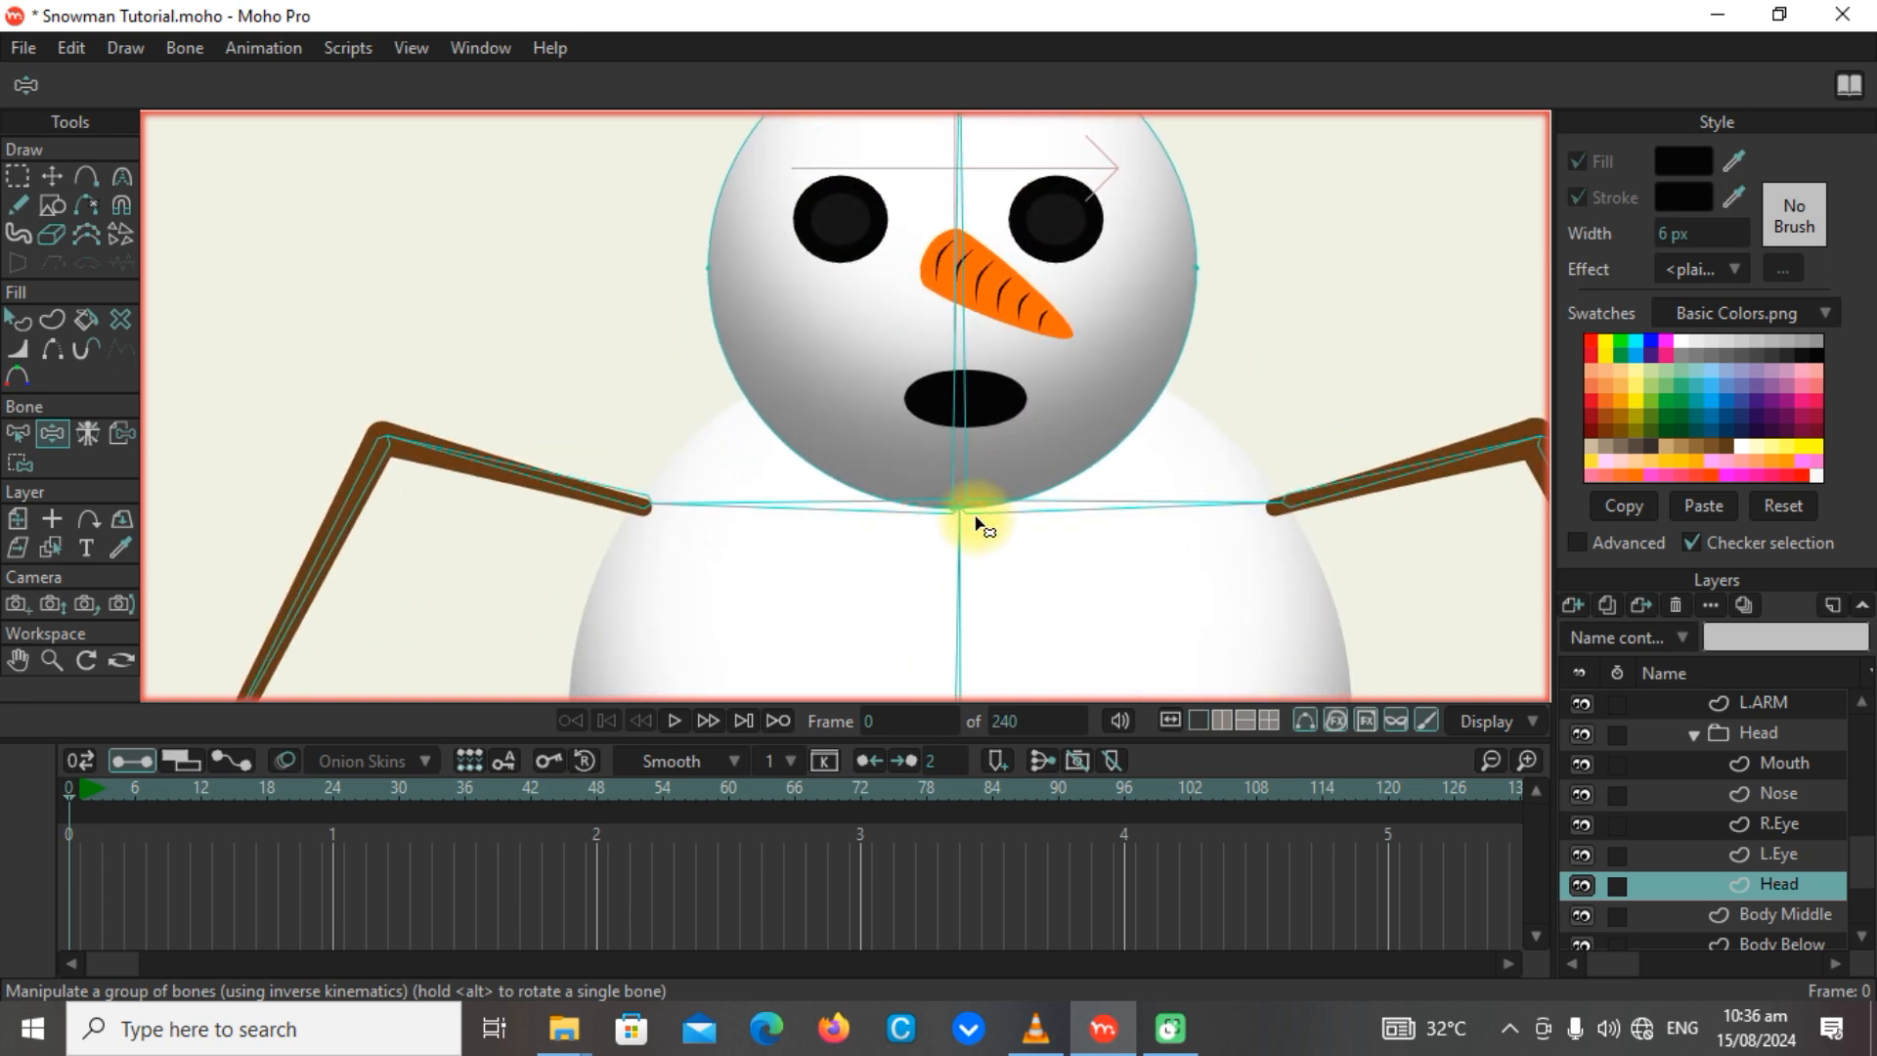
scroll(1075, 396, "down", 2)
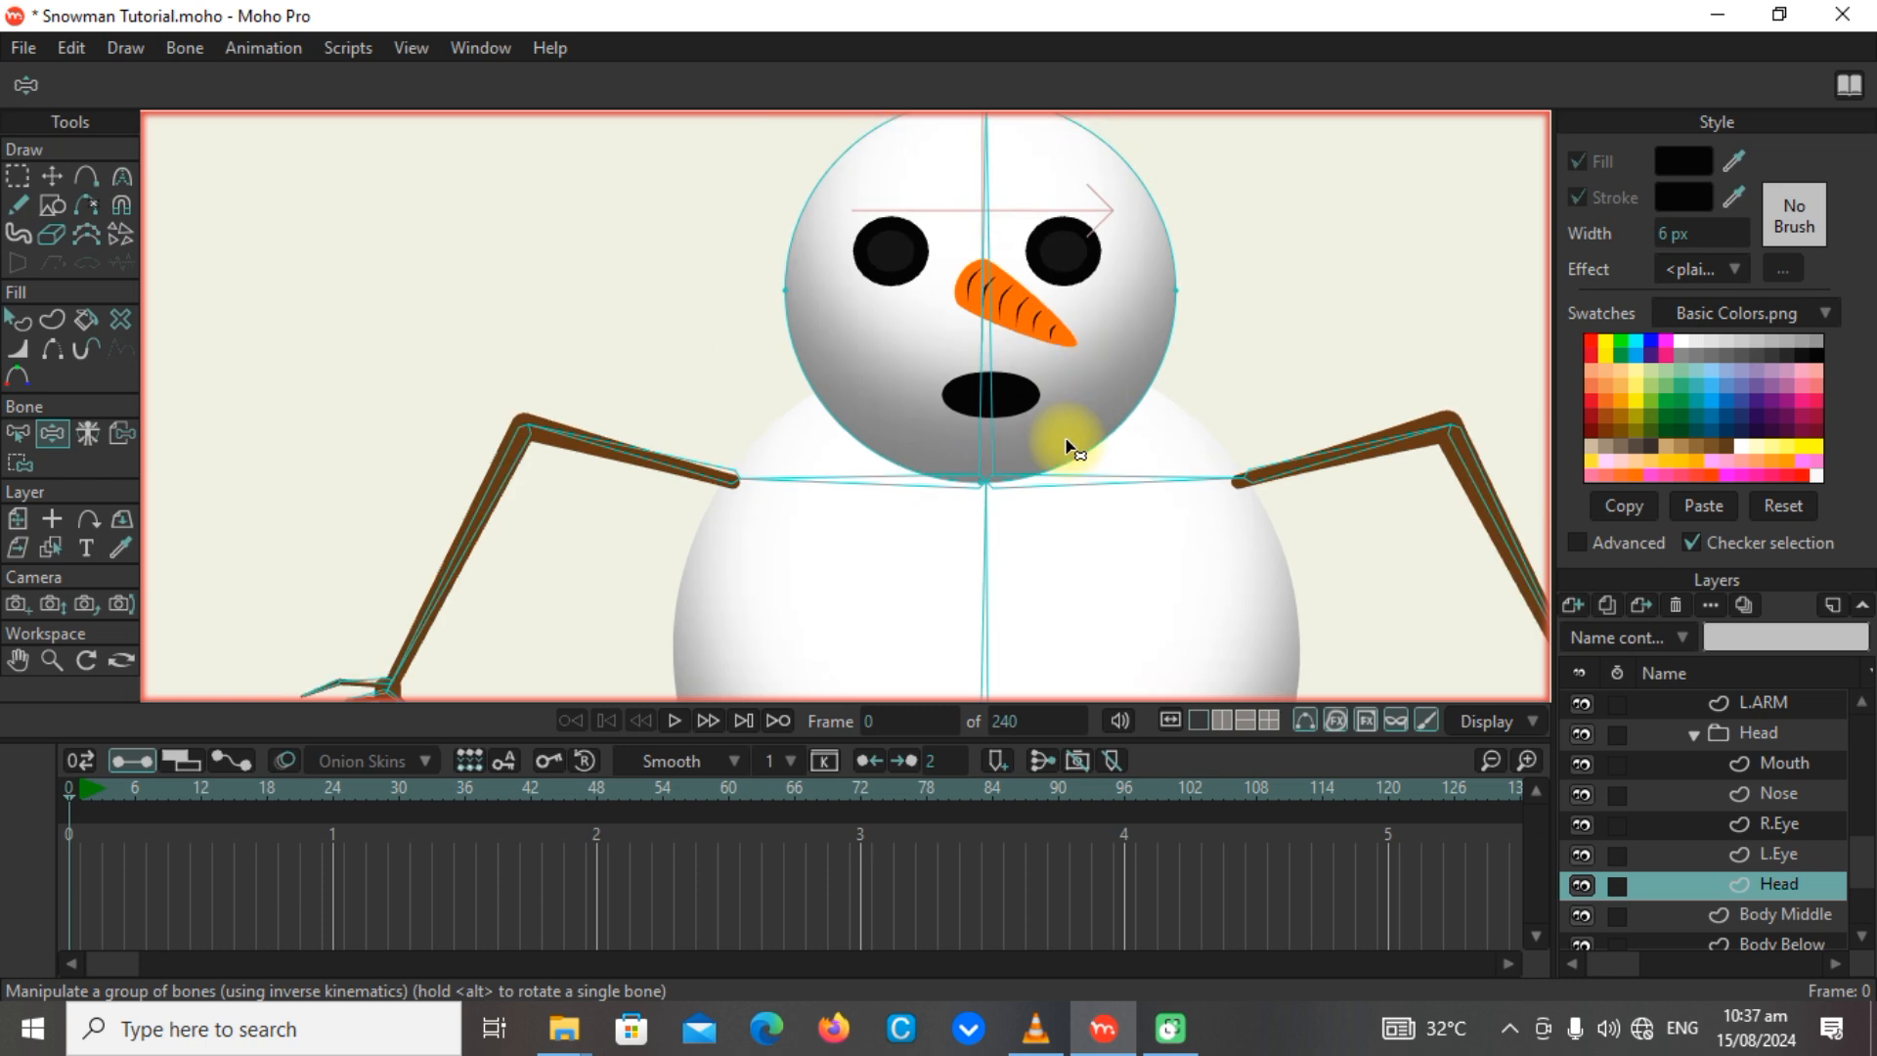
scroll(1194, 367, "down", 2)
scroll(918, 407, "down", 2)
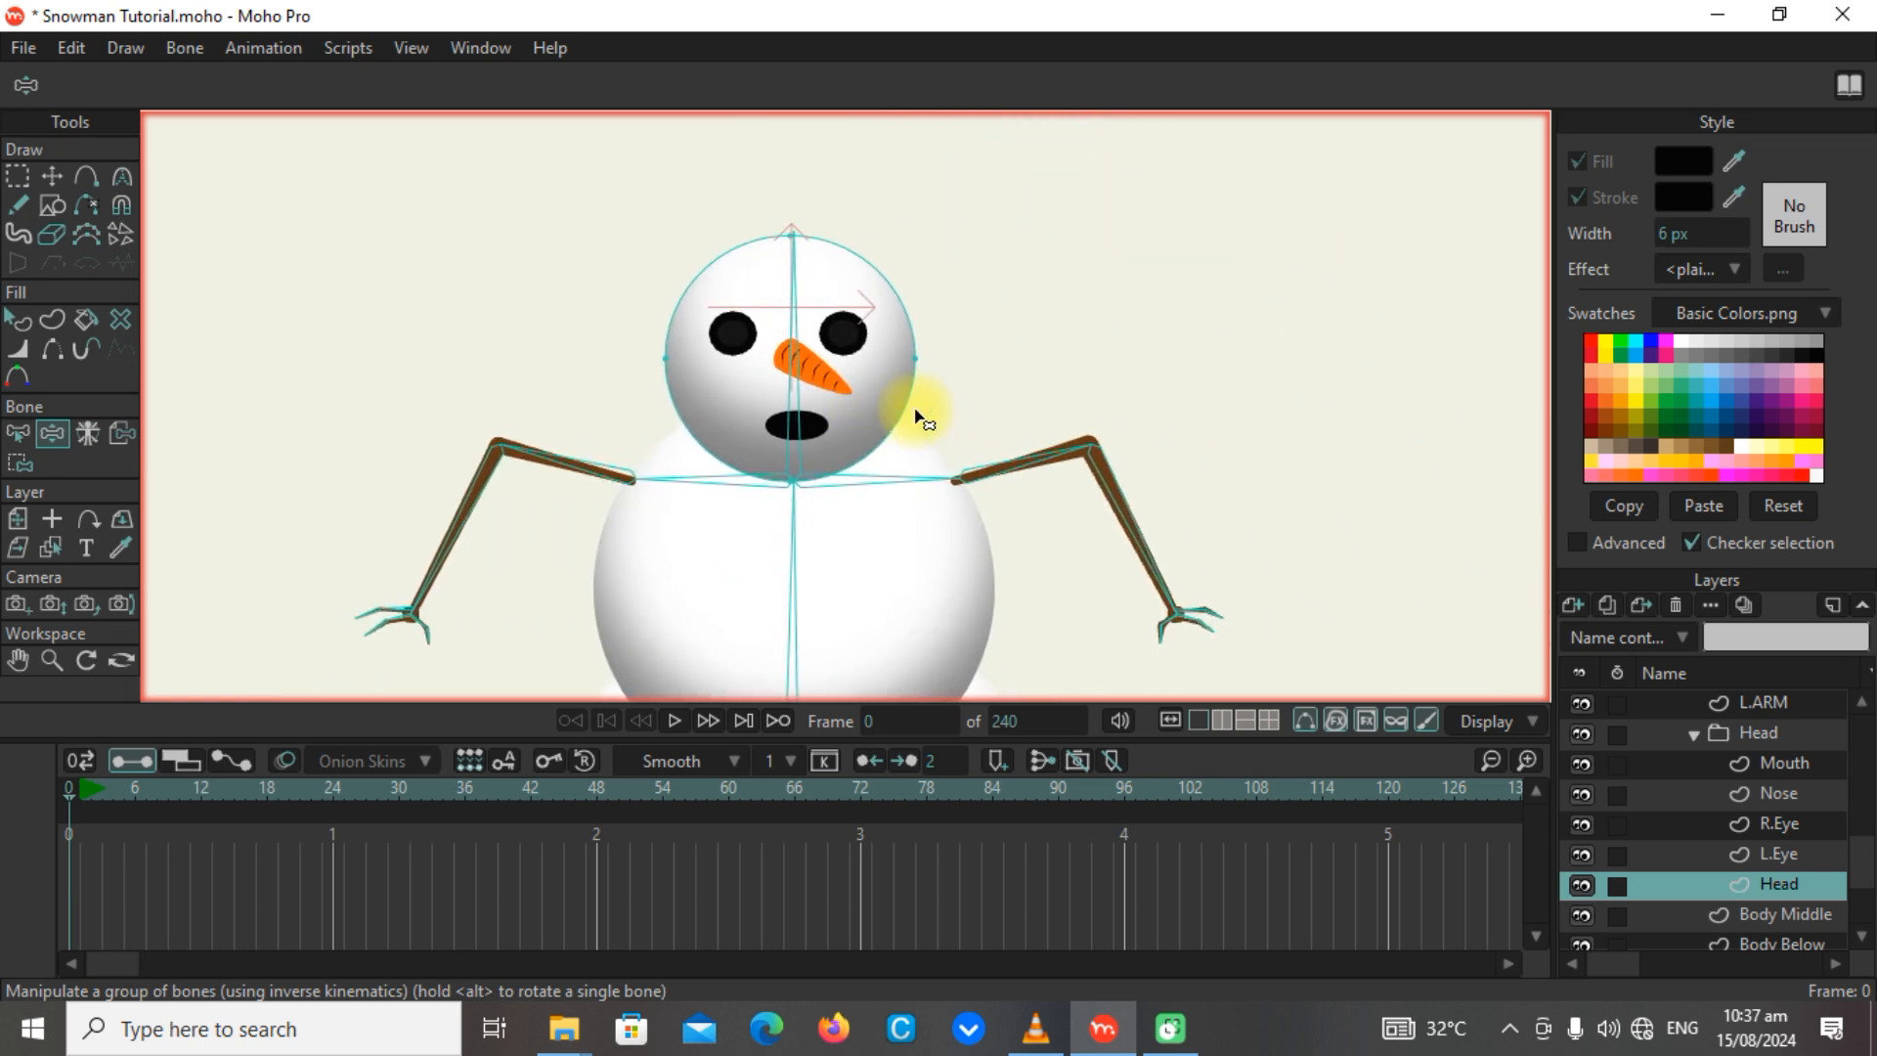
scroll(947, 296, "down", 1)
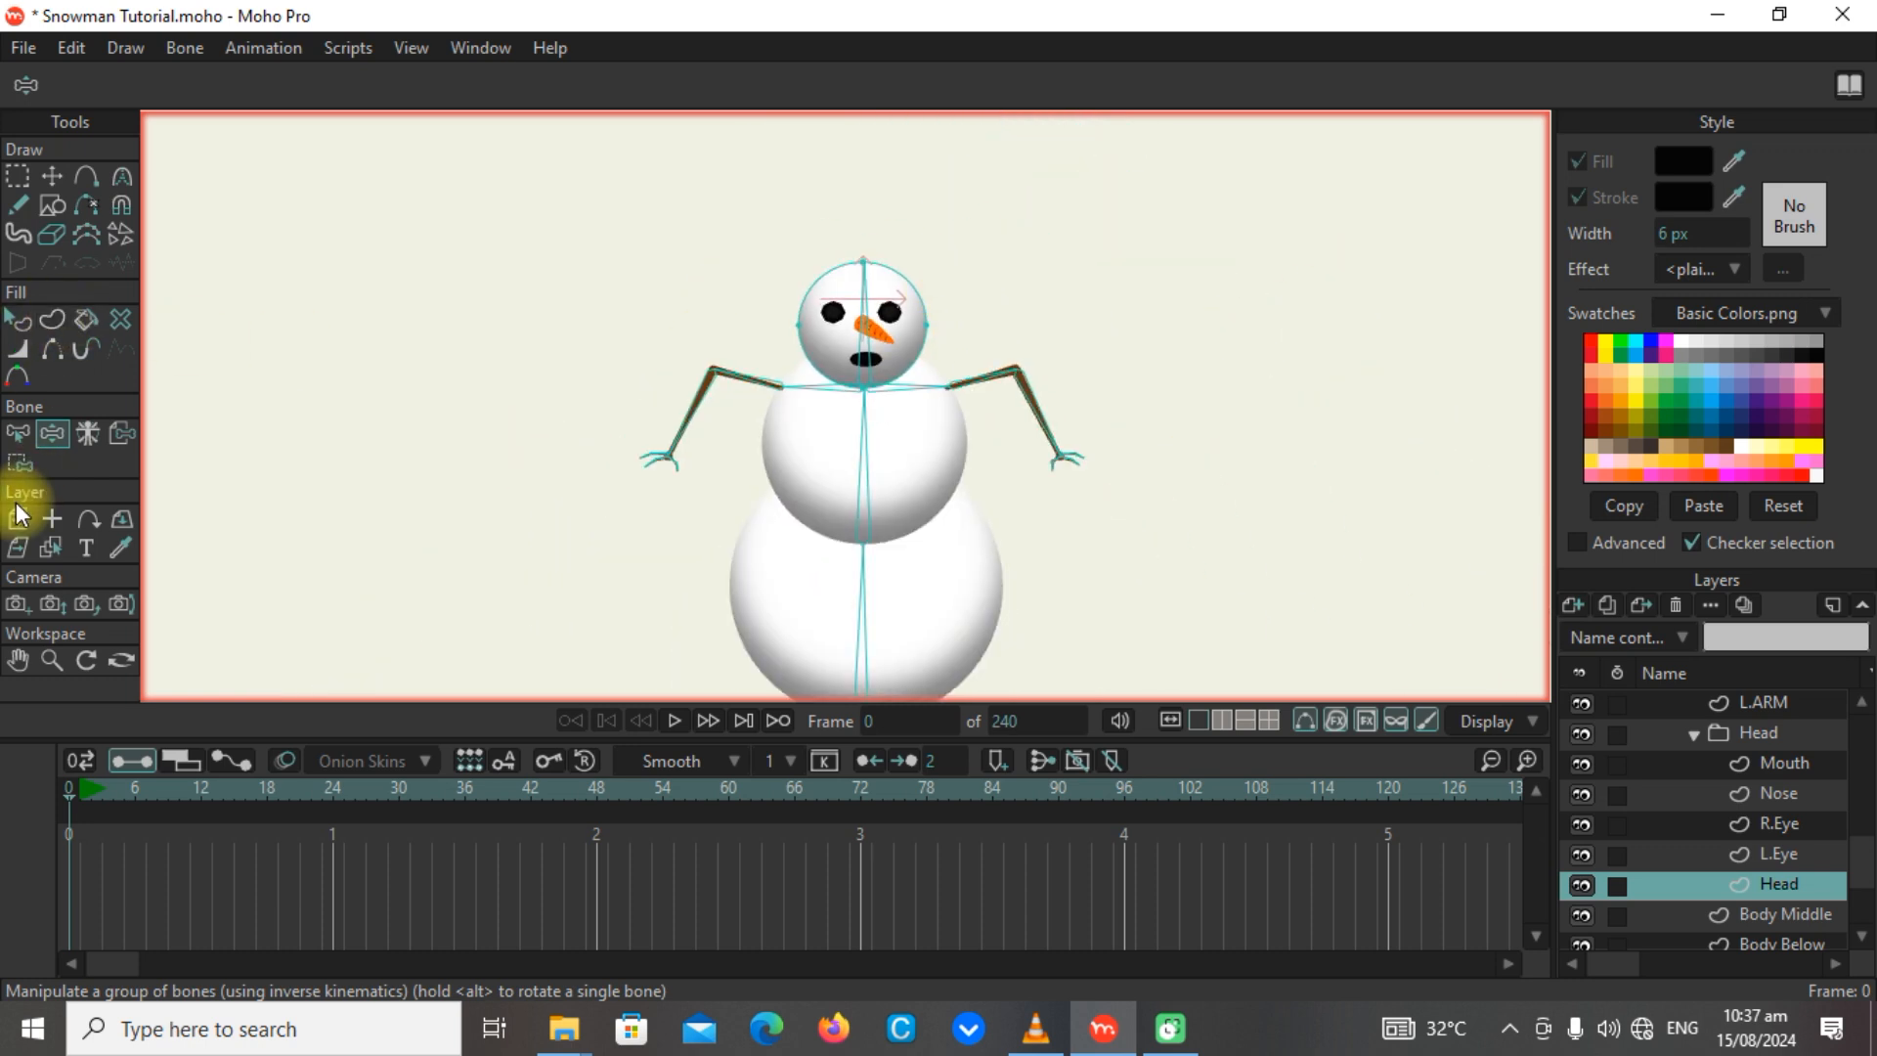
Add a bone to the Snowman Bones layer along the carrot nose, parented to head bone B4, with a bone strength of 0.
scroll(1675, 772, "up", 3)
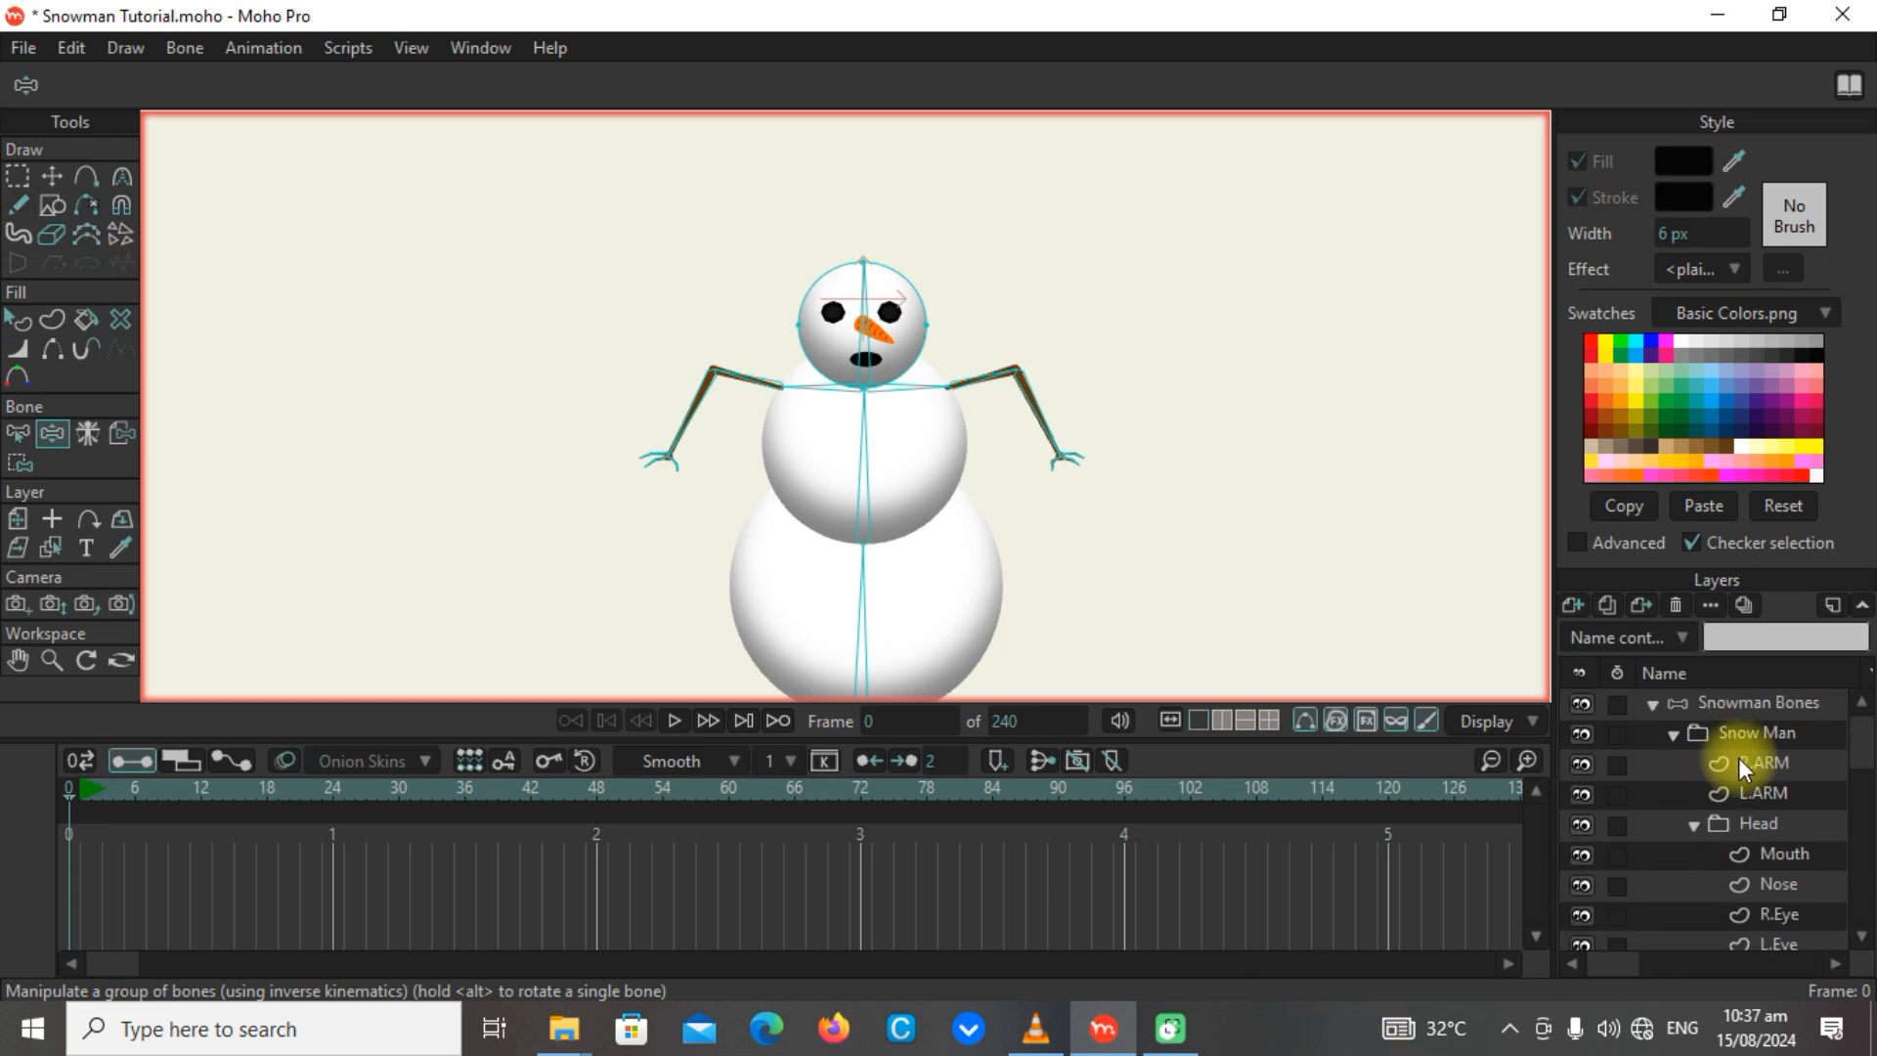
left_click(1749, 702)
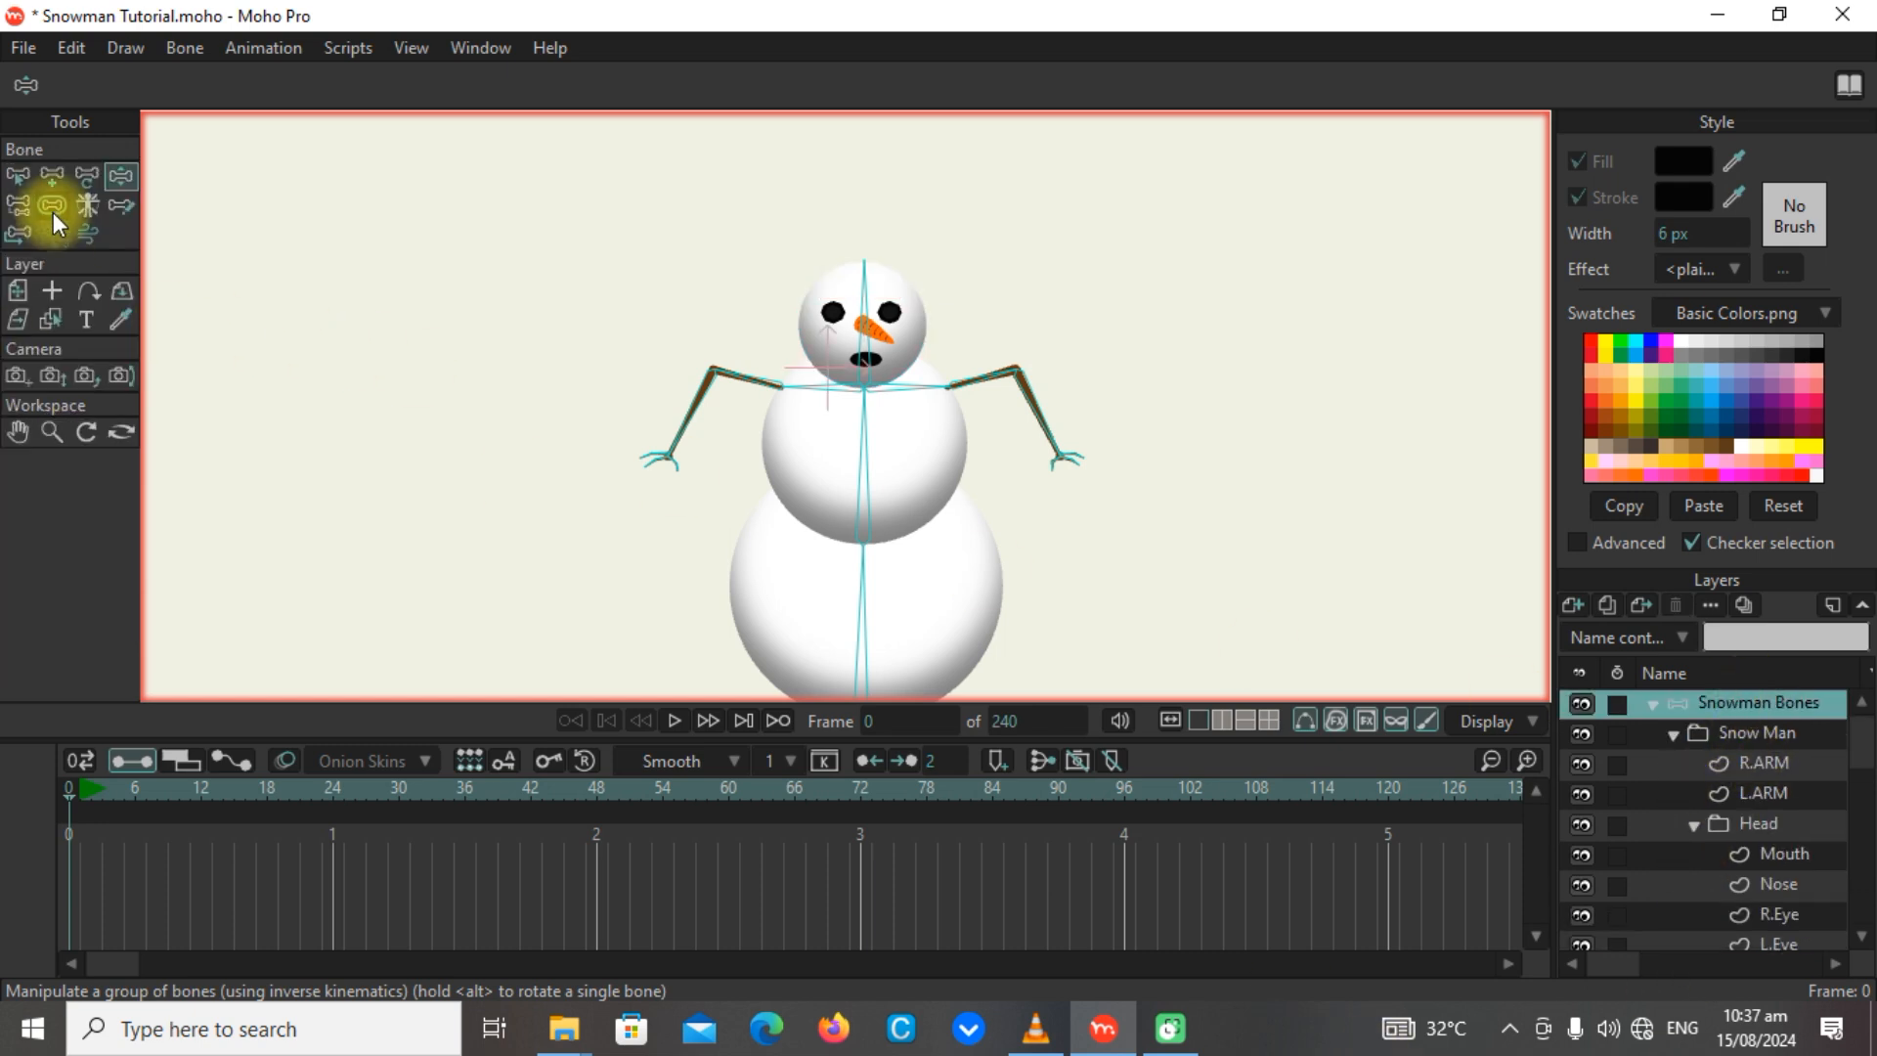
left_click(52, 176)
scroll(854, 369, "up", 5)
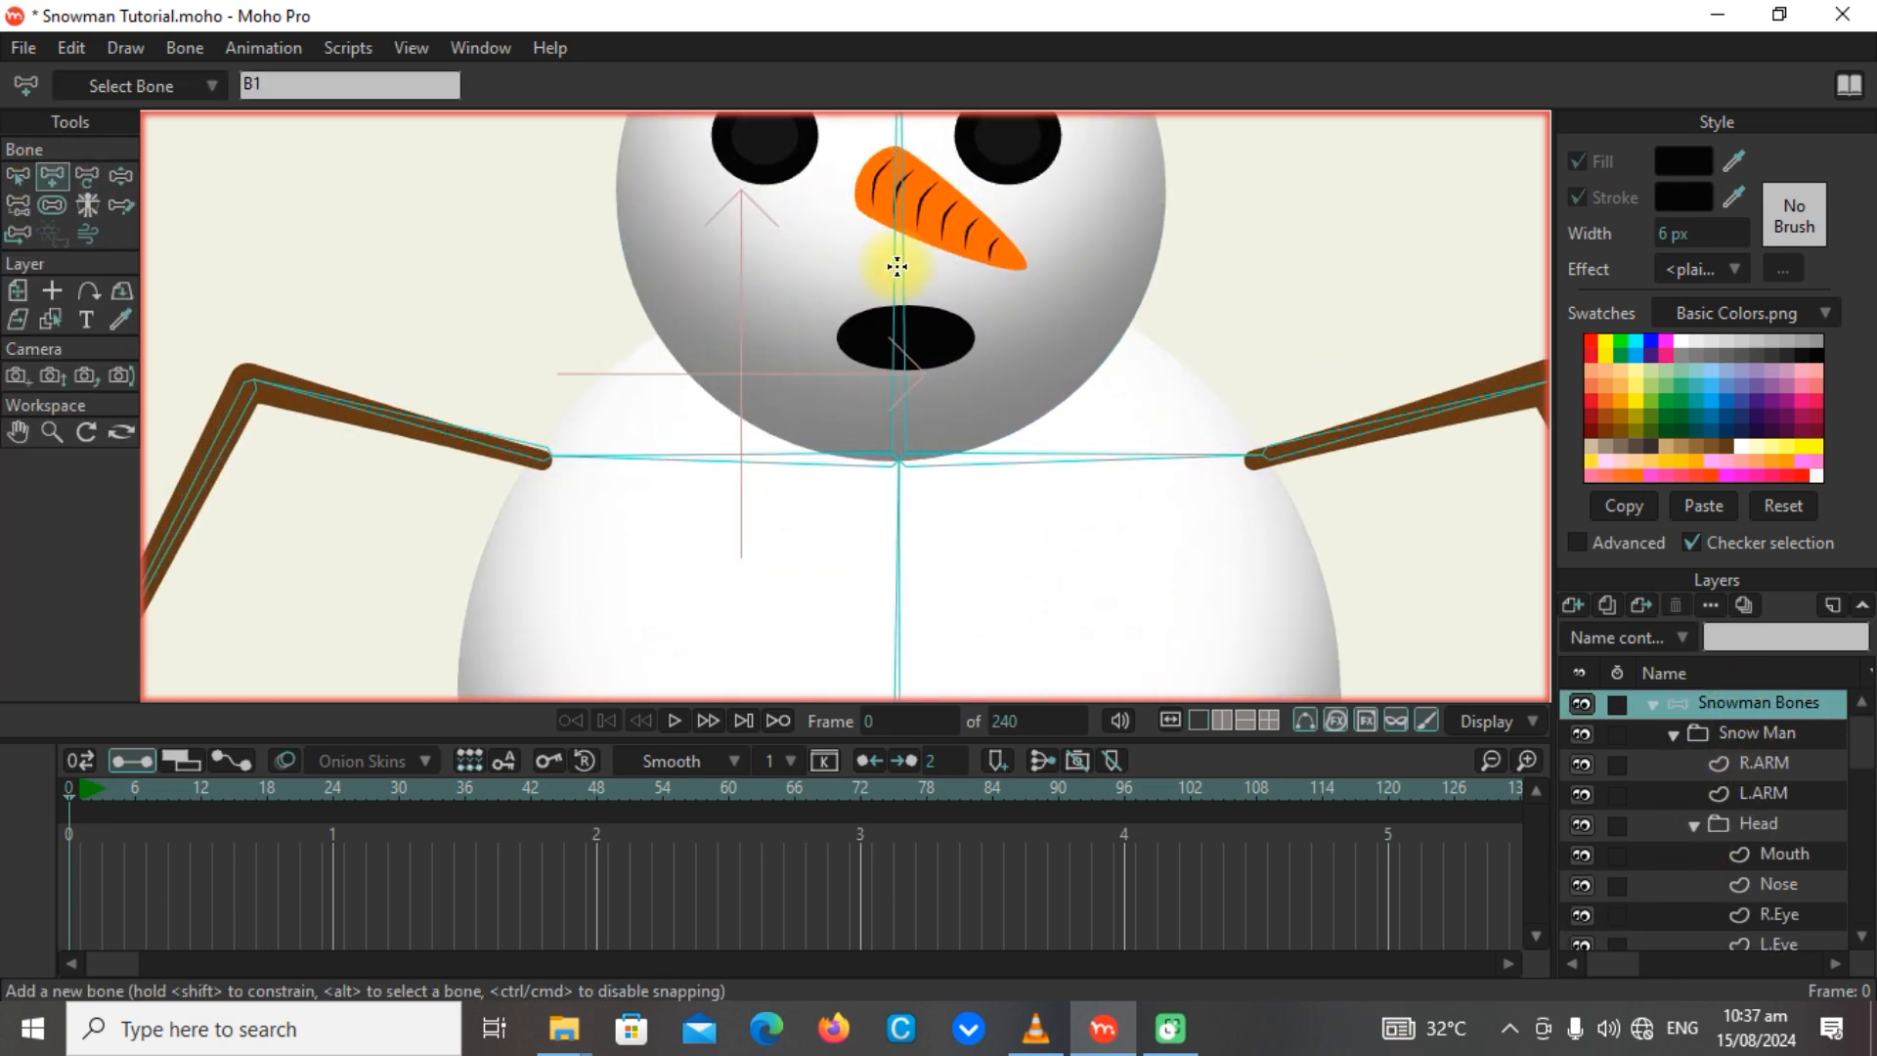
left_click(892, 176, "alt")
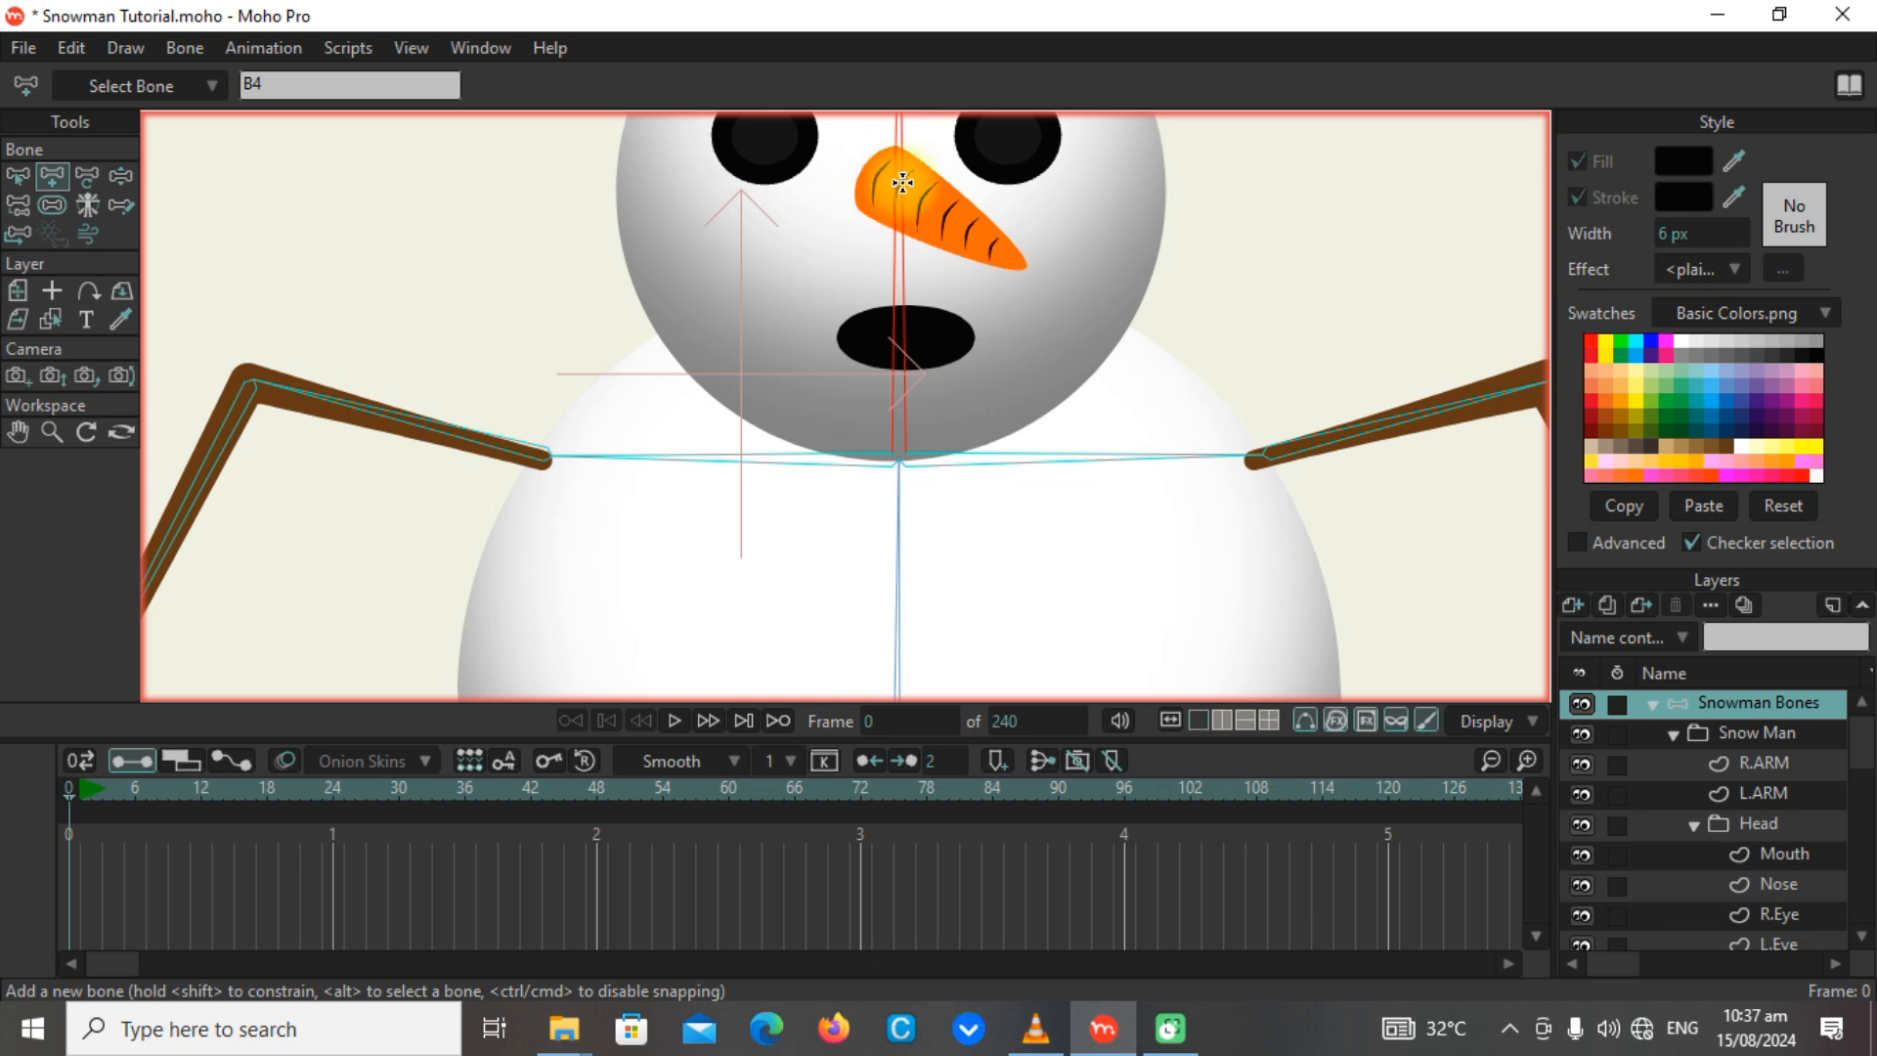
left_click_drag(901, 184, 1020, 264)
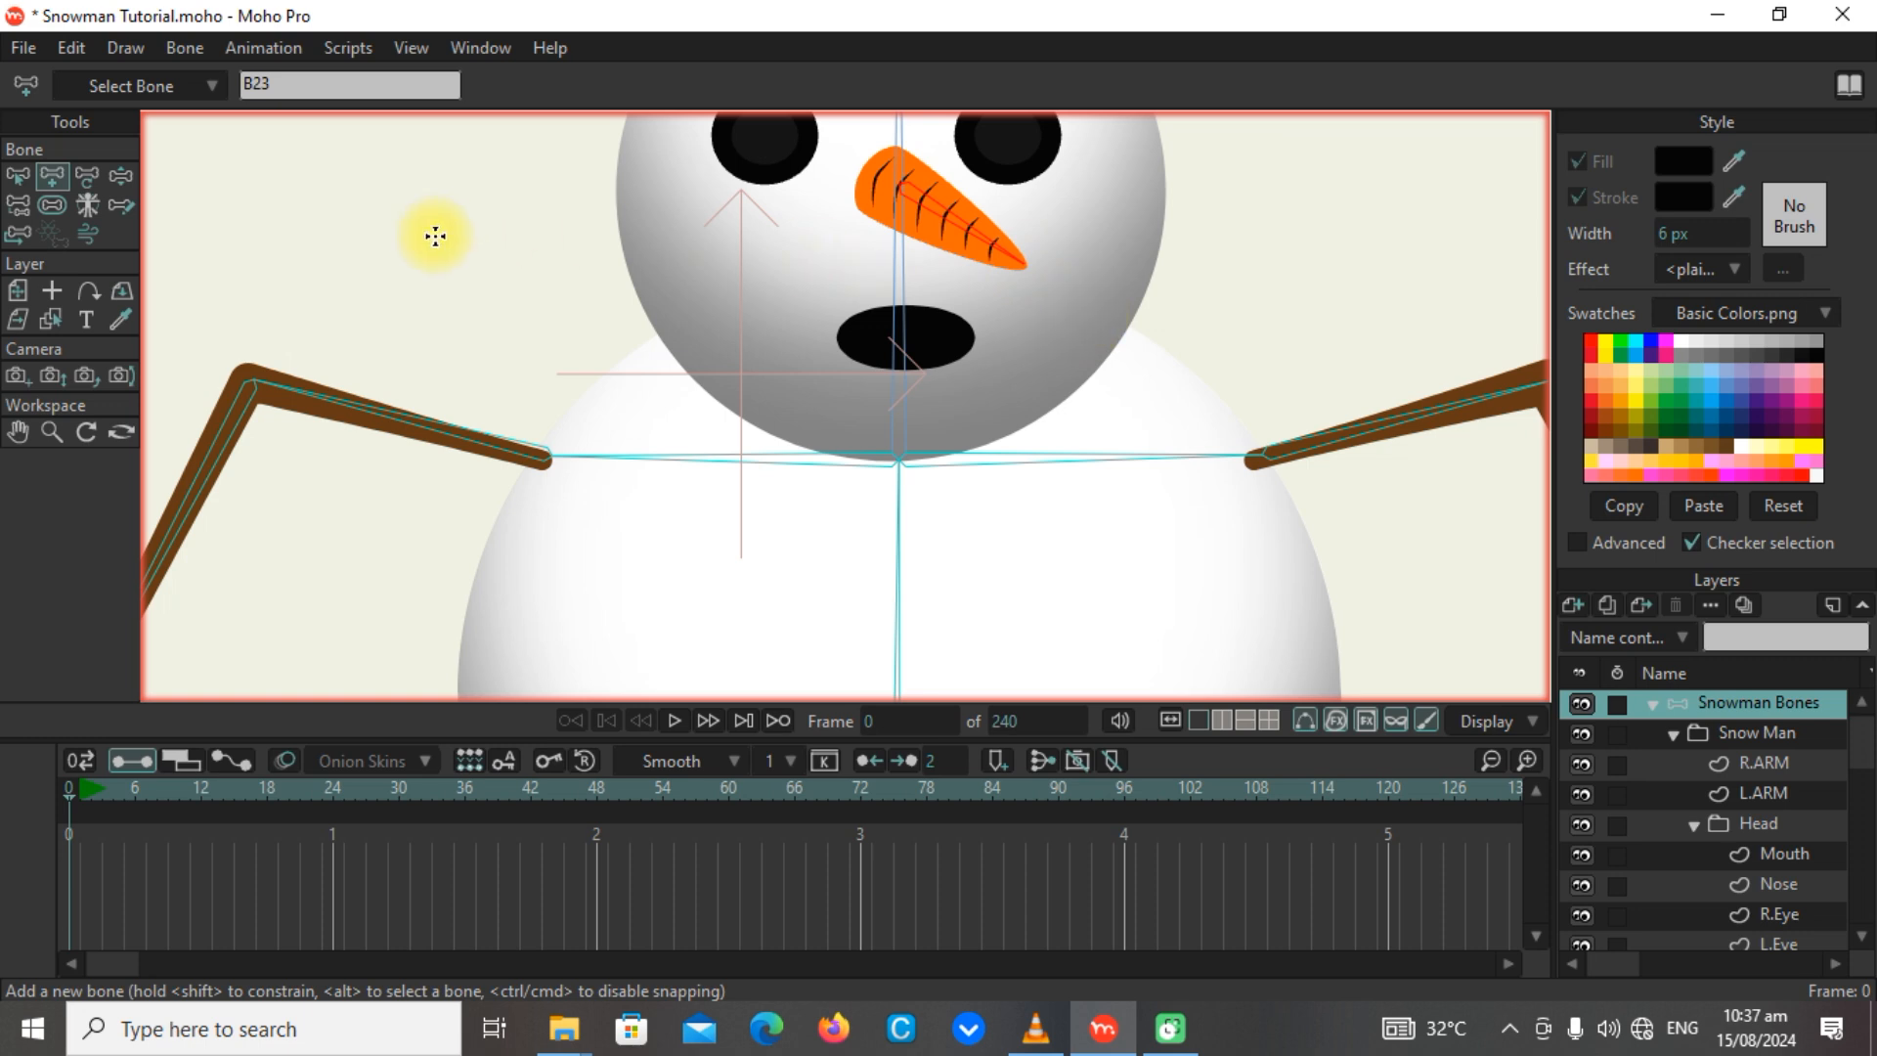
left_click(55, 209)
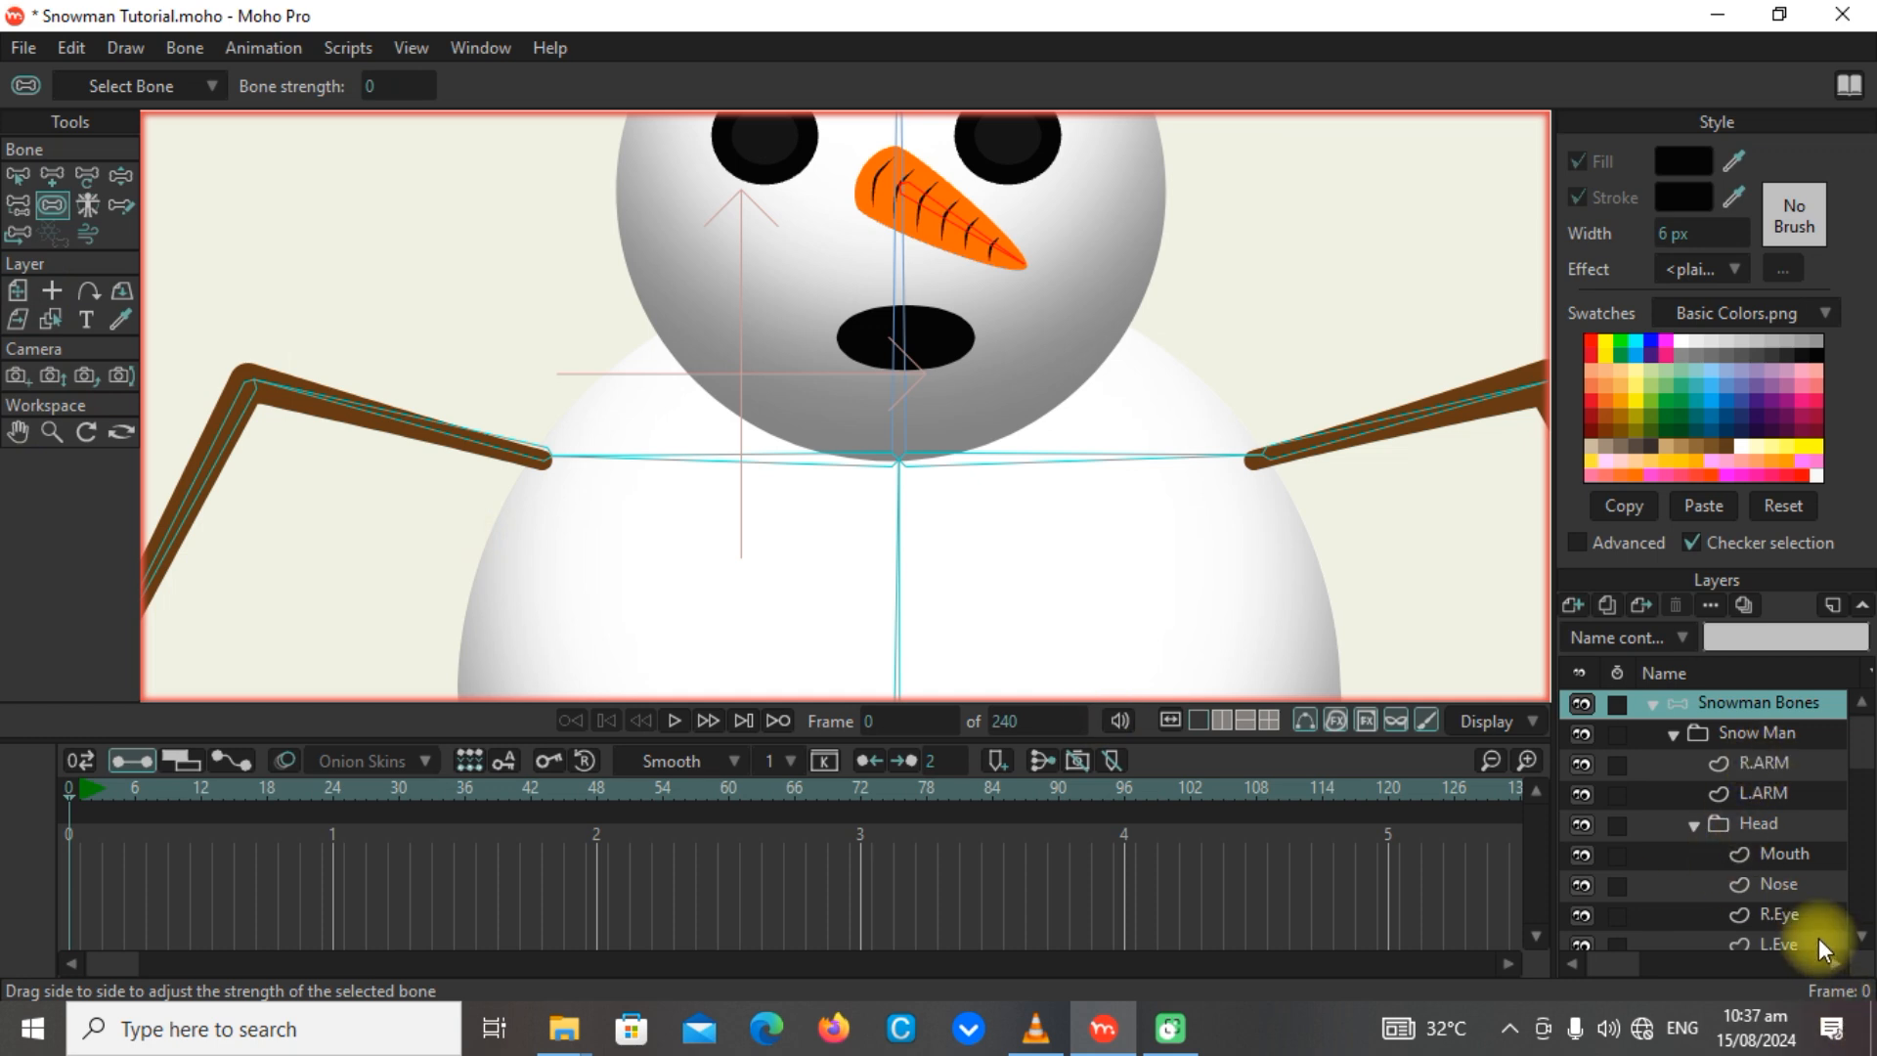
Bind all points of the Nose layer to the vertical head bone.
left_click(1802, 888)
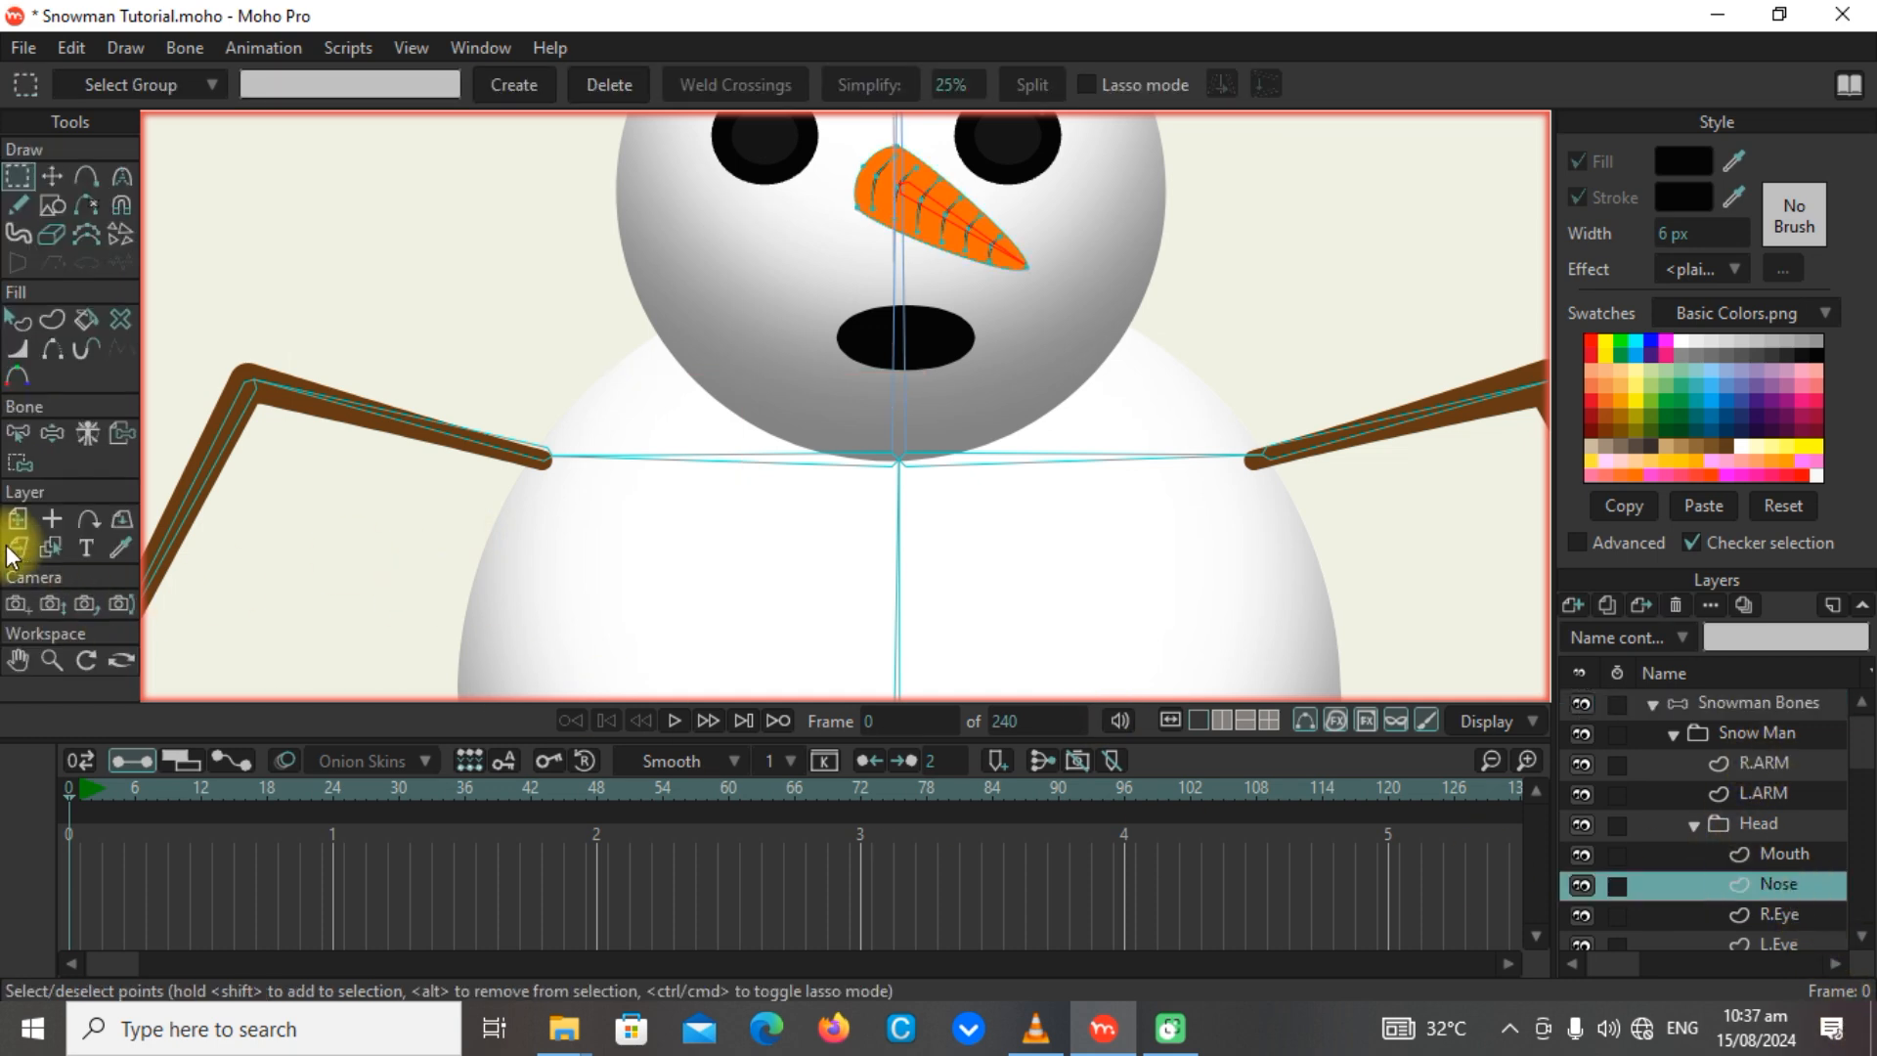
left_click(19, 462)
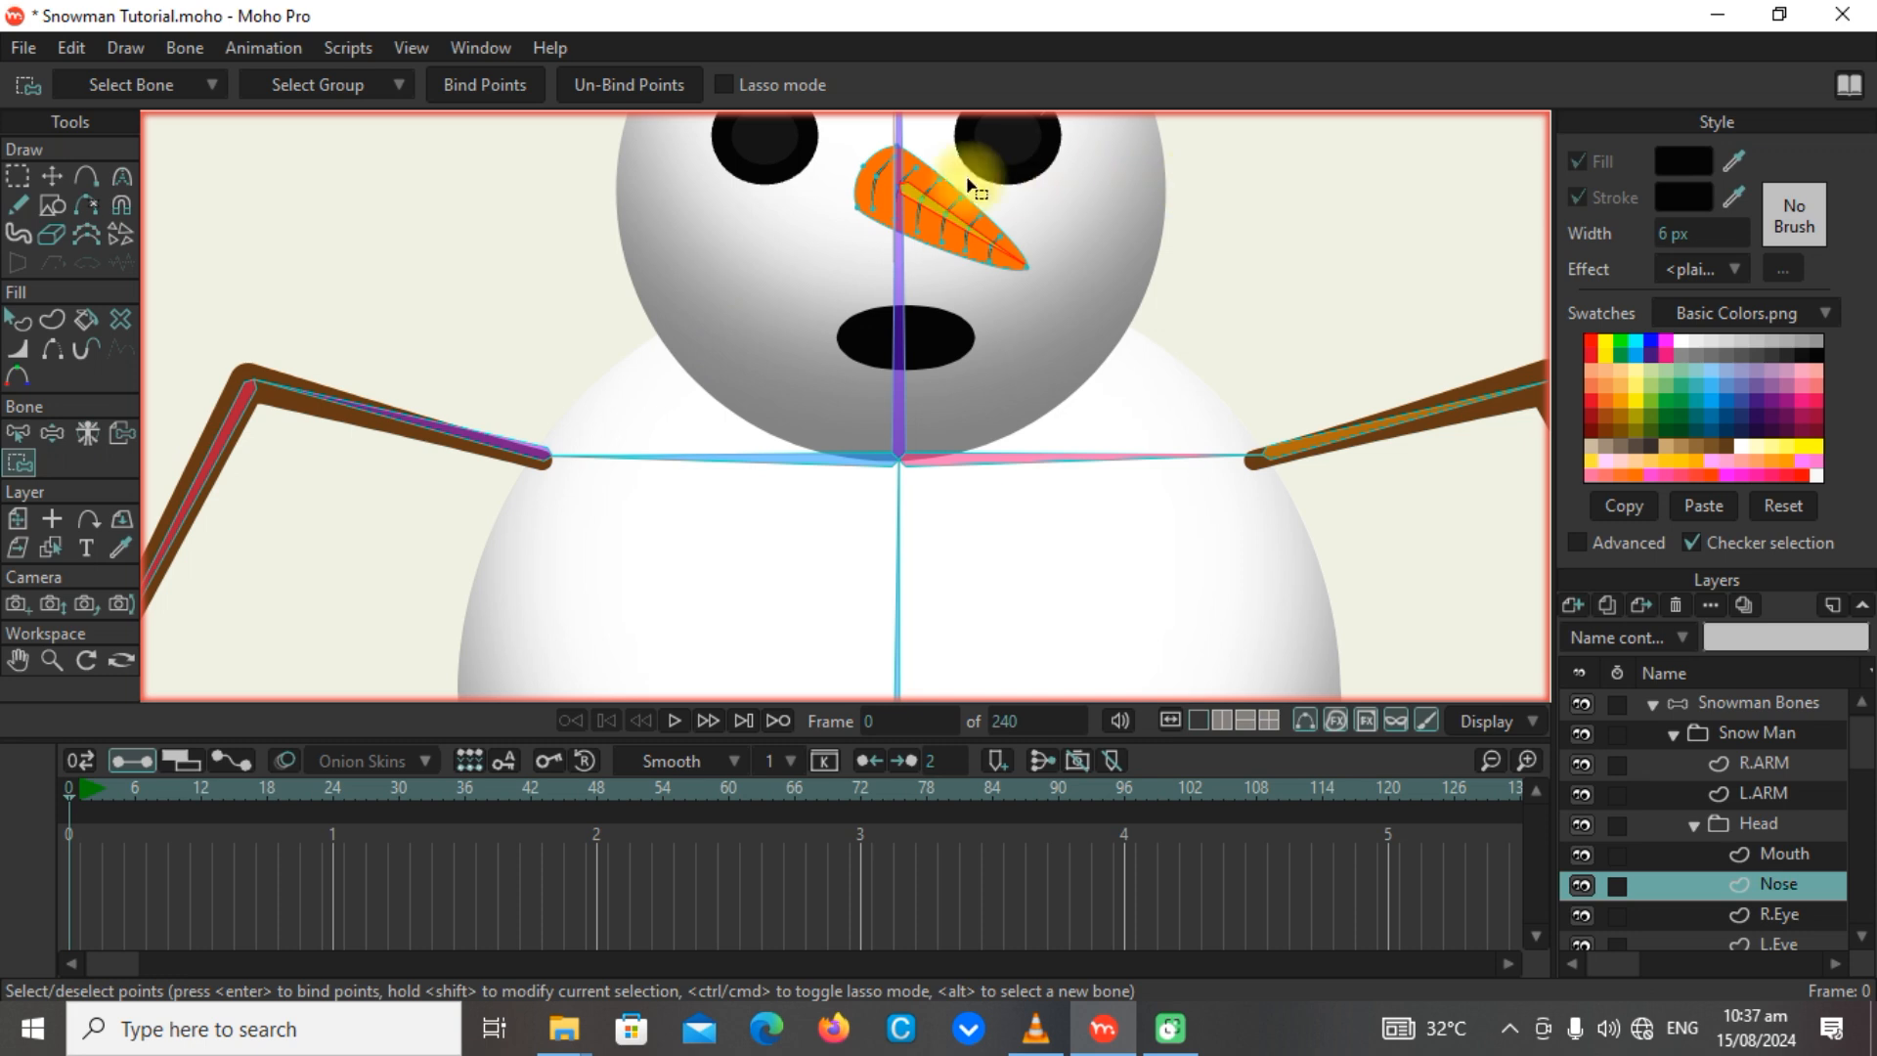
left_click_drag(959, 226, 953, 354)
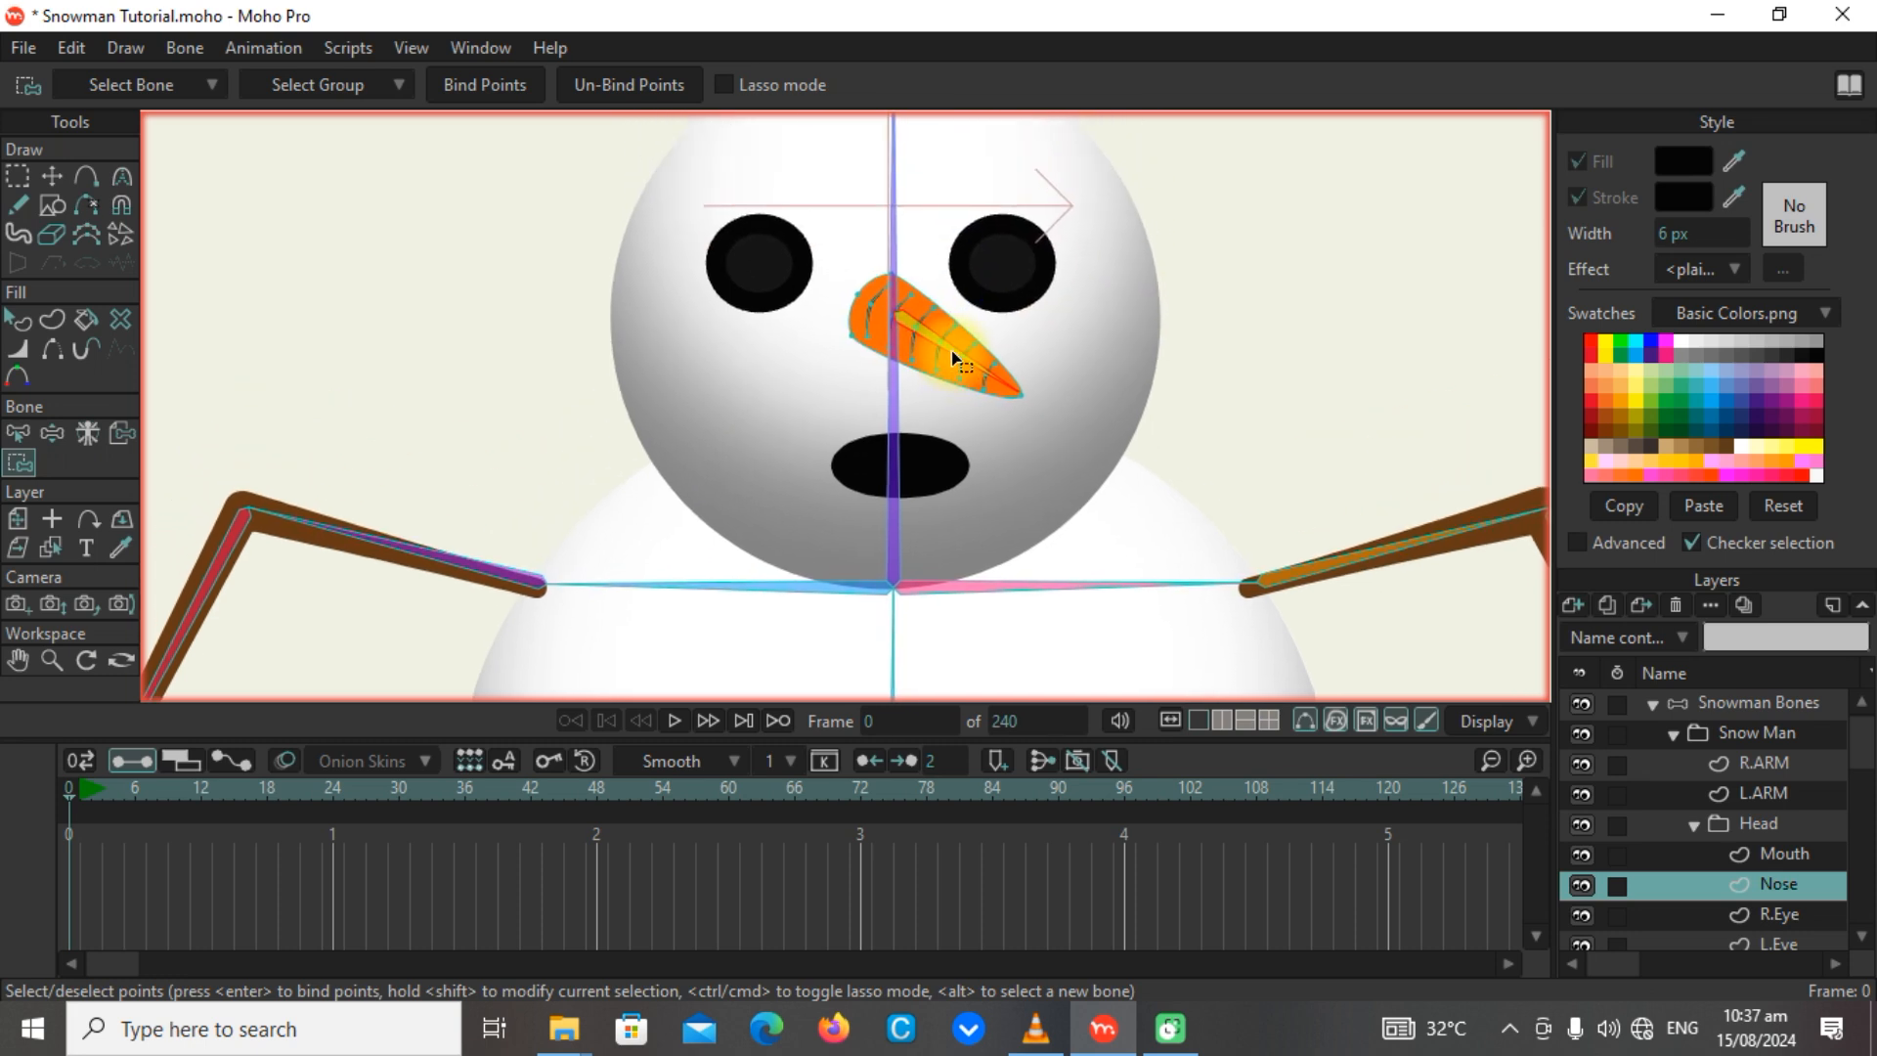
left_click(893, 378, "alt")
left_click_drag(829, 252, 1122, 461)
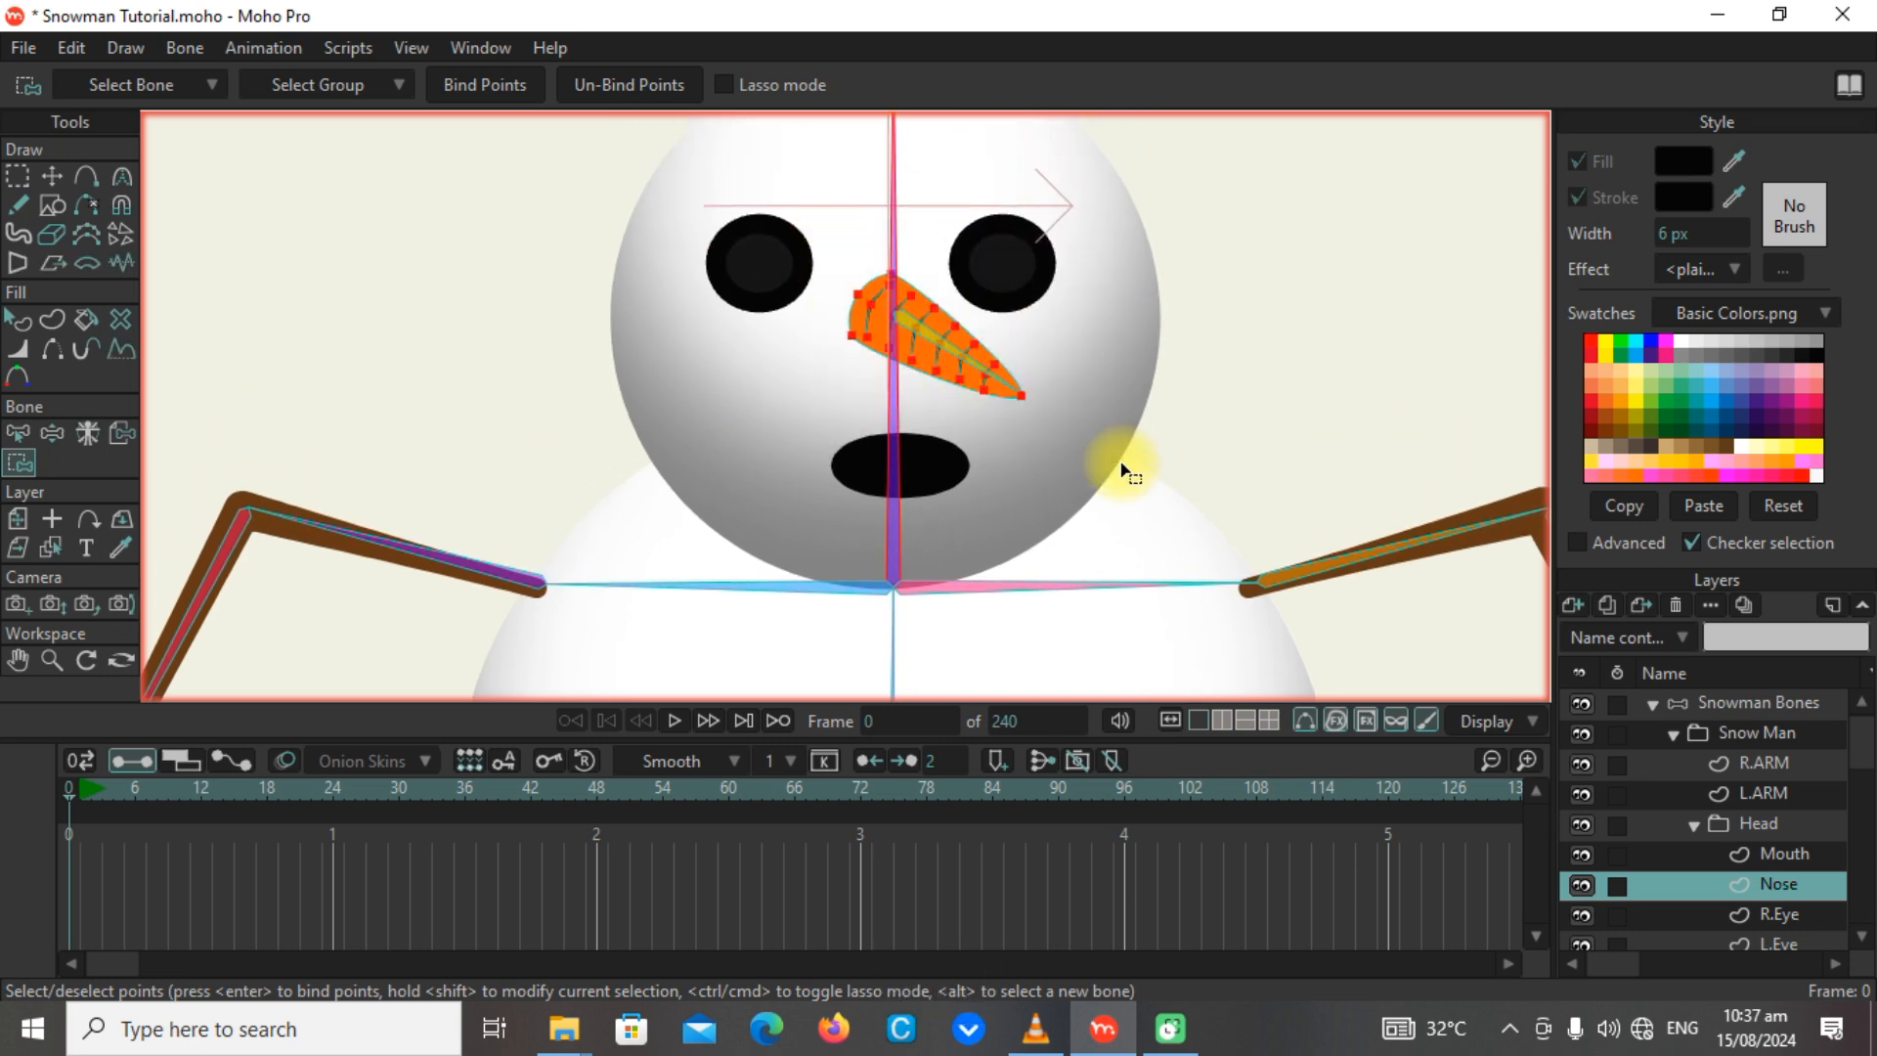
left_click(483, 85)
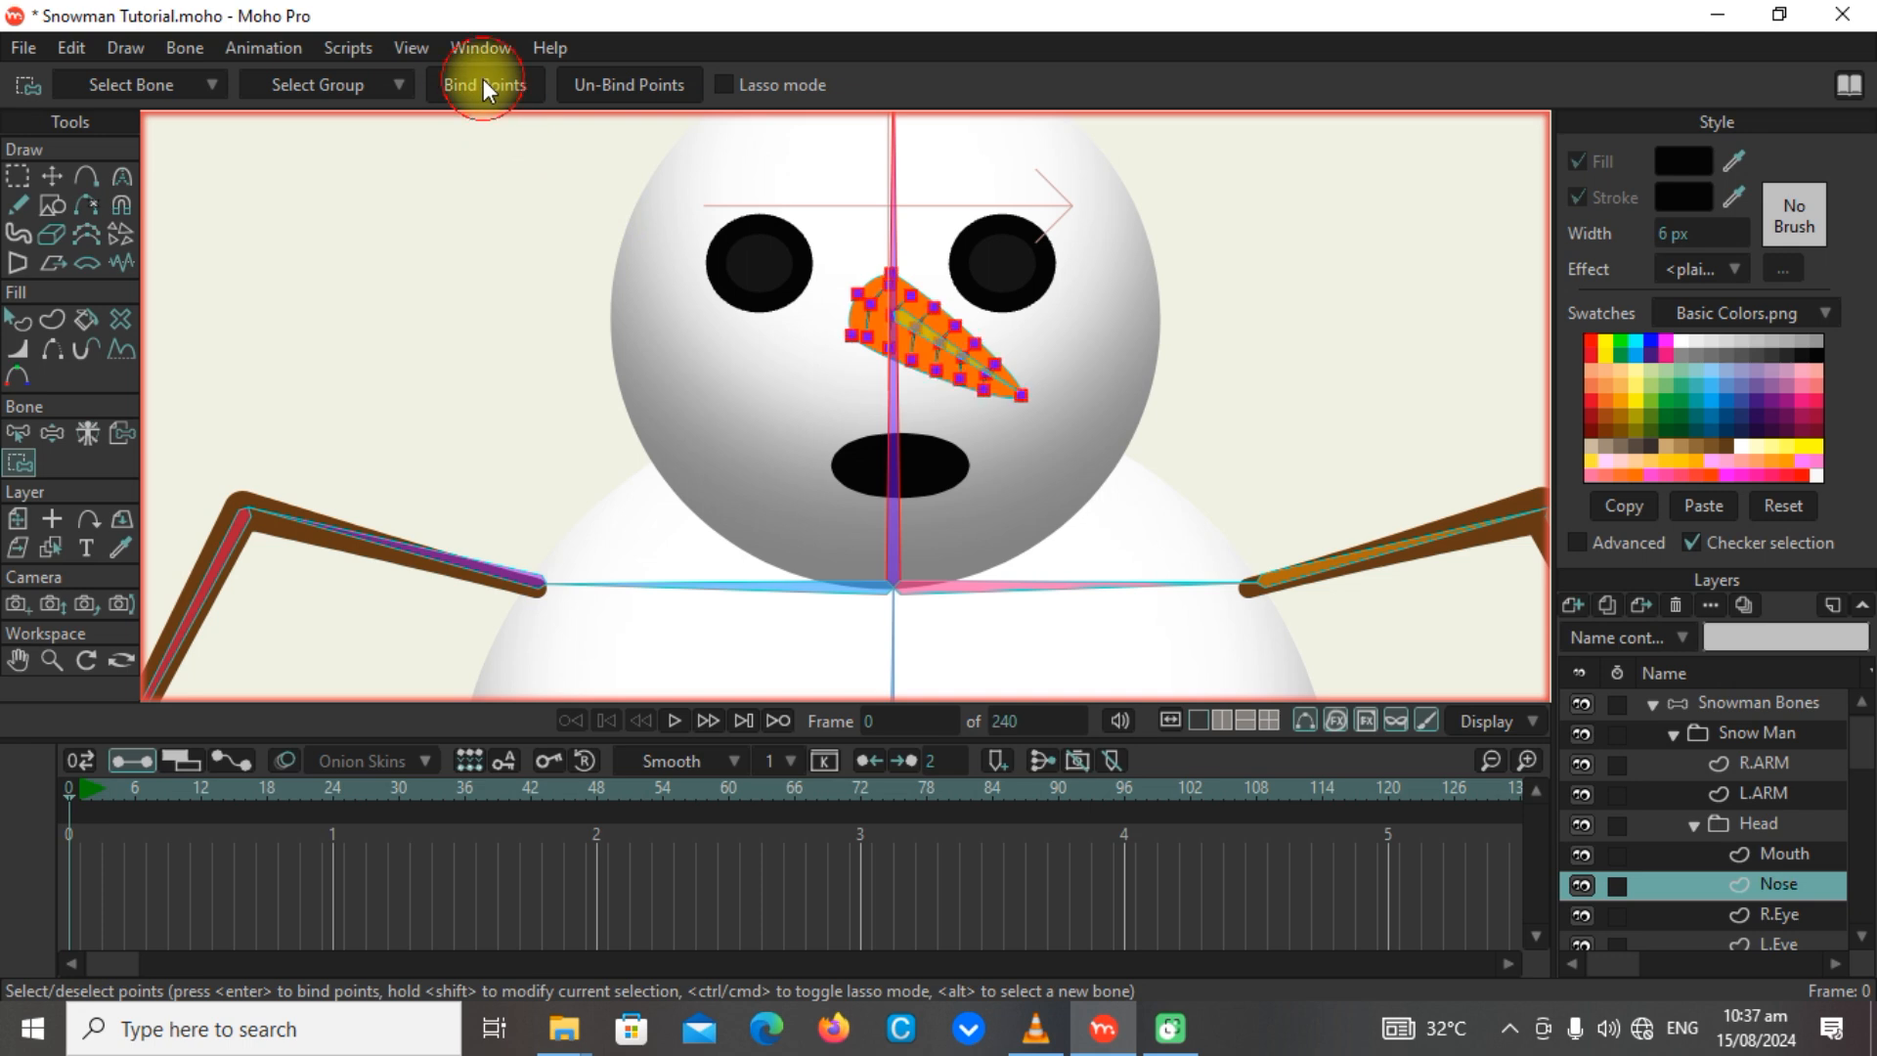
Test the nose by manipulating the bones, and bind all of its points to the vertical head bone again.
left_click(45, 440)
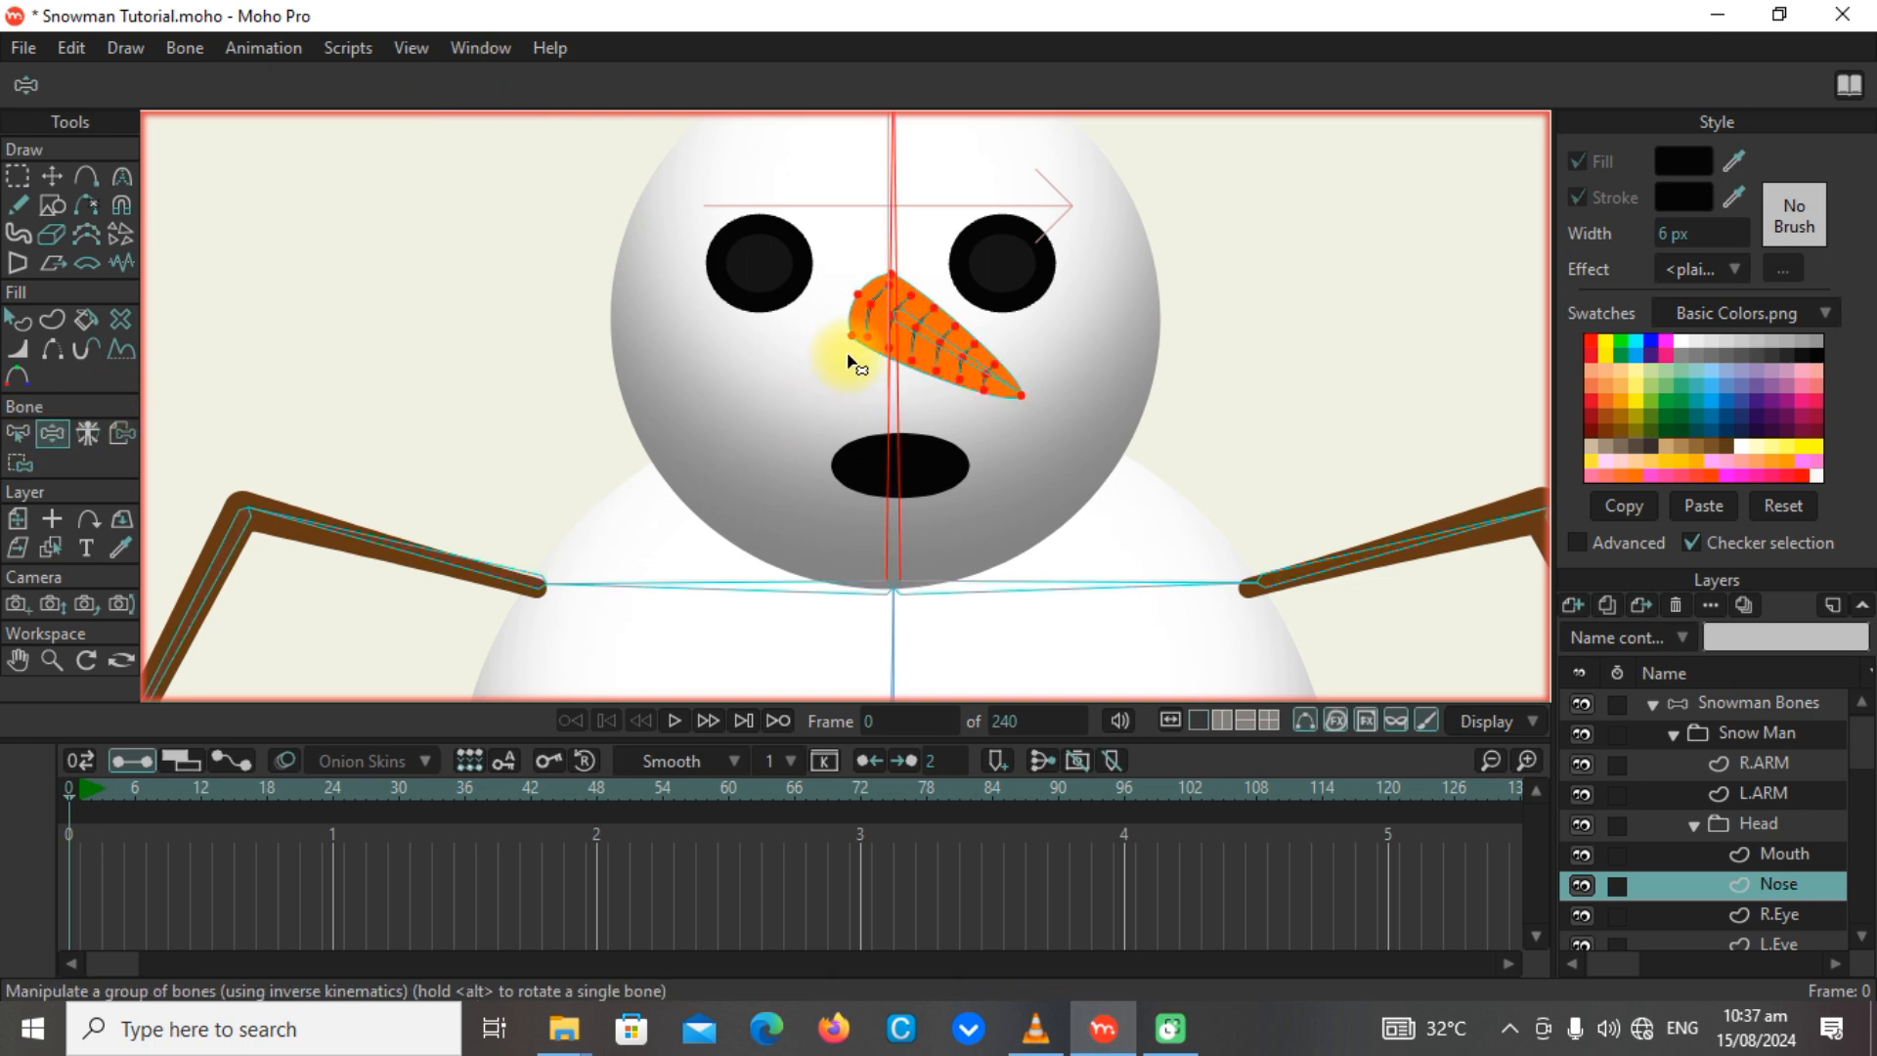
mouse_move(972, 368)
left_mouse_down()
mouse_move(997, 284)
mouse_move(965, 370)
left_mouse_up()
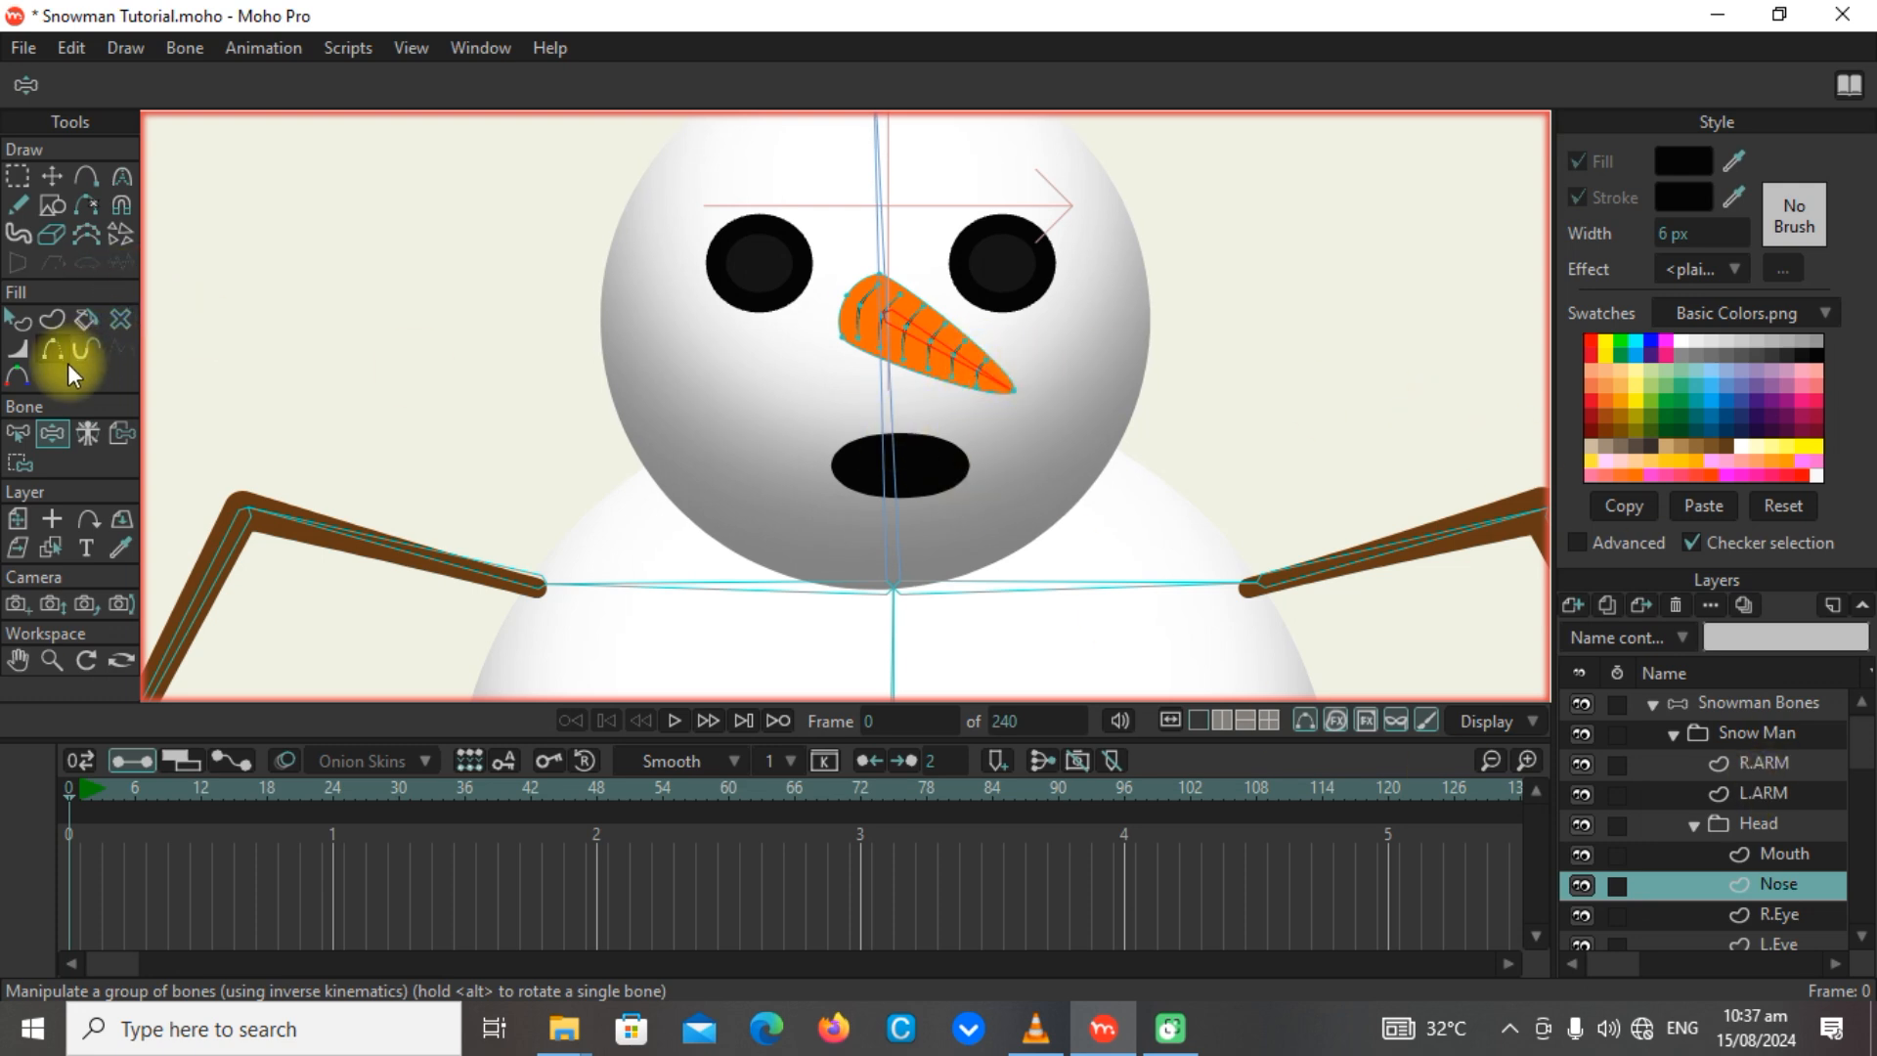
left_click(20, 462)
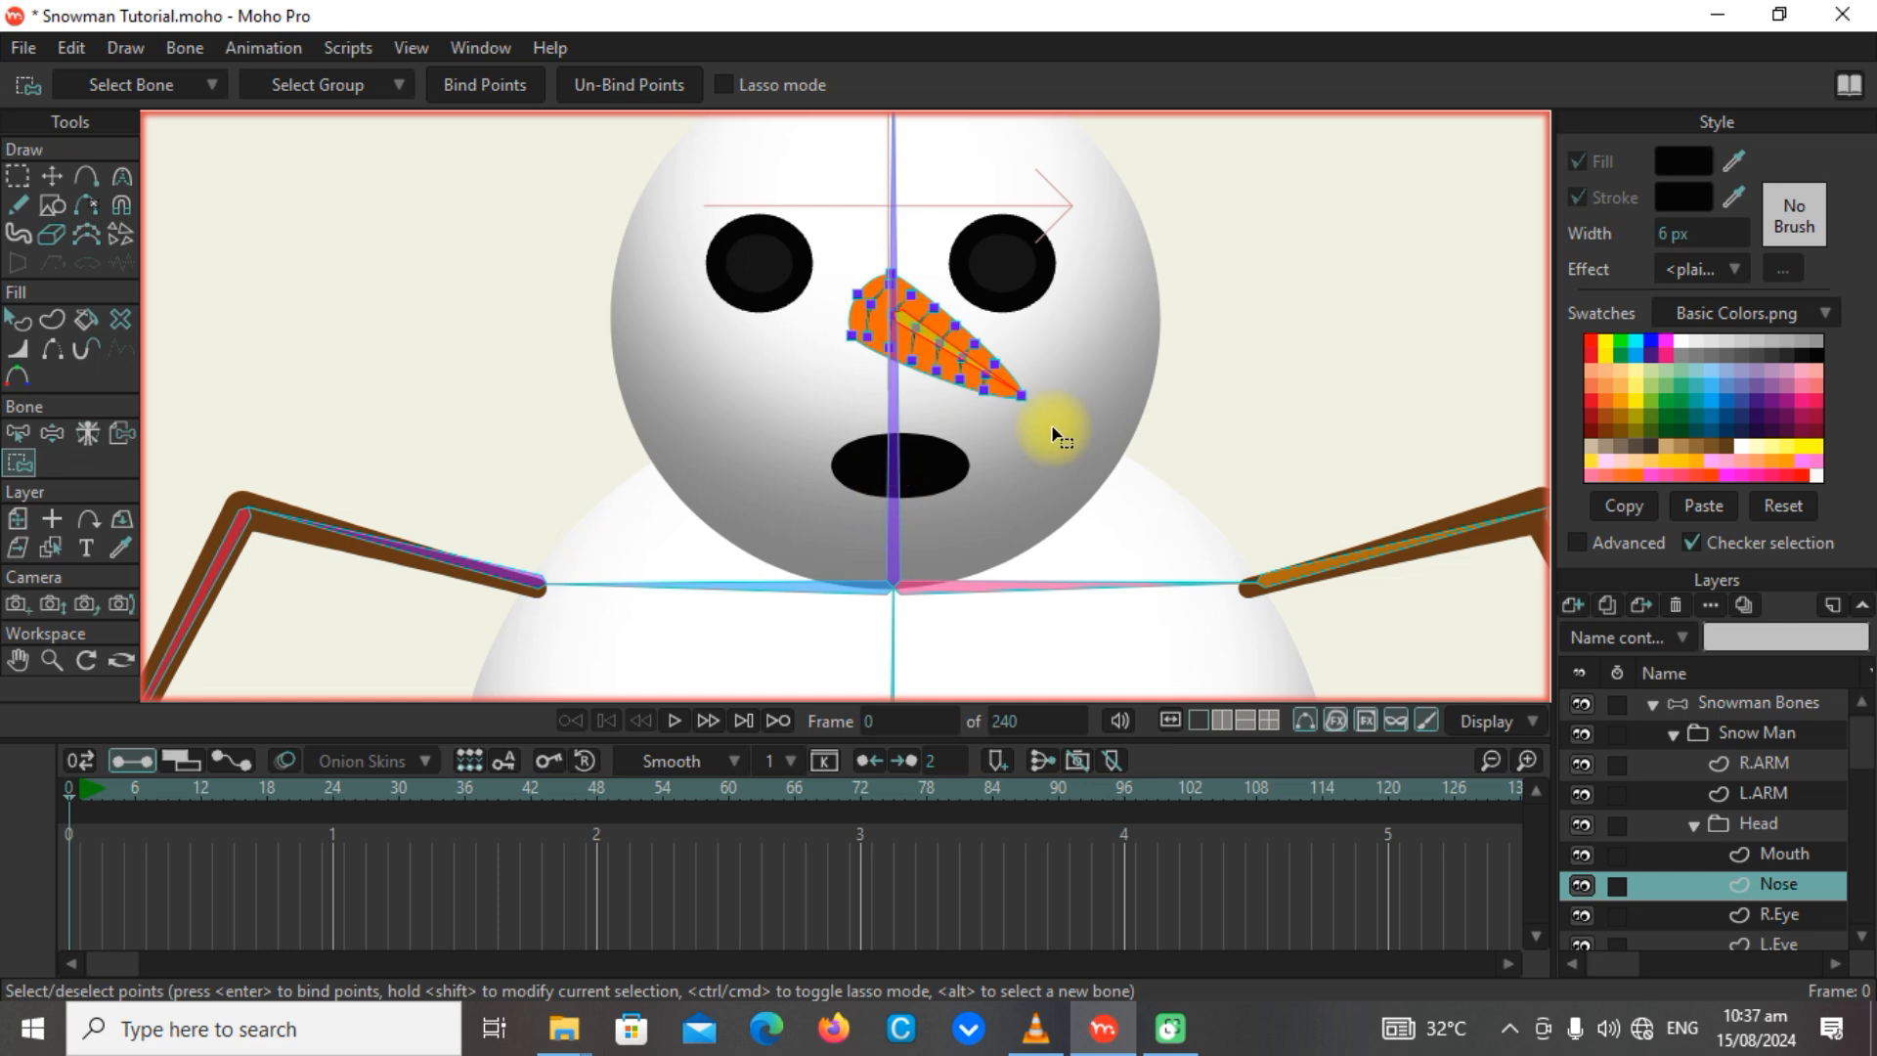
left_click_drag(1053, 428, 764, 255)
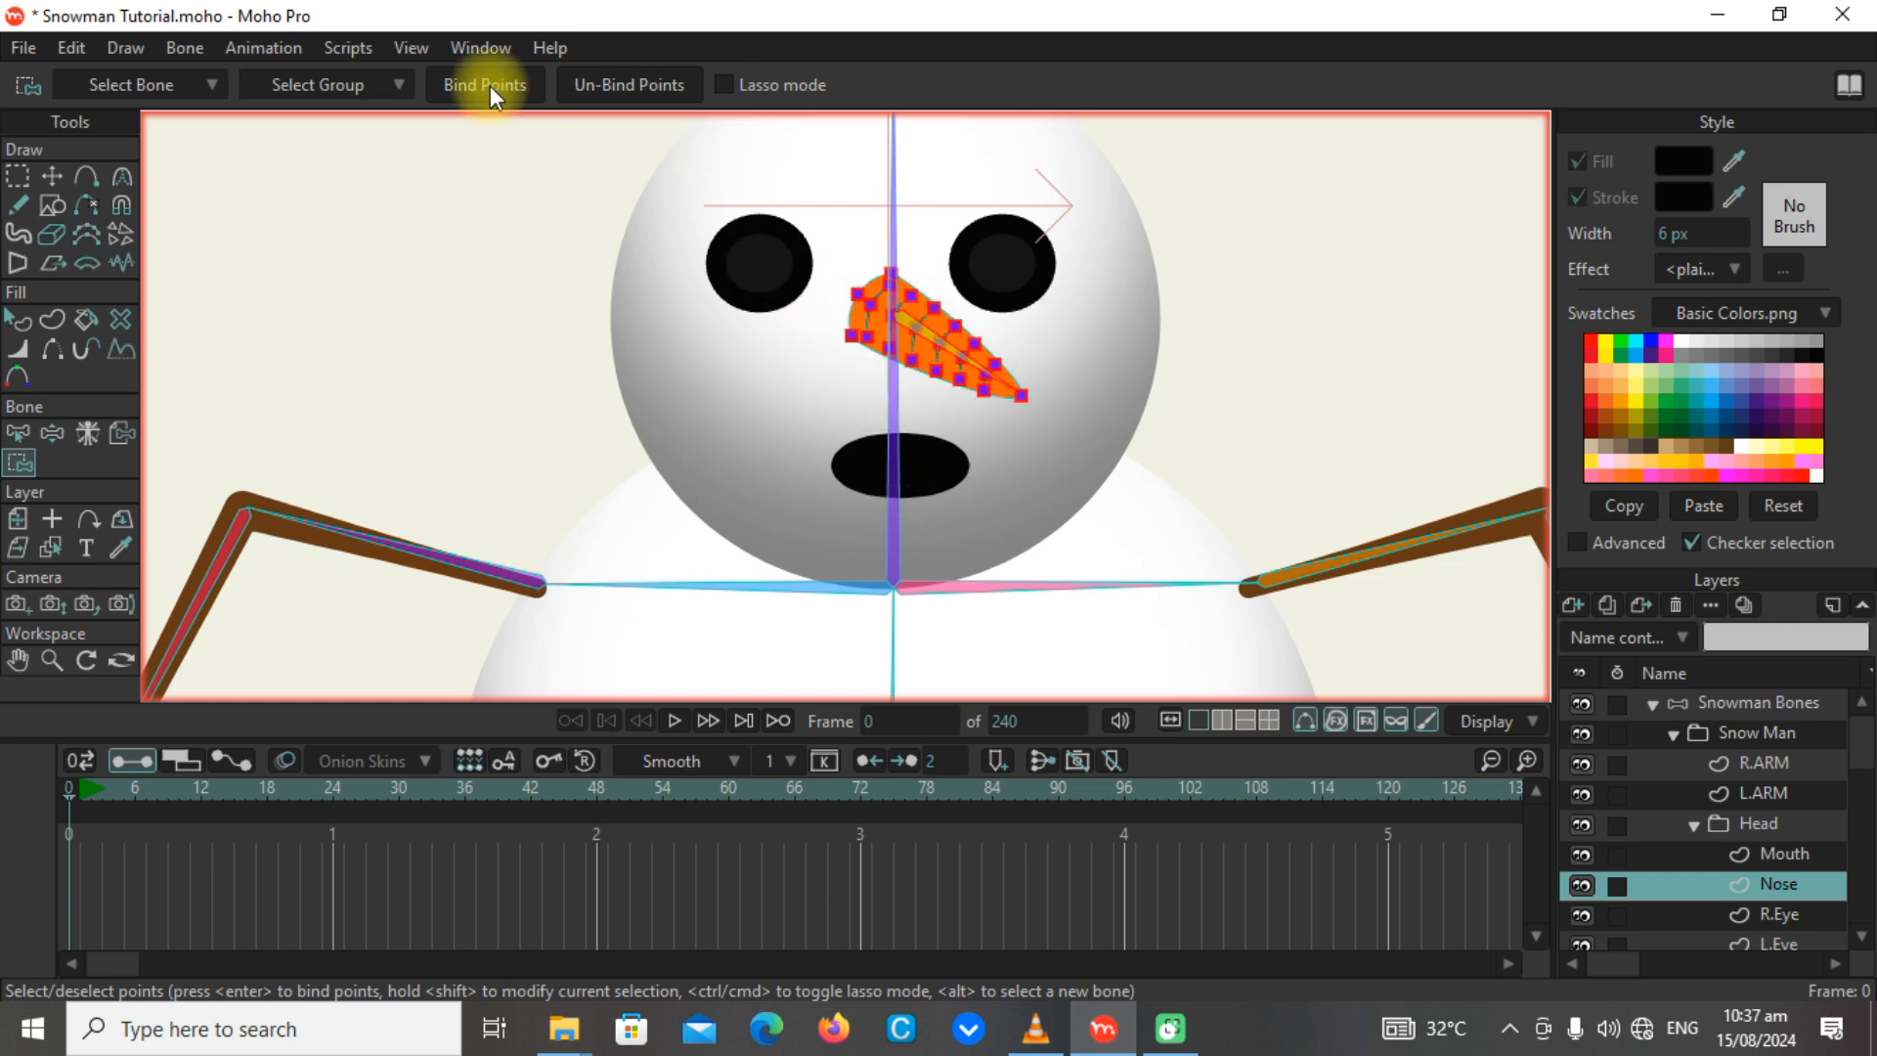
left_click(892, 411, "alt")
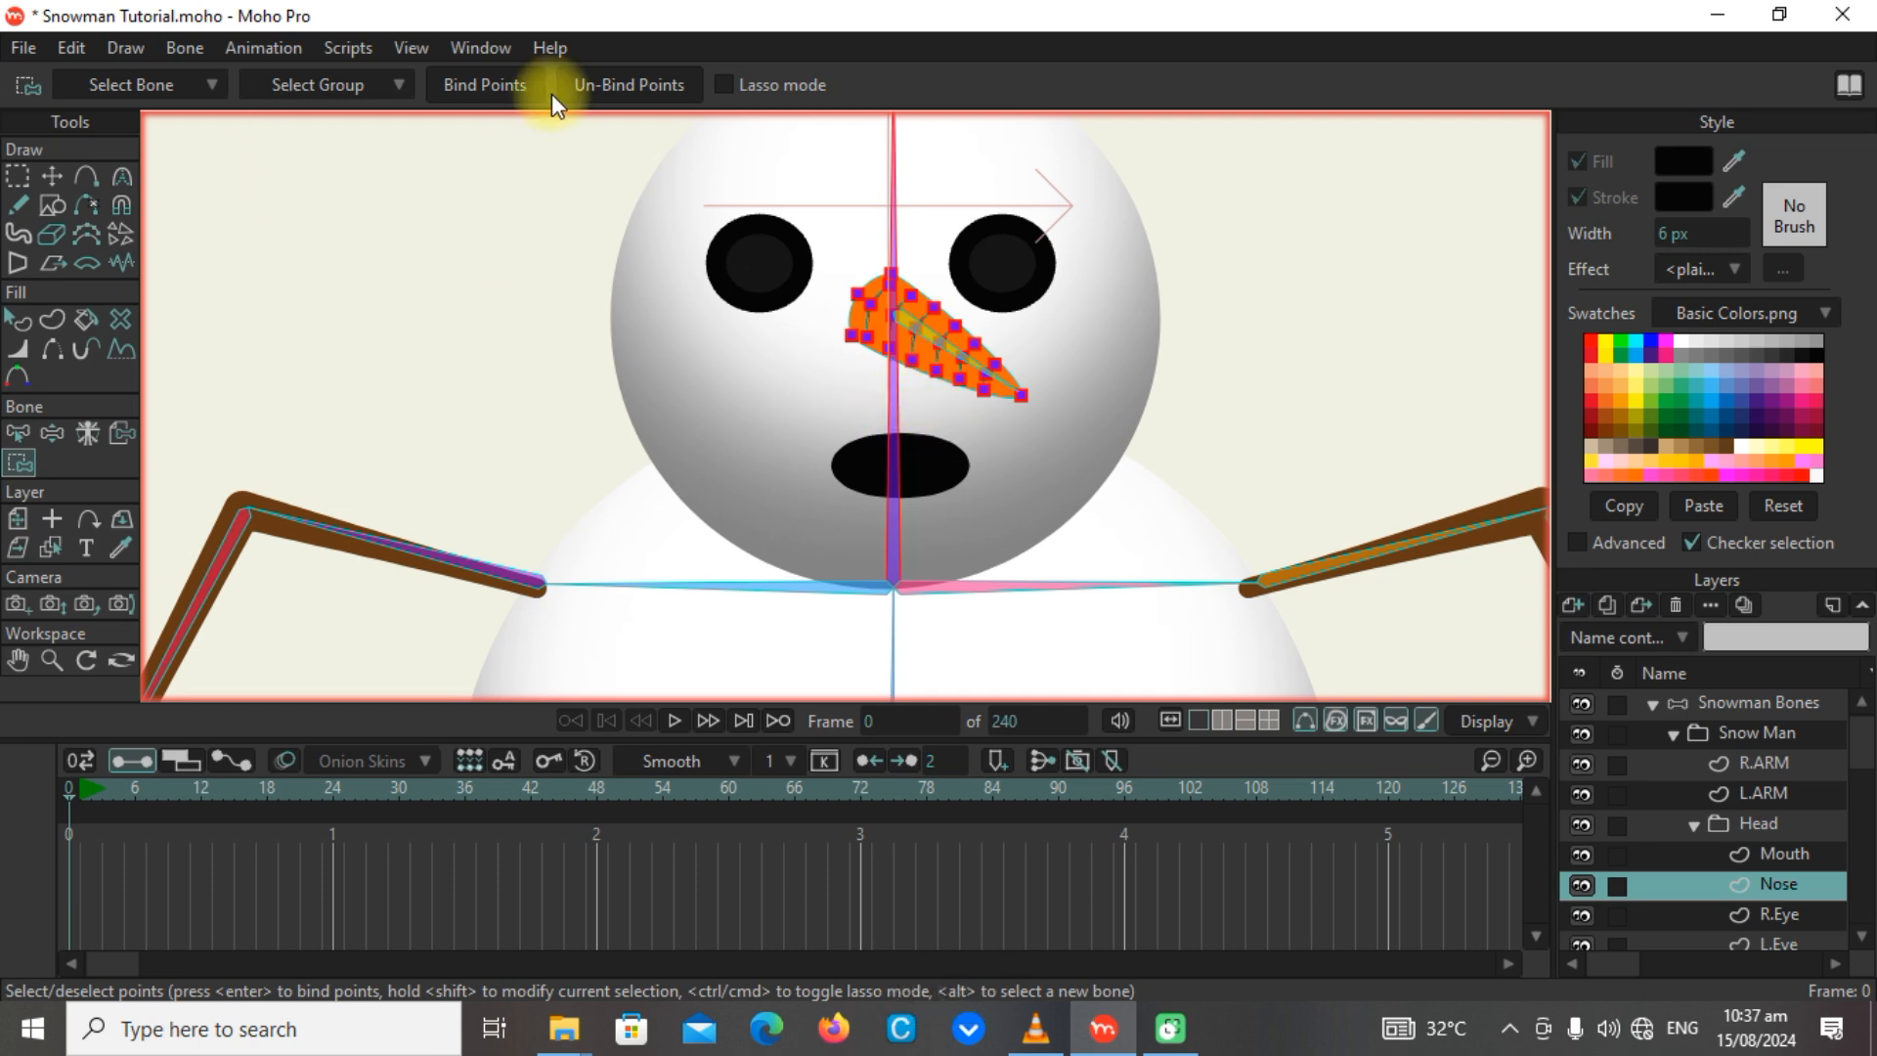
Test the nose's response at frame 0 by manipulating the nose and head bones.
left_click(53, 432)
left_click_drag(967, 354, 946, 171)
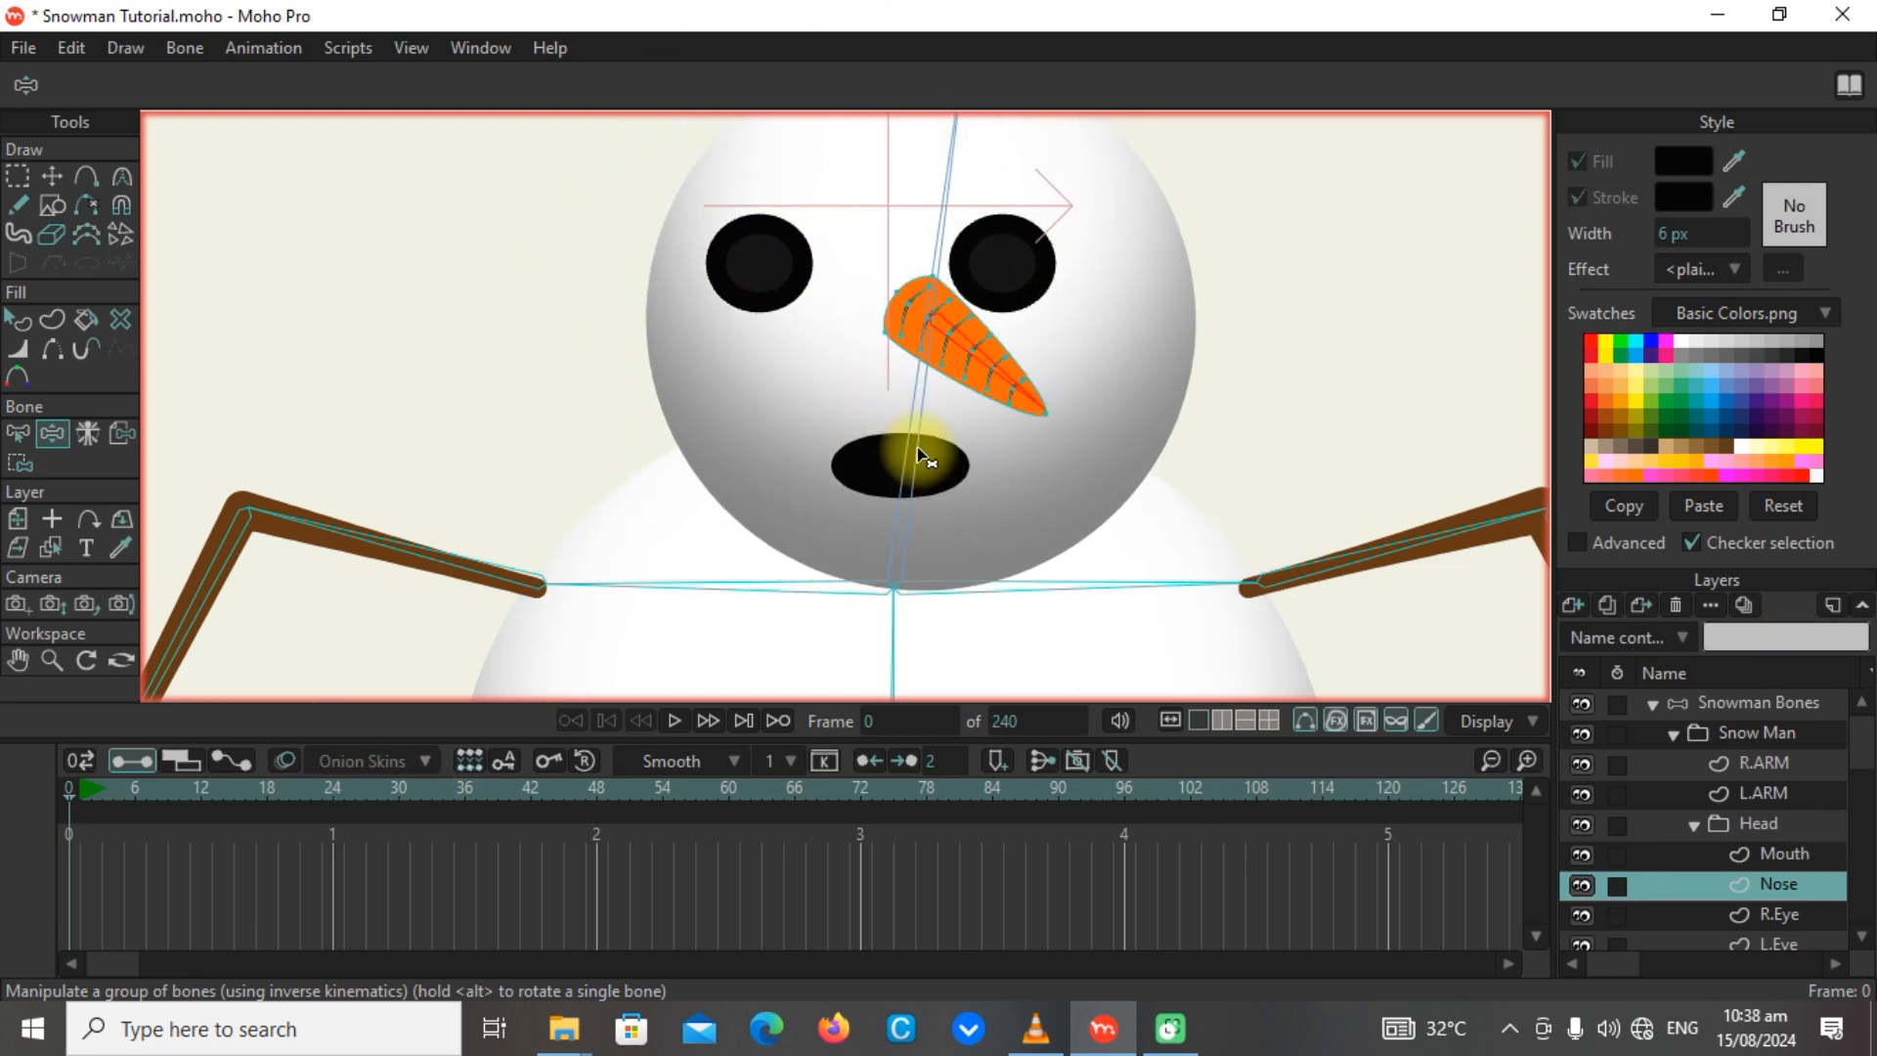
scroll(146, 431, "down", 3)
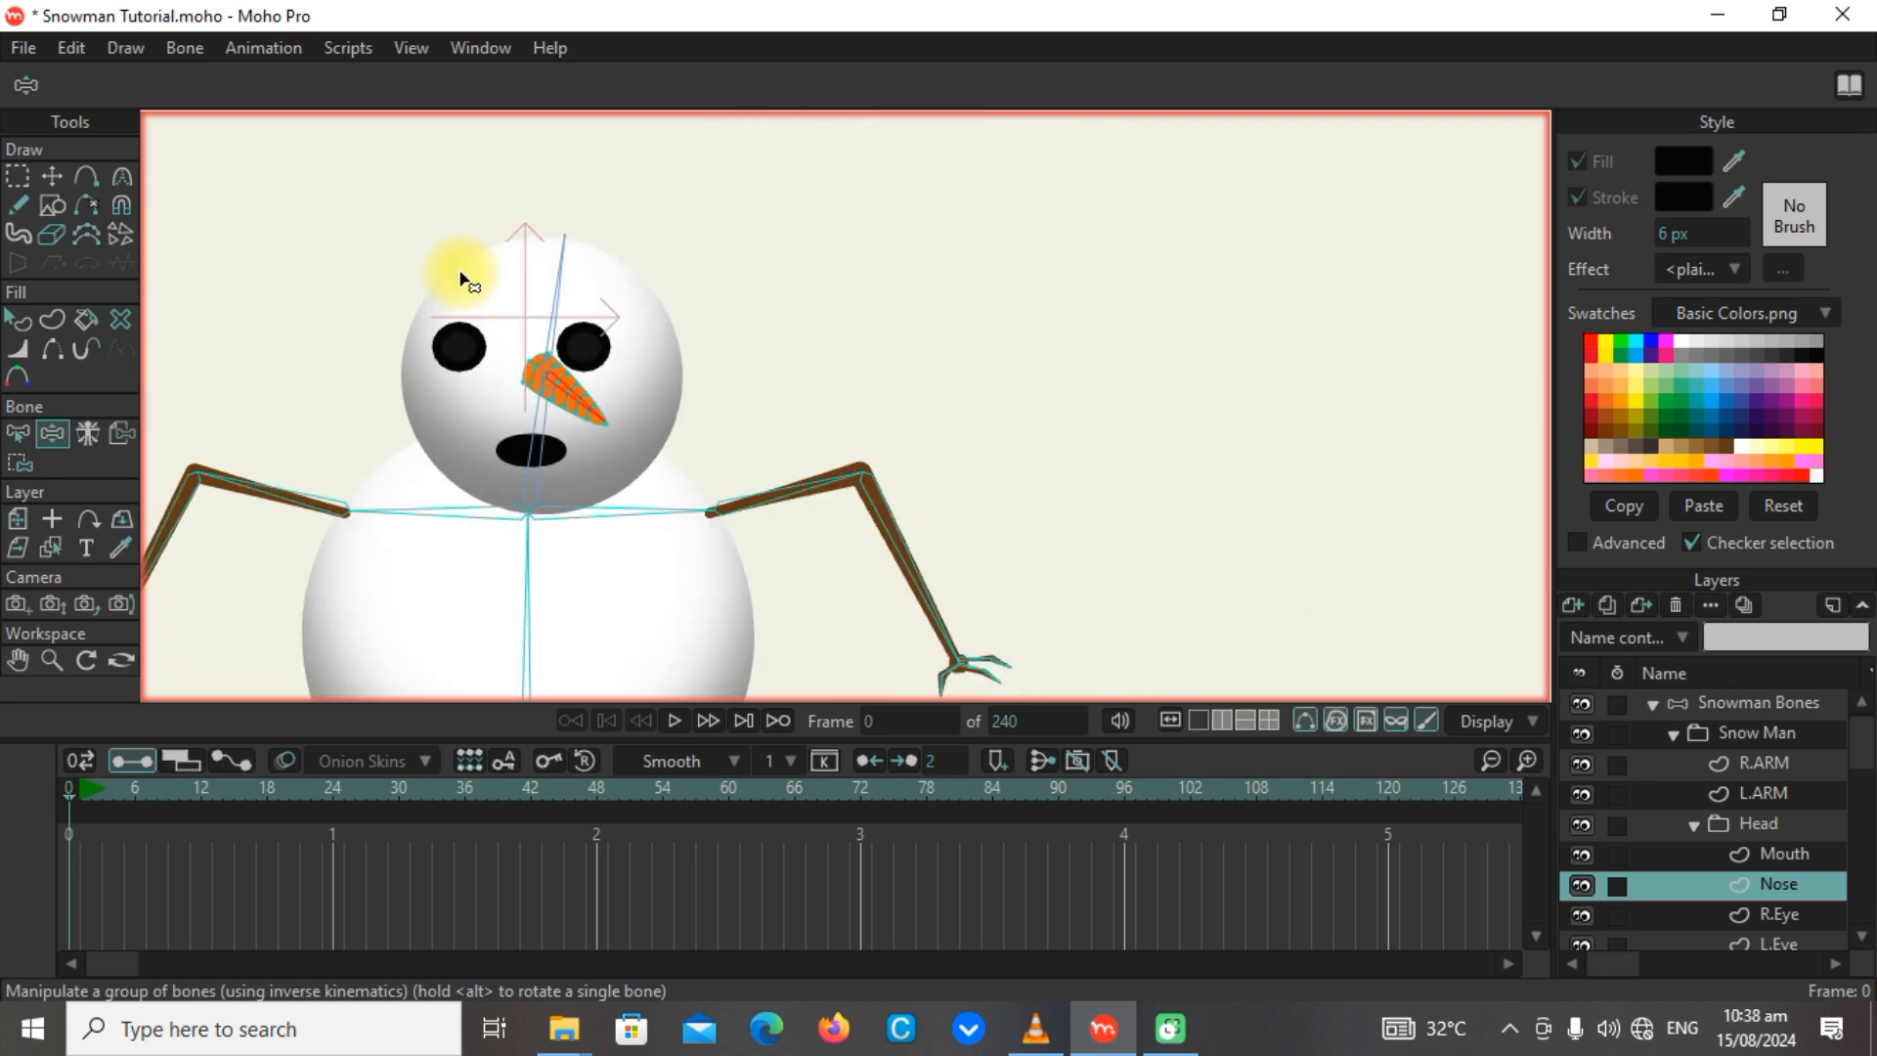
Test the nose bone of the Snowman Bones layer at frame 2, delete the test keyframes there and return to frame 0.
left_click(80, 788)
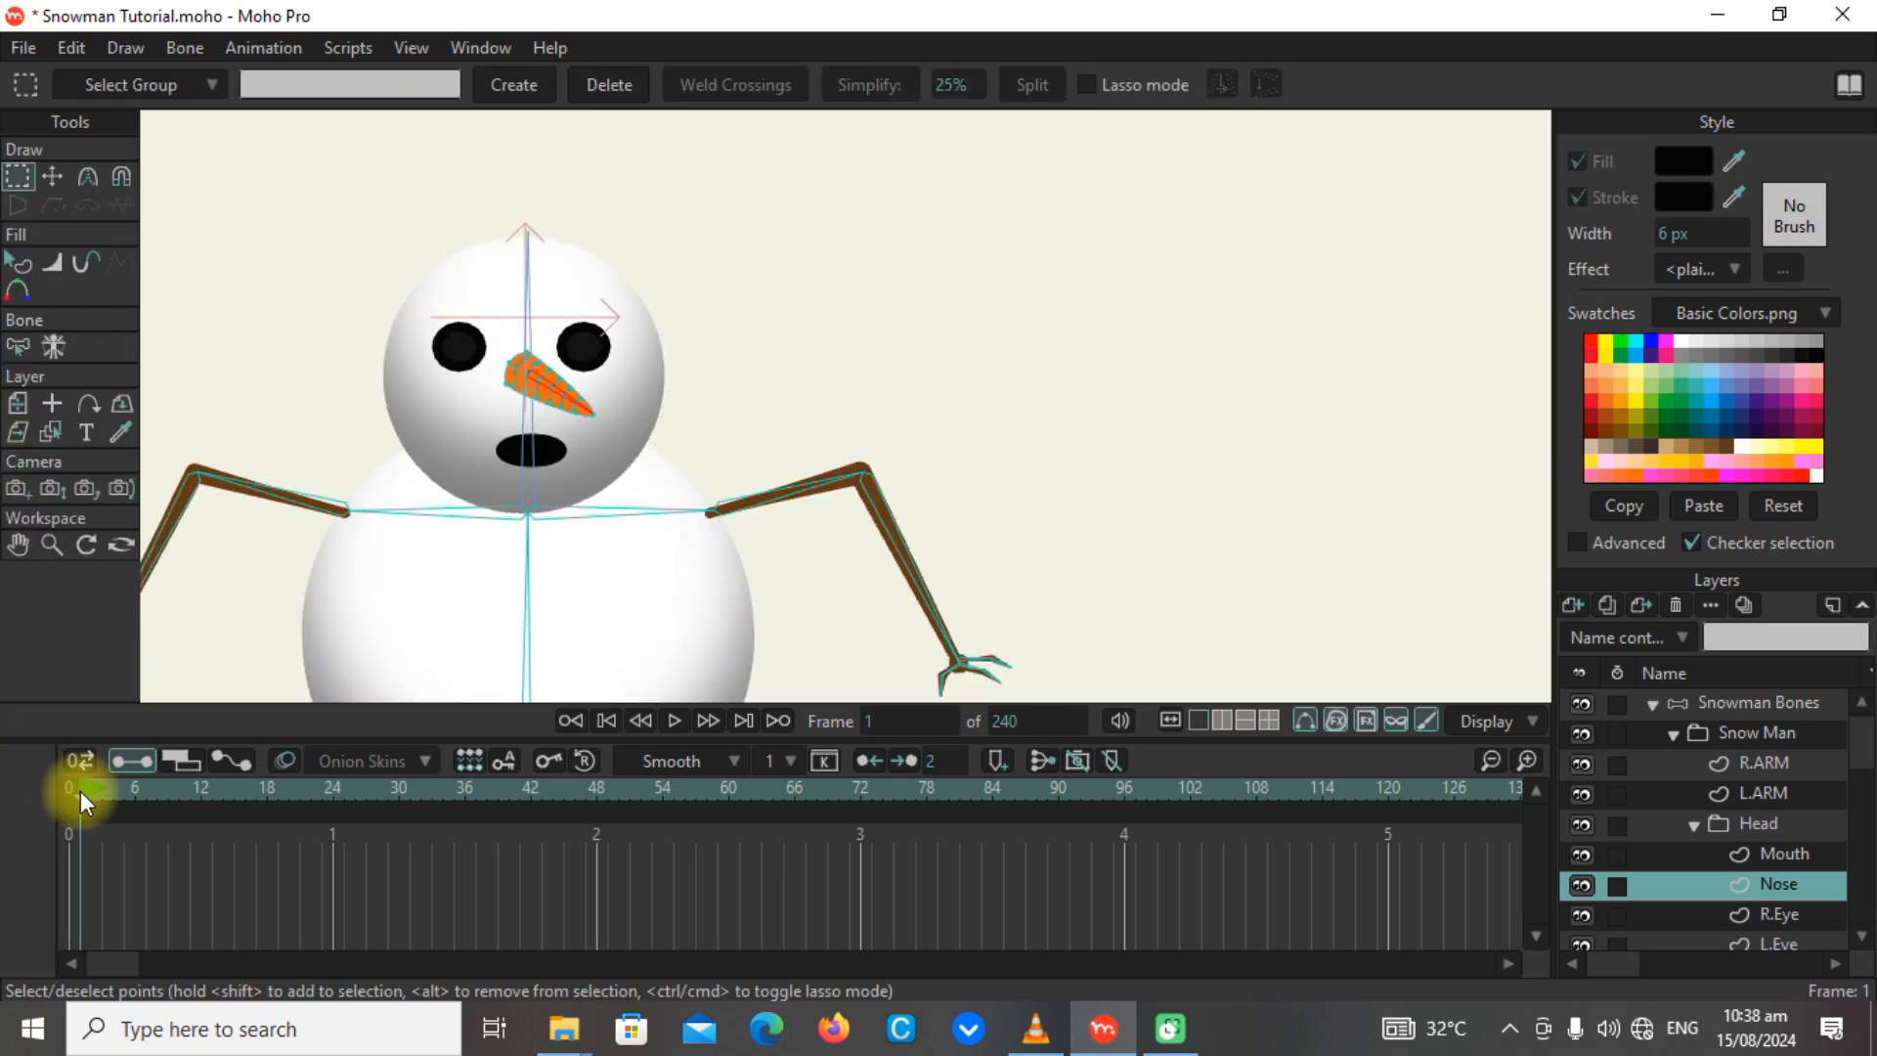
left_click(575, 371)
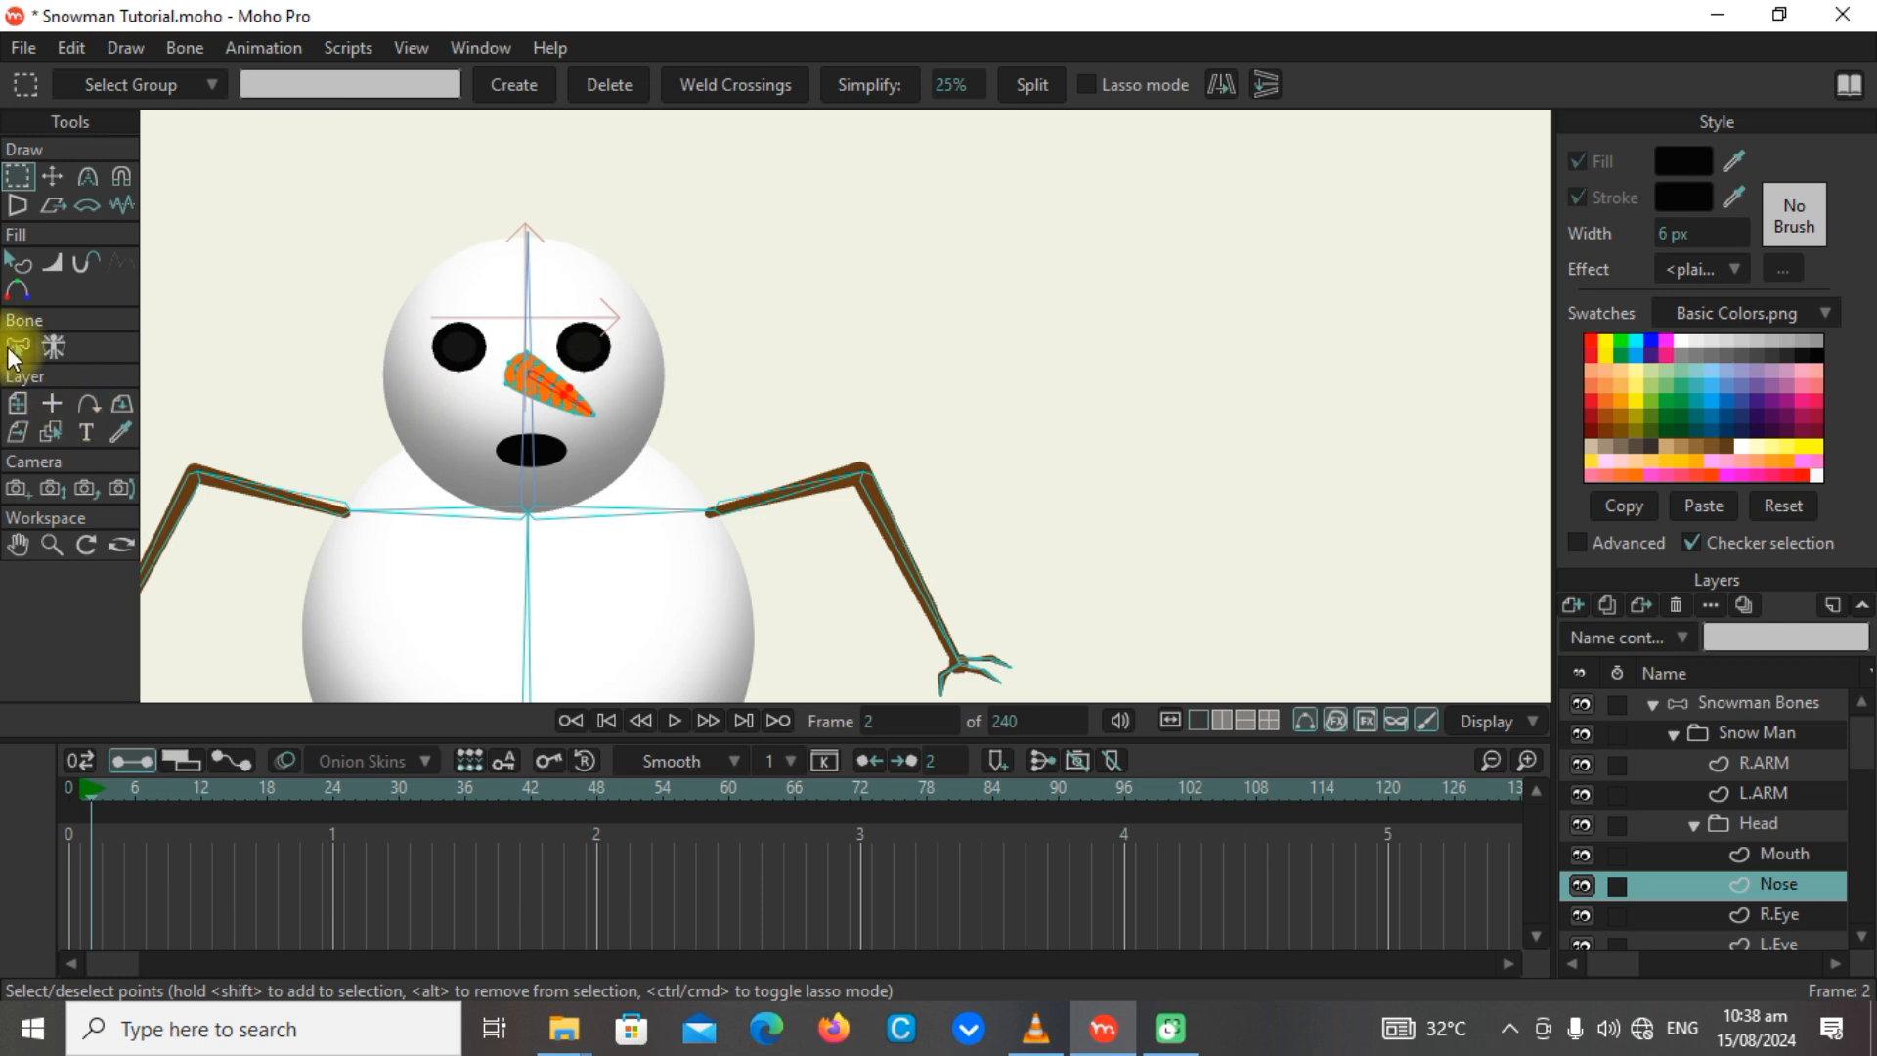
left_click(1745, 703)
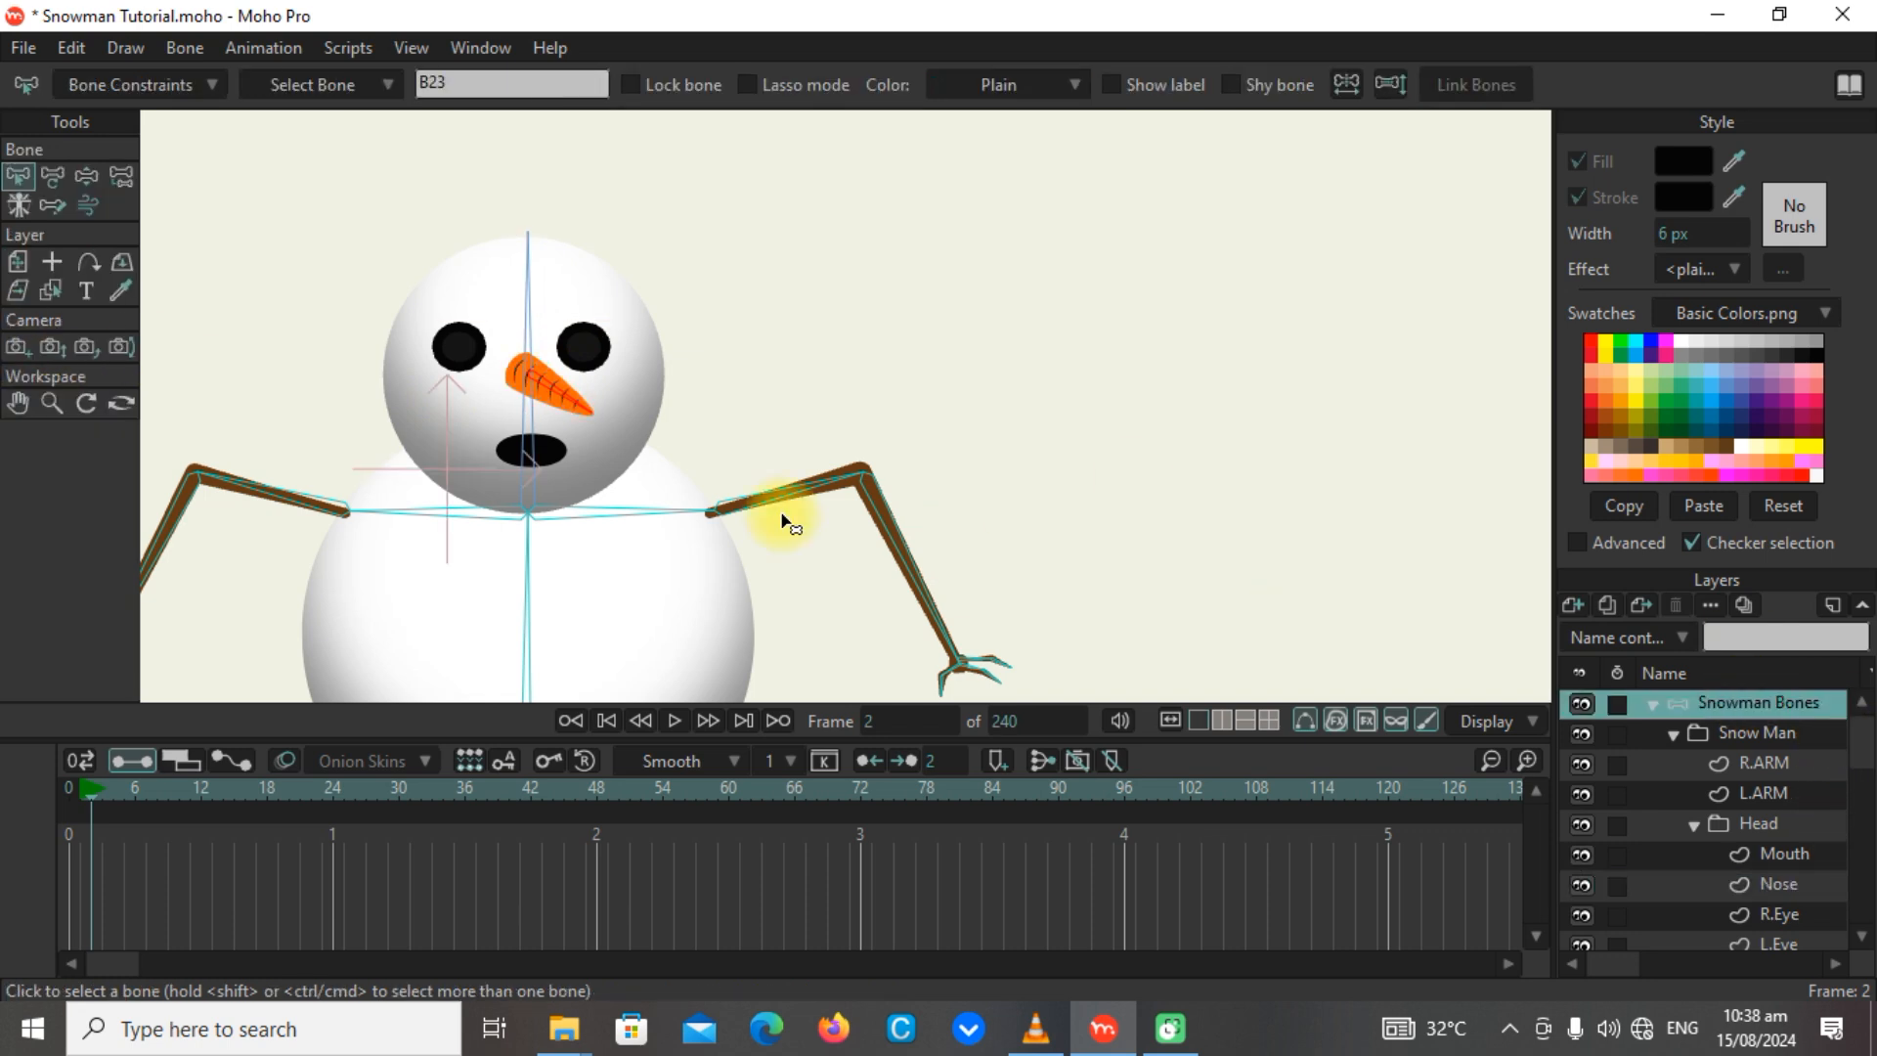
left_click(98, 176)
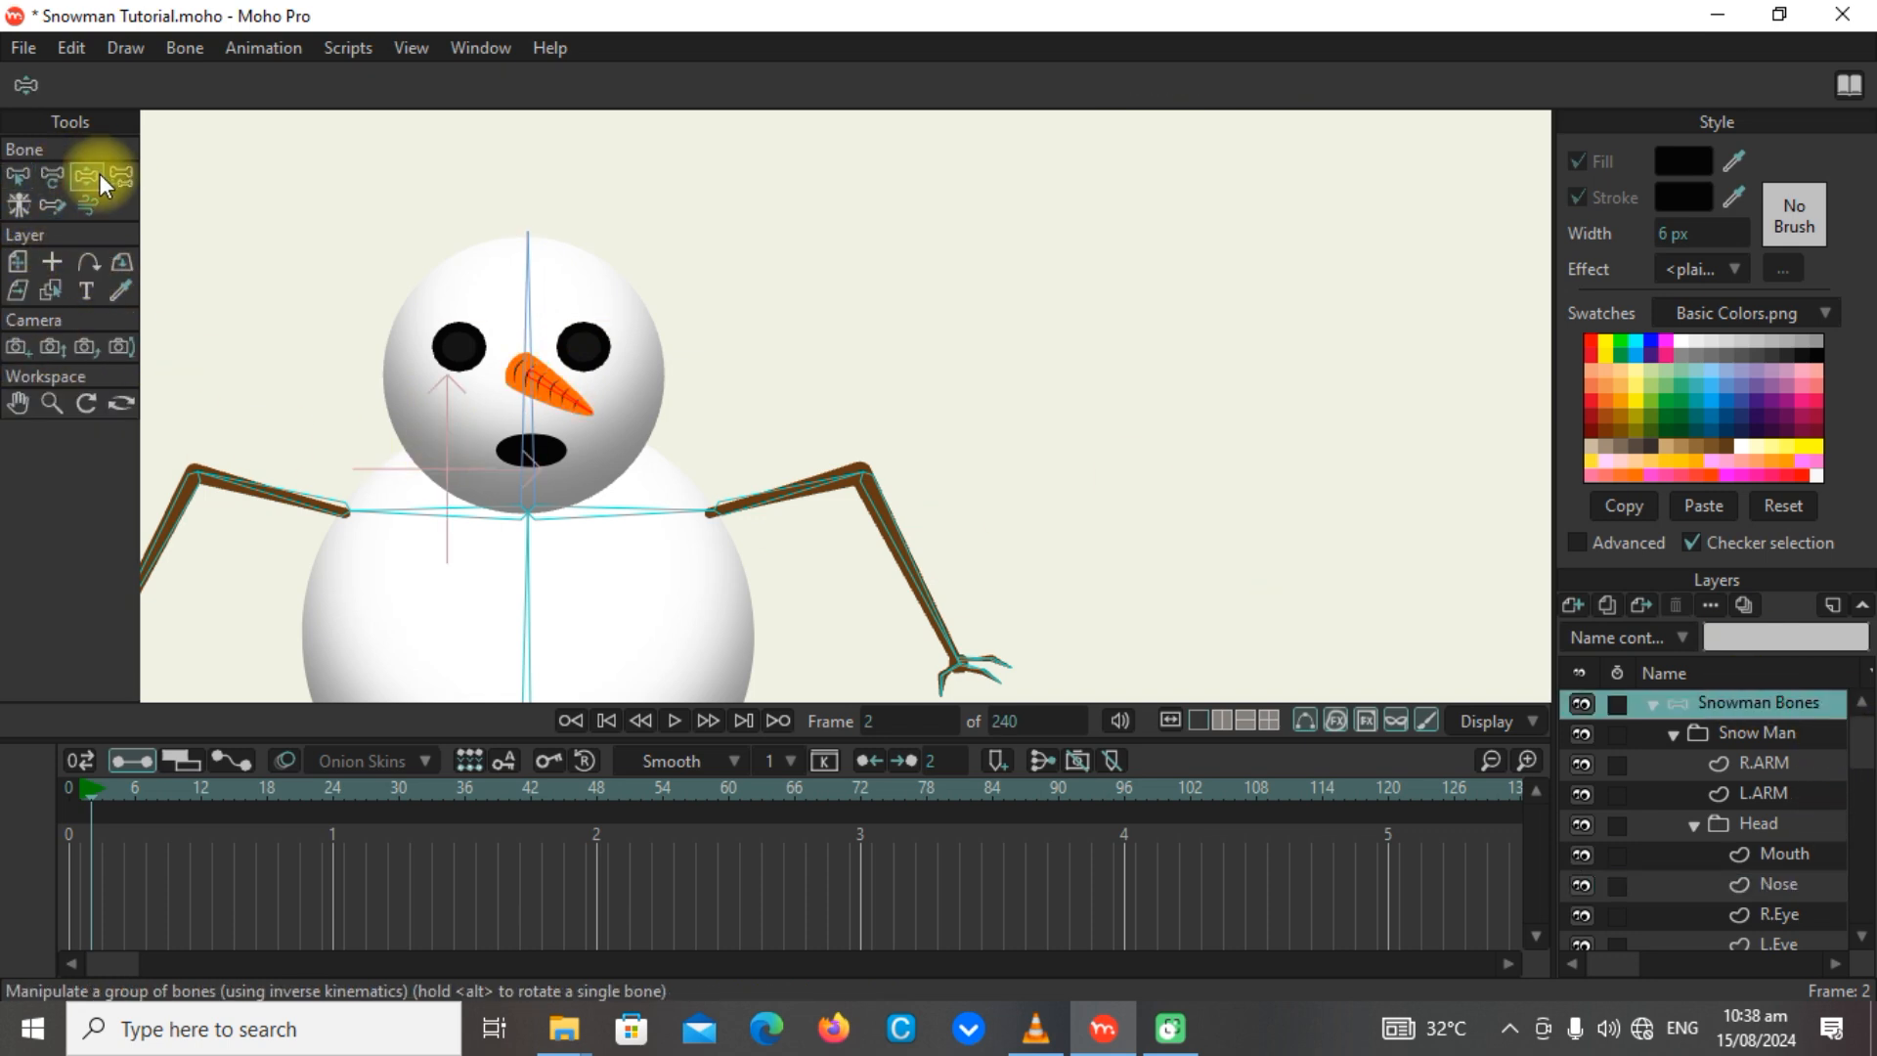
mouse_move(557, 387)
left_mouse_down()
mouse_move(574, 335)
mouse_move(532, 389)
mouse_move(543, 411)
left_mouse_up()
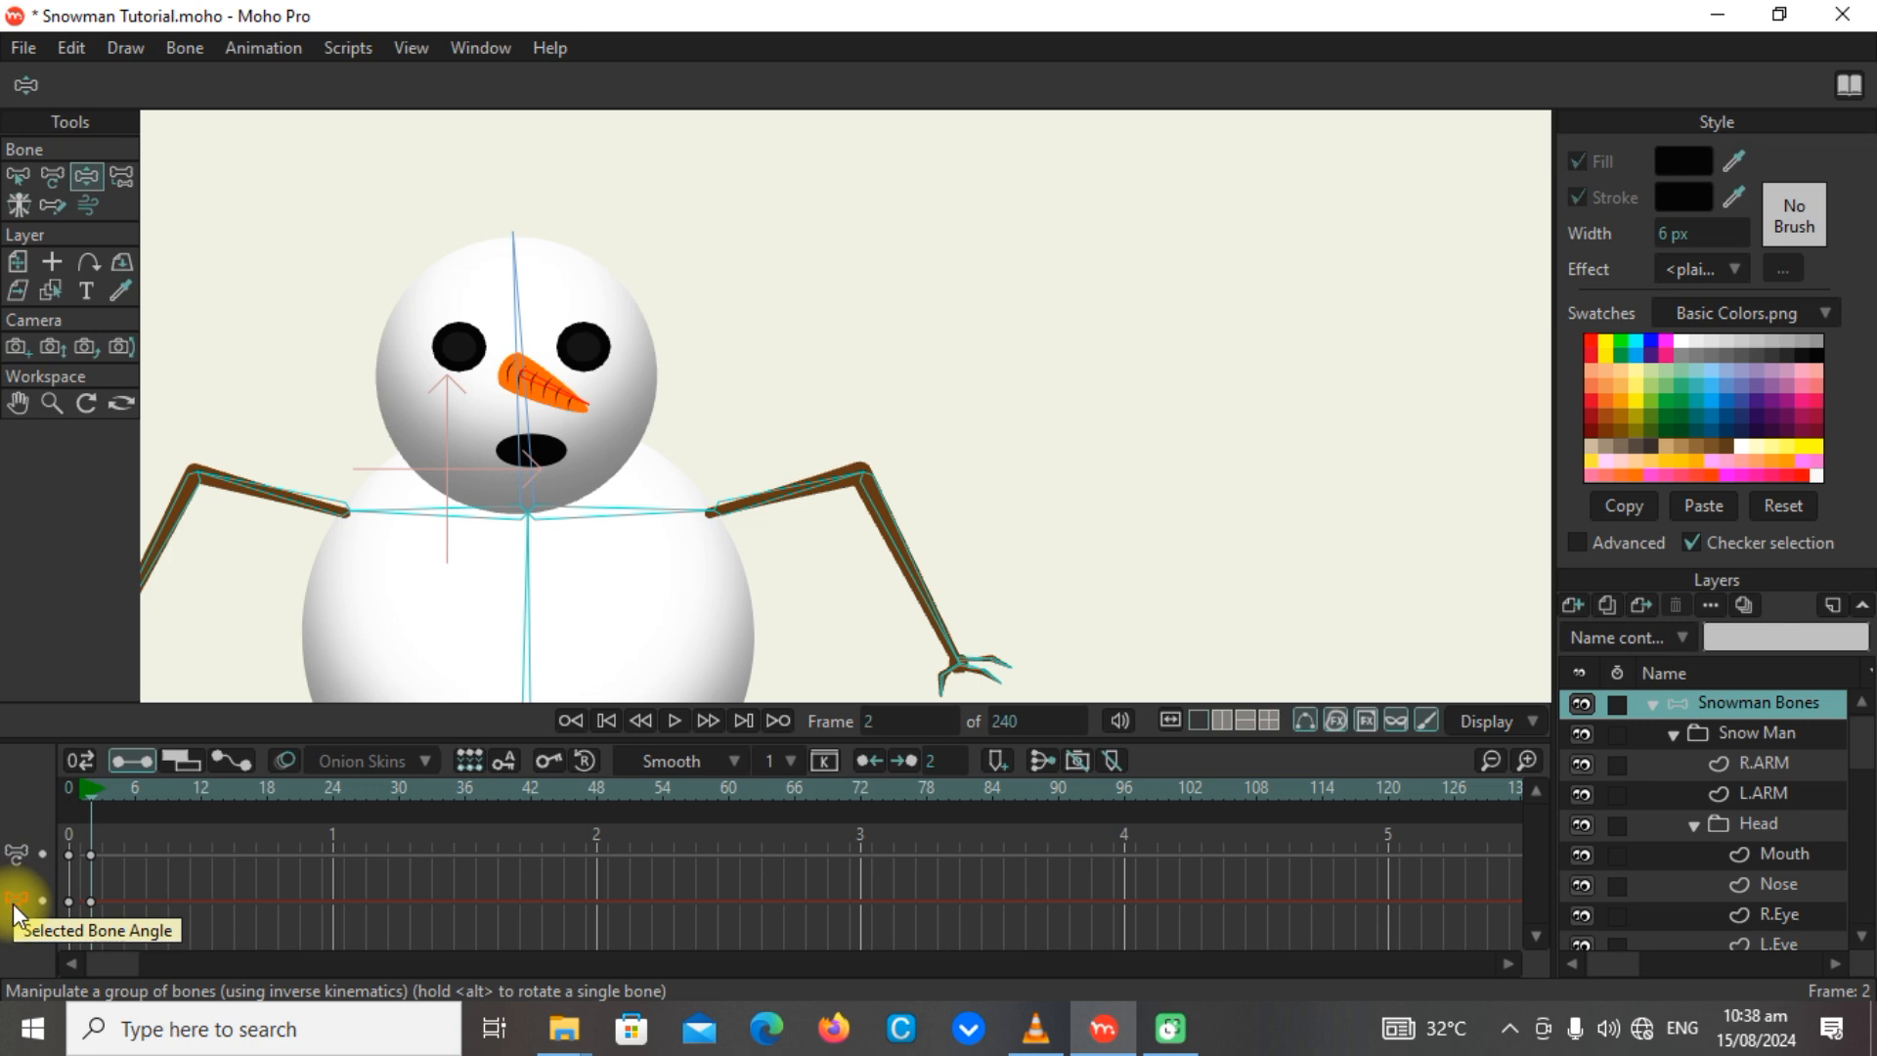
left_click_drag(90, 820, 88, 819)
key("Delete")
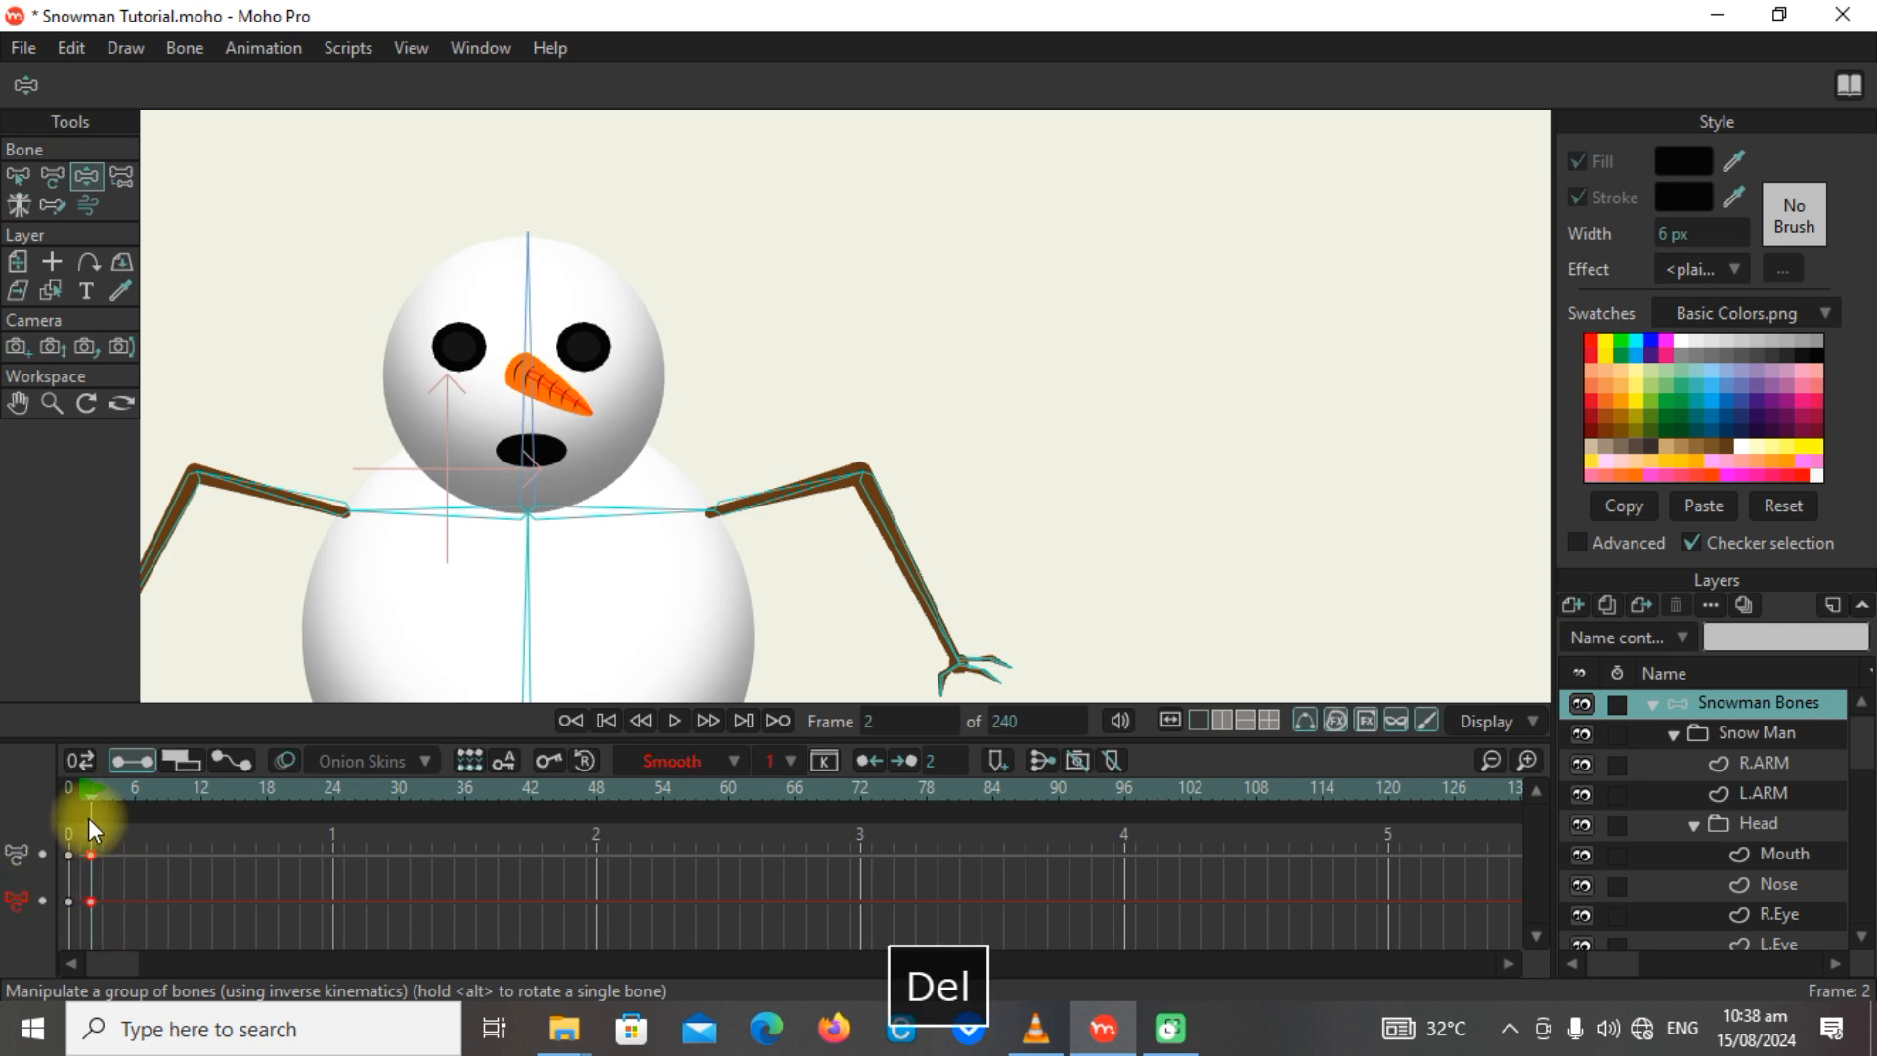
left_click(67, 786)
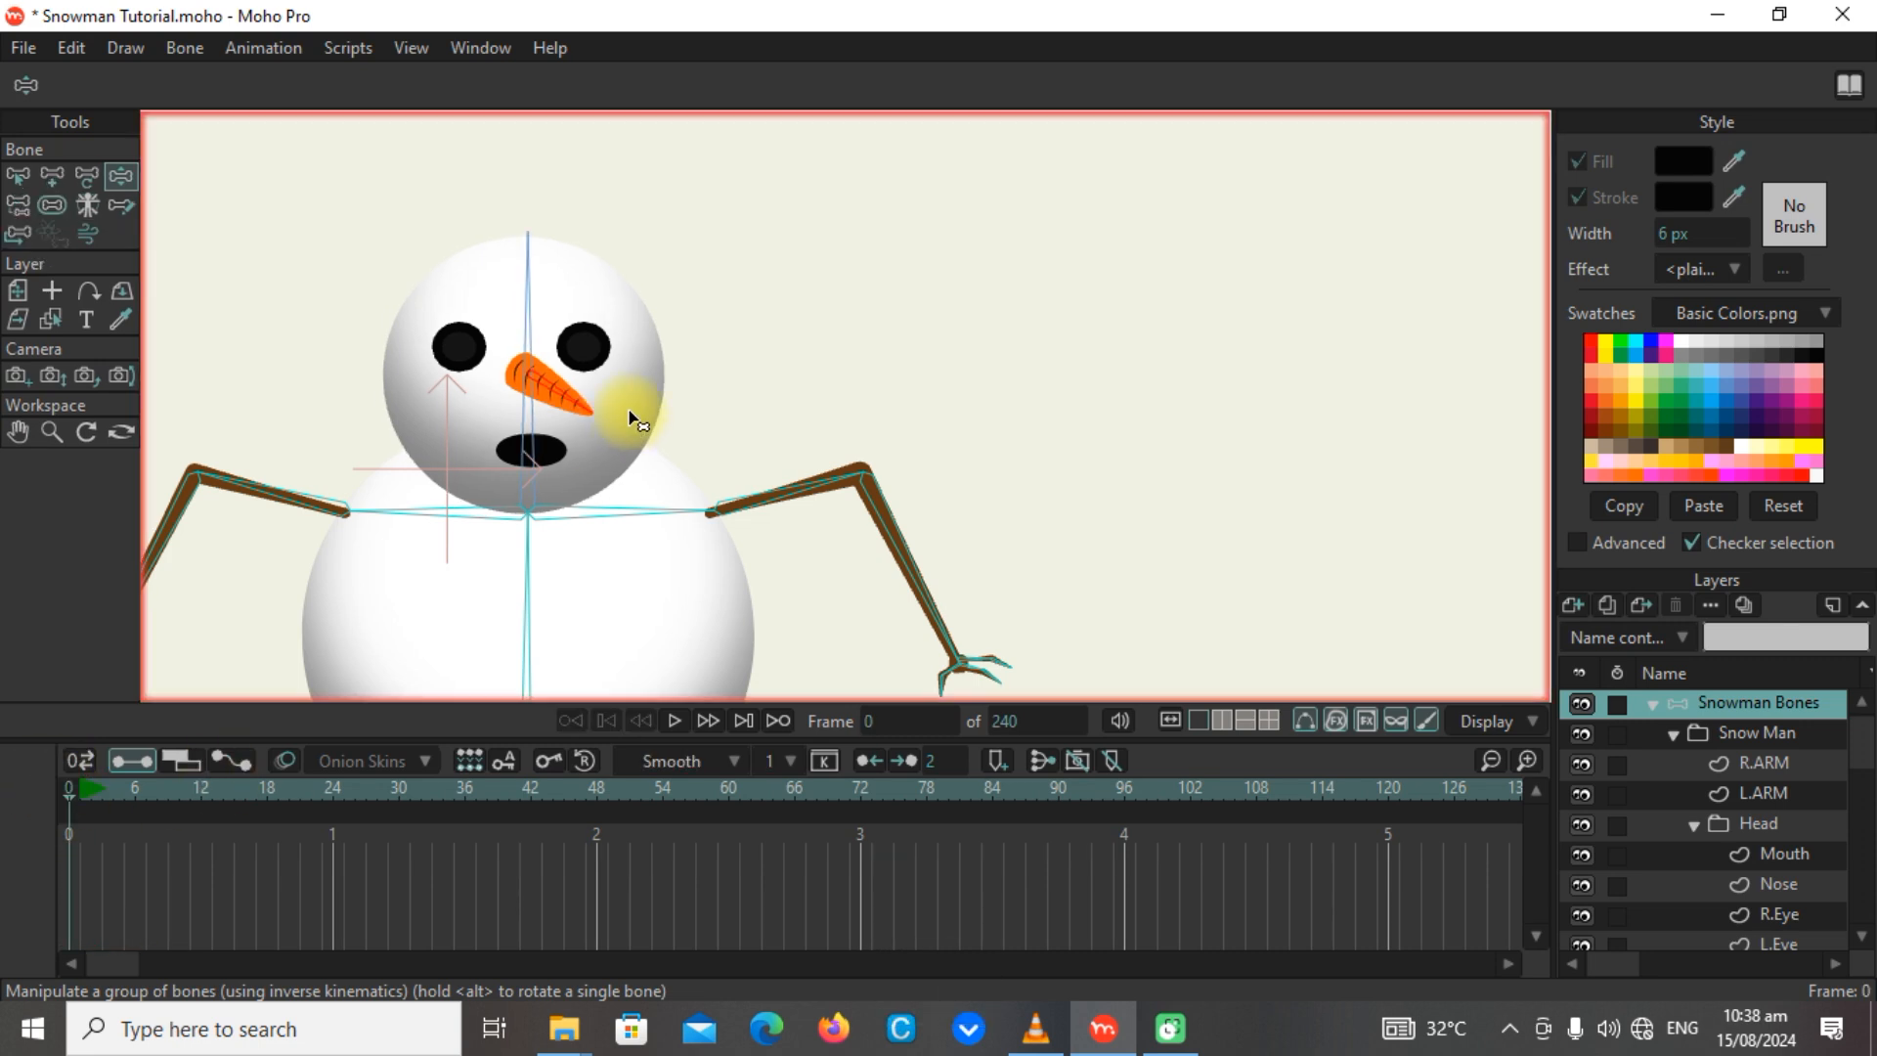
left_click(52, 206)
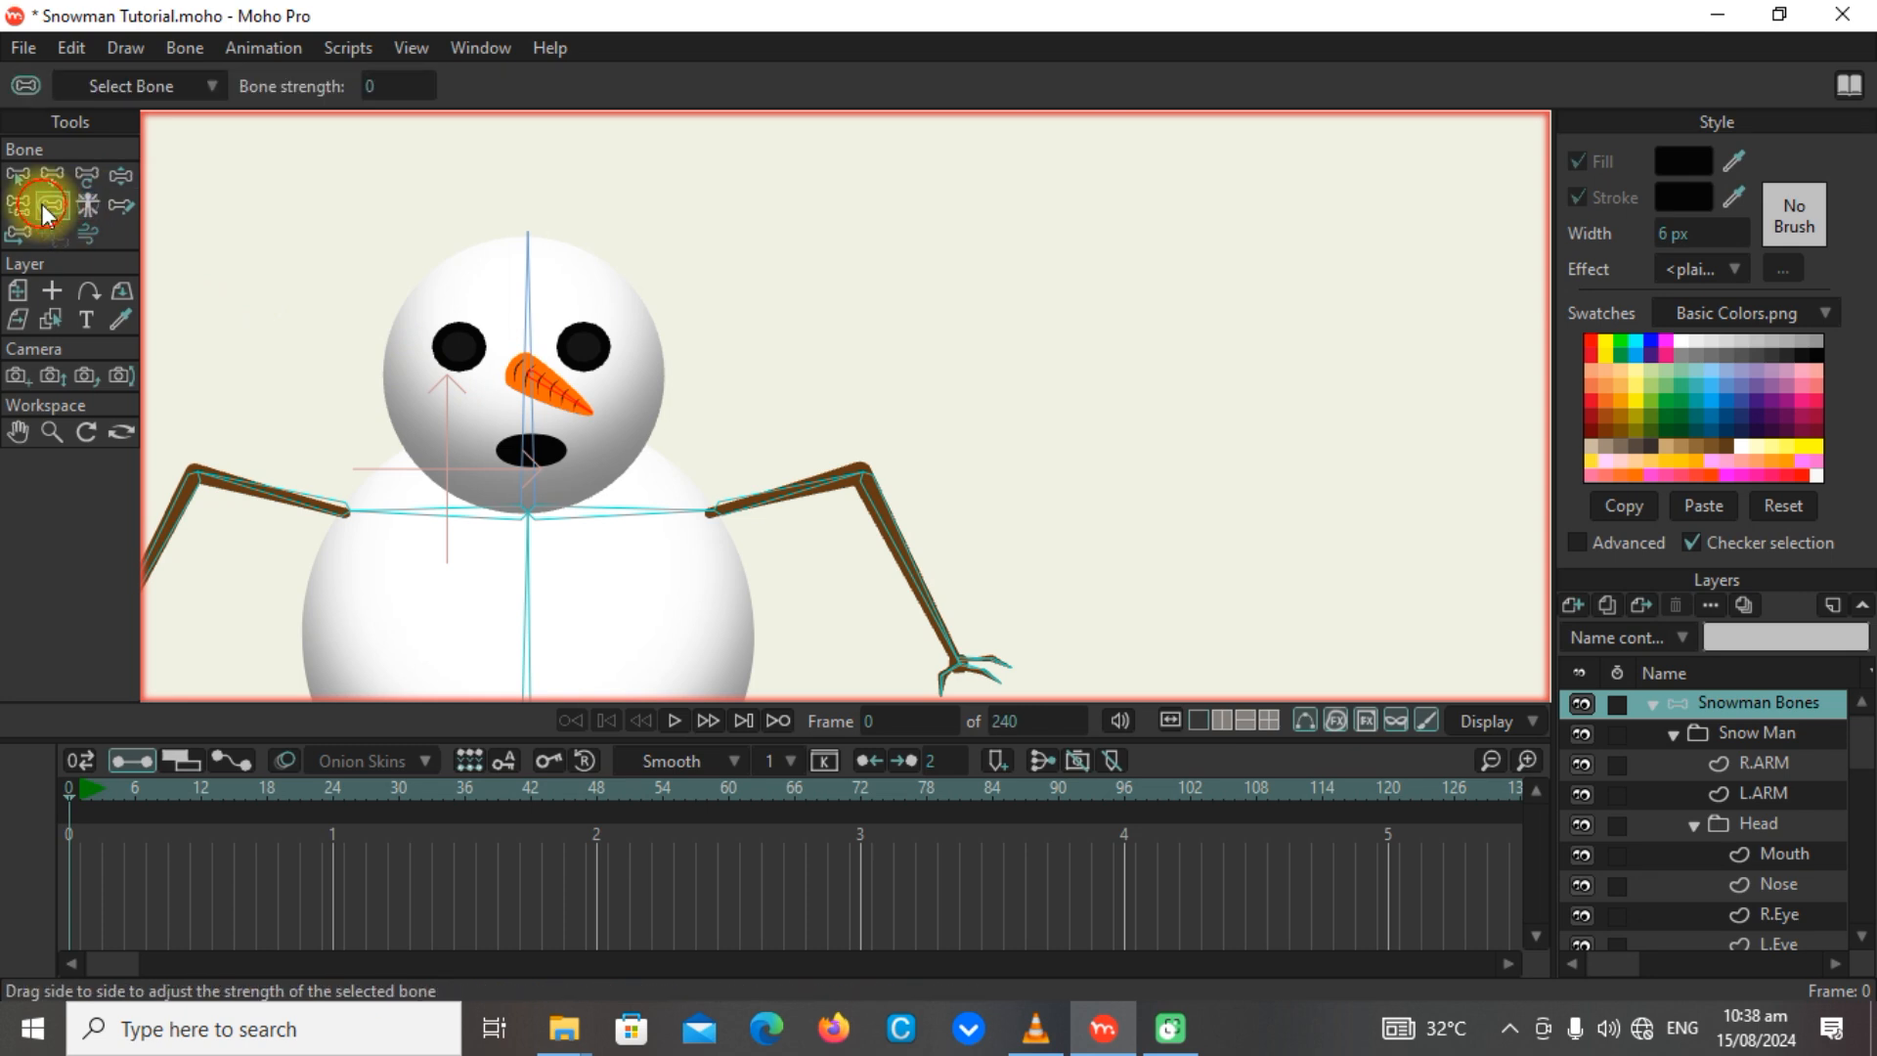
left_click(117, 178)
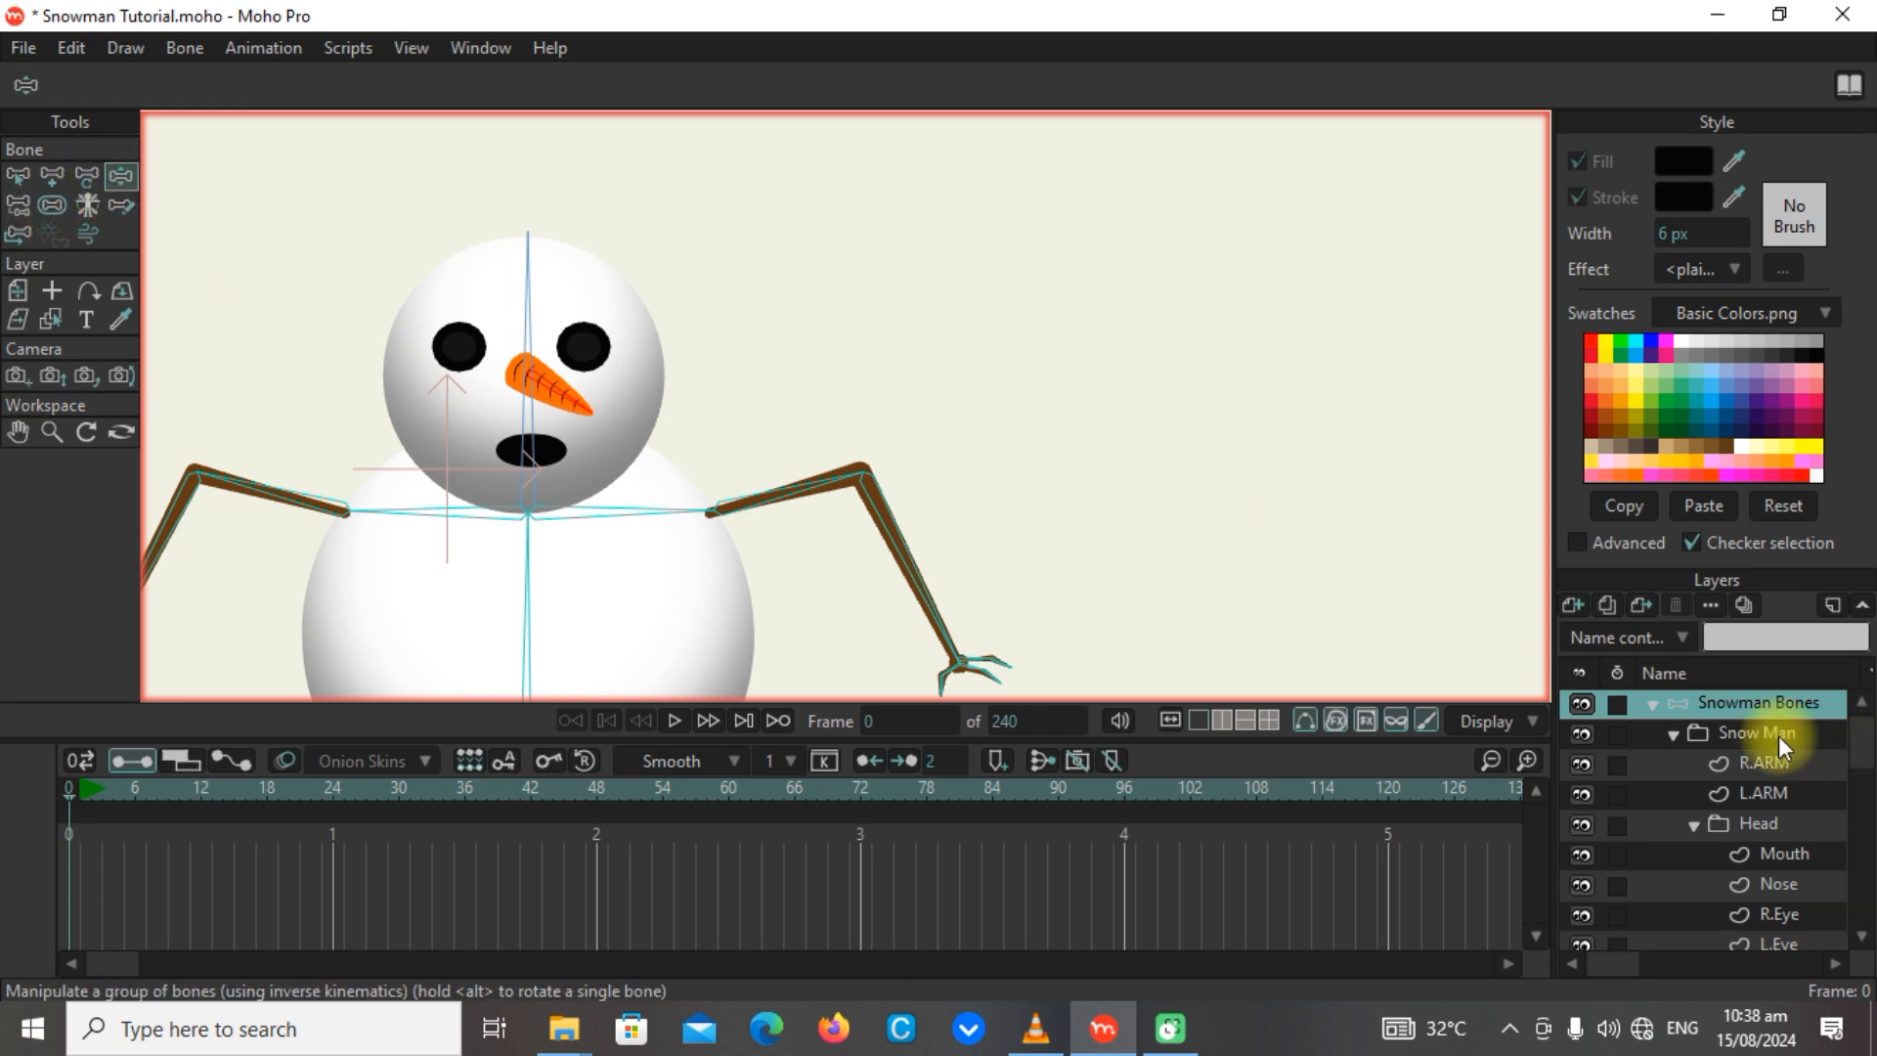
Unbind all points of the Nose layer from their bone.
left_click(1786, 884)
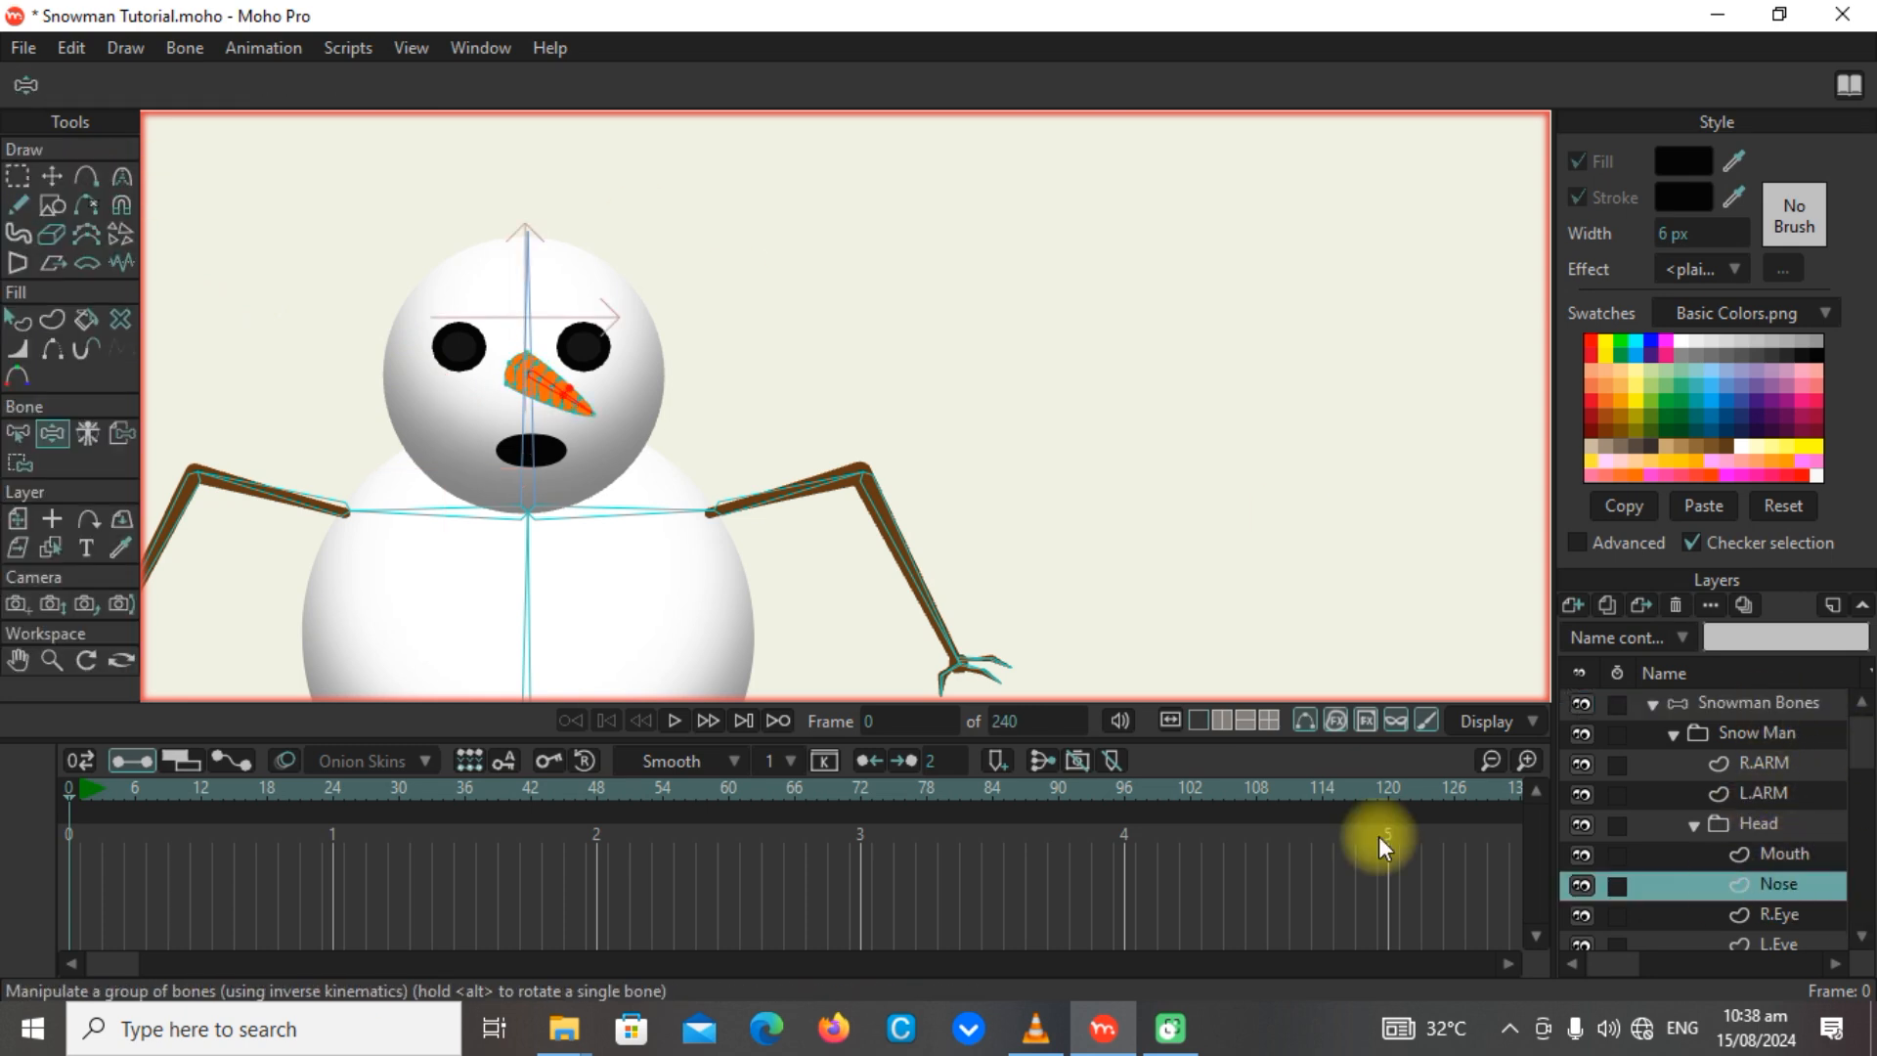
scroll(592, 403, "up", 5)
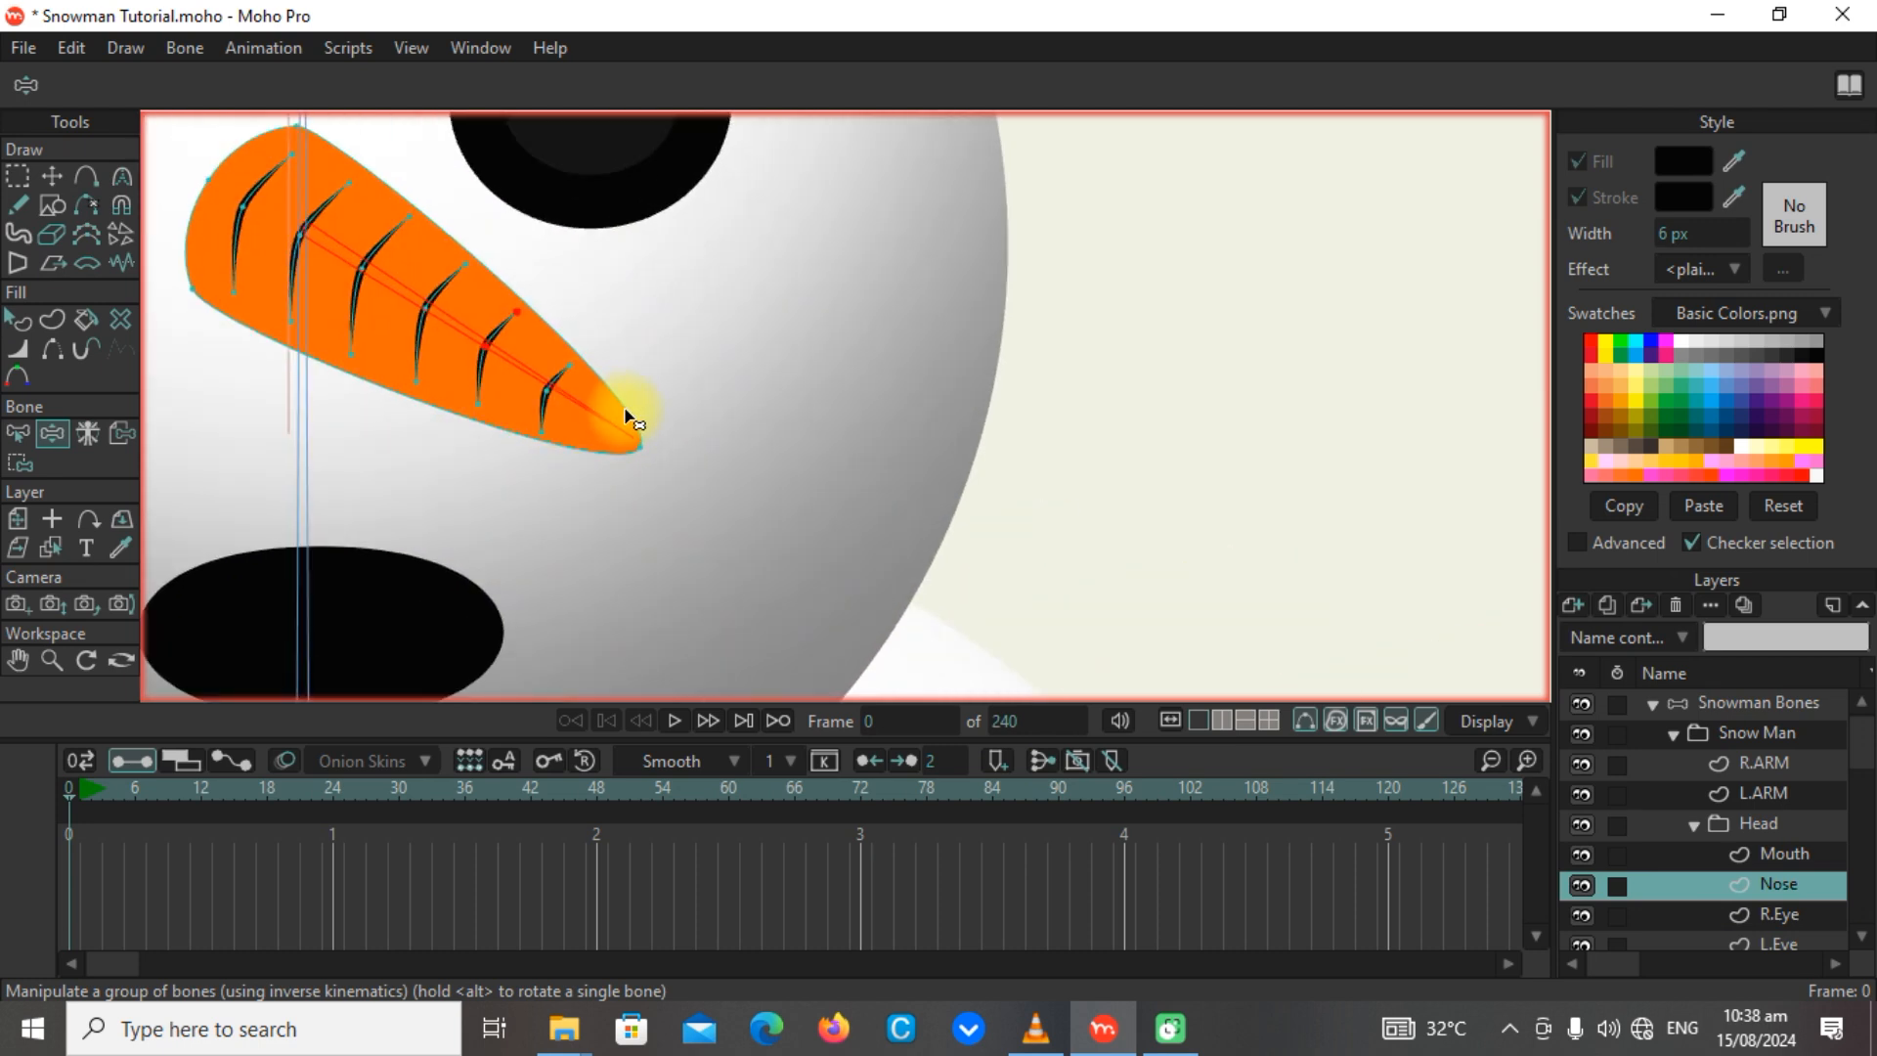
scroll(544, 314, "down", 3)
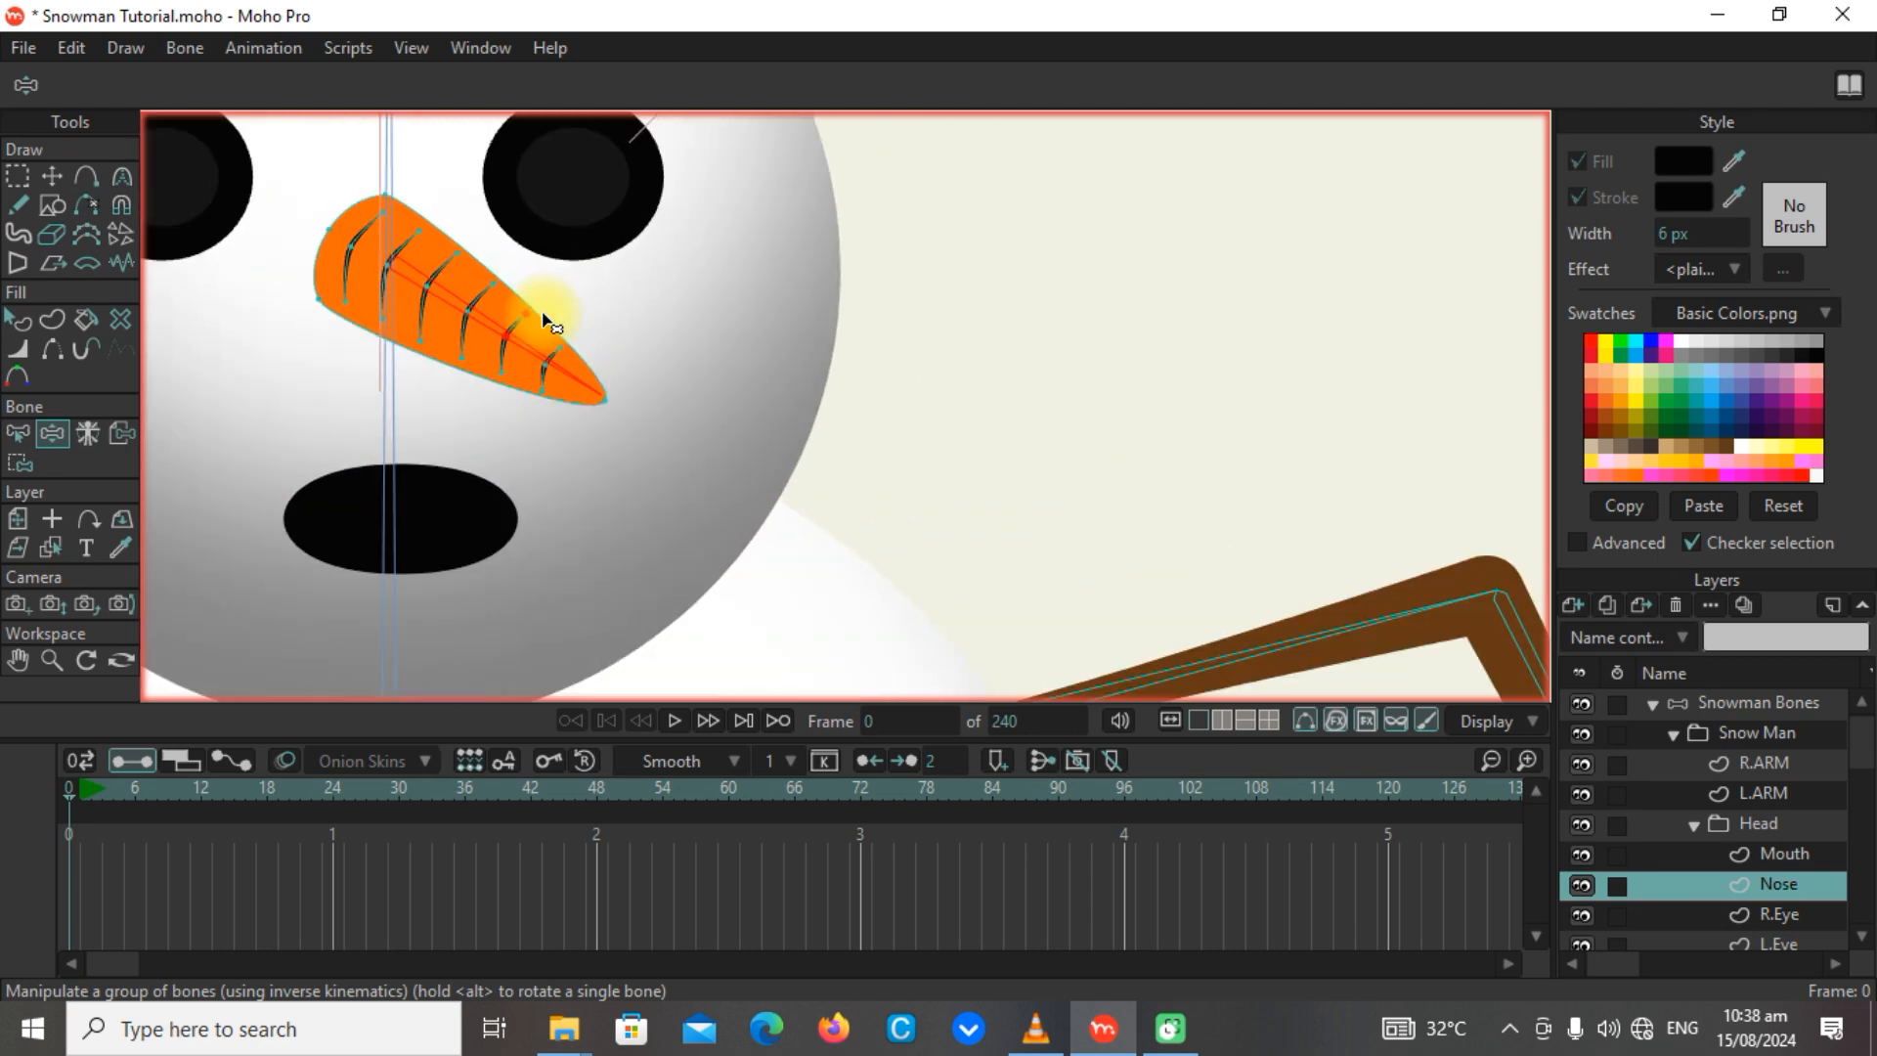
left_click(19, 462)
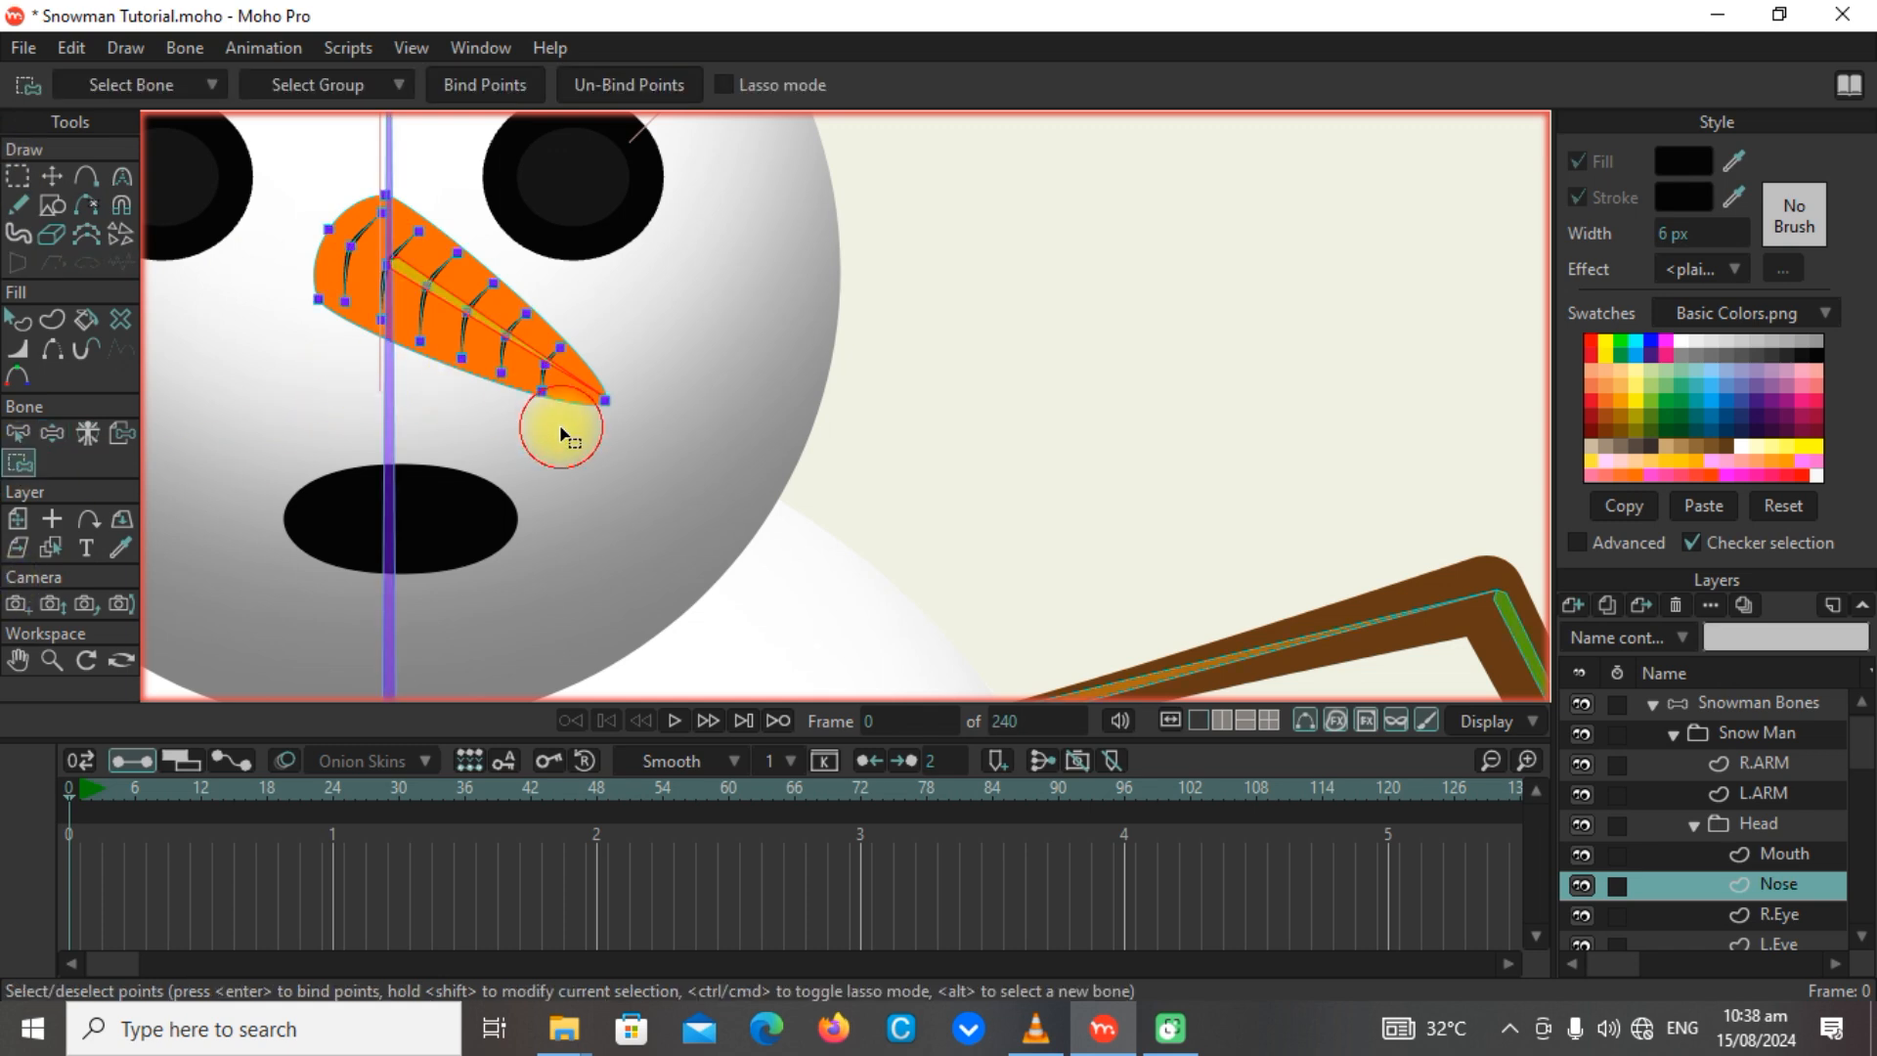
left_click(456, 304, "alt")
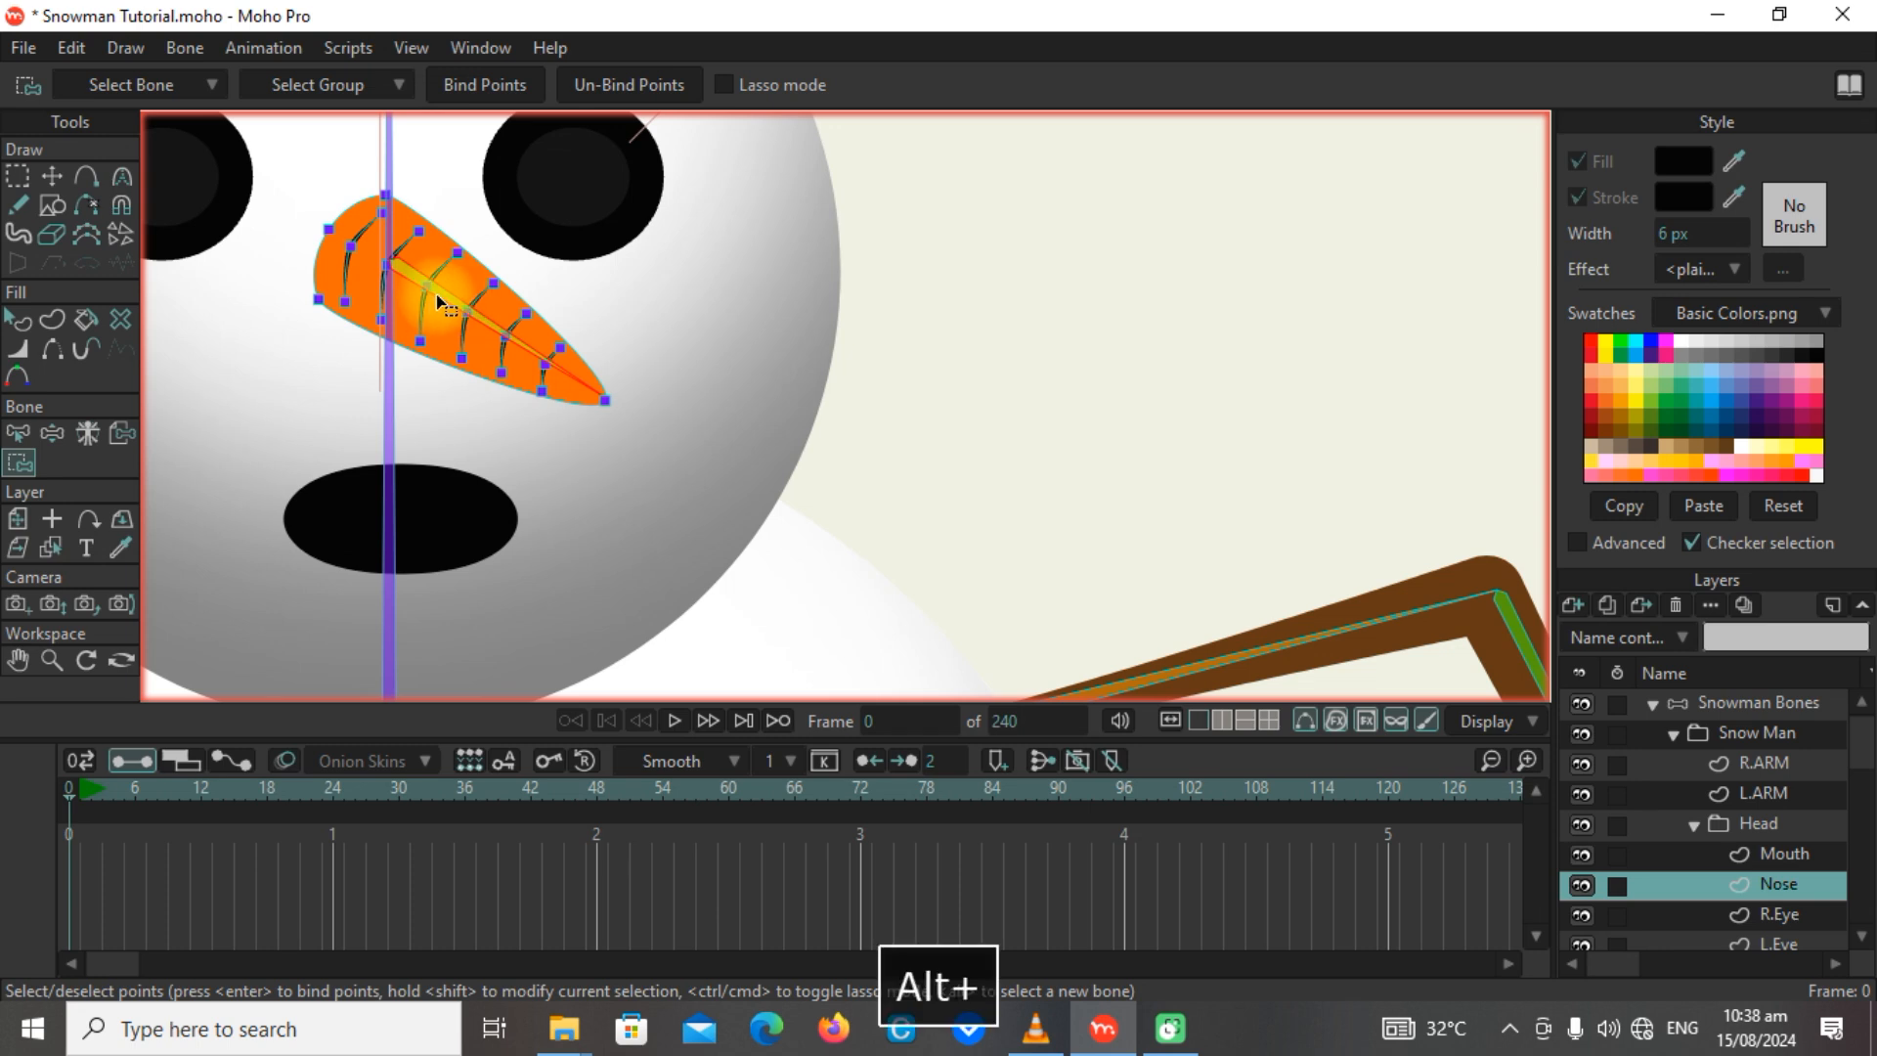
left_click(382, 392)
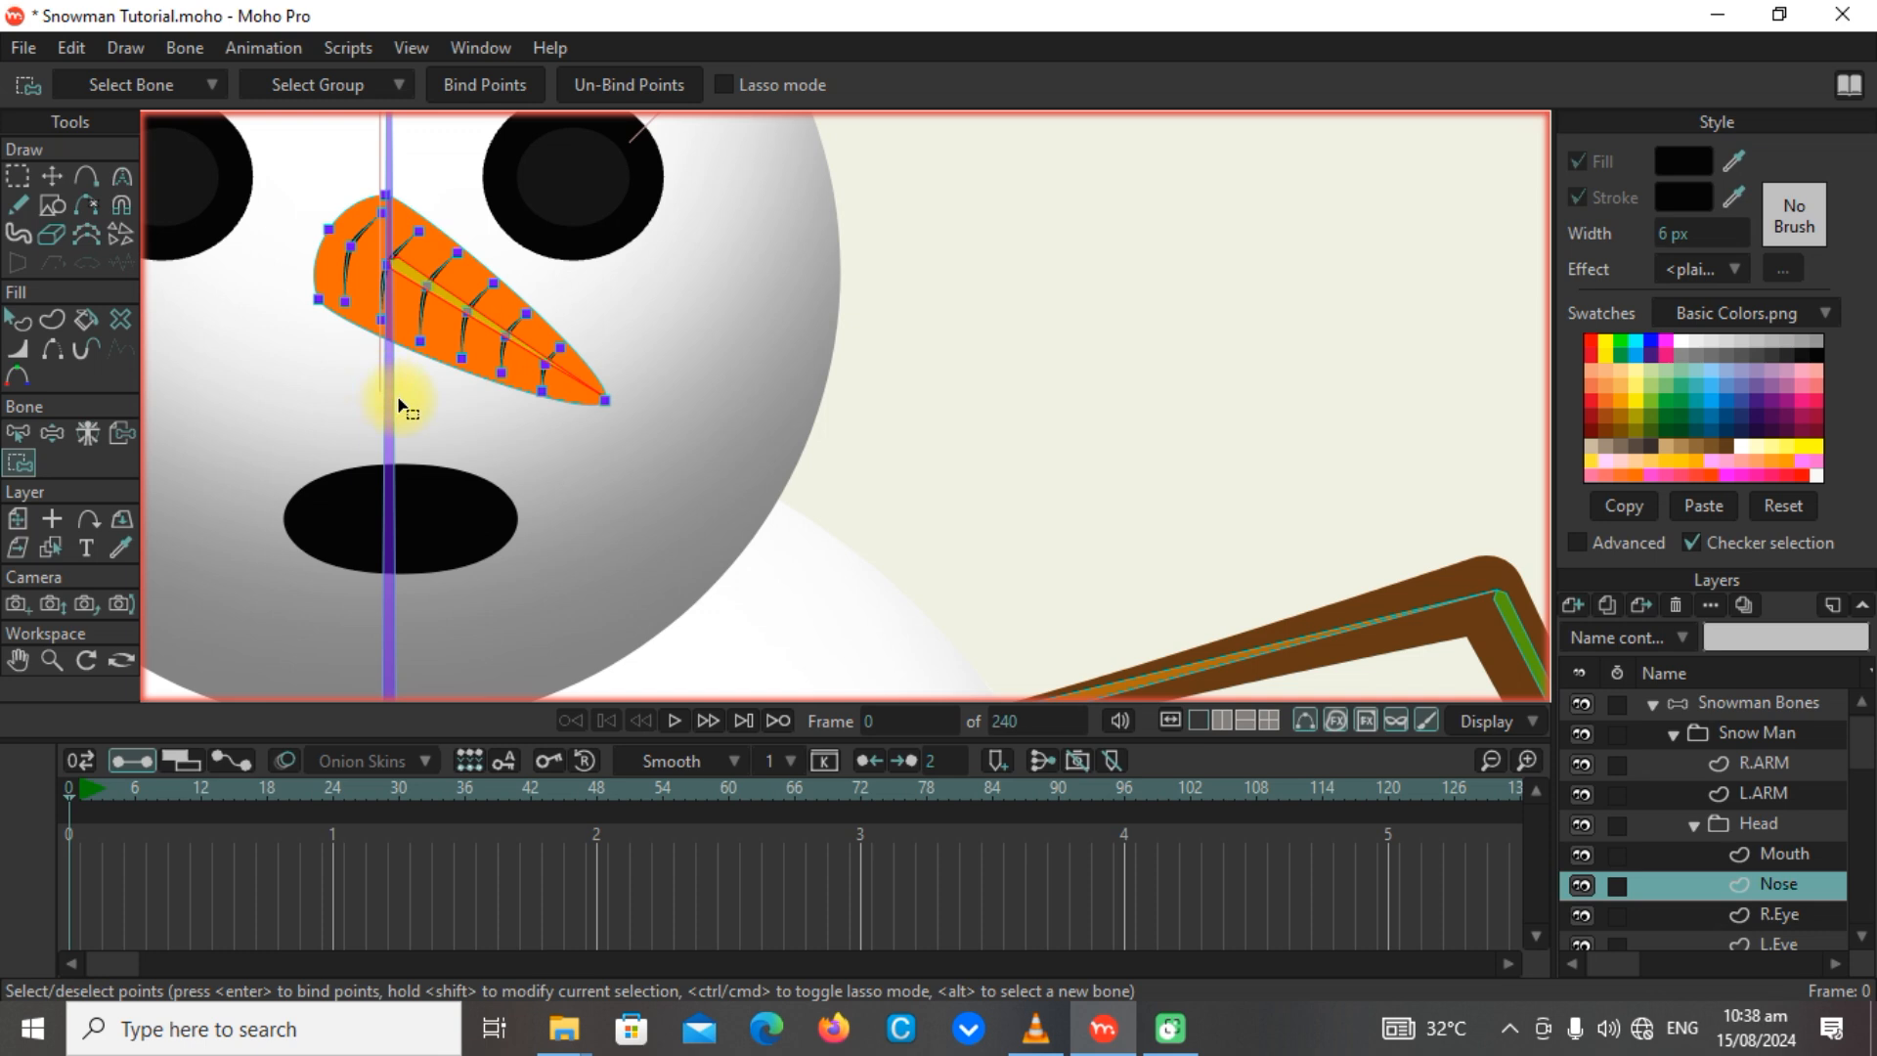
left_click(638, 86)
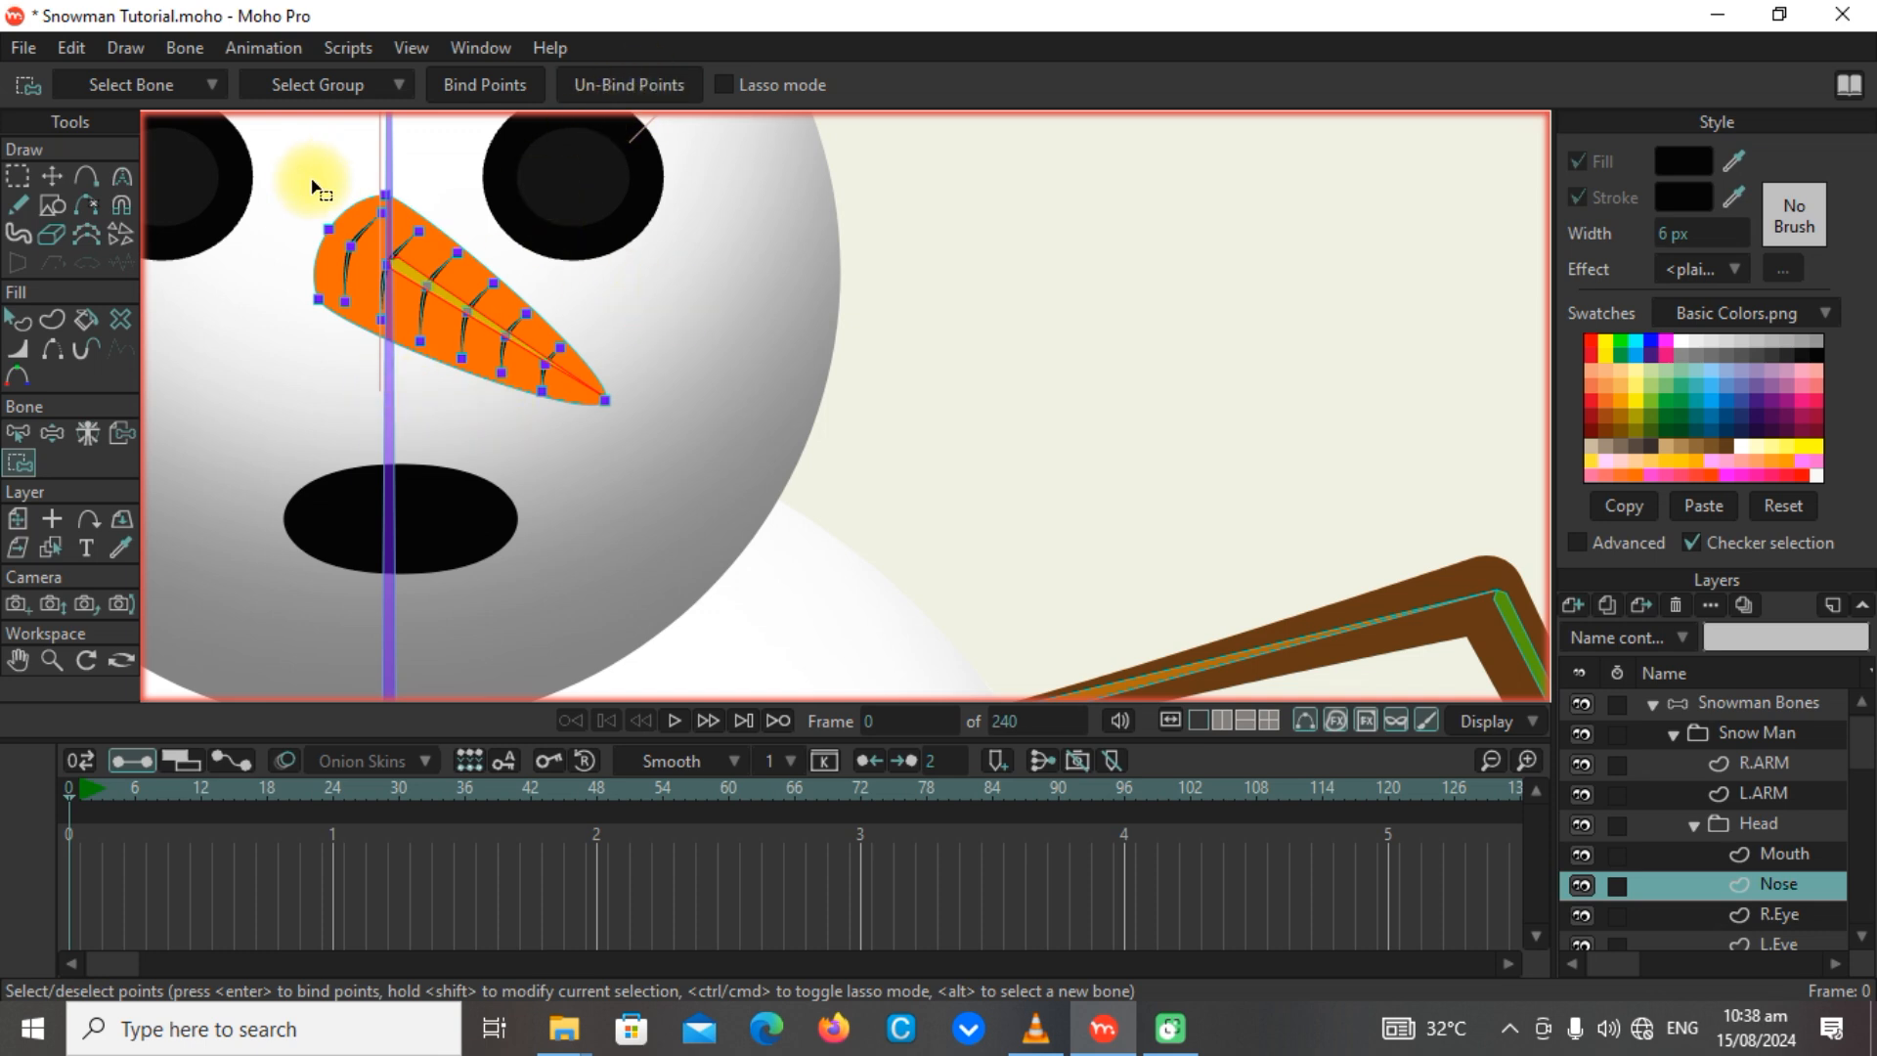
left_click_drag(311, 174, 880, 621)
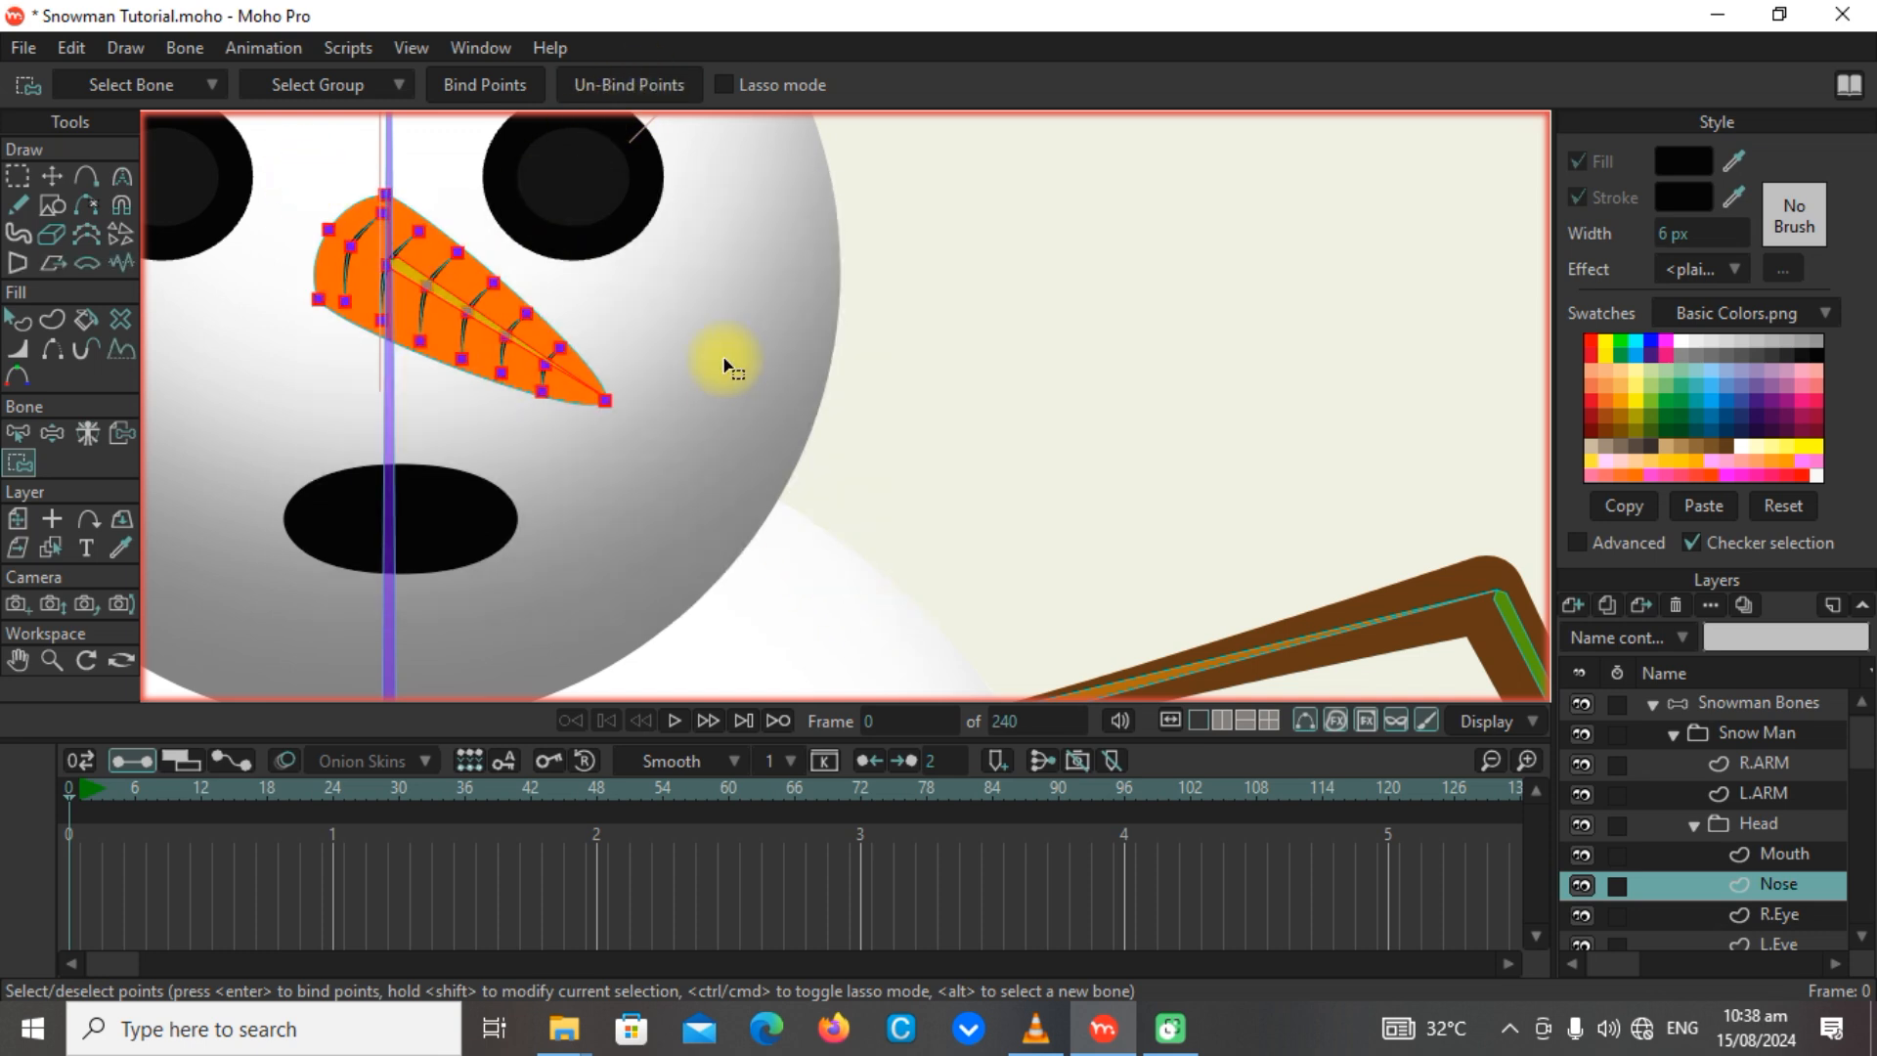
left_click(647, 86)
left_click(798, 279)
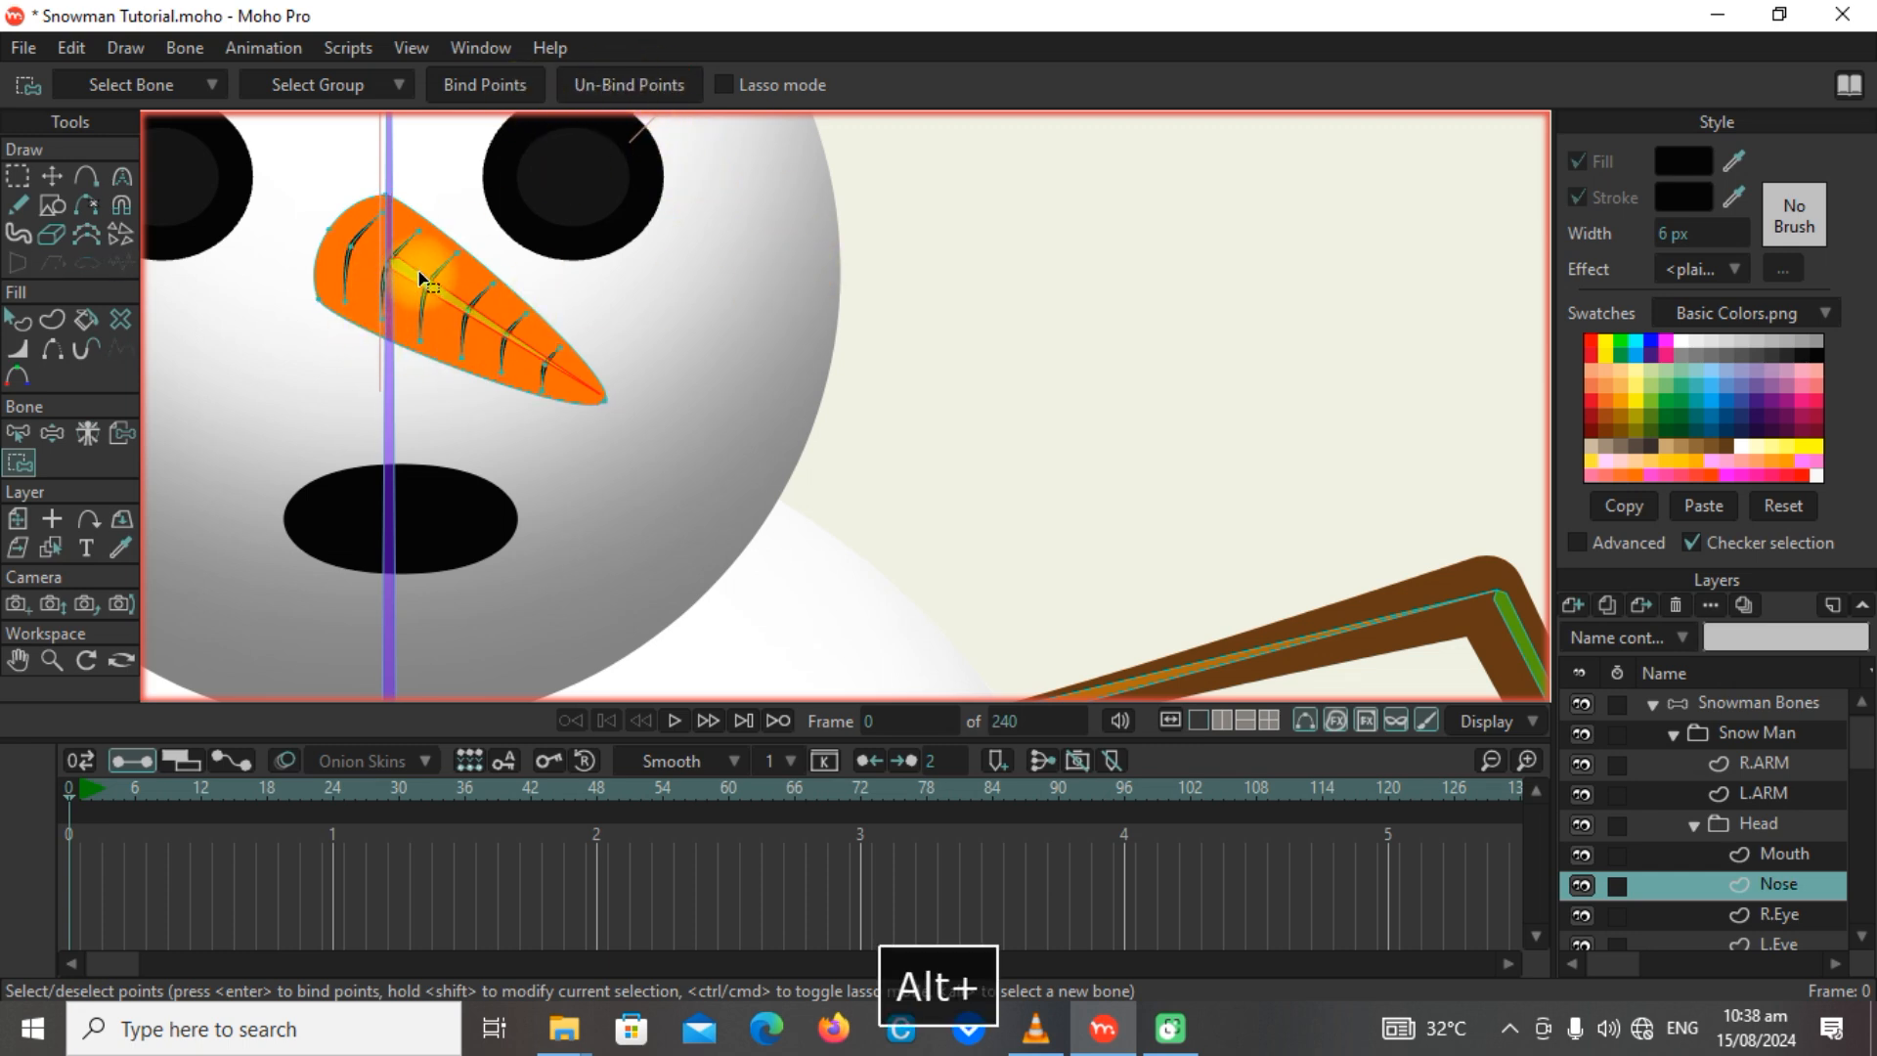
left_click(388, 413, "alt")
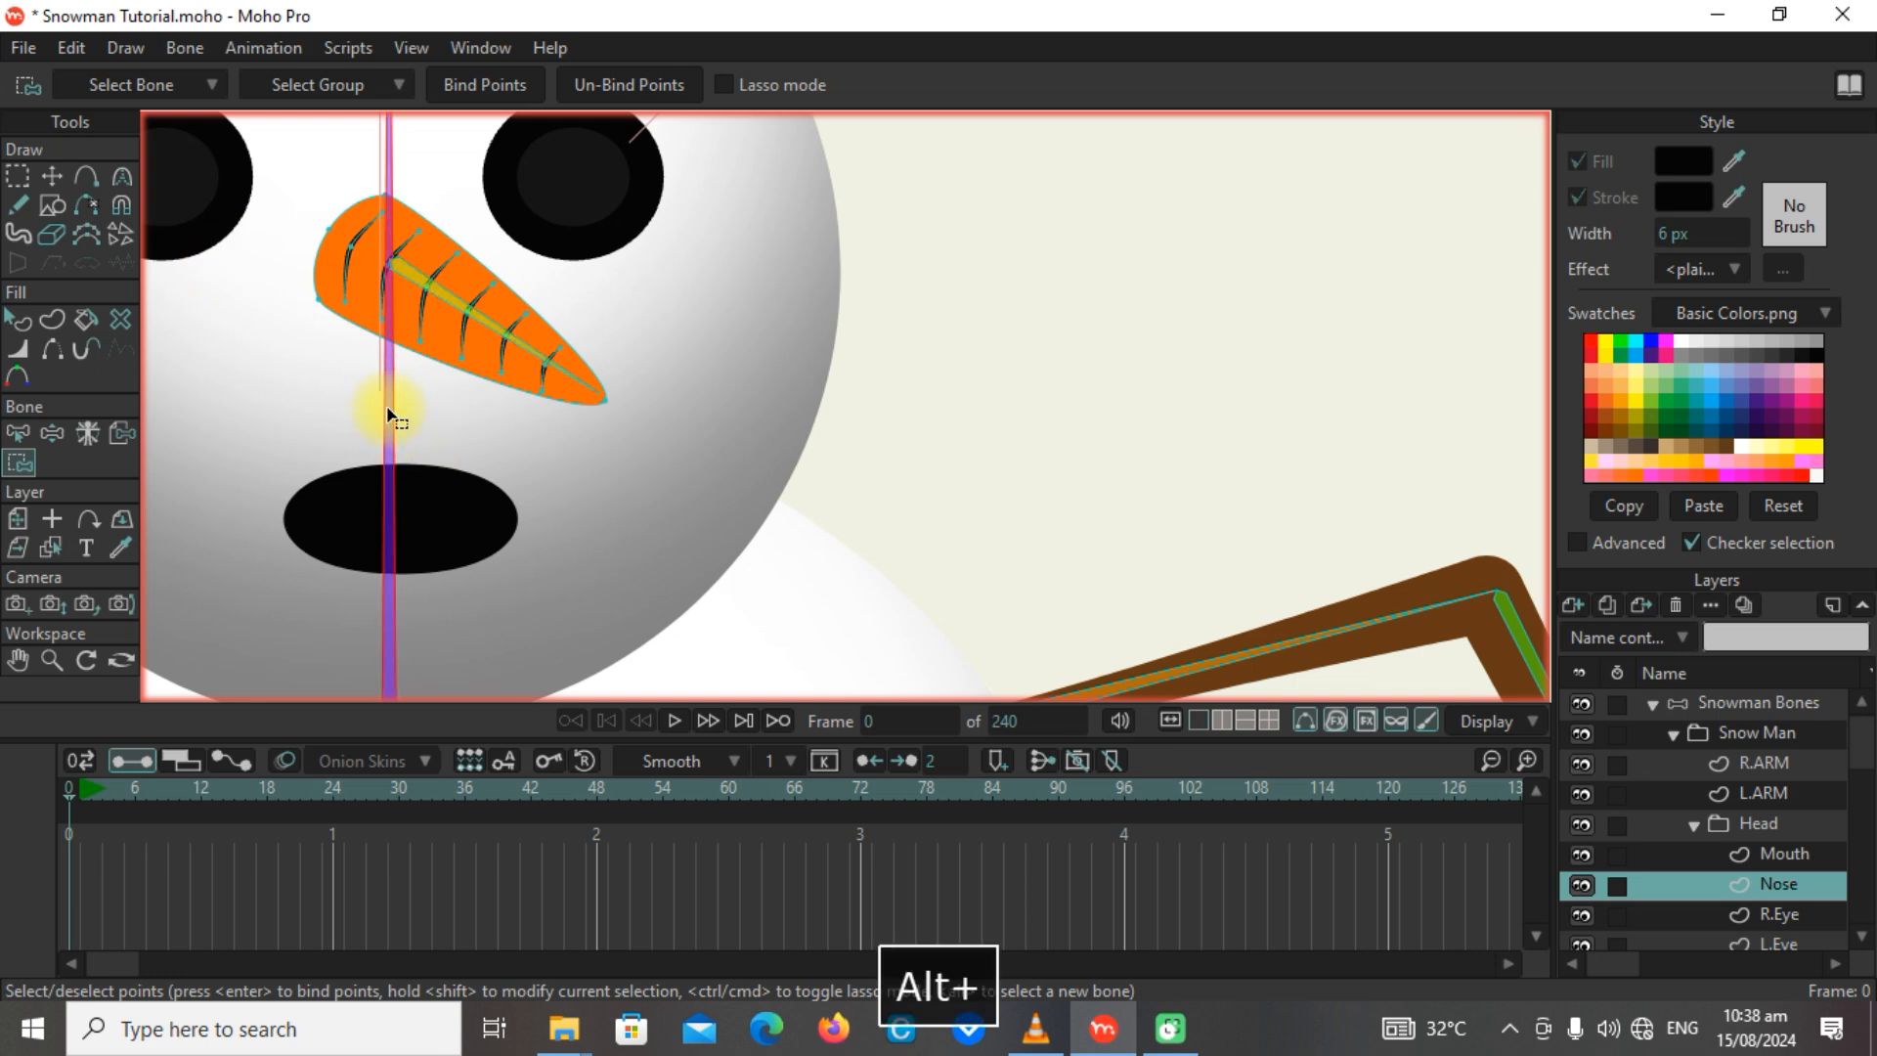
left_click(416, 278, "alt")
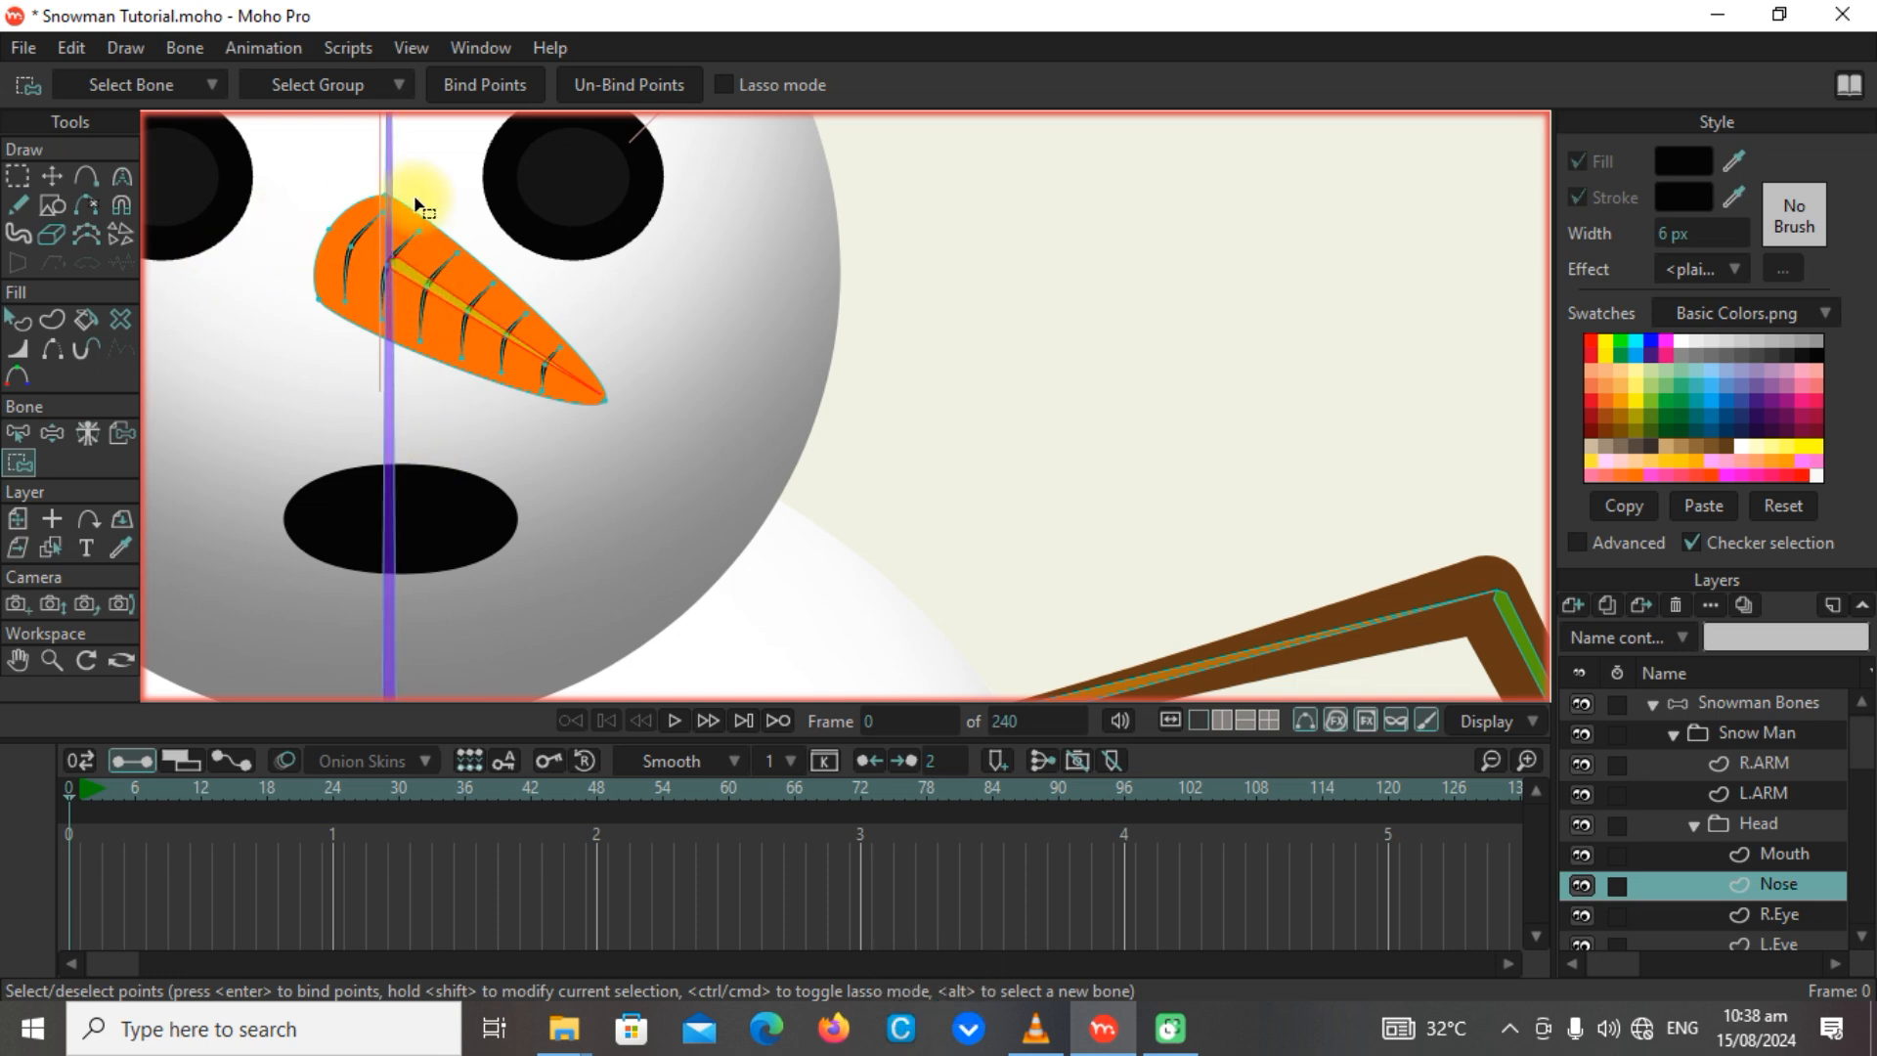
Move all points of the Nose layer down-right so the carrot's base meets the nose bone, and bind them to that bone.
left_click(18, 176)
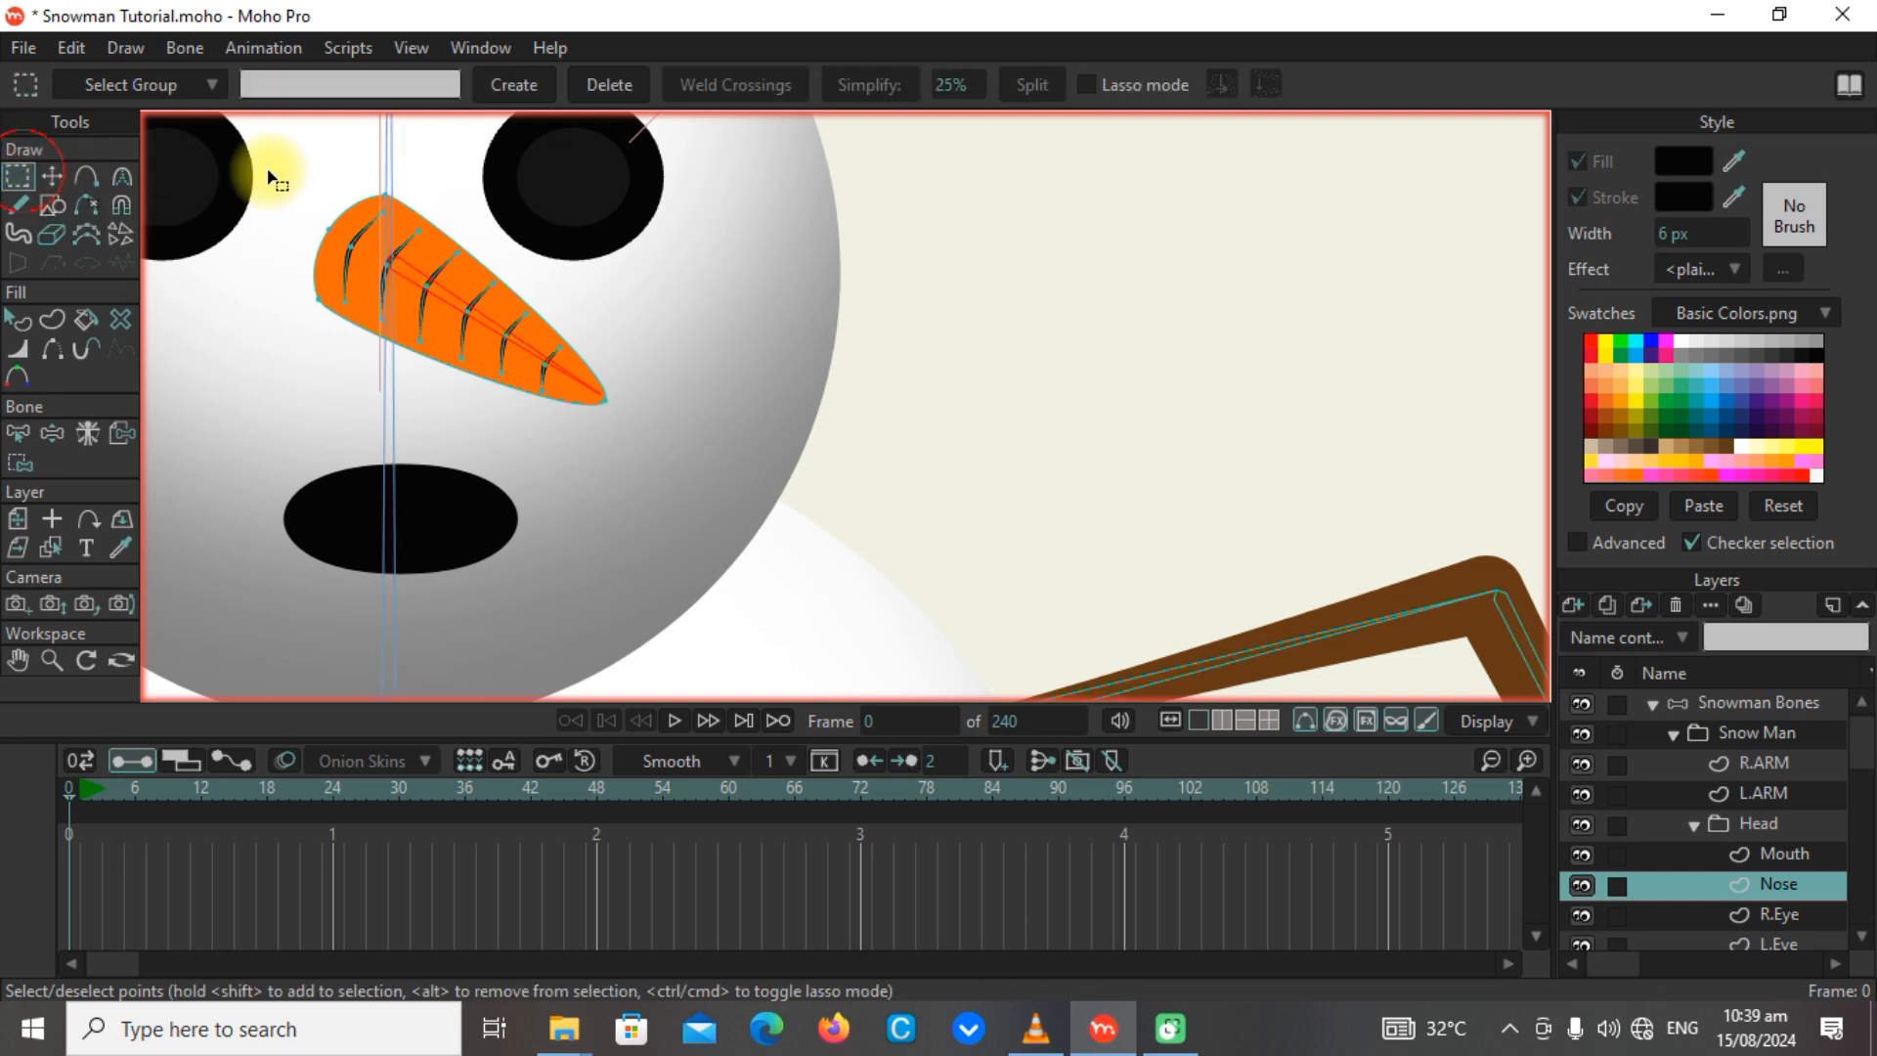
left_click_drag(301, 189, 729, 486)
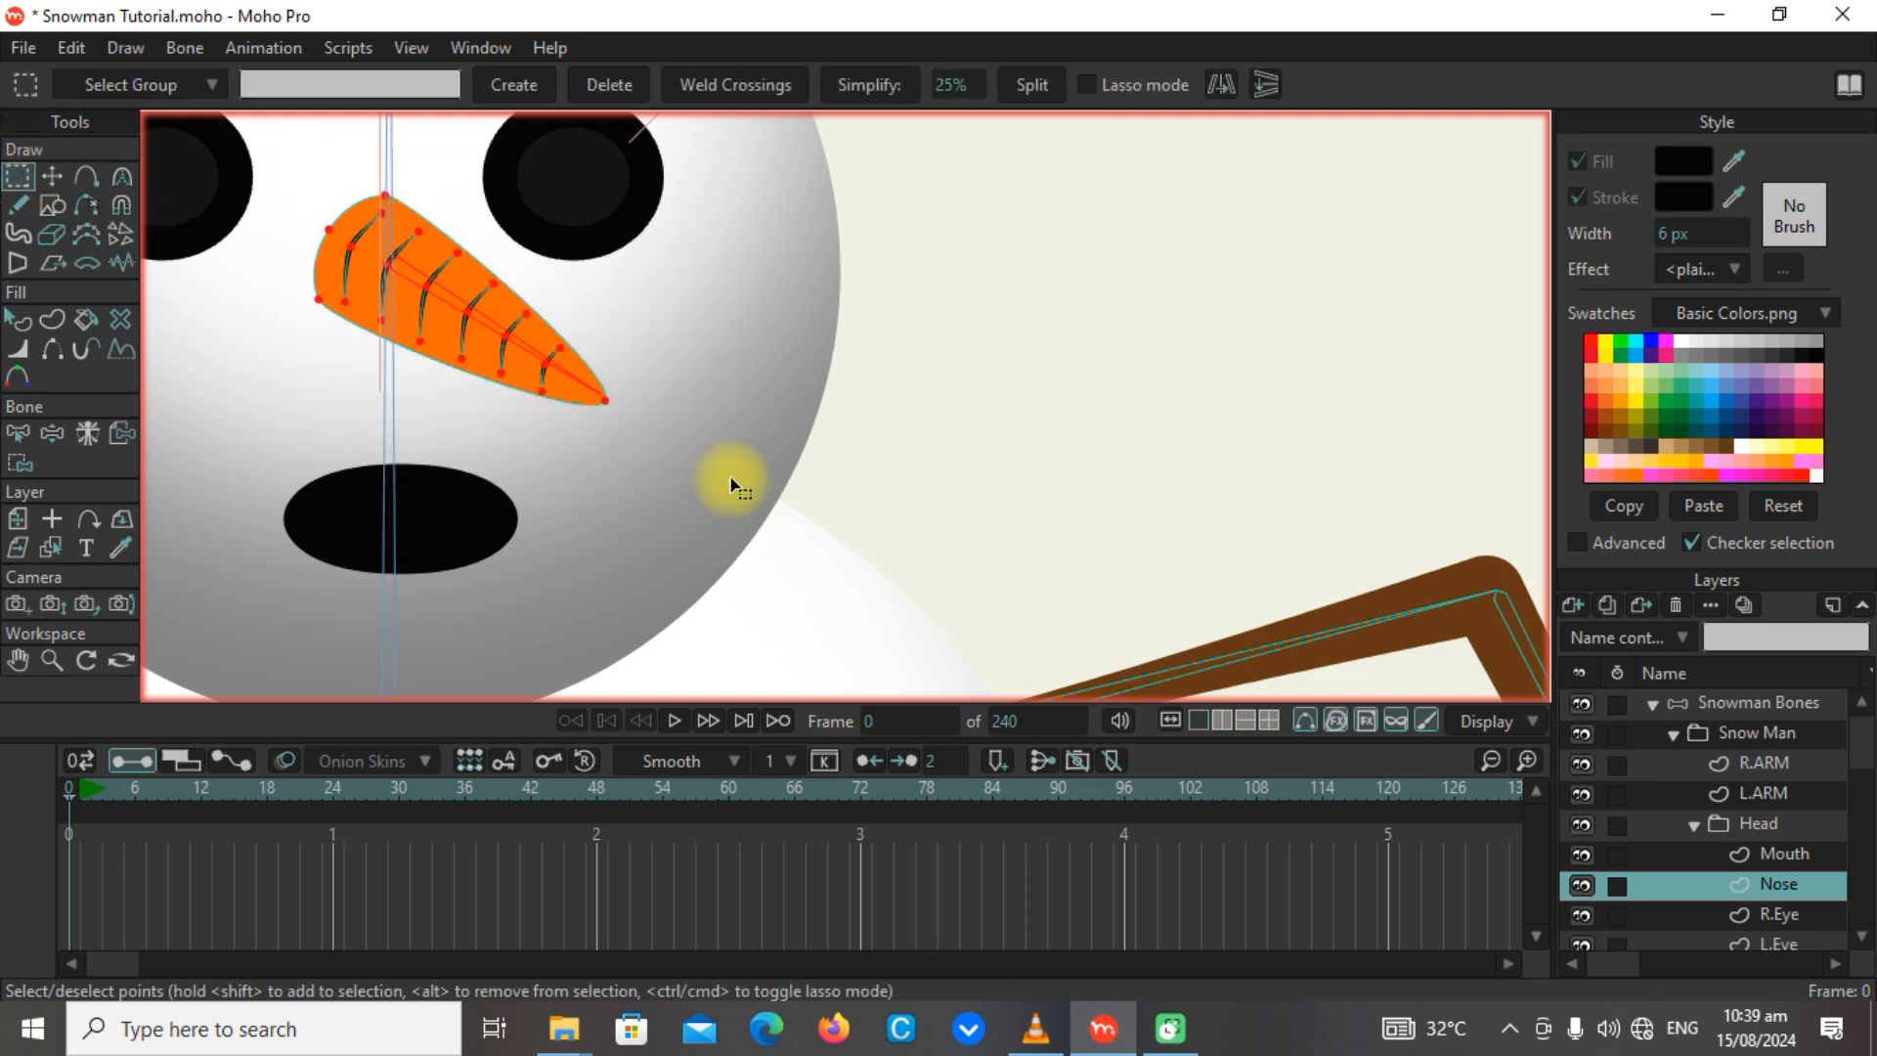
left_click(51, 178)
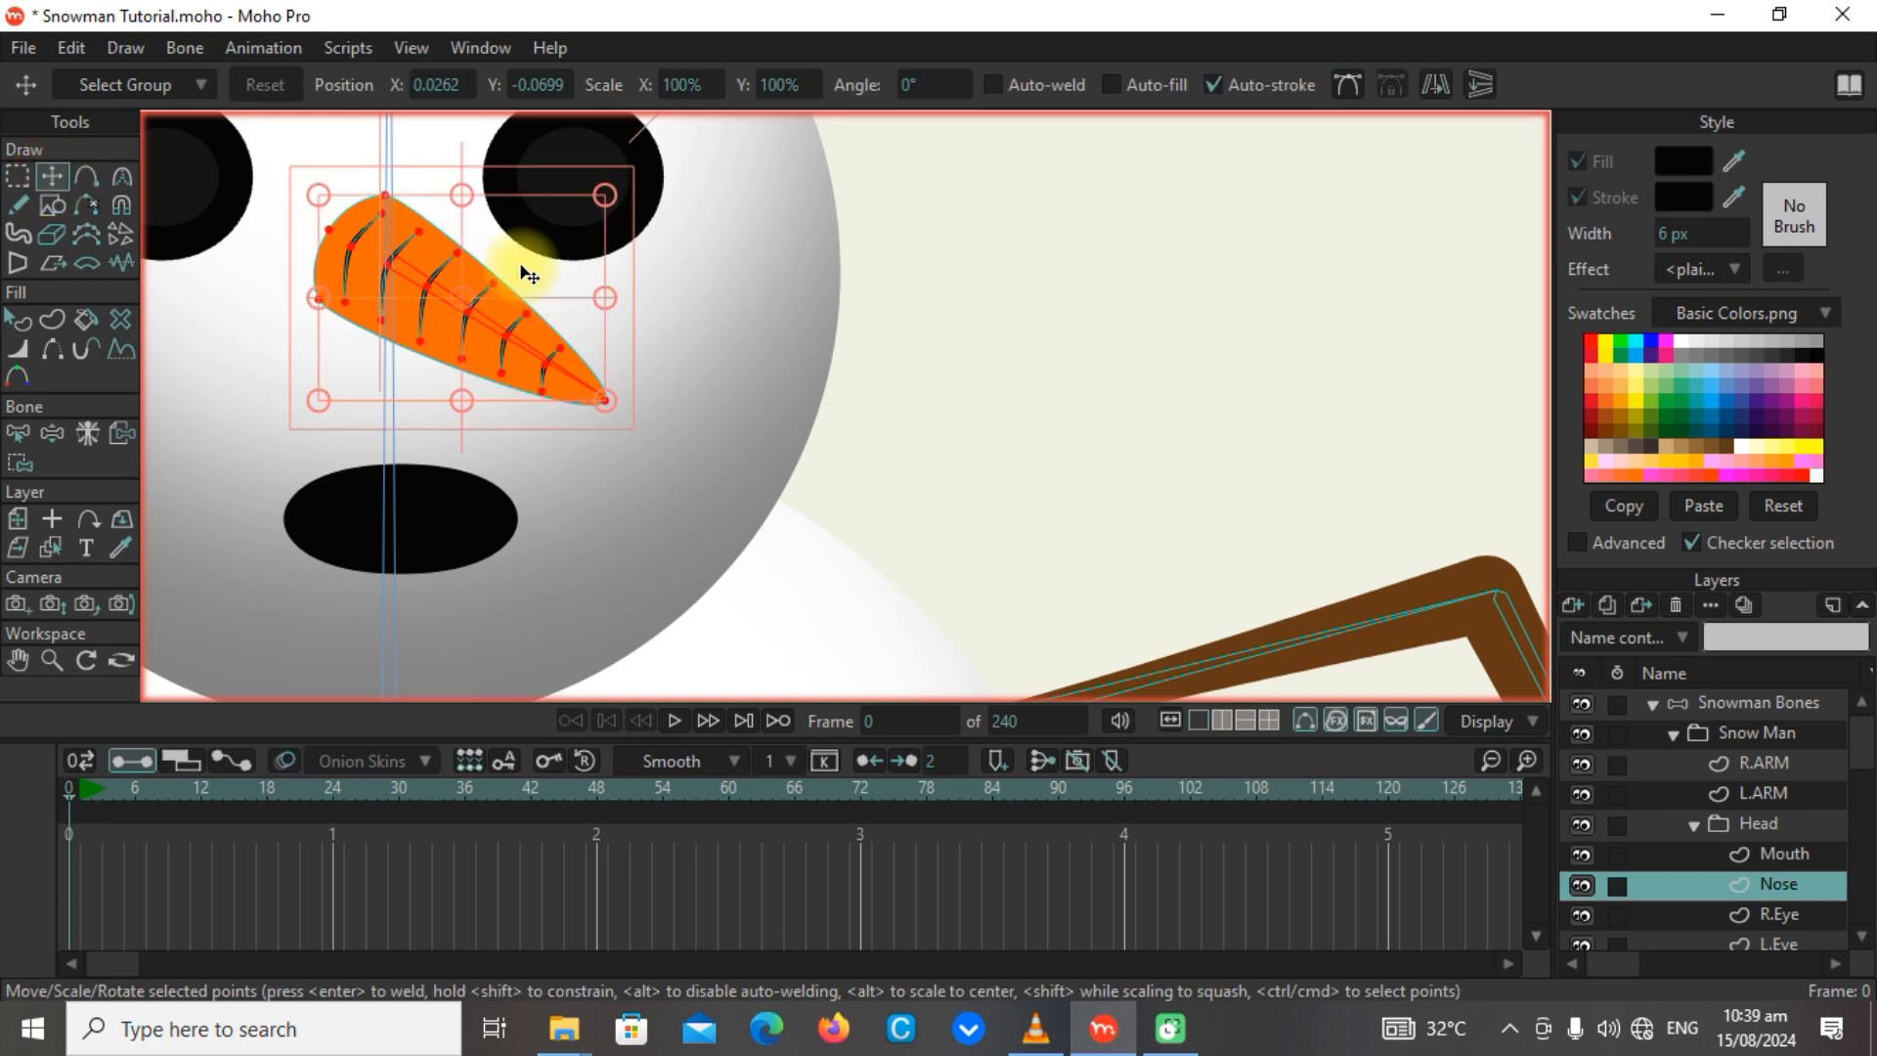
left_click_drag(525, 273, 583, 297)
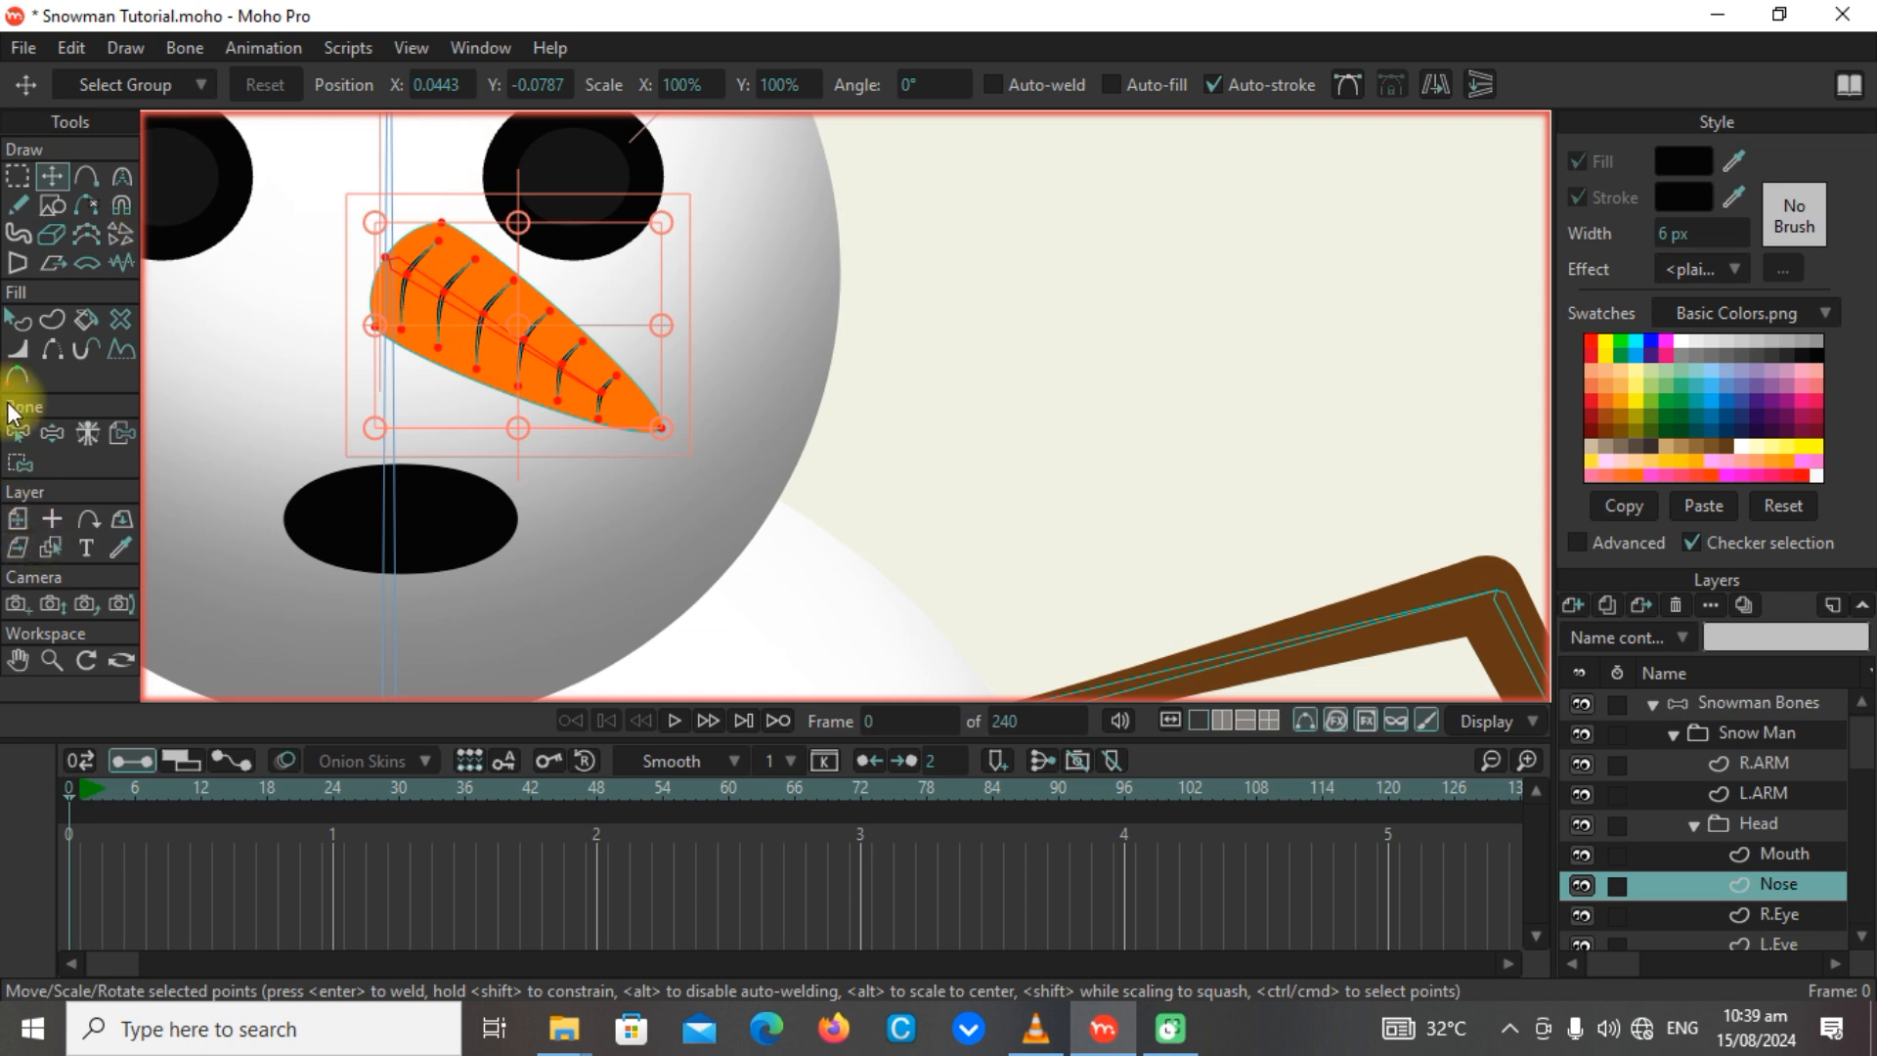
left_click(19, 460)
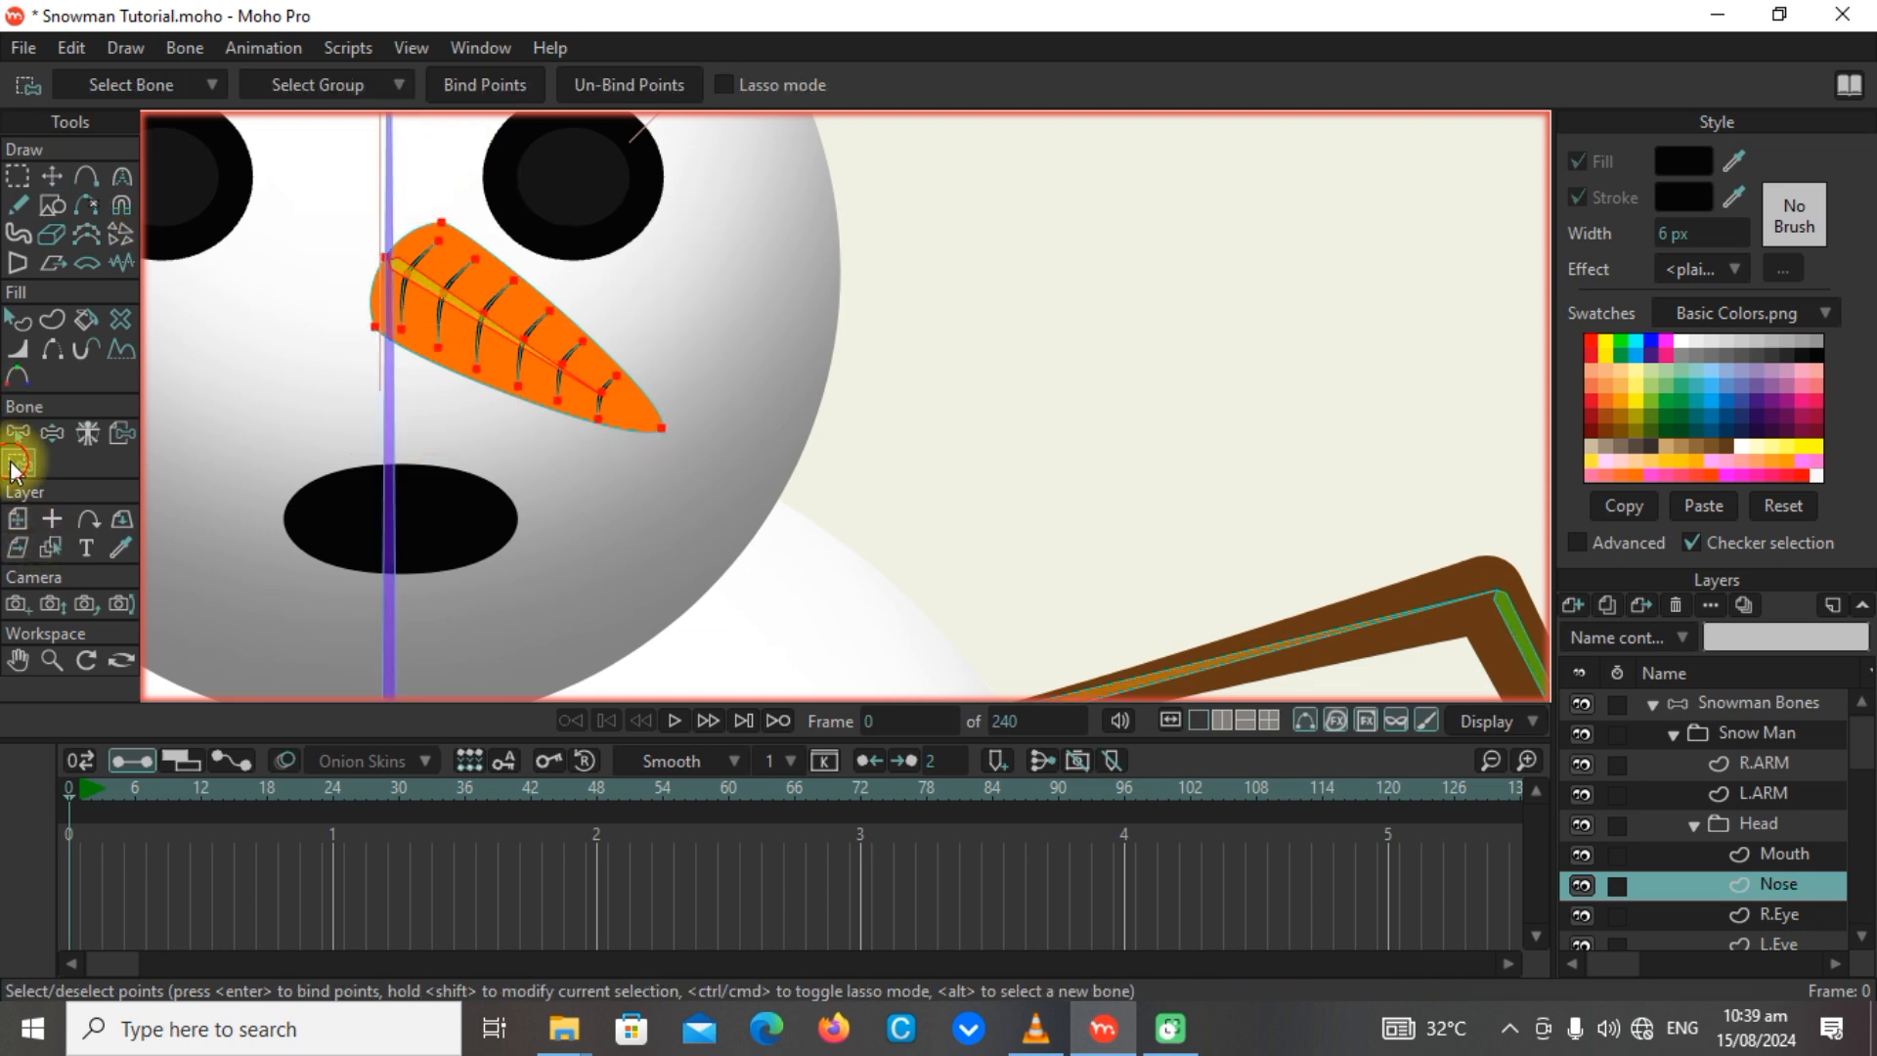
left_click(488, 85)
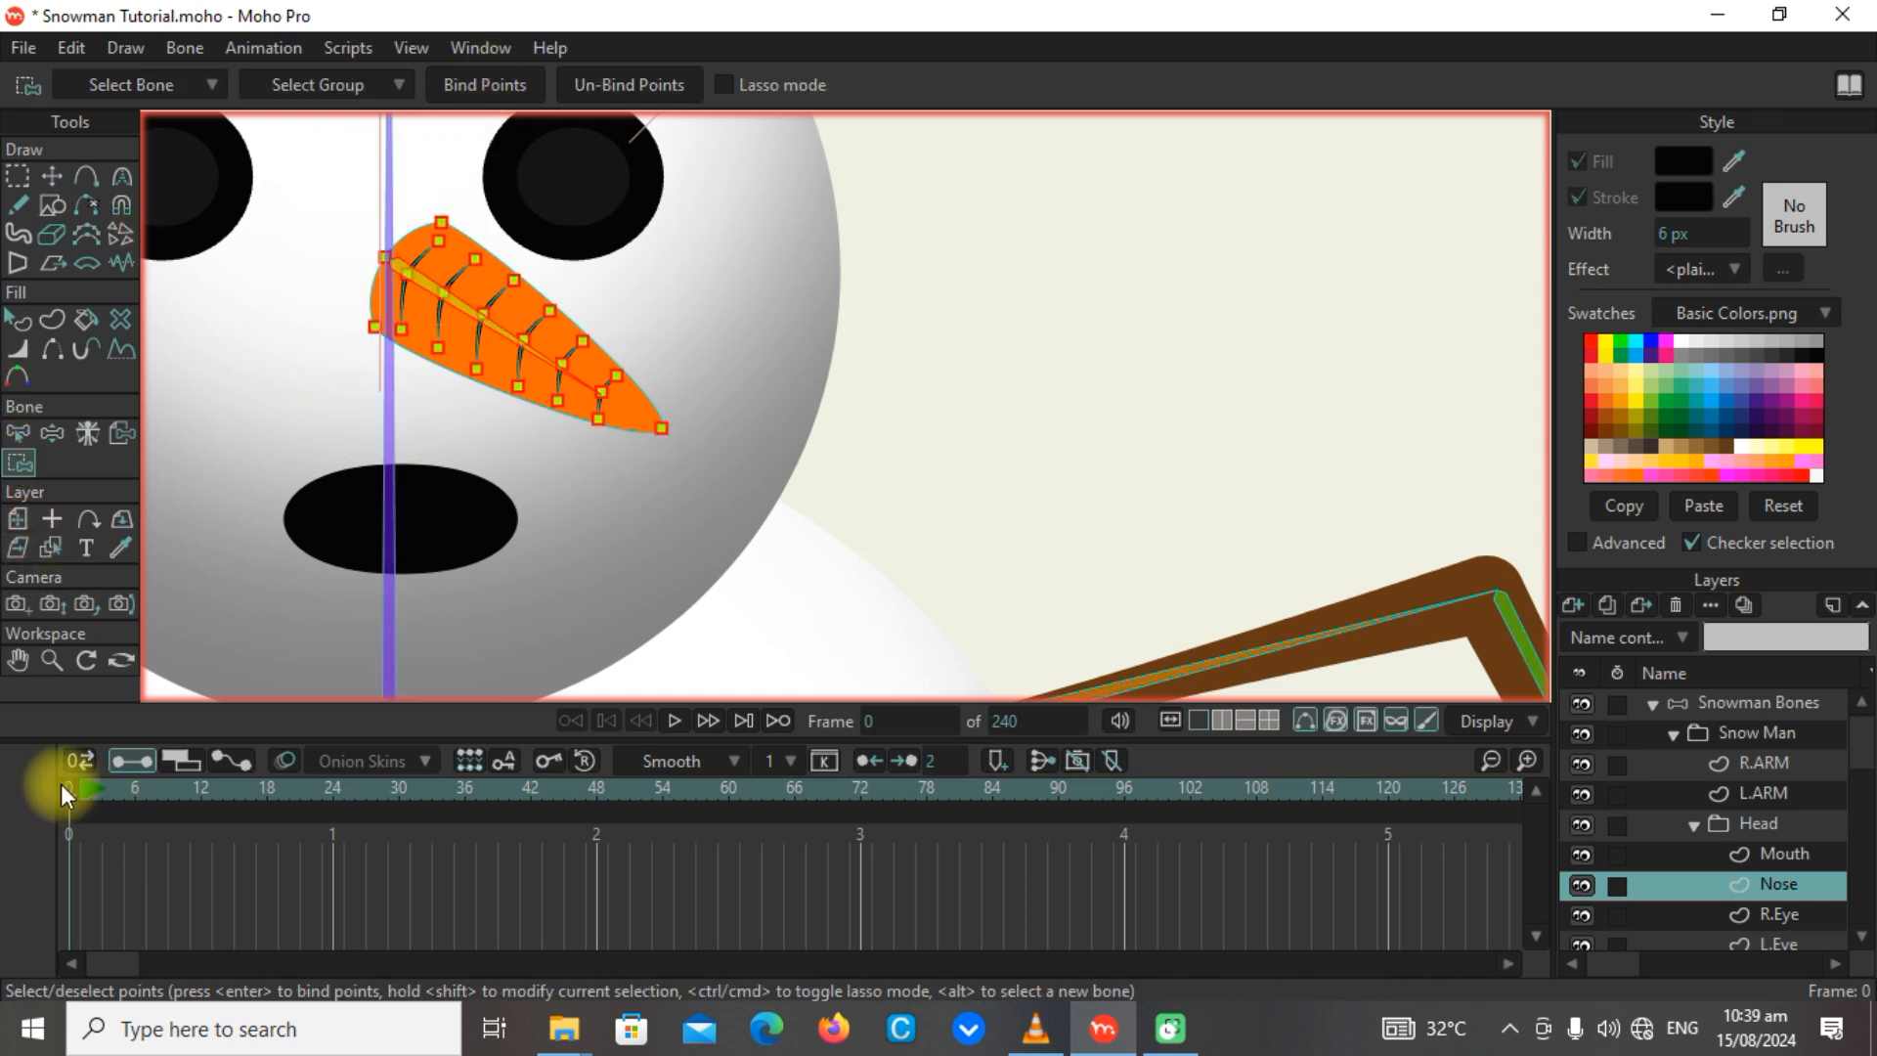
Test the Nose layer's new binding at frame 0 by manipulating the nose bone.
left_click(52, 433)
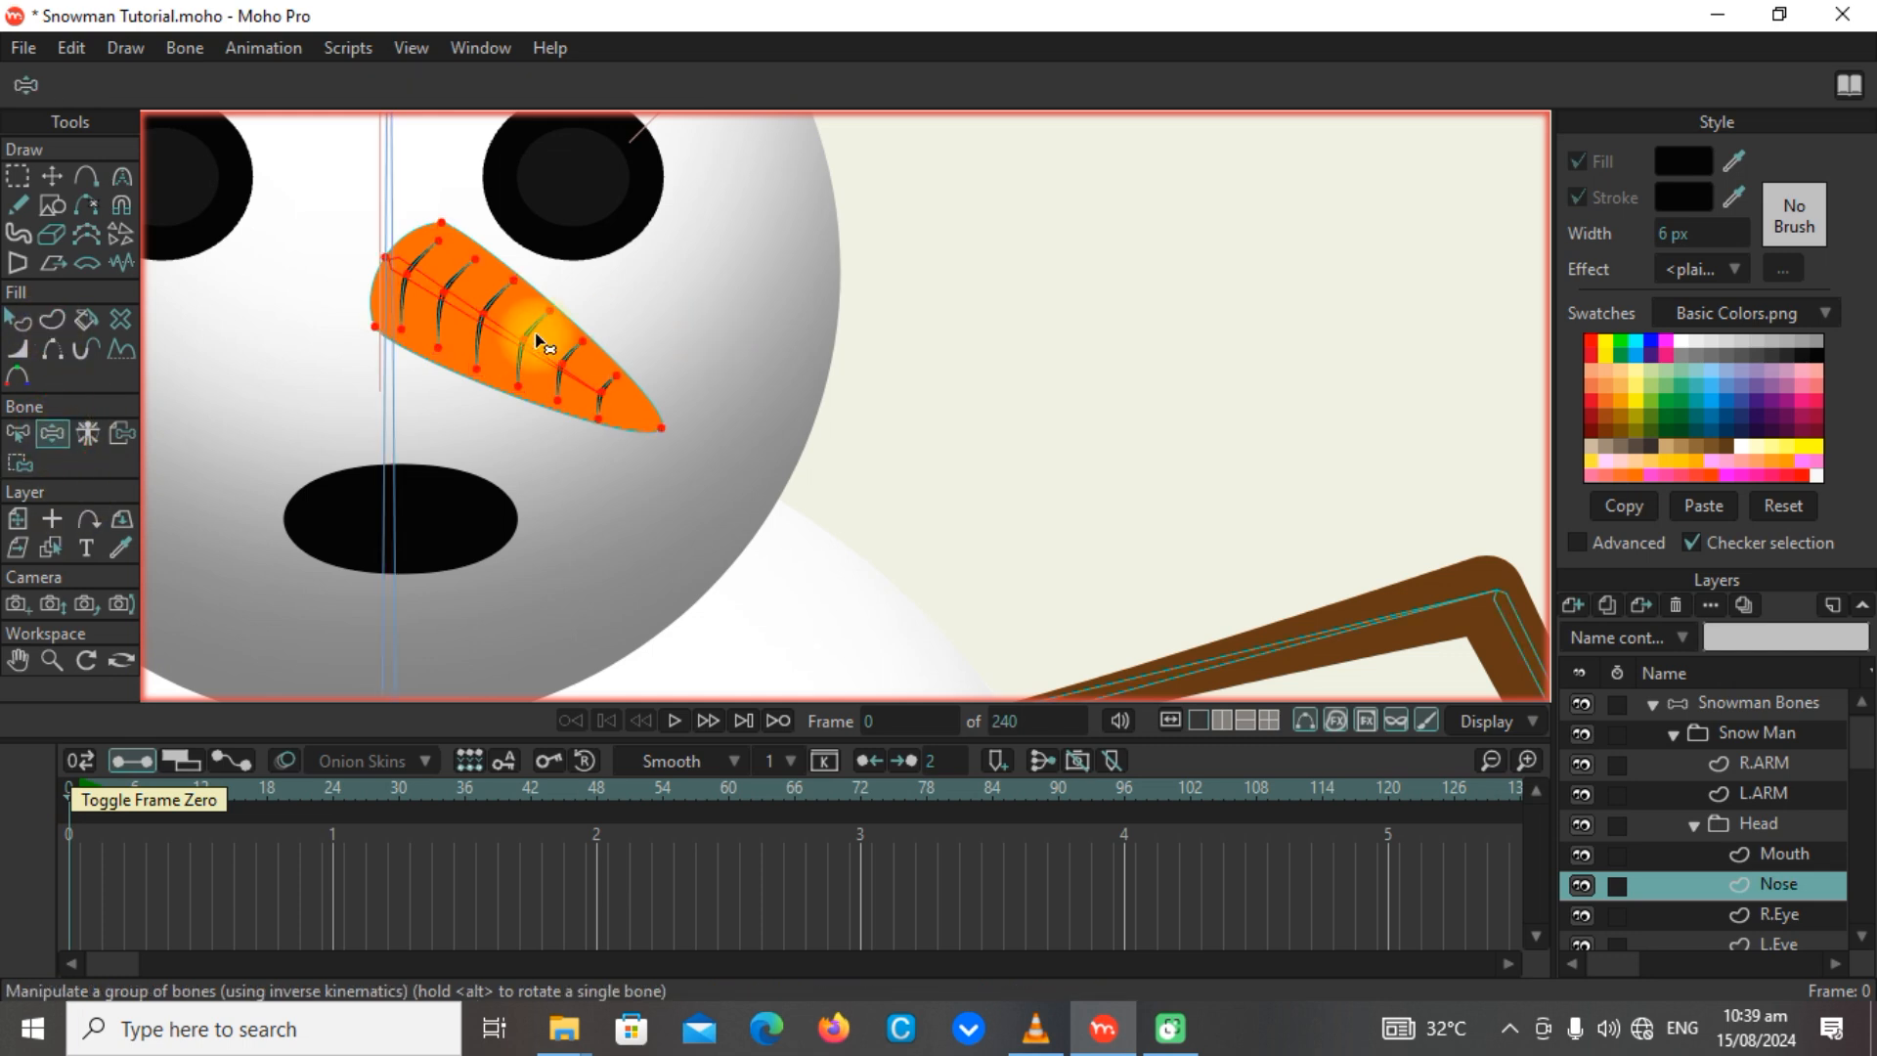
left_click_drag(537, 335, 494, 177)
scroll(494, 177, "down", 6)
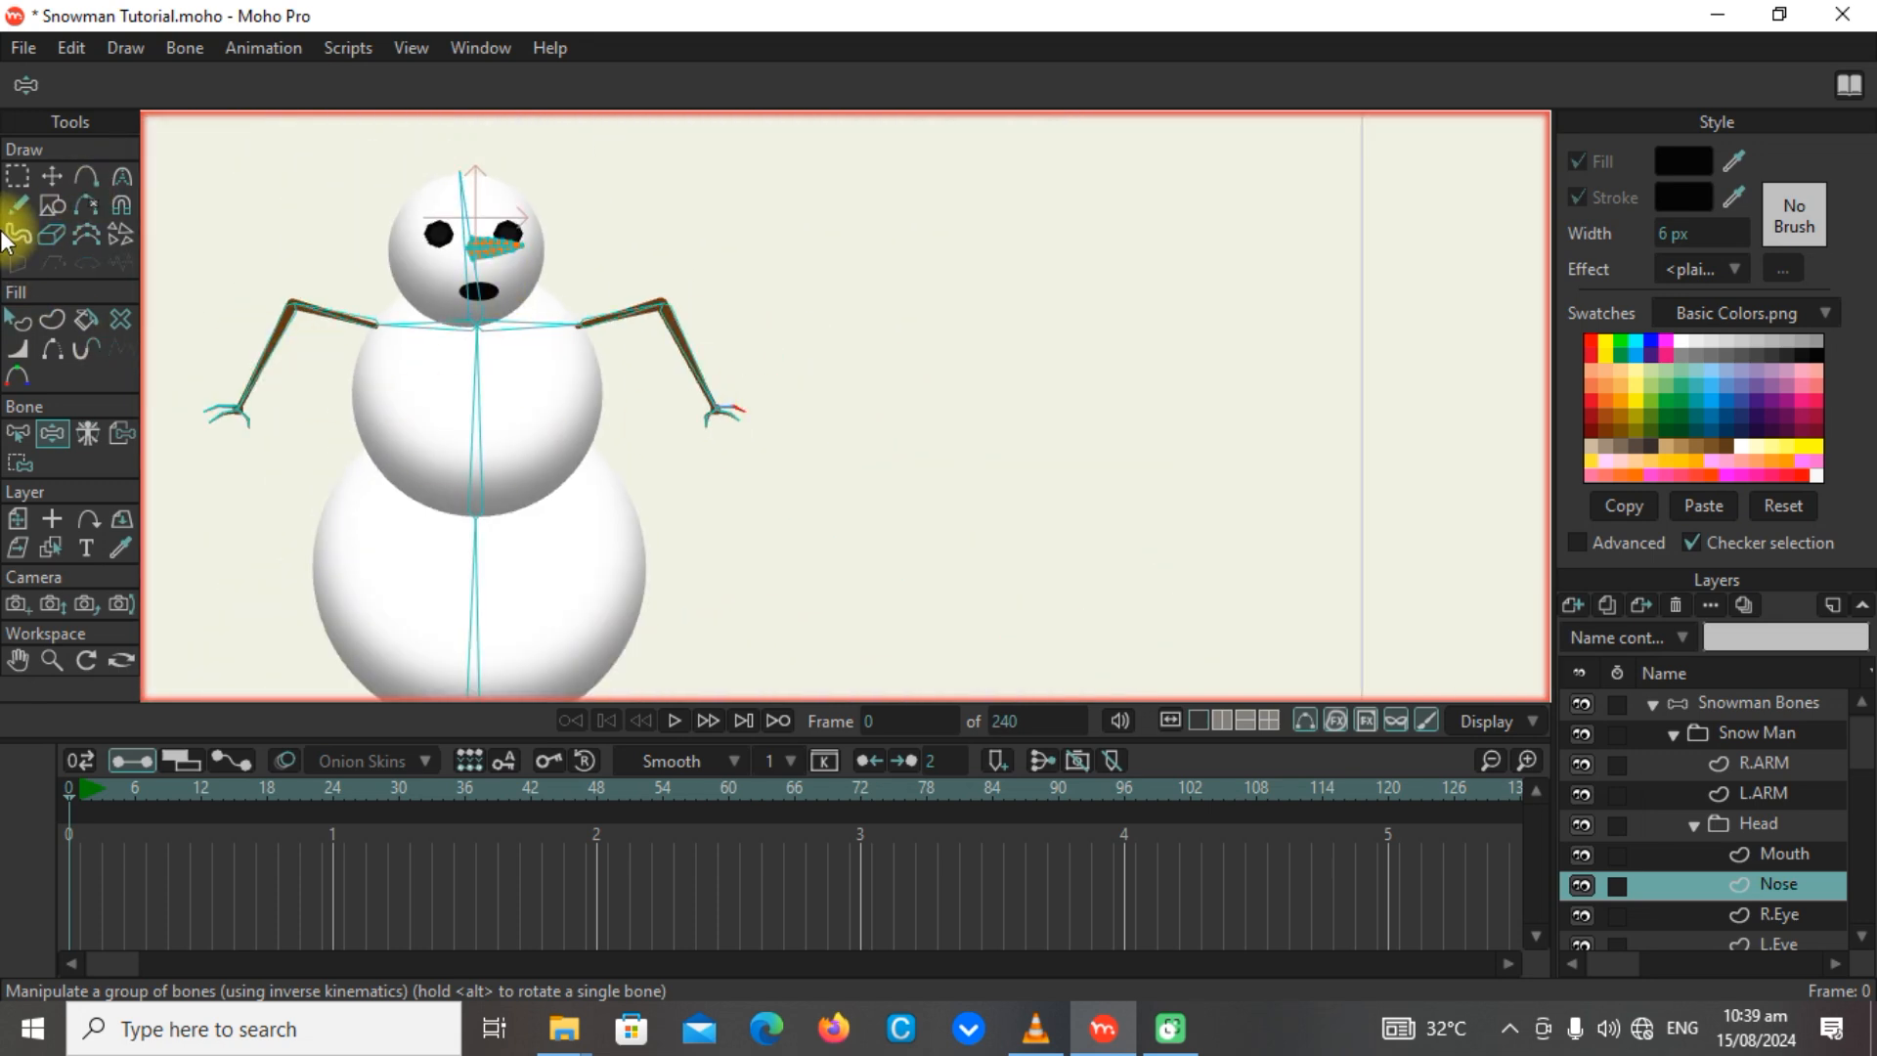
Bind all points of the R.Eye layer to the vertical head bone.
left_click(16, 177)
scroll(473, 314, "up", 5)
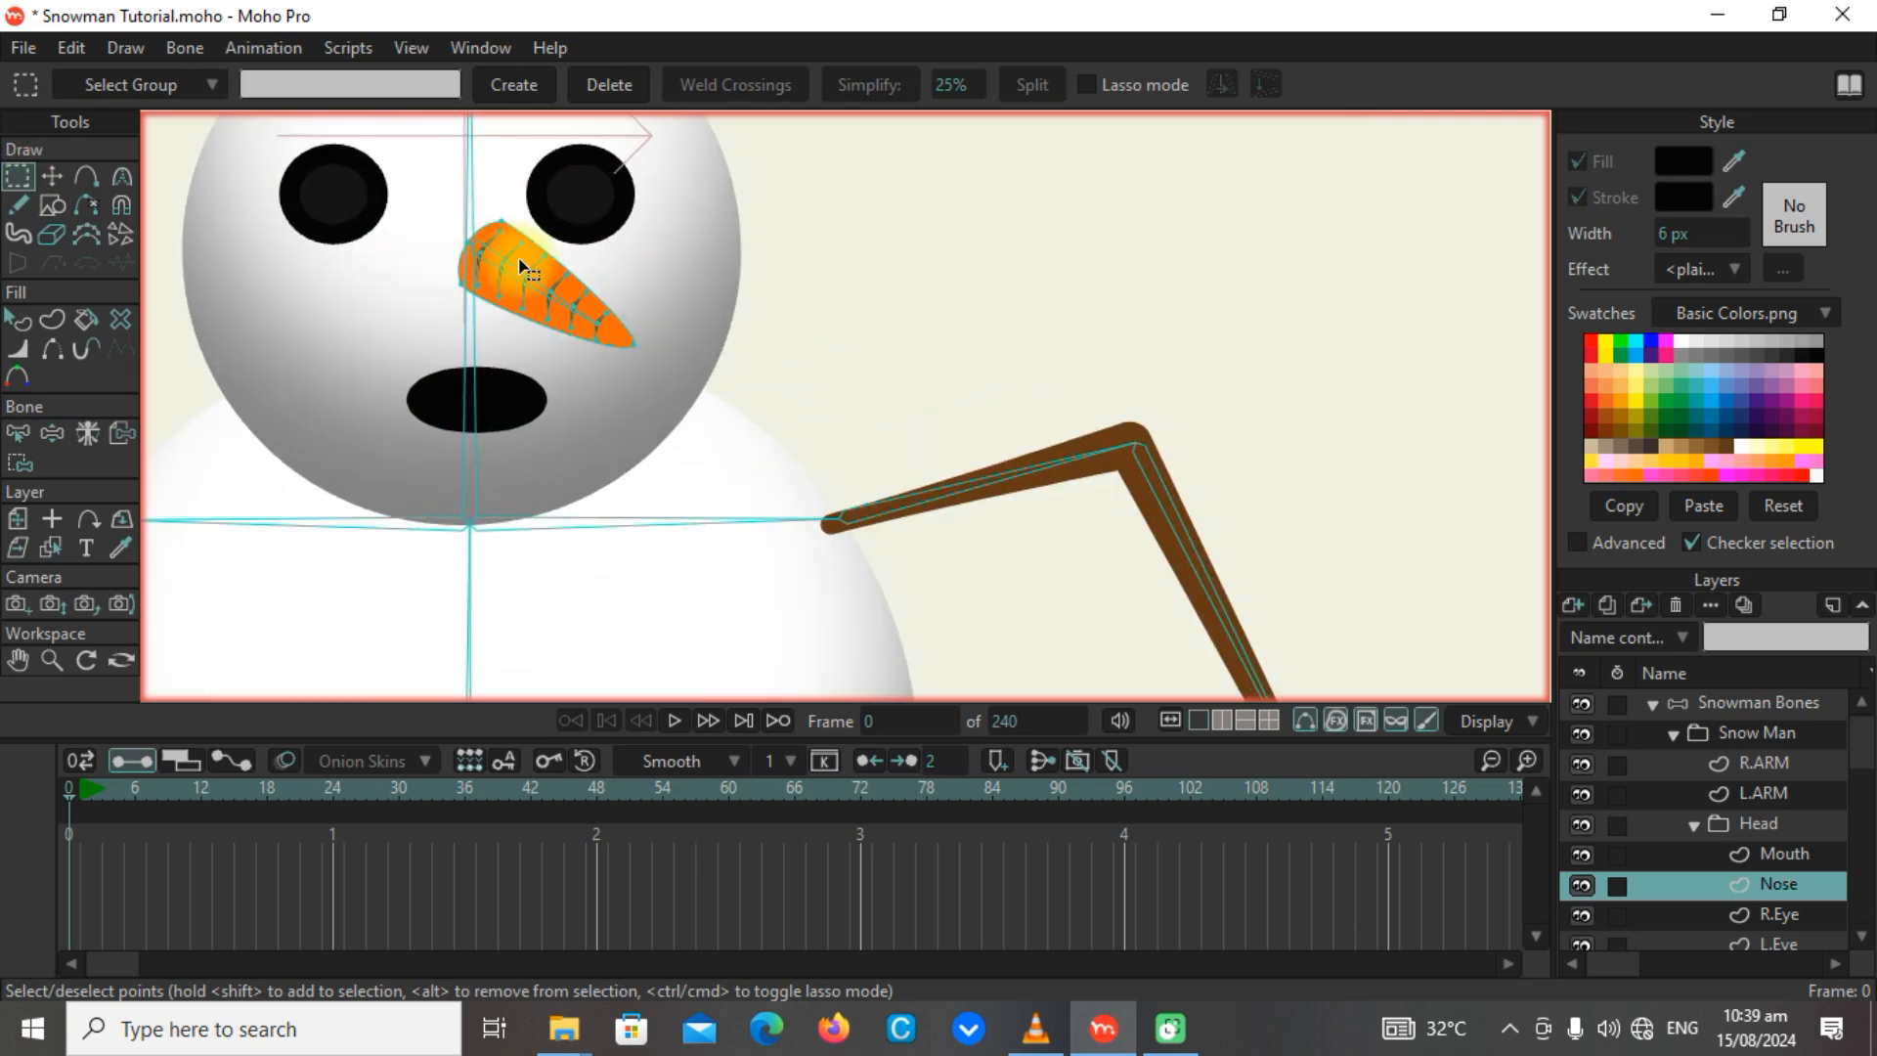
scroll(763, 391, "down", 3)
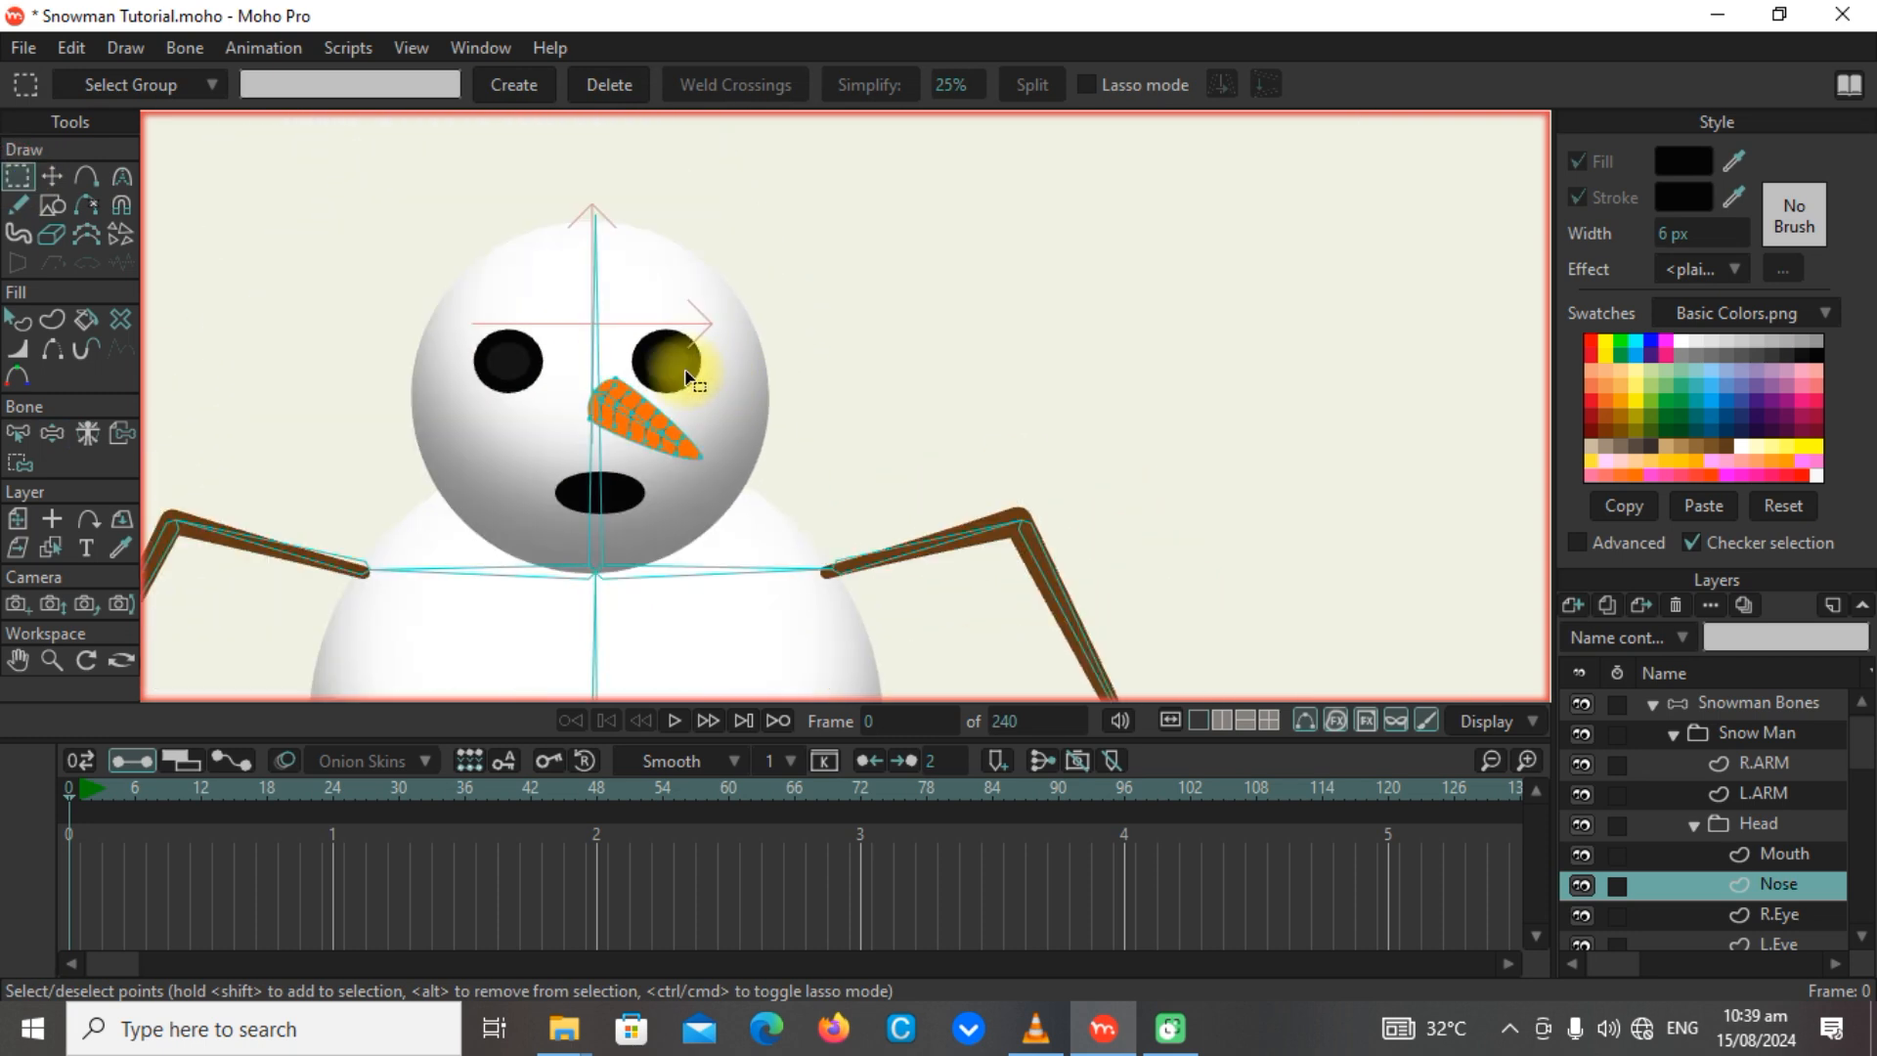
left_click(1779, 915)
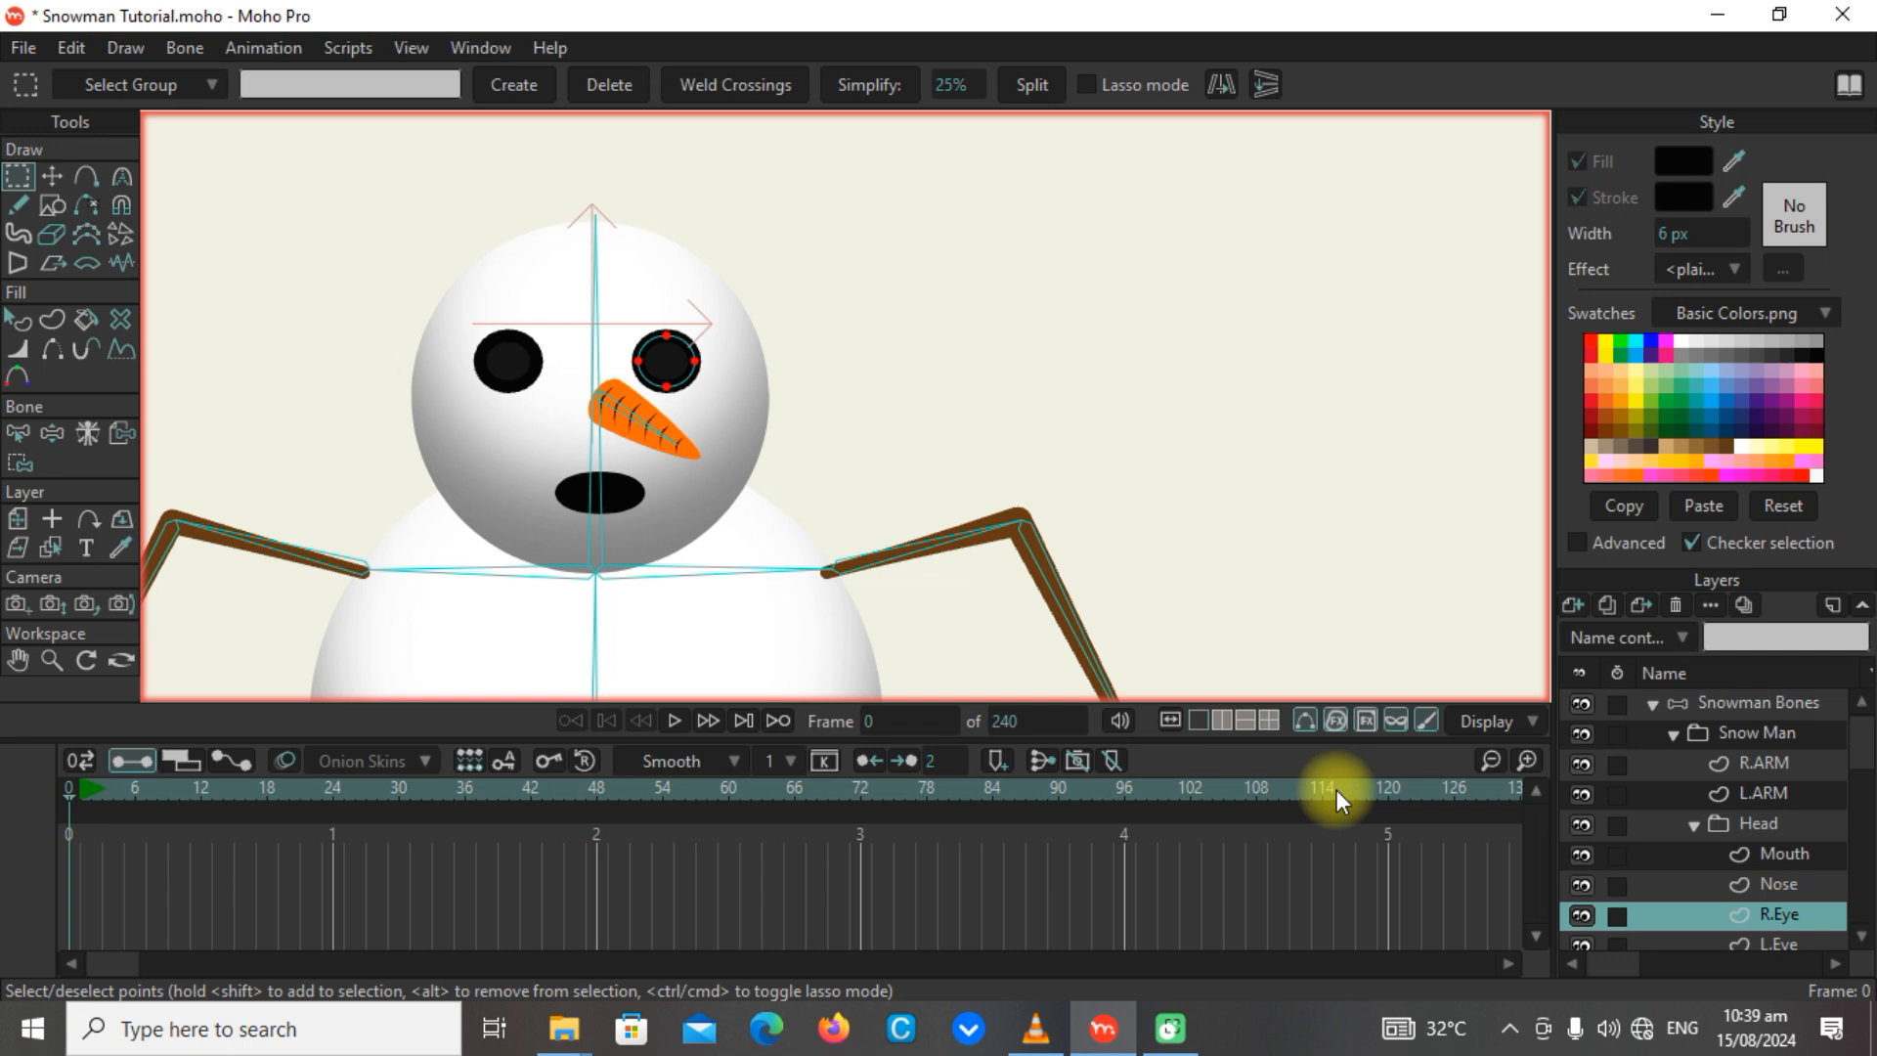
left_click(19, 433)
left_click(19, 463)
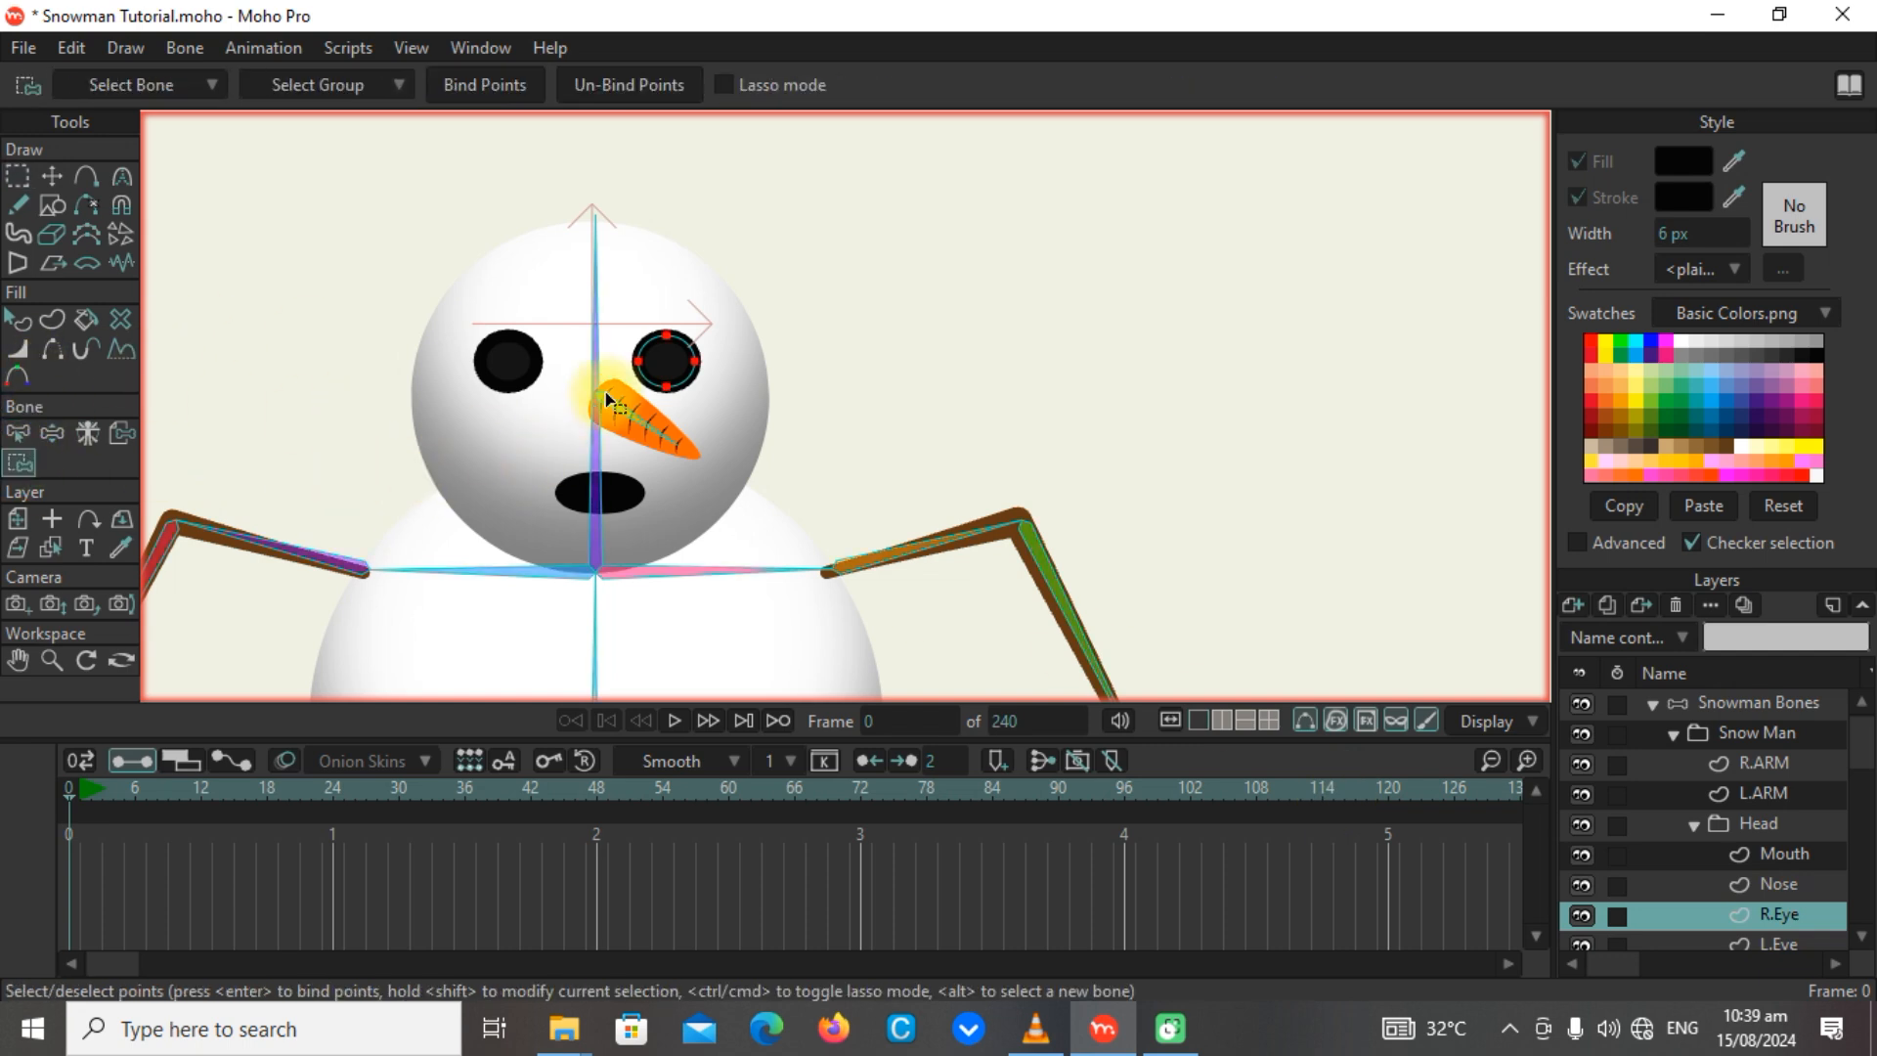
left_click(593, 359, "alt")
left_click_drag(583, 285, 772, 438)
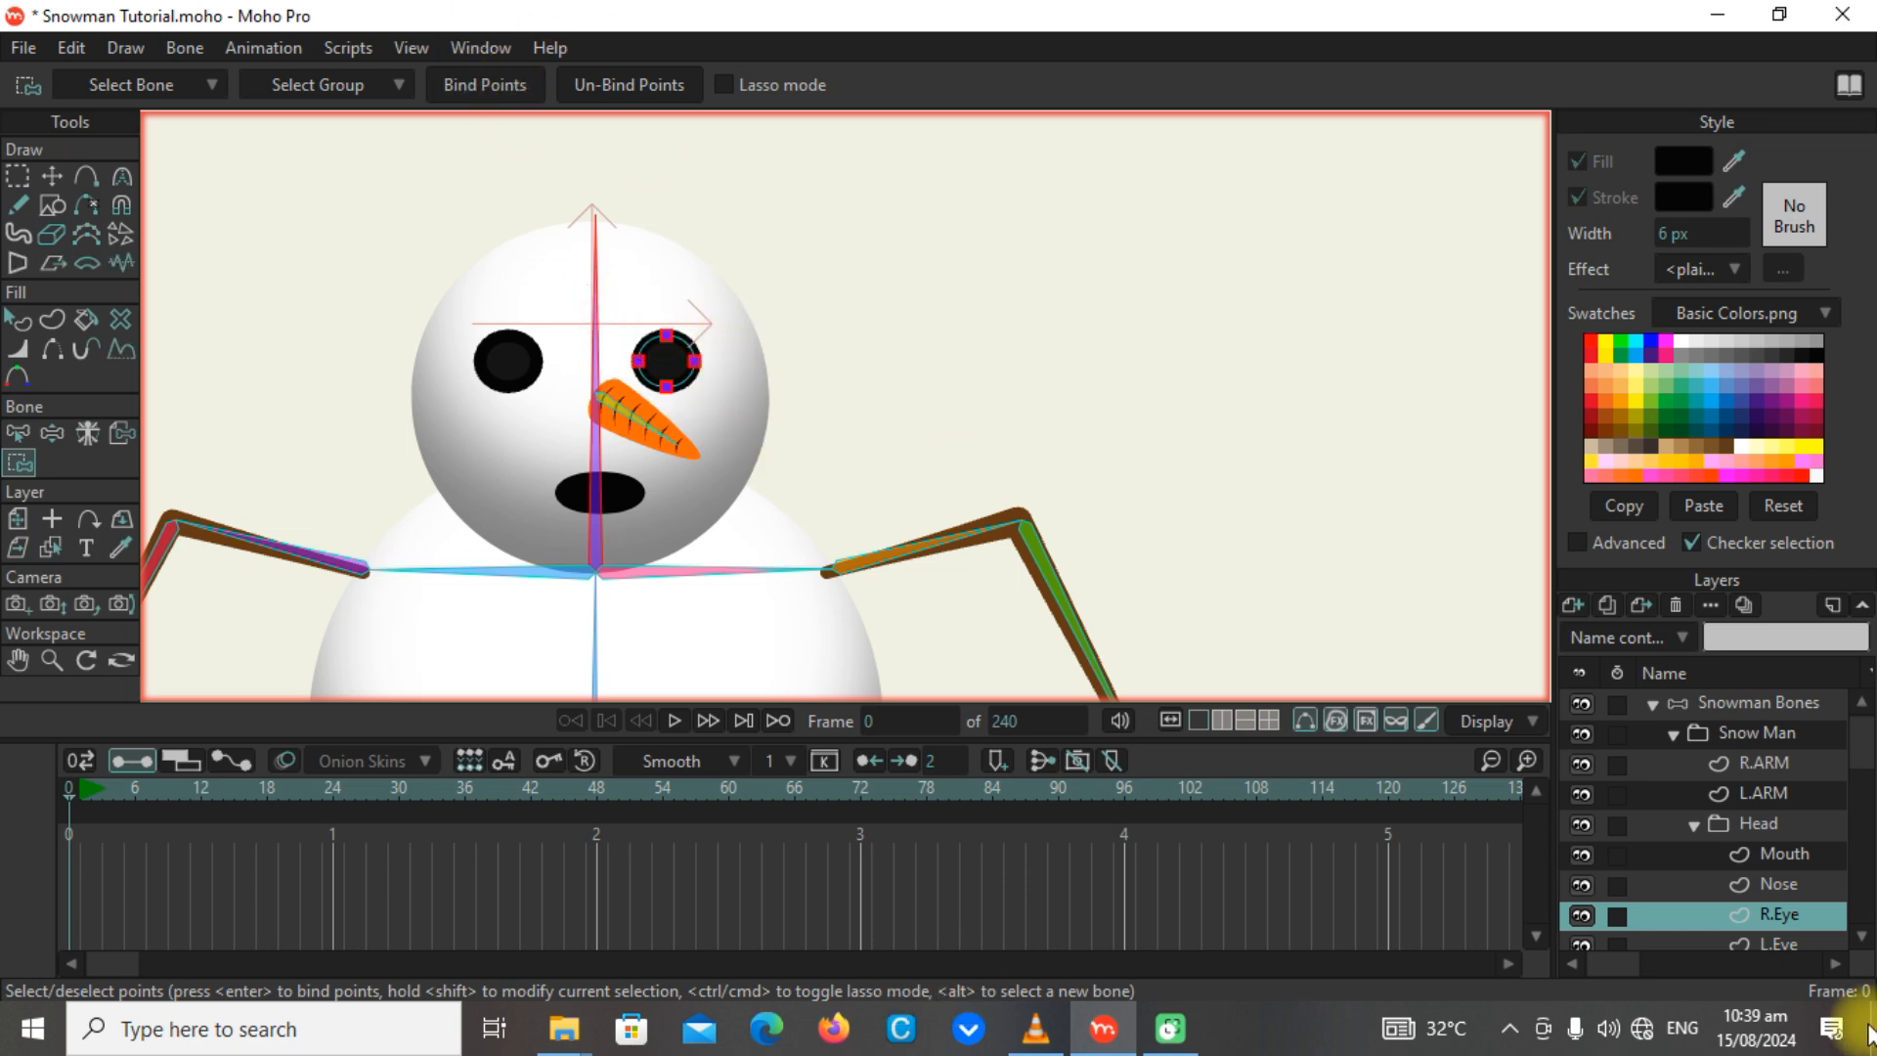
Bind all points of the L.Eye layer to the vertical head bone.
left_click(1778, 944)
left_click_drag(451, 316, 577, 445)
left_click(595, 350, "alt")
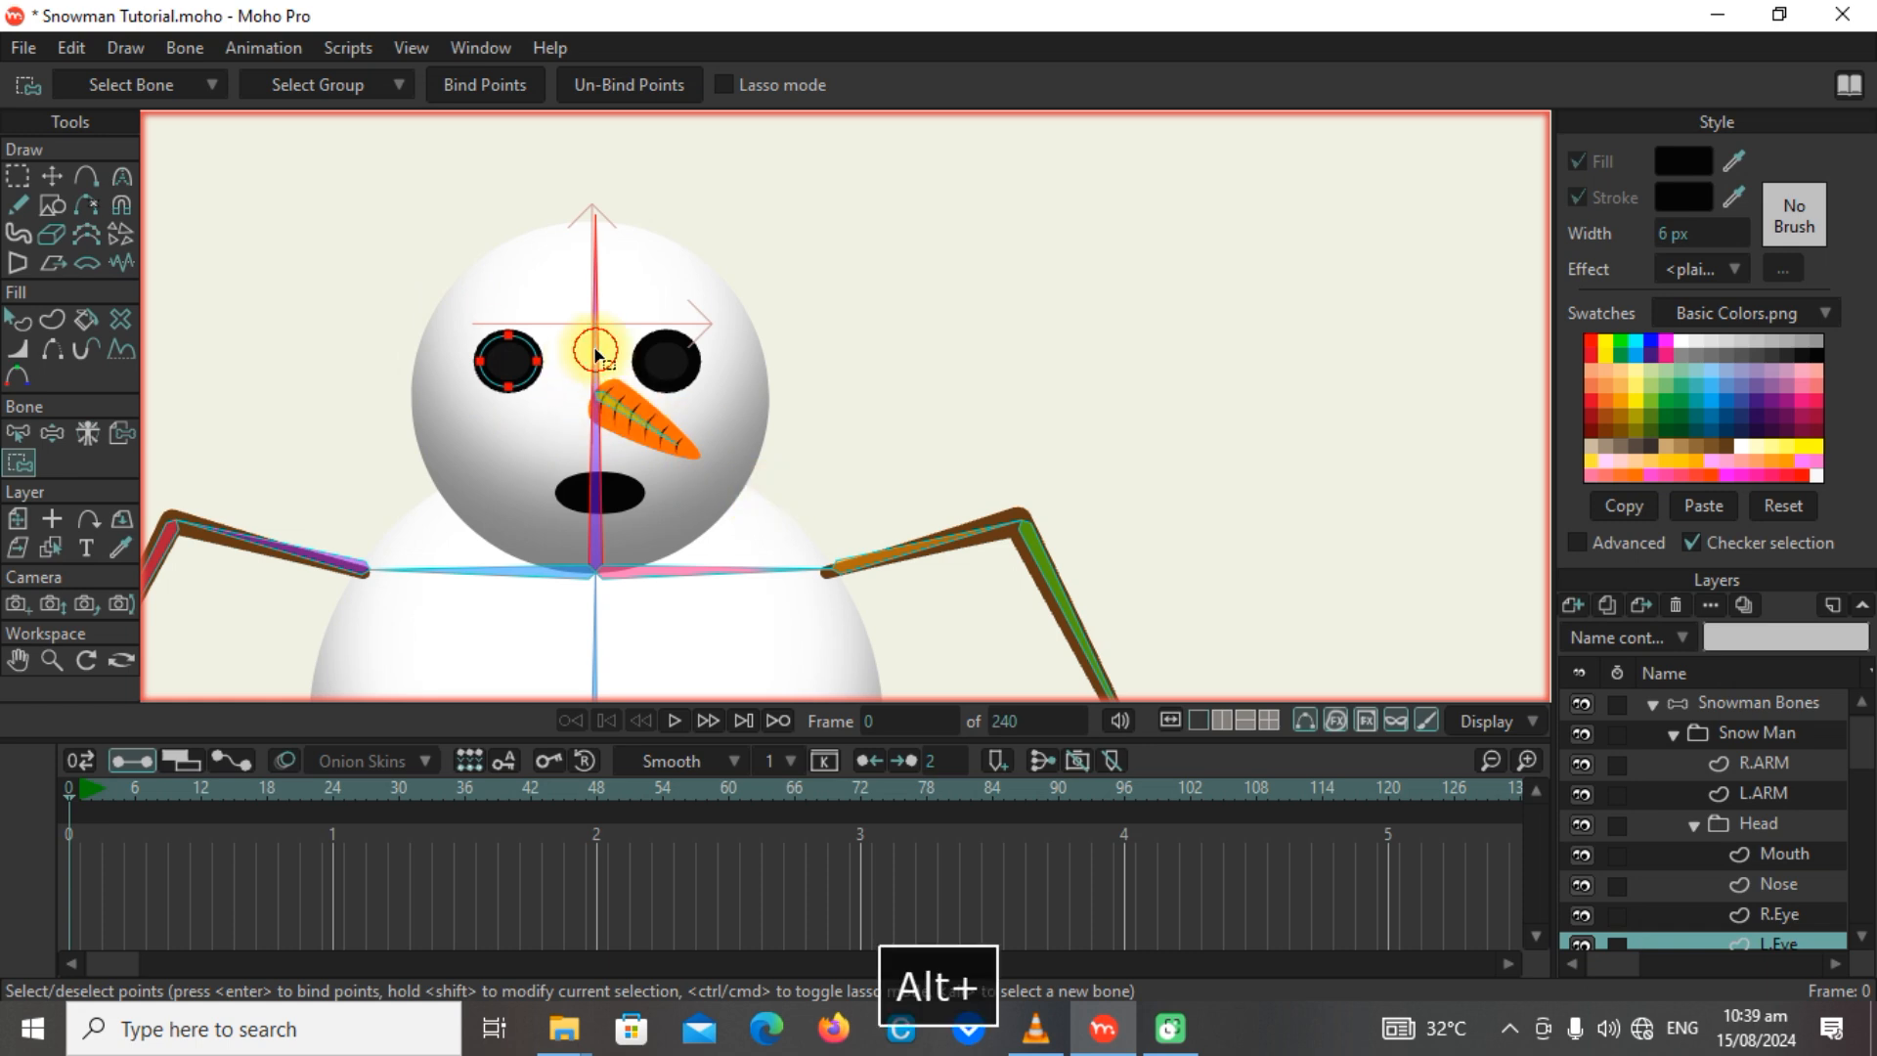
left_click_drag(452, 319, 586, 457)
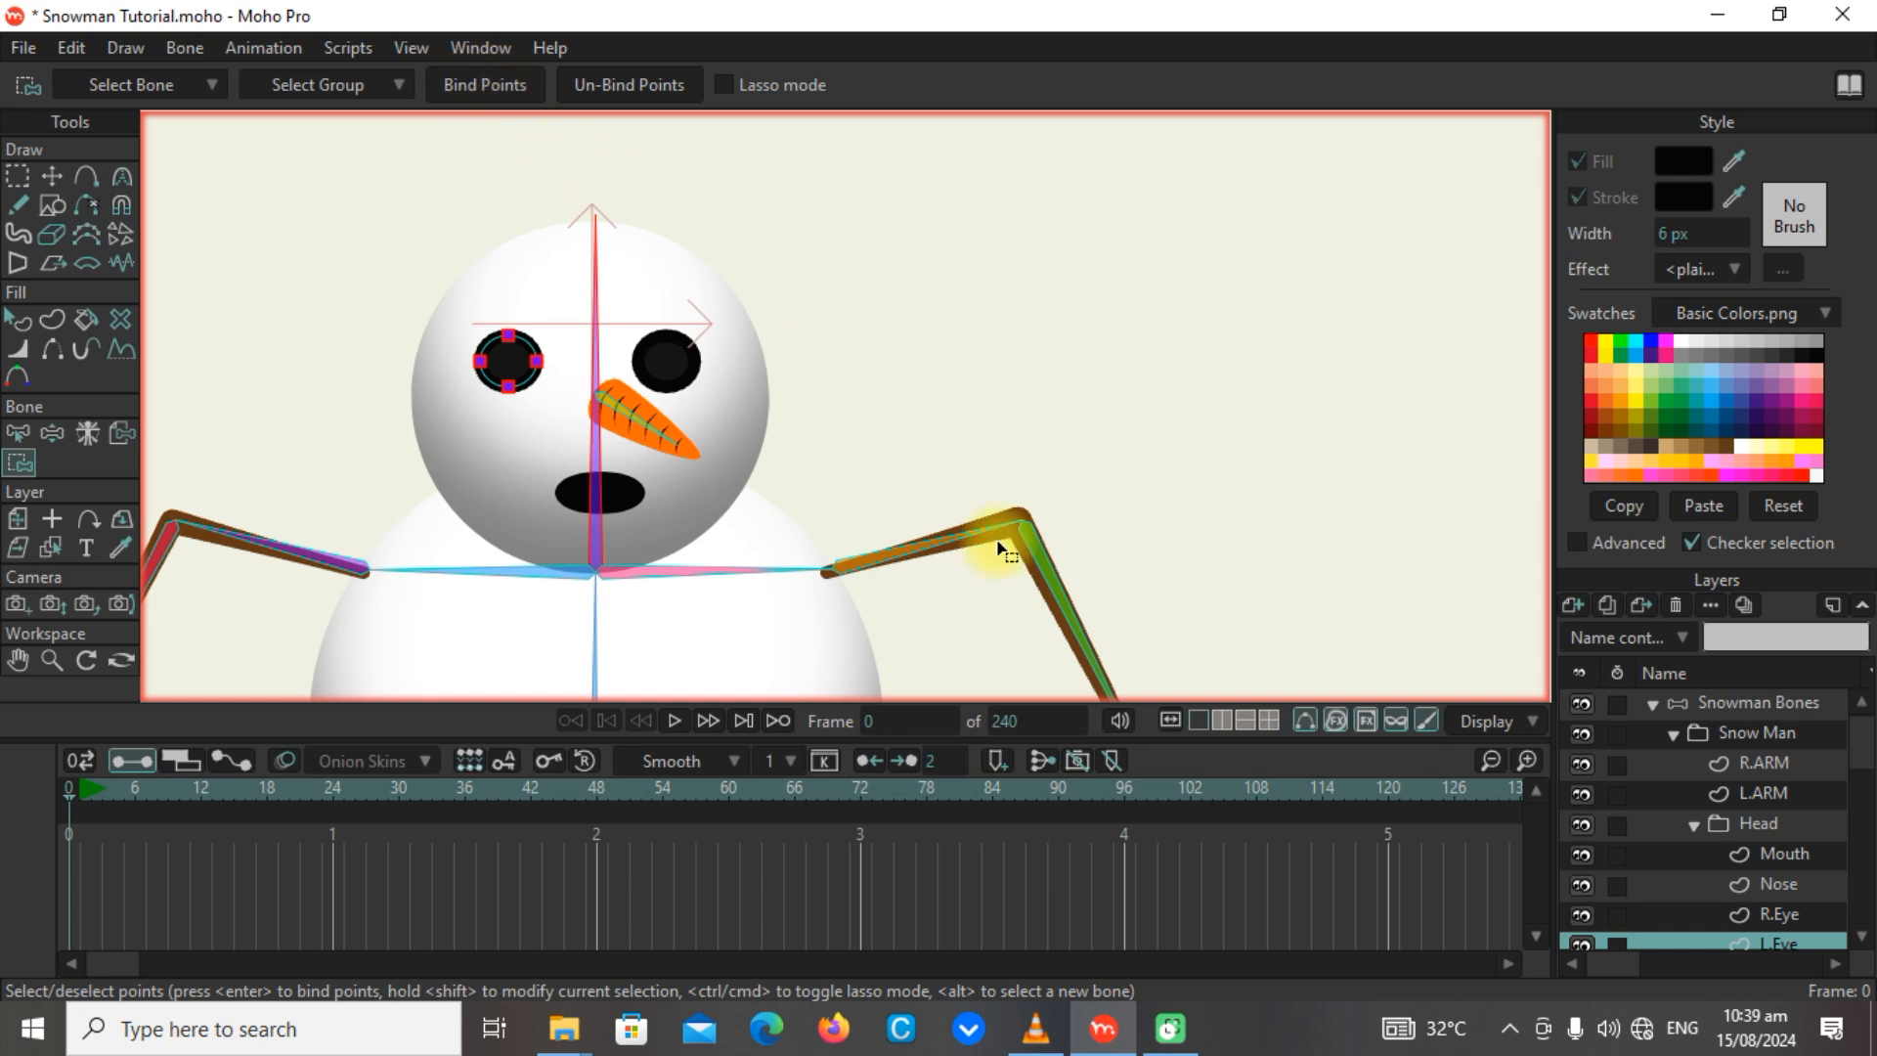
Bind all points of the Mouth layer to the vertical head bone.
left_click(1782, 855)
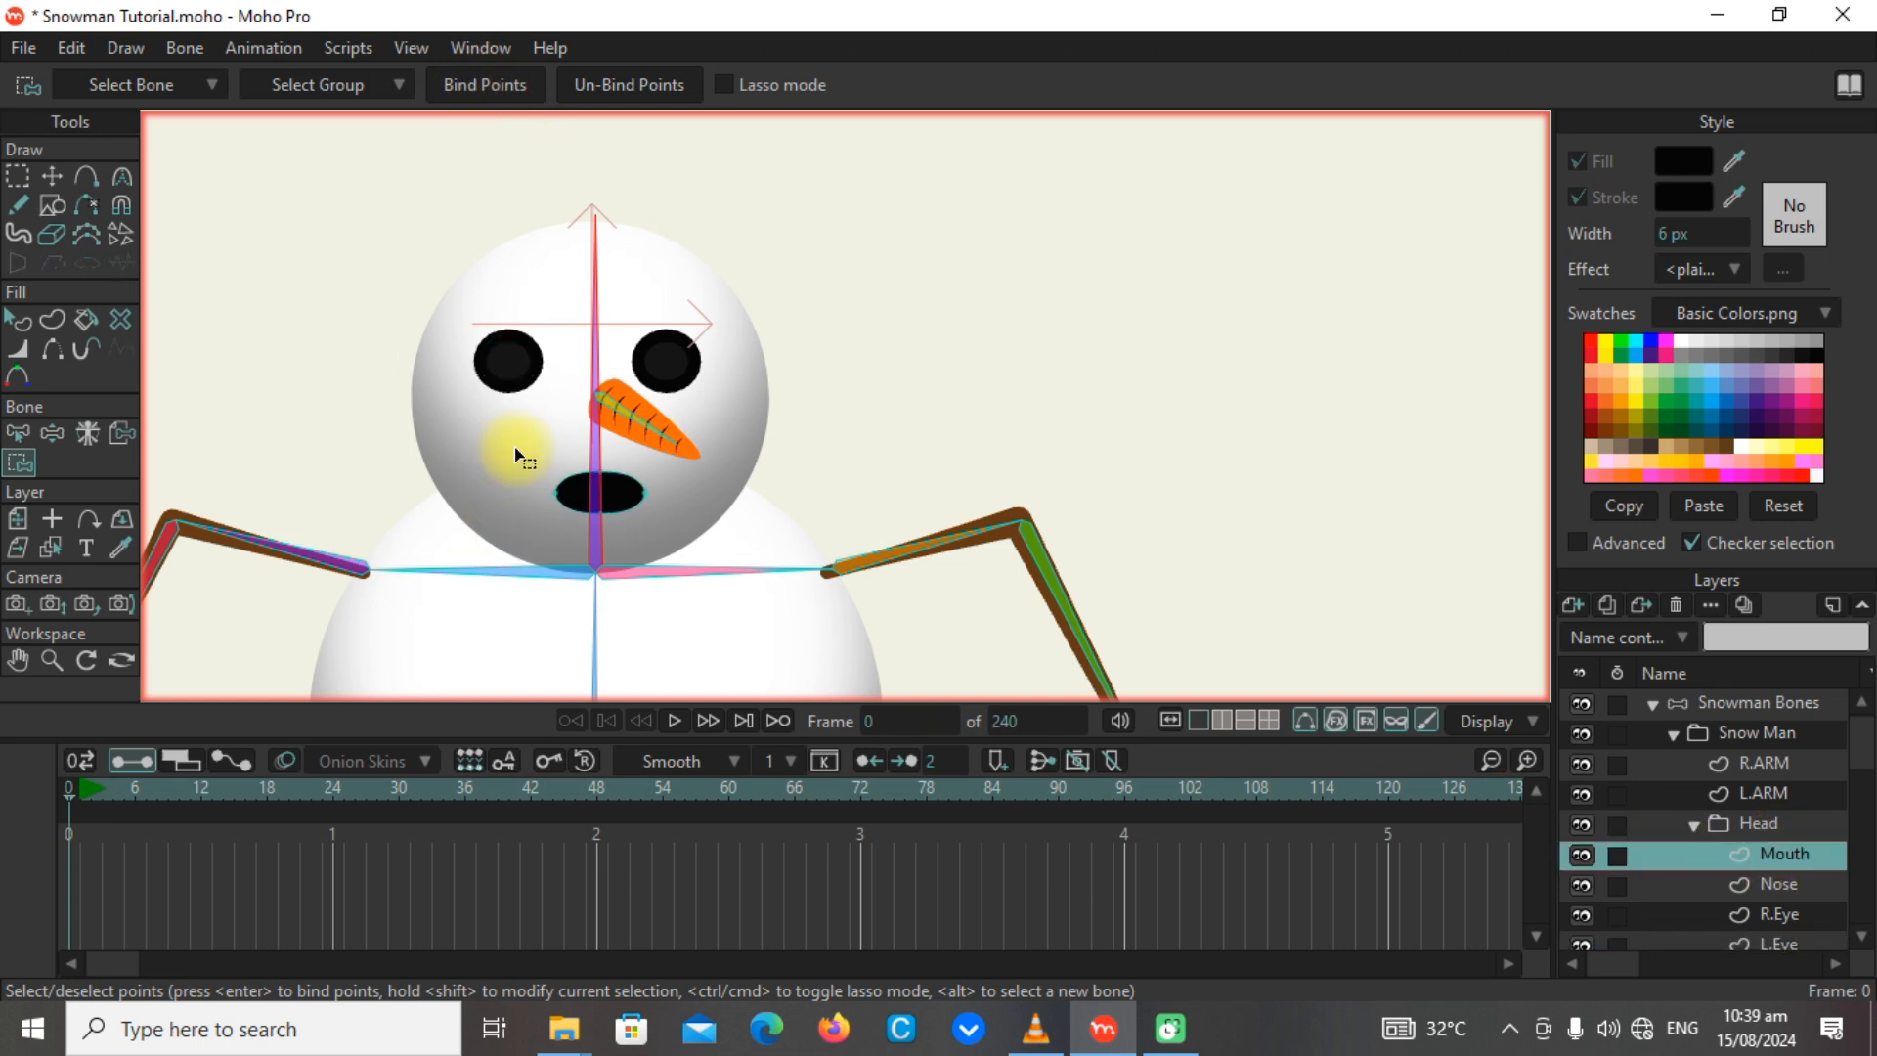
left_click_drag(516, 448, 691, 532)
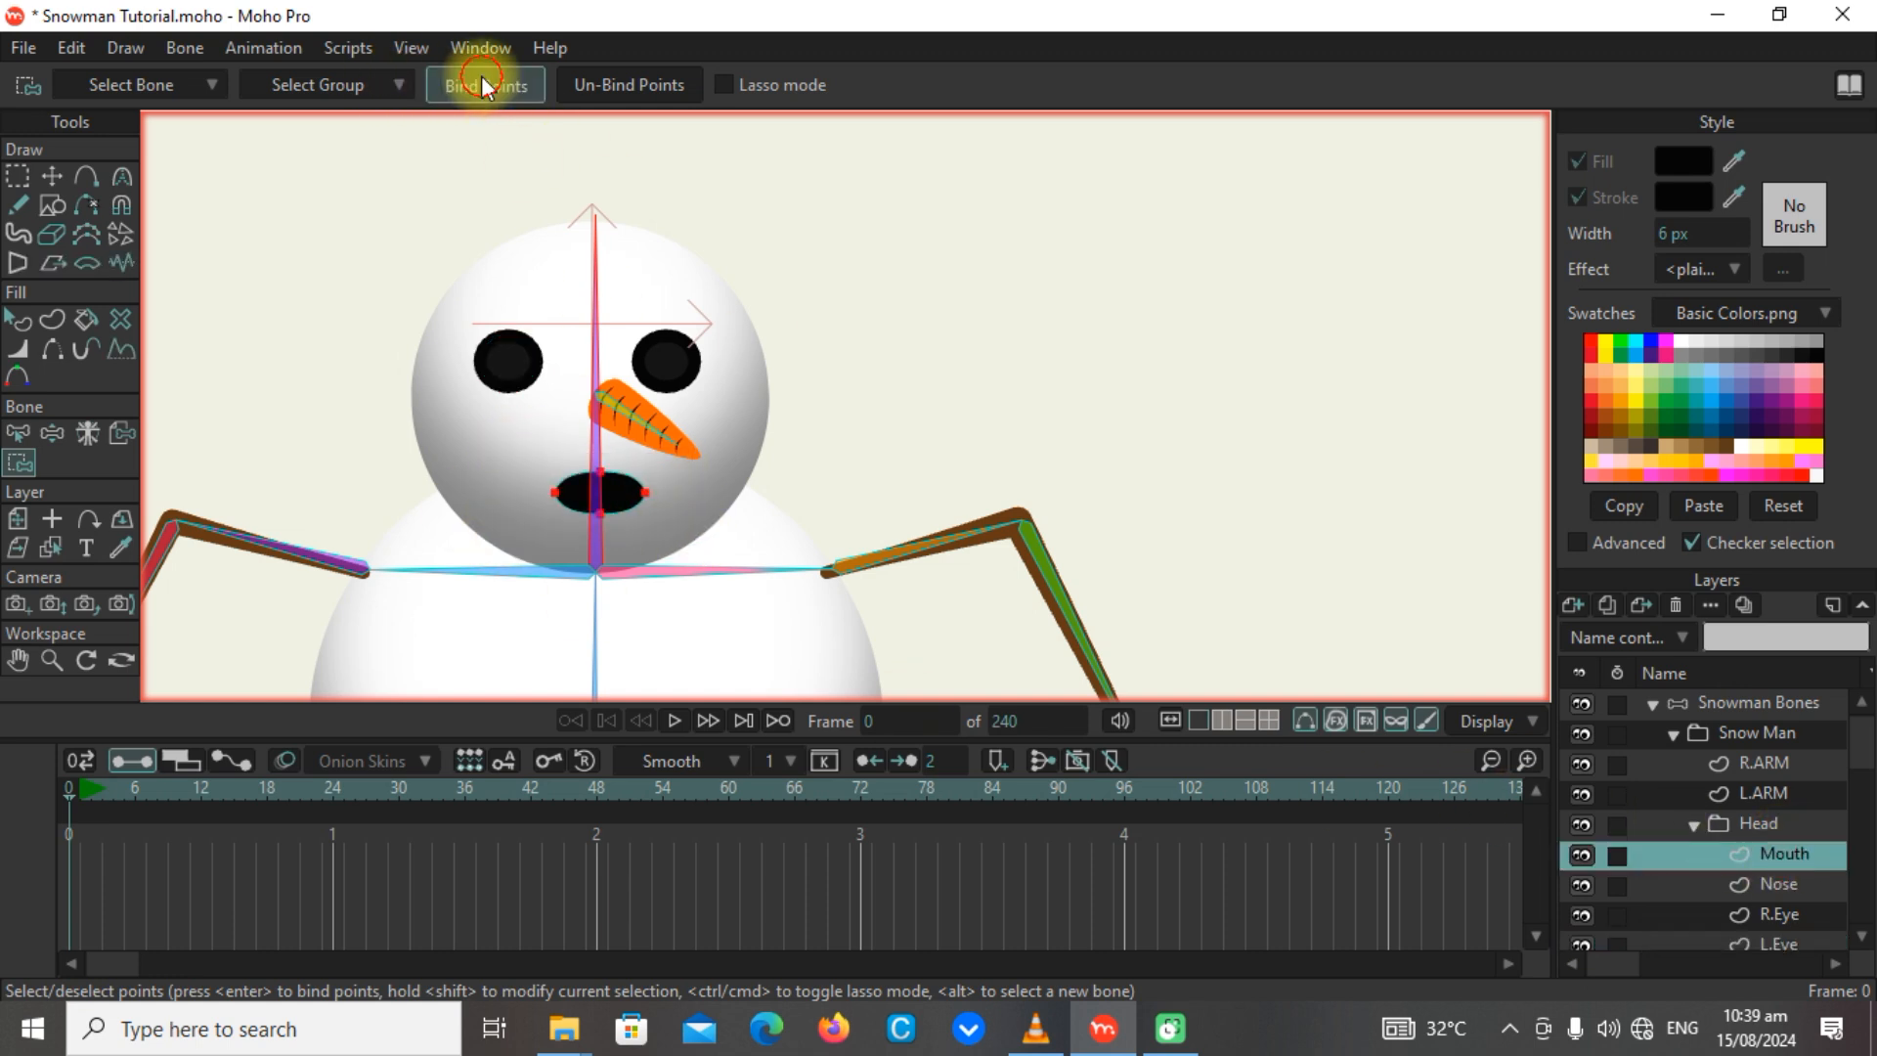
left_click_drag(1857, 748, 1849, 825)
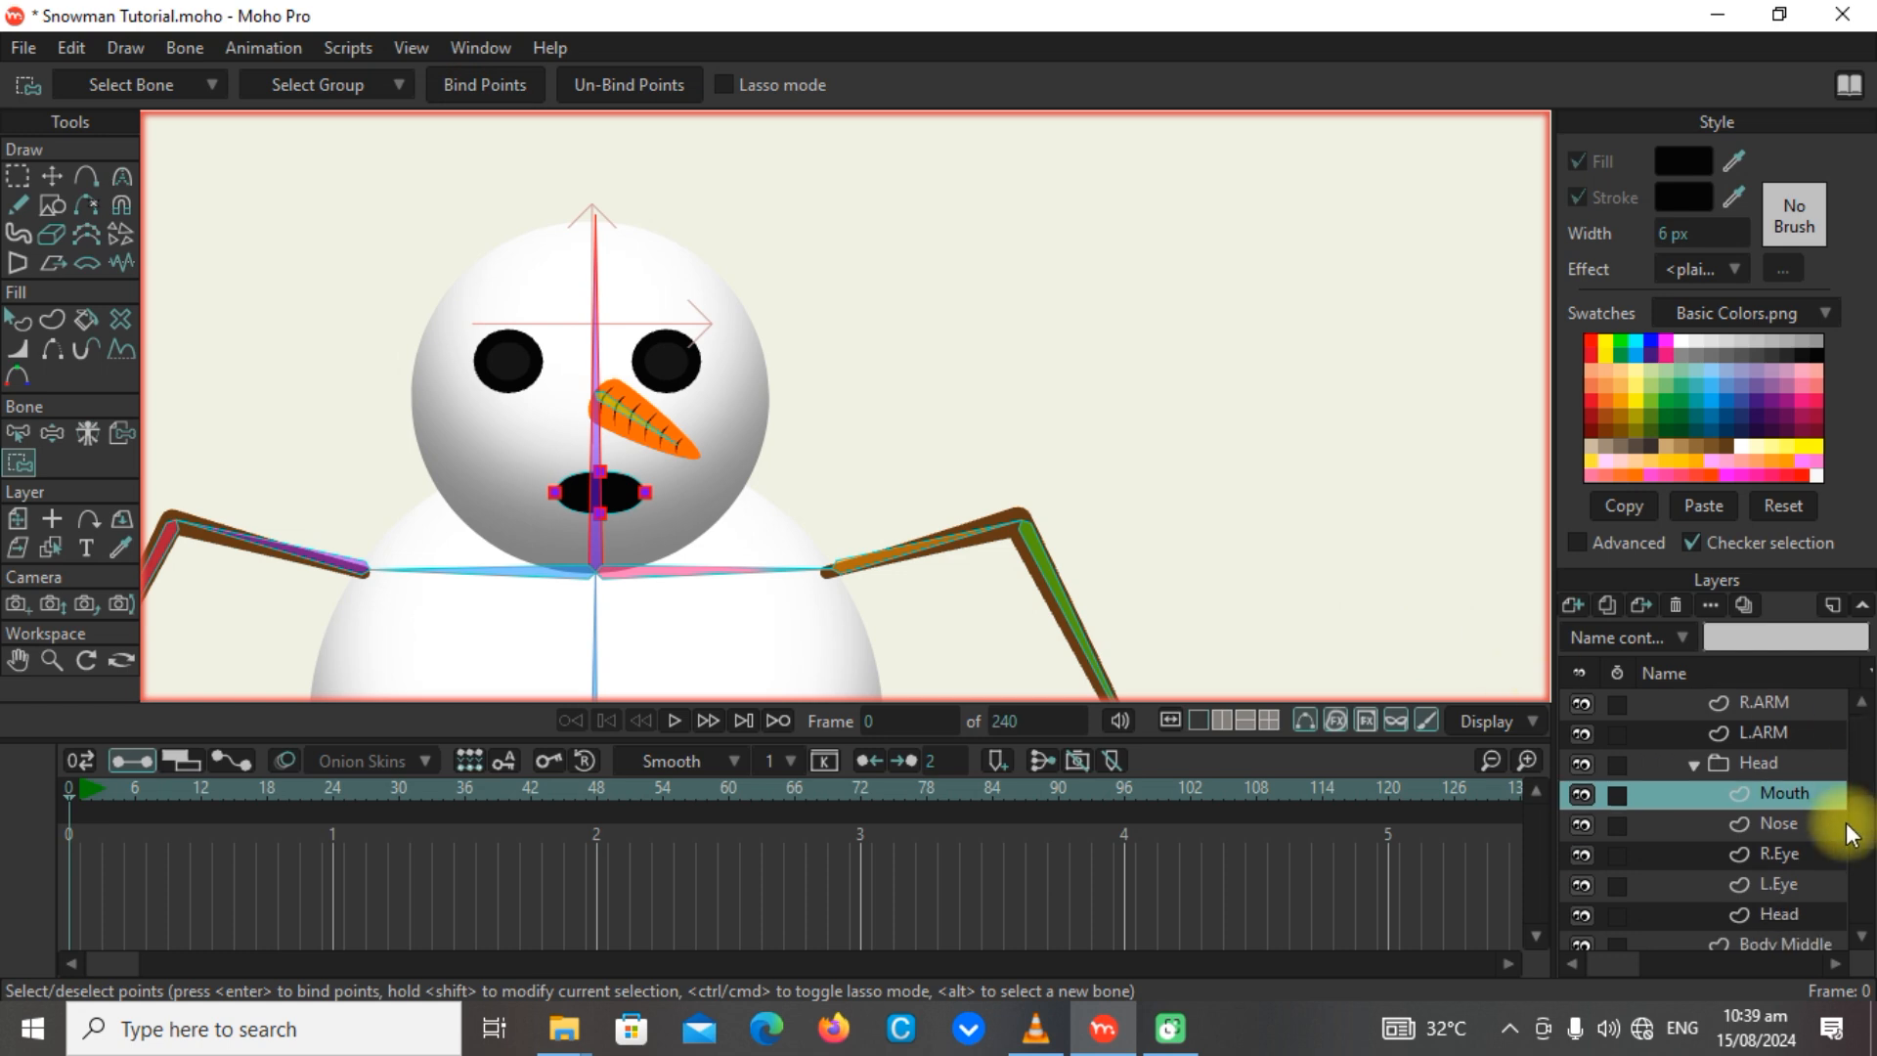
Test the face's movement at frame 0 by manipulating the head and nose bones, and reset the pose on the Head group.
left_click(53, 433)
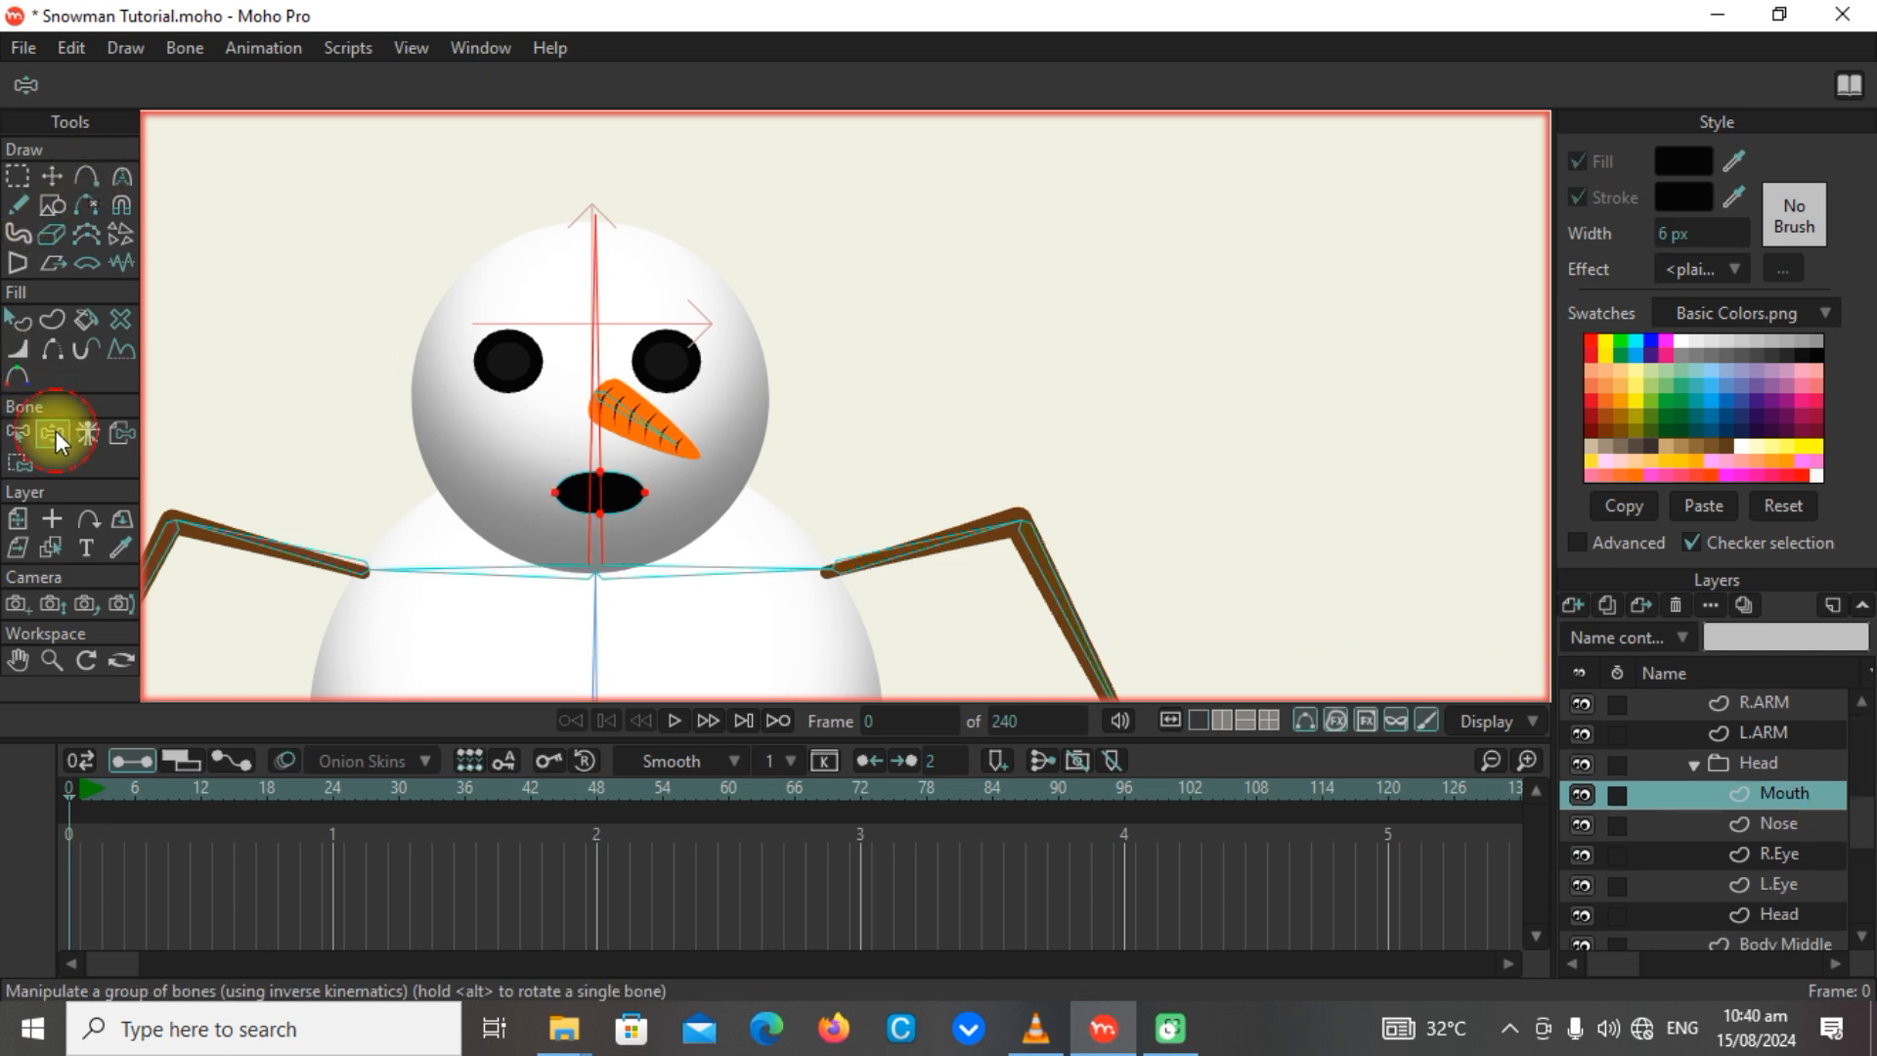
left_click_drag(599, 430, 610, 117)
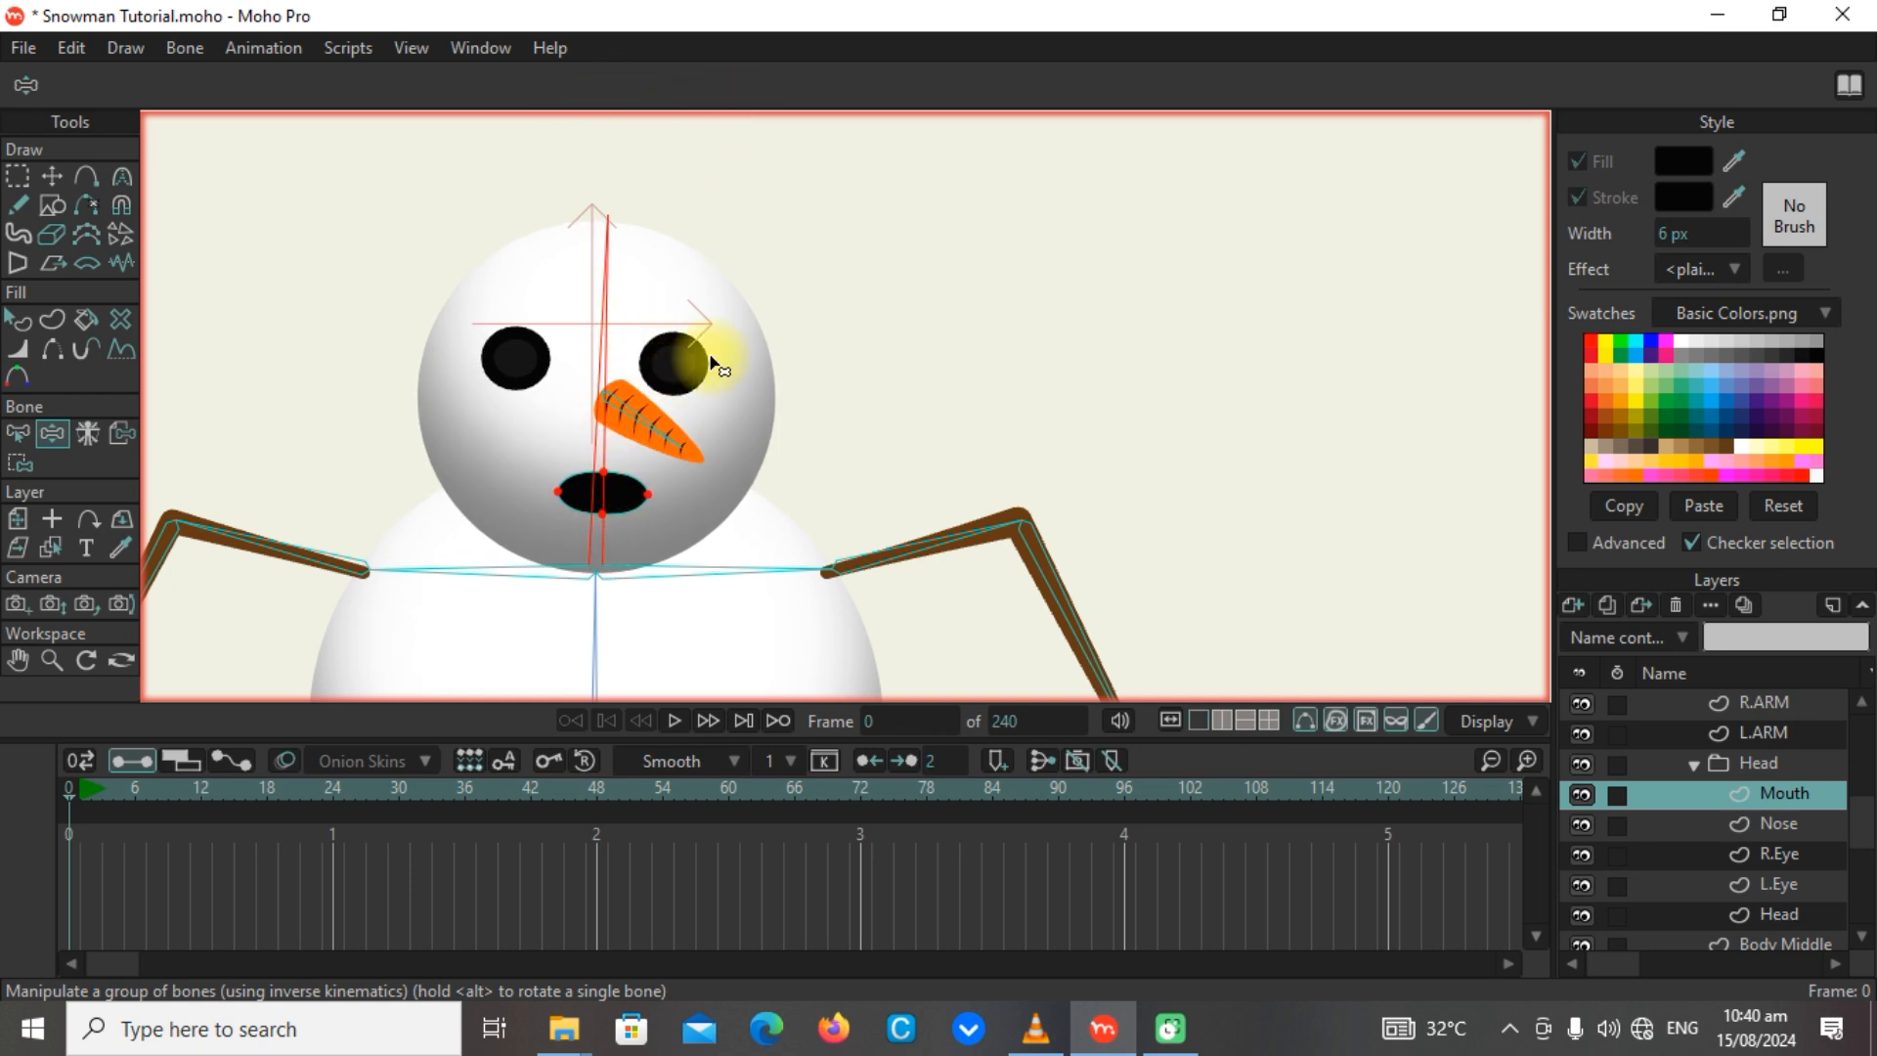
left_click_drag(575, 424, 632, 392)
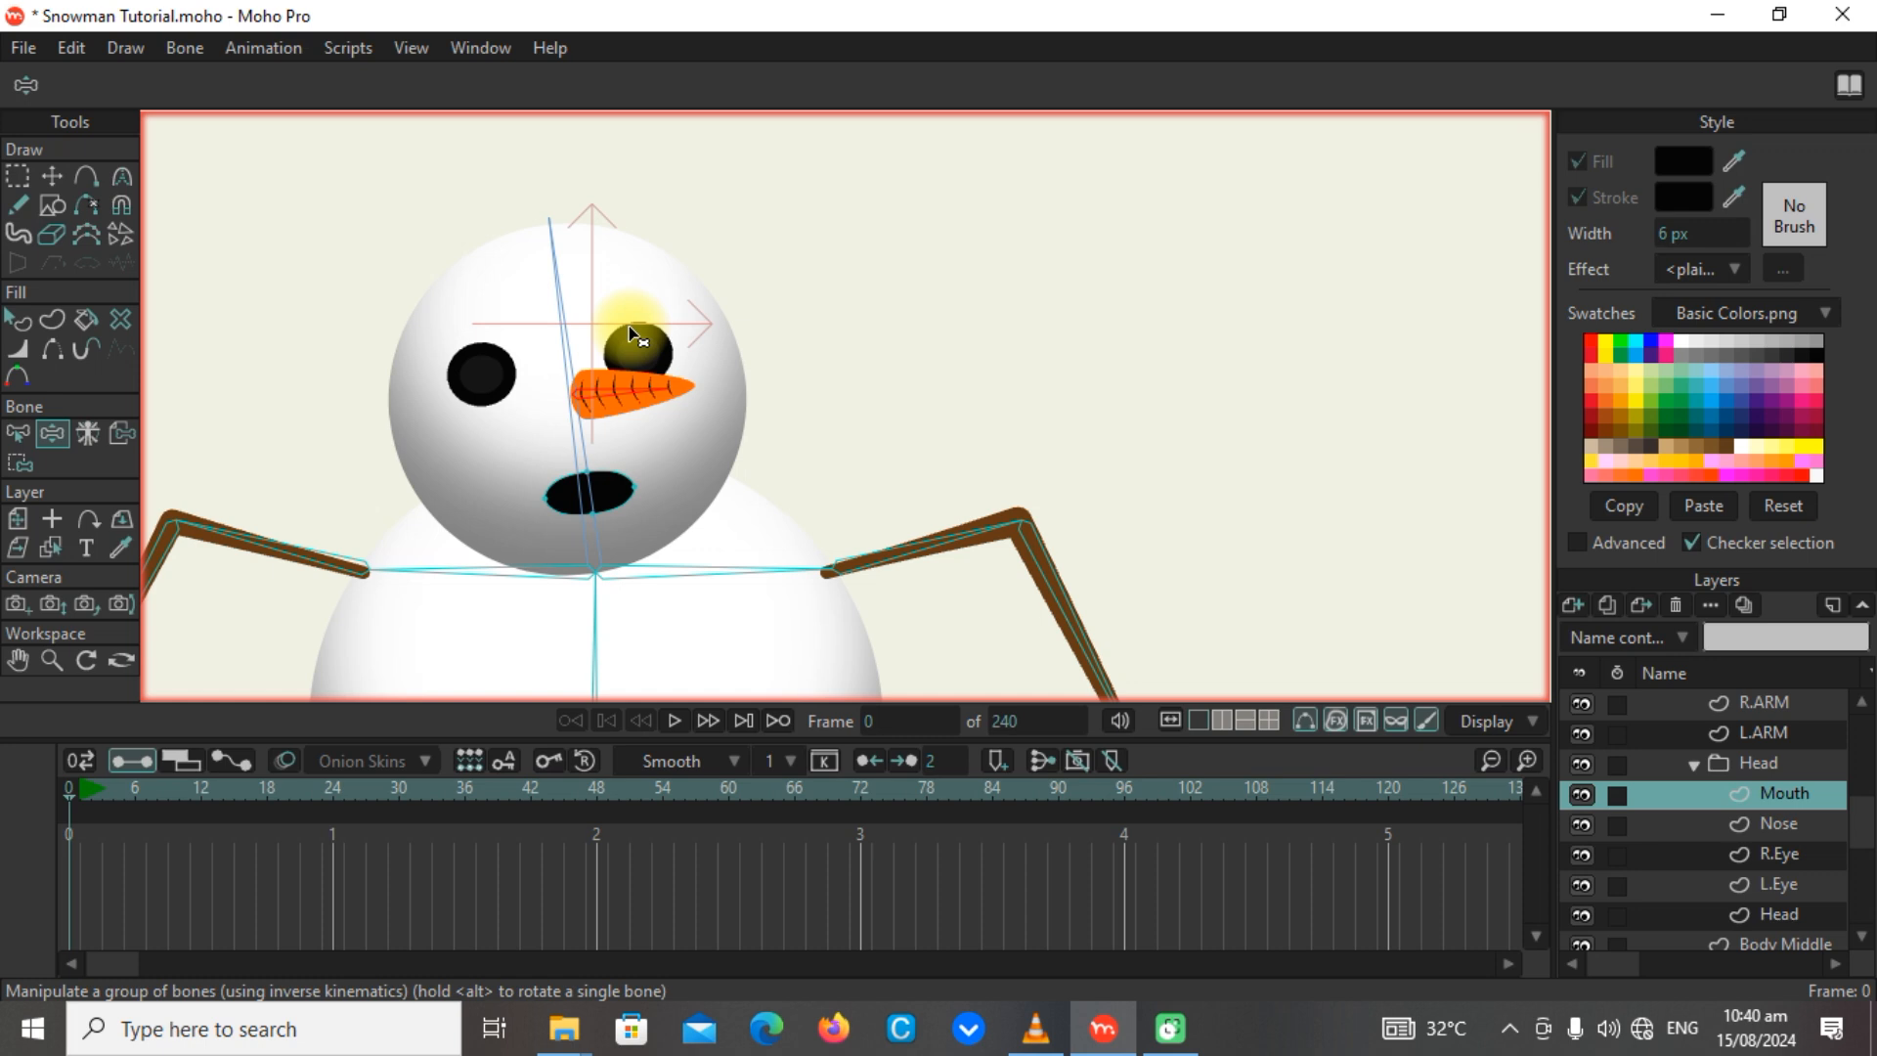
scroll(631, 330, "down", 3)
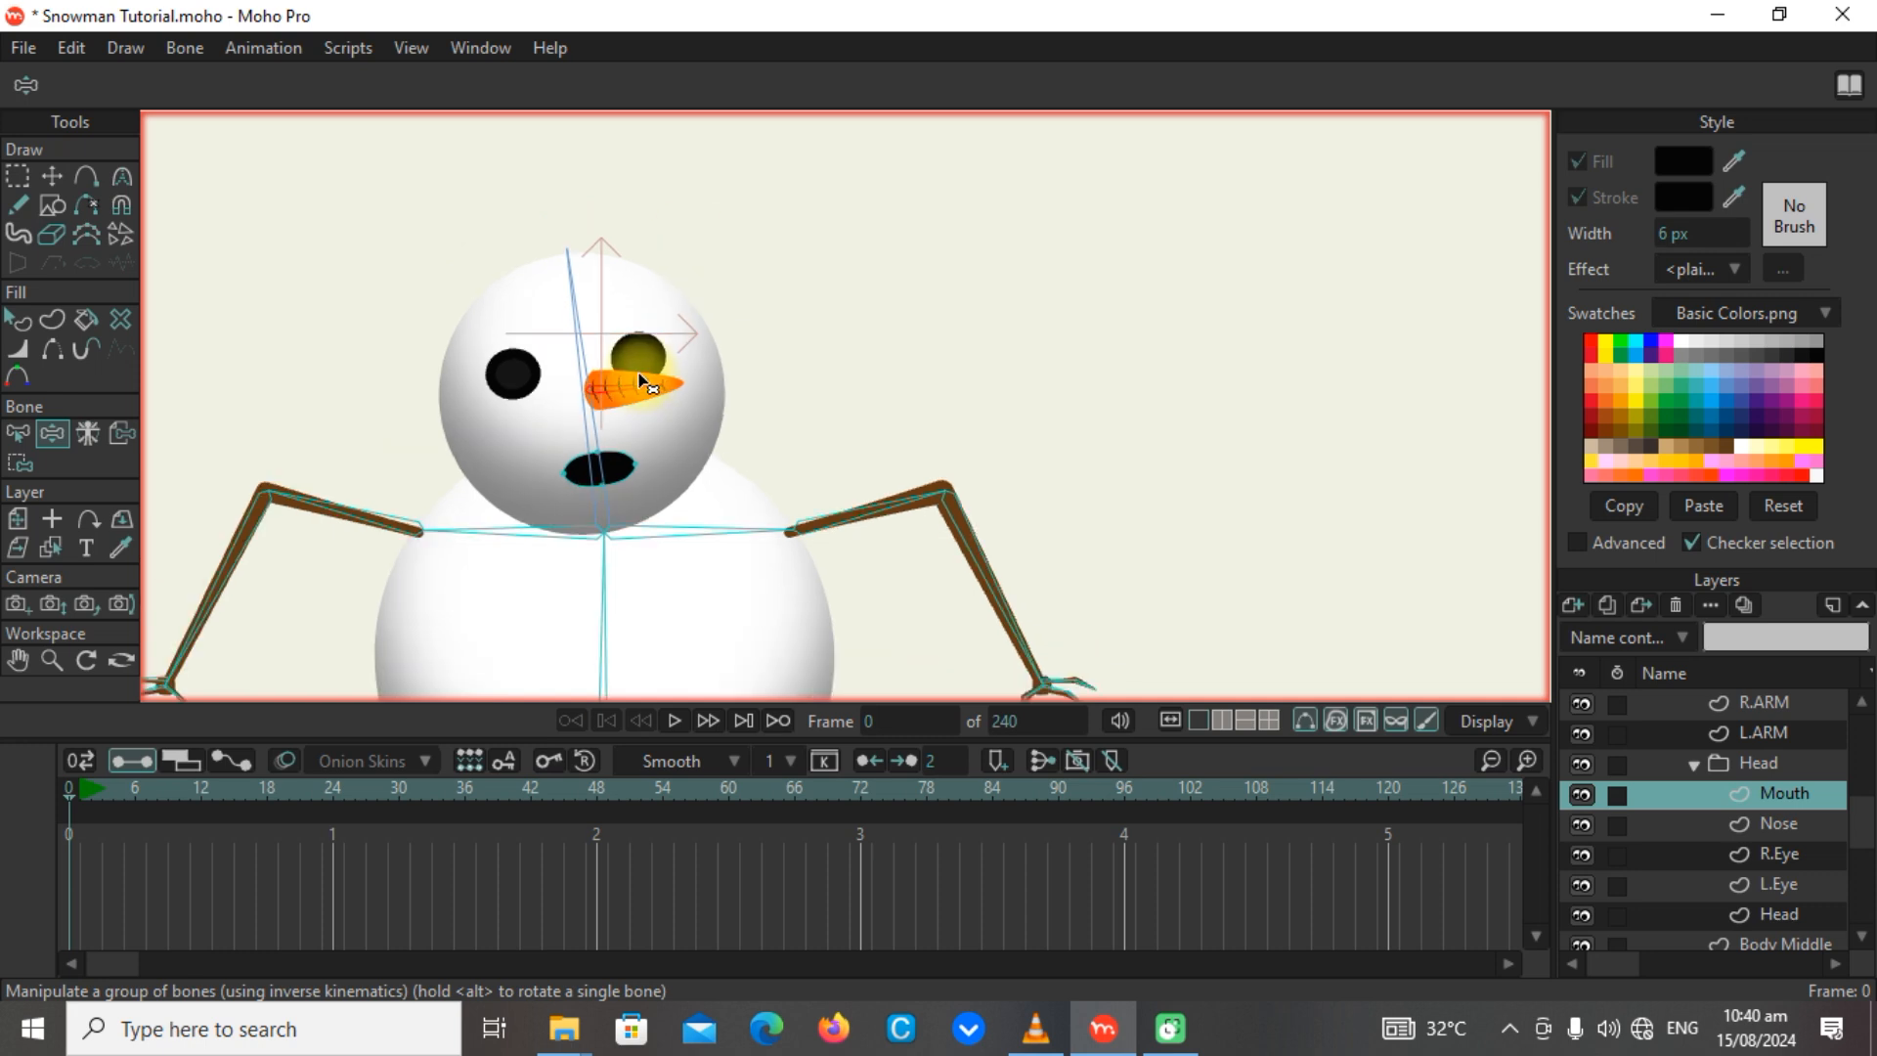
scroll(587, 494, "down", 2)
scroll(683, 516, "up", 4)
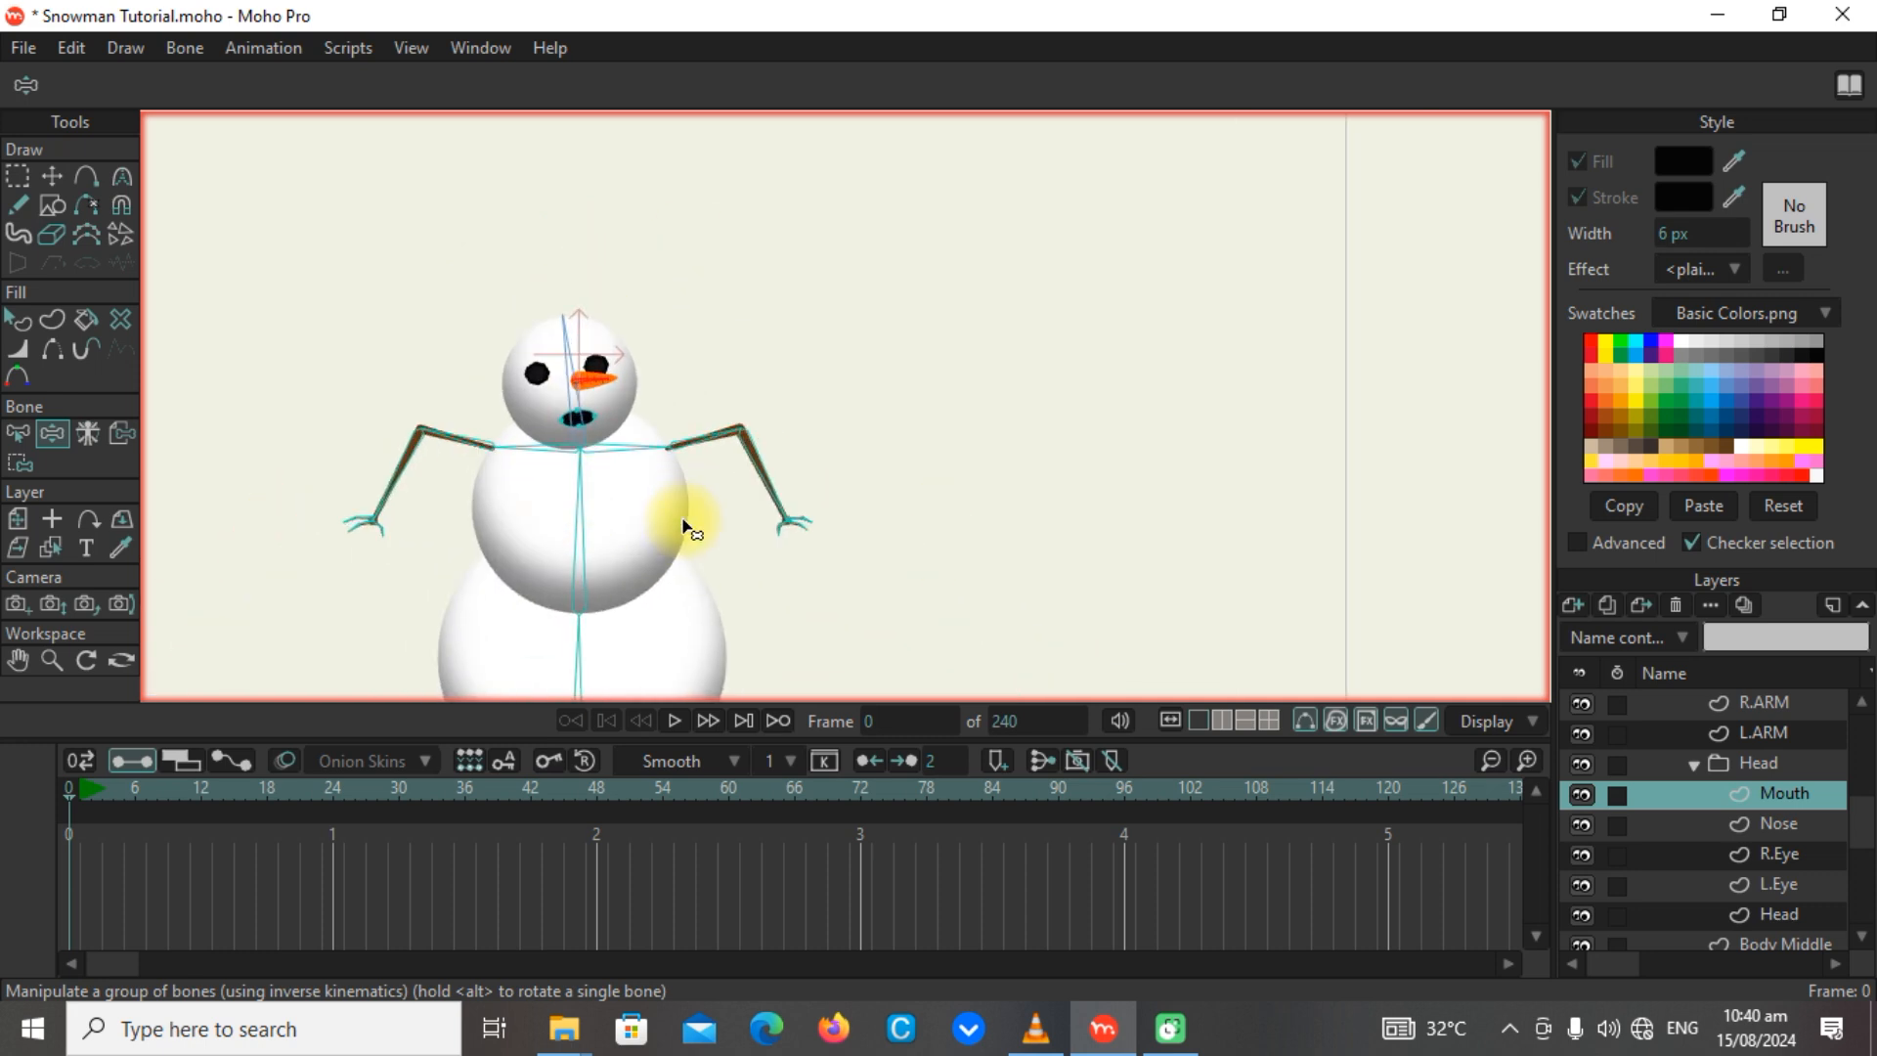
scroll(683, 515, "down", 4)
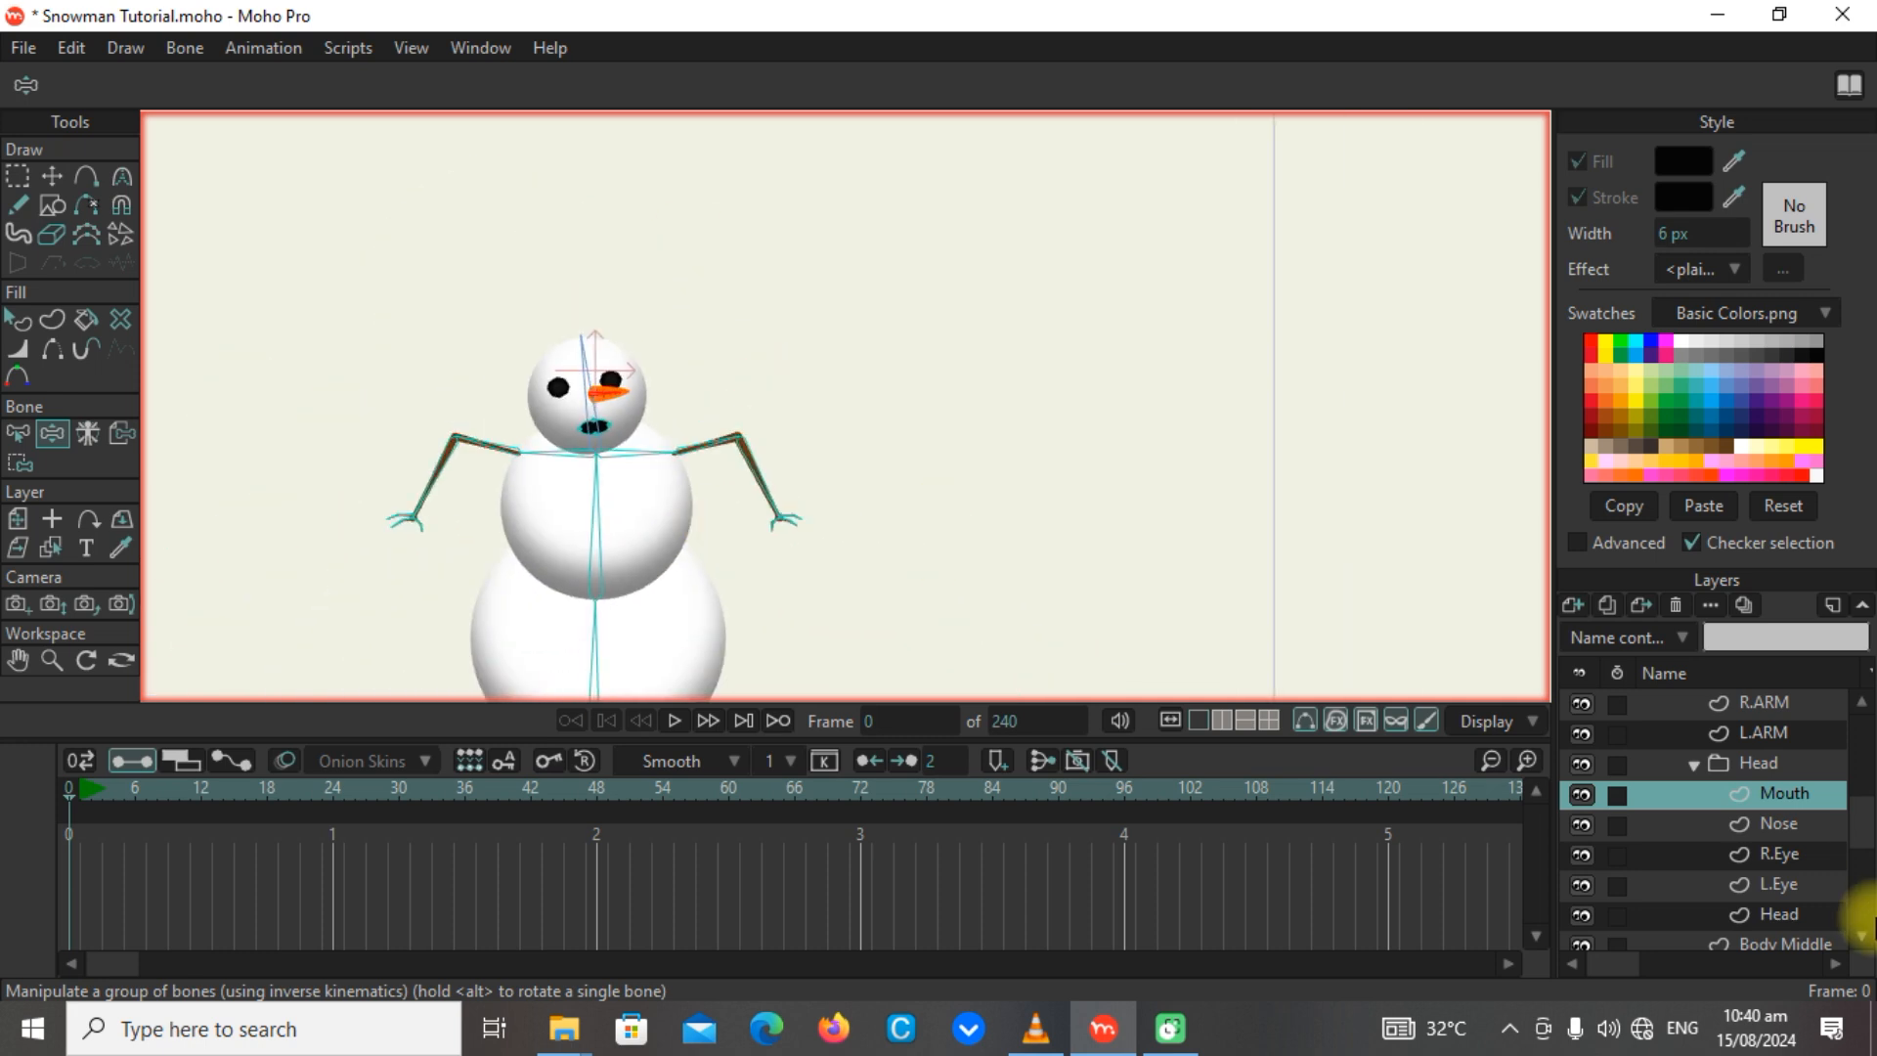
left_click(1735, 763)
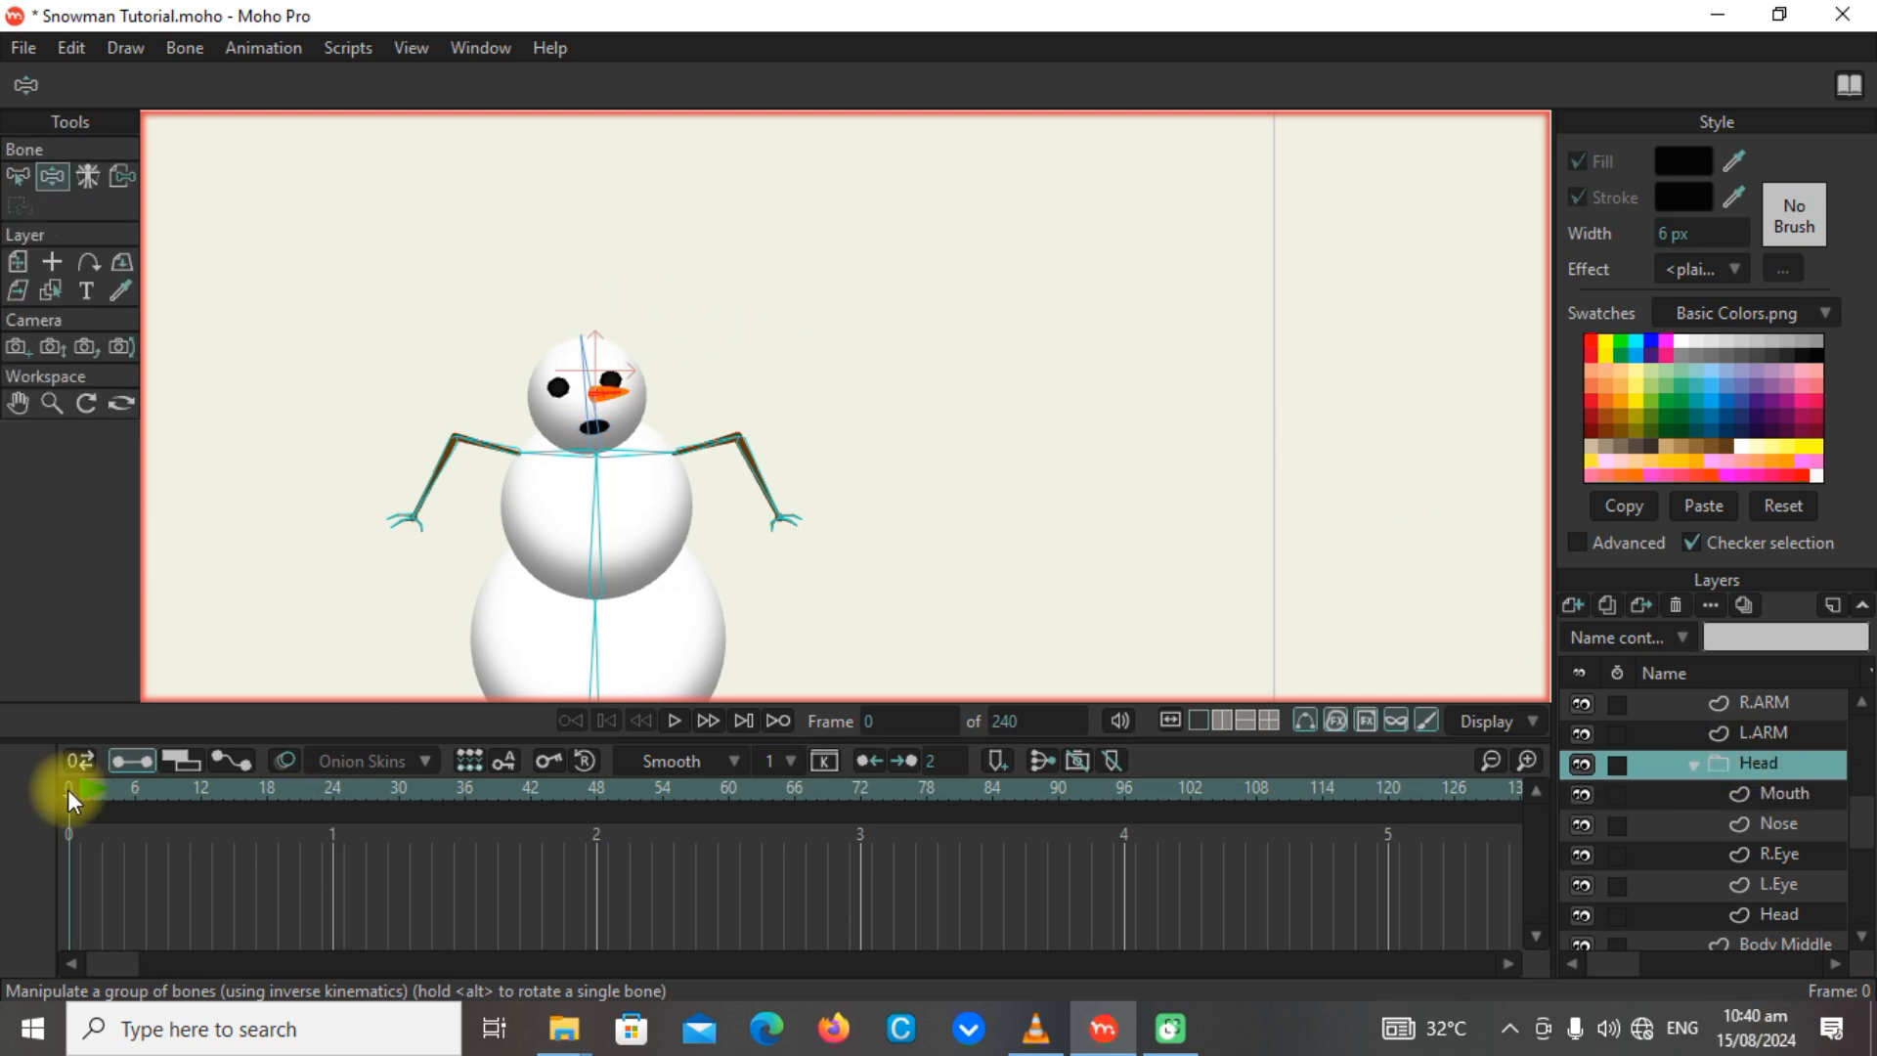
scroll(532, 460, "up", 4)
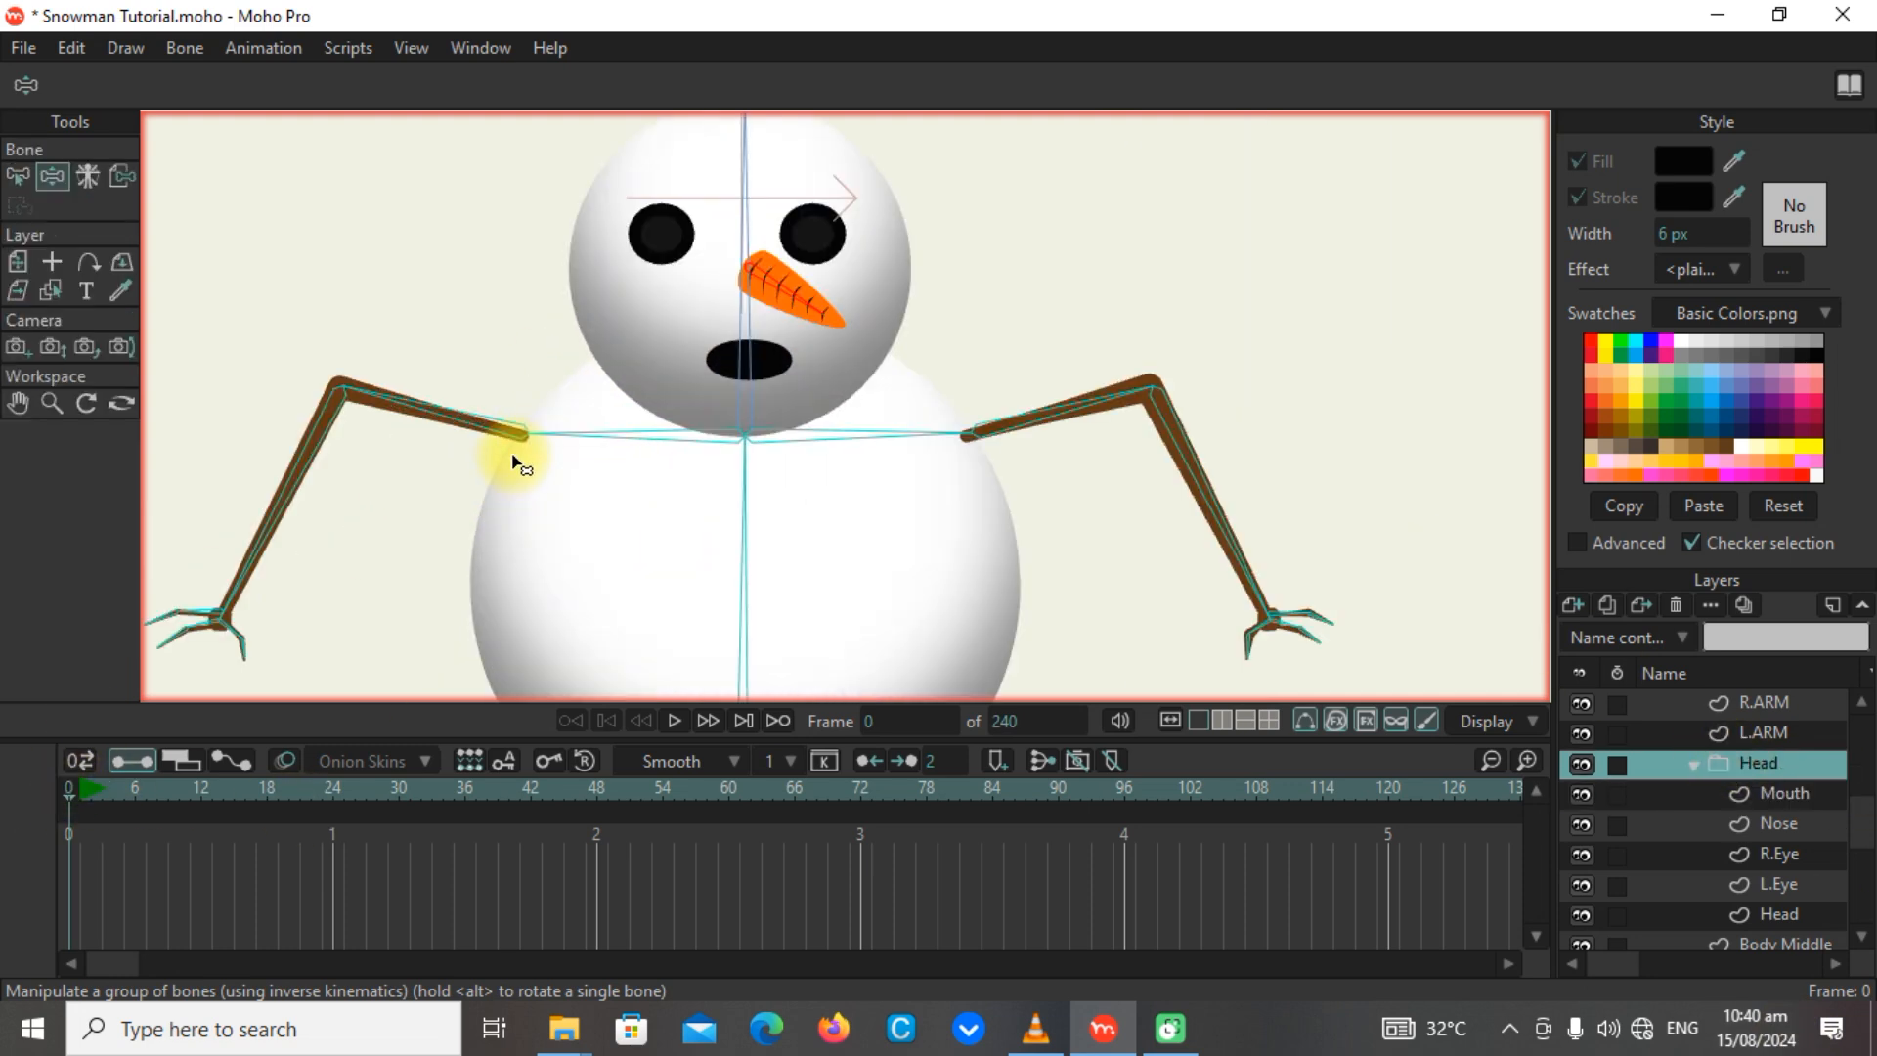
Bind the upper arm points of the R.ARM layer to the upper arm bone.
left_click_drag(515, 464, 740, 459)
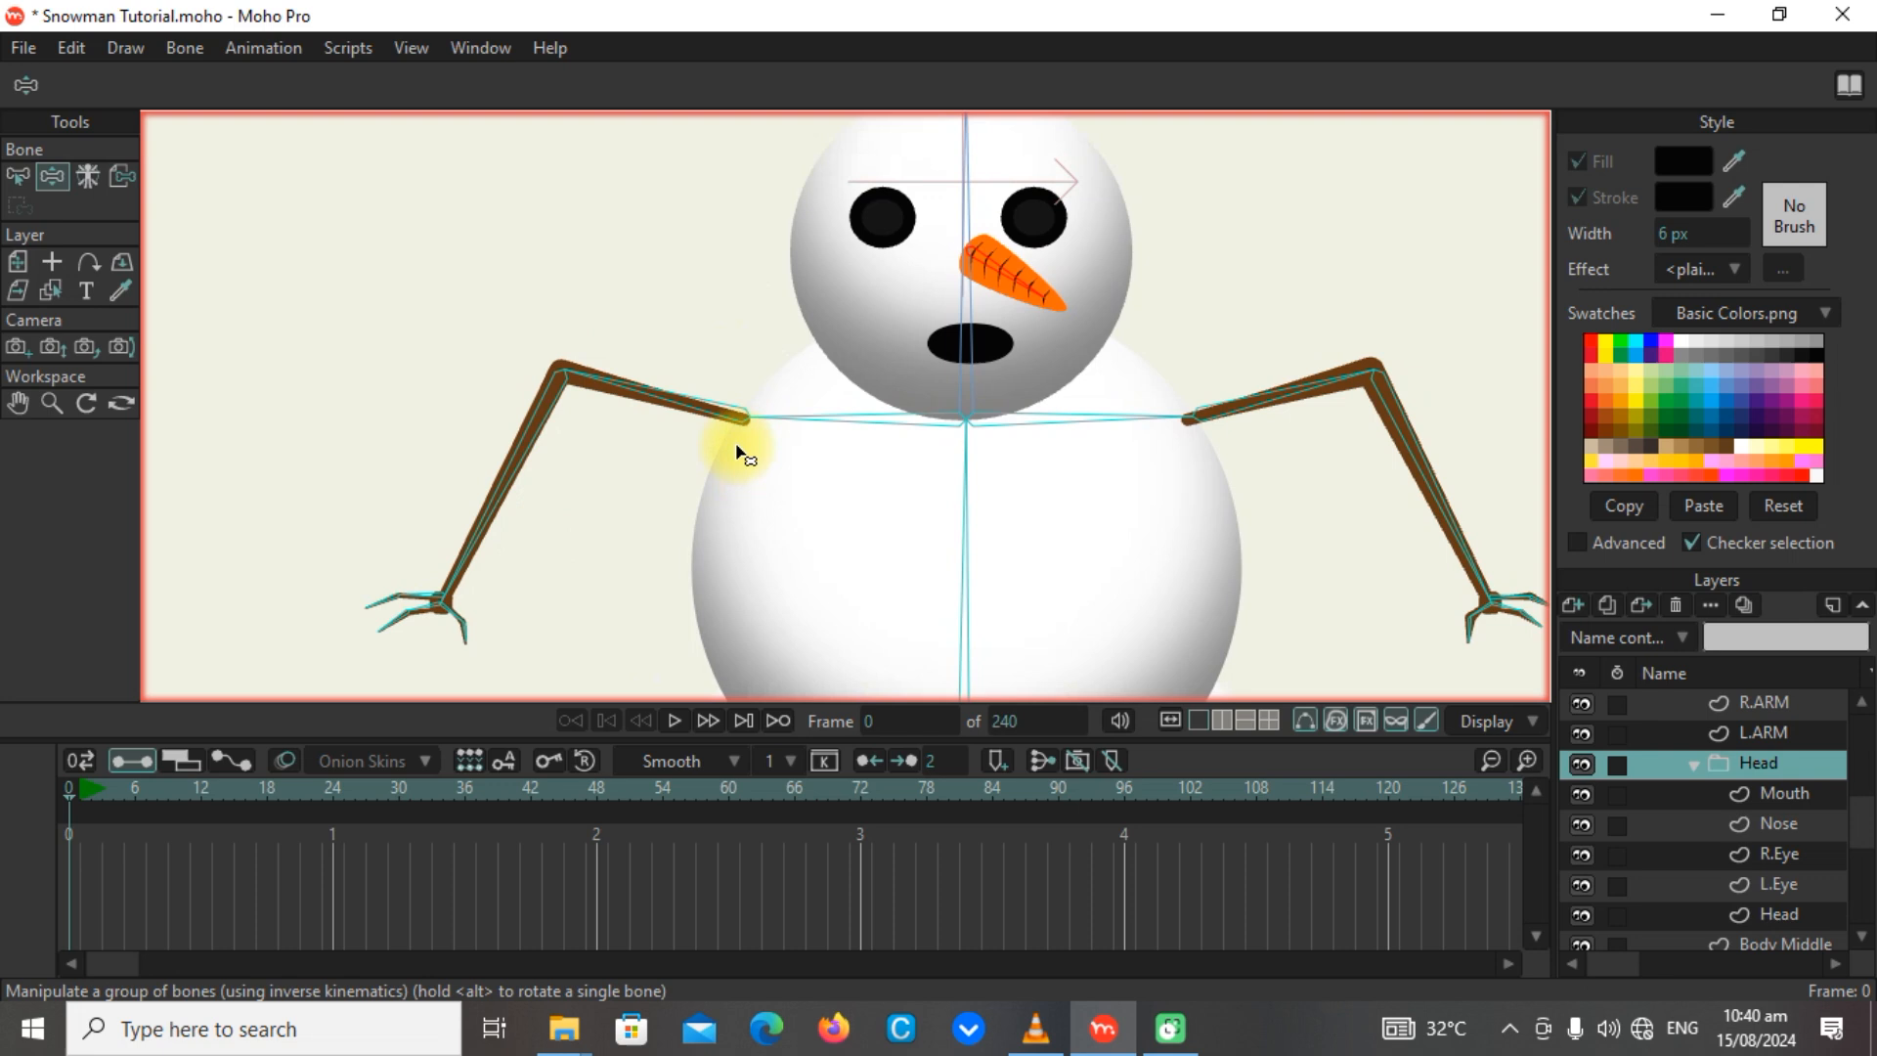
left_click(1769, 738)
left_click(1775, 701)
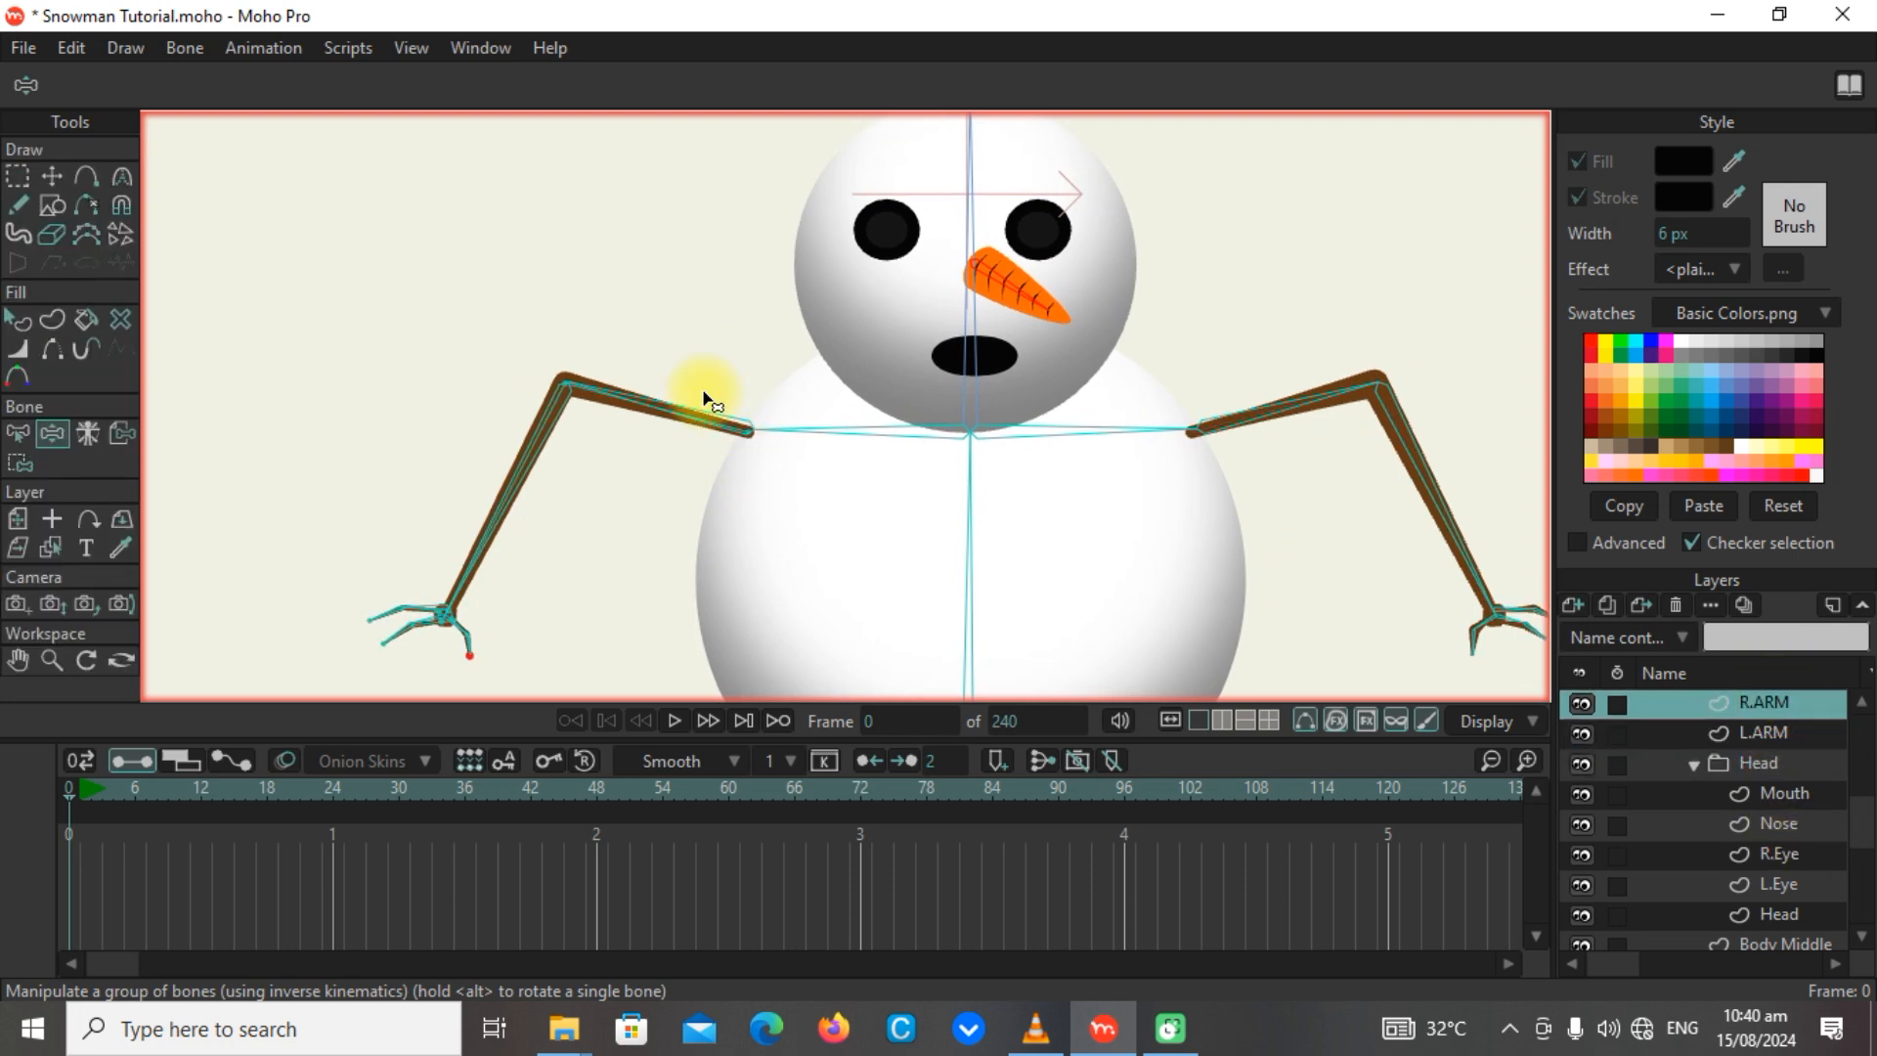
left_click(19, 463)
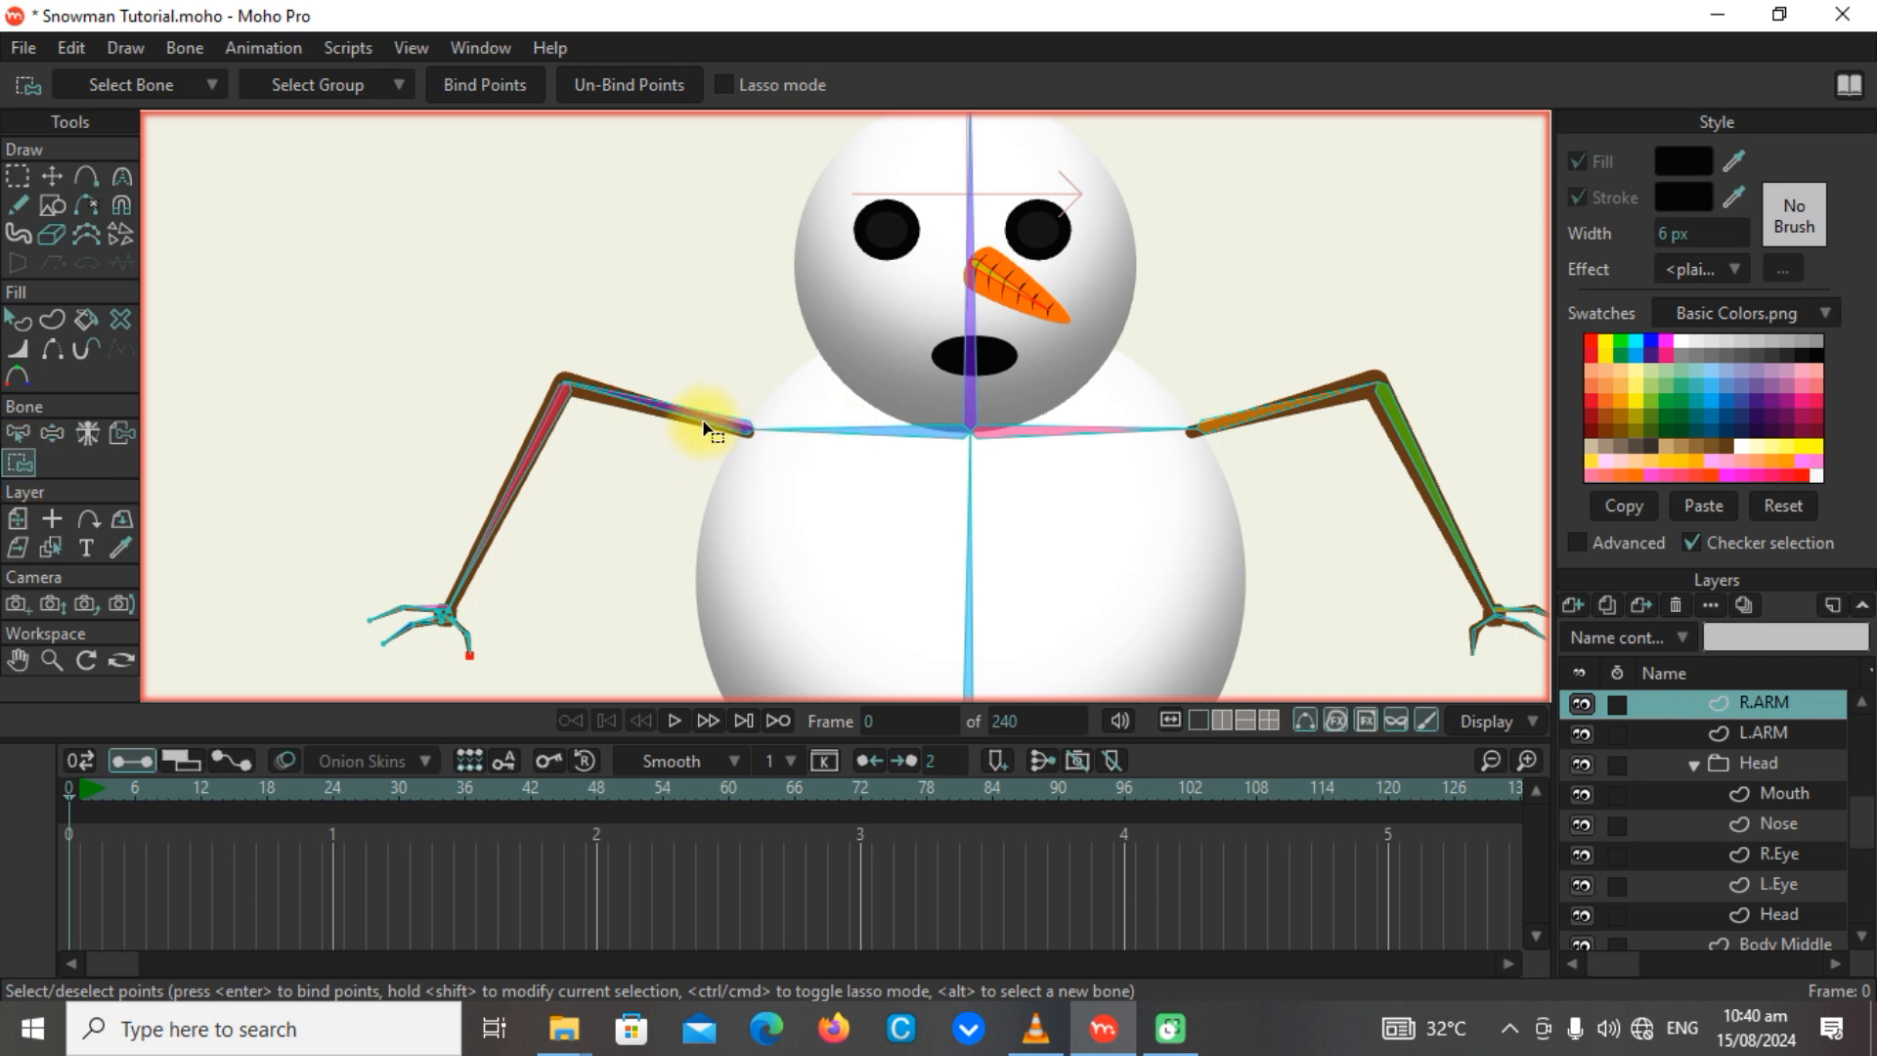
left_click_drag(772, 449, 542, 344)
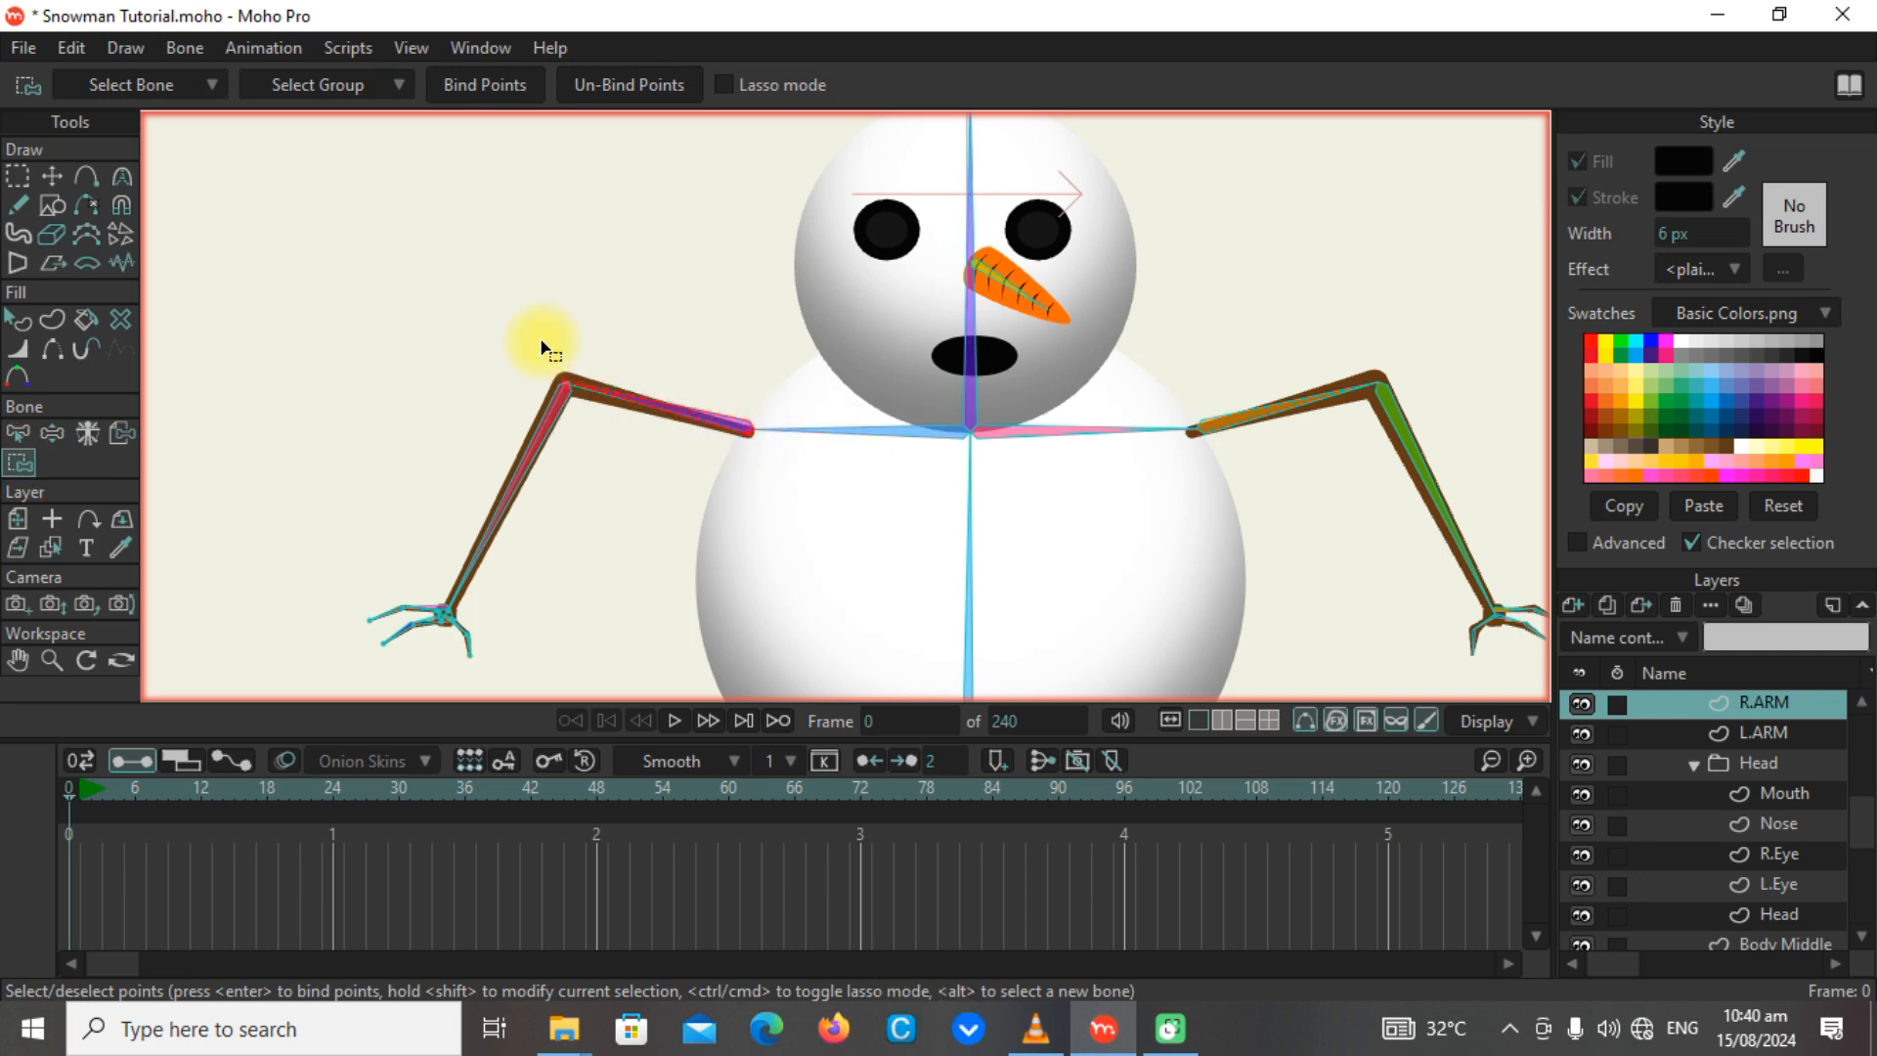
left_click(479, 85)
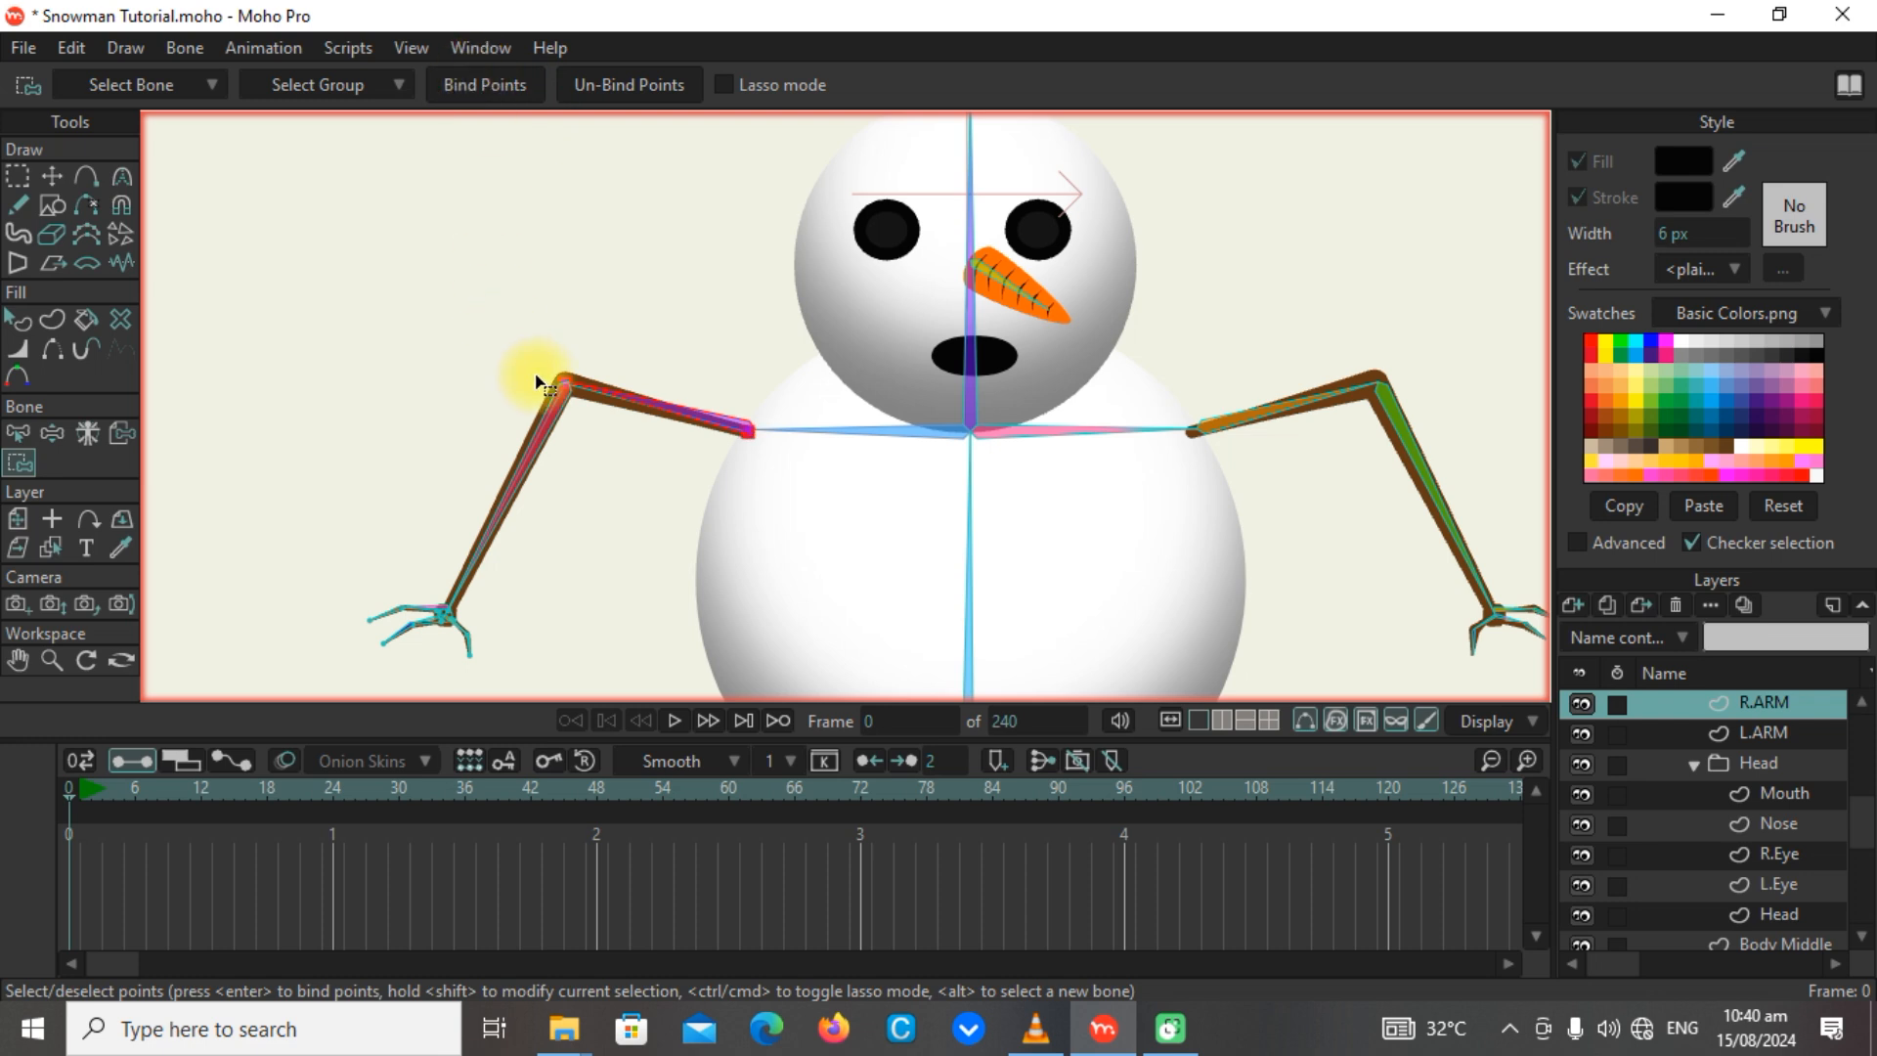
Bind the wrist point of the R.ARM layer to the forearm bone.
left_click(547, 441, "alt")
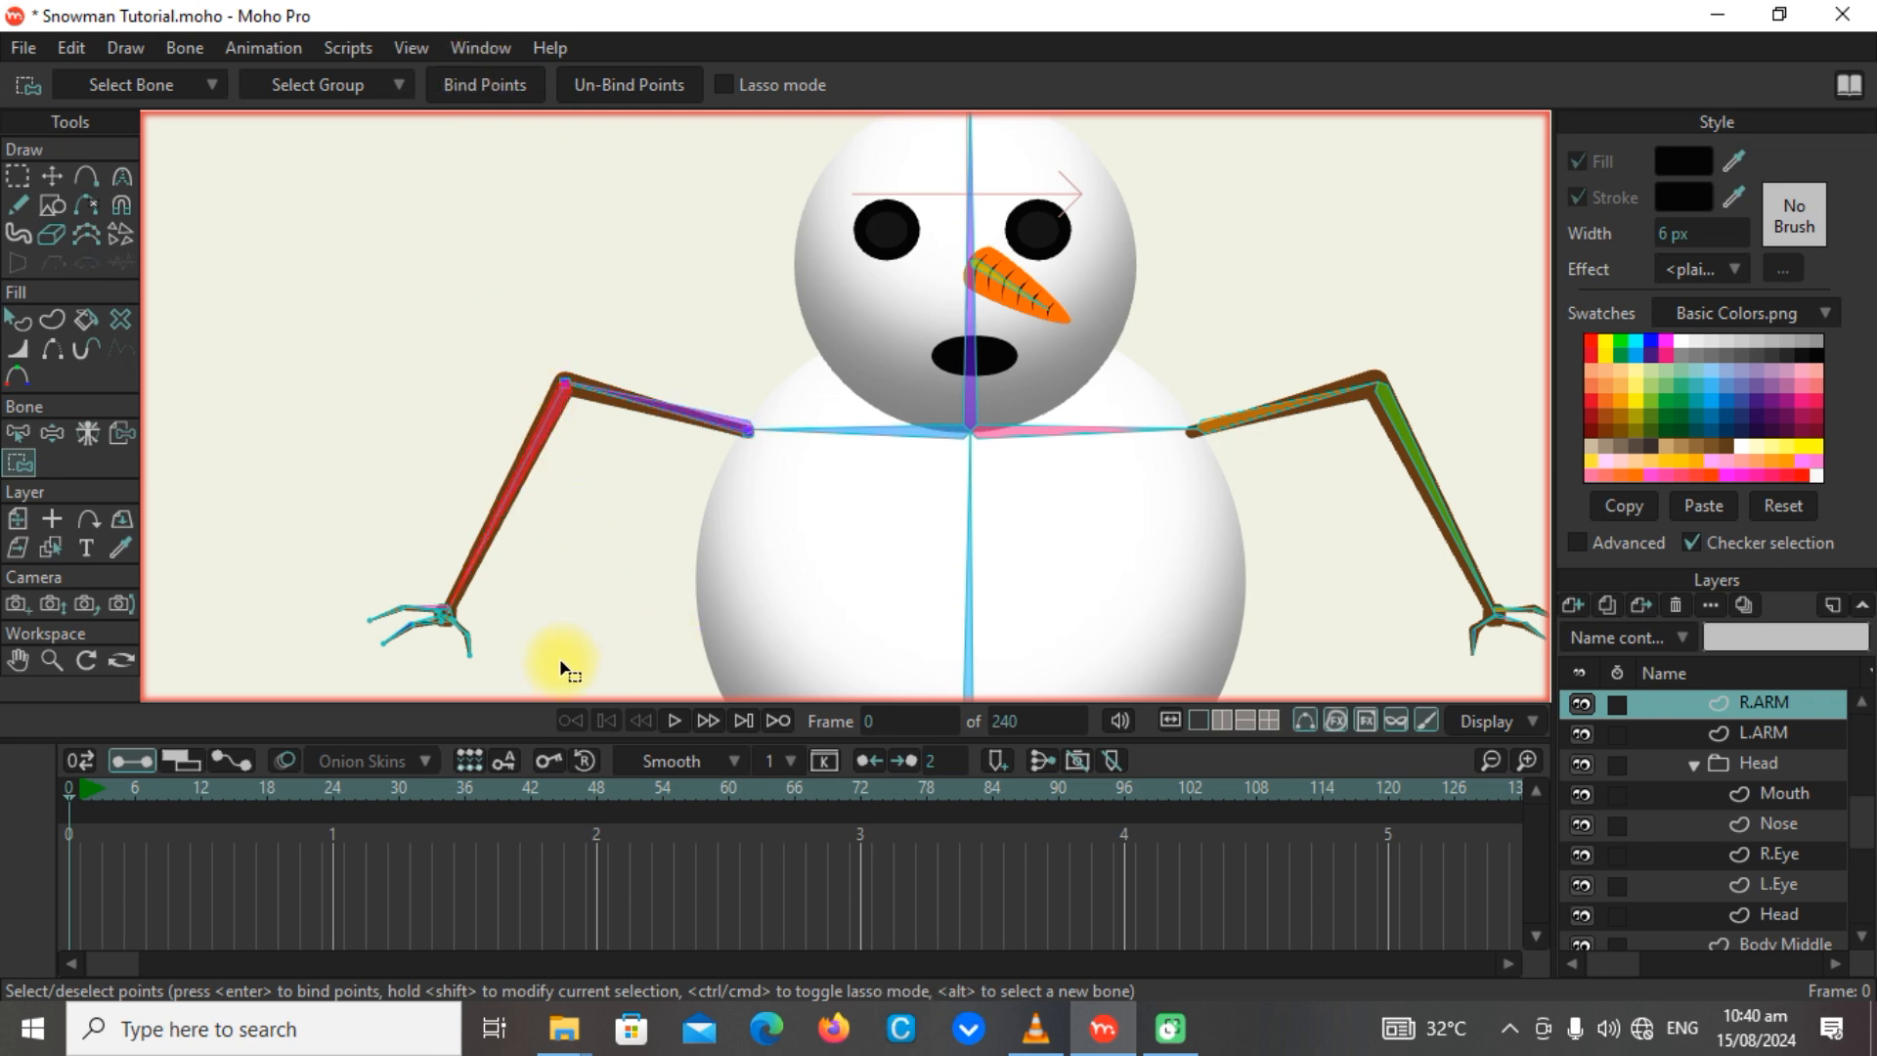
scroll(495, 627, "up", 5)
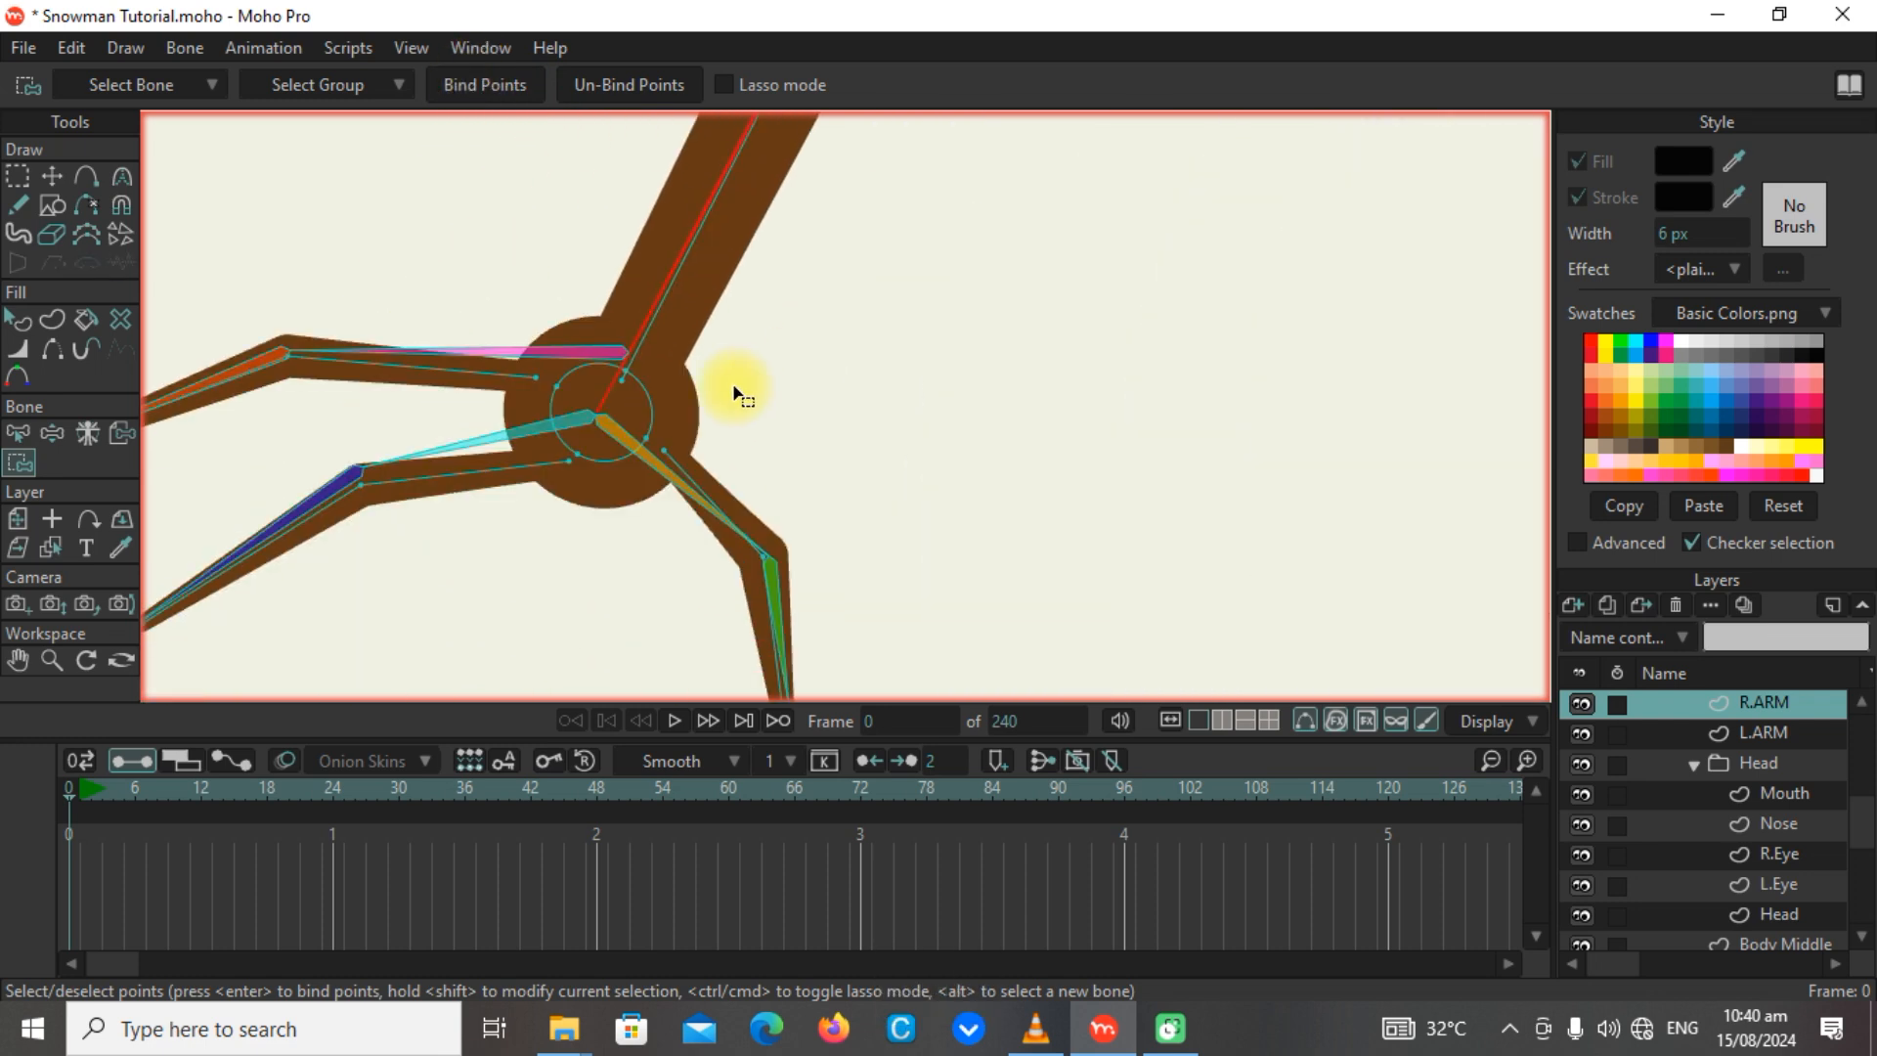
left_click(623, 373)
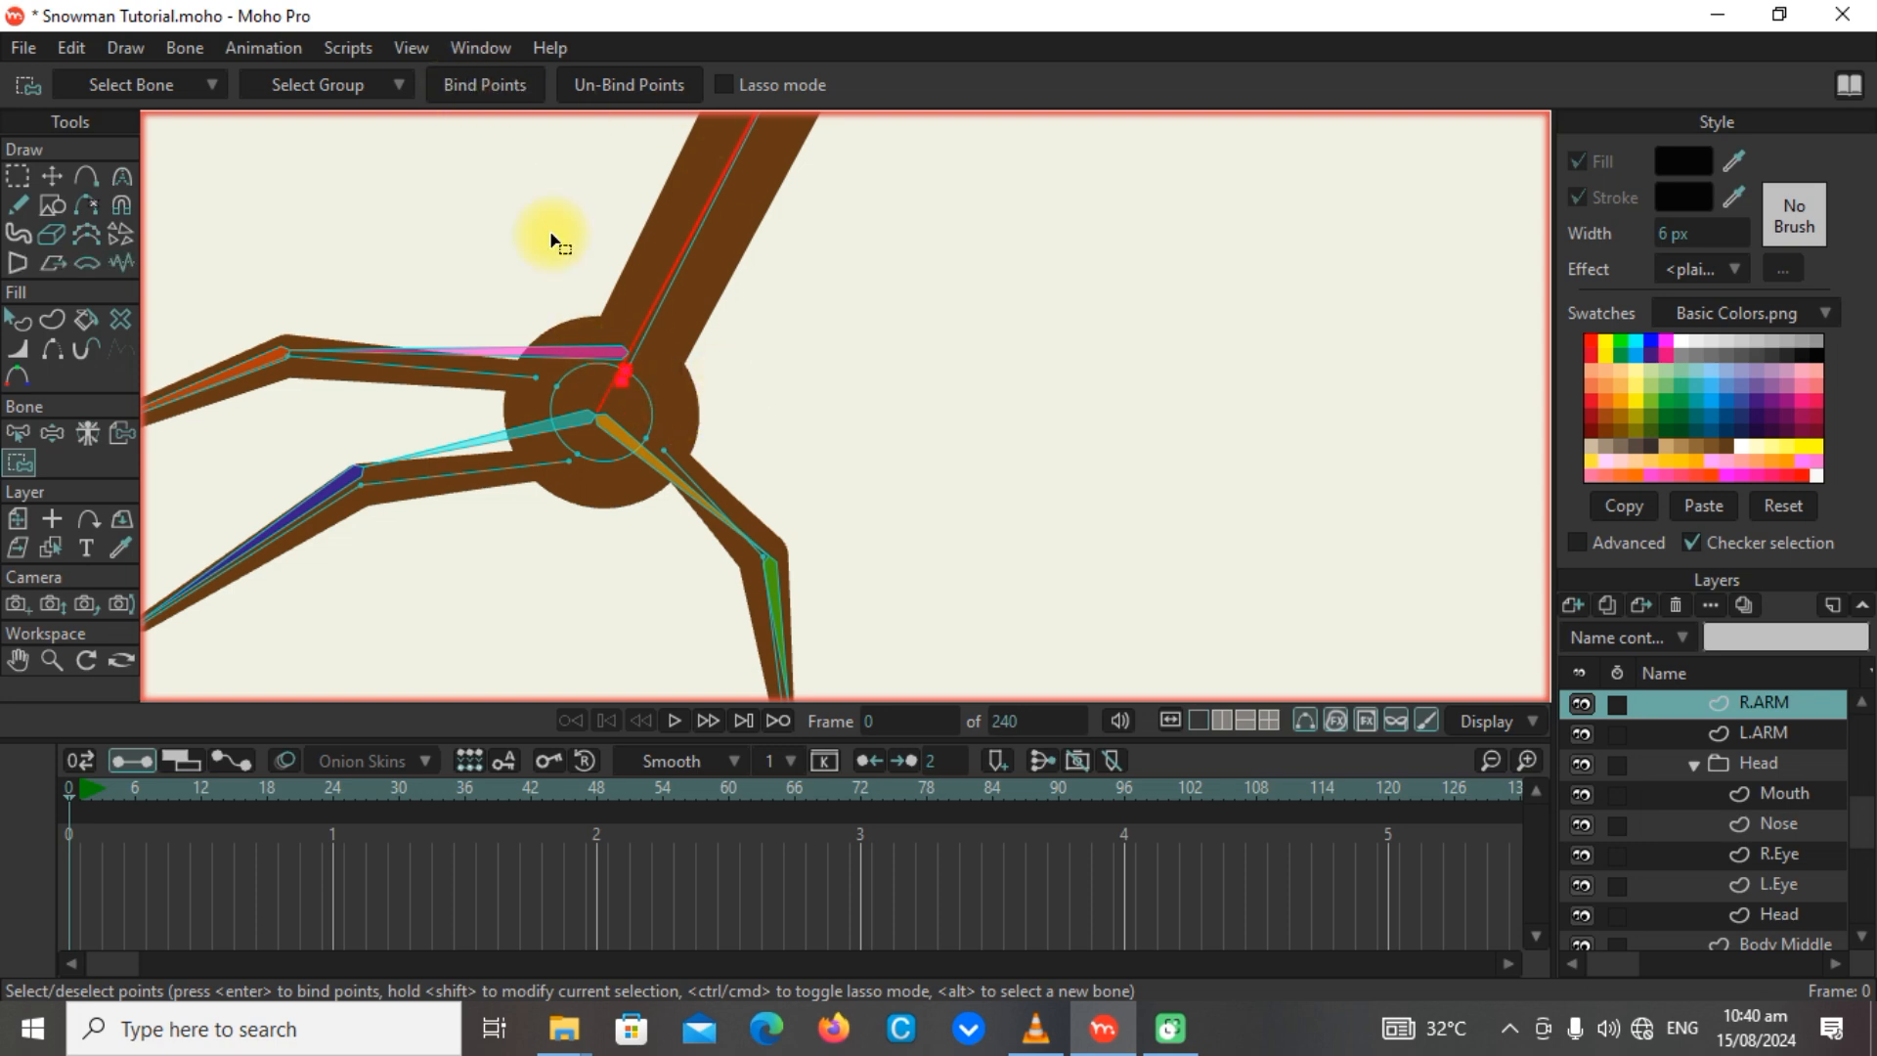
scroll(621, 440, "down", 3)
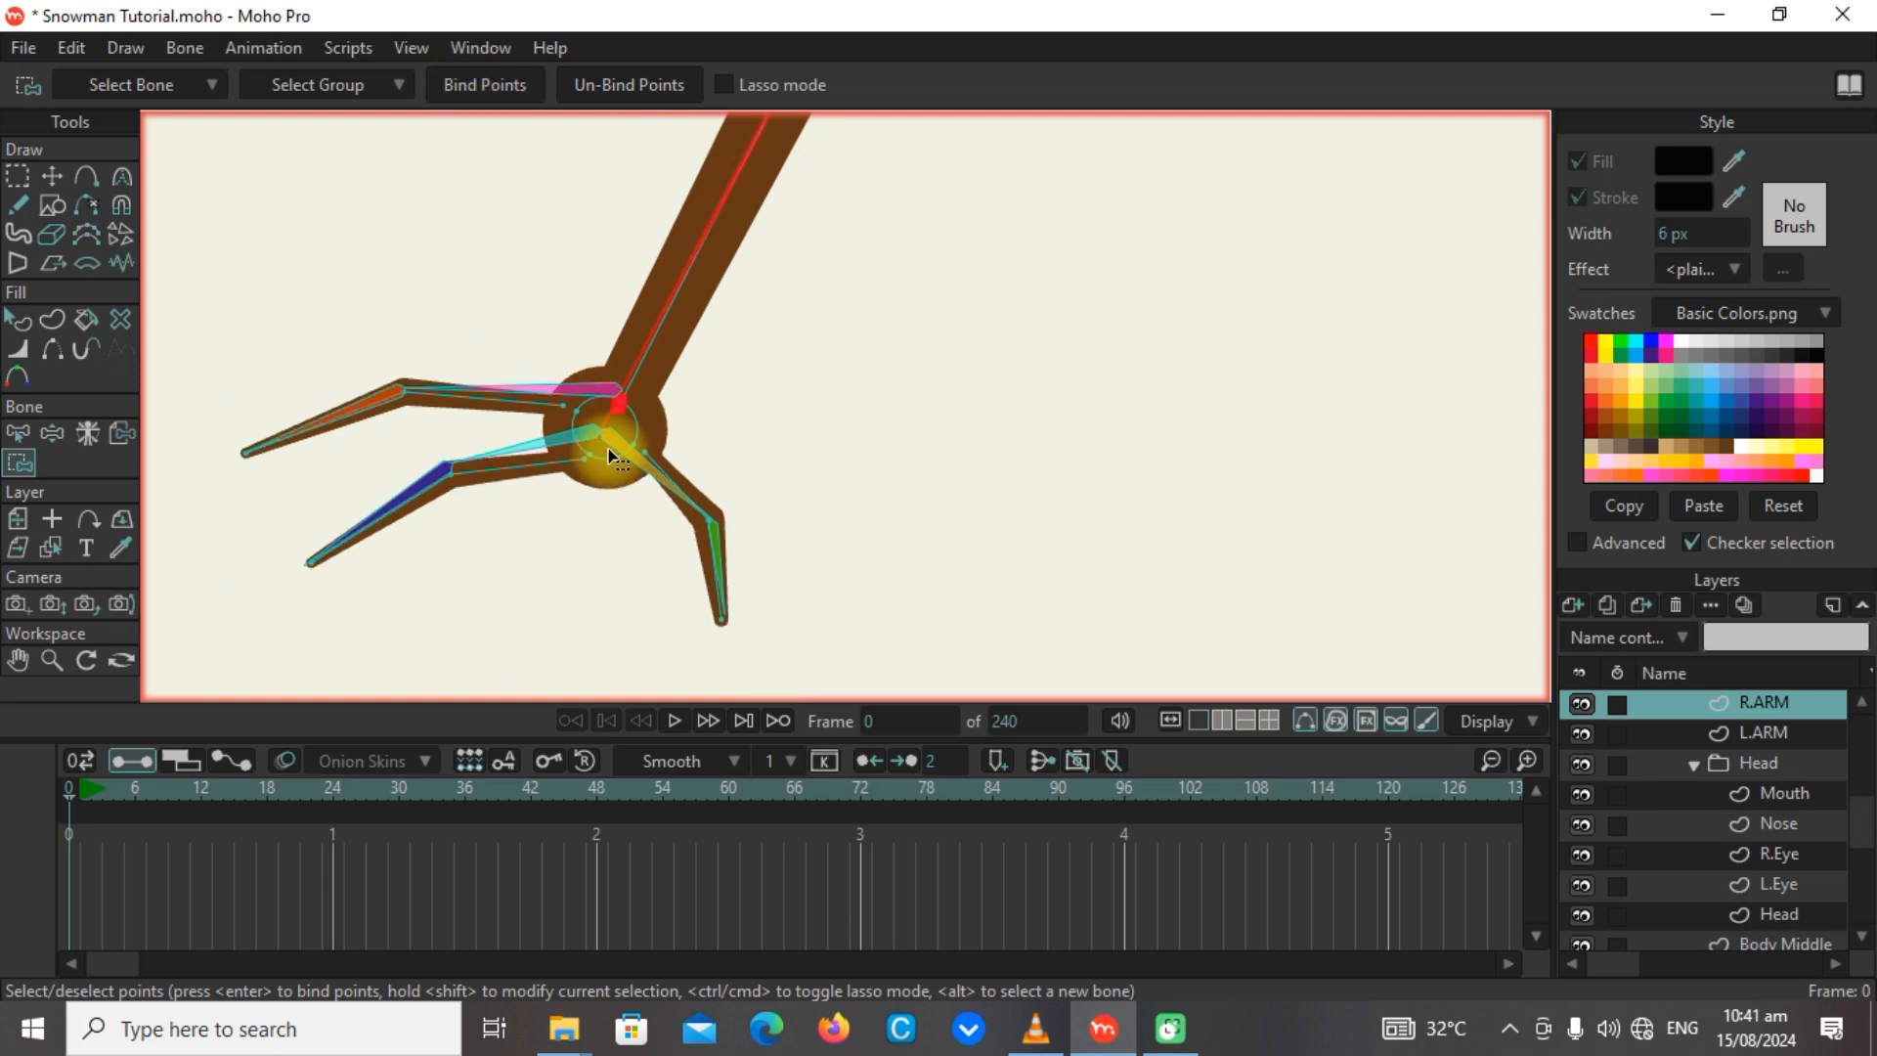
left_click(564, 399, "alt")
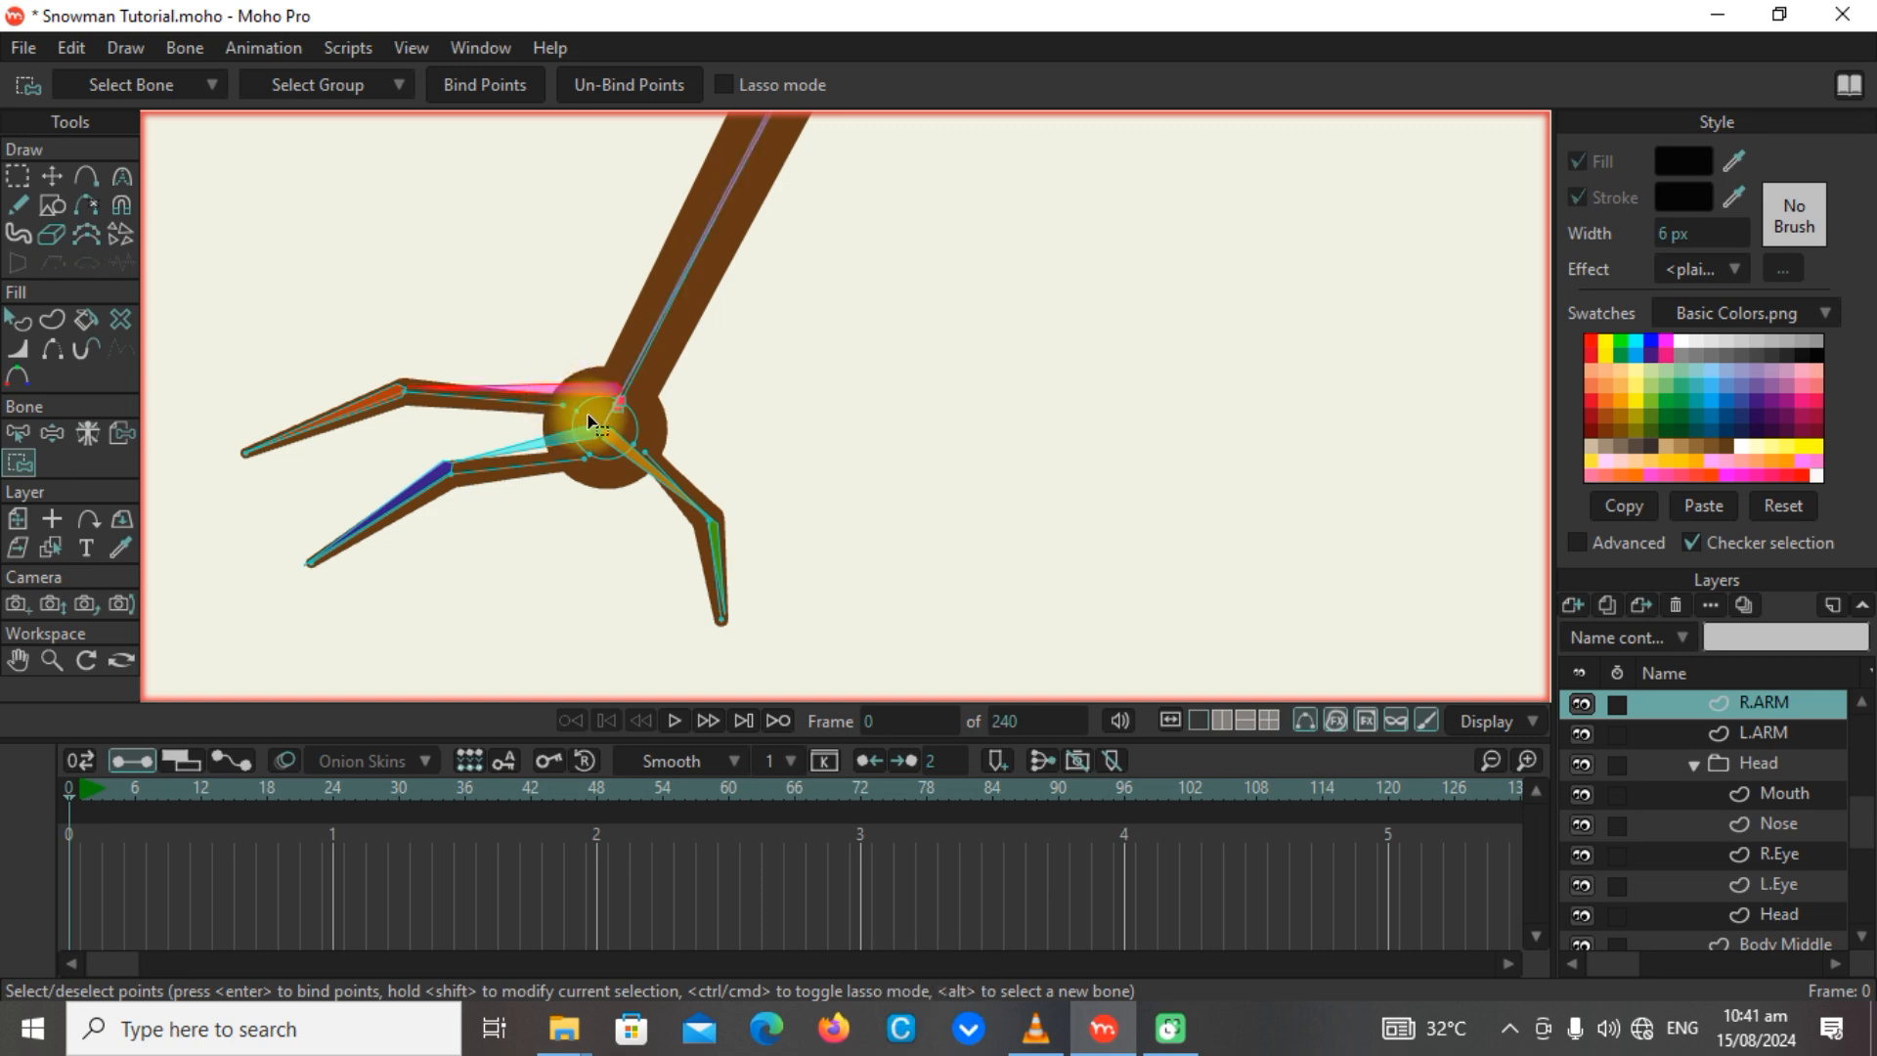
left_click_drag(591, 418, 387, 341)
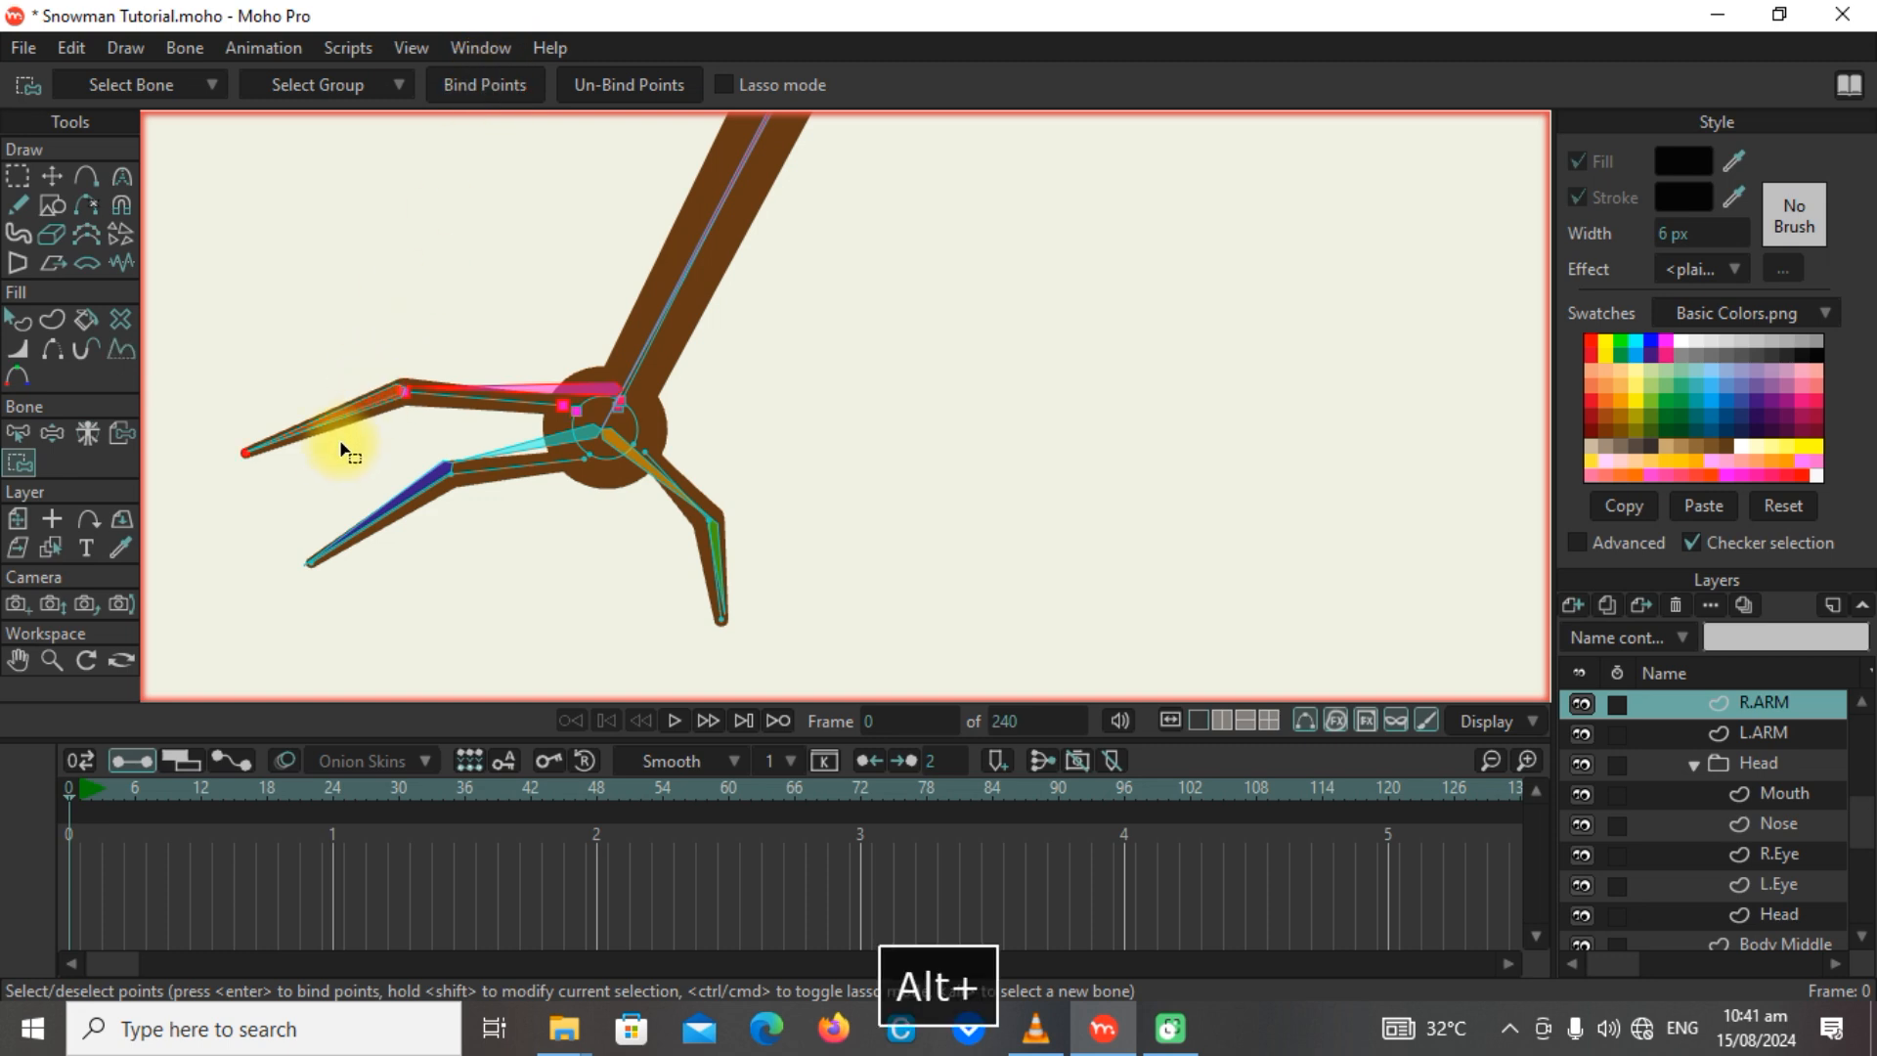
left_click_drag(296, 465, 208, 418)
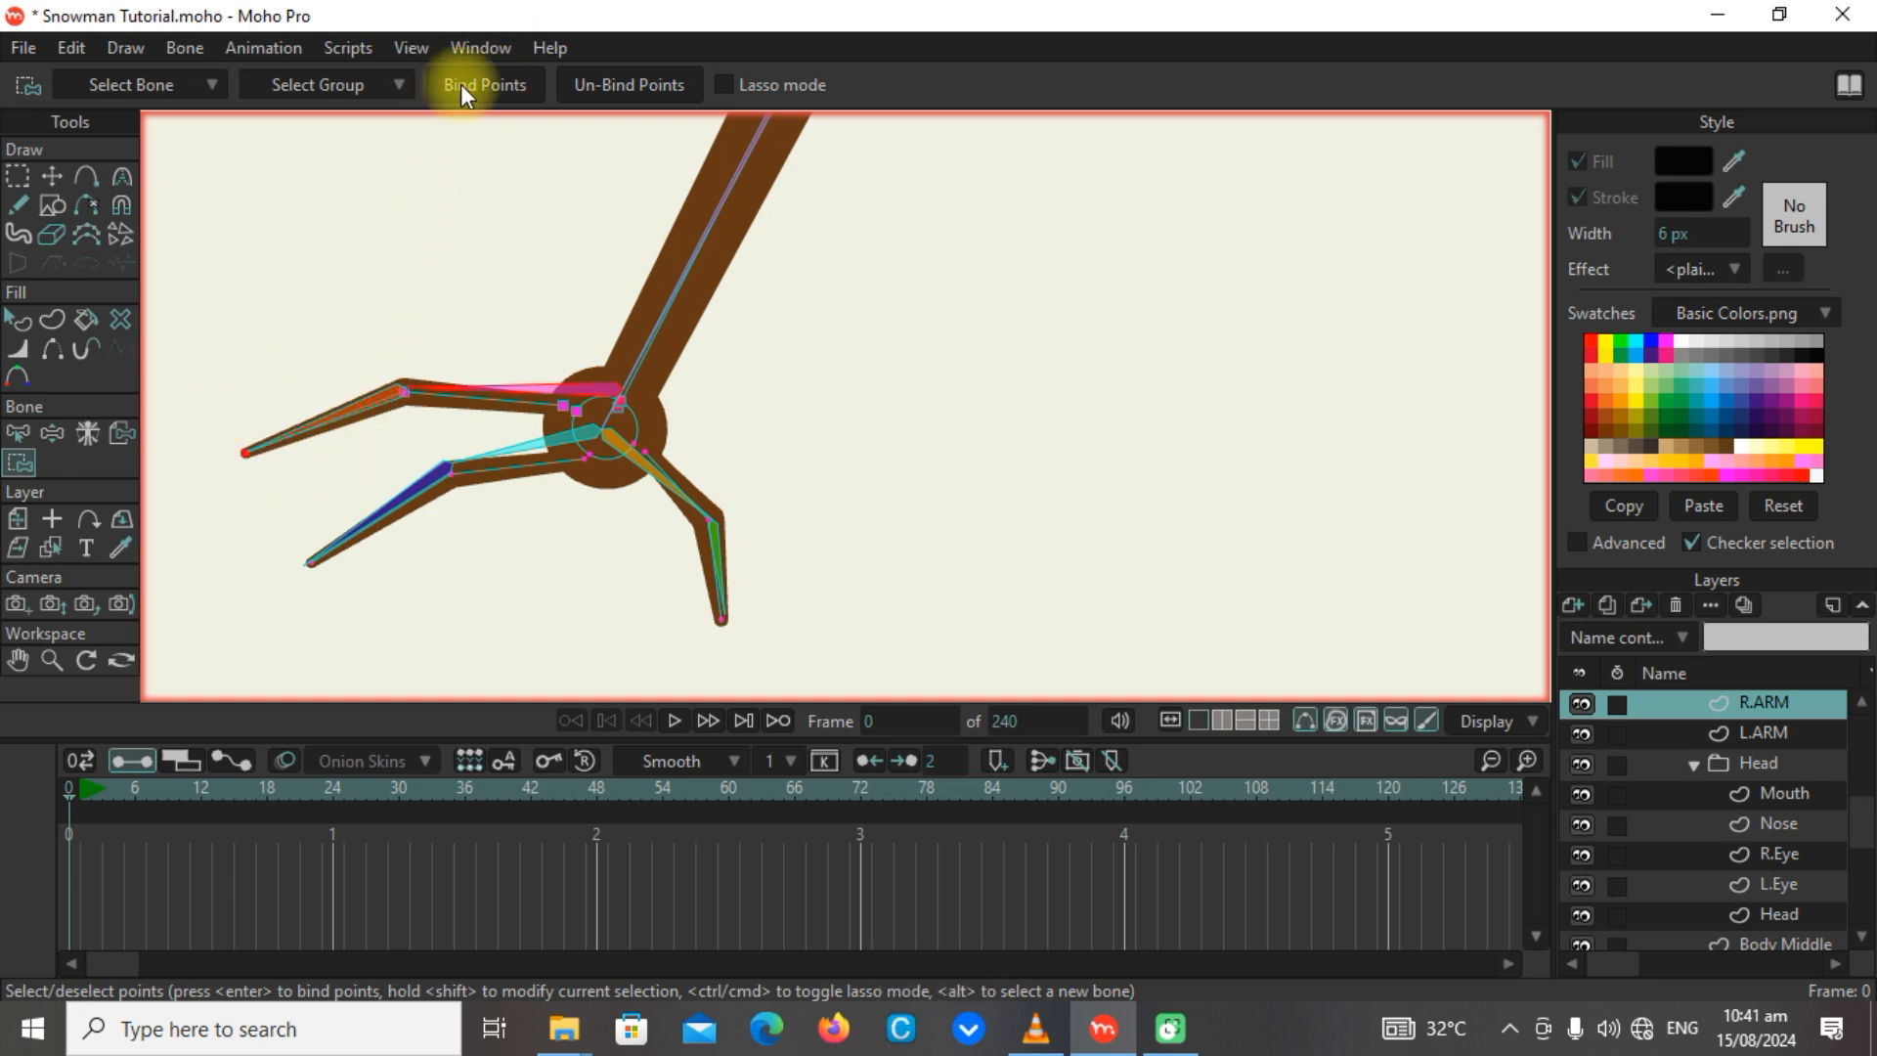
left_click(369, 409, "alt")
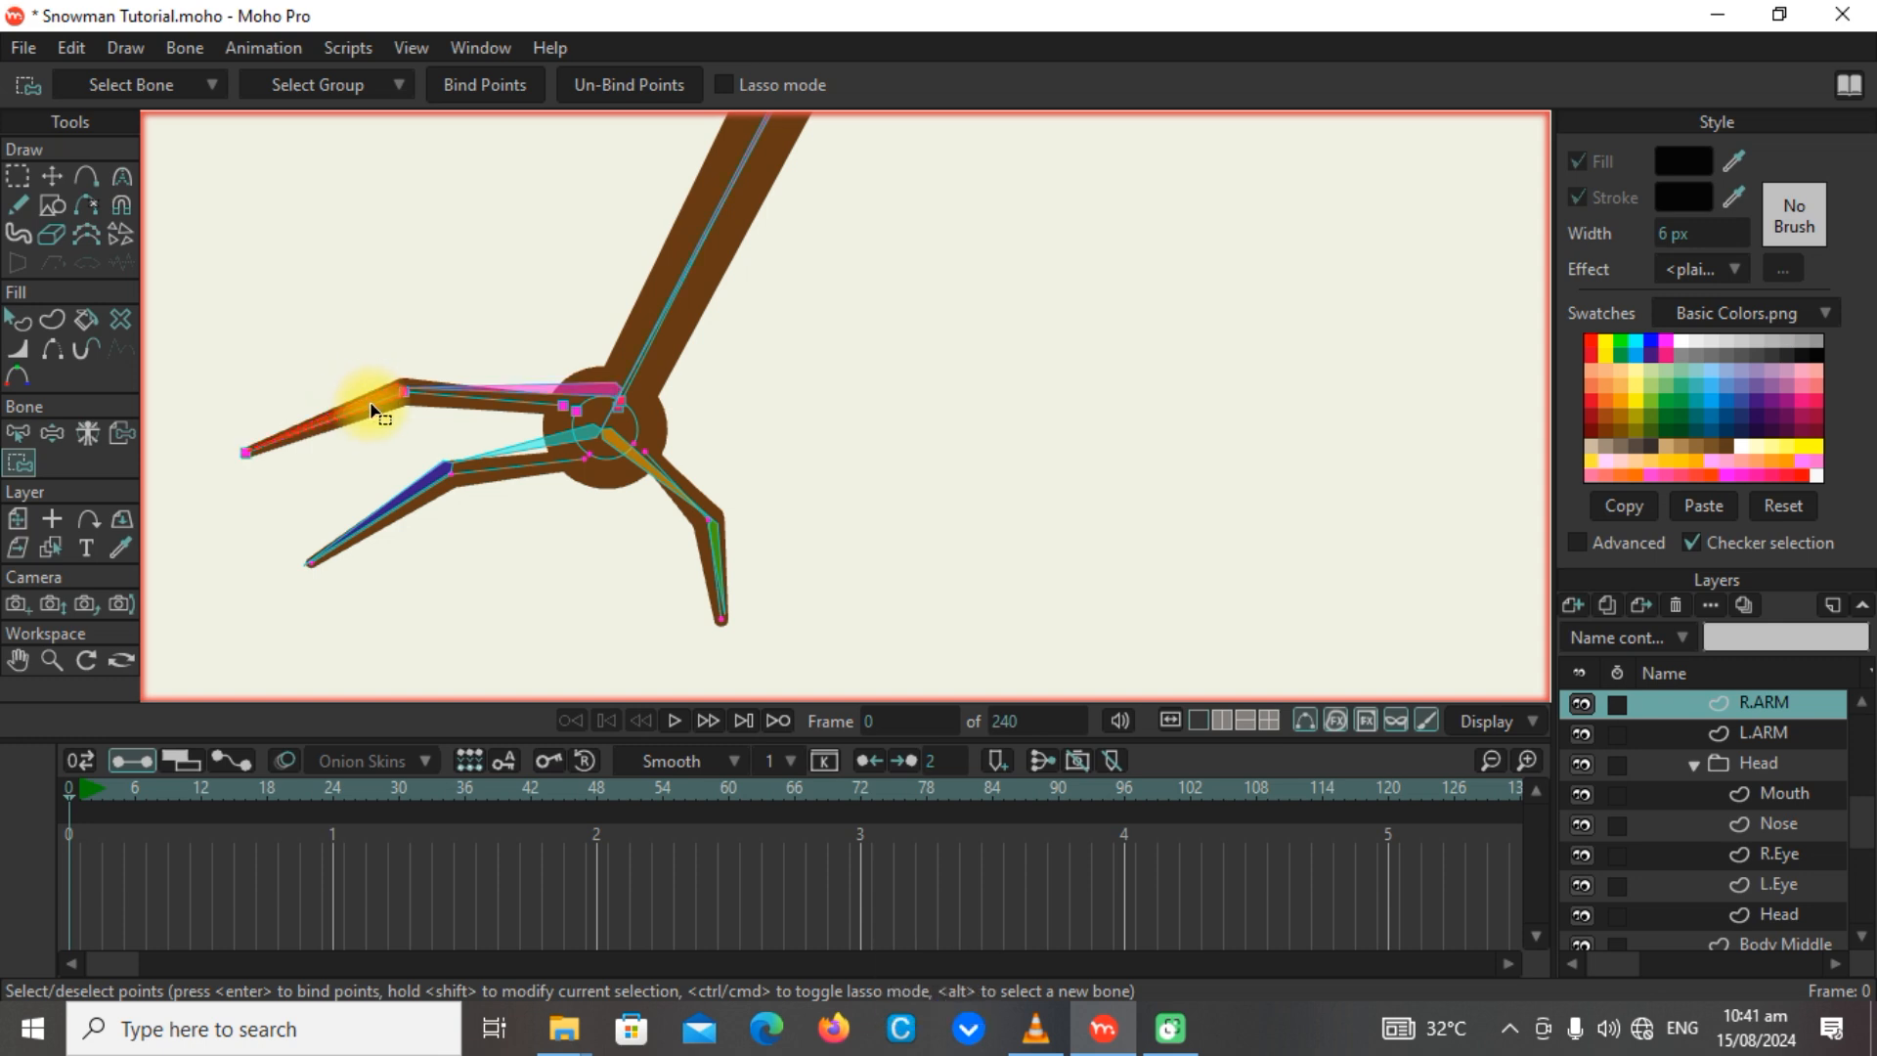
Bind the upper finger's inner points to its base bone and its tip to the end bone, and test the finger's bend.
left_click(550, 394, "alt")
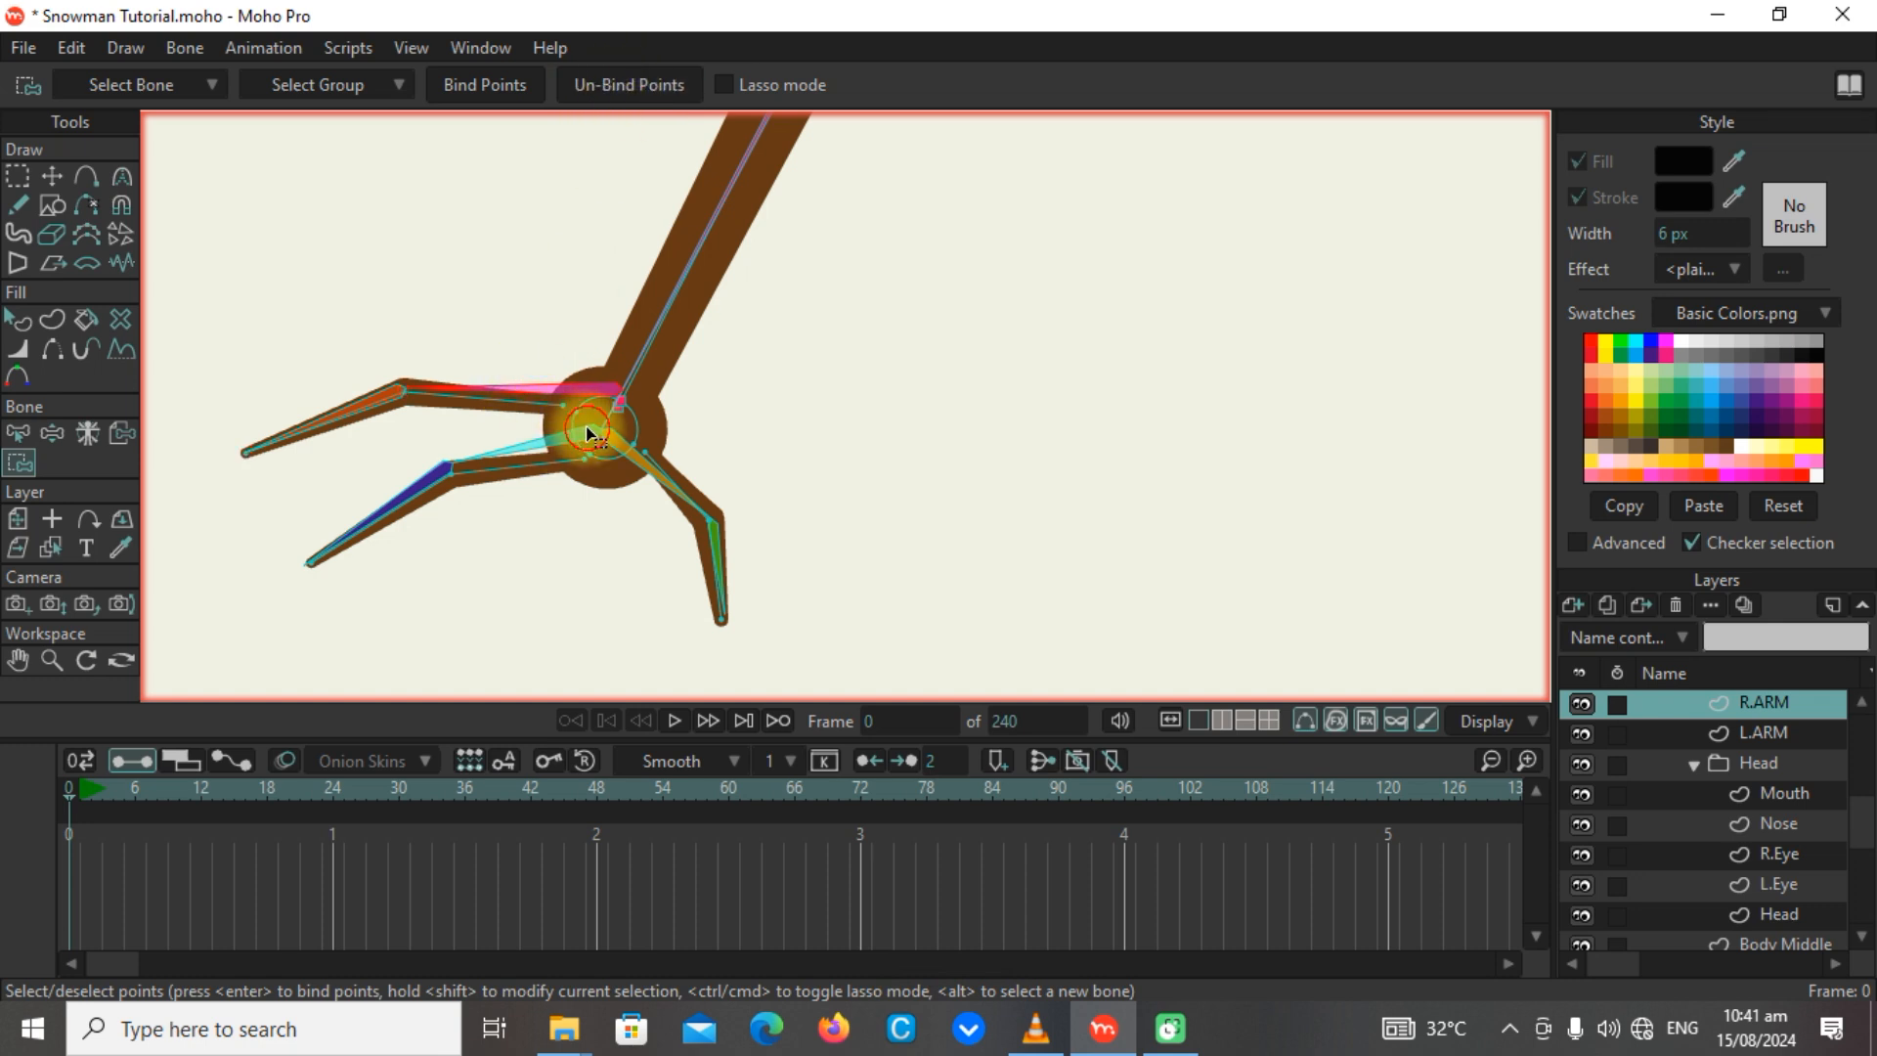
left_click_drag(589, 433, 370, 339)
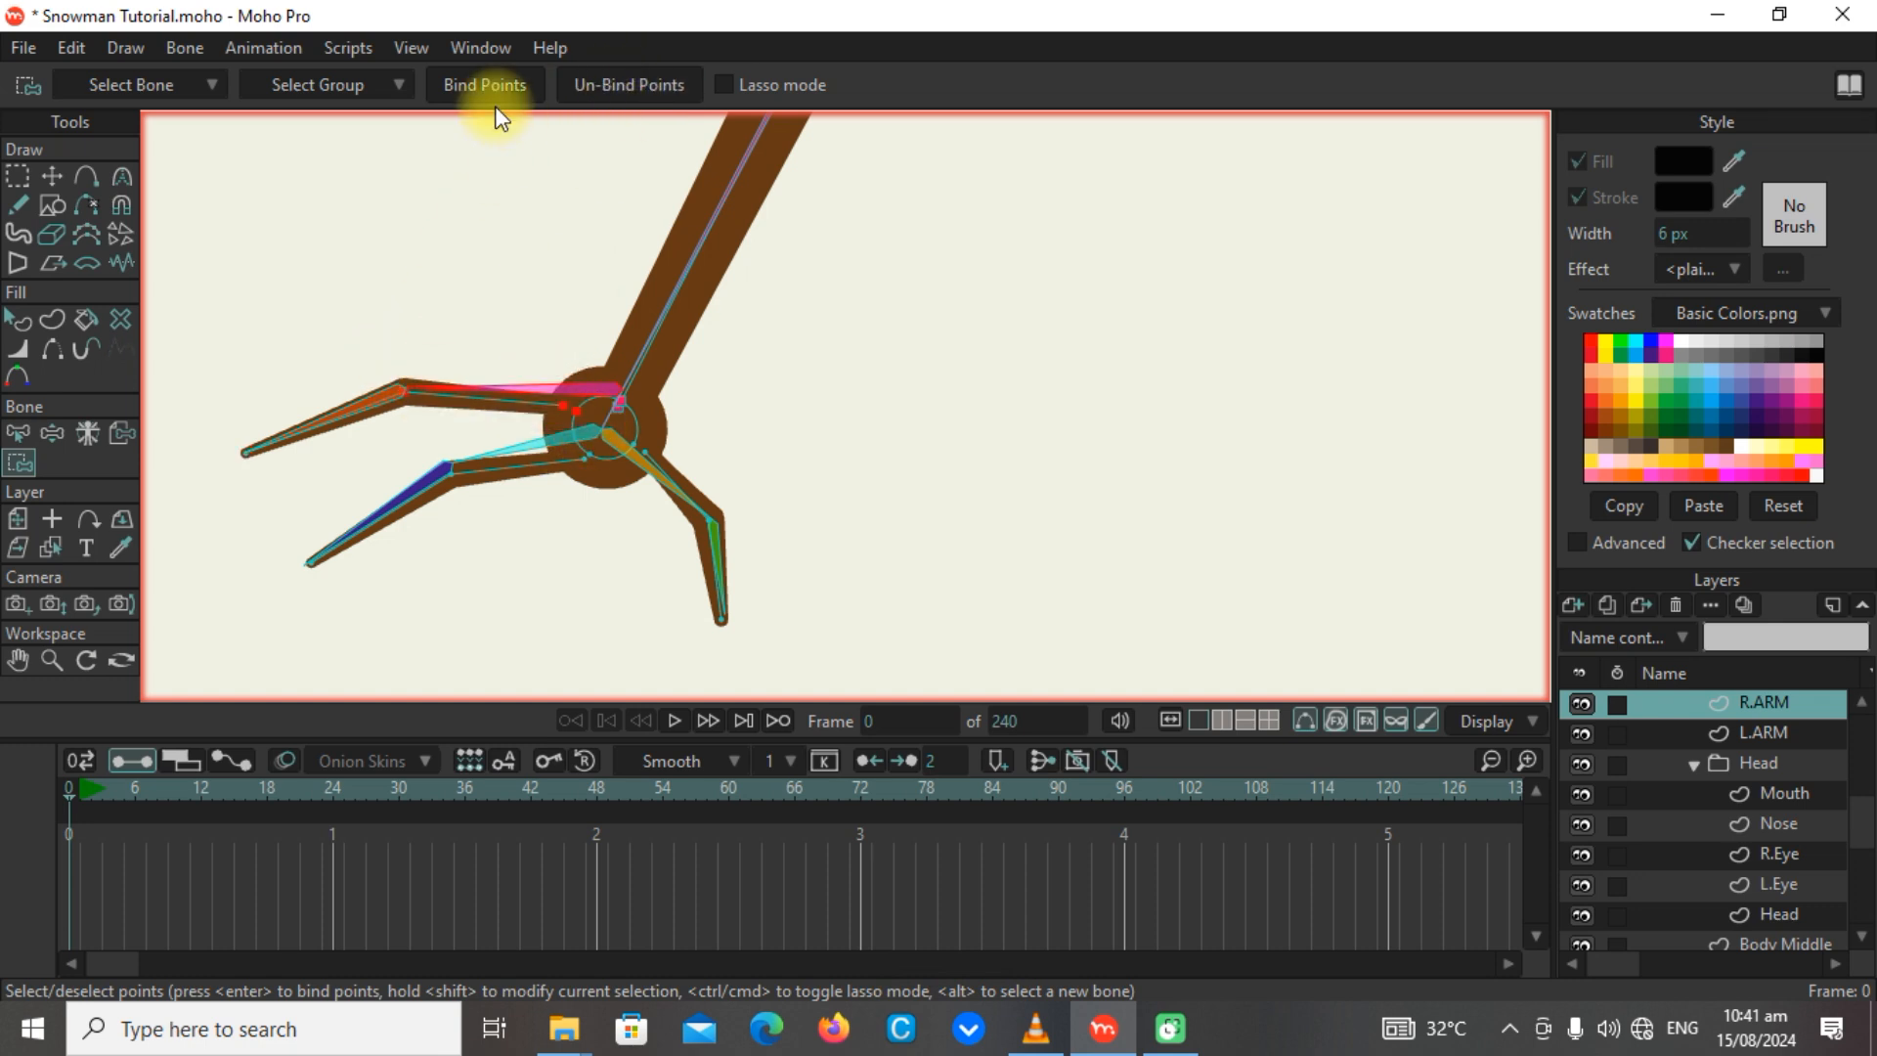
left_click(370, 408, "alt")
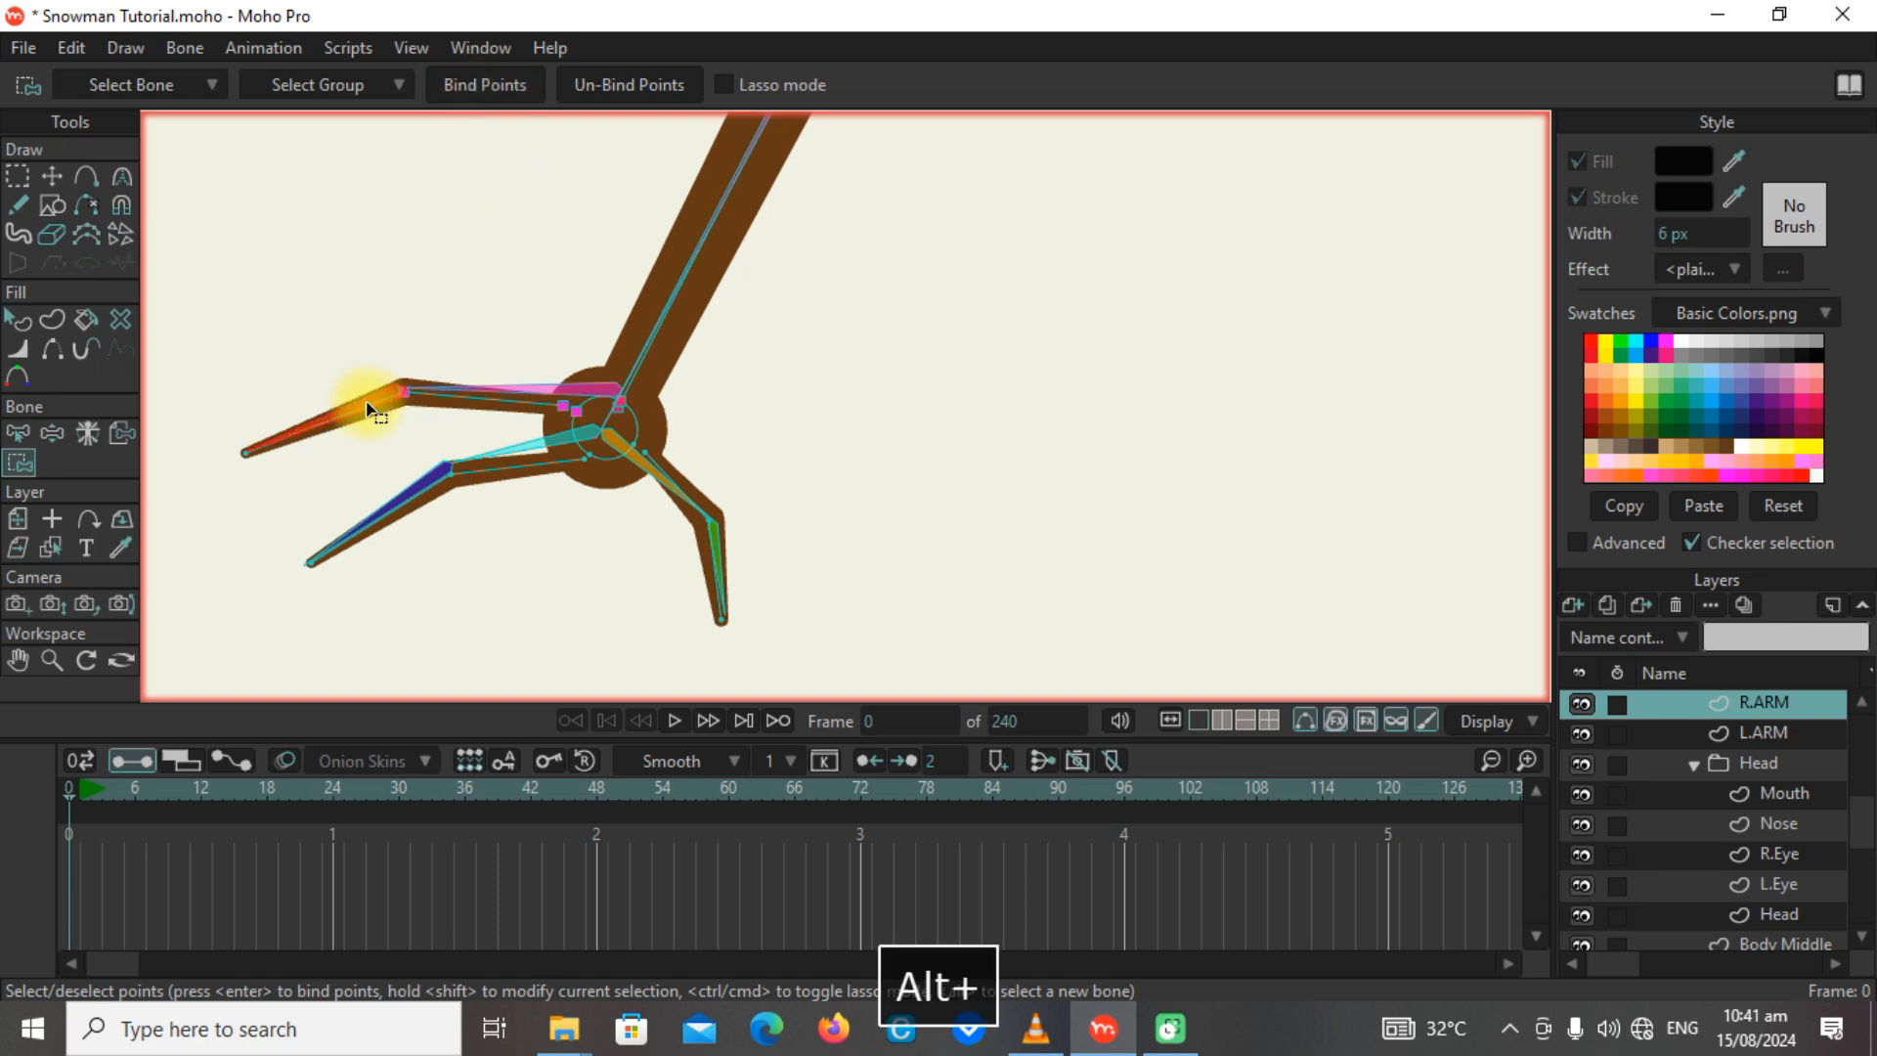
left_click_drag(329, 462, 219, 432)
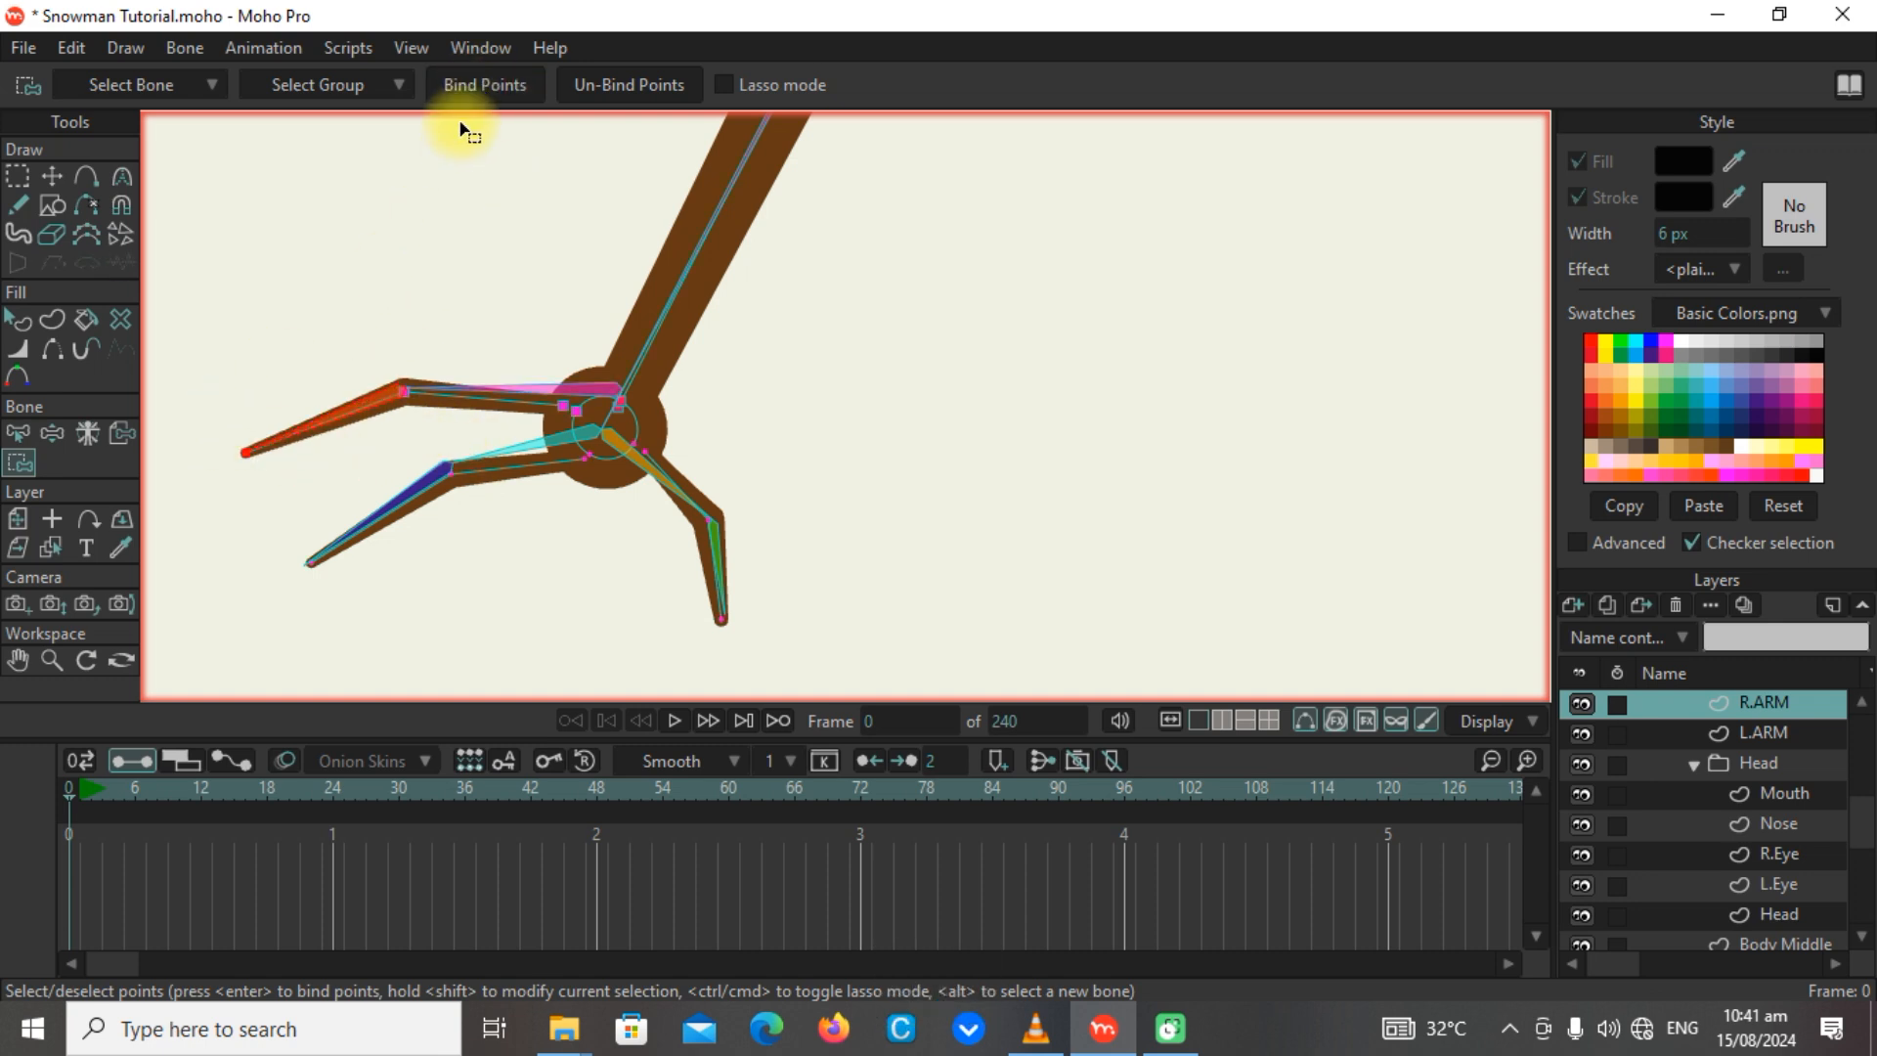
left_click(462, 90)
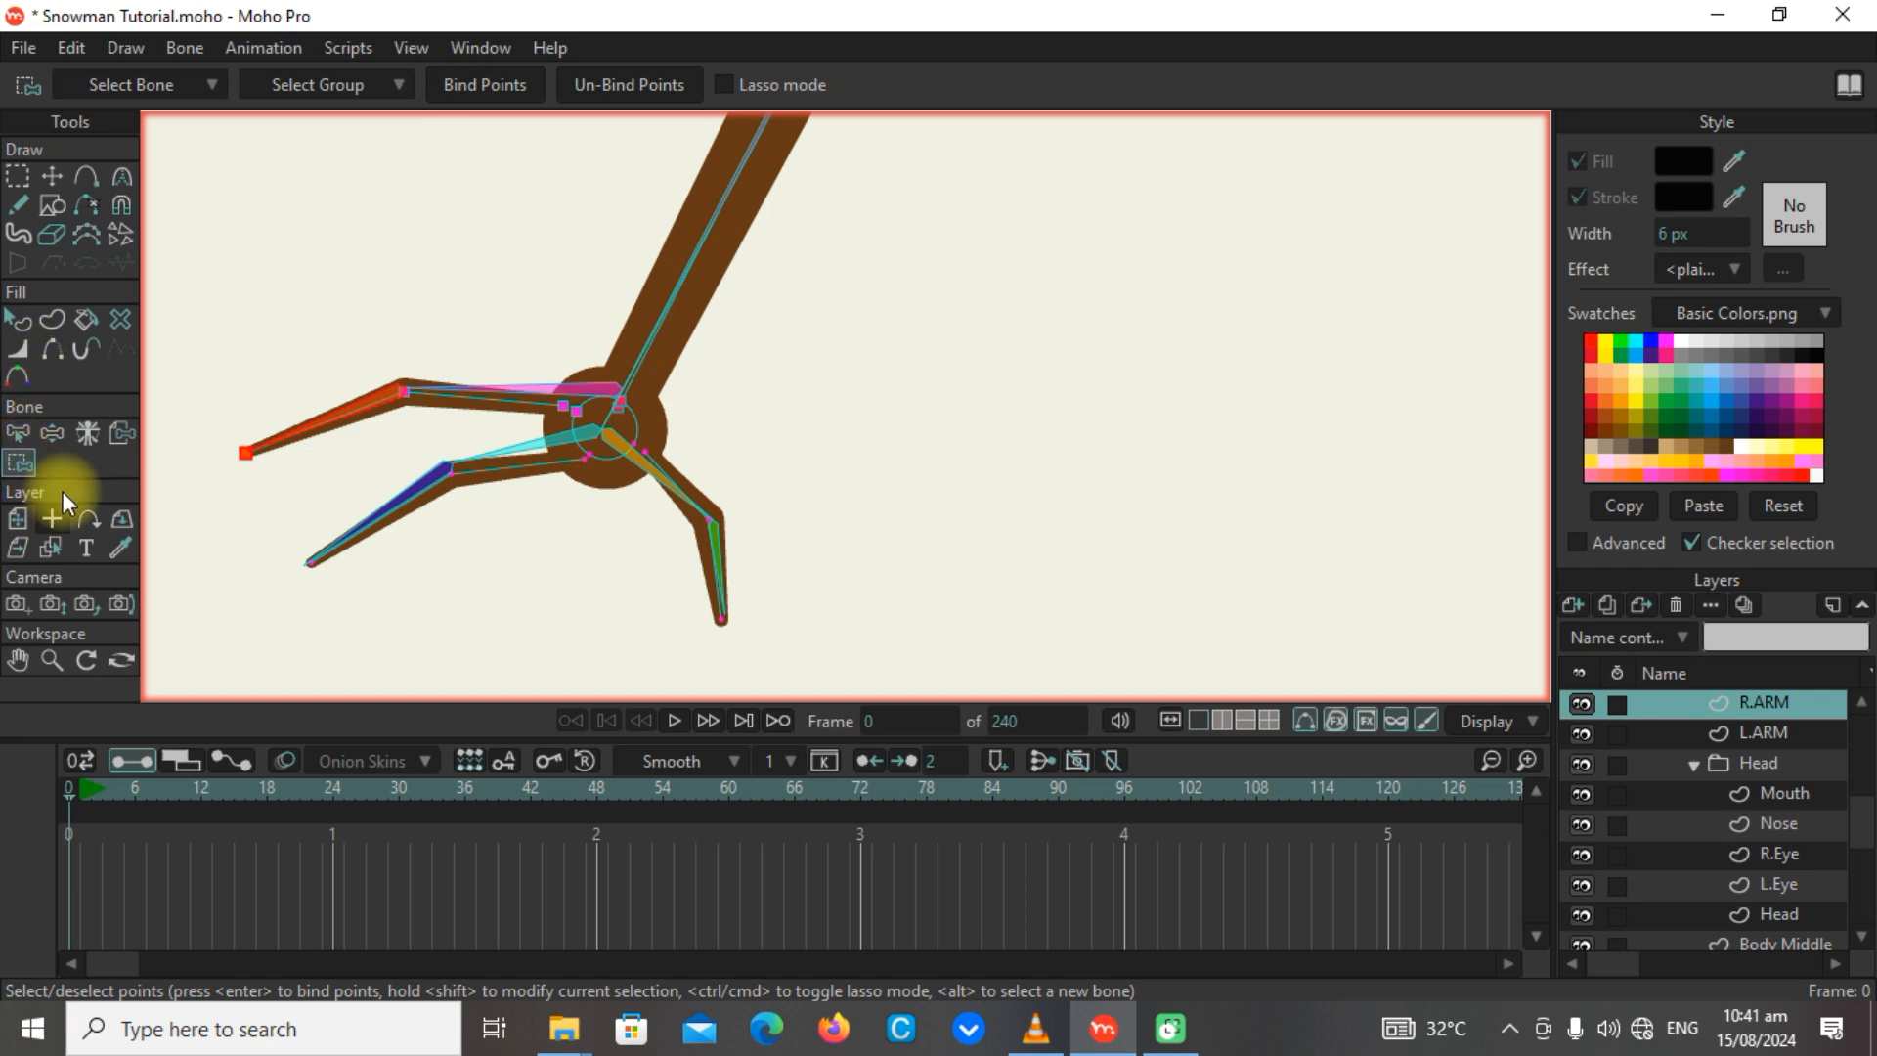
left_click(52, 433)
left_click_drag(440, 399, 127, 383)
Bind the middle finger's palm and knuckle points to its base bone and its tip point to the end bone.
left_click(20, 461)
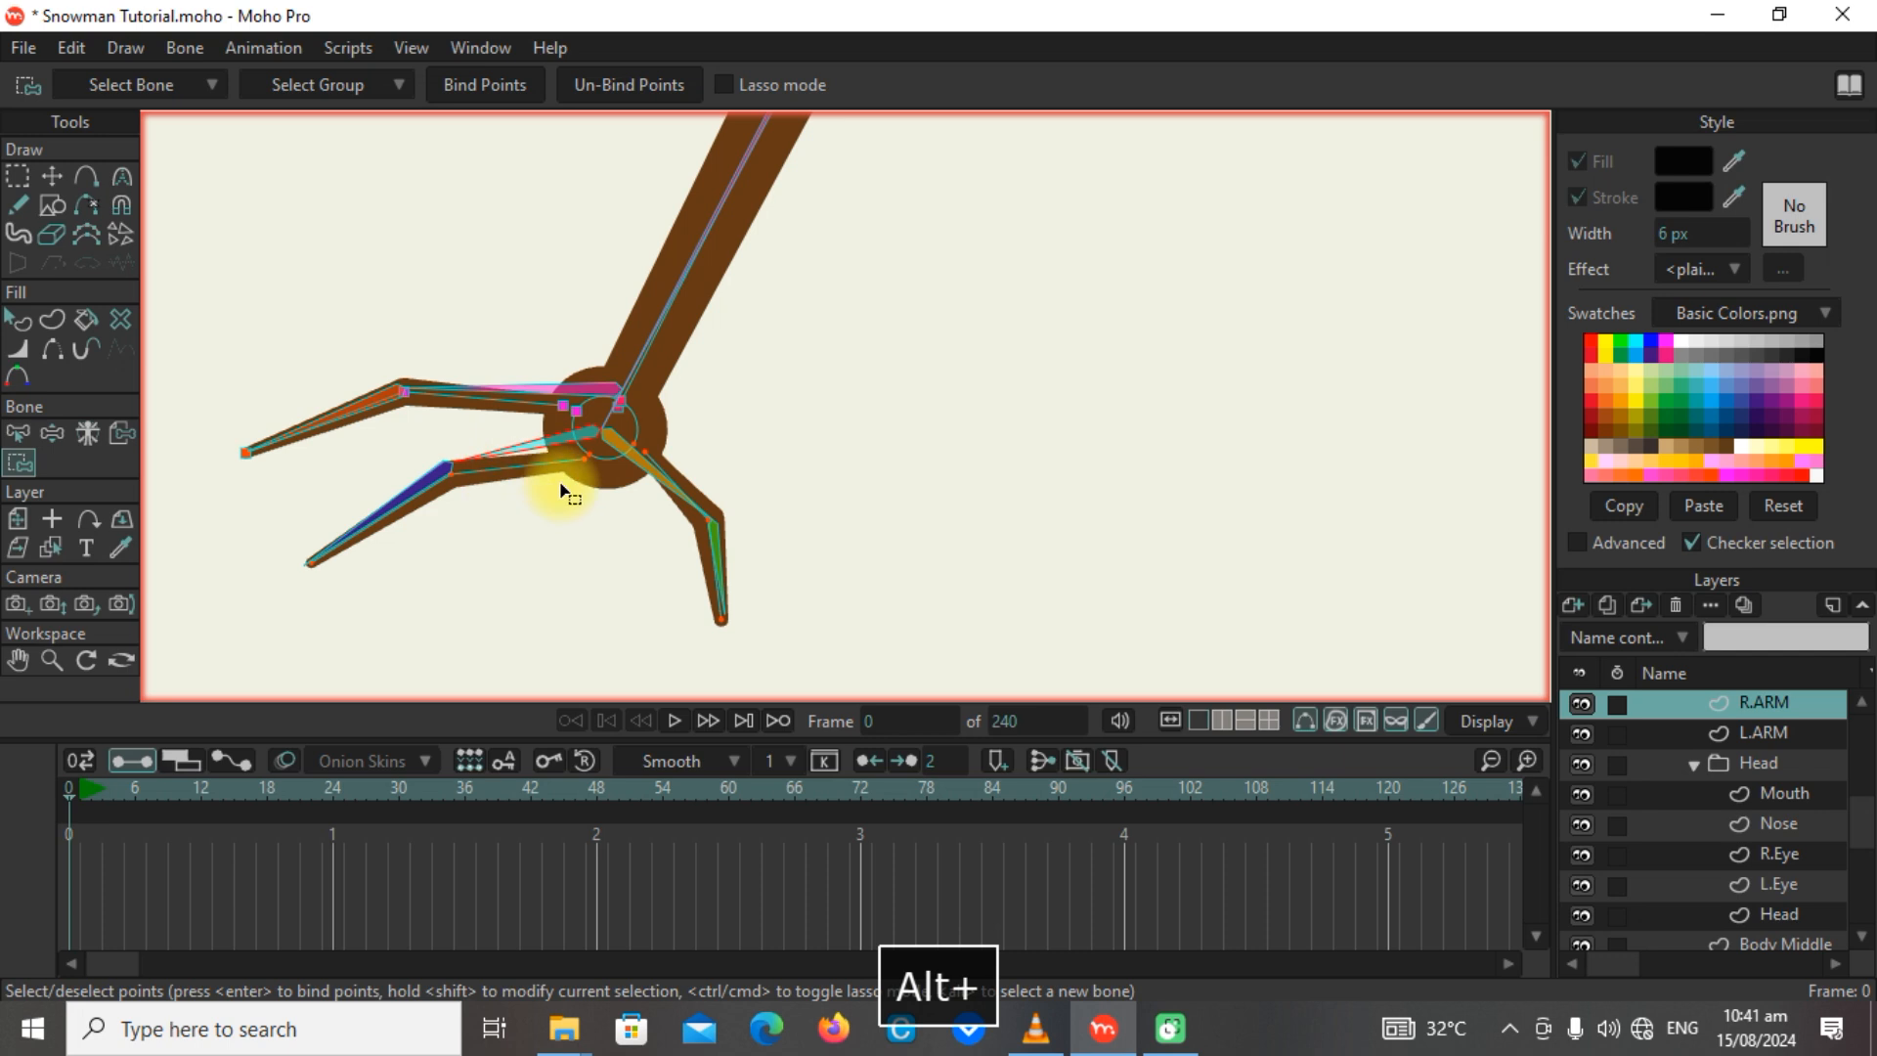
left_click_drag(618, 503, 433, 426)
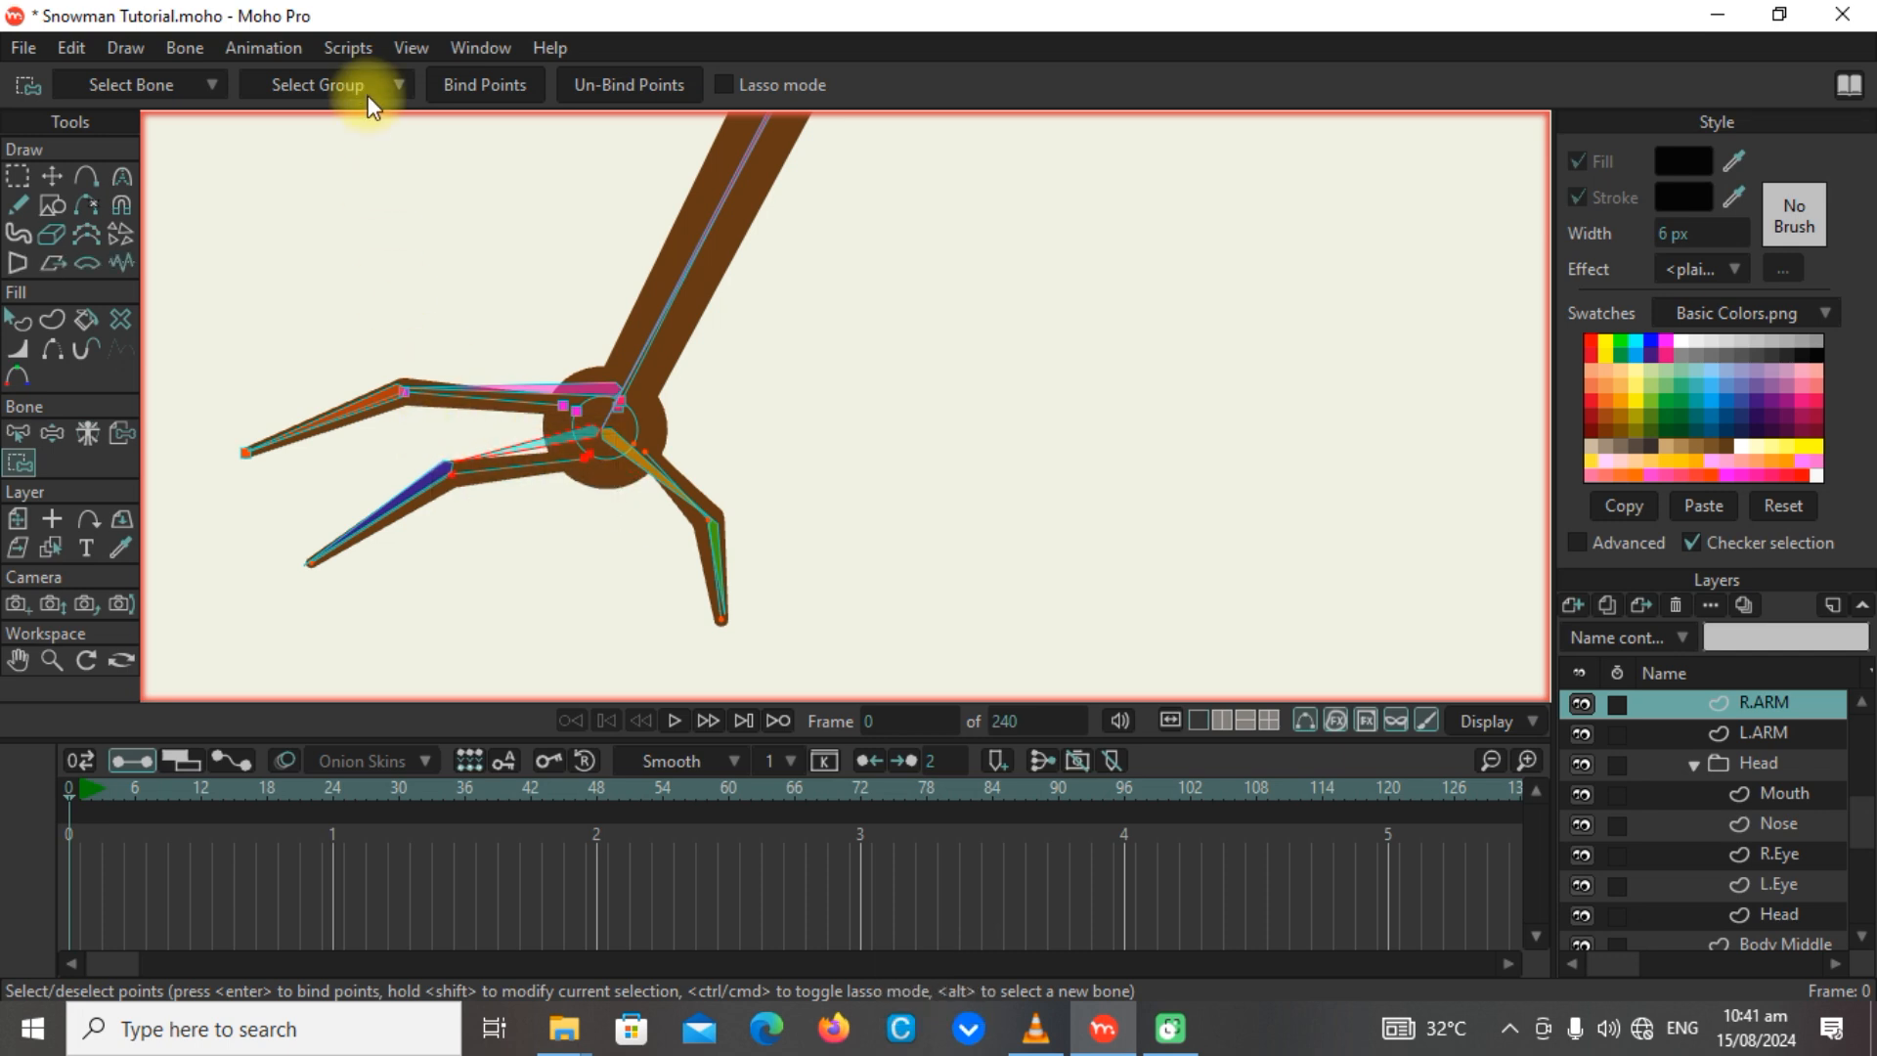
left_click(402, 507, "alt")
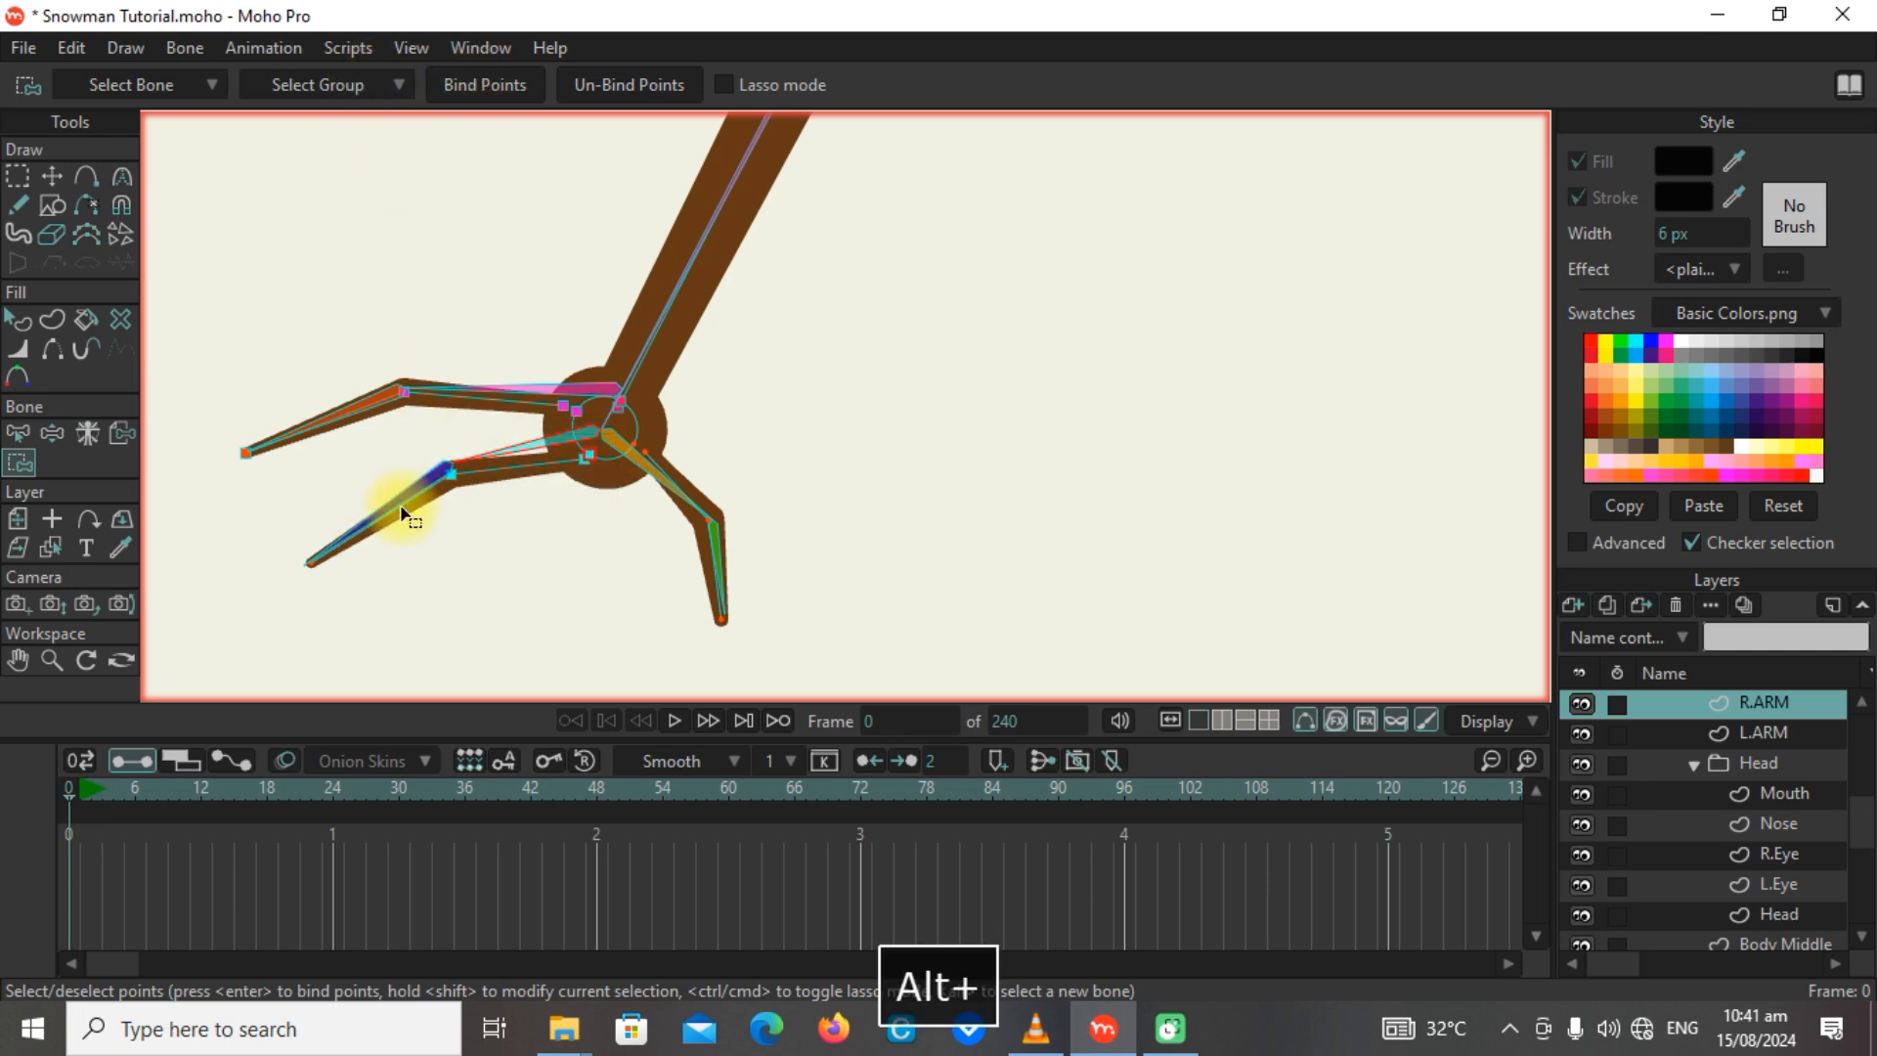
left_click(416, 490, "alt")
left_click_drag(366, 590, 294, 547)
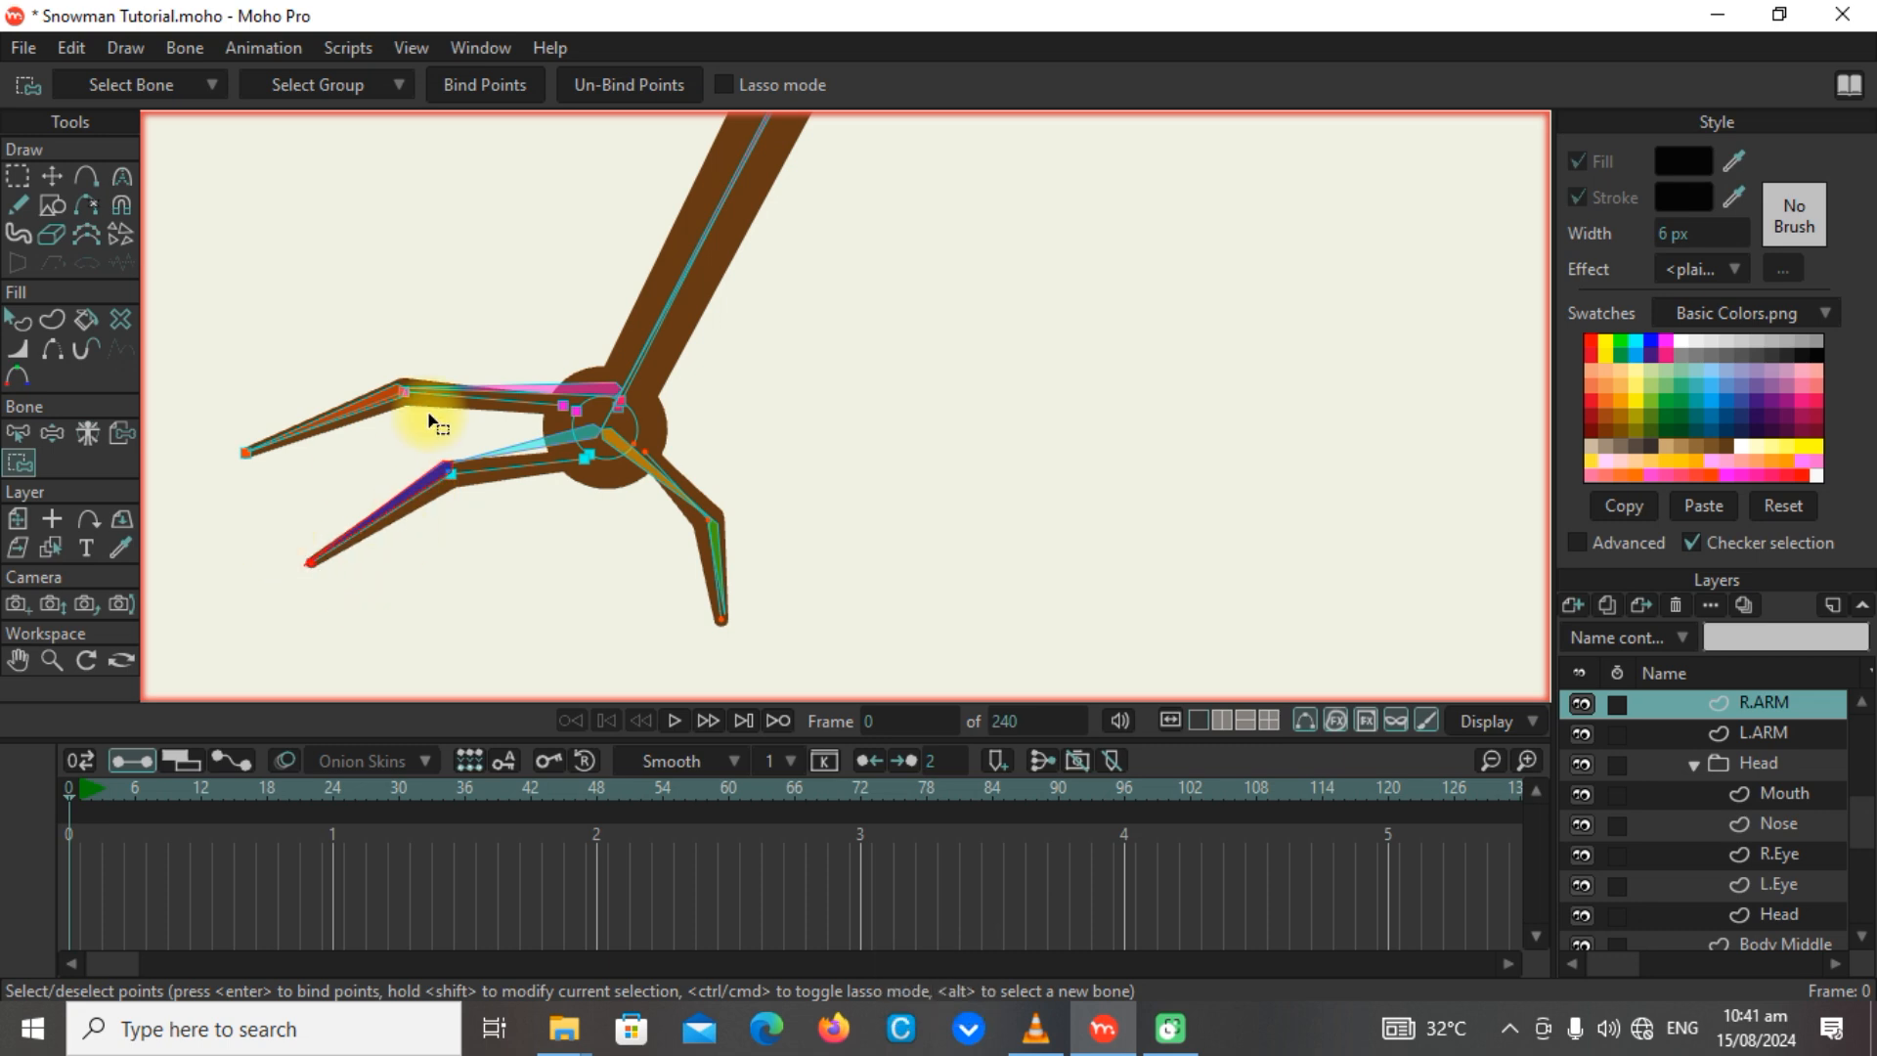
left_click(500, 78)
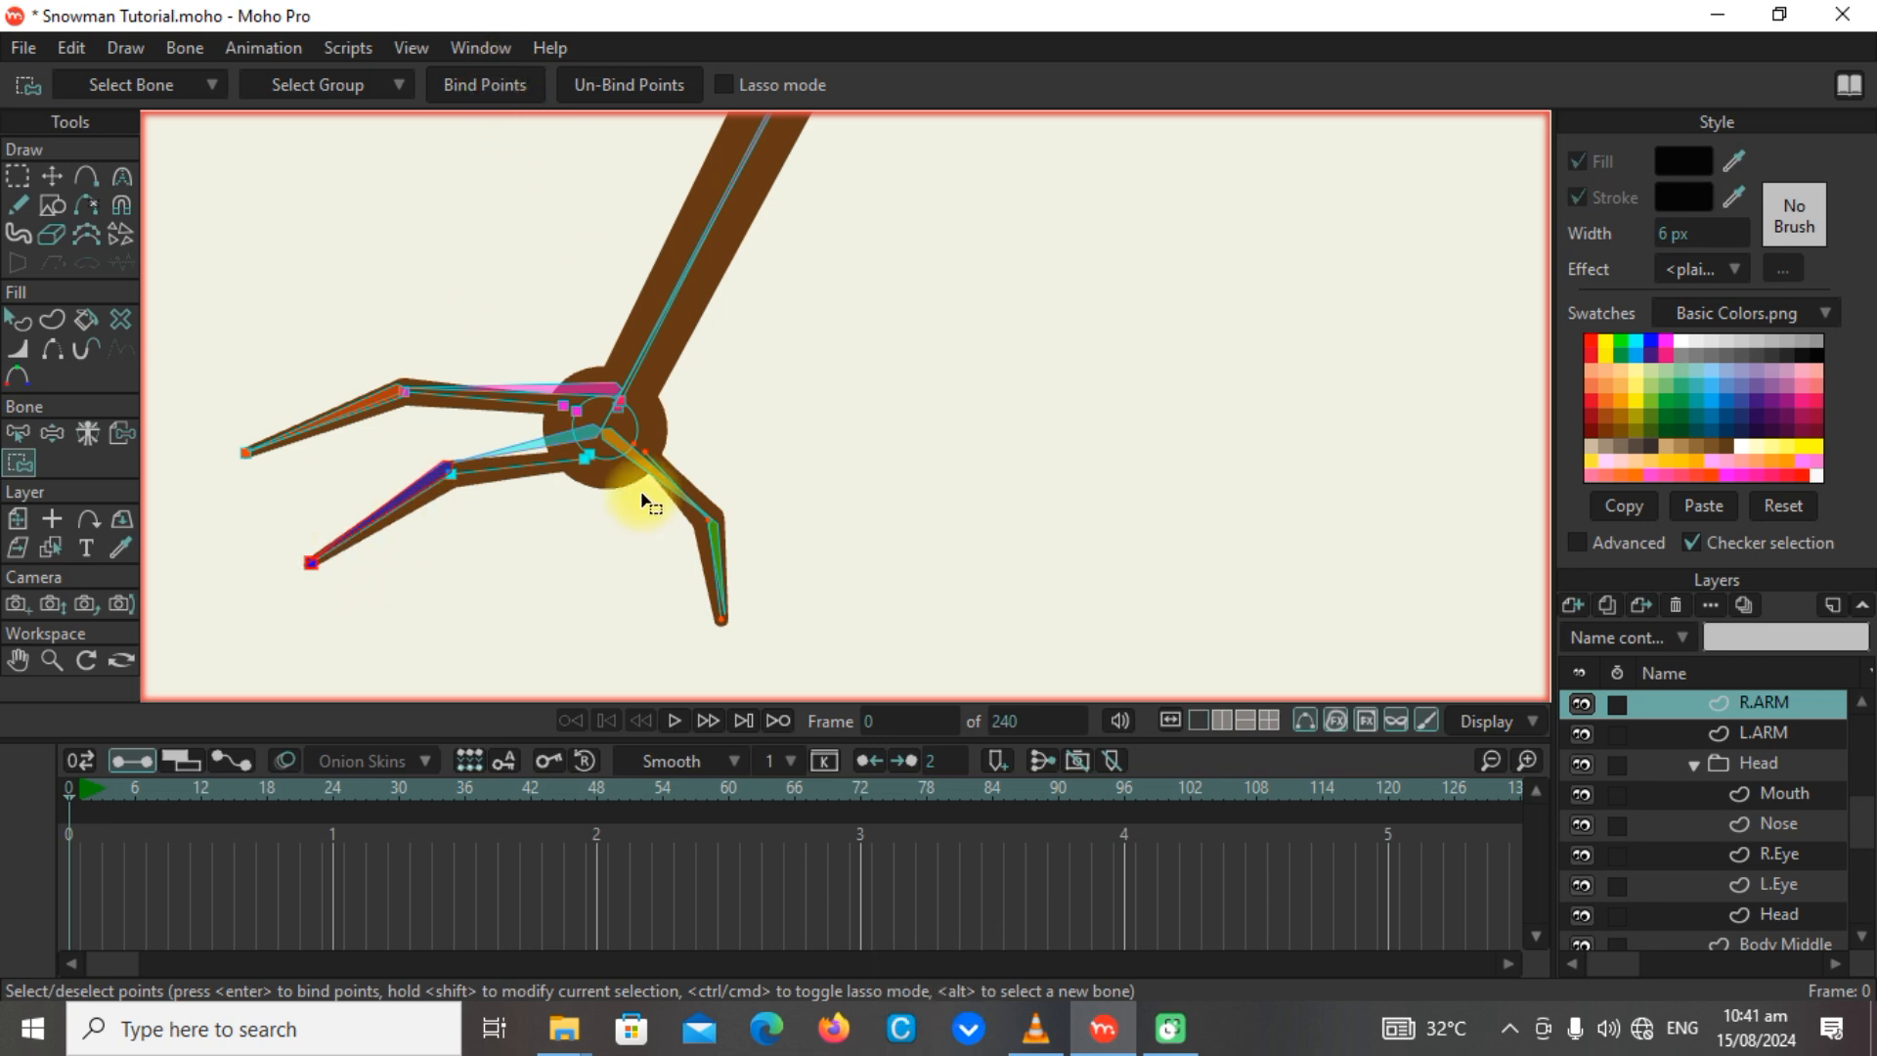
Bind the downward-pointing finger's palm and knuckle points to its base bone and its tip point to the end bone.
left_click(628, 442, "alt")
left_click_drag(766, 547, 616, 419)
left_click(510, 85)
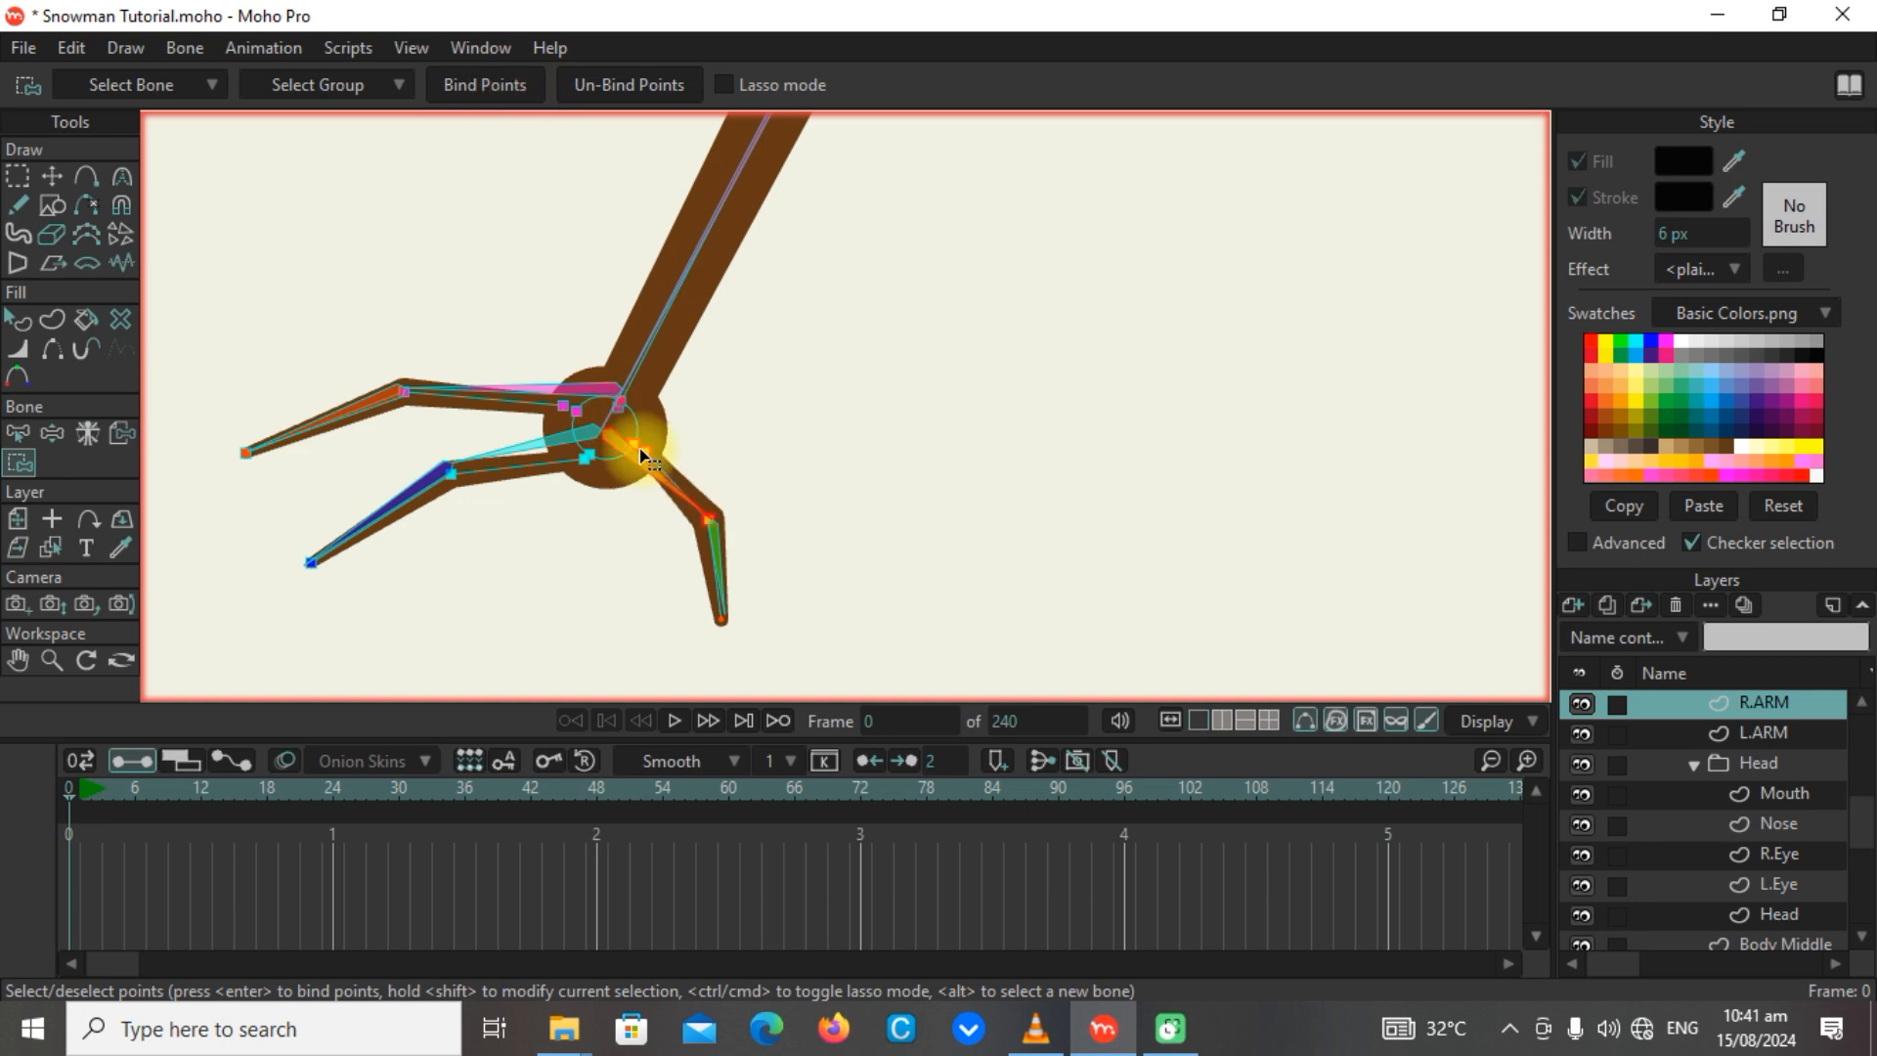
left_click(723, 615, "alt")
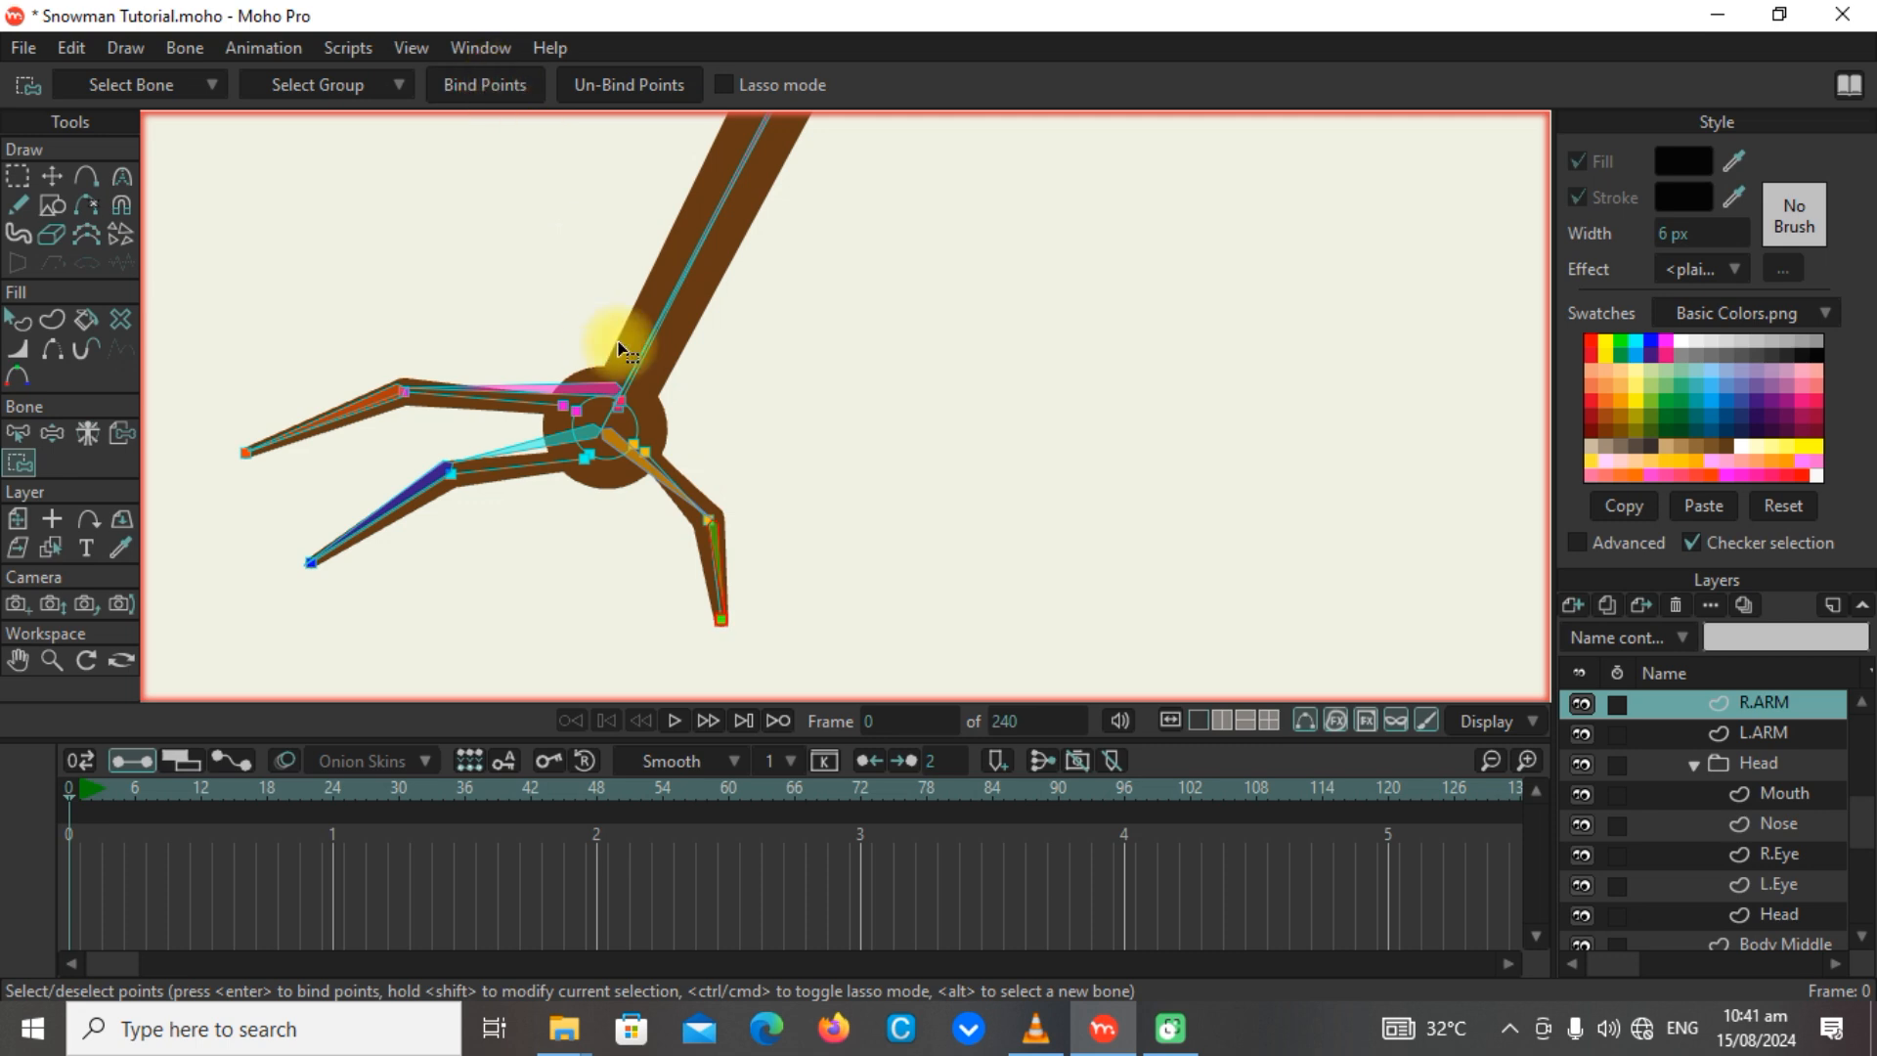
Test the full rig by sliding the horizontal base bone sideways and bending the body and head bones.
scroll(1057, 315, "down", 5)
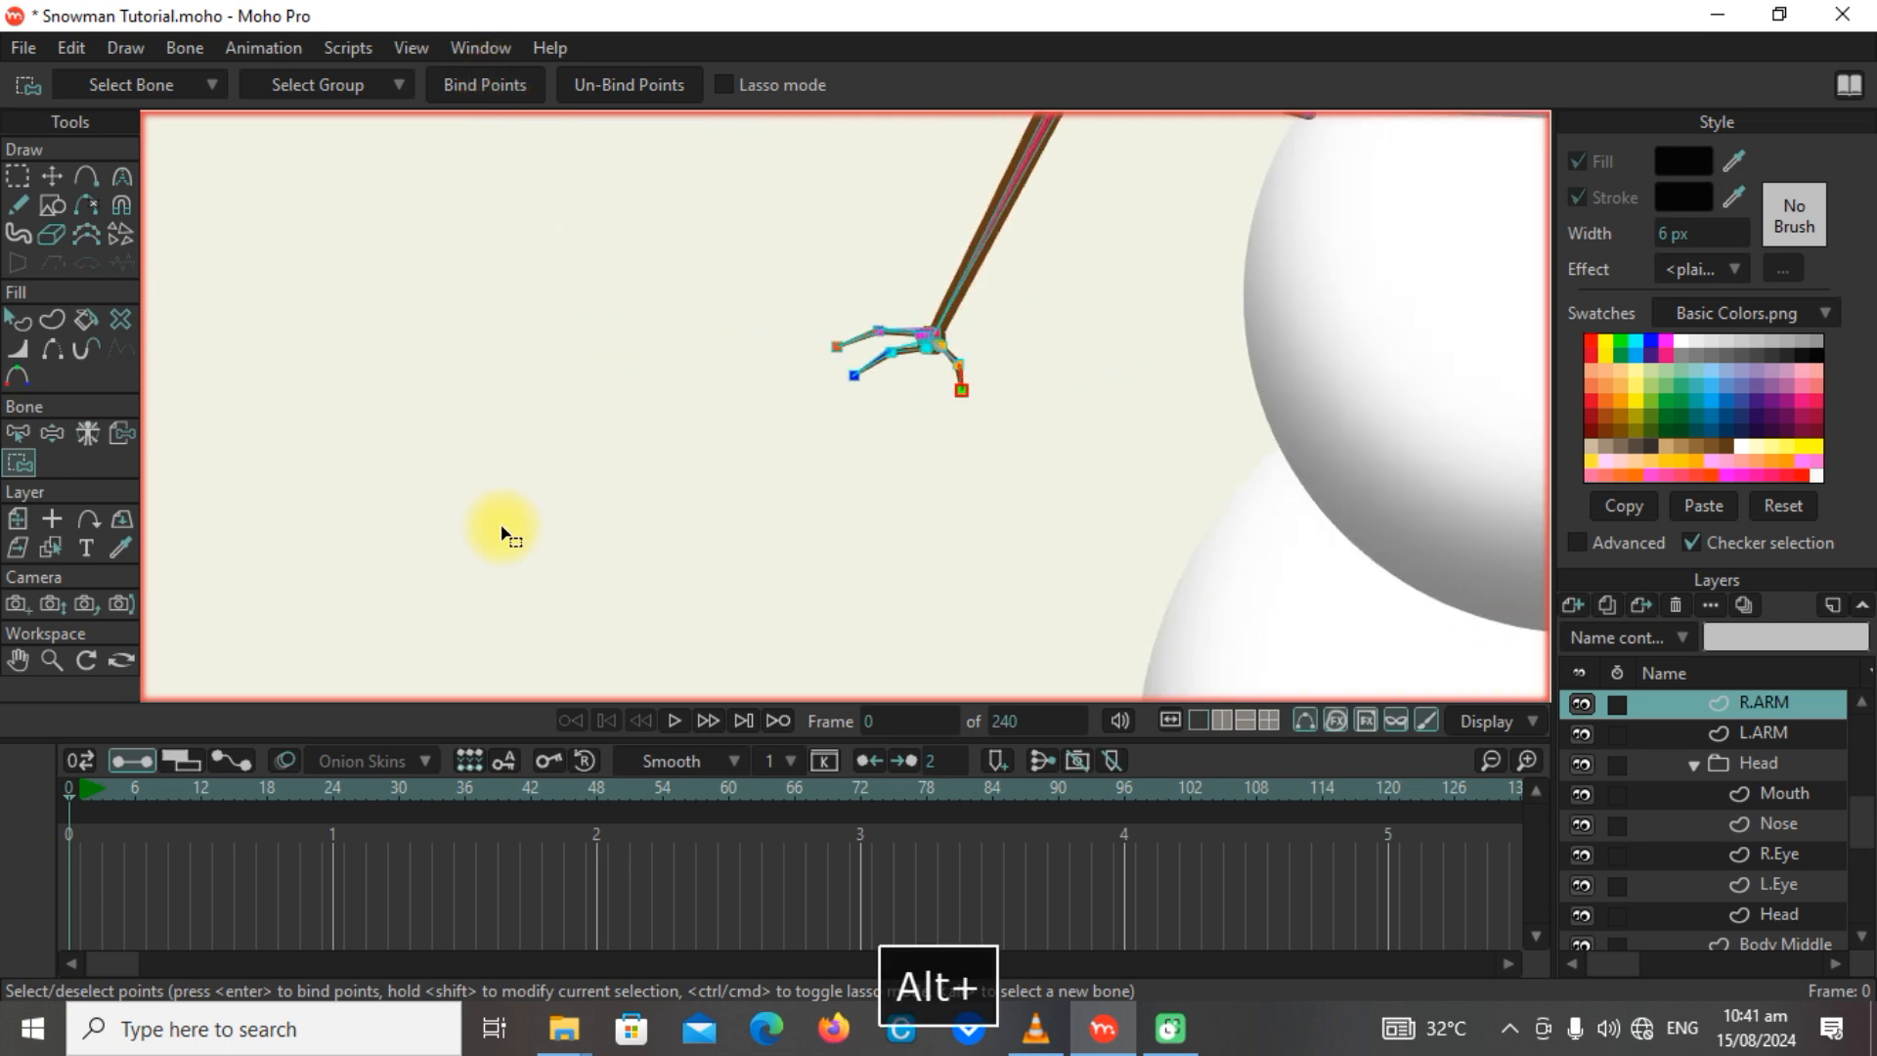
scroll(833, 406, "down", 3)
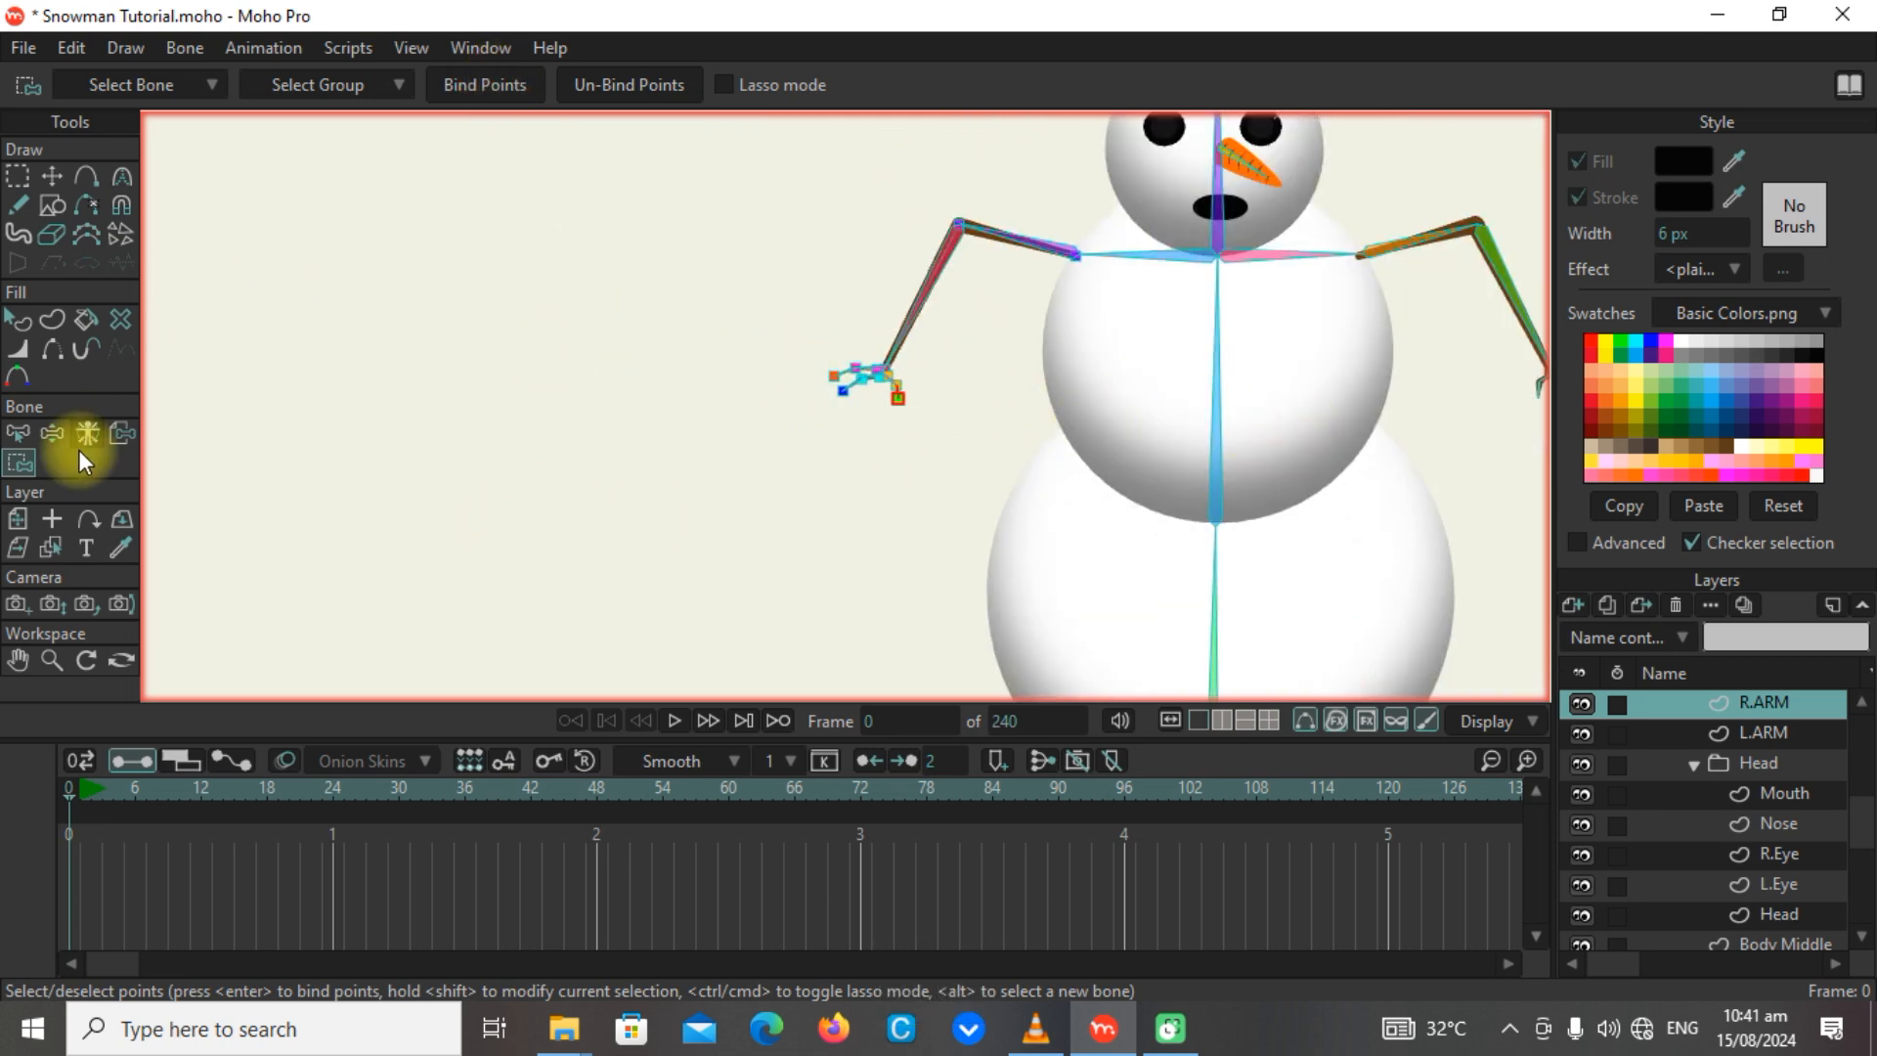
left_click(49, 433)
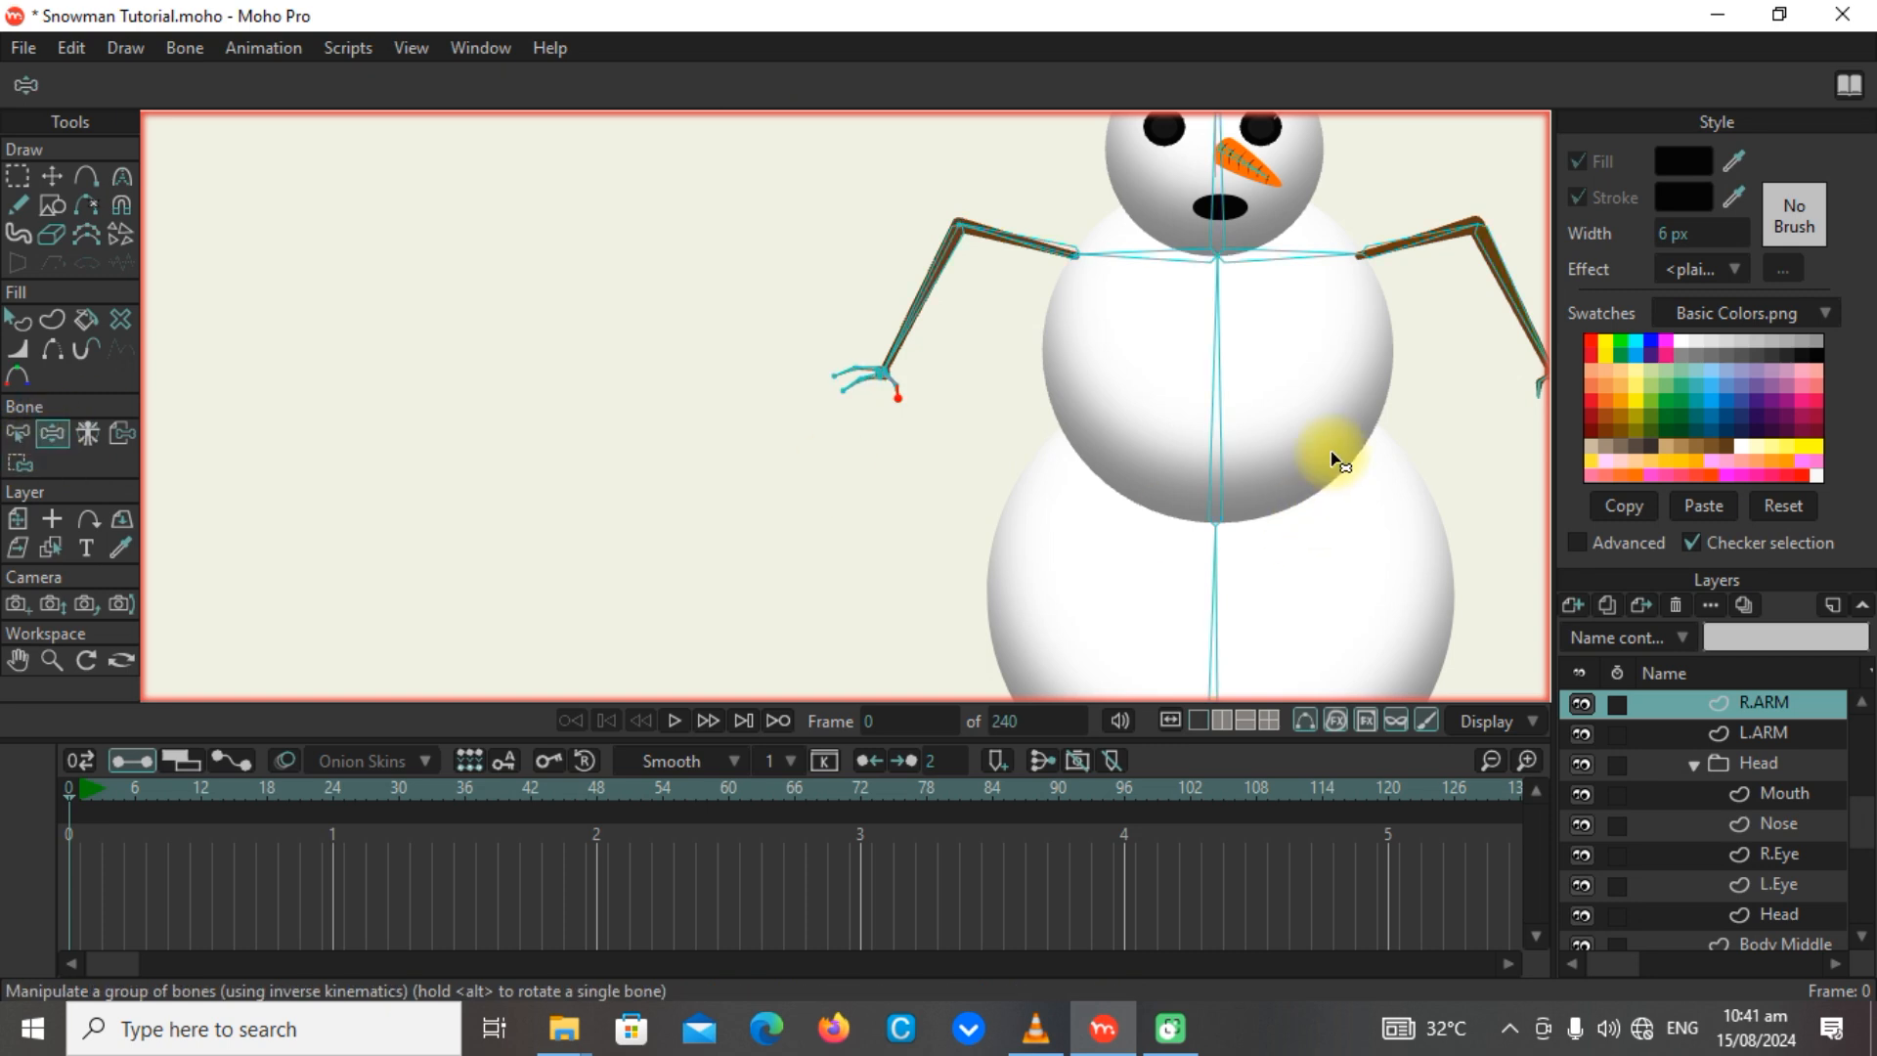
left_click_drag(1333, 453, 1081, 412)
scroll(1105, 511, "down", 3)
left_click_drag(1017, 594, 877, 575)
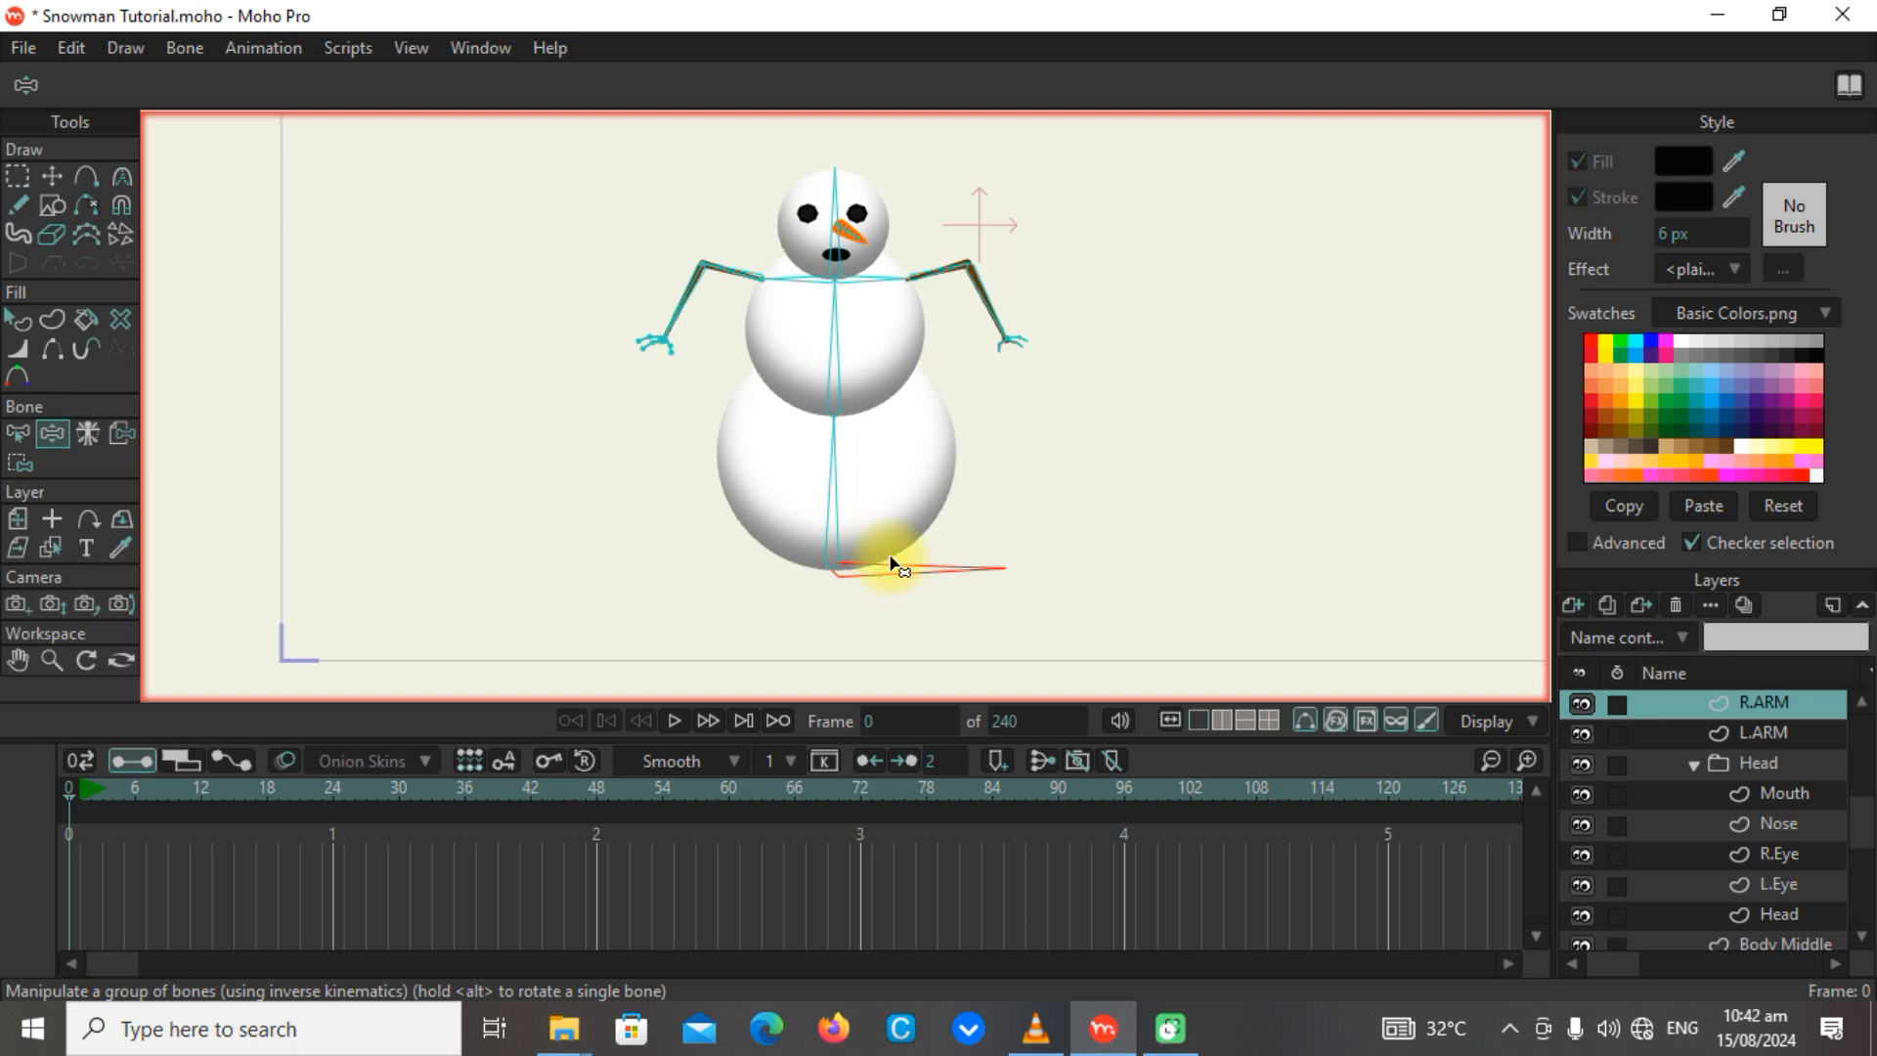
left_click_drag(892, 575, 968, 579)
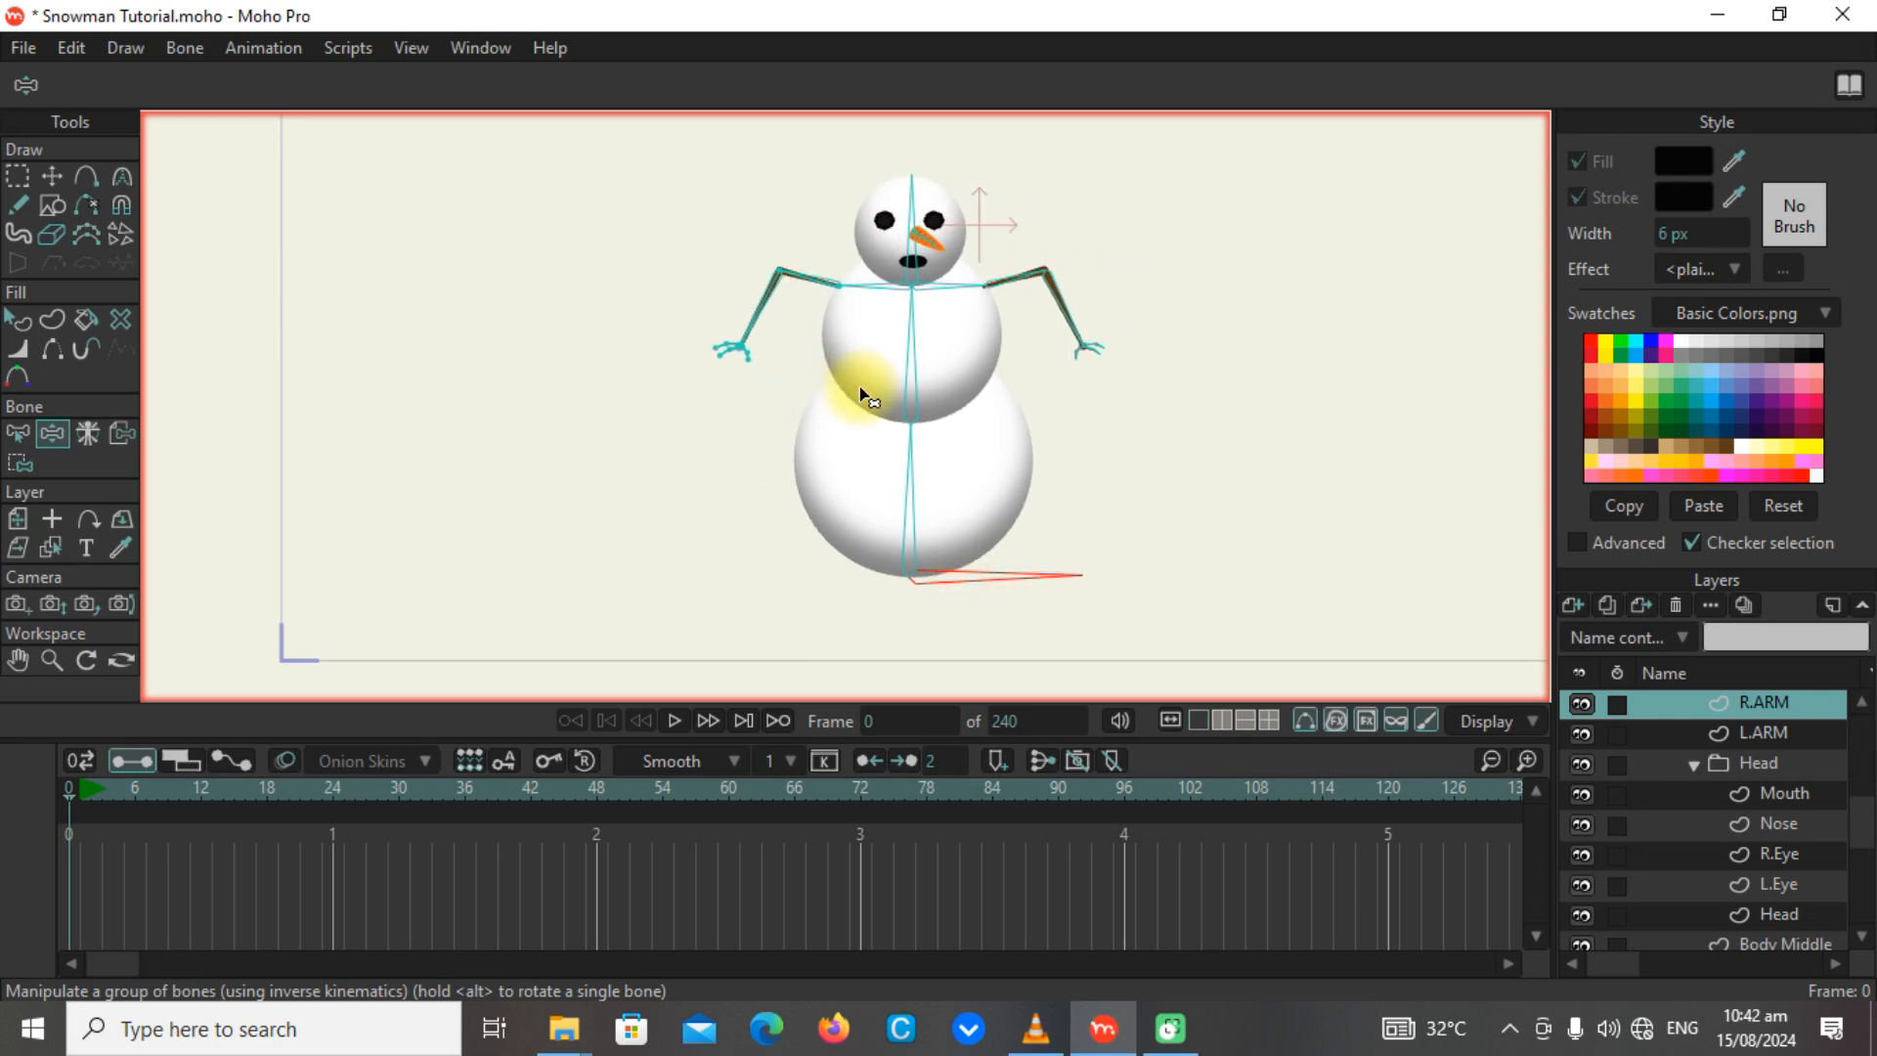
left_click_drag(913, 454, 921, 174)
left_click_drag(919, 336, 883, 217)
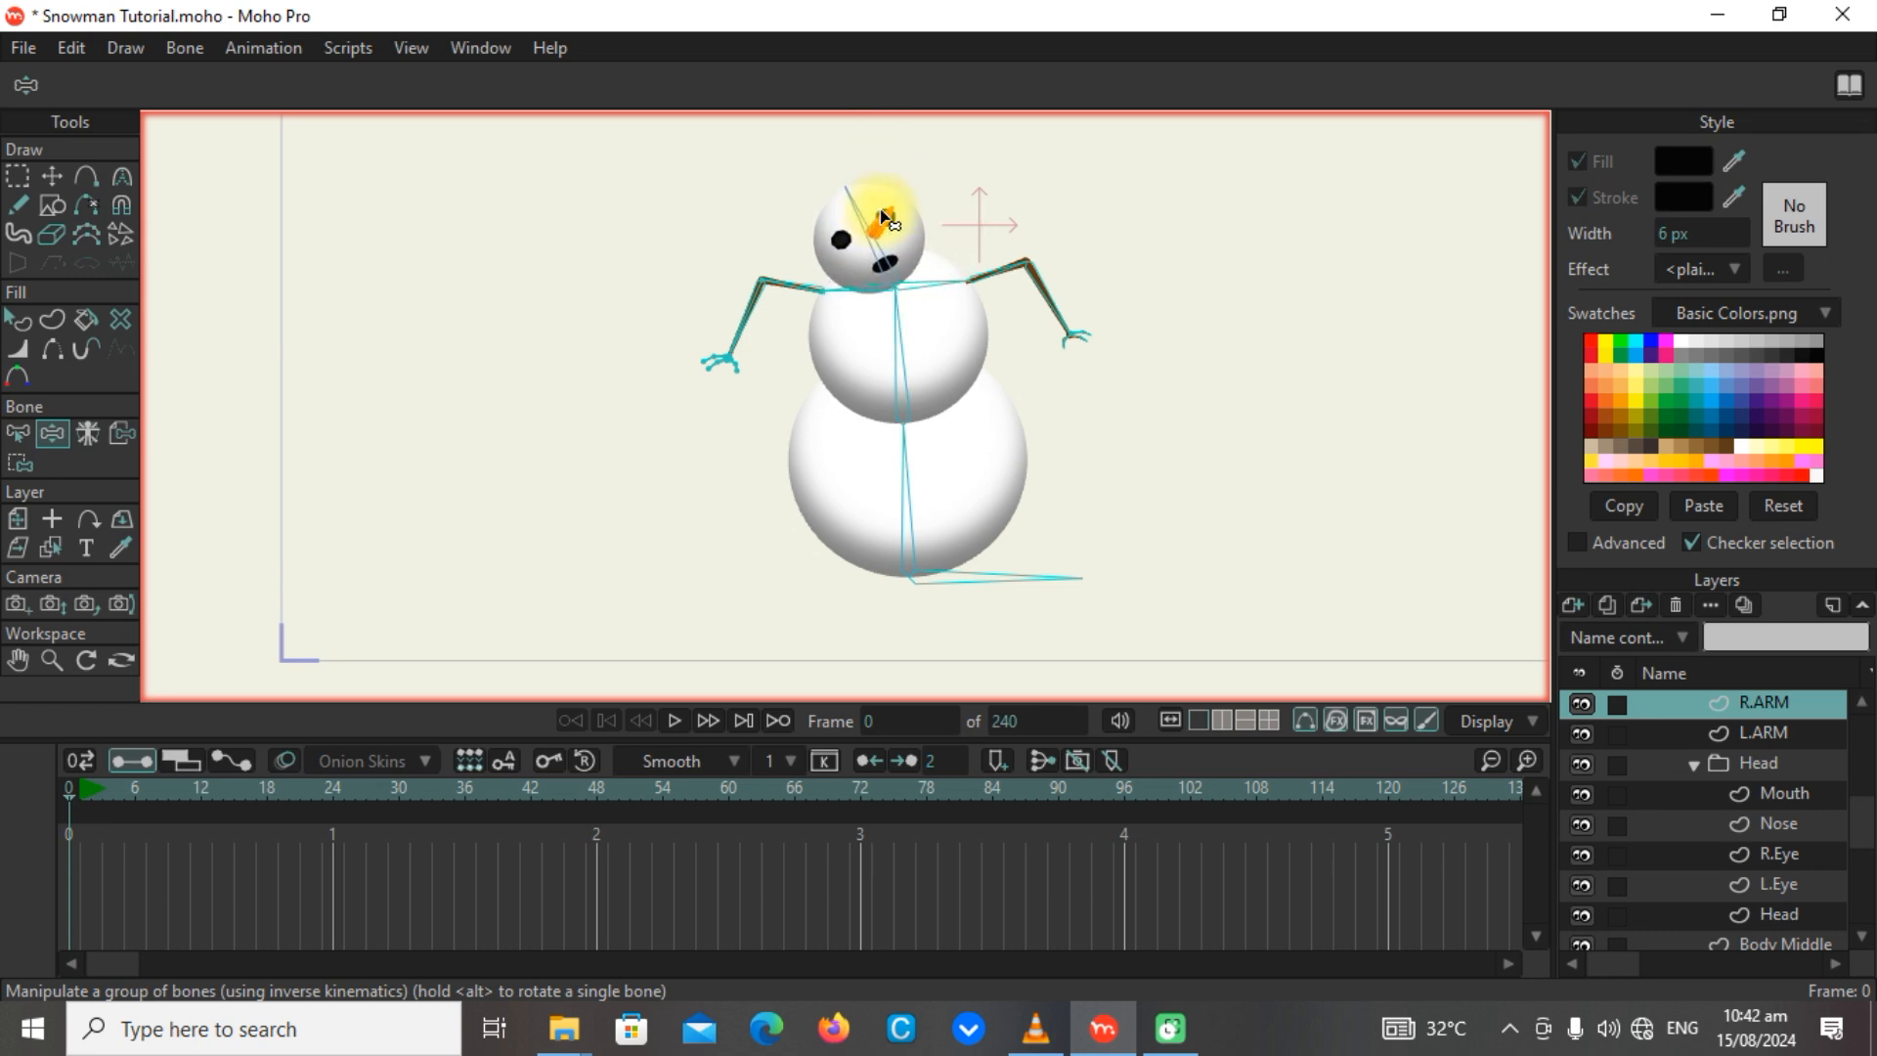
Pose both arms hanging down beside the body and straighten the head and torso with the bones.
left_click_drag(1017, 280, 1111, 482)
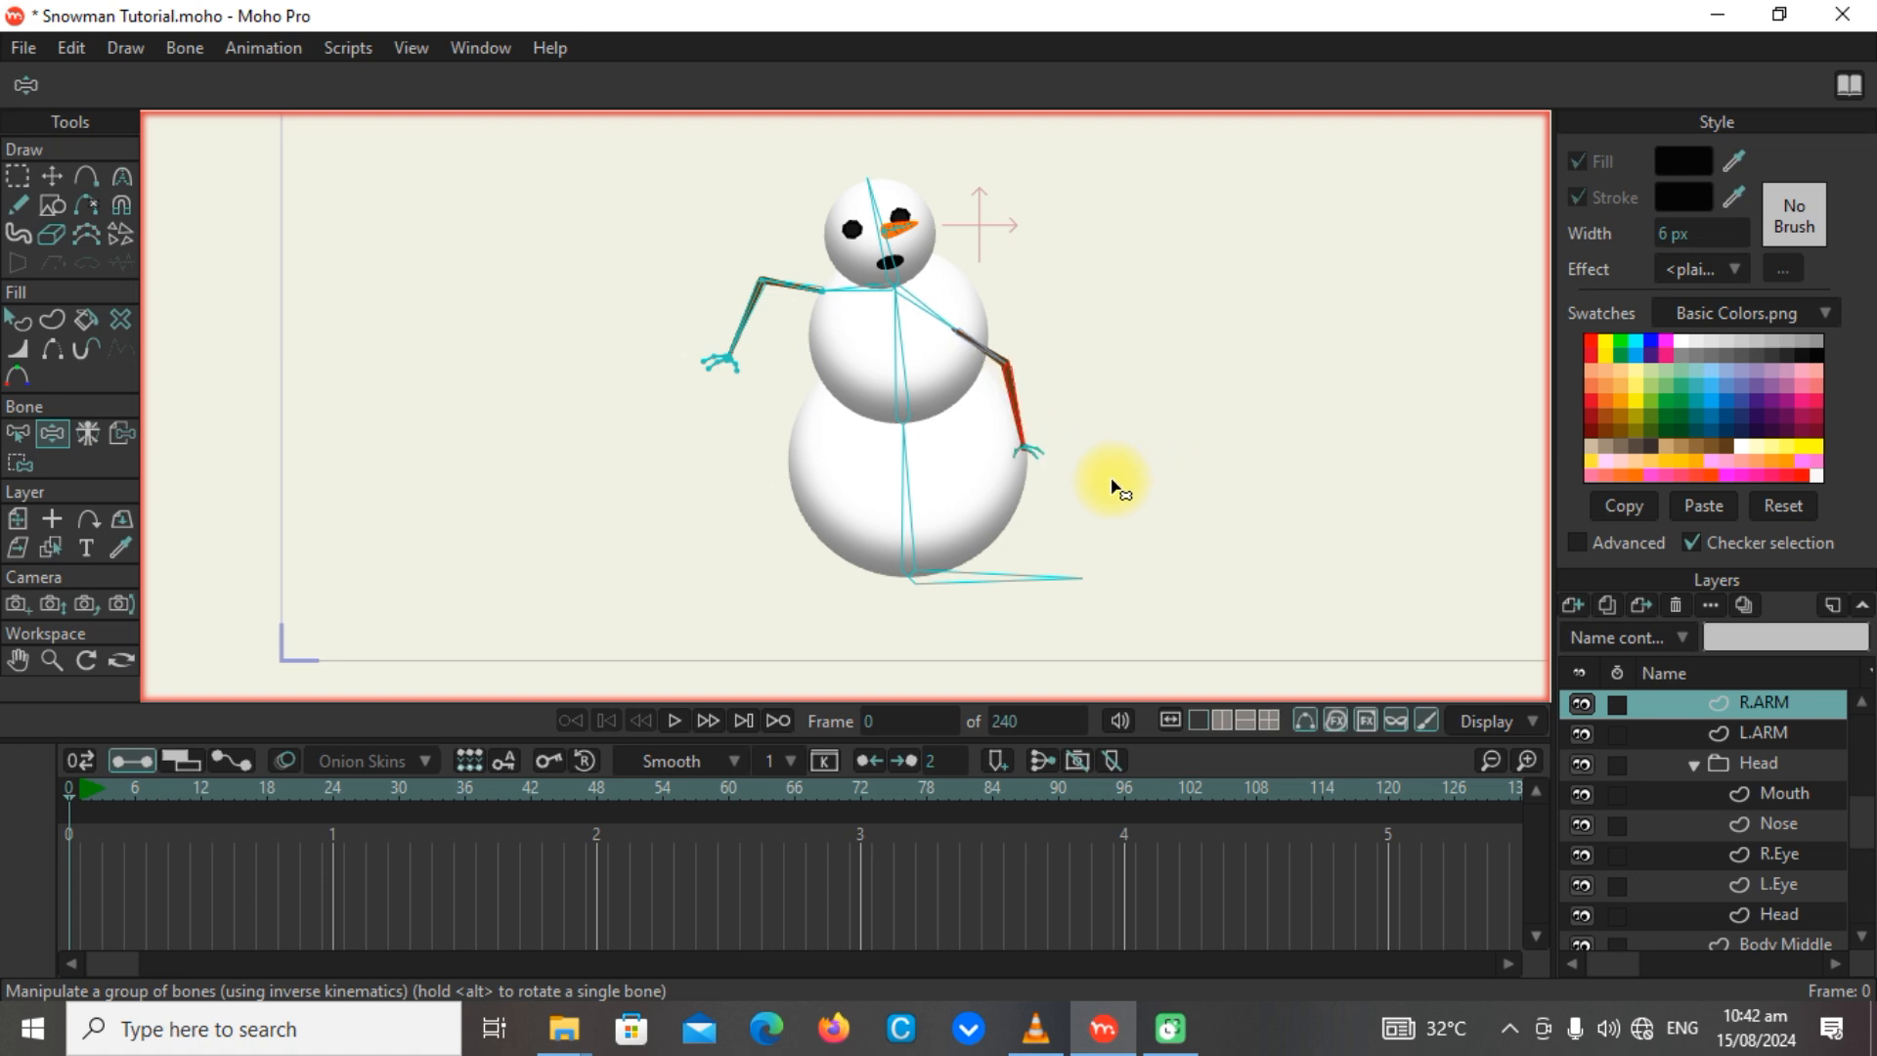
left_click_drag(817, 275, 788, 453)
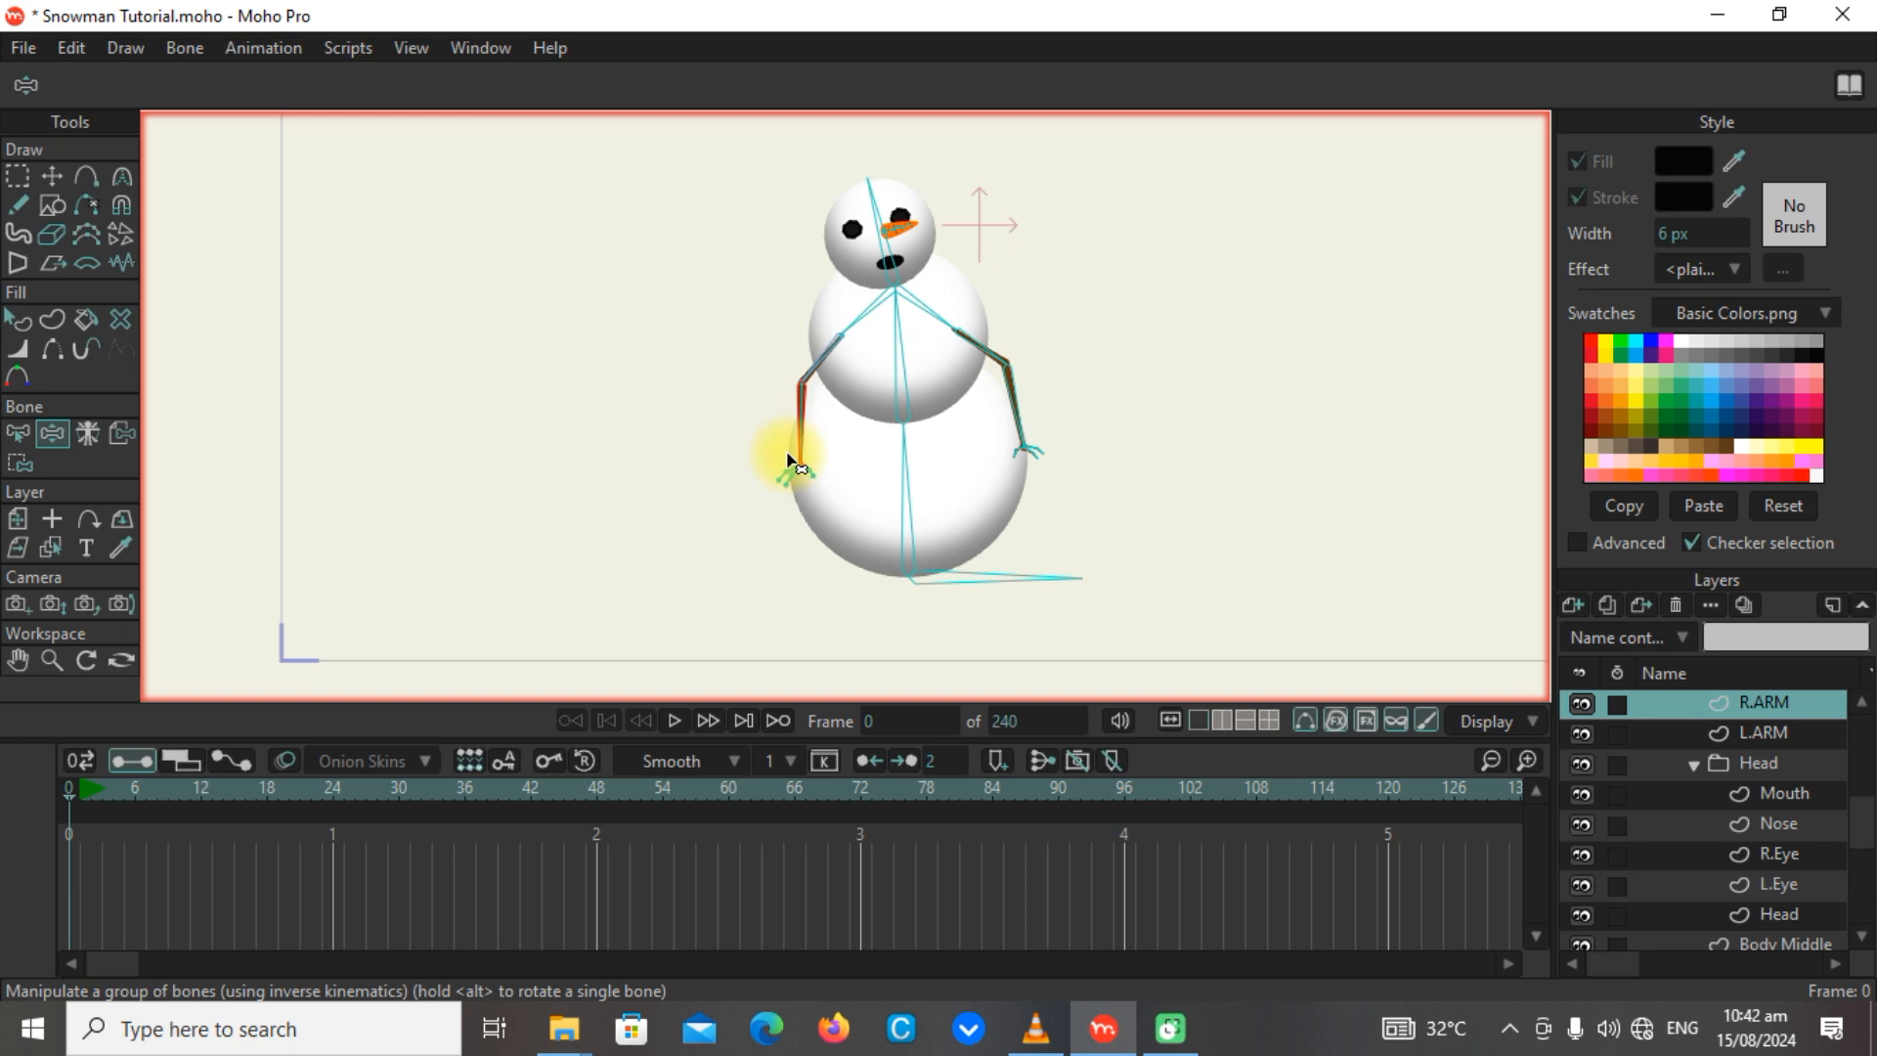
left_click_drag(884, 273, 802, 191)
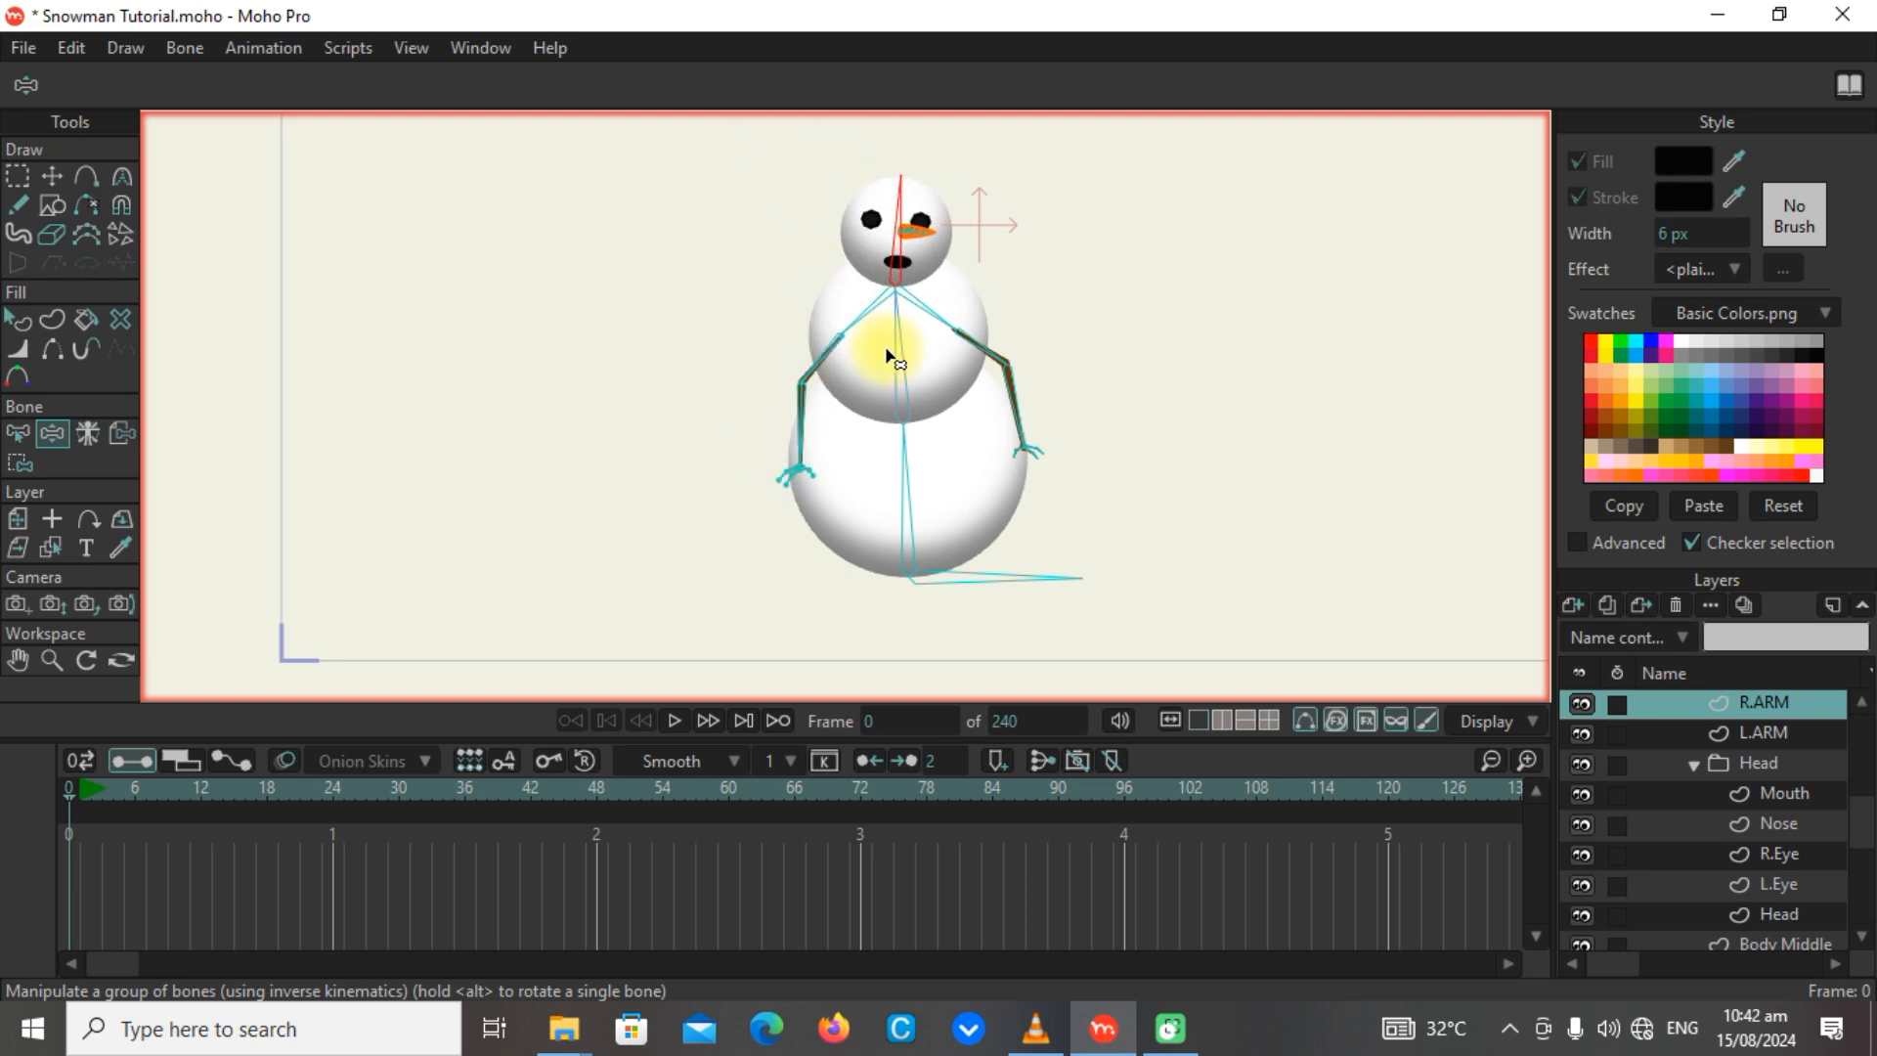
left_click_drag(889, 352, 885, 172)
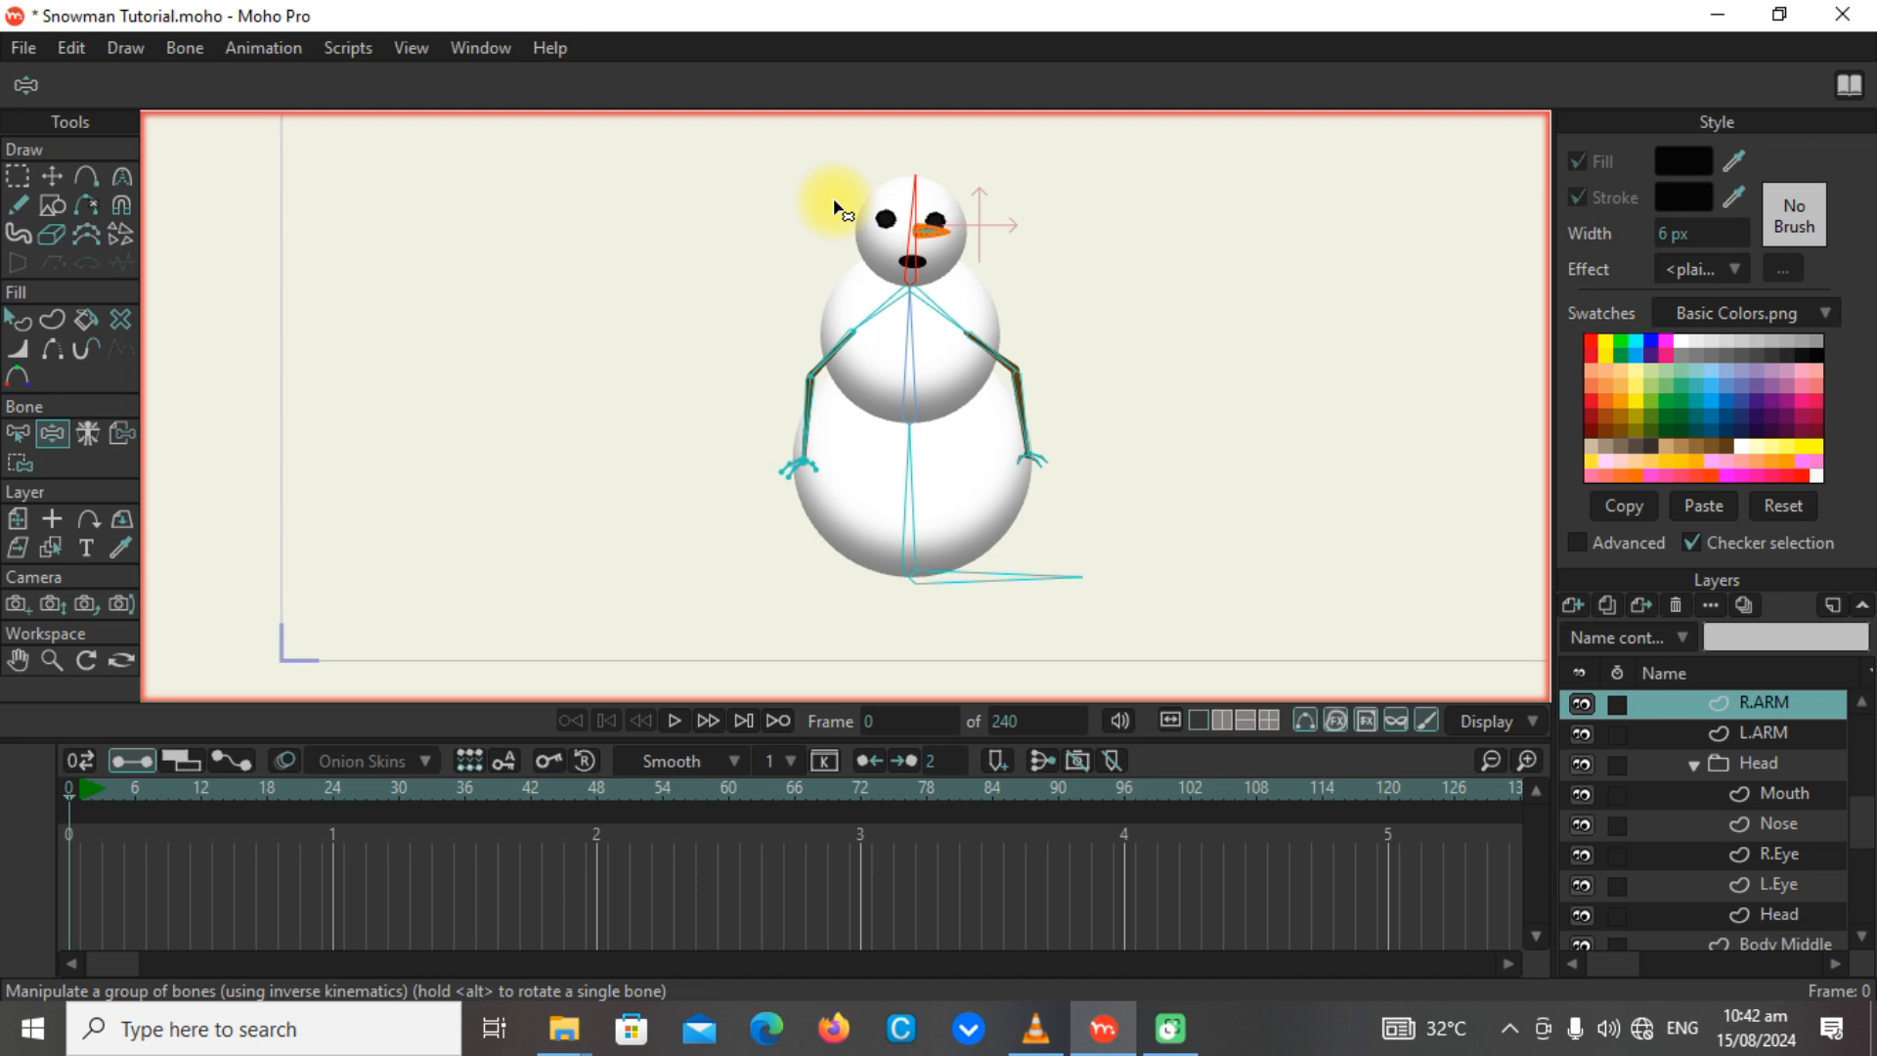
Render frame 0, examine the posed snowman at different zoom levels, and close the render.
key("ctrl+r")
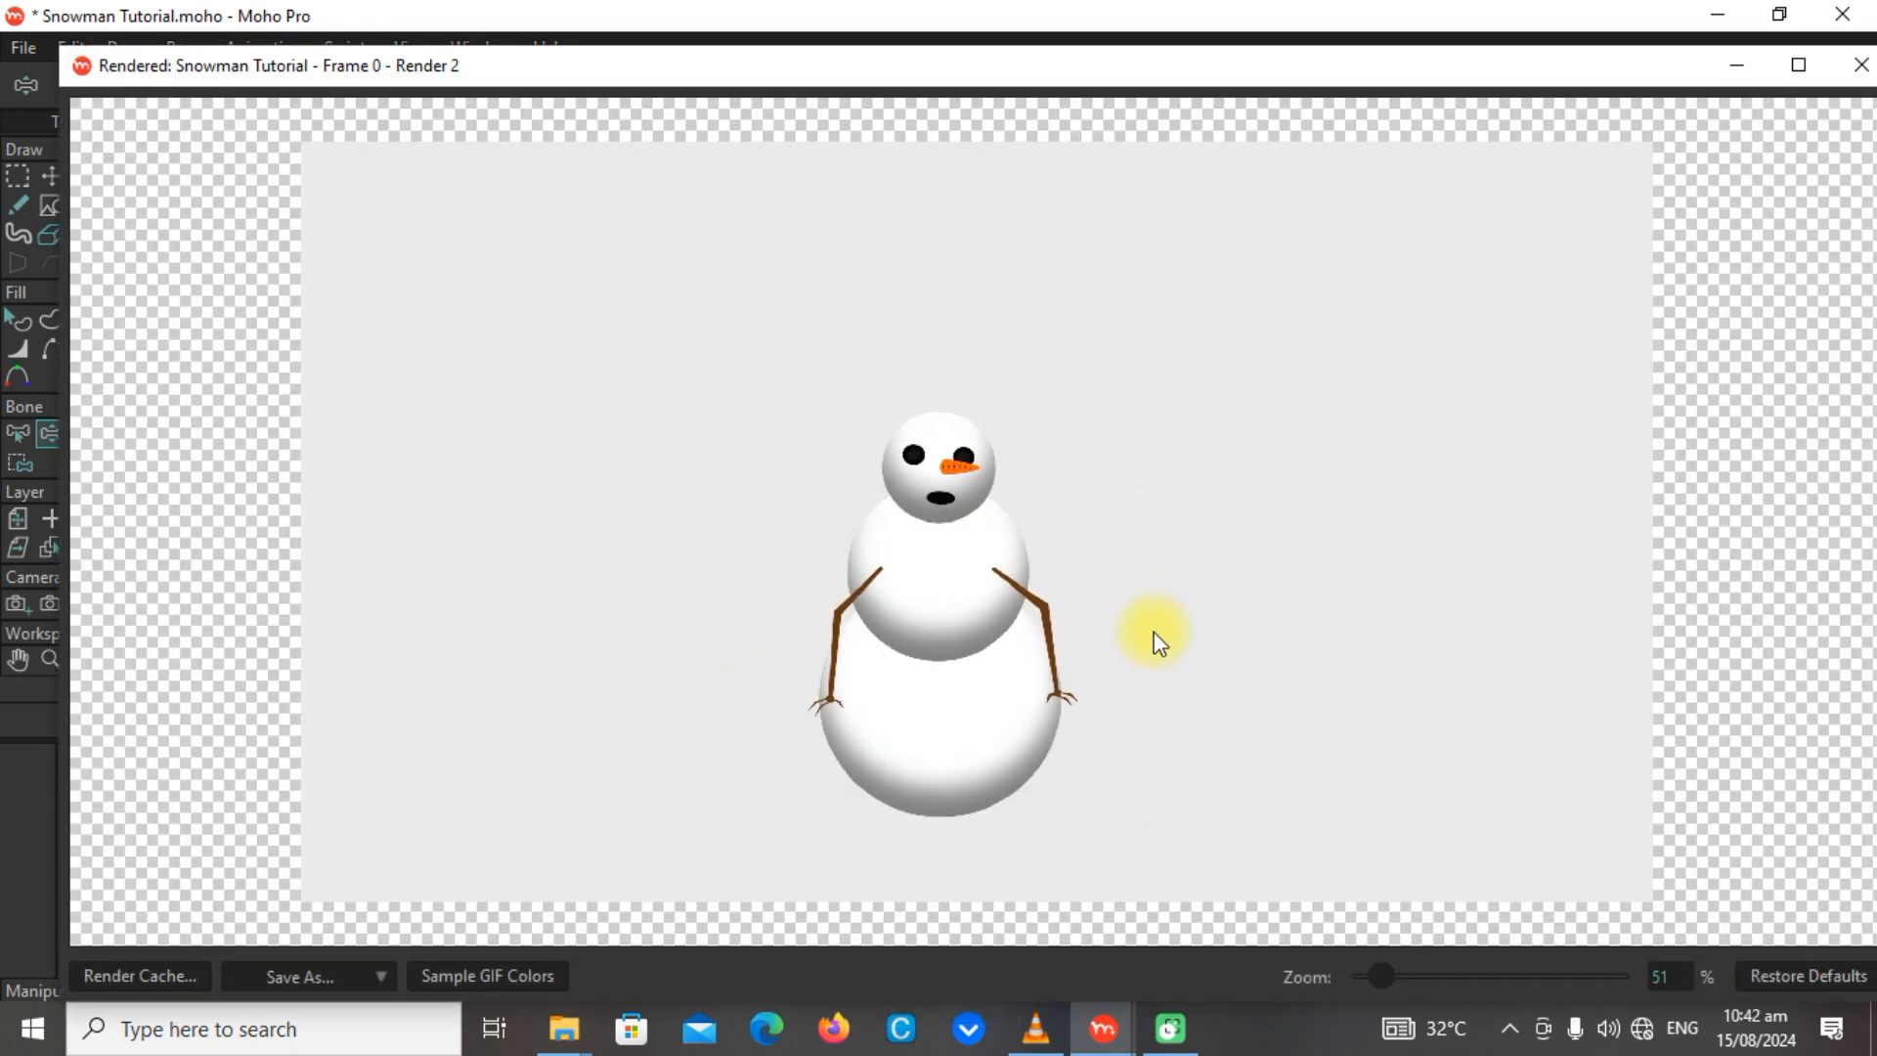
scroll(1076, 655, "up", 3)
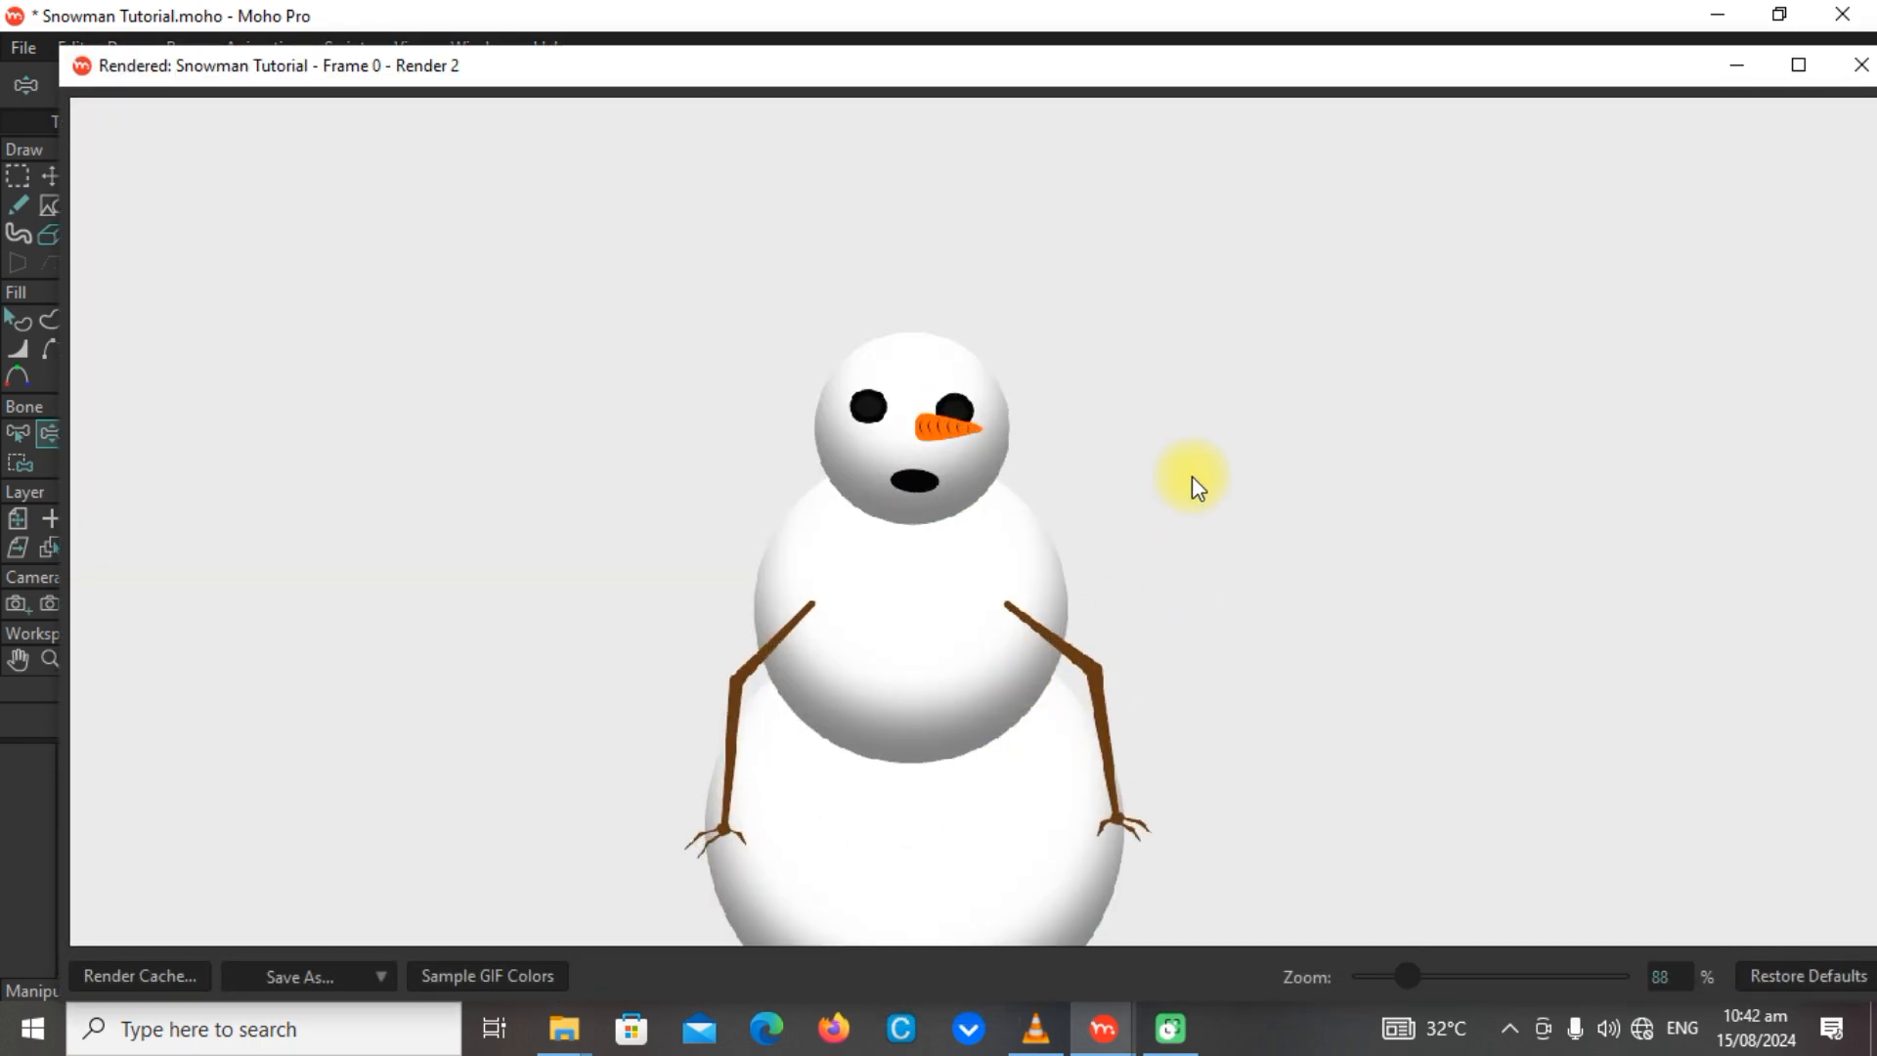
scroll(924, 426, "up", 3)
scroll(885, 450, "down", 3)
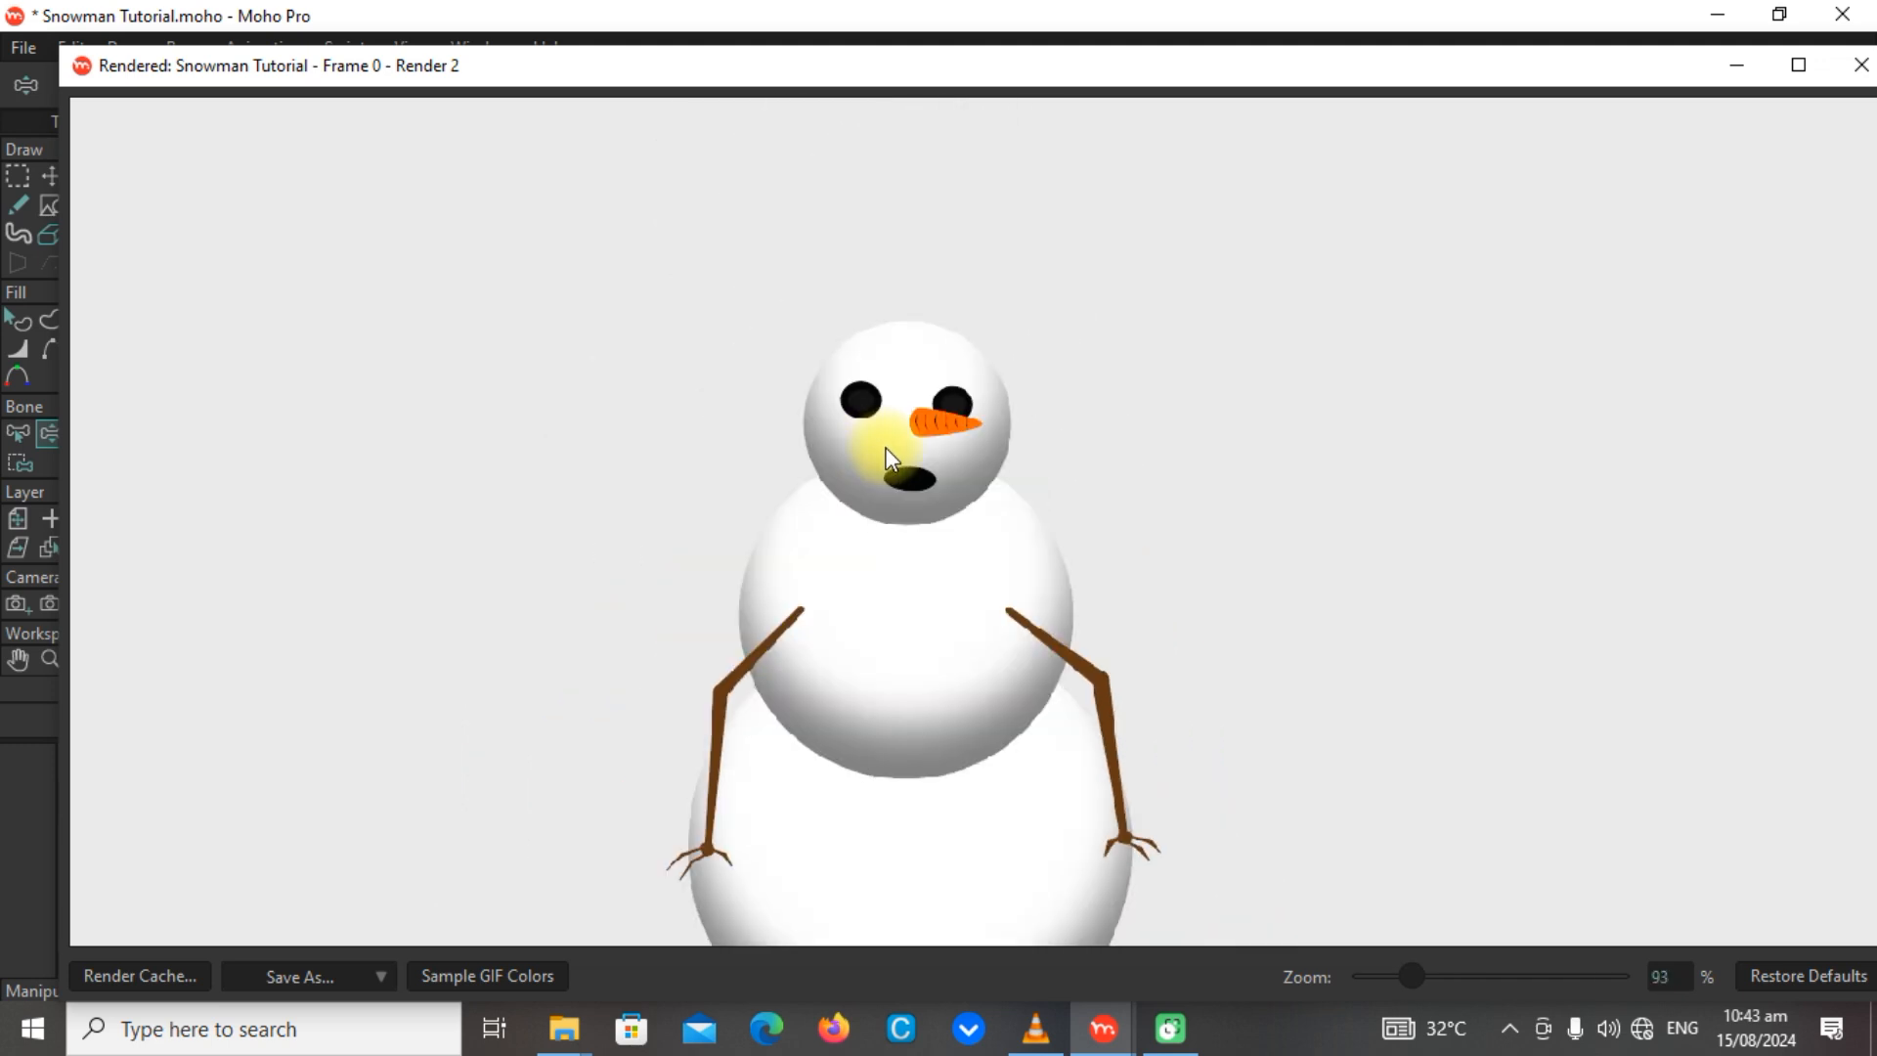
scroll(889, 458, "down", 2)
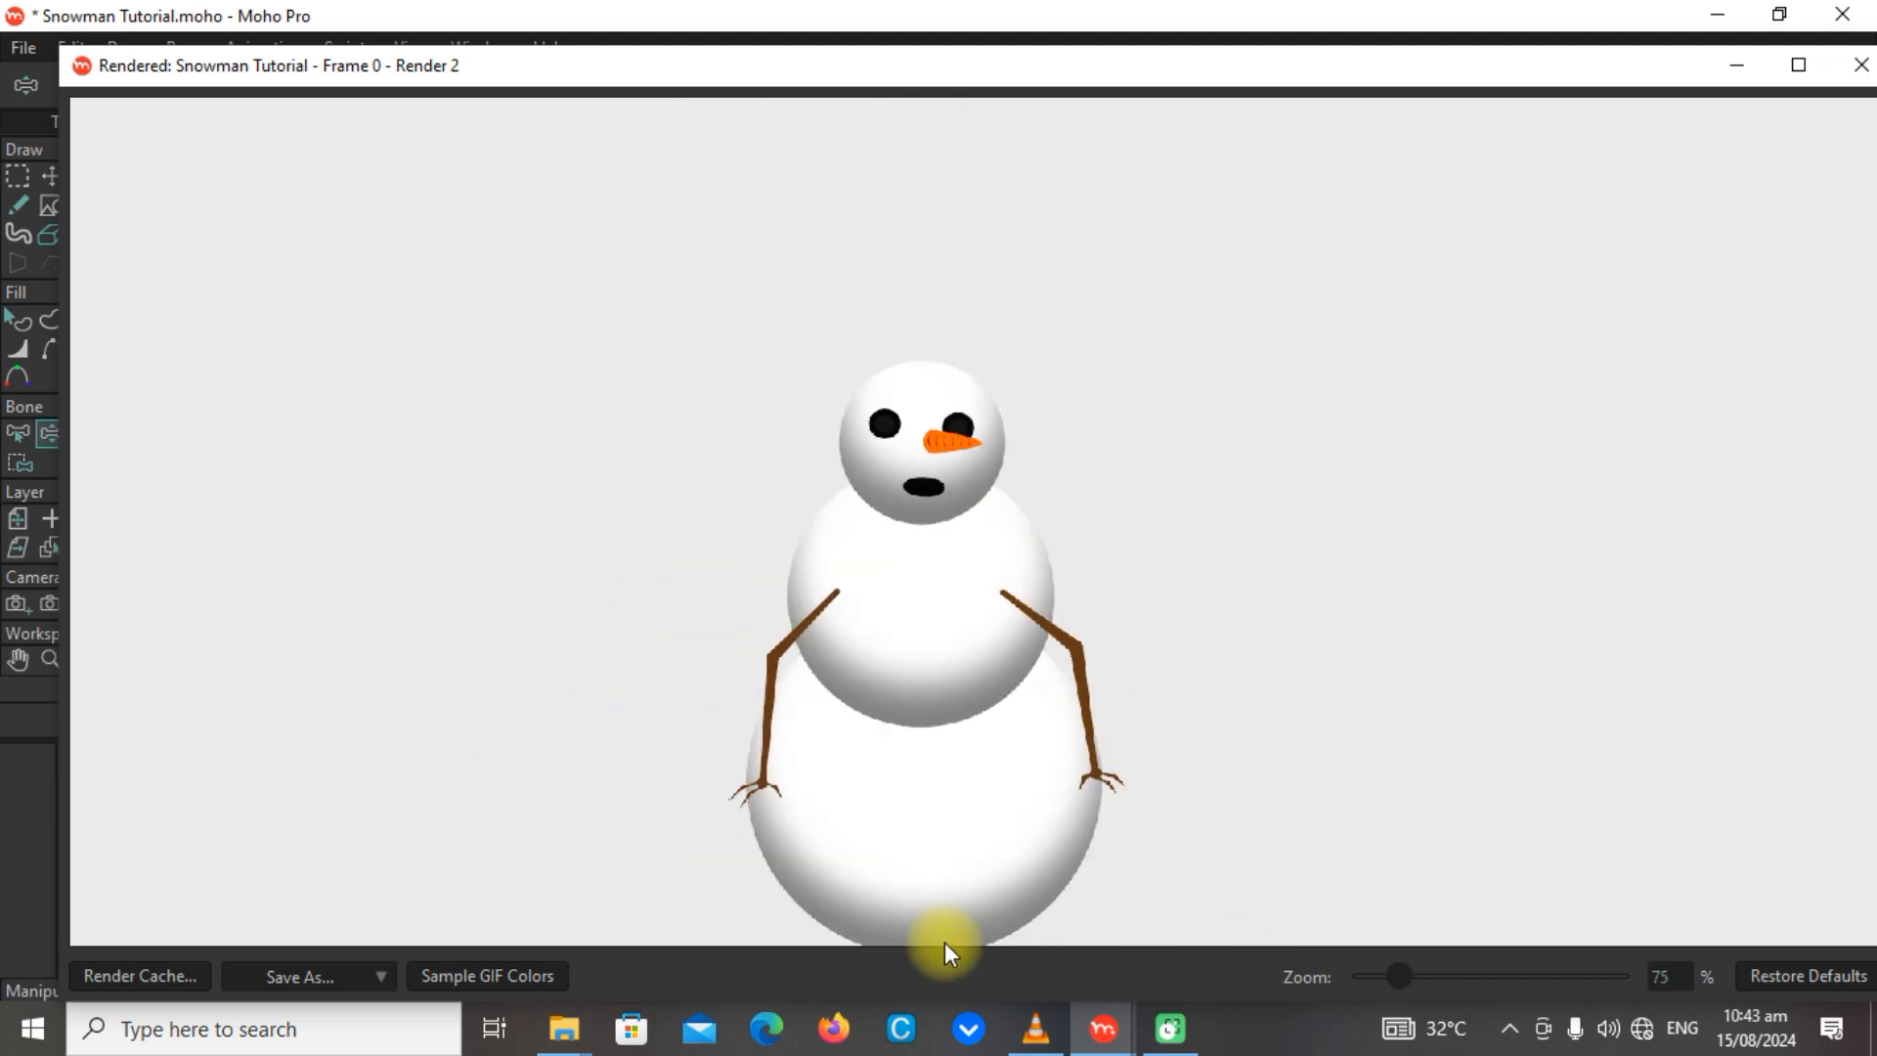
left_click(1860, 66)
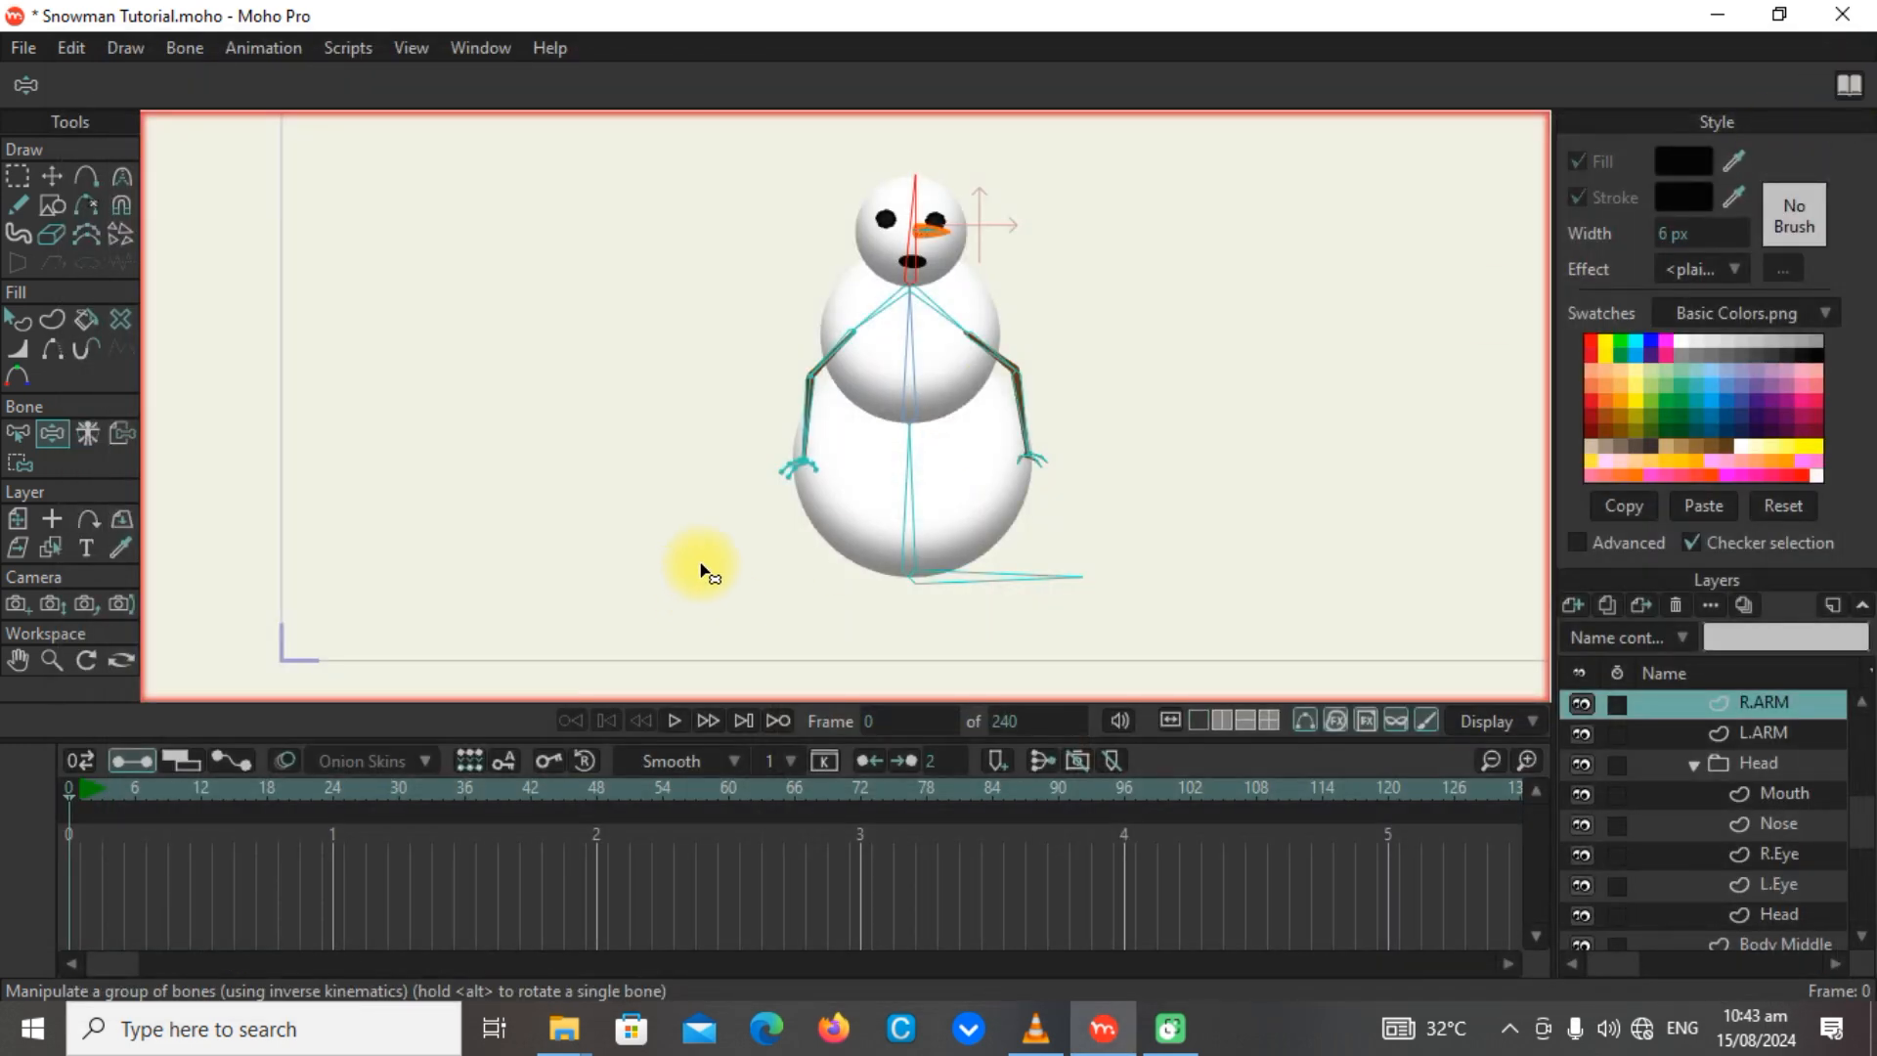